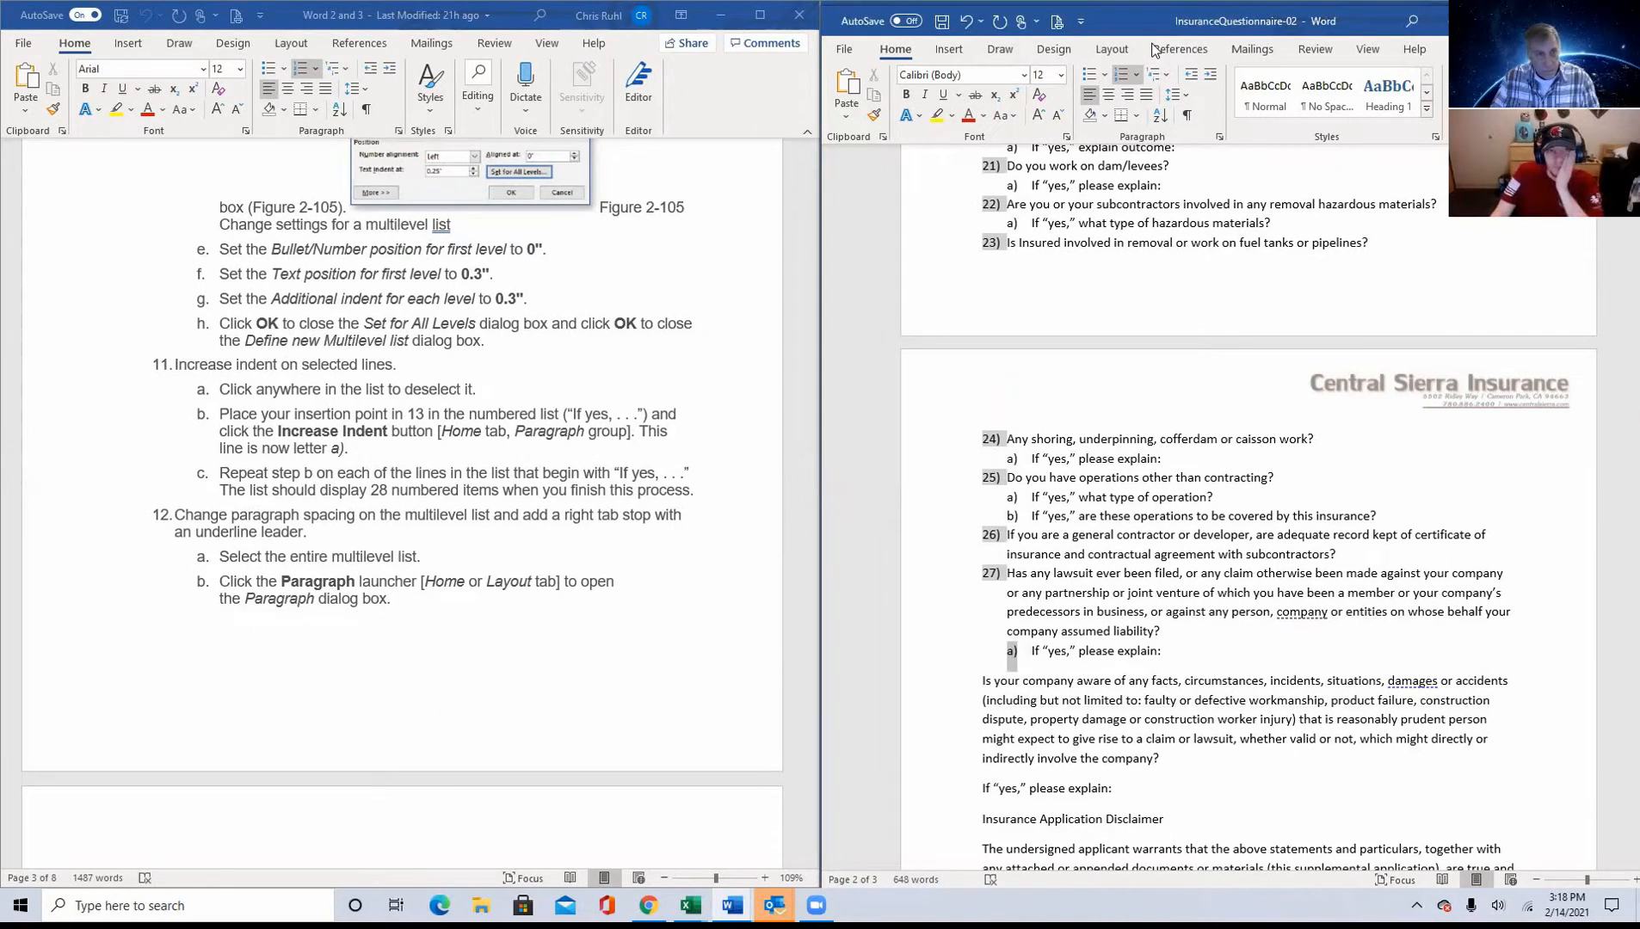
Step: Show InsuranceQuestionnaire-02 maximized and review the numbering and lettered sub-items of its multilevel list
{"action": "left_click_drag", "start_coordinate": [1152, 45], "coordinate": [288, 2]}
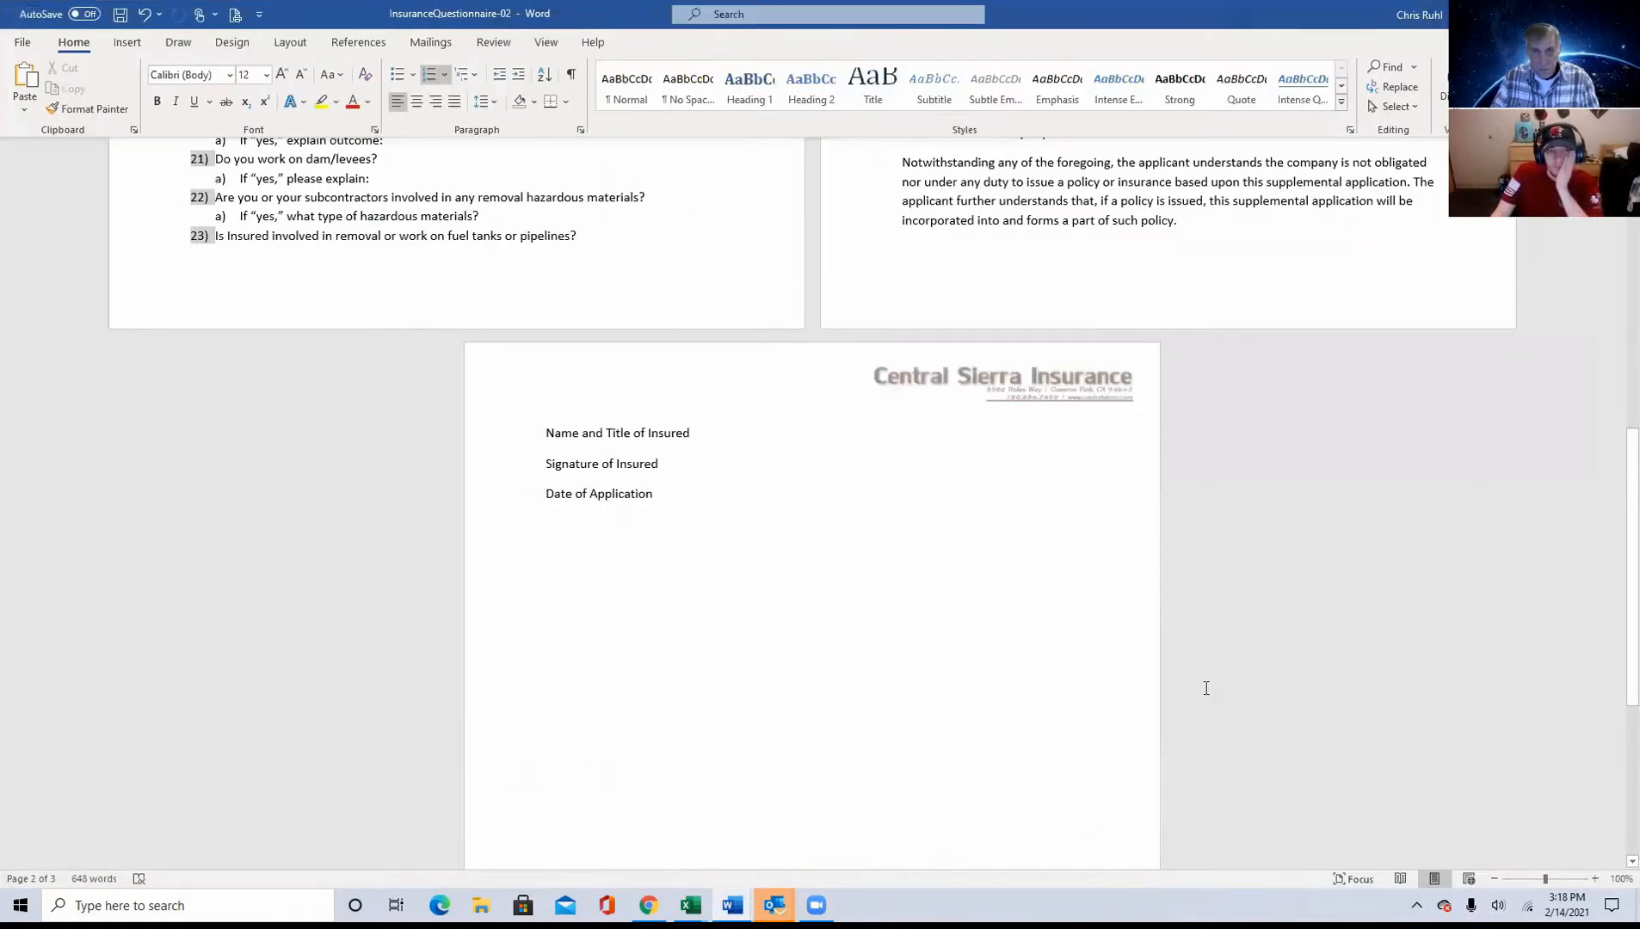
{"action": "scroll", "coordinate": [1205, 680], "scroll_direction": "up", "scroll_amount": 10}
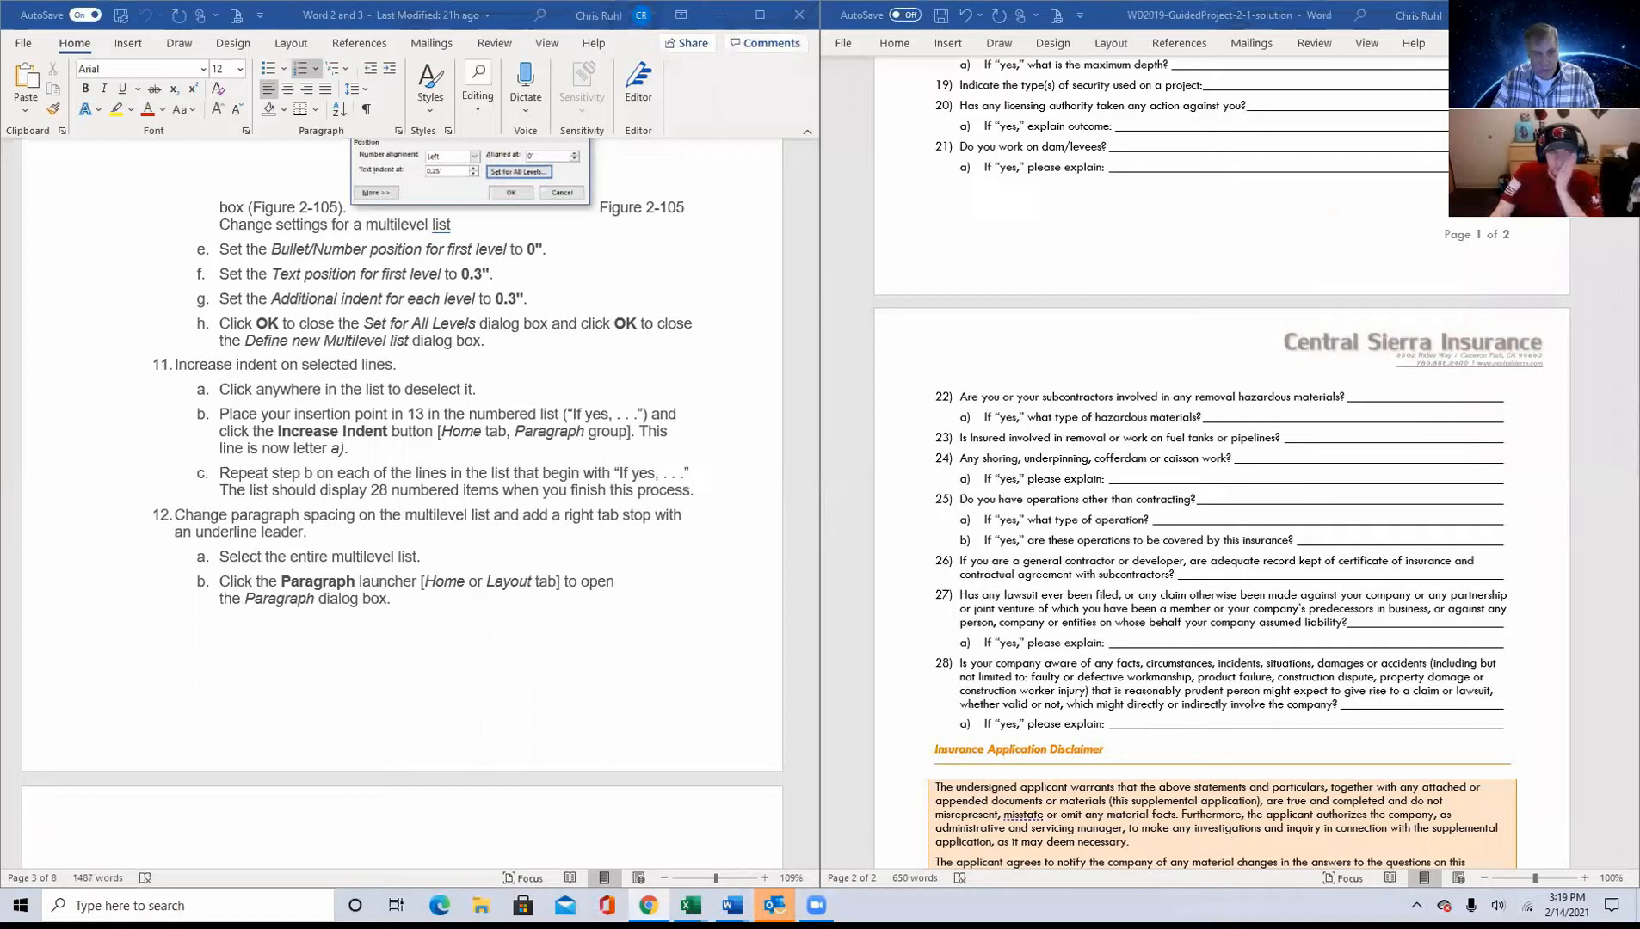
{"action": "mouse_move", "coordinate": [732, 905]}
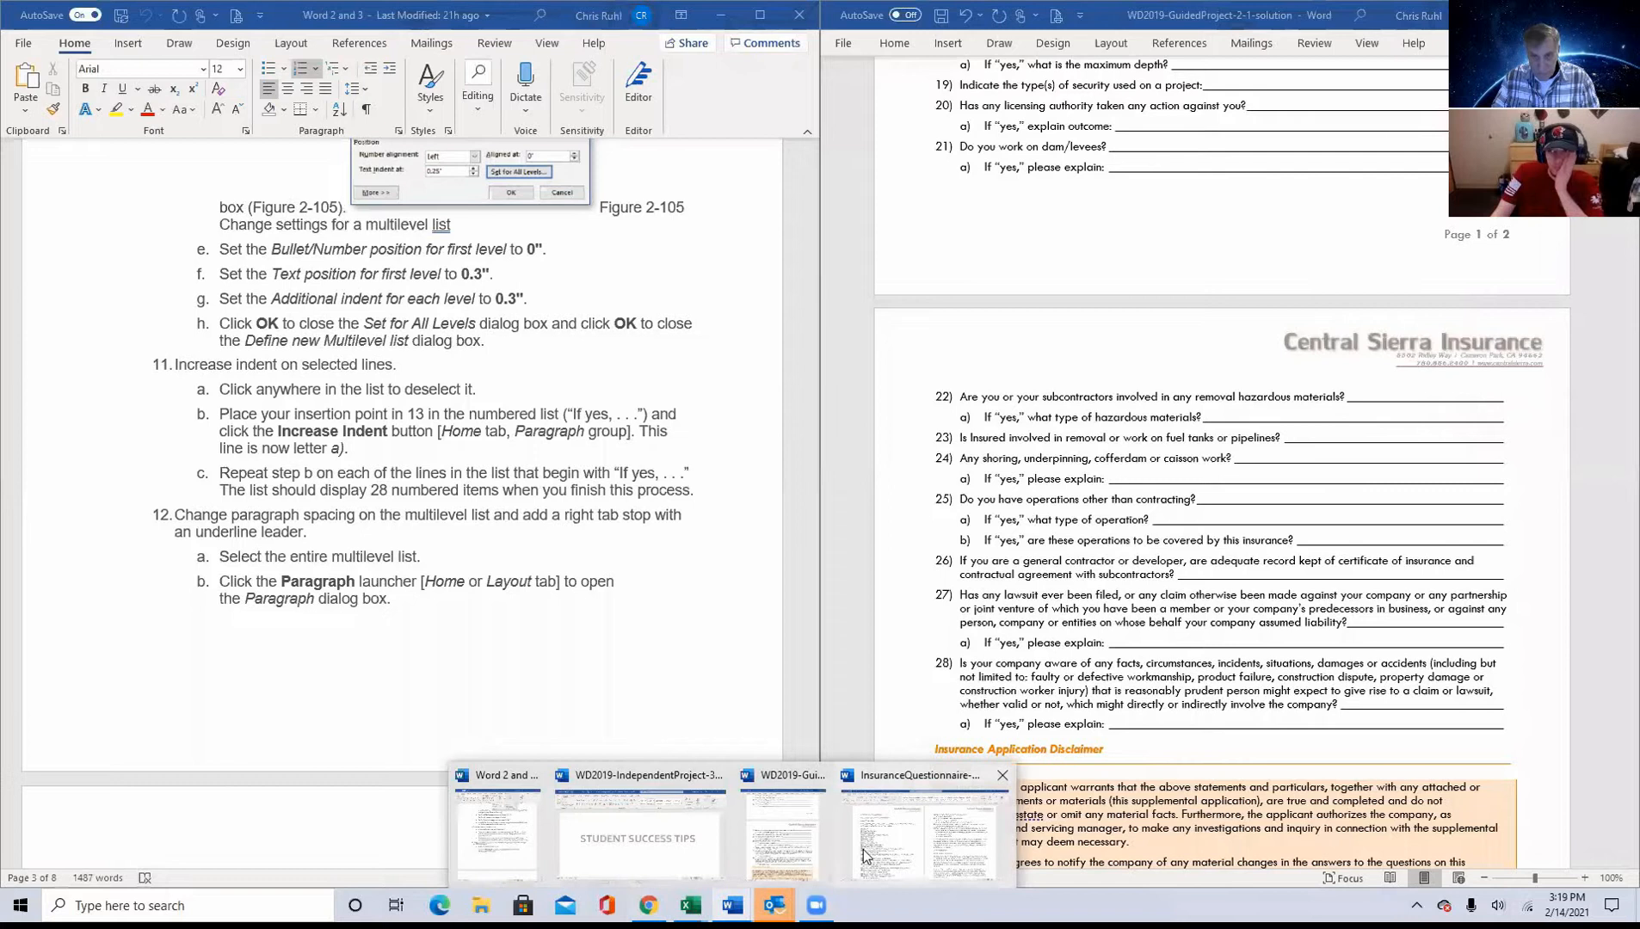
{"action": "left_click", "coordinate": [925, 830]}
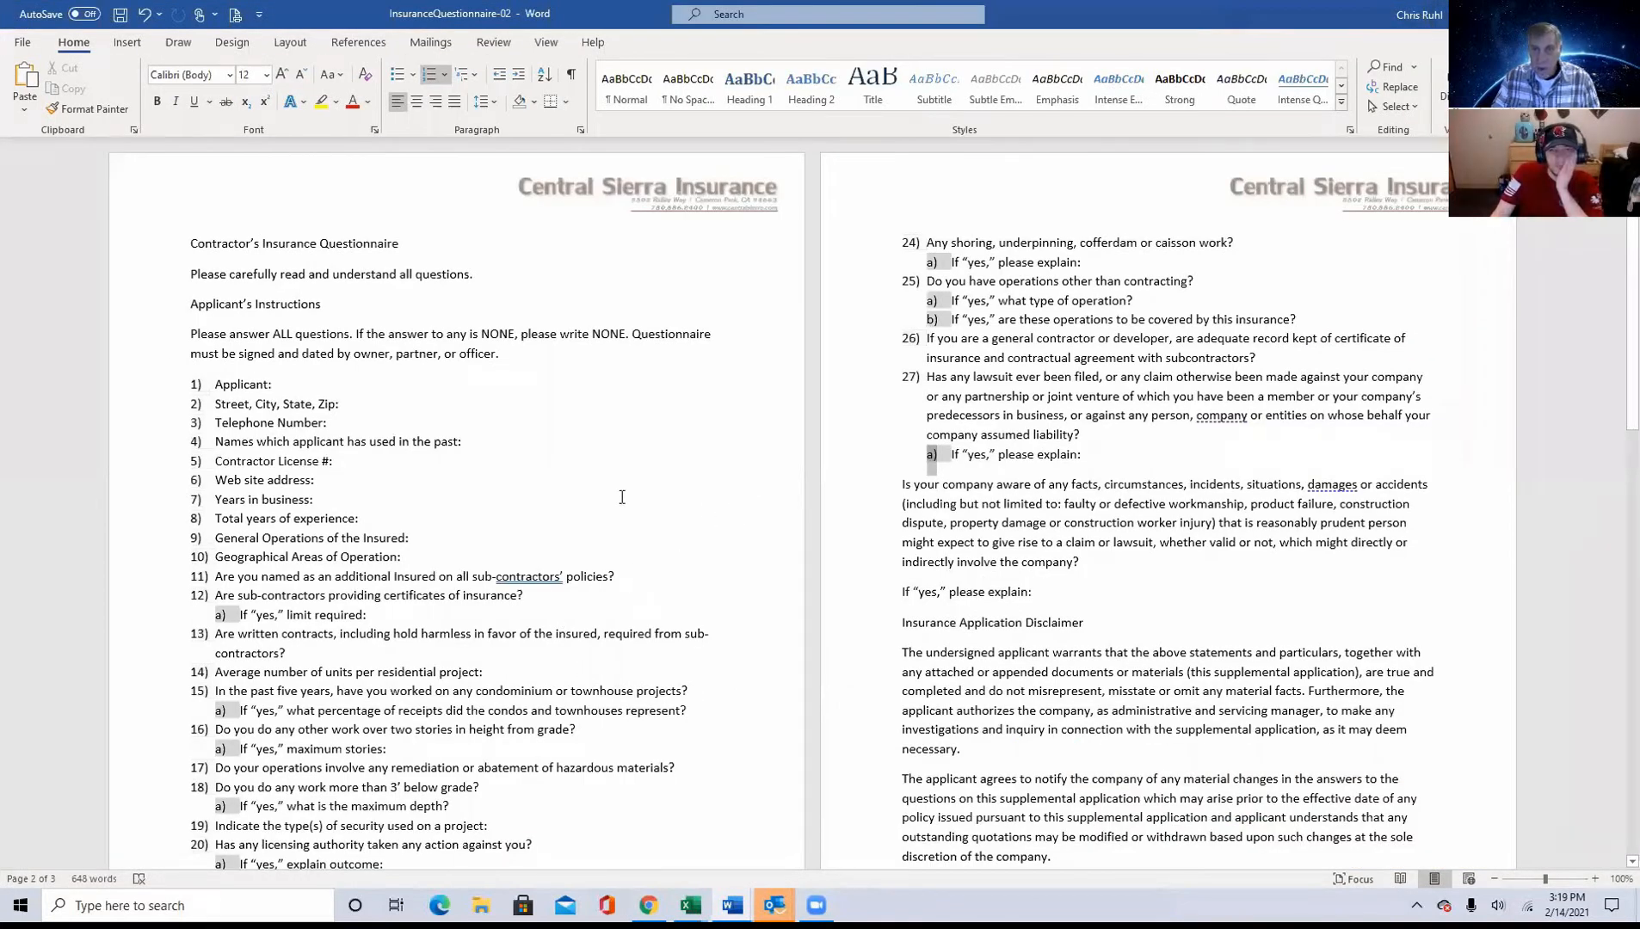
{"action": "scroll", "coordinate": [622, 497], "scroll_direction": "down", "scroll_amount": 4}
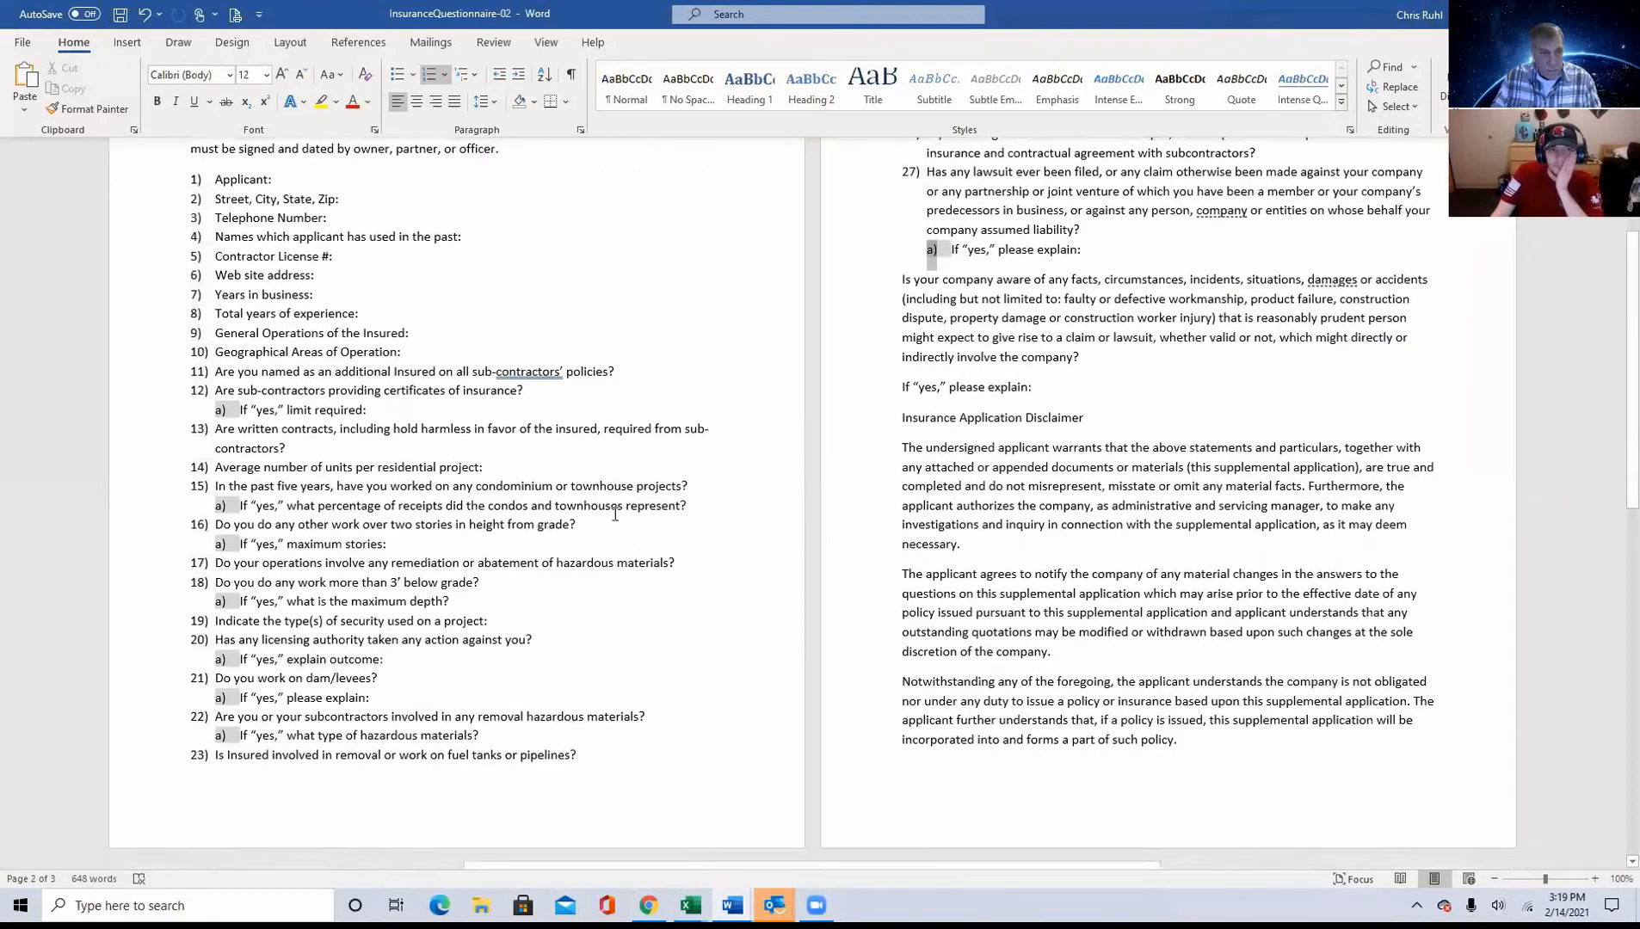
{"action": "scroll", "coordinate": [616, 514], "scroll_direction": "up", "scroll_amount": 1}
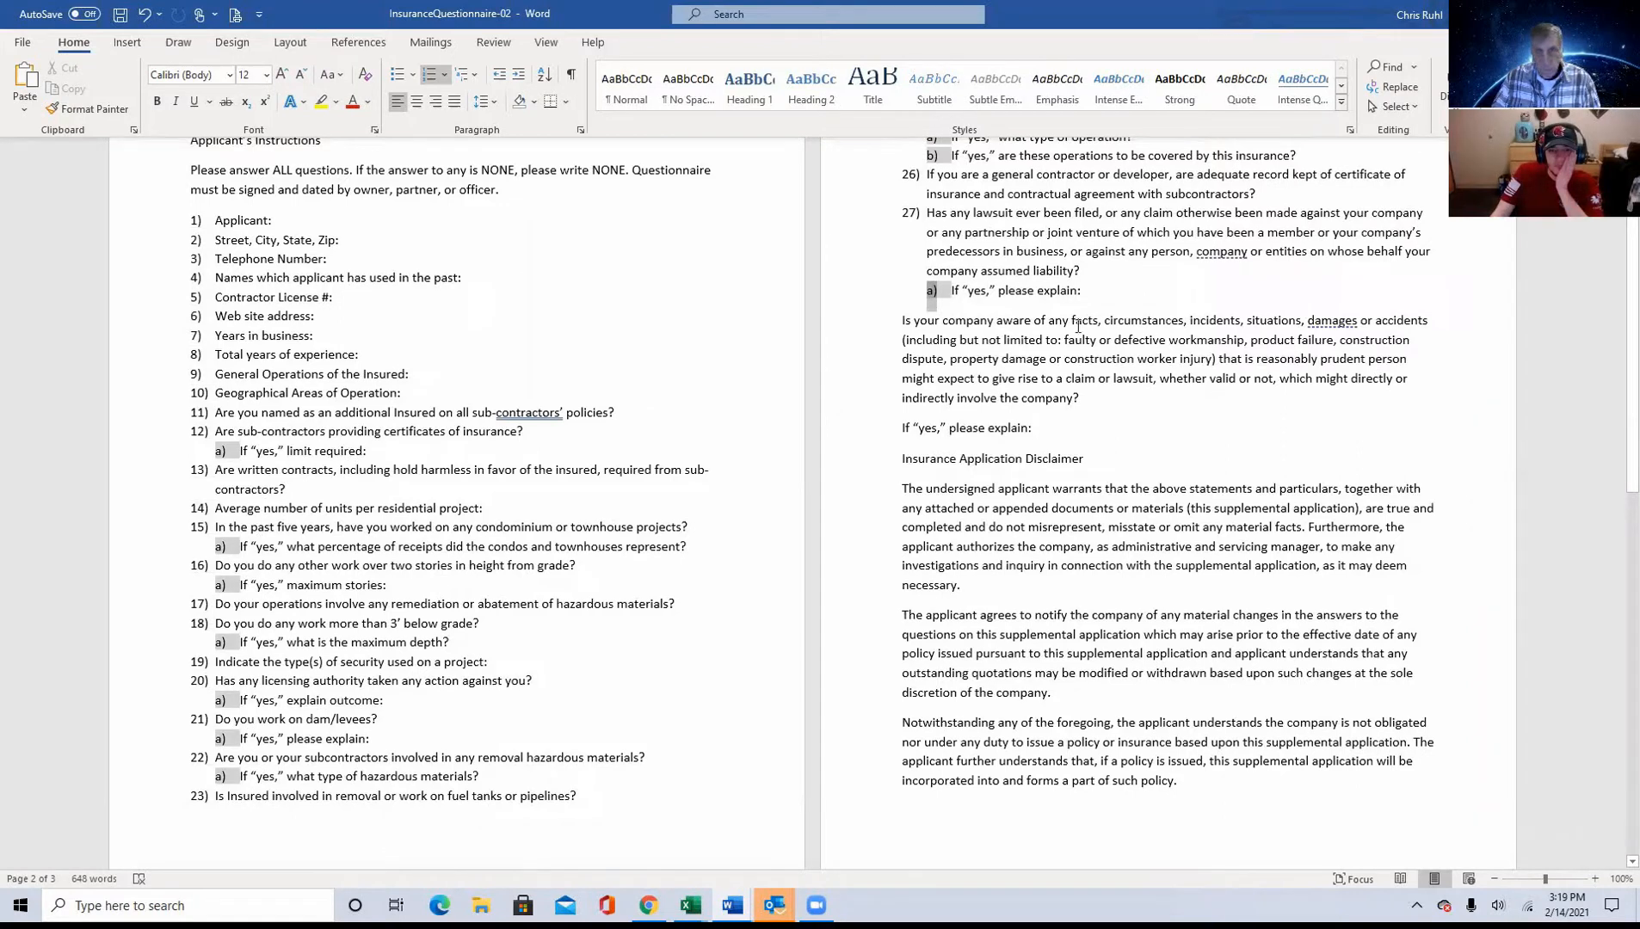
{"action": "scroll", "coordinate": [1077, 325], "scroll_direction": "up", "scroll_amount": 2}
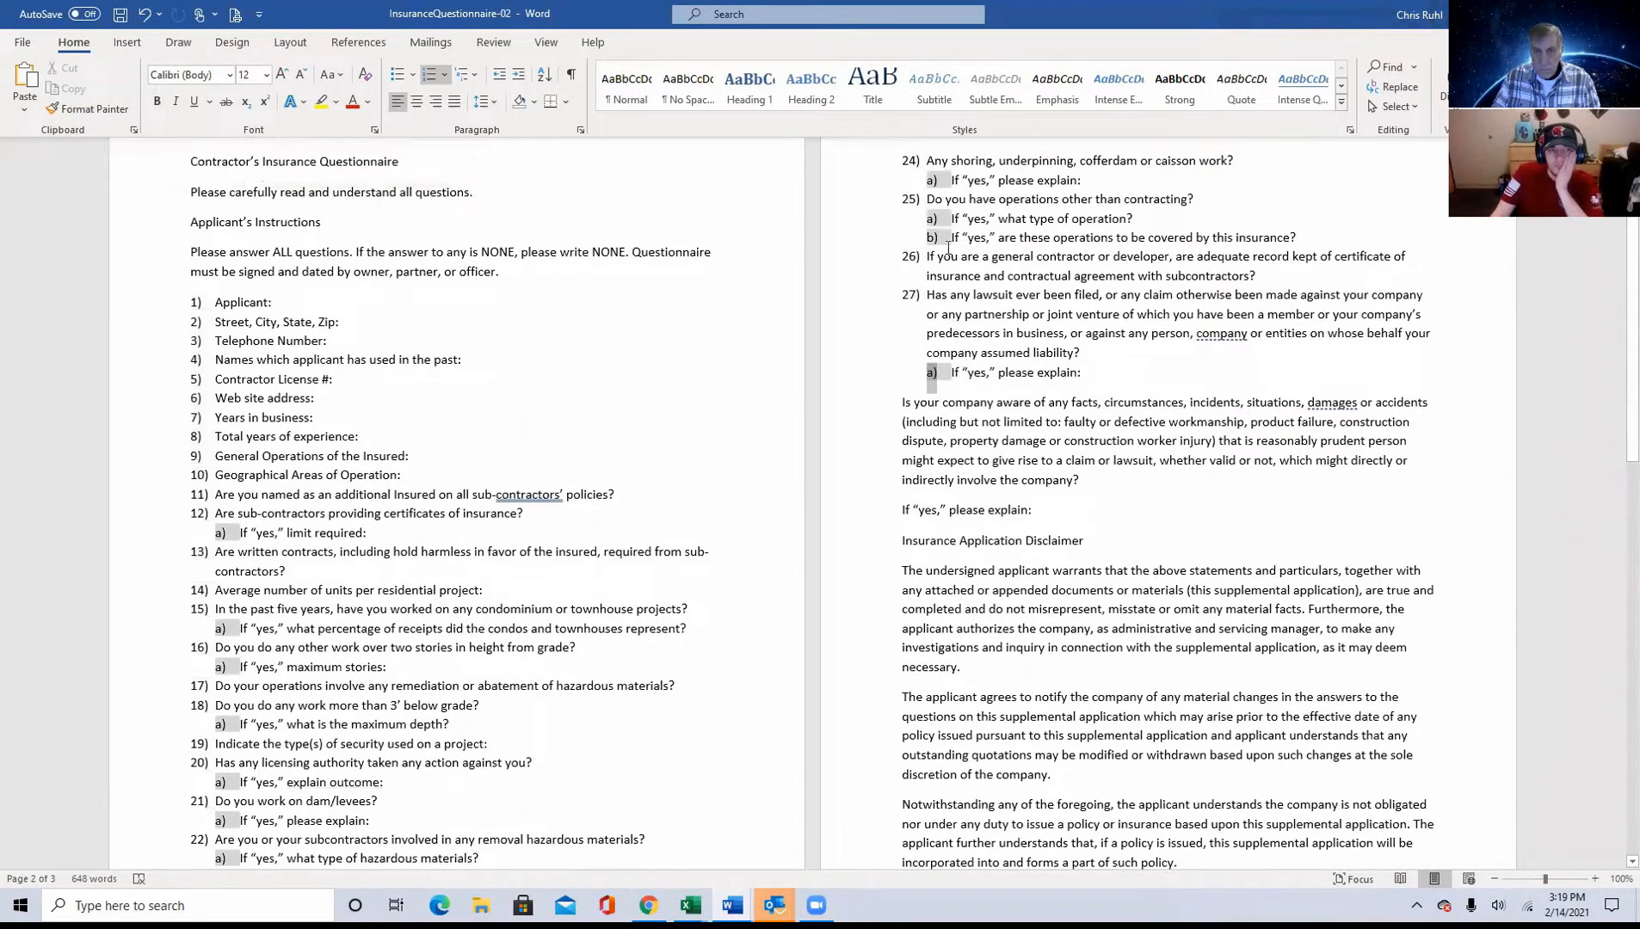
{"action": "scroll", "coordinate": [981, 207], "scroll_direction": "up", "scroll_amount": 2}
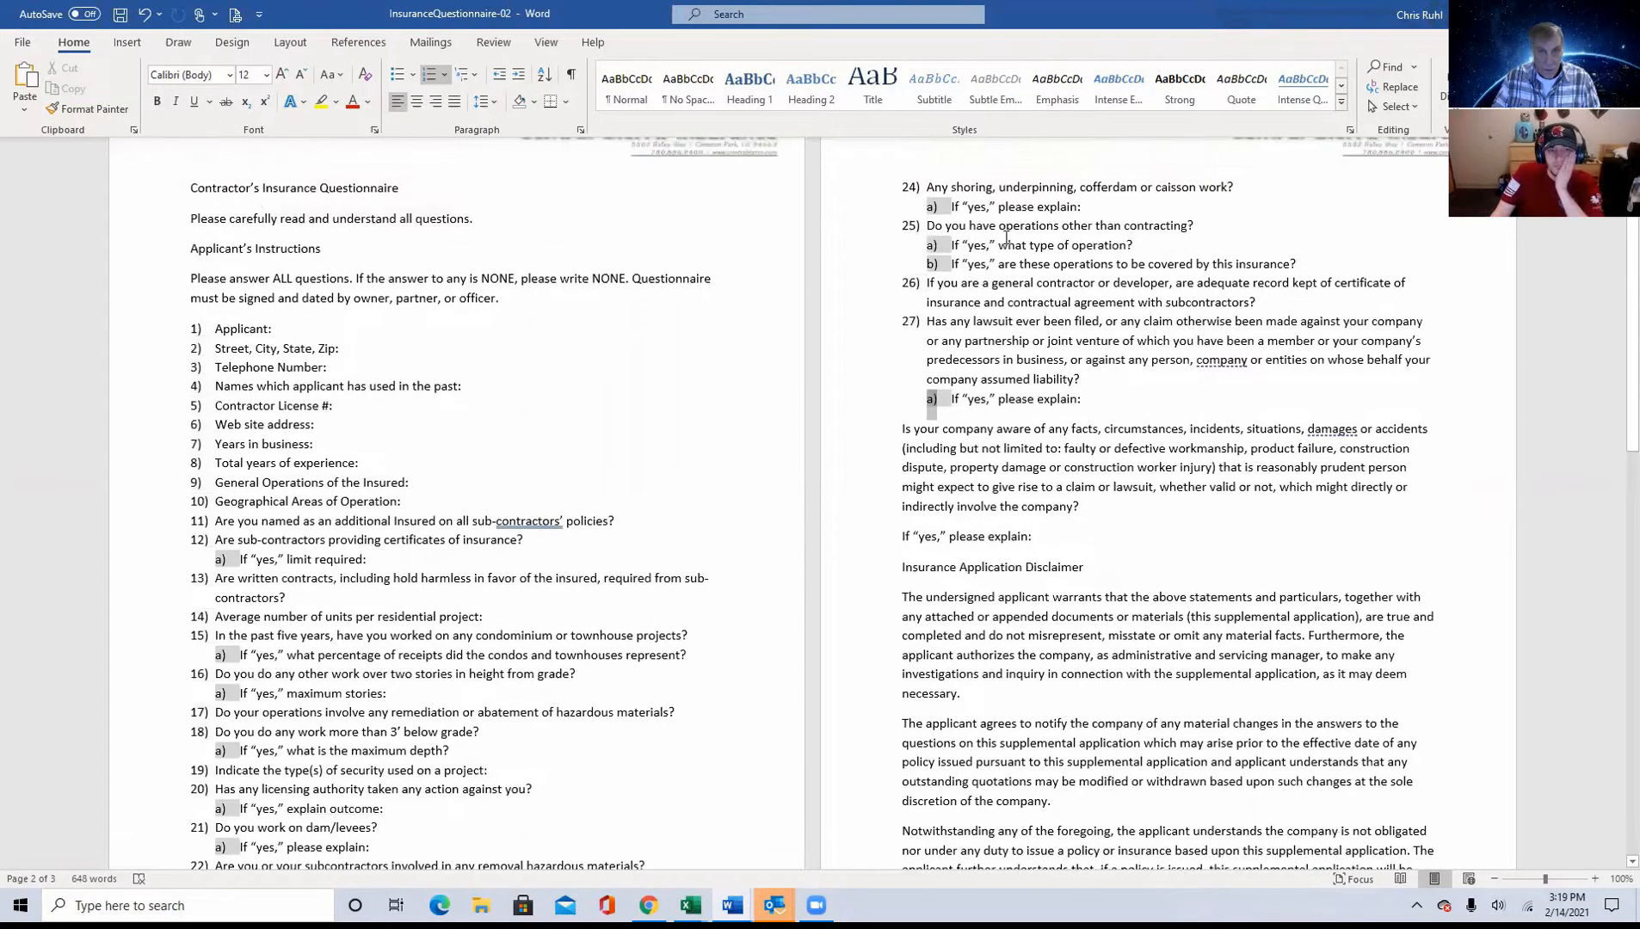
{"action": "scroll", "coordinate": [998, 228], "scroll_direction": "down", "scroll_amount": 4}
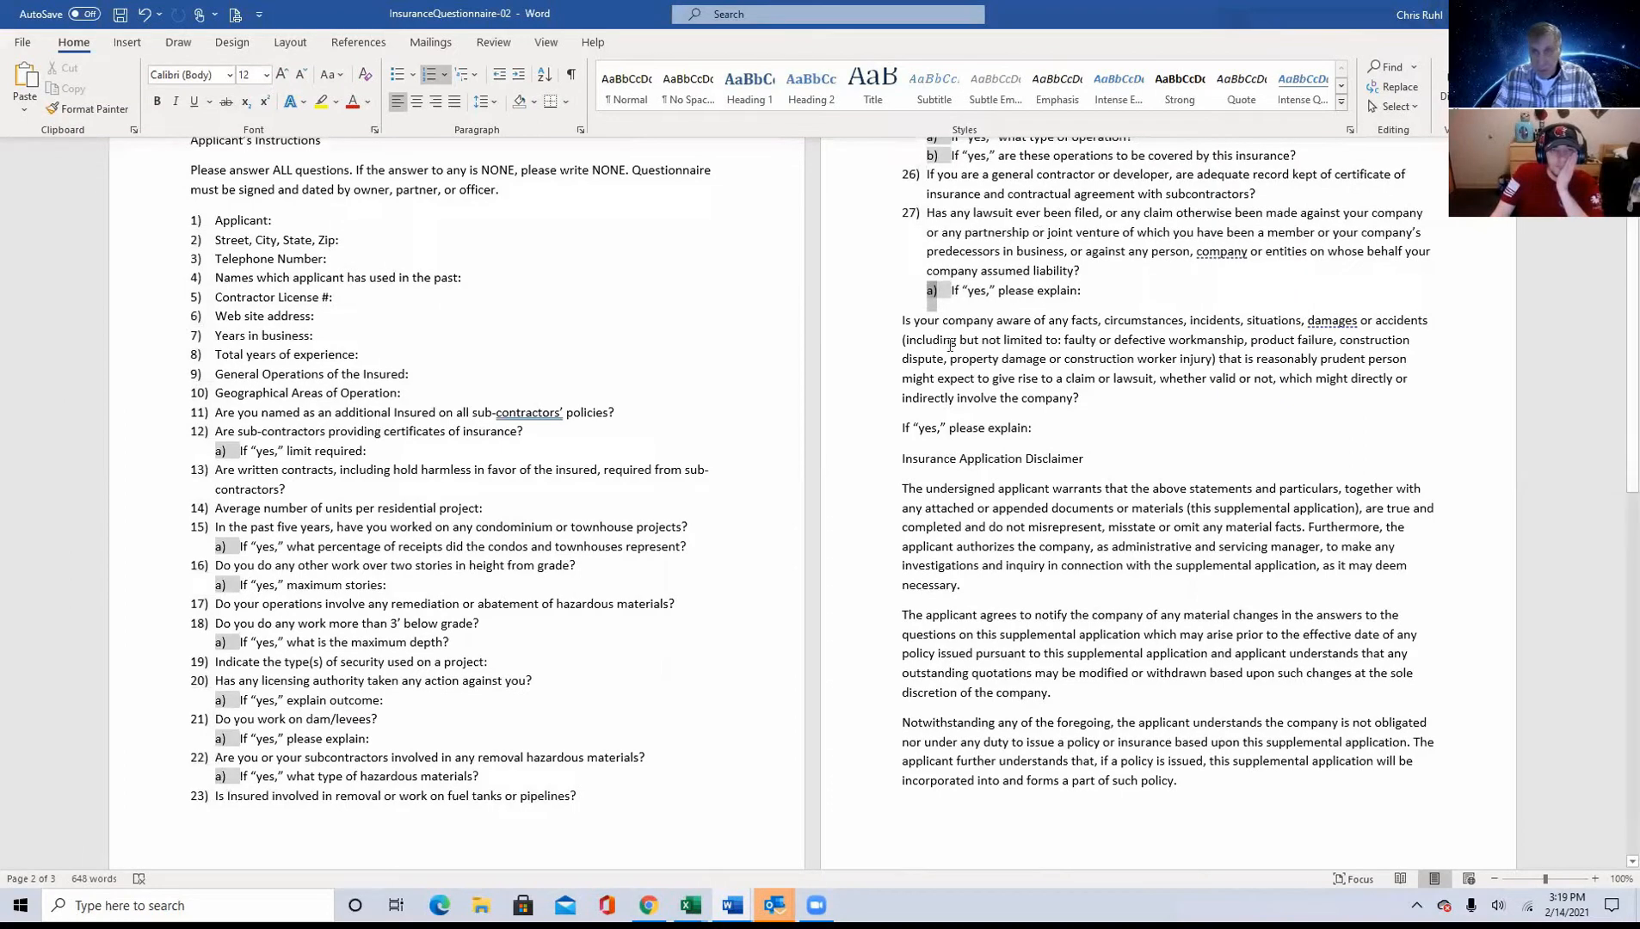
Step: Try increasing the indent of the unnumbered "If 'yes,' please explain:" line above Insurance Application Disclaimer, and remove that indent again
{"action": "left_click", "coordinate": [902, 424]}
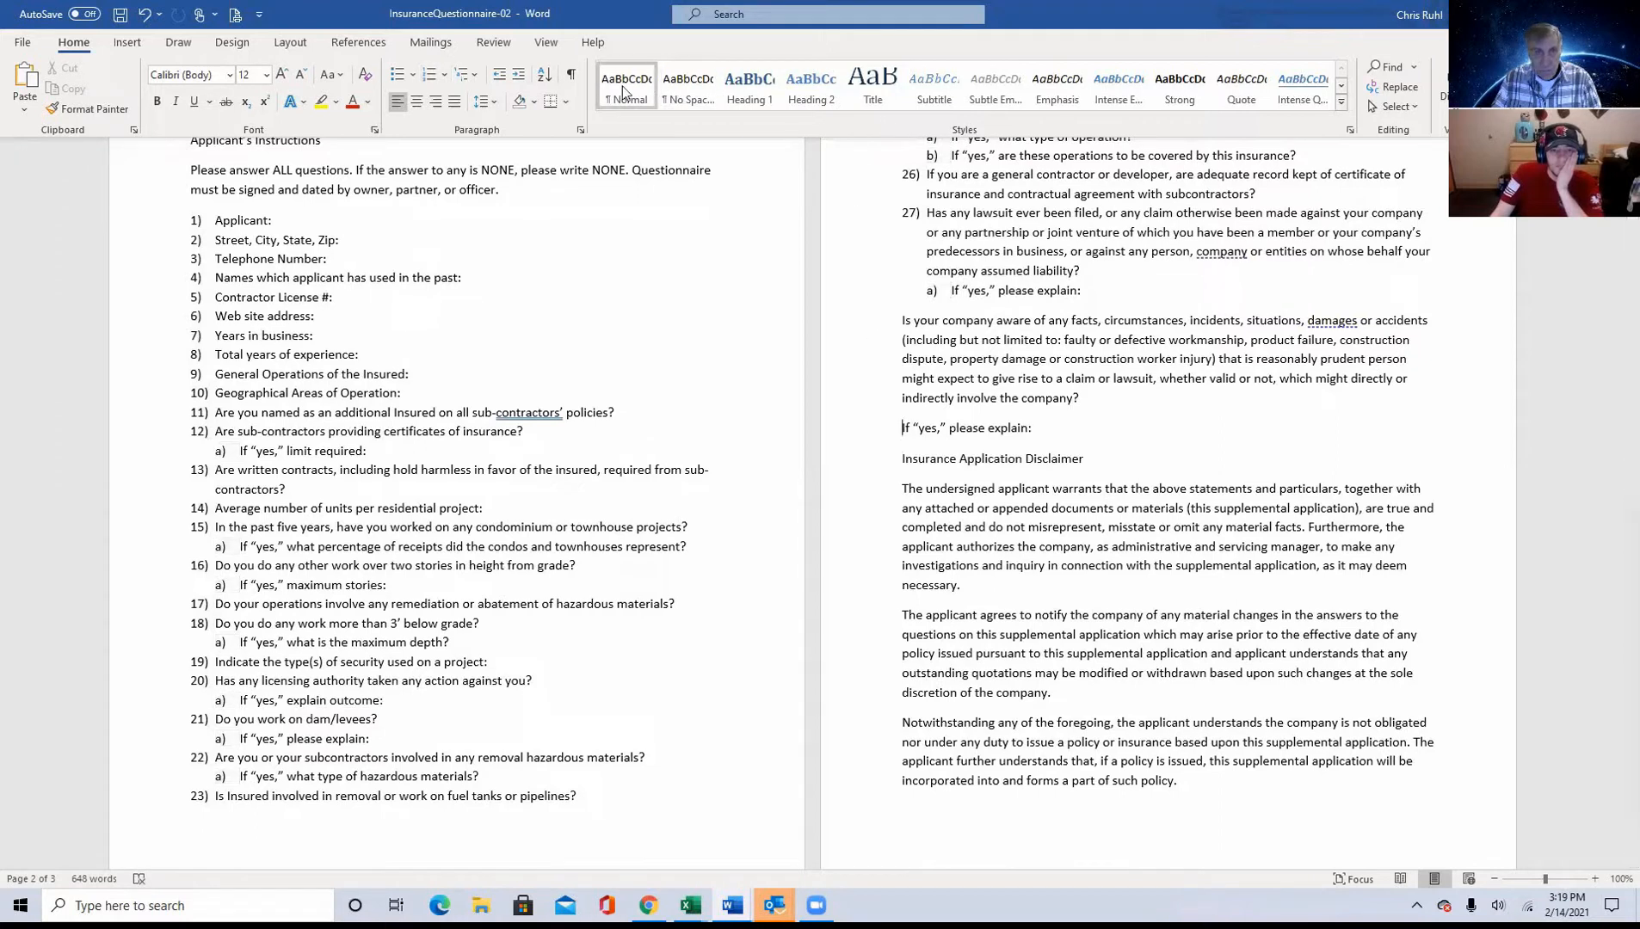
{"action": "left_click", "coordinate": [518, 74]}
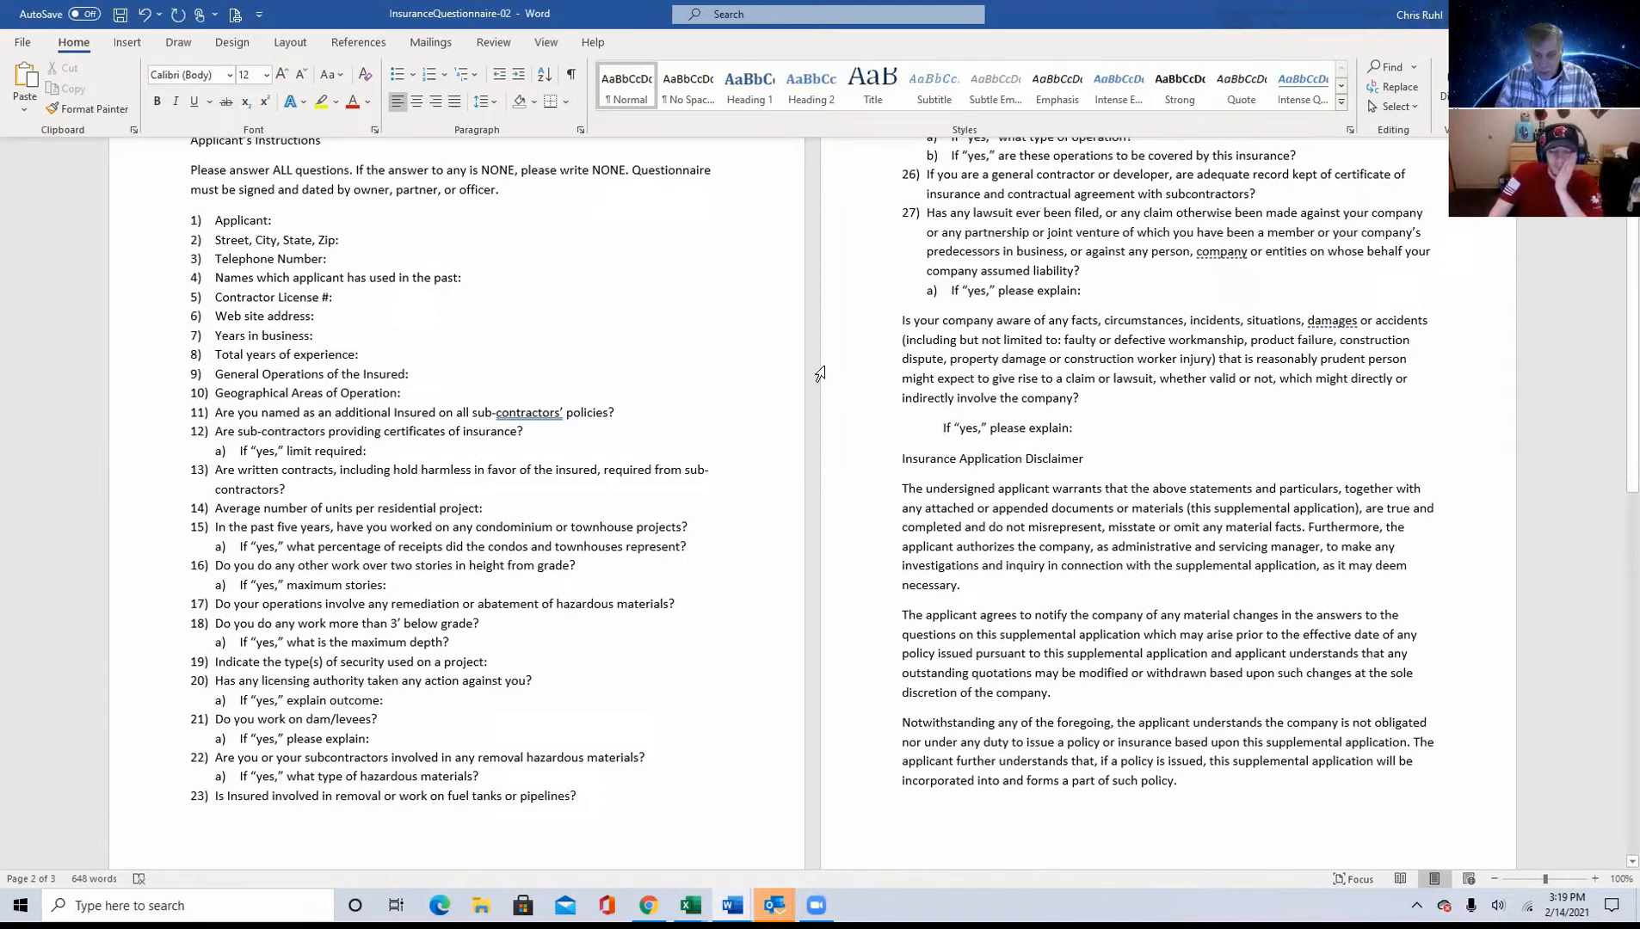
{"action": "key", "text": "BackSpace"}
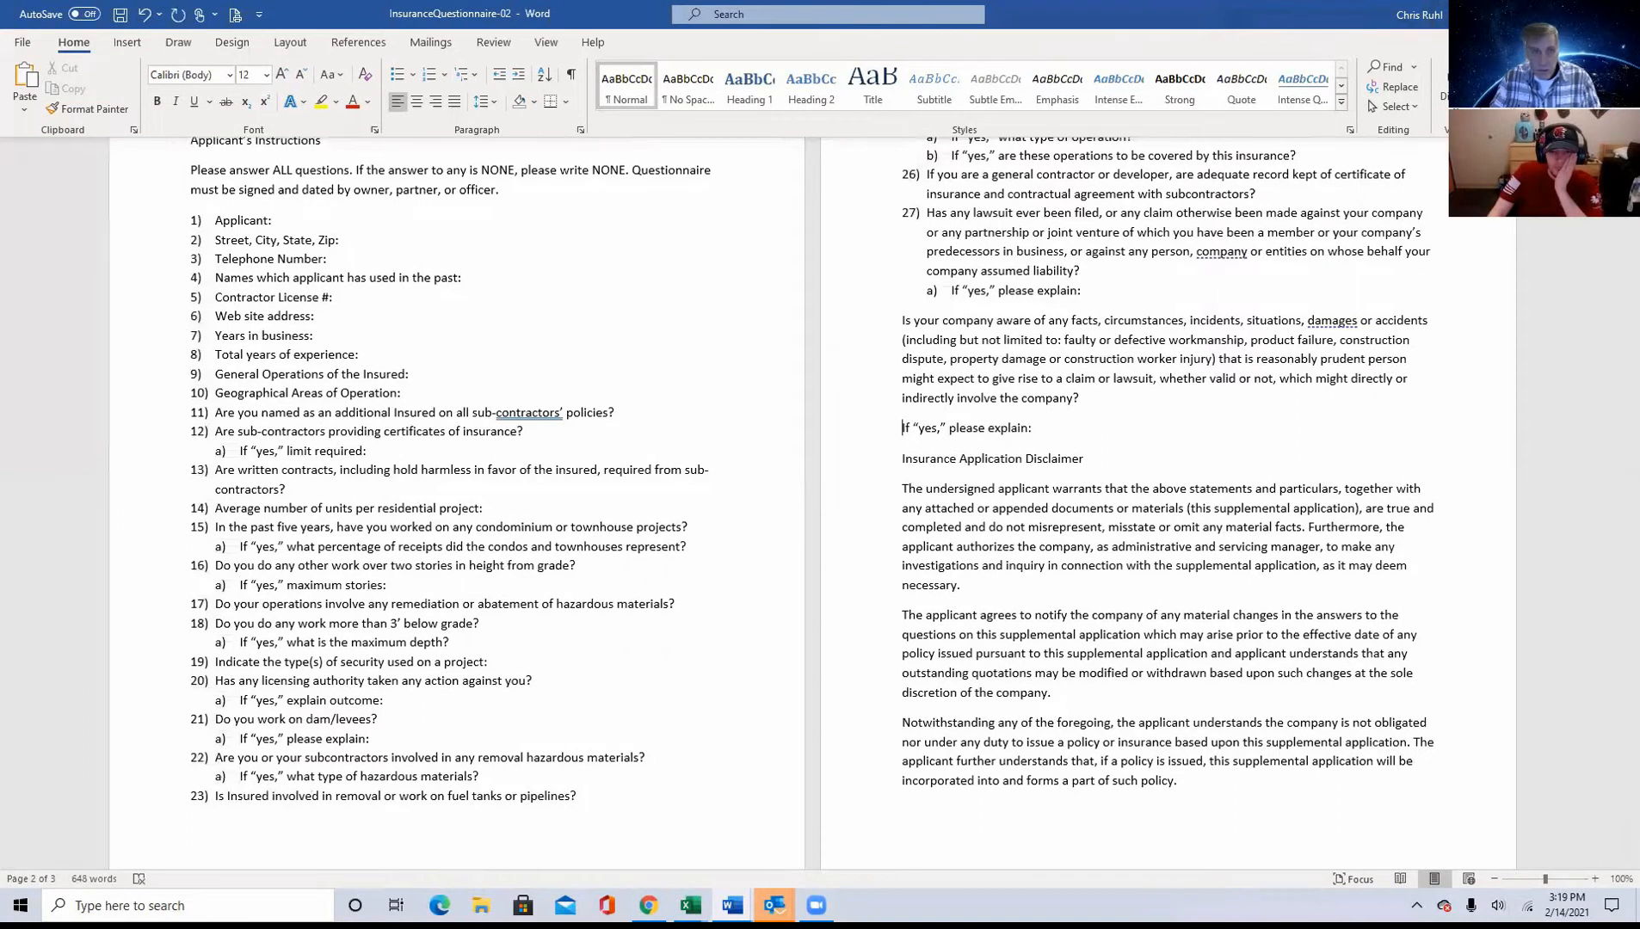
Step: Read instruction 12 on paragraph spacing and tab stops, and compare it with the underlined list items in the solution document
{"action": "left_click", "coordinate": [1541, 14]}
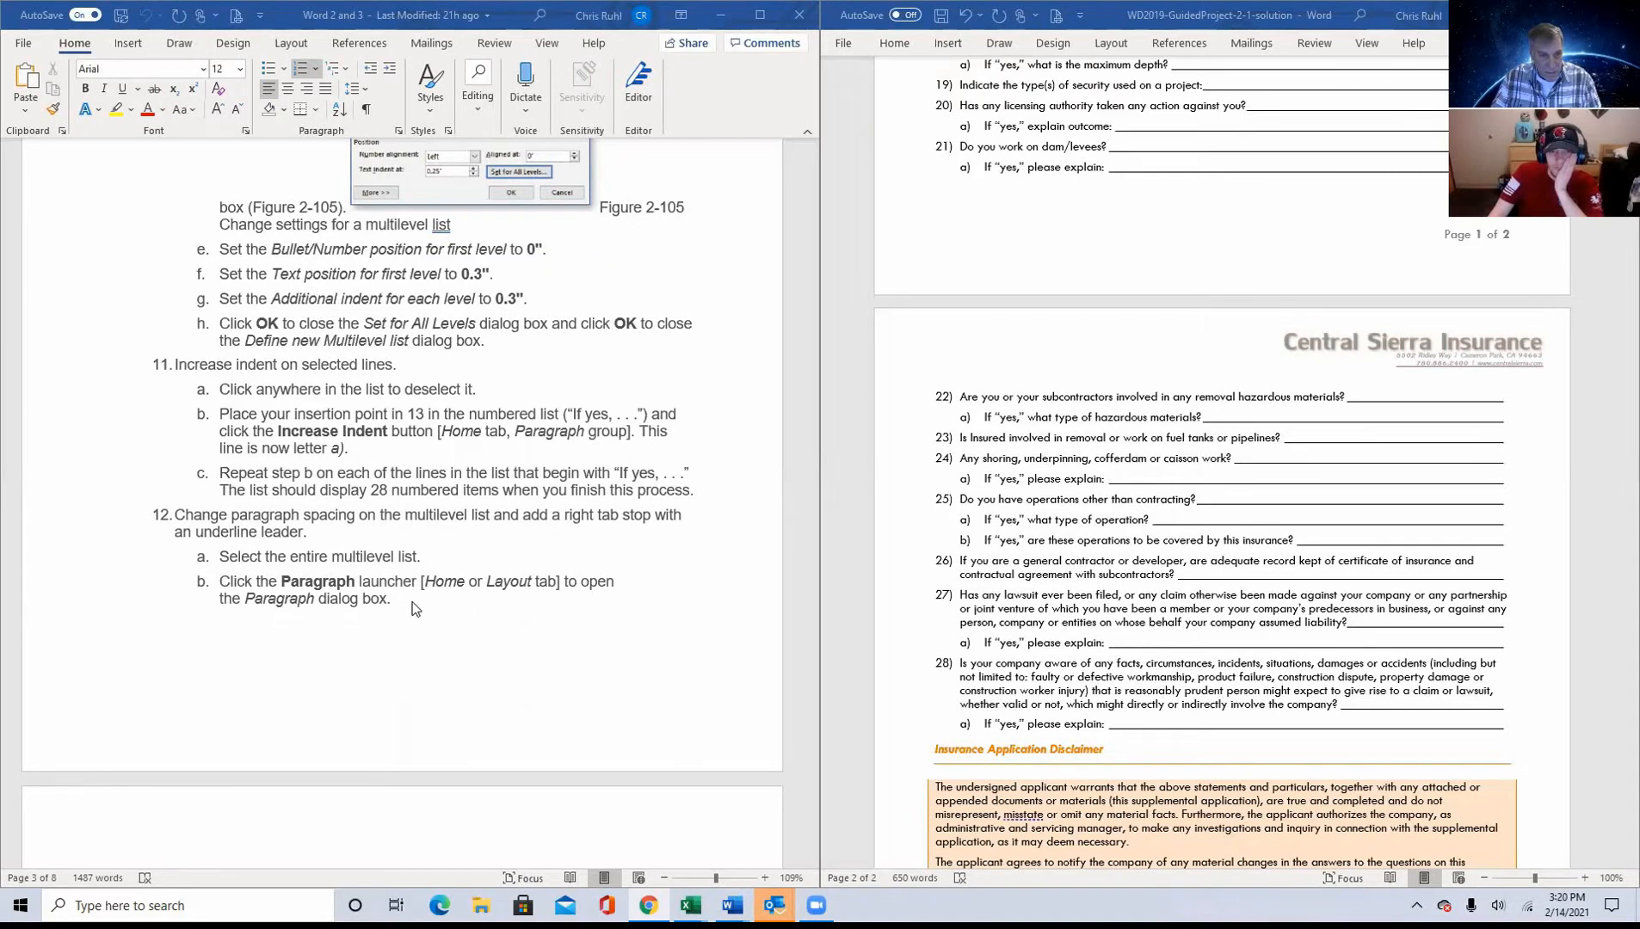
{"action": "scroll", "coordinate": [414, 608], "scroll_direction": "down", "scroll_amount": 5}
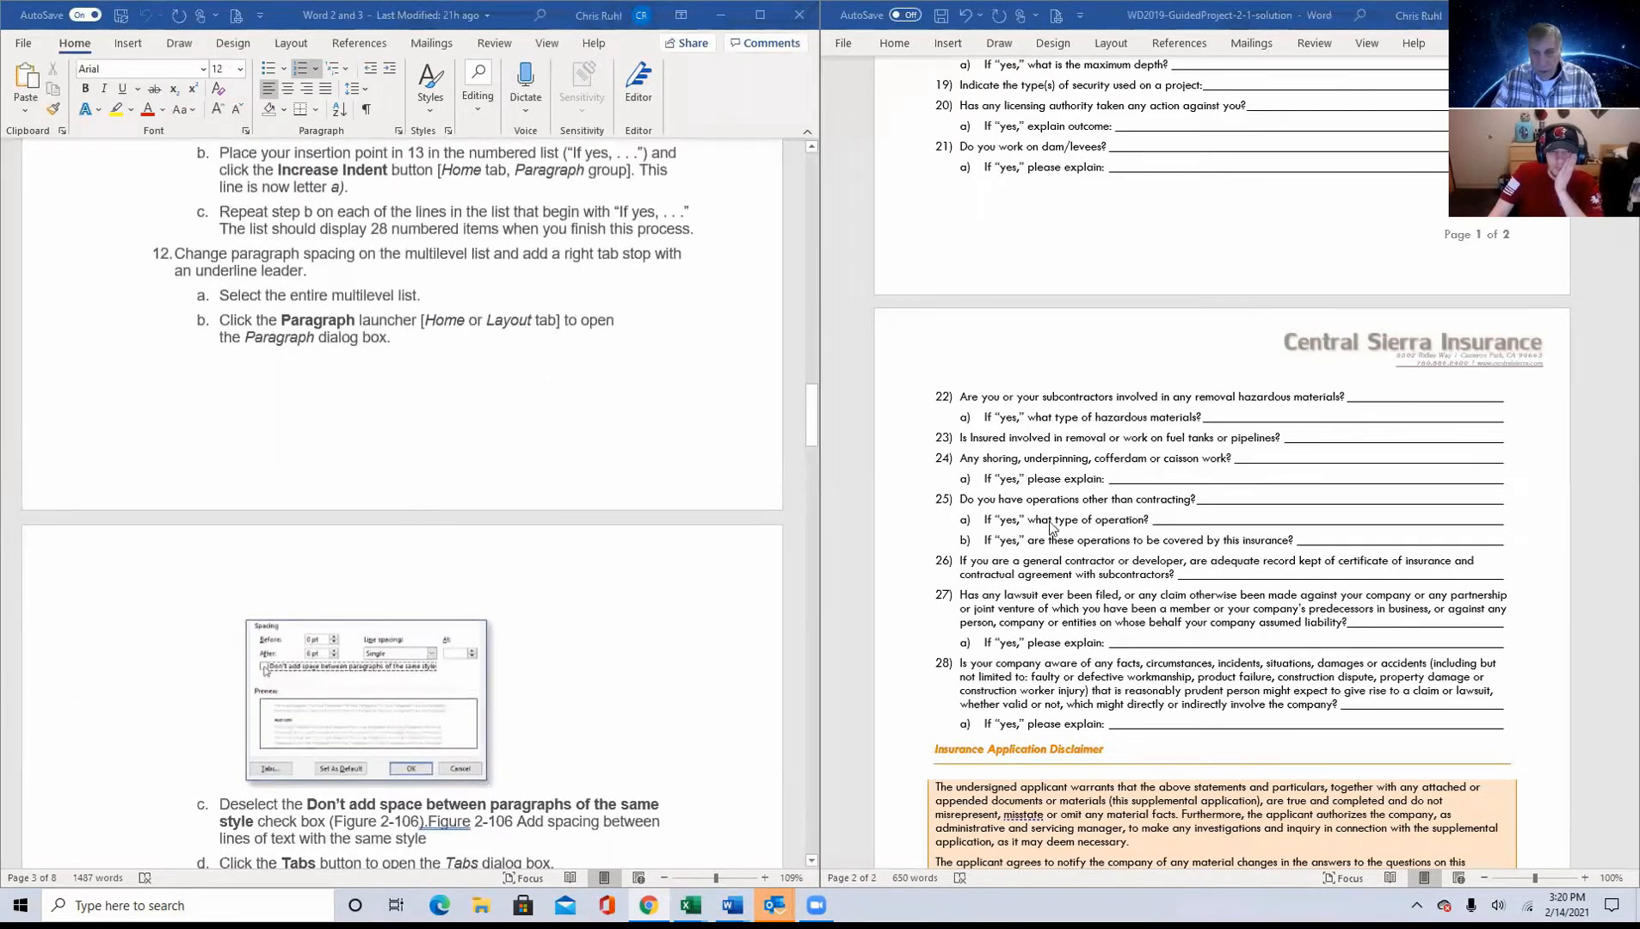
{"action": "scroll", "coordinate": [1058, 542], "scroll_direction": "down", "scroll_amount": 5}
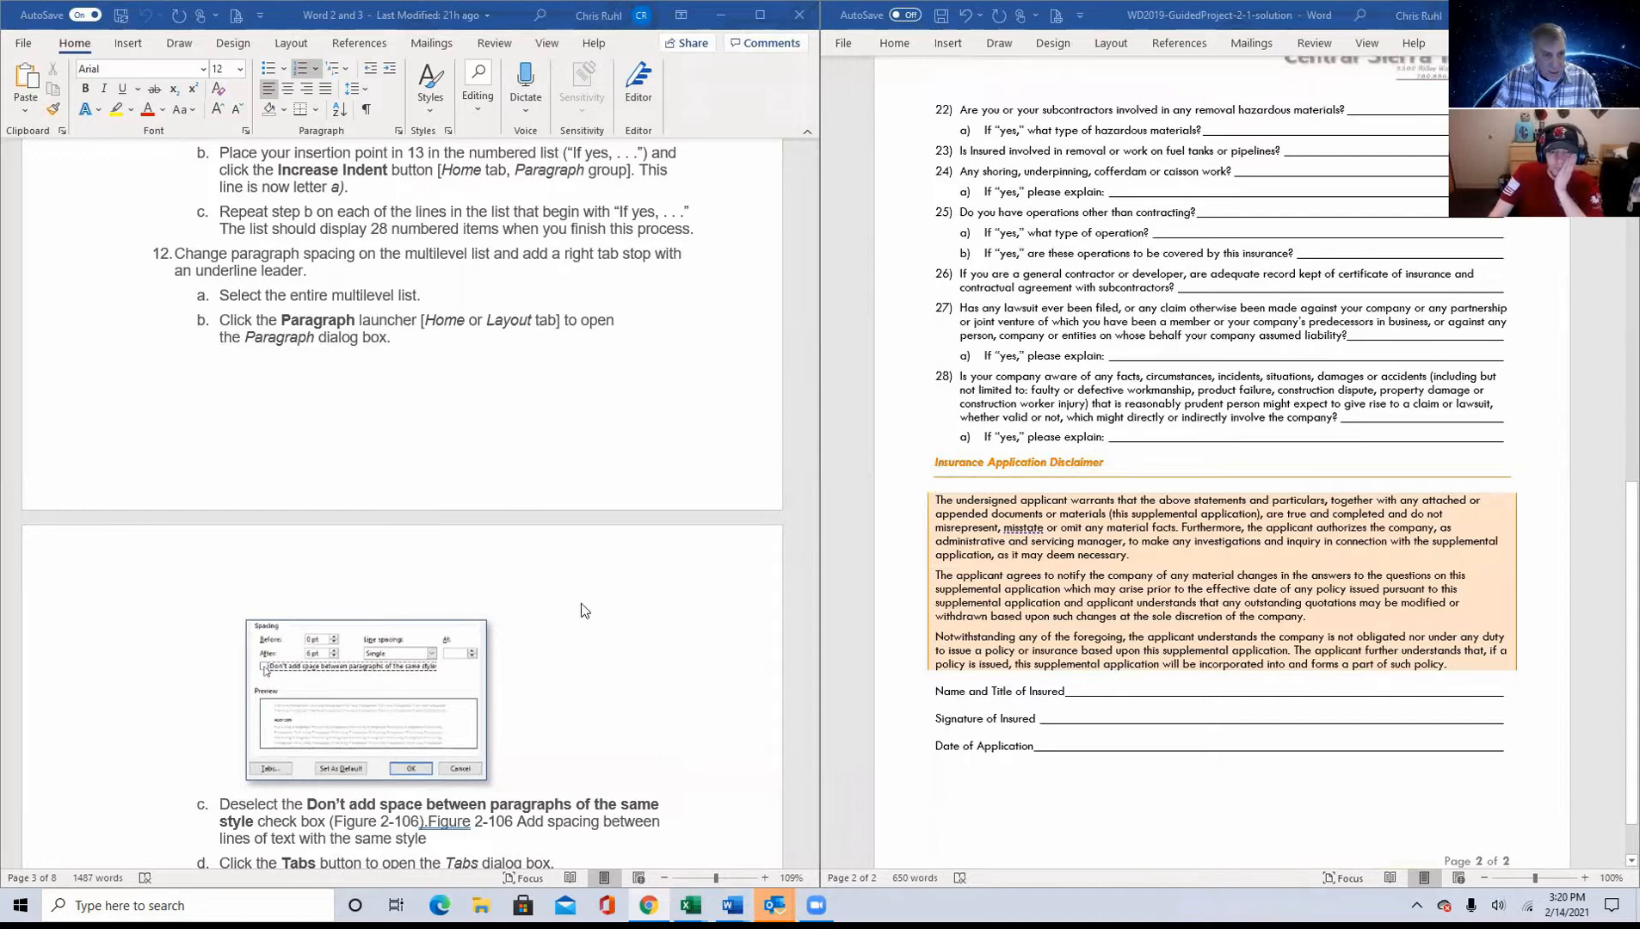
{"action": "scroll", "coordinate": [581, 610], "scroll_direction": "down", "scroll_amount": 5}
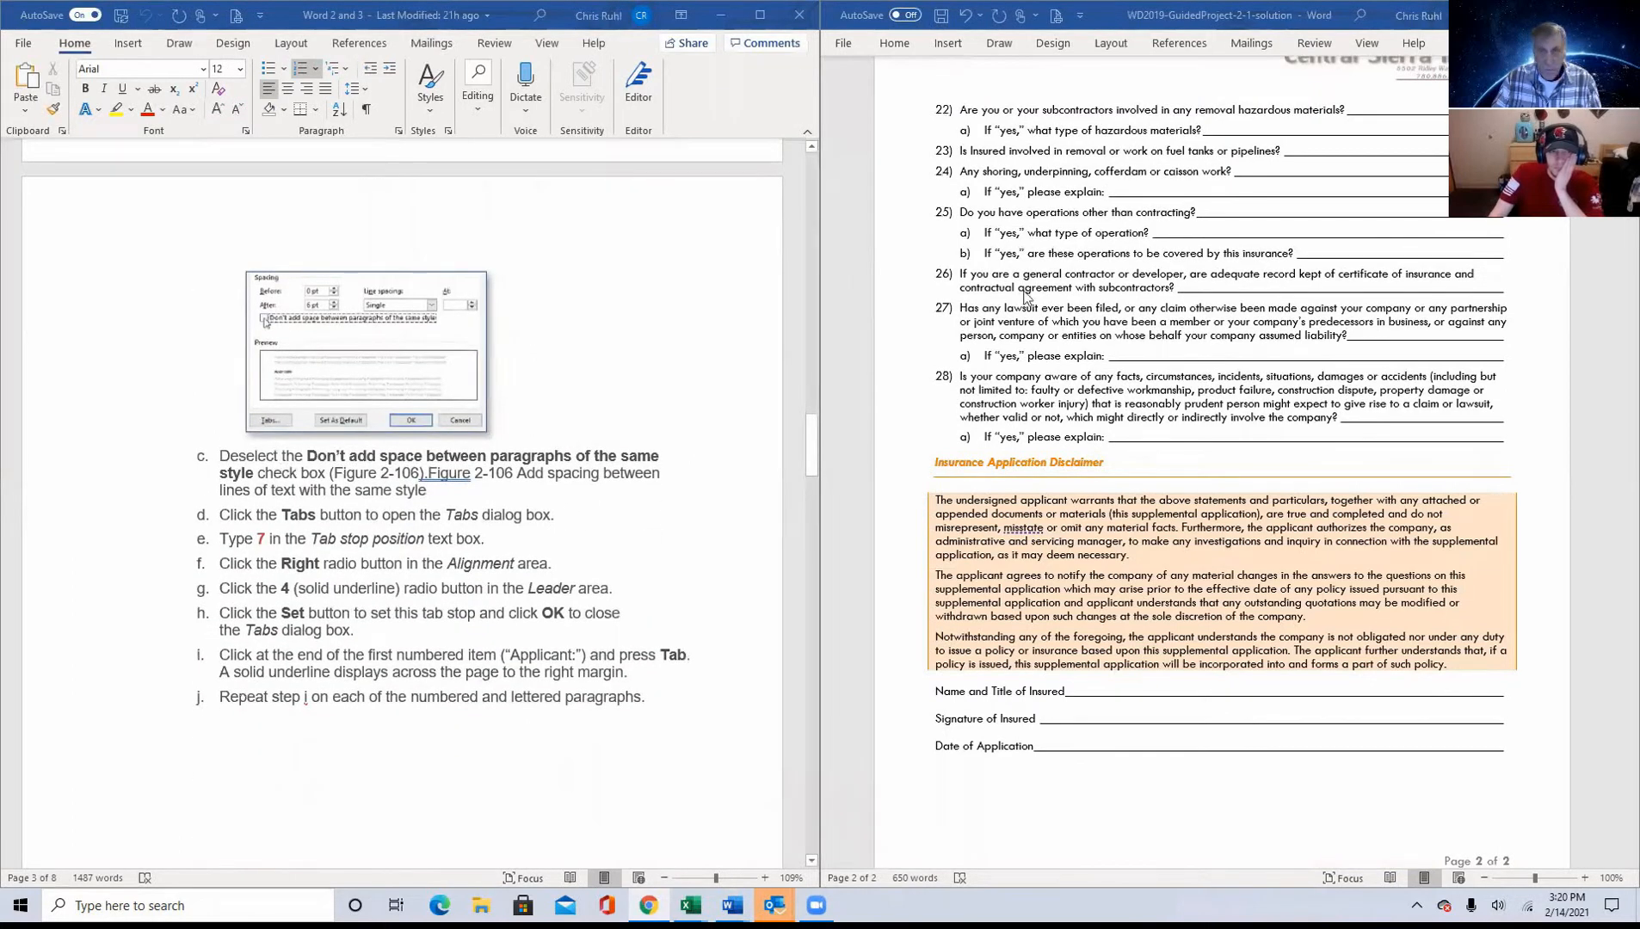
{"action": "scroll", "coordinate": [1170, 284], "scroll_direction": "up", "scroll_amount": 5}
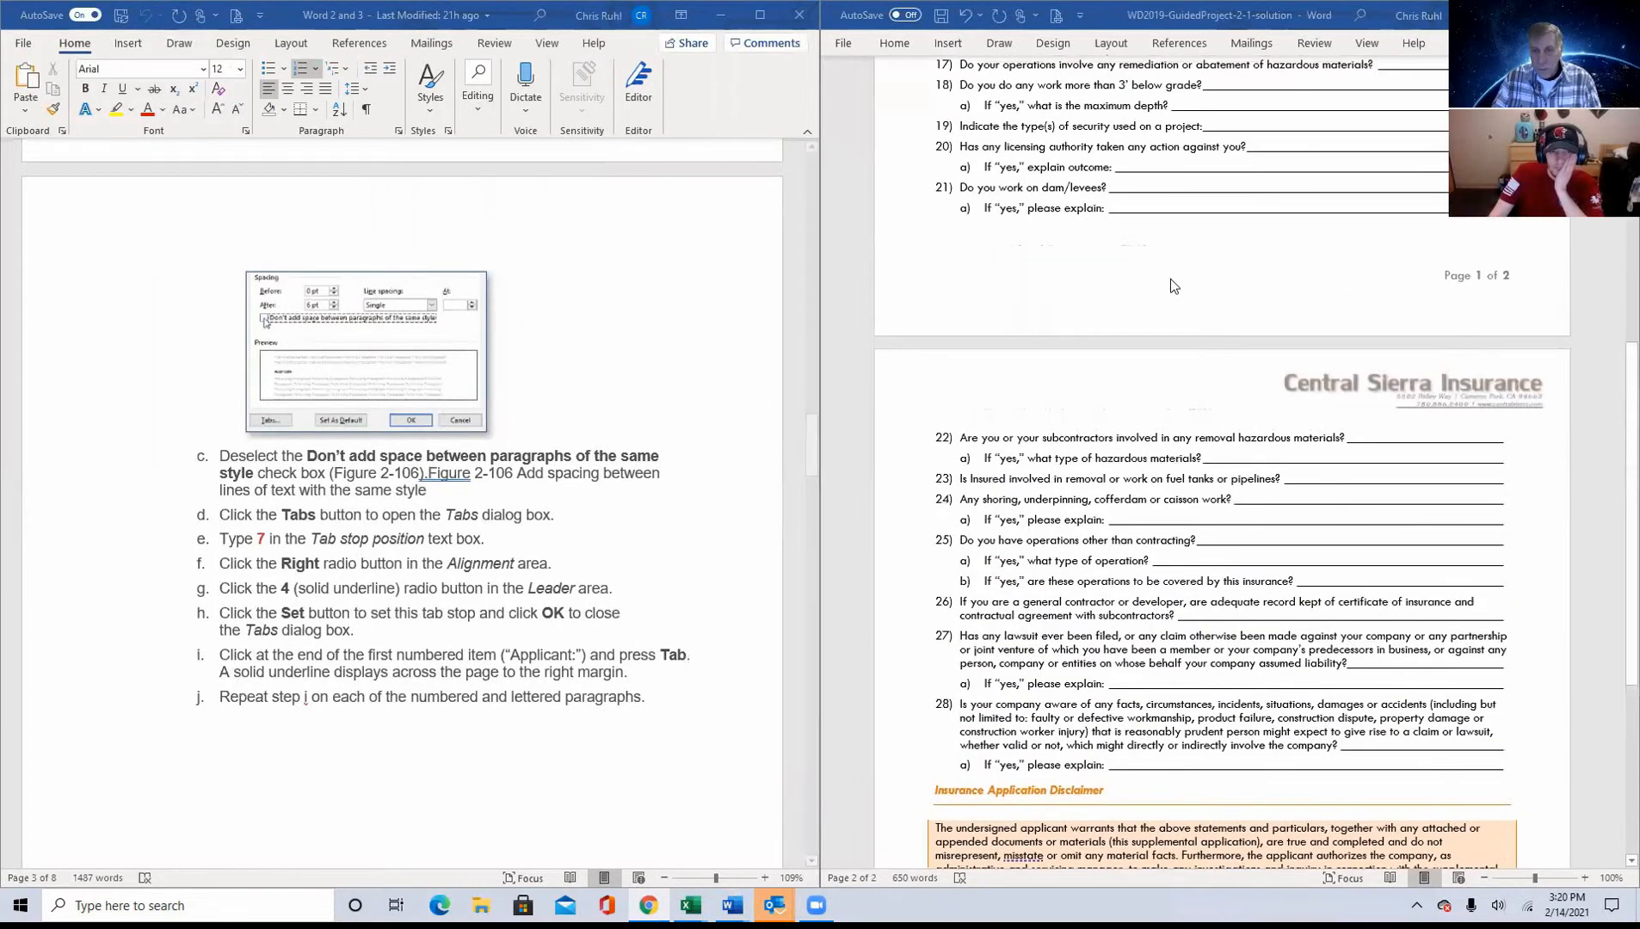
{"action": "scroll", "coordinate": [1170, 280], "scroll_direction": "down", "scroll_amount": 3}
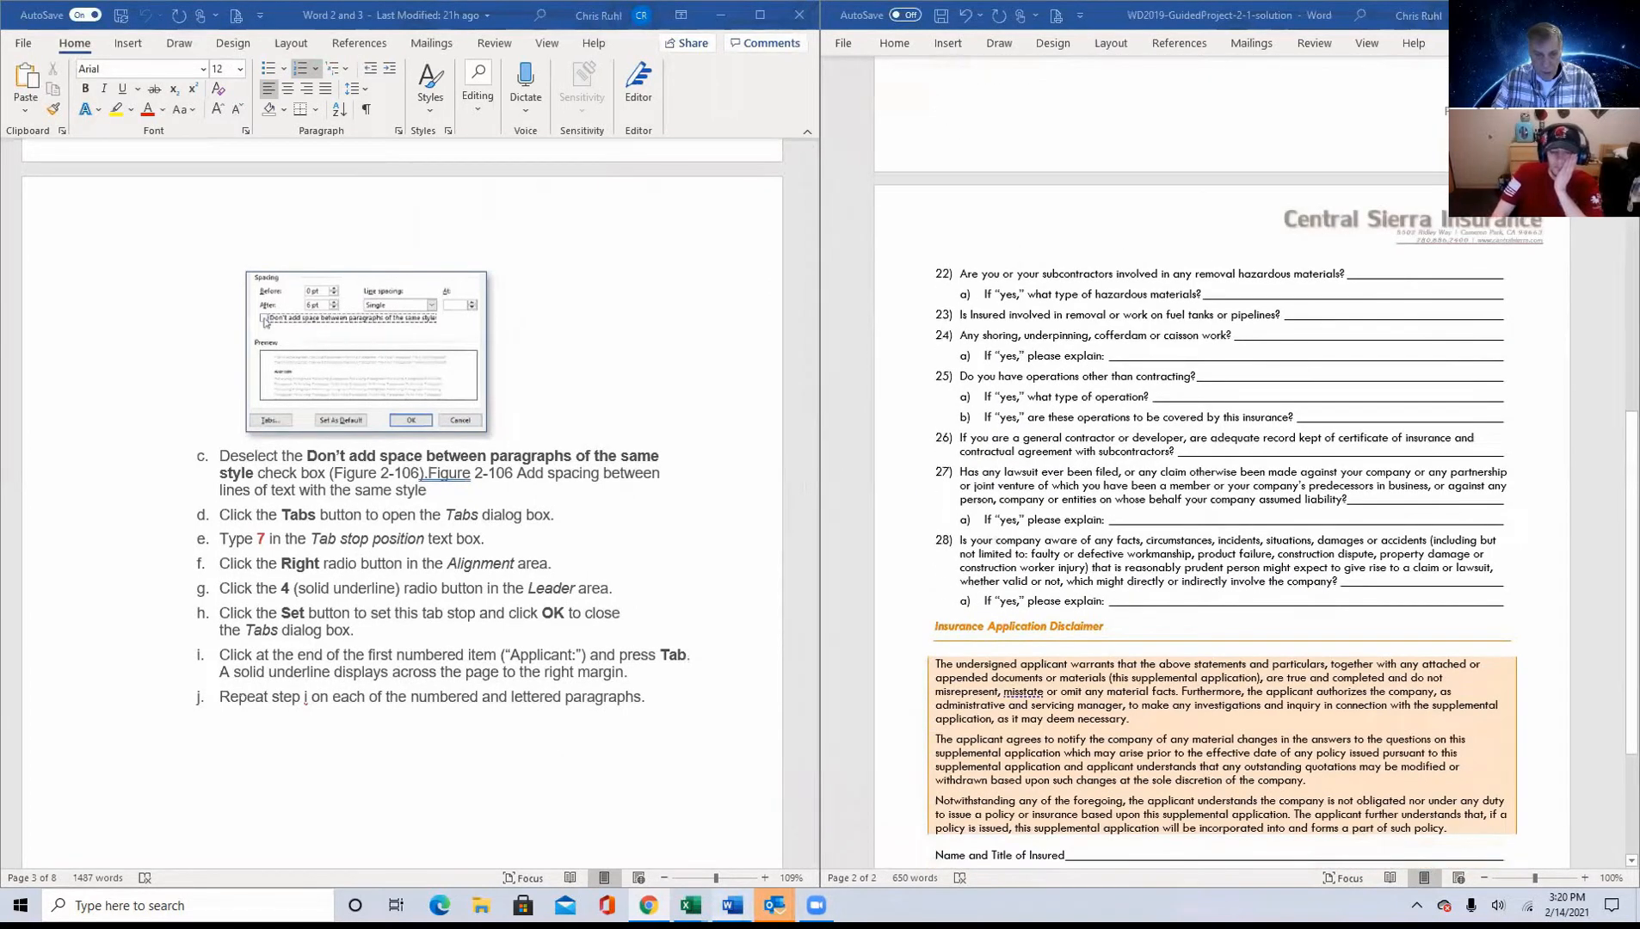
Step: In InsuranceQuestionnaire-02 beside the instructions, select list items 1 through 27 and turn off "Don't add space between paragraphs of the same style"
{"action": "mouse_move", "coordinate": [731, 905]}
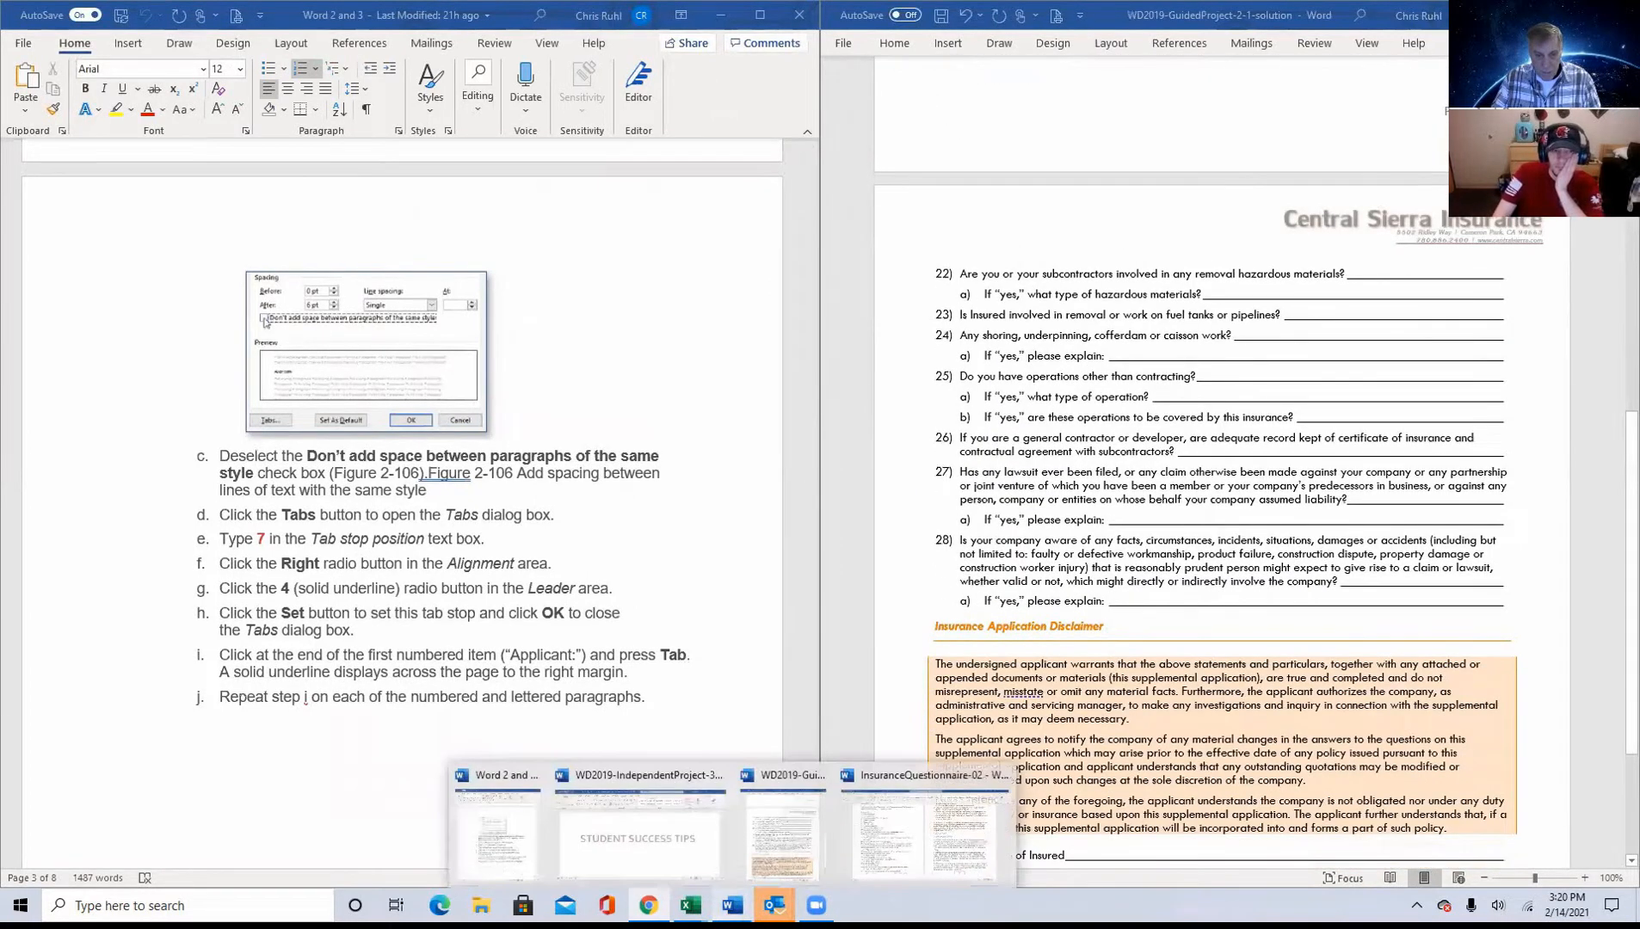
{"action": "left_click", "coordinate": [913, 818]}
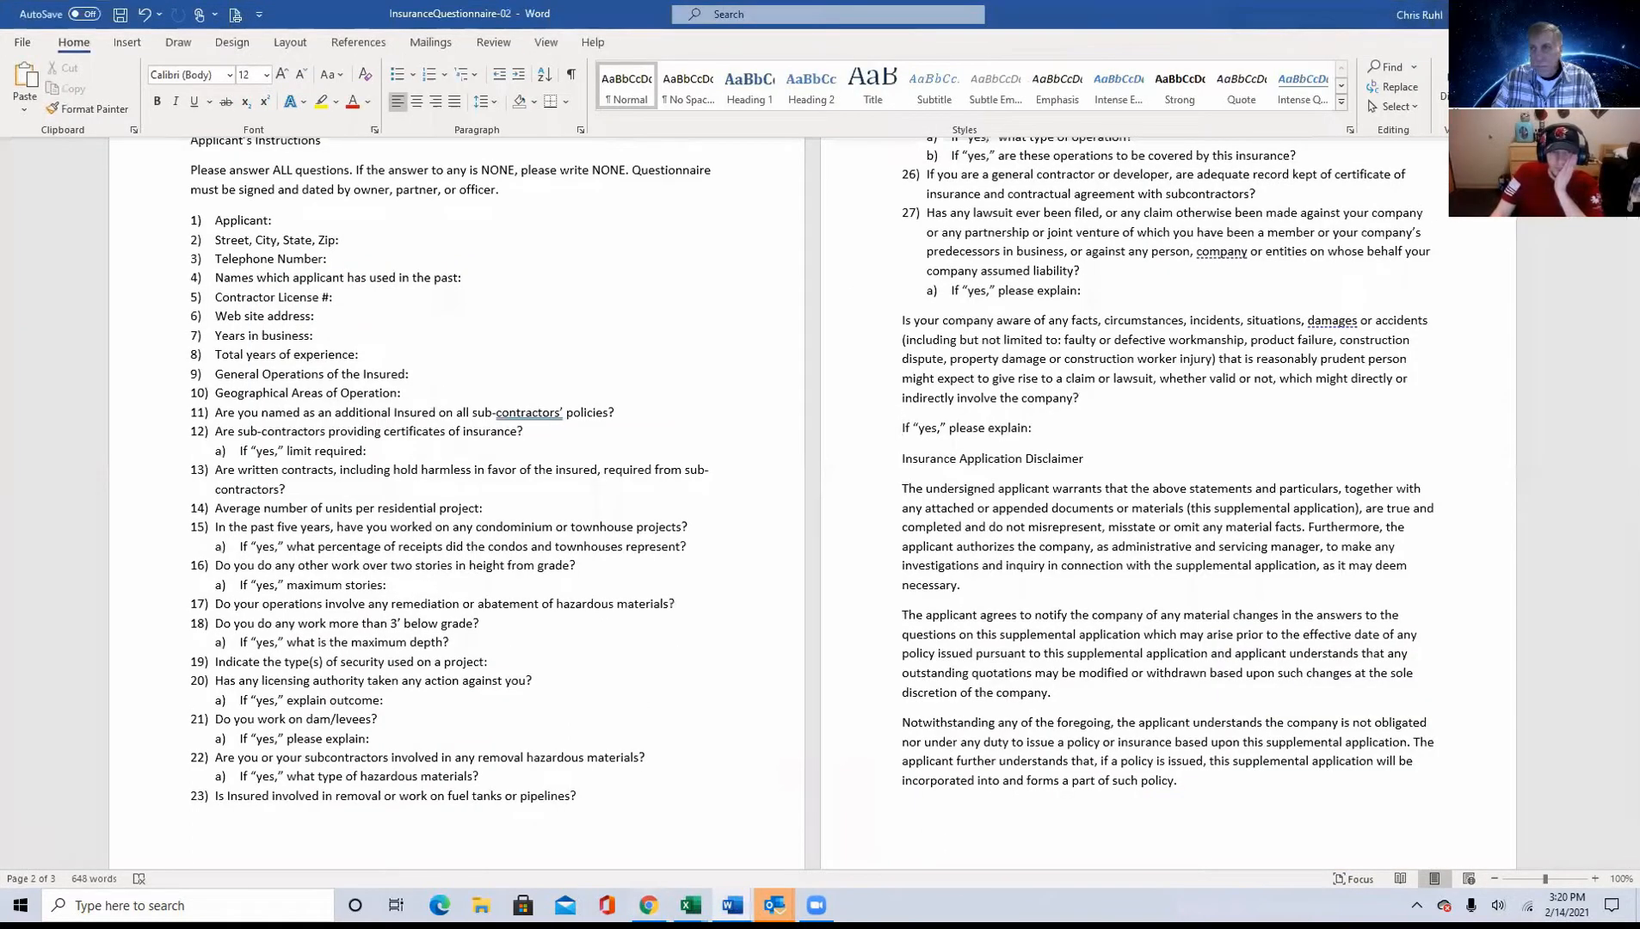
{"action": "left_click", "coordinate": [1581, 14]}
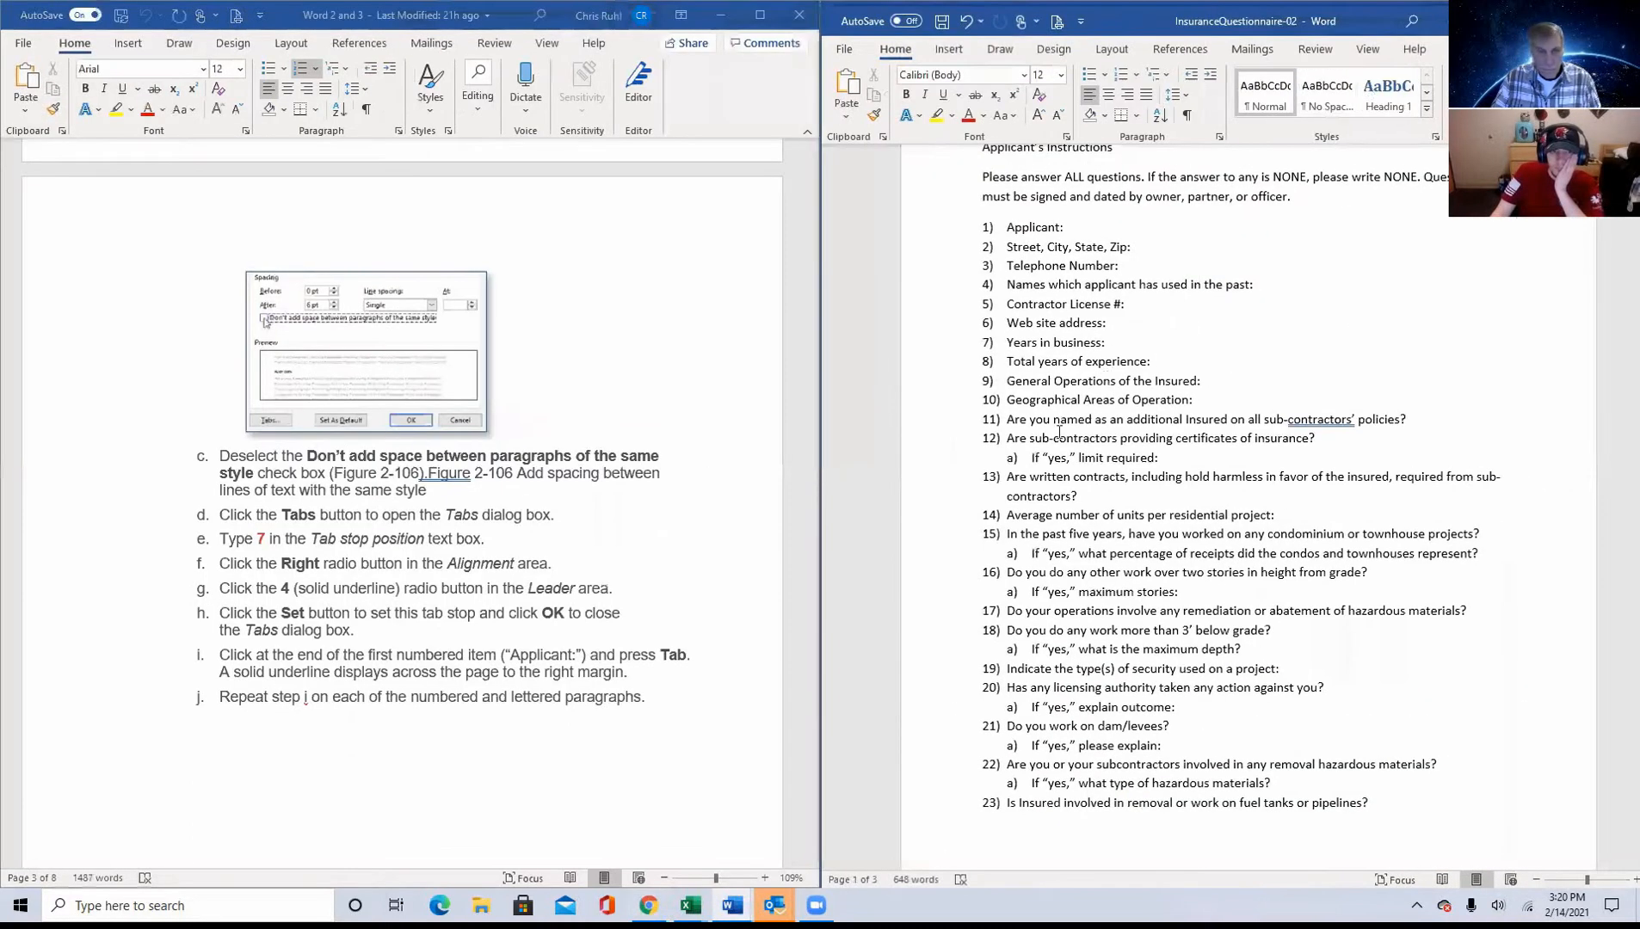
{"action": "left_click_drag", "start_coordinate": [957, 230], "coordinate": [951, 555]}
{"action": "left_click_drag", "start_coordinate": [938, 713], "coordinate": [935, 794]}
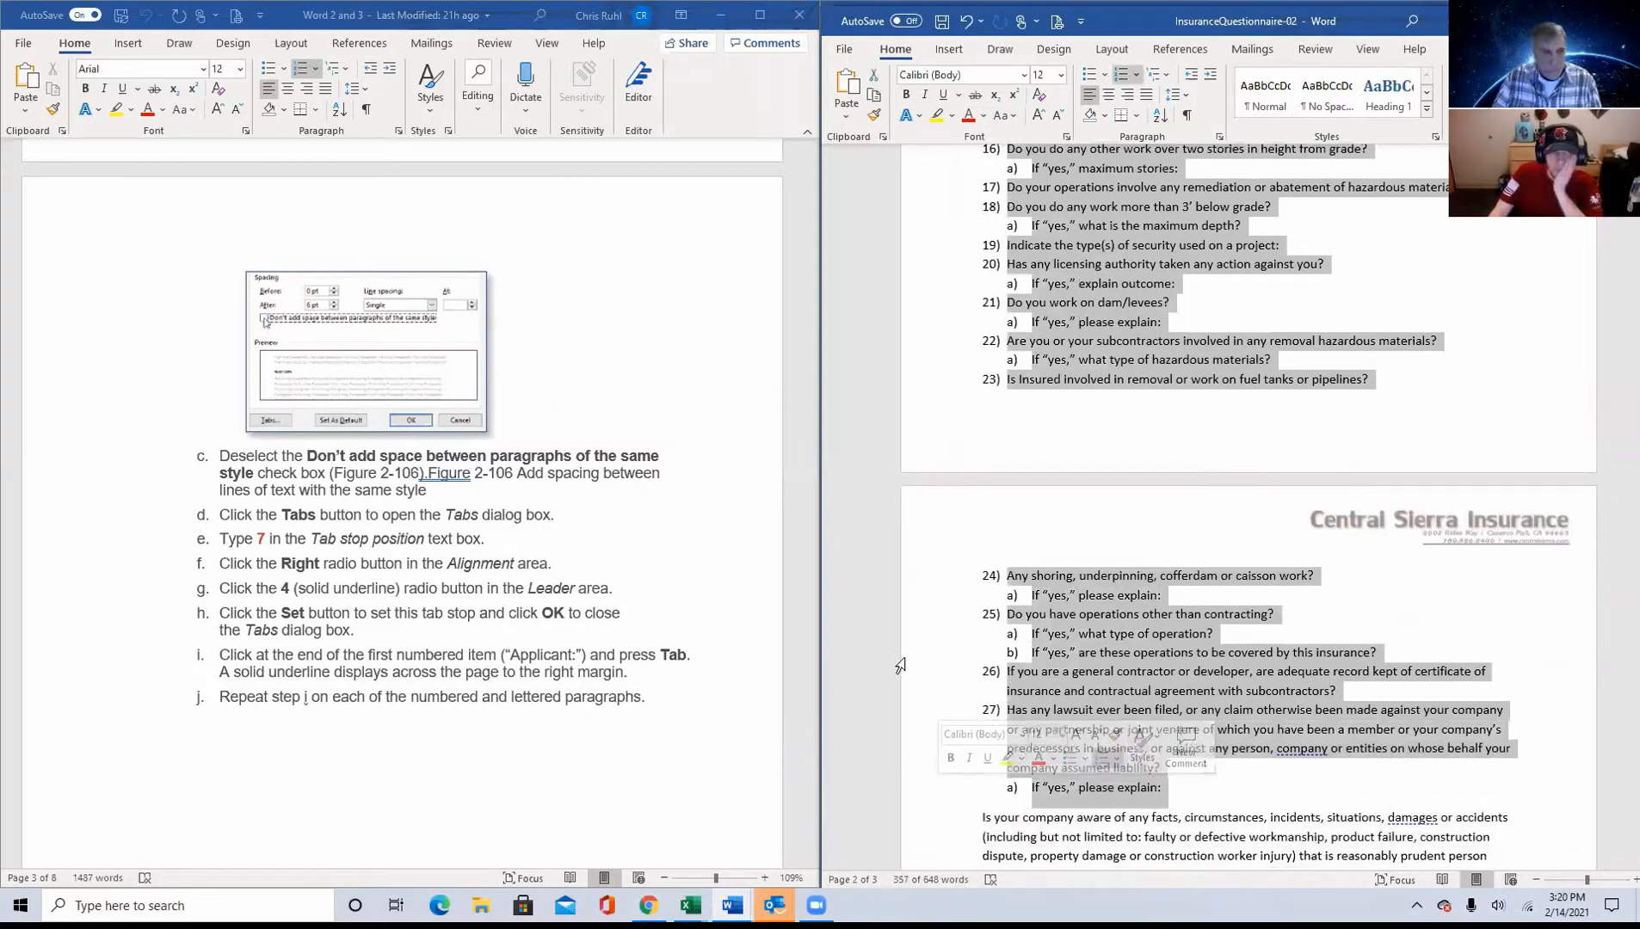
{"action": "left_click", "coordinate": [1218, 137]}
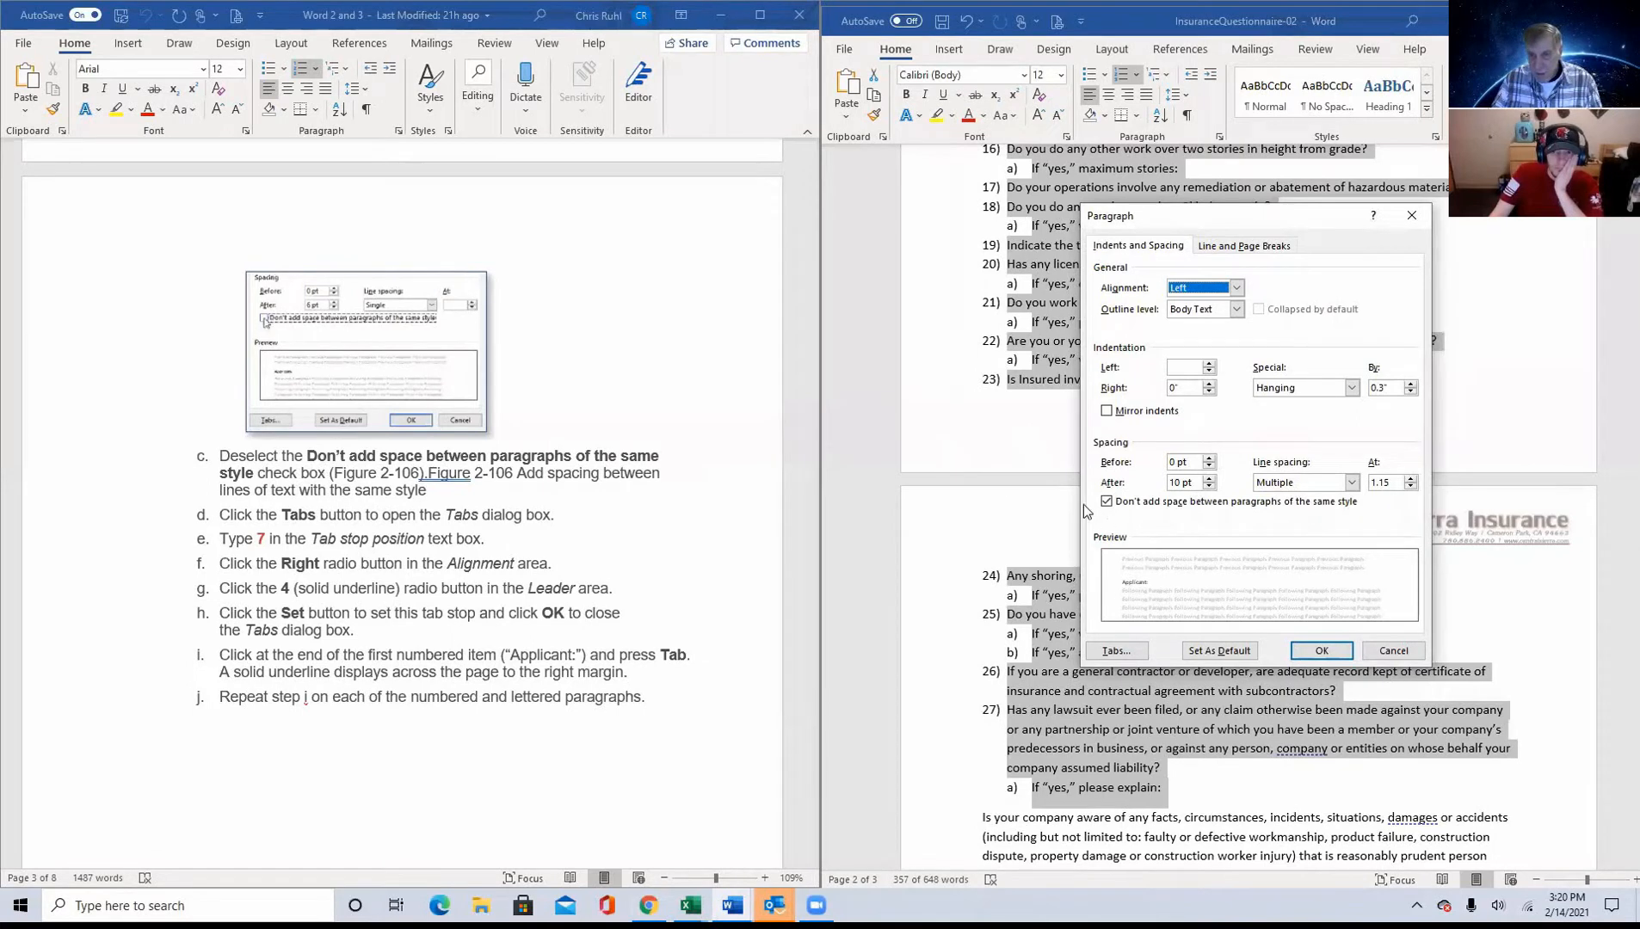
{"action": "left_click", "coordinate": [1107, 504]}
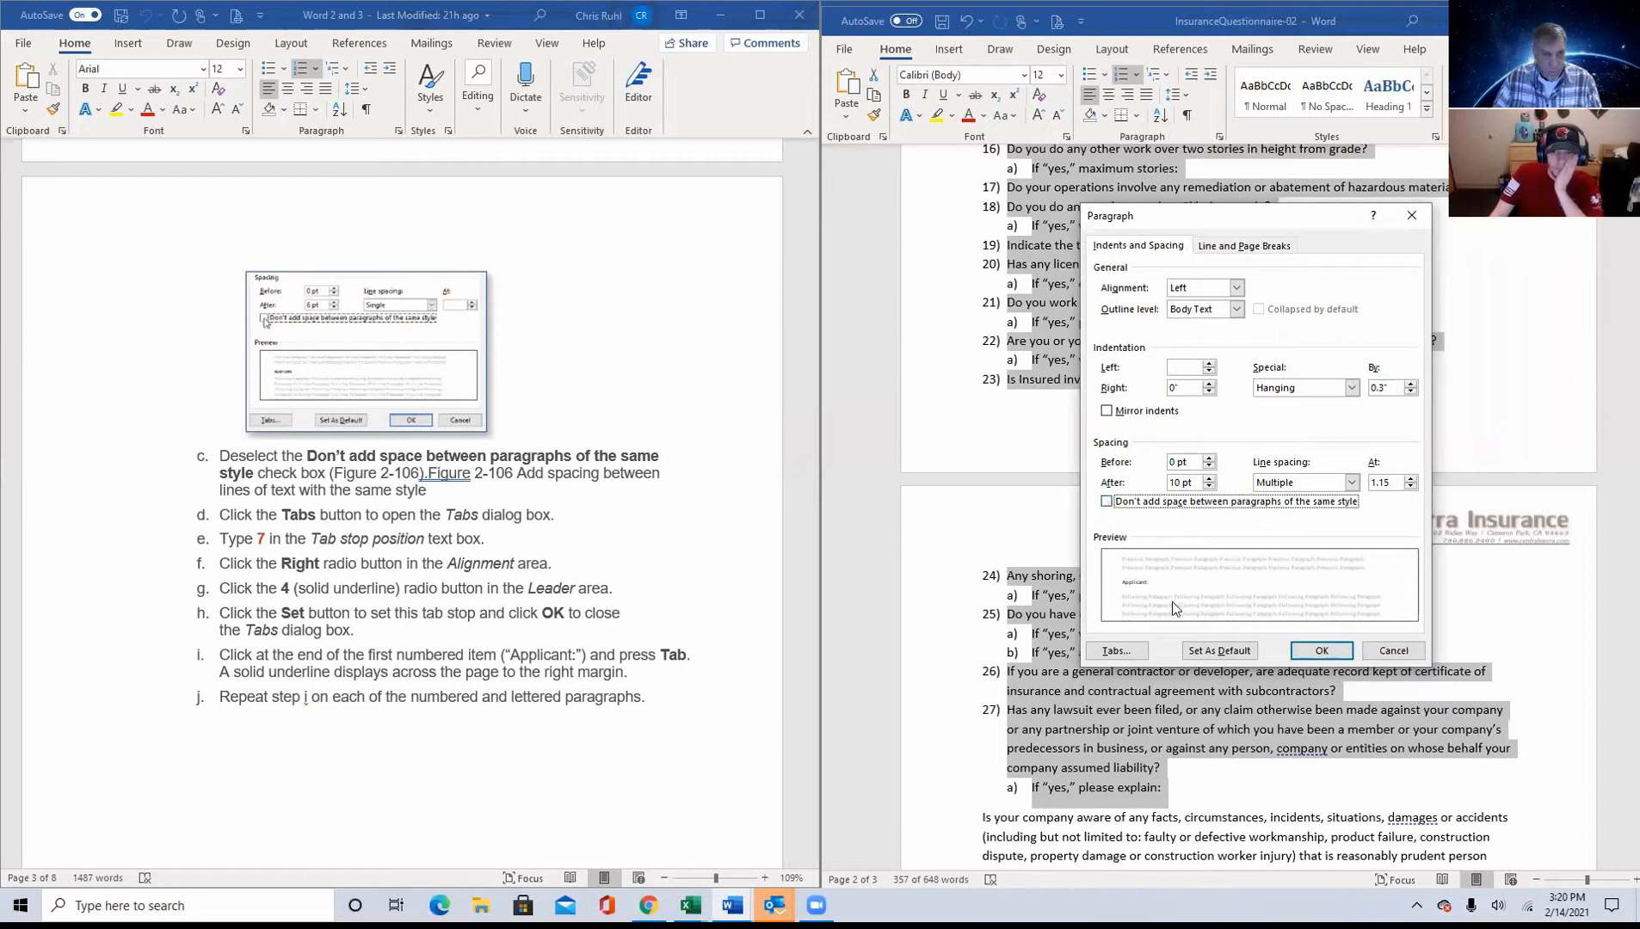
Step: Set a right-aligned tab stop at 7" with the solid underline leader (4) for the selected list paragraphs
{"action": "left_click", "coordinate": [1114, 651]}
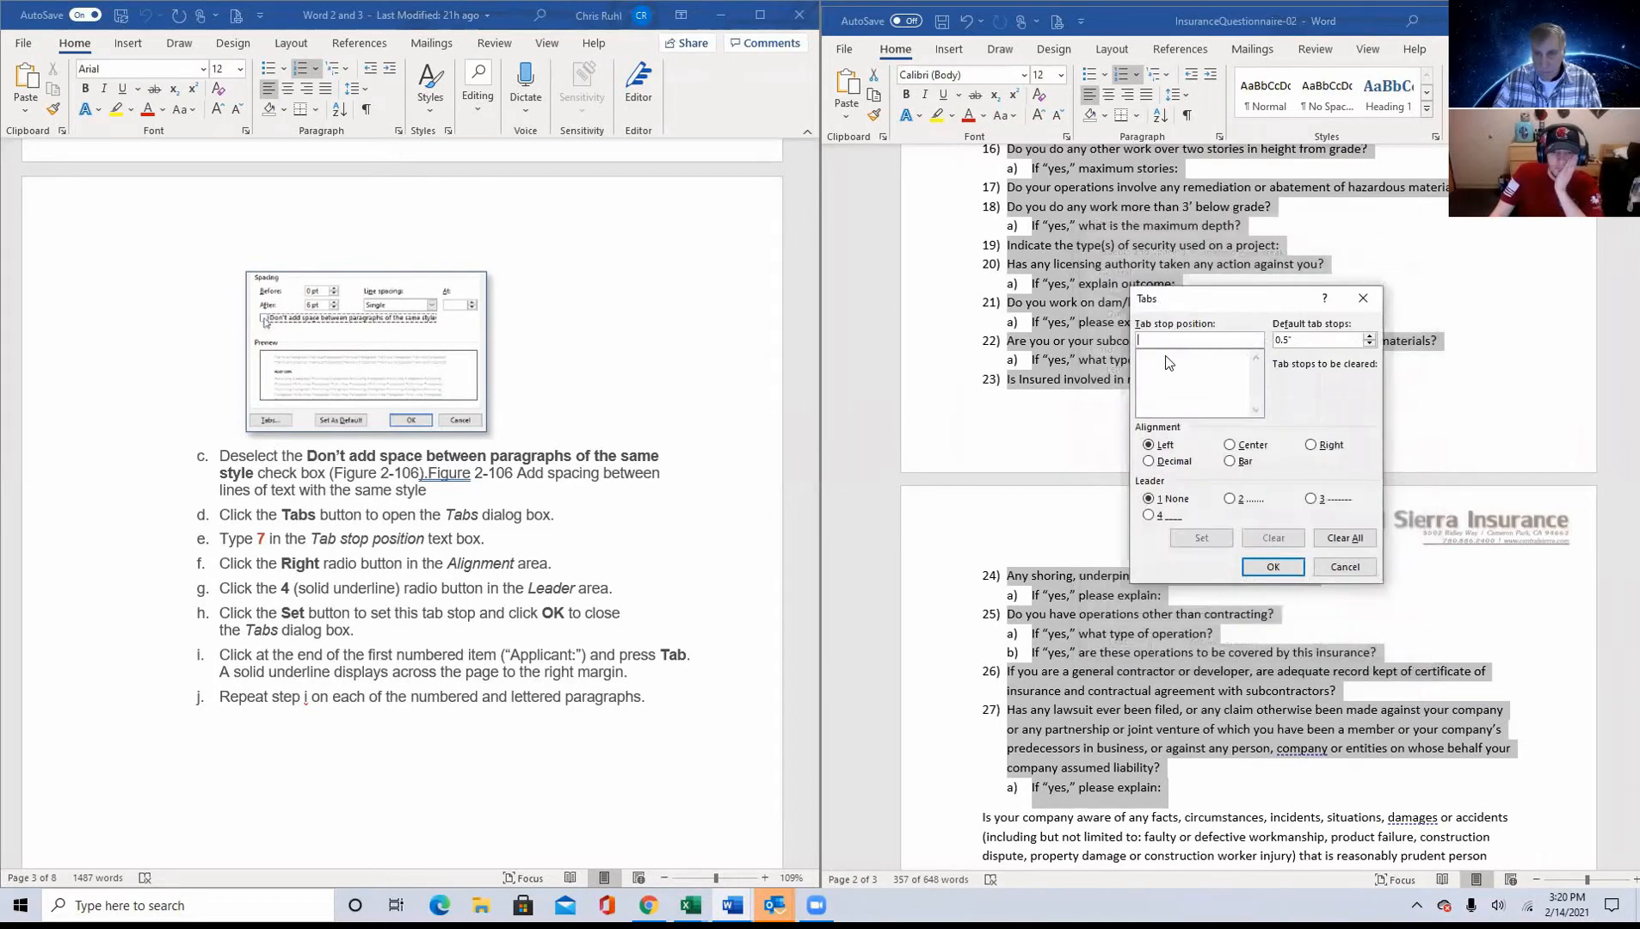
{"action": "type", "text": "7"}
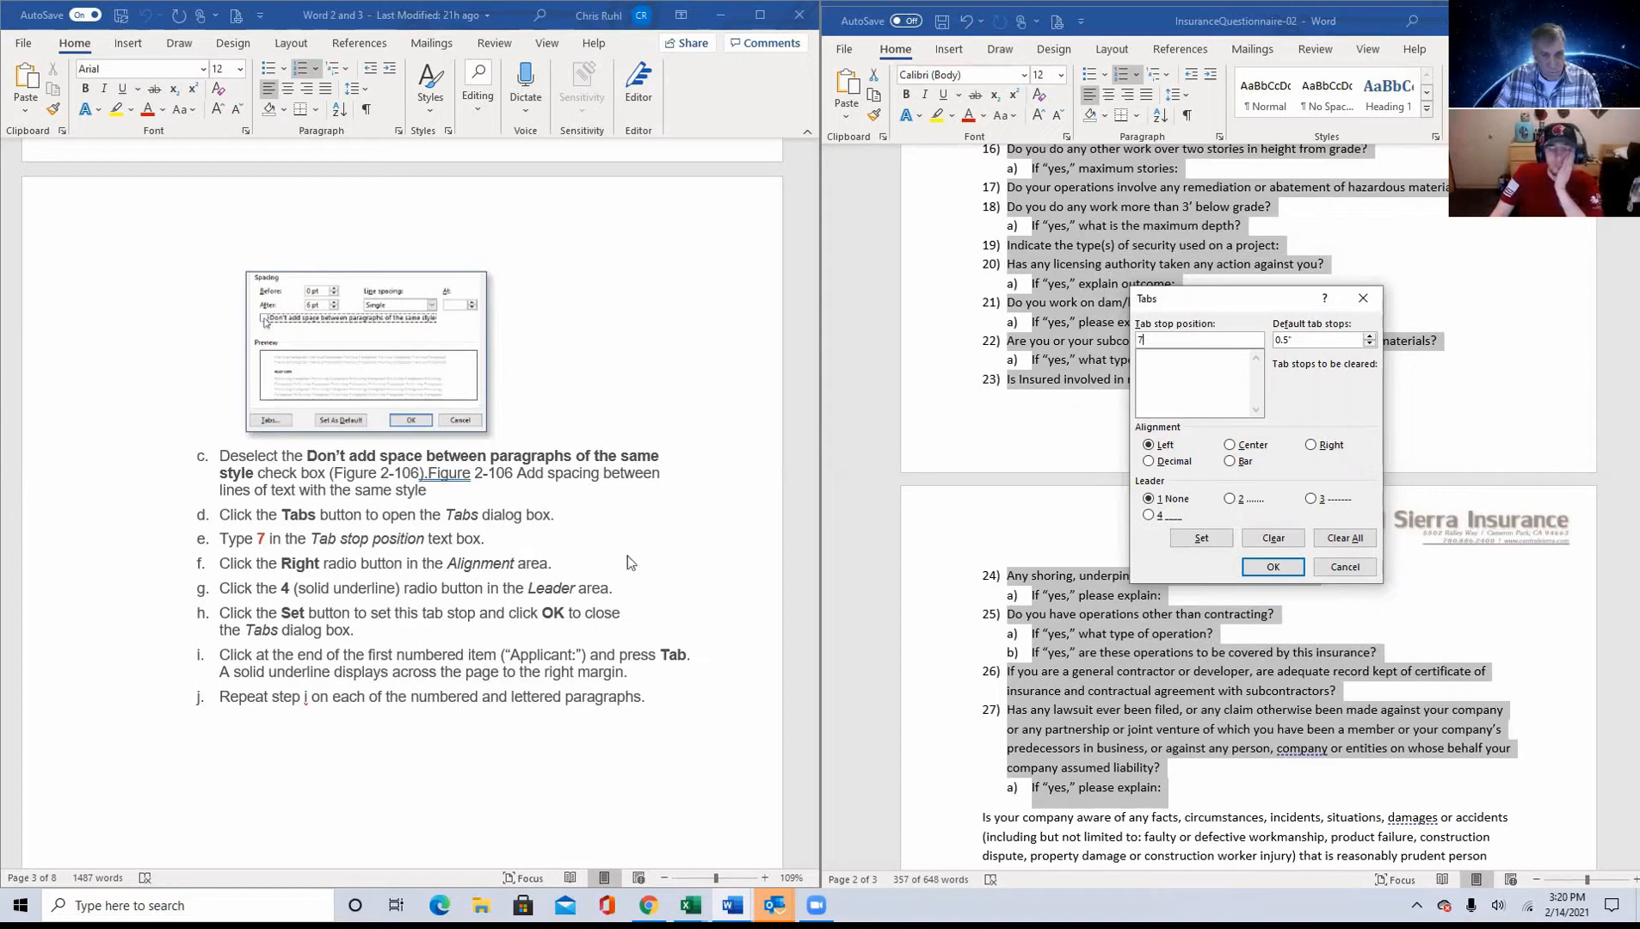
{"action": "left_click", "coordinate": [1312, 446]}
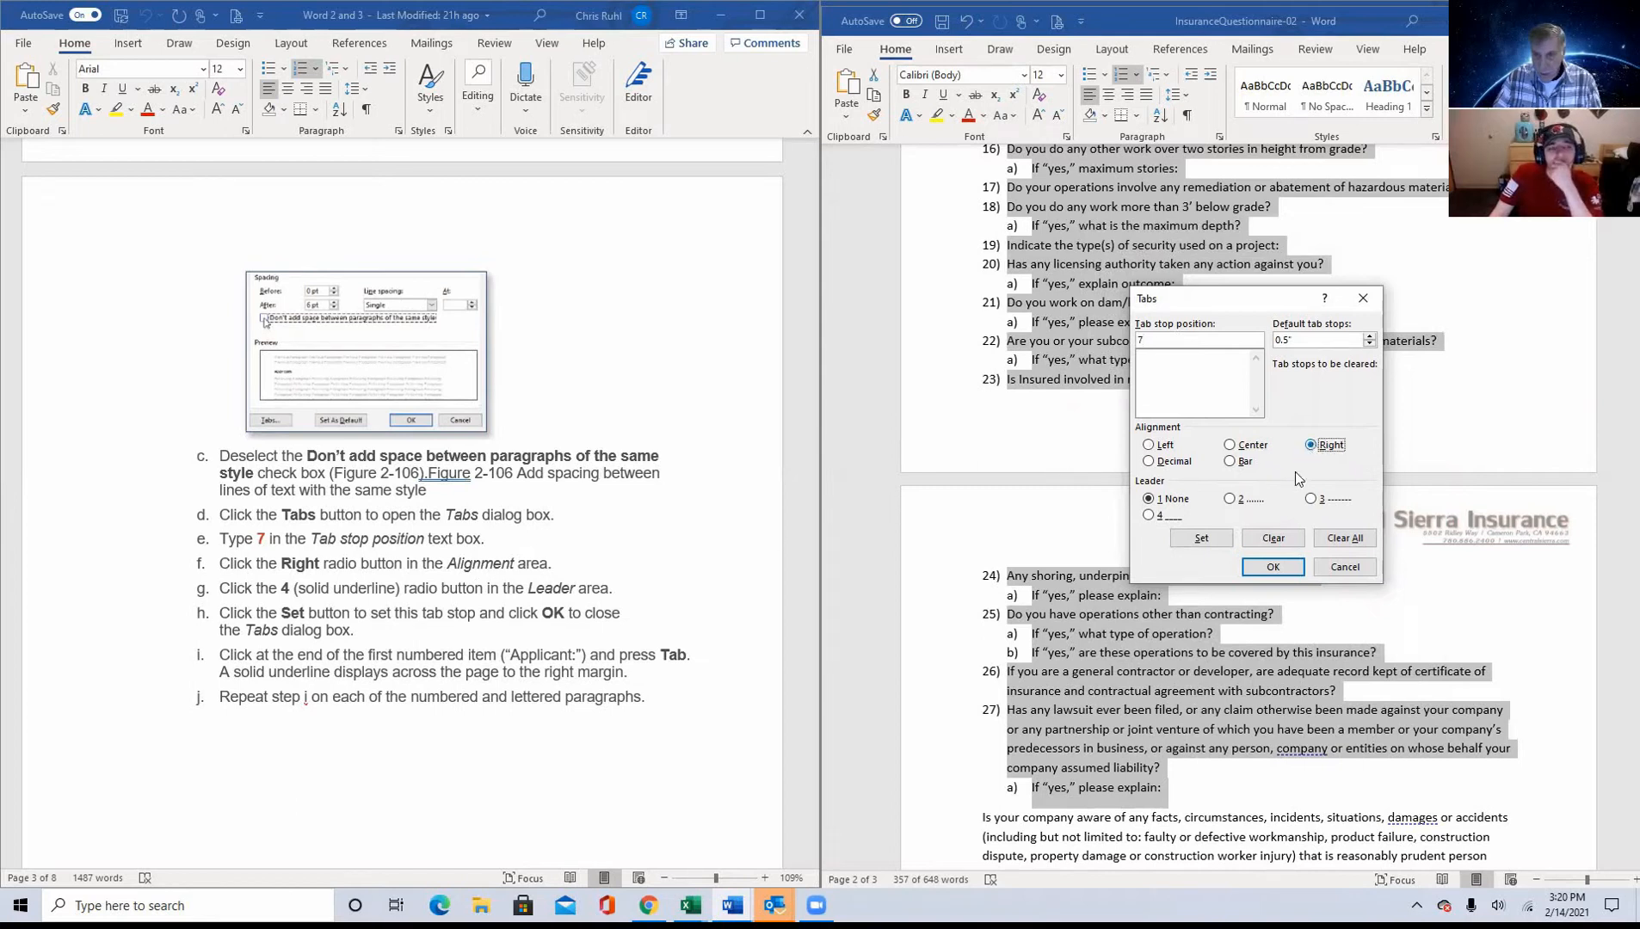
{"action": "left_click", "coordinate": [1150, 516]}
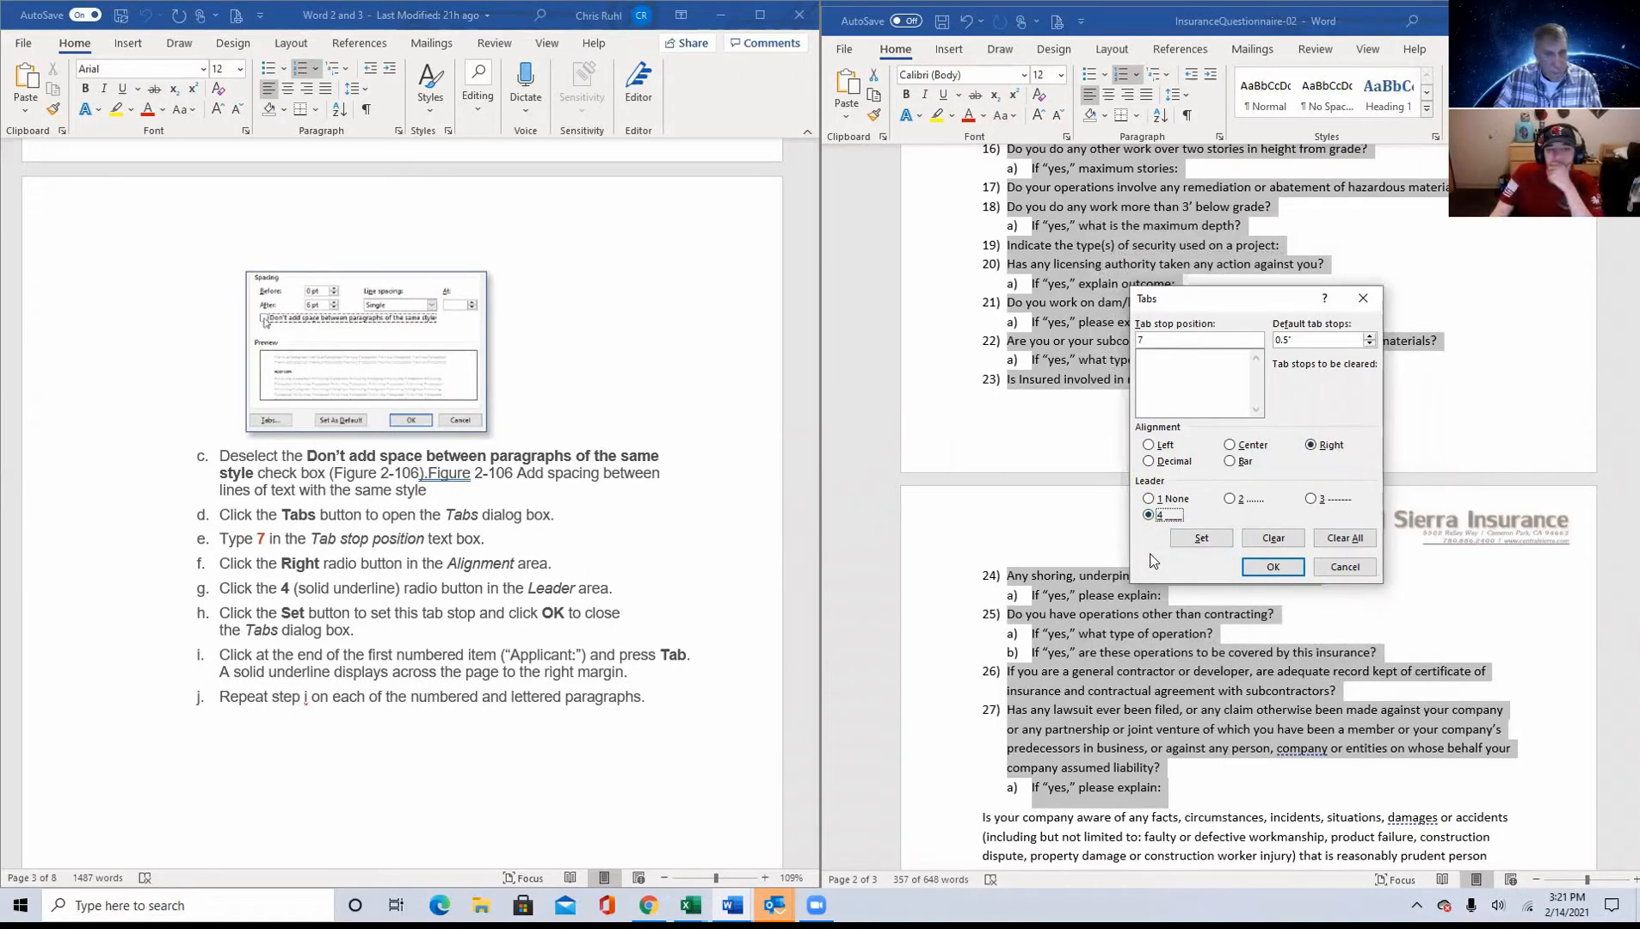
{"action": "left_click", "coordinate": [1215, 538]}
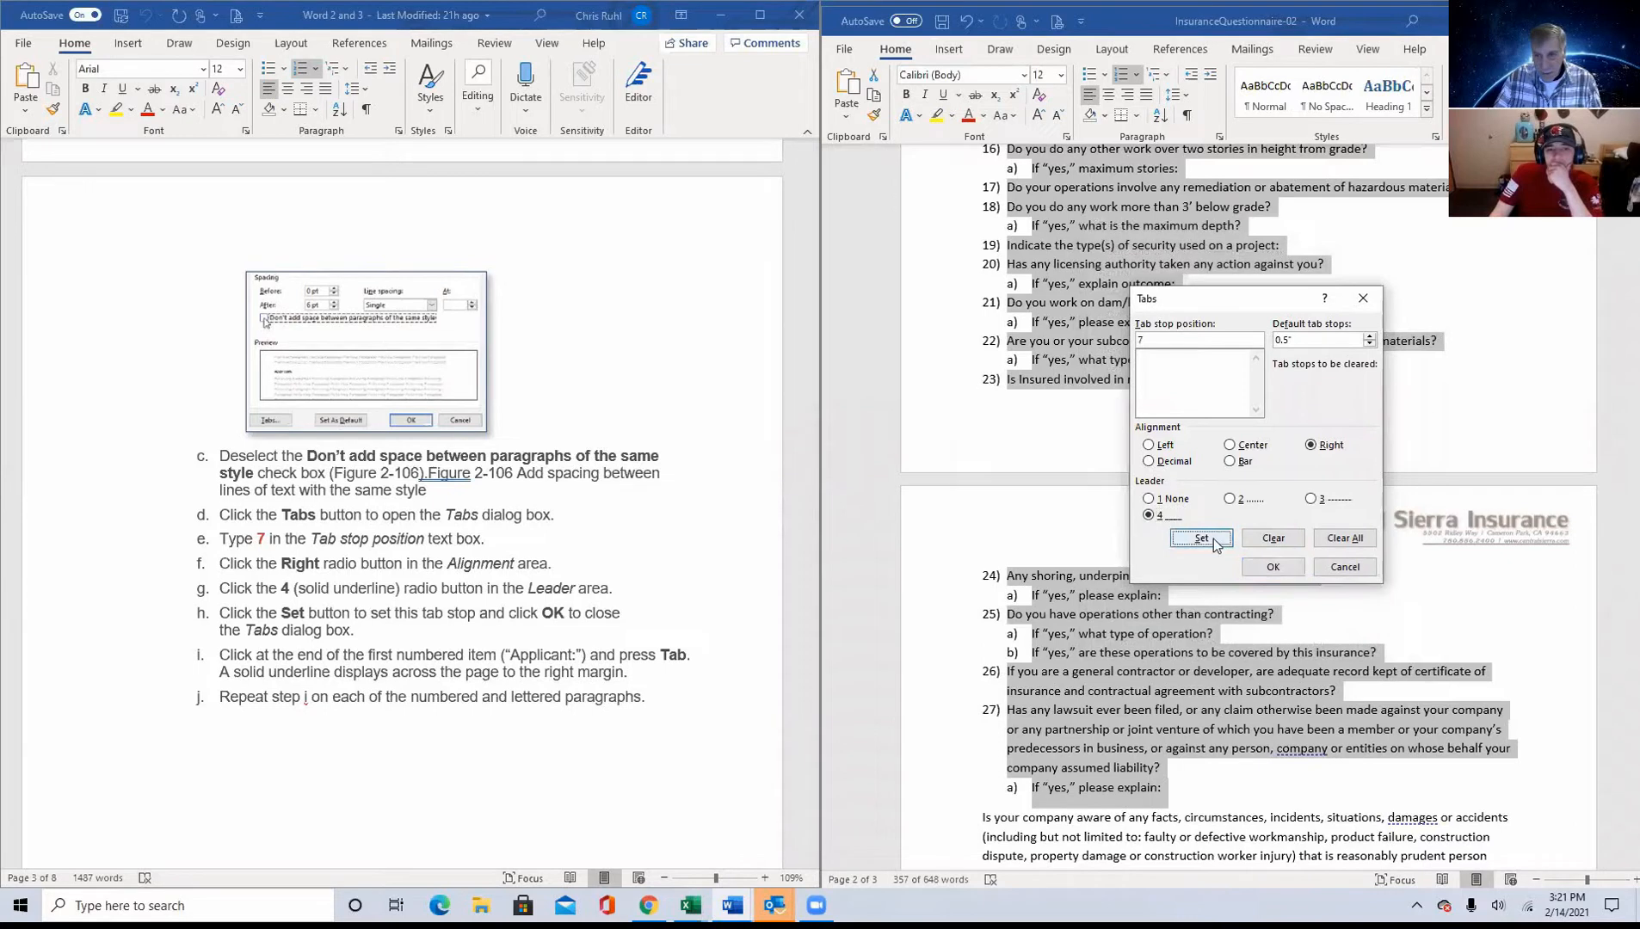
{"action": "left_click", "coordinate": [1273, 567]}
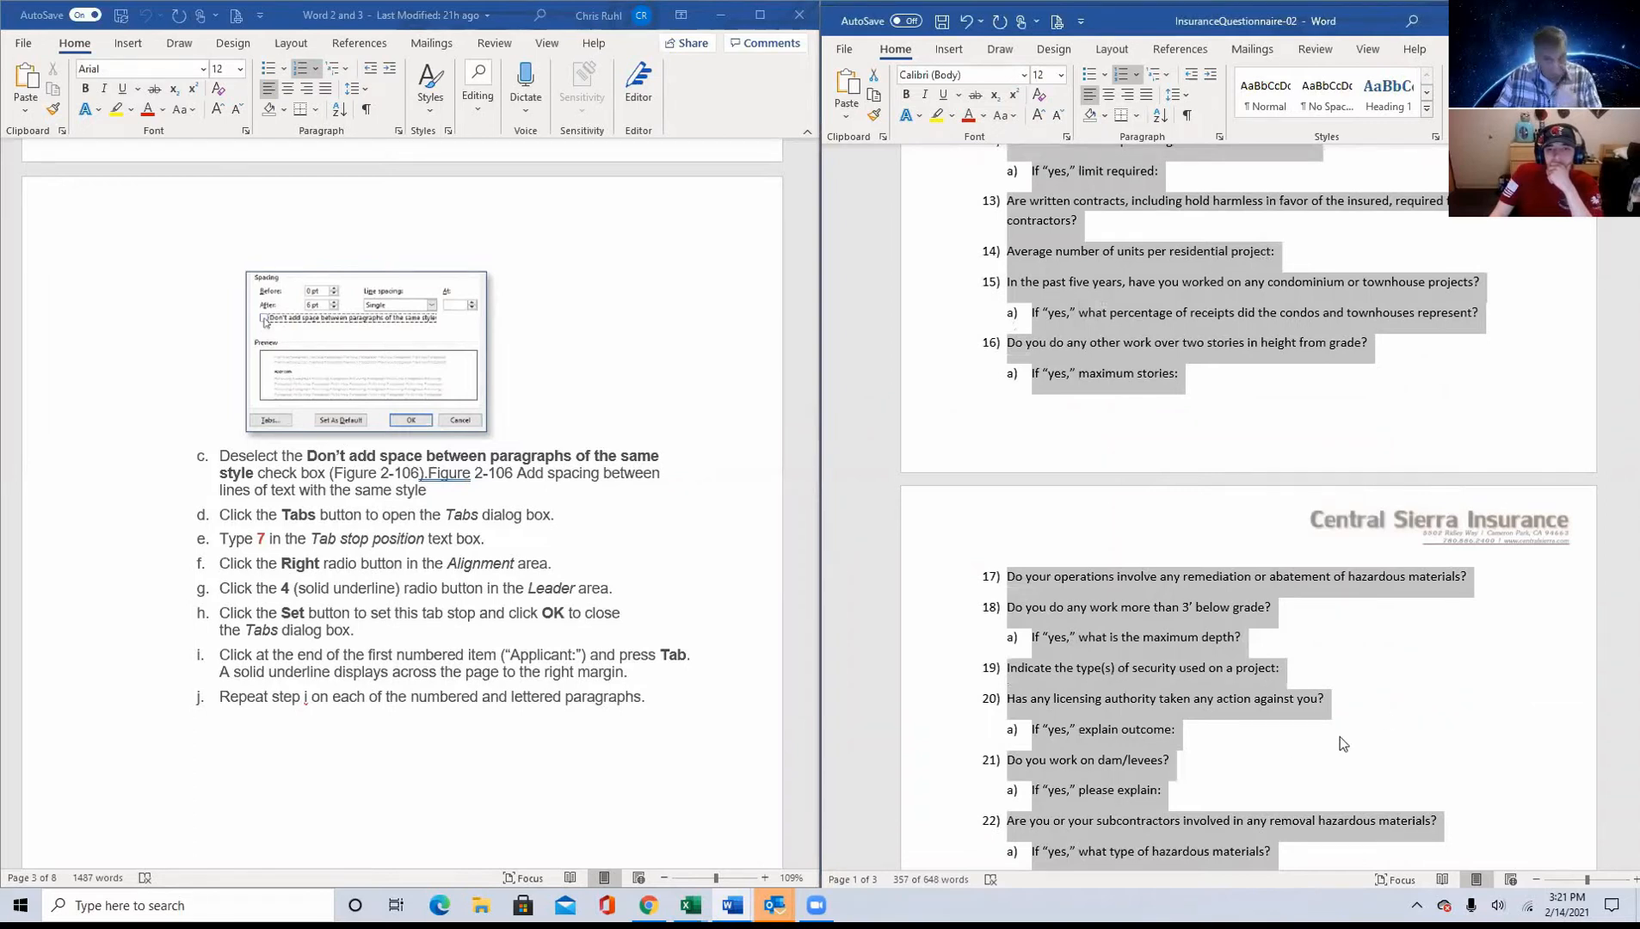
Step: Add underlined answer lines at the ends of items 1 through 5, from Applicant to Contractor License #
{"action": "scroll", "coordinate": [1340, 736], "scroll_direction": "up", "scroll_amount": 8}
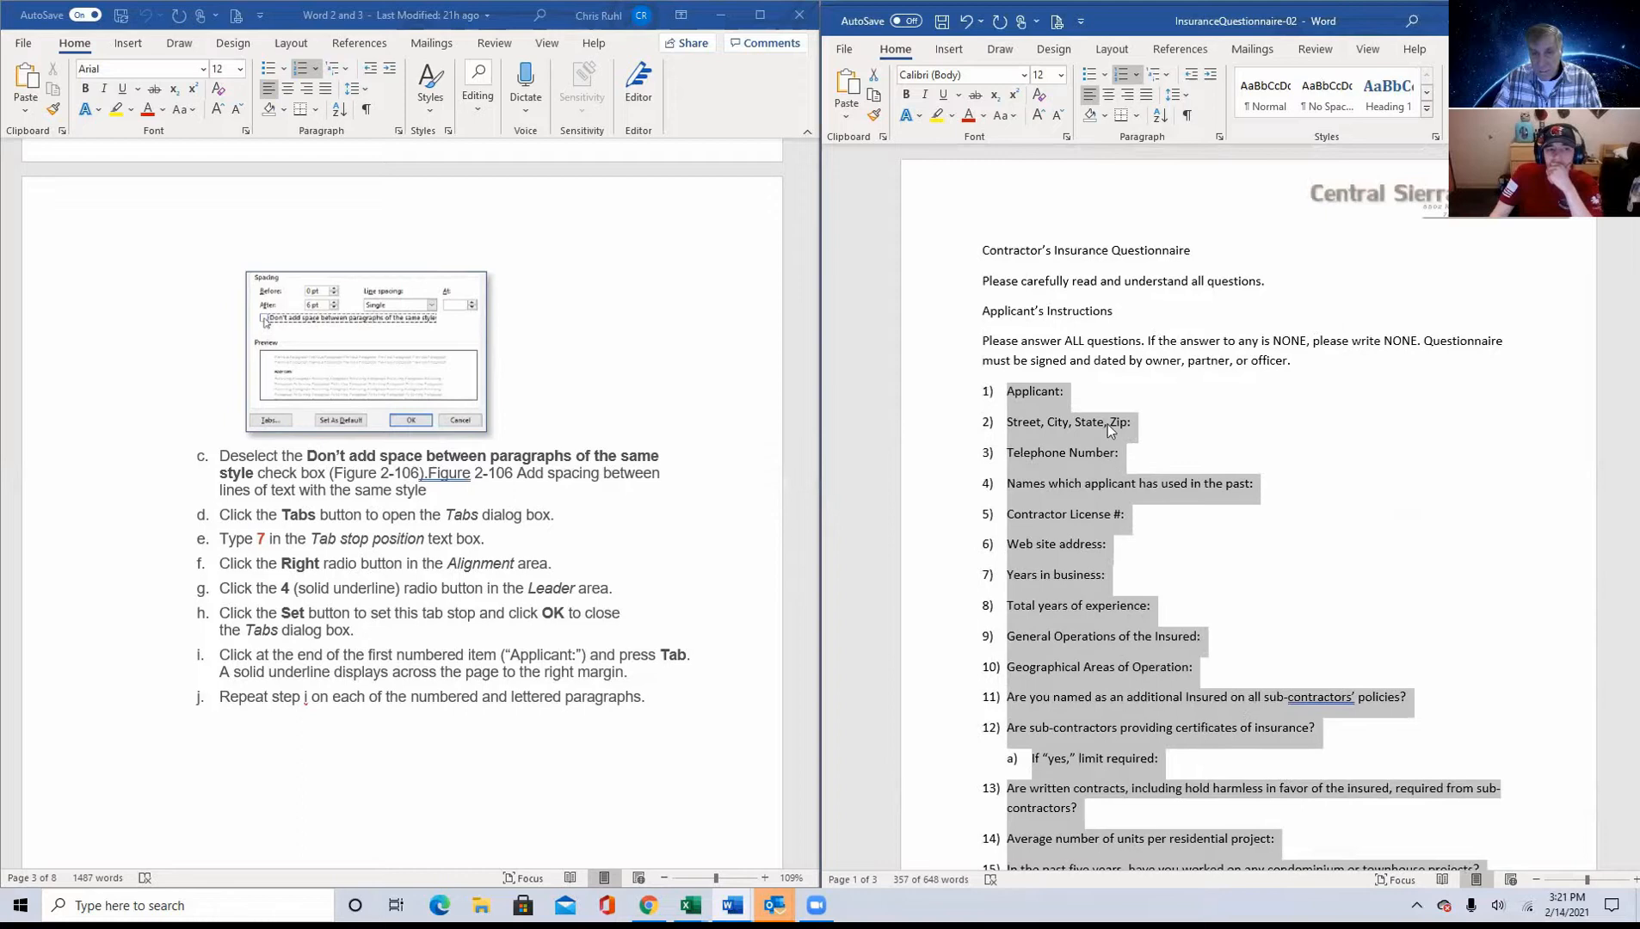
{"action": "left_click", "coordinate": [1070, 384]}
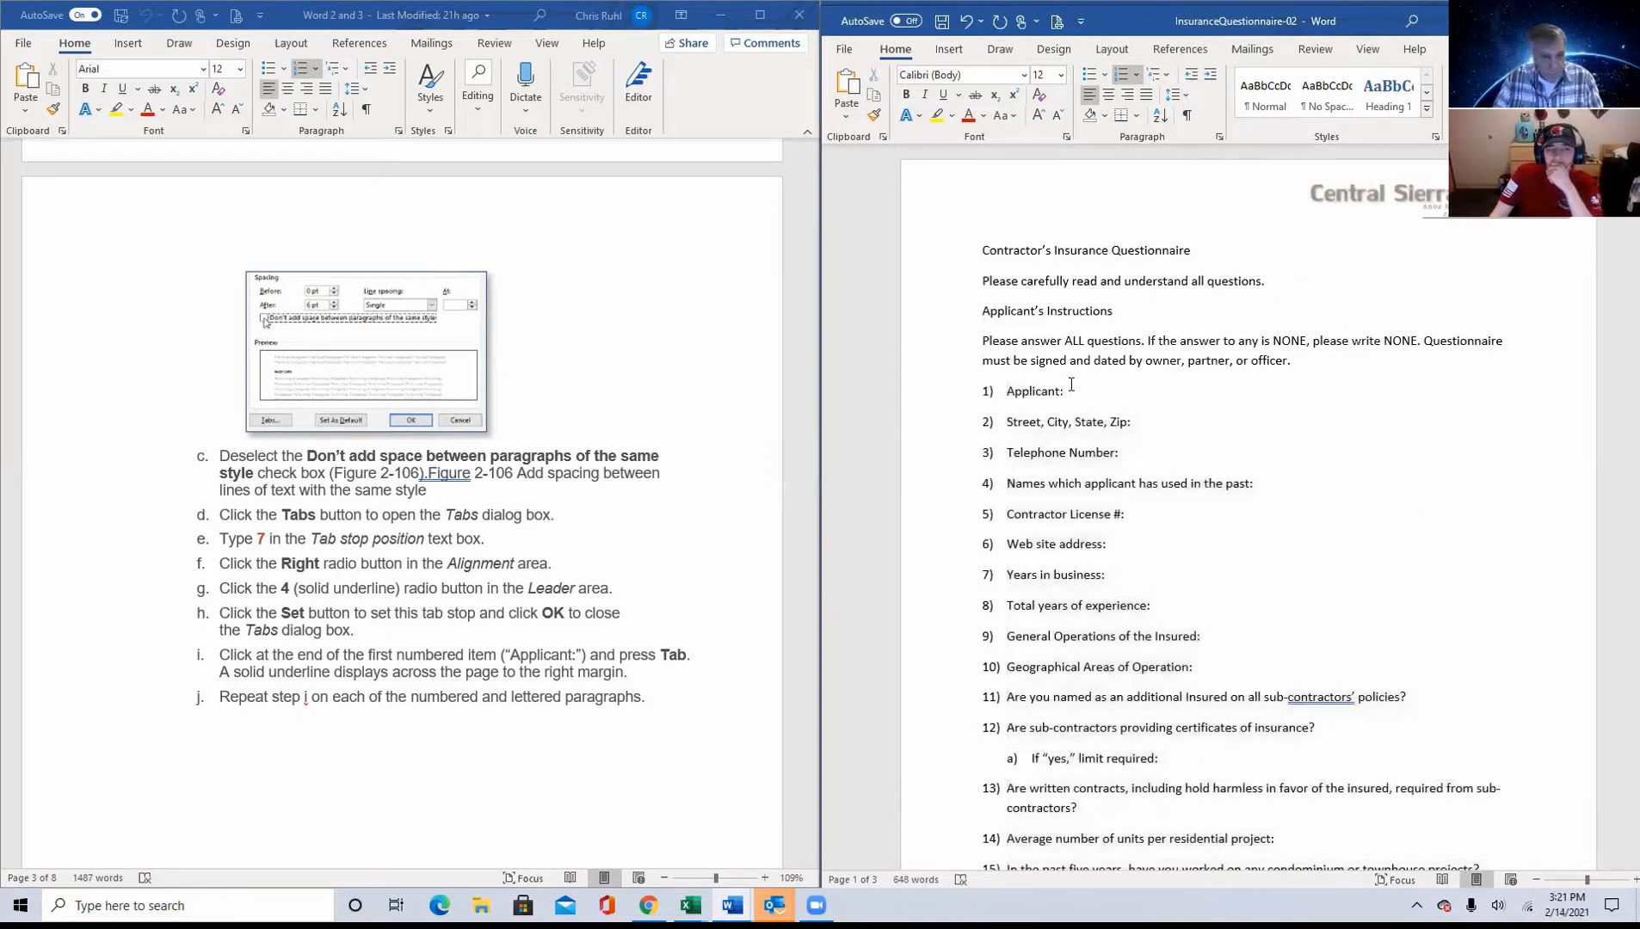
{"action": "key", "text": "Tab"}
{"action": "left_click", "coordinate": [1140, 422]}
{"action": "key", "text": "Tab"}
{"action": "key", "text": "Tab"}
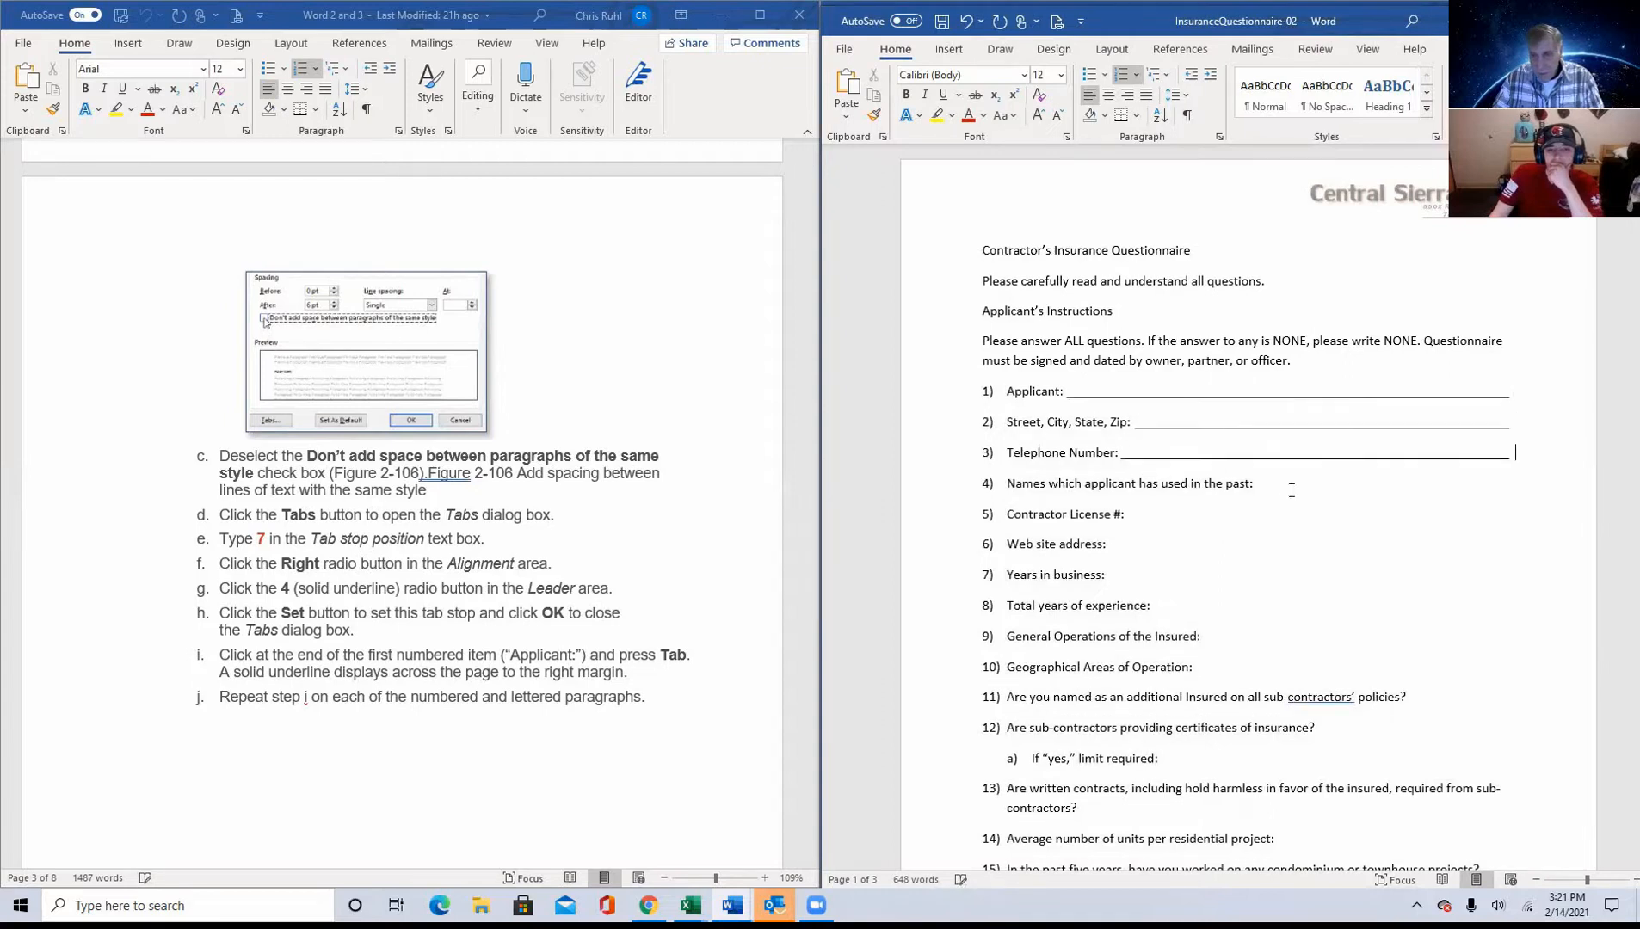
{"action": "left_click", "coordinate": [1274, 487]}
{"action": "key", "text": "Tab"}
{"action": "left_click", "coordinate": [1129, 513]}
Step: Add underlined answer lines at the ends of items 6 through 10, from Web site address to Geographical Areas of Operation
{"action": "key", "text": "Tab"}
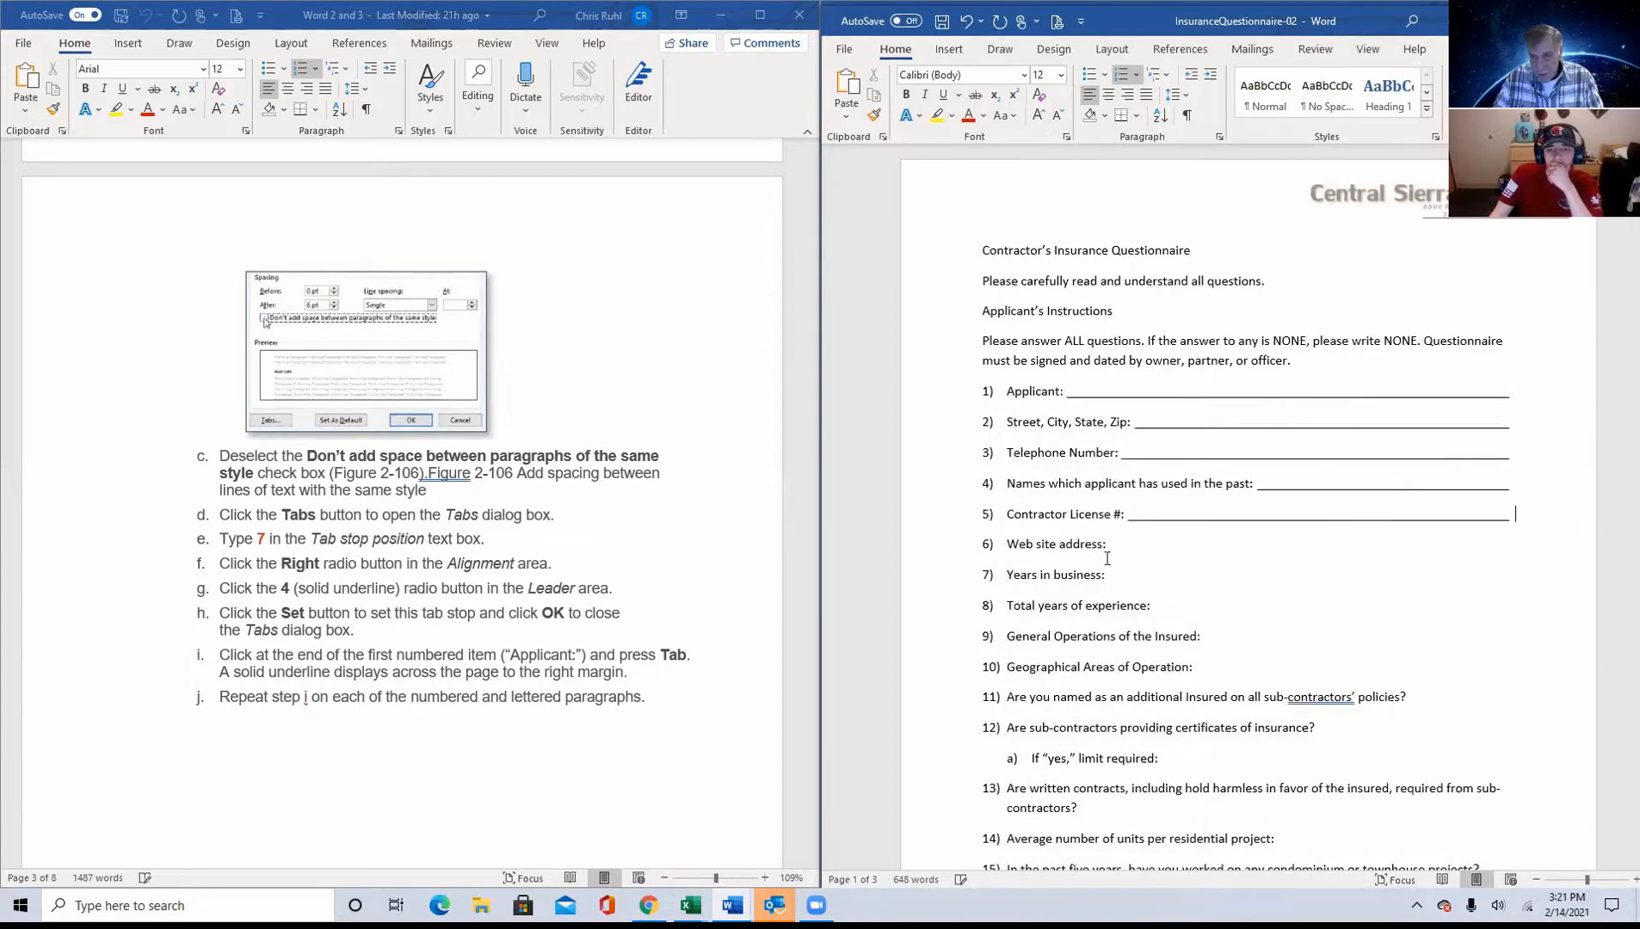
{"action": "left_click", "coordinate": [1114, 543]}
{"action": "key", "text": "Tab"}
{"action": "left_click", "coordinate": [1123, 578]}
{"action": "key", "text": "Tab"}
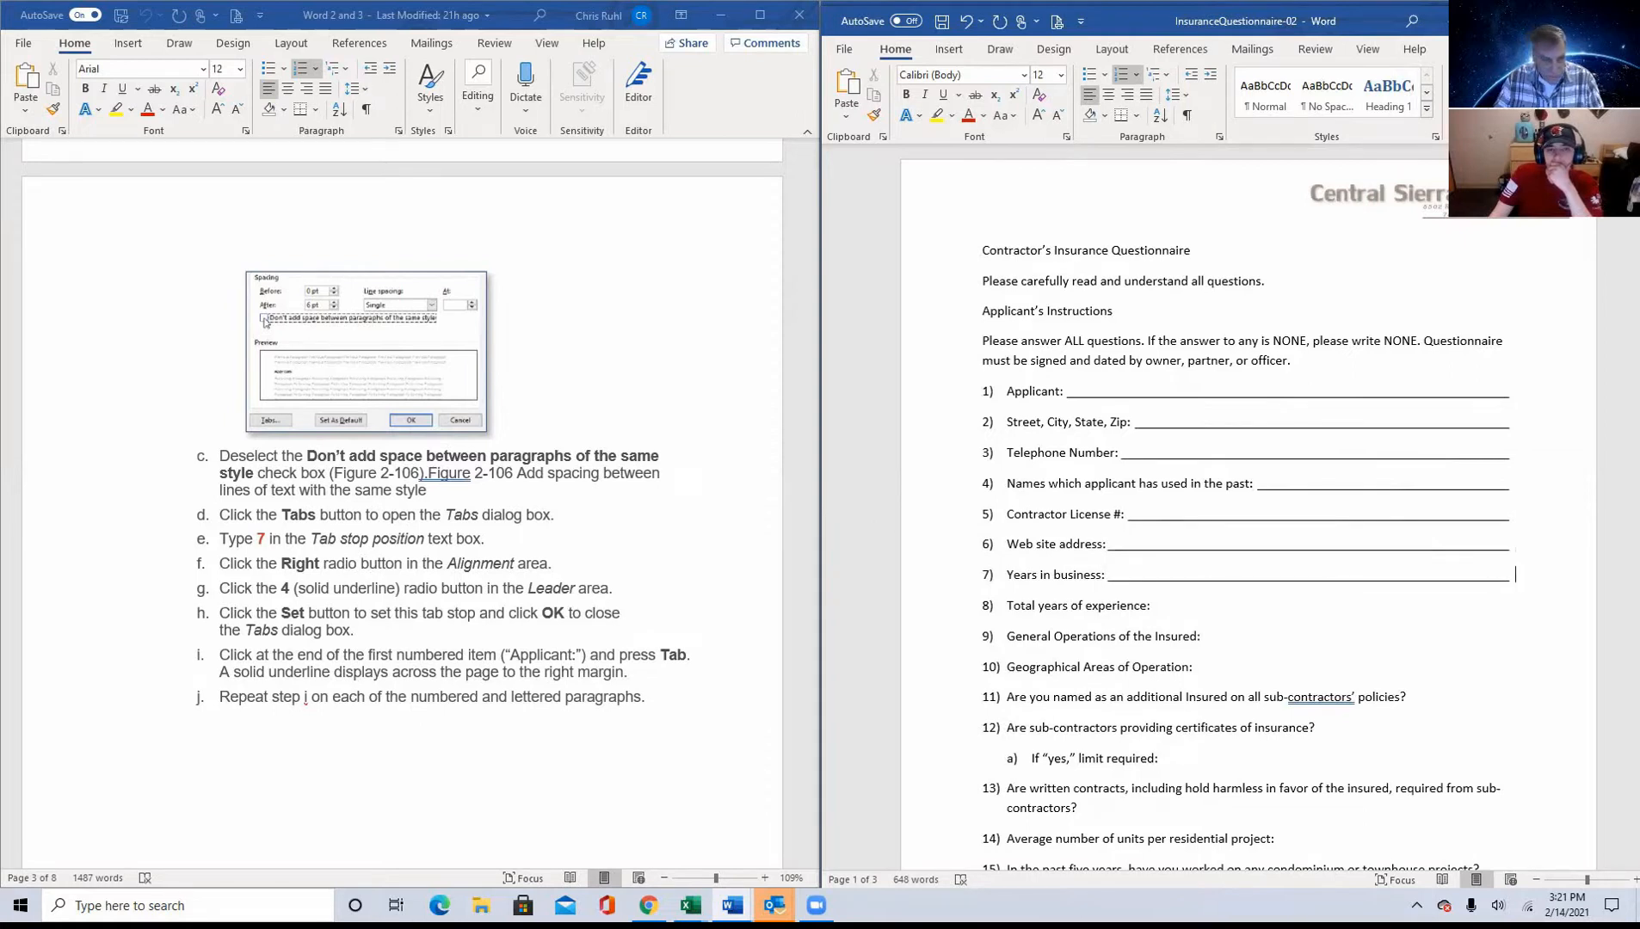
{"action": "left_click", "coordinate": [1159, 604]}
{"action": "key", "text": "Tab"}
{"action": "left_click", "coordinate": [1214, 637]}
Step: Add underlined answer lines at the ends of items 11 through 14, including sub-item 12a on the limit required
{"action": "key", "text": "Tab"}
{"action": "key", "text": "Tab"}
{"action": "left_click", "coordinate": [1411, 694]}
{"action": "key", "text": "Tab"}
{"action": "key", "text": "Tab"}
{"action": "key", "text": "Tab"}
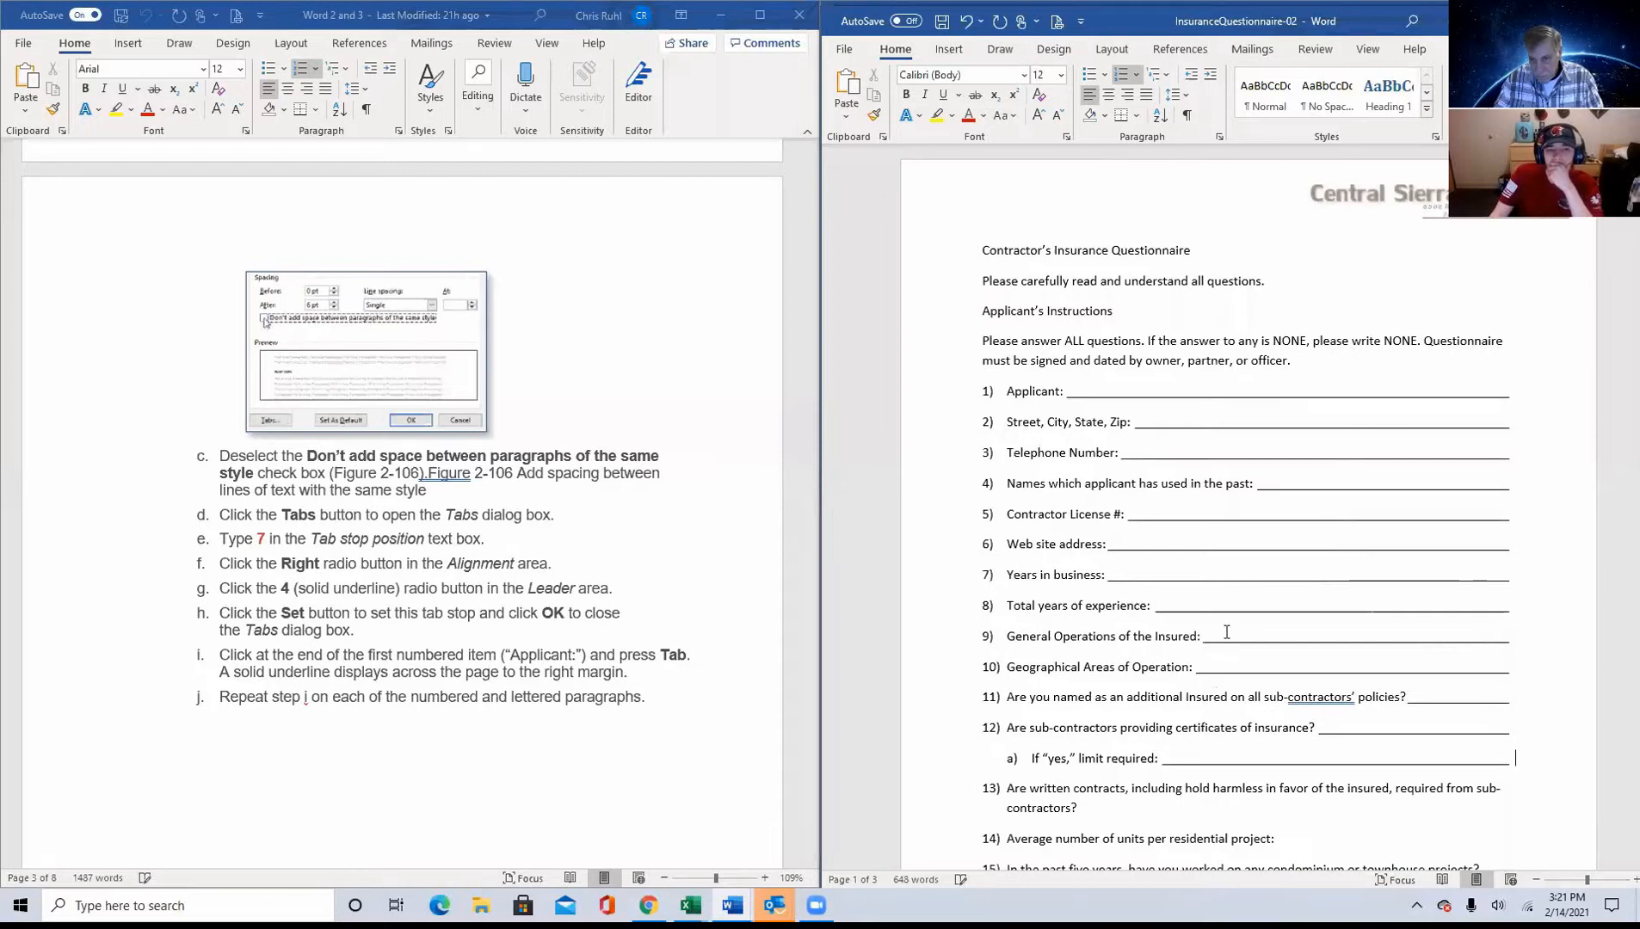
{"action": "scroll", "coordinate": [1080, 486], "scroll_direction": "down", "scroll_amount": 5}
{"action": "left_click", "coordinate": [1081, 481]}
{"action": "key", "text": "Tab"}
{"action": "left_click", "coordinate": [1277, 511]}
Step: Add underlined answer lines at the ends of items 15 and 16 and their lettered "If 'yes'" sub-items
{"action": "key", "text": "Tab"}
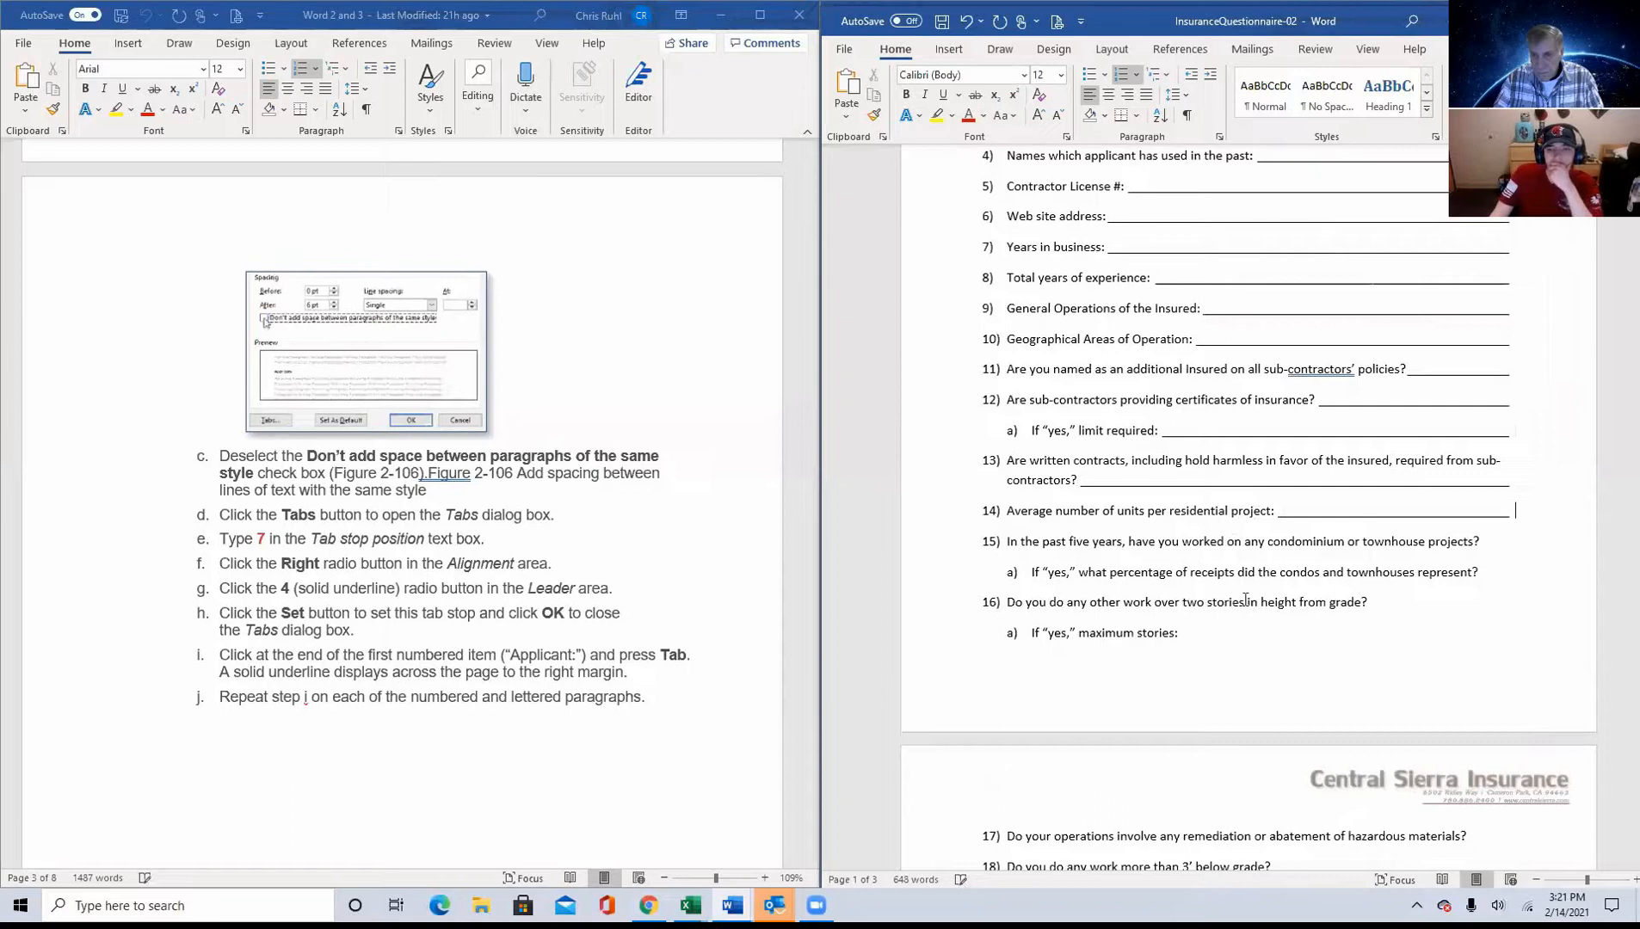
{"action": "left_click", "coordinate": [1487, 543]}
{"action": "key", "text": "Tab"}
{"action": "left_click", "coordinate": [1493, 574]}
{"action": "key", "text": "Tab"}
{"action": "left_click", "coordinate": [1369, 603]}
{"action": "key", "text": "Tab"}
{"action": "left_click", "coordinate": [1200, 626]}
{"action": "key", "text": "Tab"}
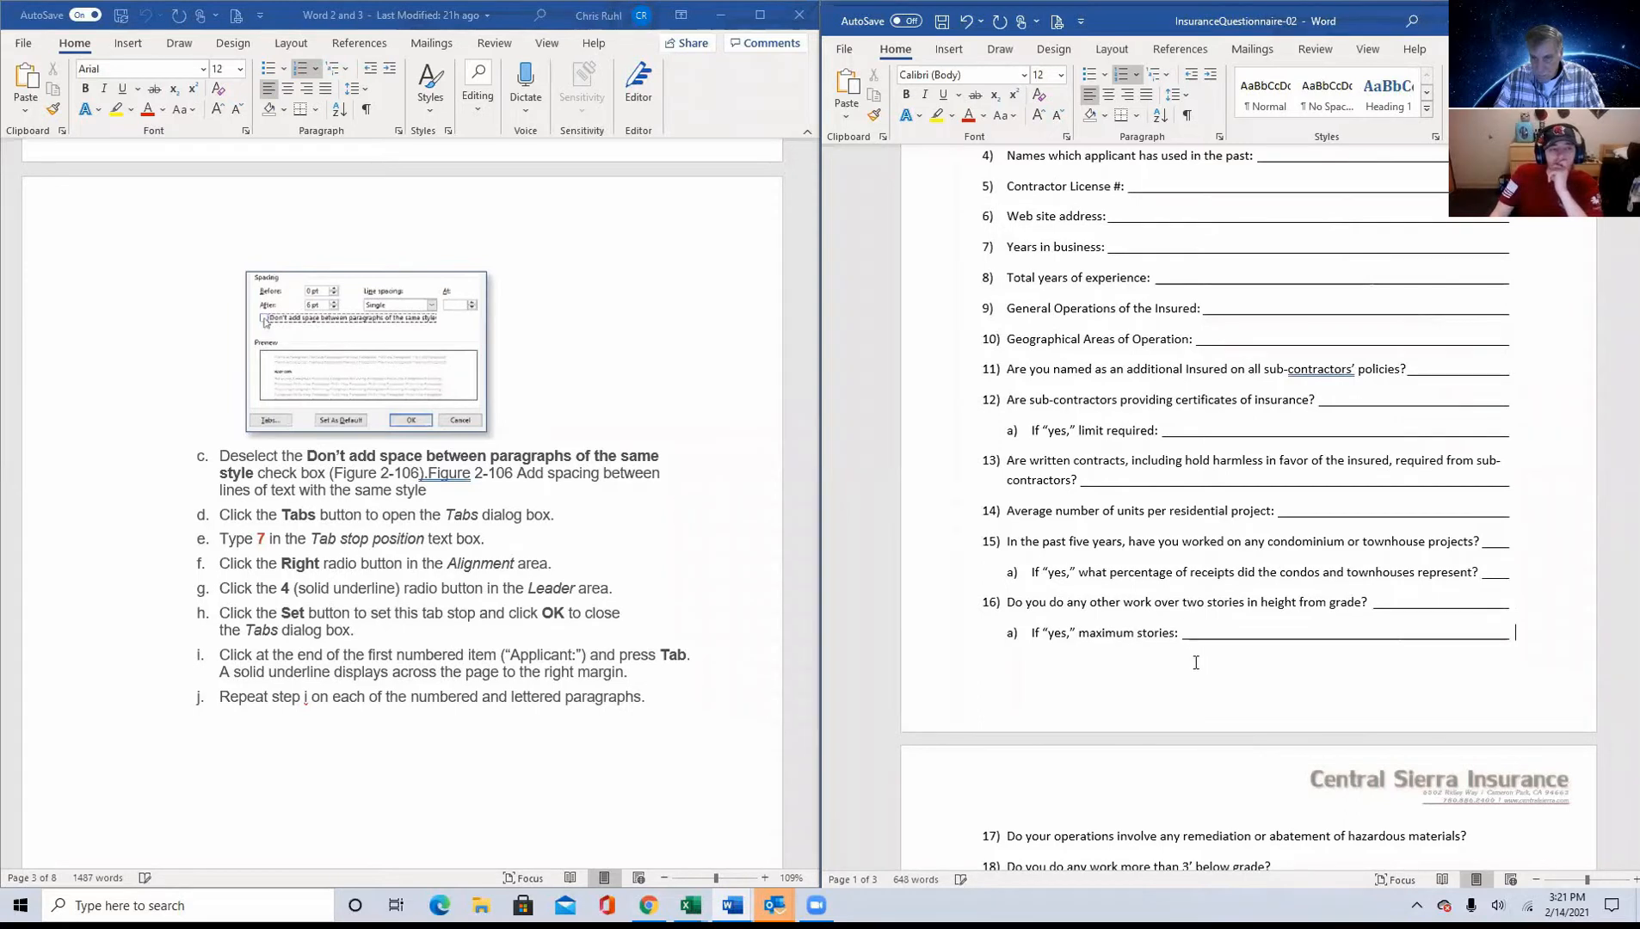
Step: Add underlined answer lines at the ends of items 17 through 19, including sub-item 18a on the maximum depth
{"action": "scroll", "coordinate": [1195, 697], "scroll_direction": "down", "scroll_amount": 3}
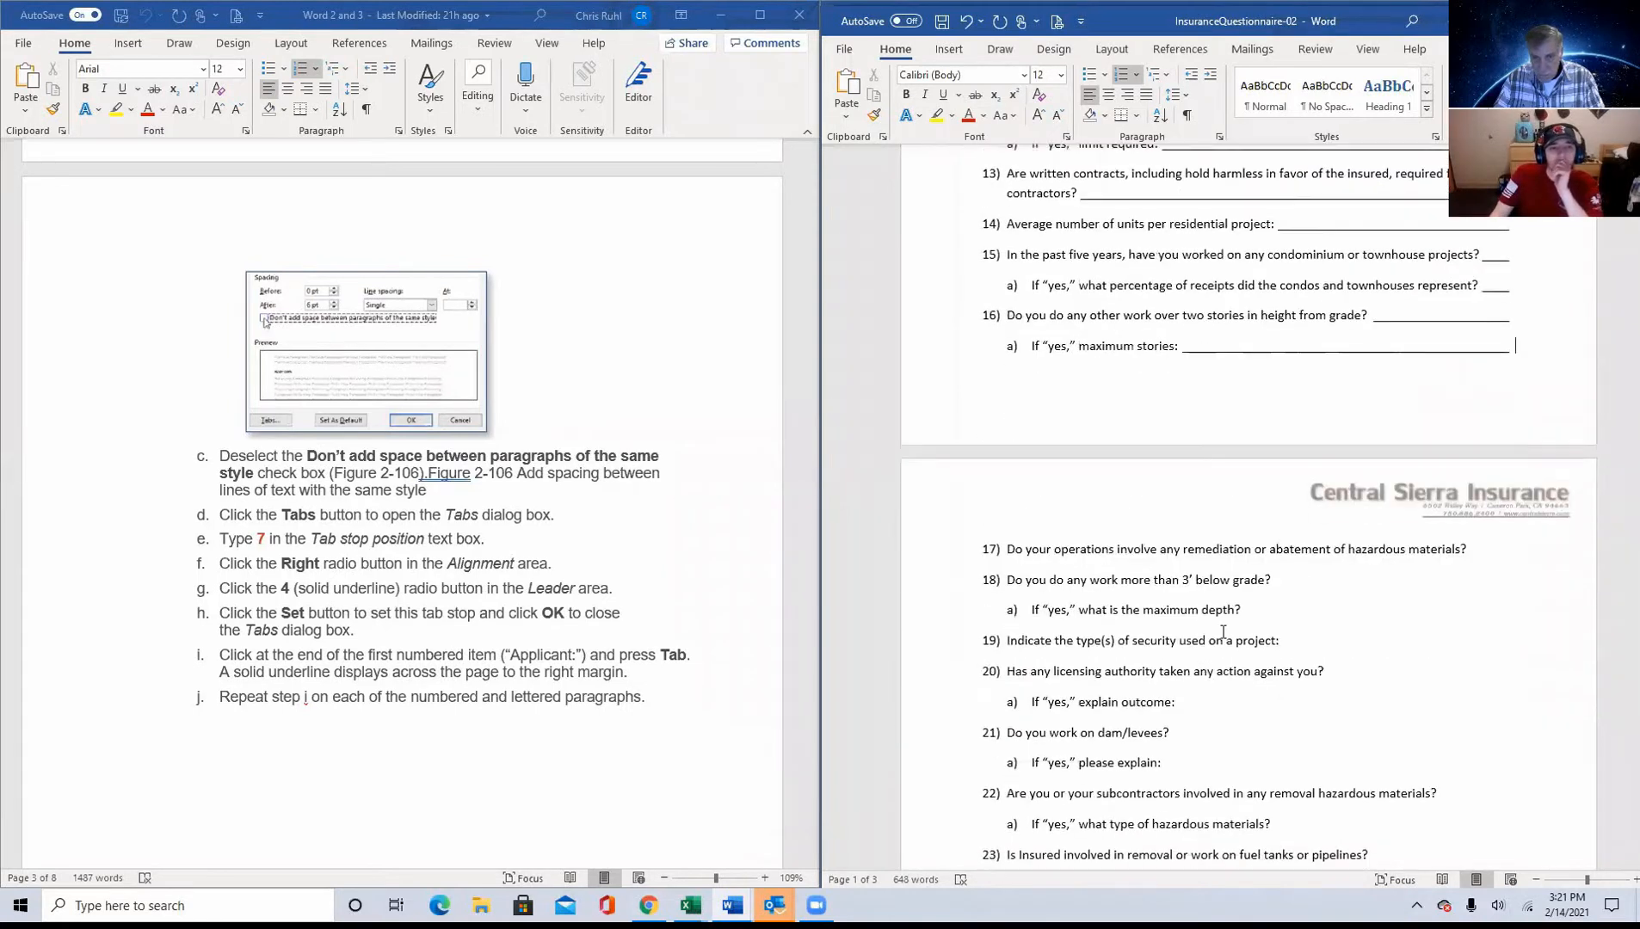
{"action": "left_click", "coordinate": [1481, 553]}
{"action": "key", "text": "Tab"}
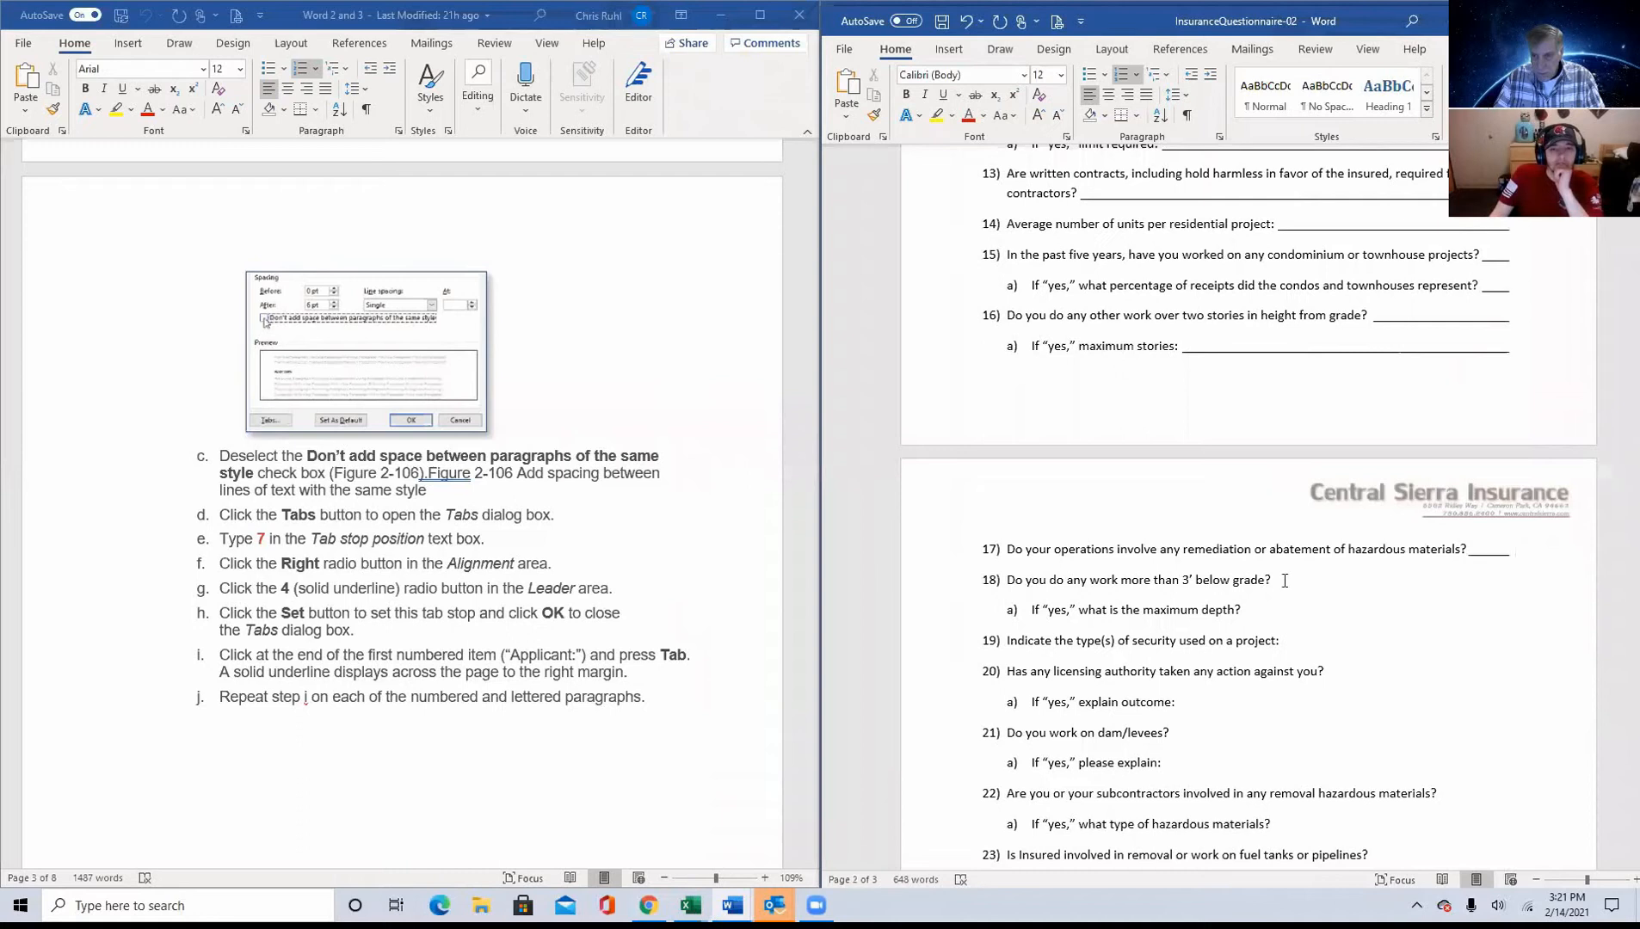
{"action": "left_click", "coordinate": [1274, 579]}
{"action": "key", "text": "Tab"}
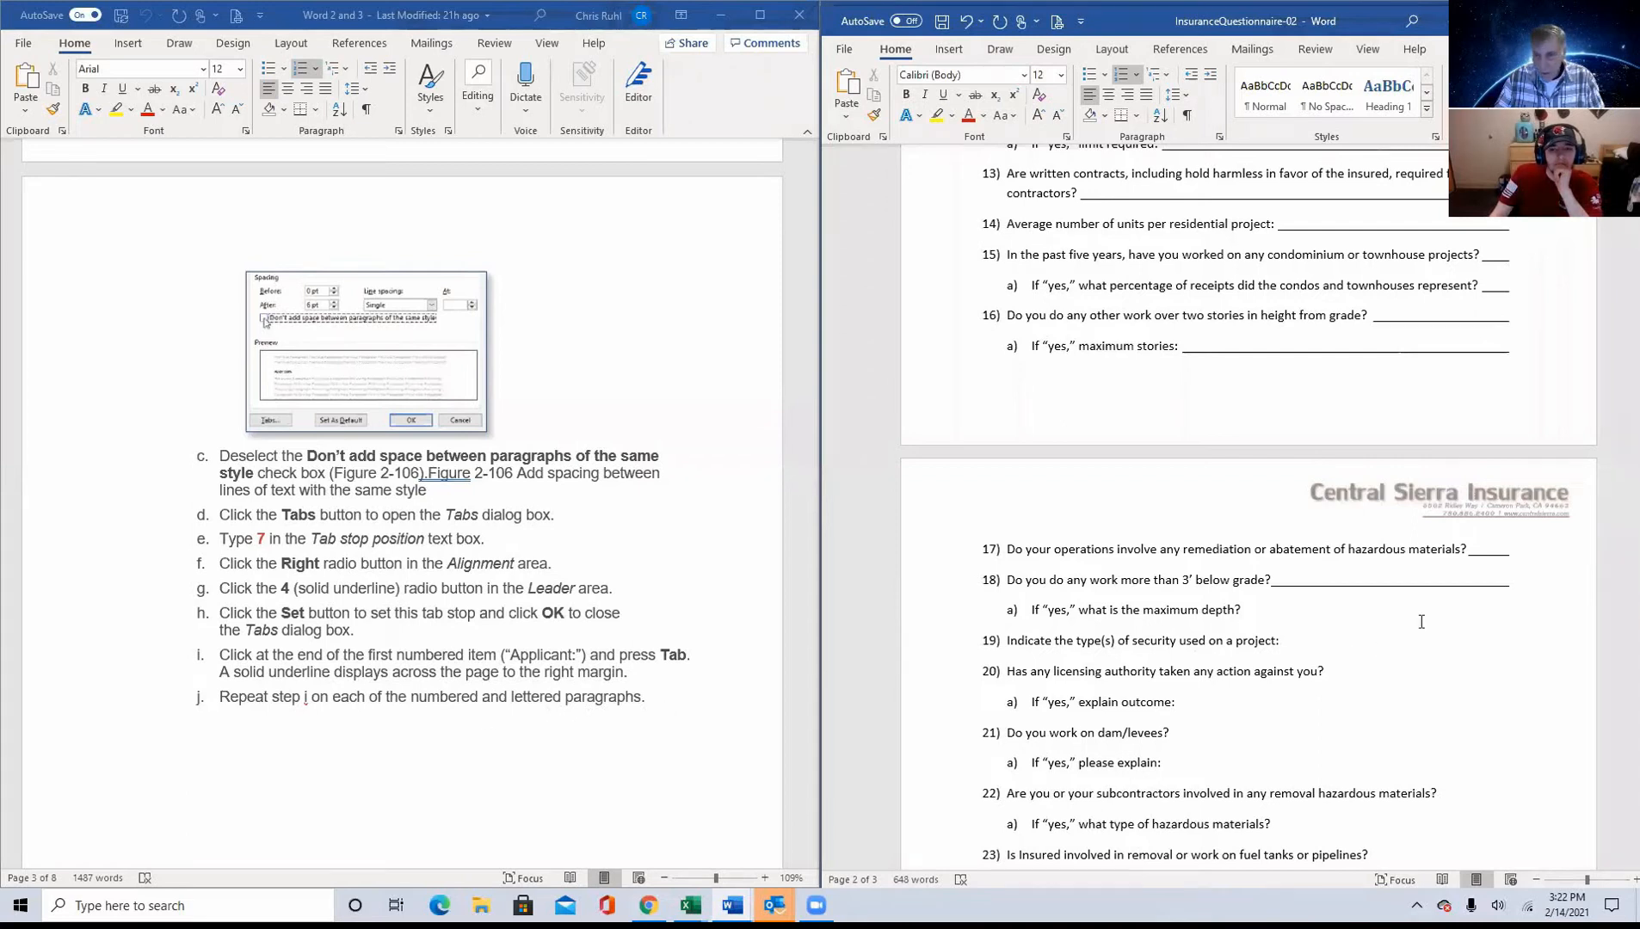
{"action": "scroll", "coordinate": [1271, 328], "scroll_direction": "down", "scroll_amount": 3}
{"action": "left_click", "coordinate": [1264, 323]}
{"action": "key", "text": "Tab"}
{"action": "left_click", "coordinate": [1285, 354]}
{"action": "key", "text": "Tab"}
Step: Add underlined answer lines at the ends of items 20 through 22 and their lettered sub-items
{"action": "left_click", "coordinate": [1189, 410]}
{"action": "key", "text": "Tab"}
{"action": "left_click", "coordinate": [1185, 444]}
{"action": "key", "text": "Tab"}
{"action": "left_click", "coordinate": [1172, 471]}
{"action": "key", "text": "Tab"}
{"action": "left_click", "coordinate": [1446, 506]}
{"action": "key", "text": "Tab"}
{"action": "left_click", "coordinate": [1290, 535]}
{"action": "key", "text": "Tab"}
Step: Add one underlined answer line each to items 23, 24, 24a and 25, removing any surplus lines after item 24
{"action": "left_click", "coordinate": [1379, 570]}
{"action": "key", "text": "Tab"}
{"action": "left_click", "coordinate": [1323, 597]}
{"action": "key", "text": "Tab"}
{"action": "key", "text": "Tab"}
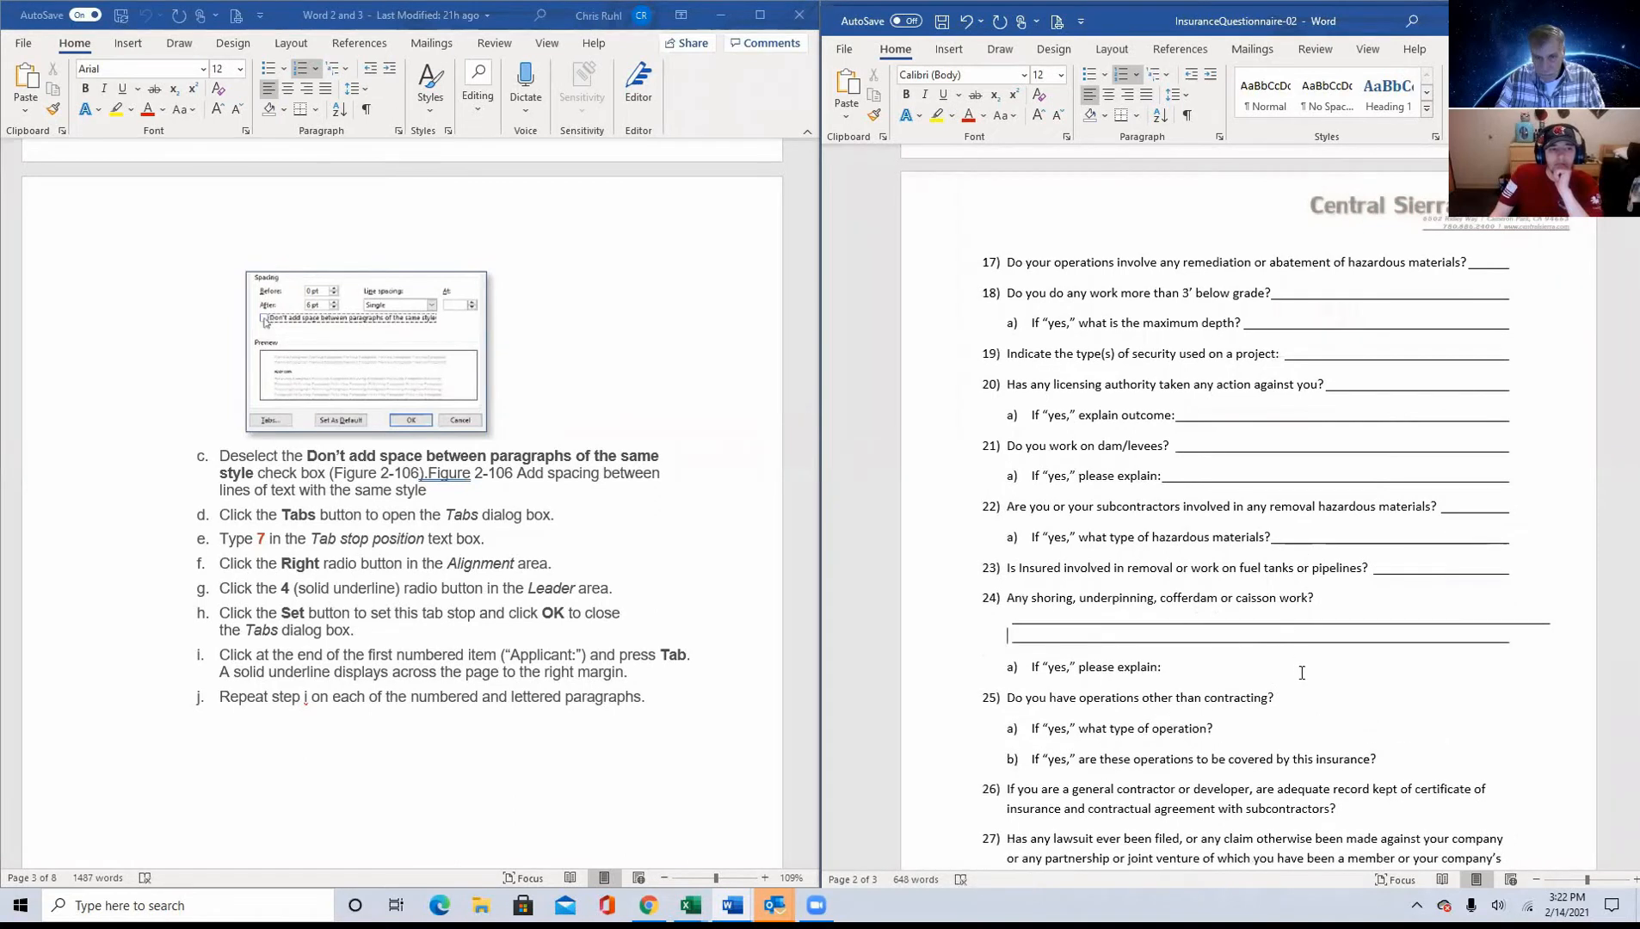
{"action": "key", "text": "BackSpace"}
{"action": "key", "text": "BackSpace"}
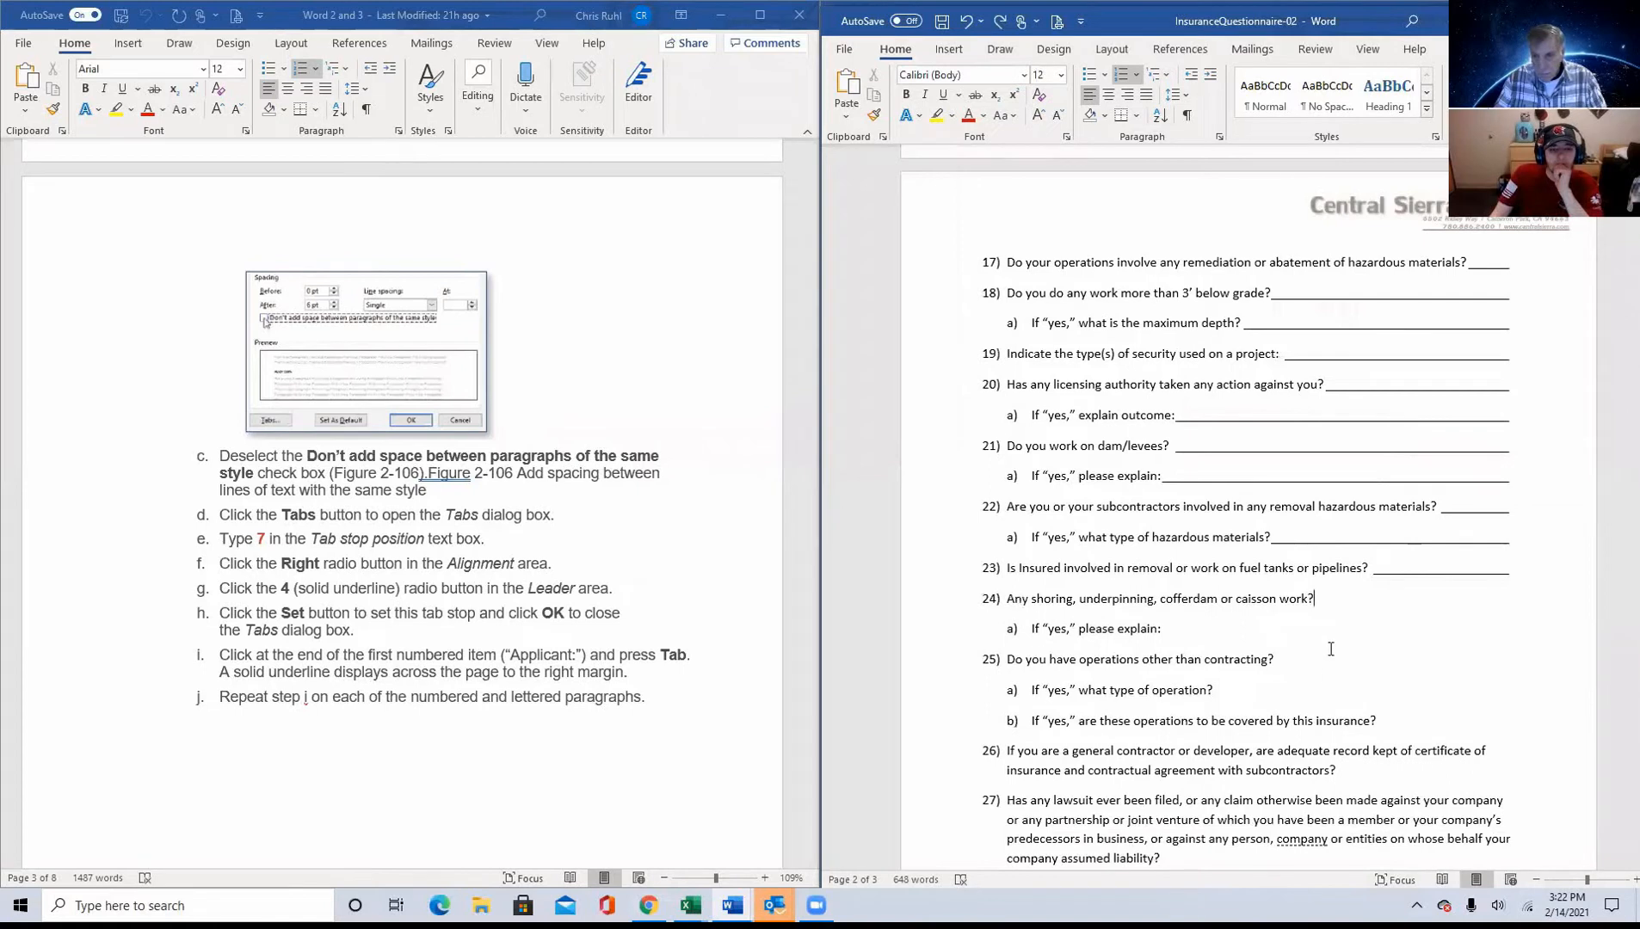
{"action": "key", "text": "Tab"}
{"action": "left_click", "coordinate": [1194, 630]}
{"action": "key", "text": "Tab"}
{"action": "left_click", "coordinate": [1292, 653]}
{"action": "key", "text": "Tab"}
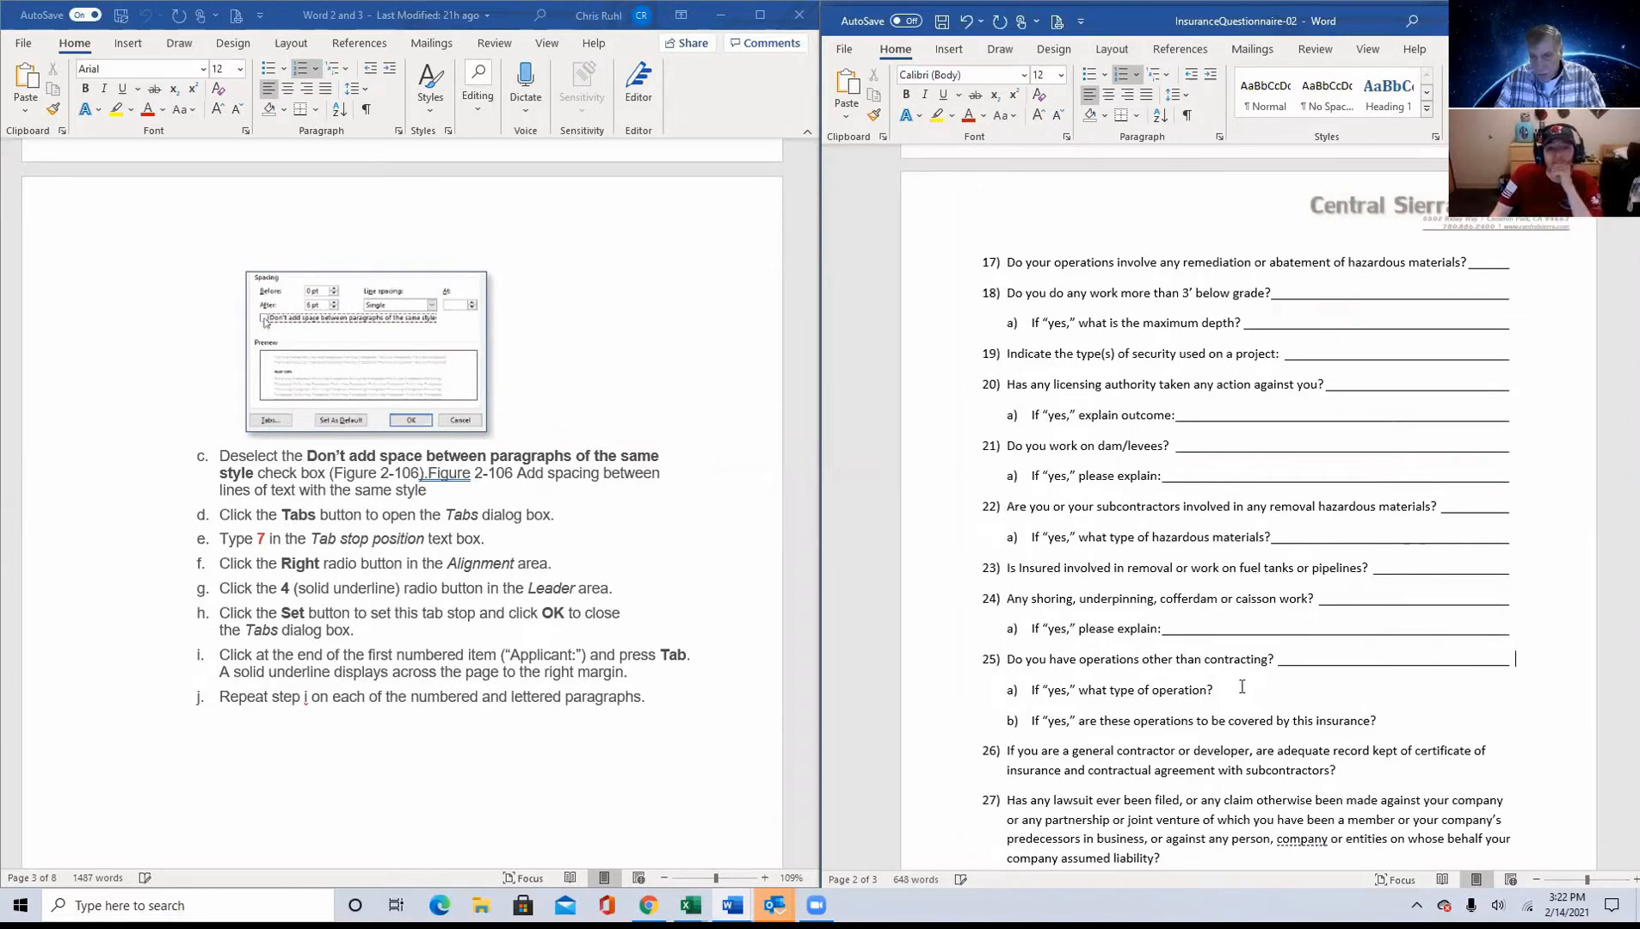
Step: Add underlined answer lines at the ends of sub-items 25a and 25b and item 26, keeping the word "contracting" in item 25 intact
{"action": "left_click", "coordinate": [1225, 659]}
{"action": "key", "text": "Tab"}
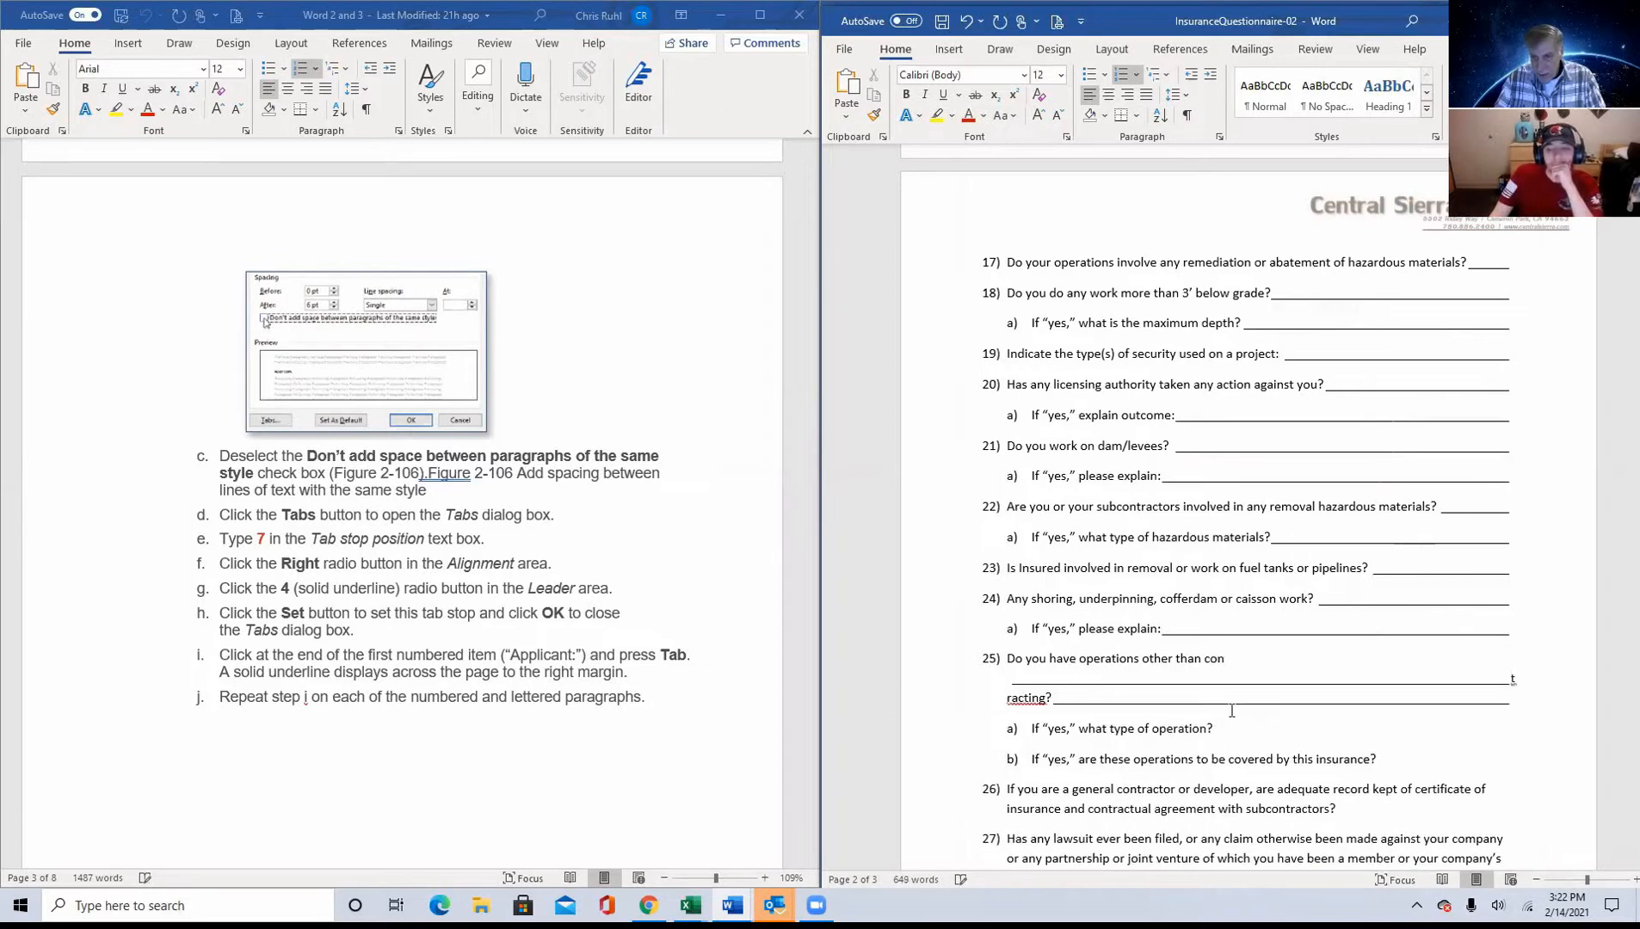
{"action": "key", "text": "BackSpace"}
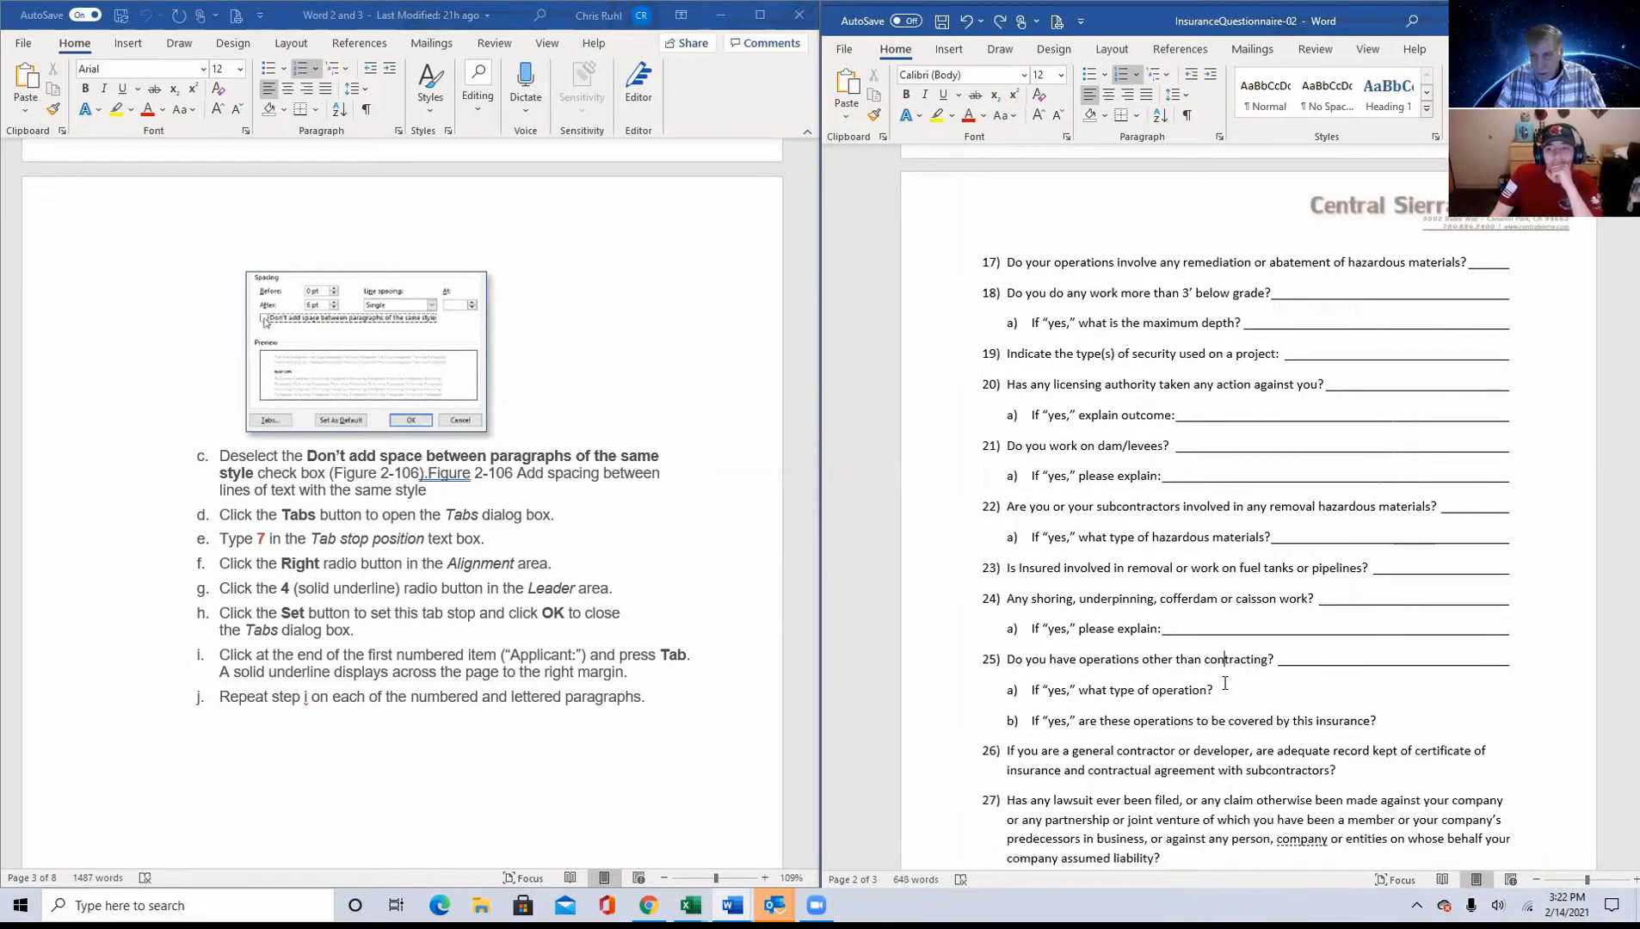
{"action": "key", "text": "Tab"}
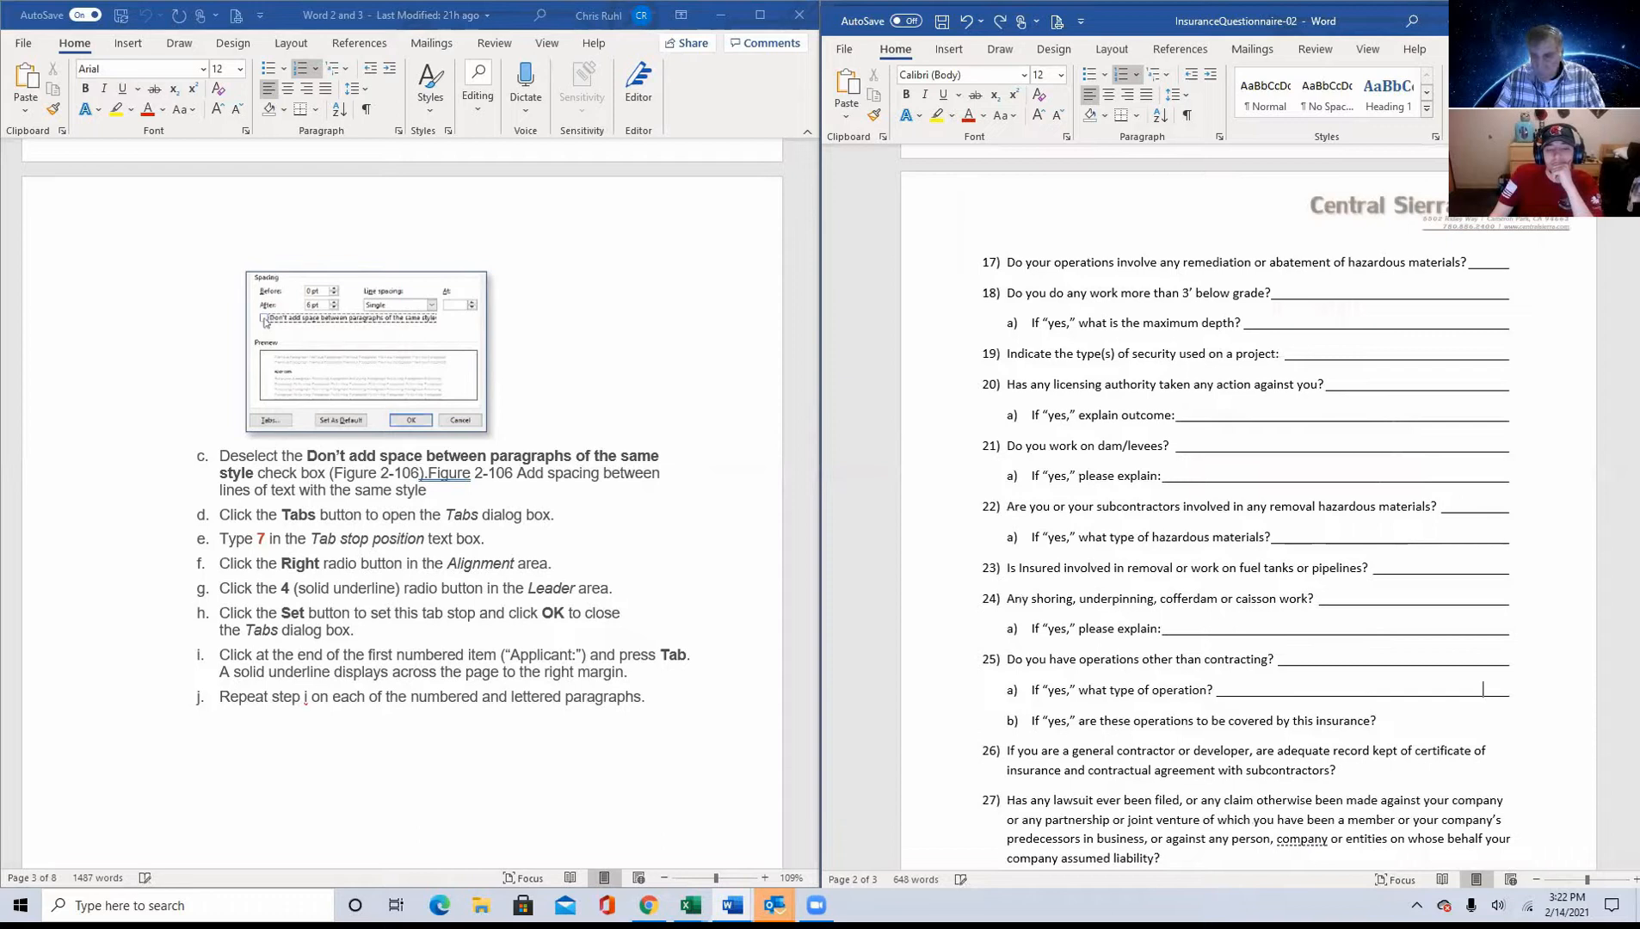
{"action": "left_click", "coordinate": [1377, 720]}
{"action": "key", "text": "Tab"}
{"action": "left_click", "coordinate": [1340, 770]}
{"action": "key", "text": "Tab"}
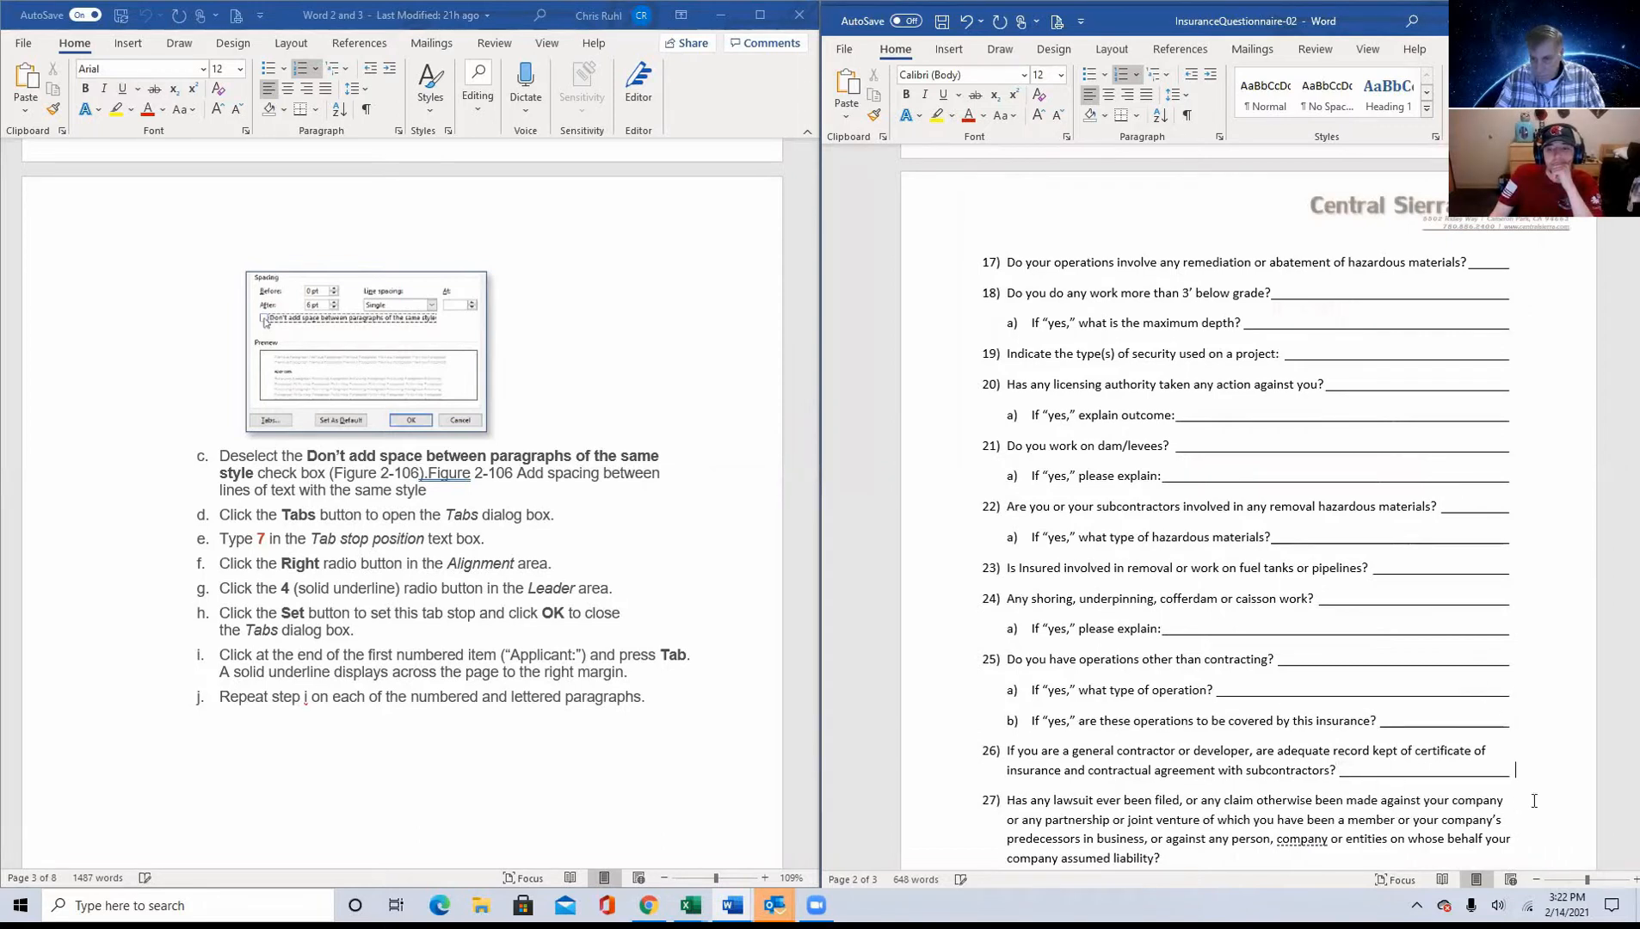
Step: Add underlined answer lines at the ends of item 27 on lawsuits and its sub-item "If 'yes,' please explain:"
{"action": "scroll", "coordinate": [1533, 800], "scroll_direction": "down", "scroll_amount": 4}
{"action": "left_click", "coordinate": [1175, 612]}
{"action": "key", "text": "Tab"}
{"action": "left_click", "coordinate": [1172, 643]}
{"action": "key", "text": "Tab"}
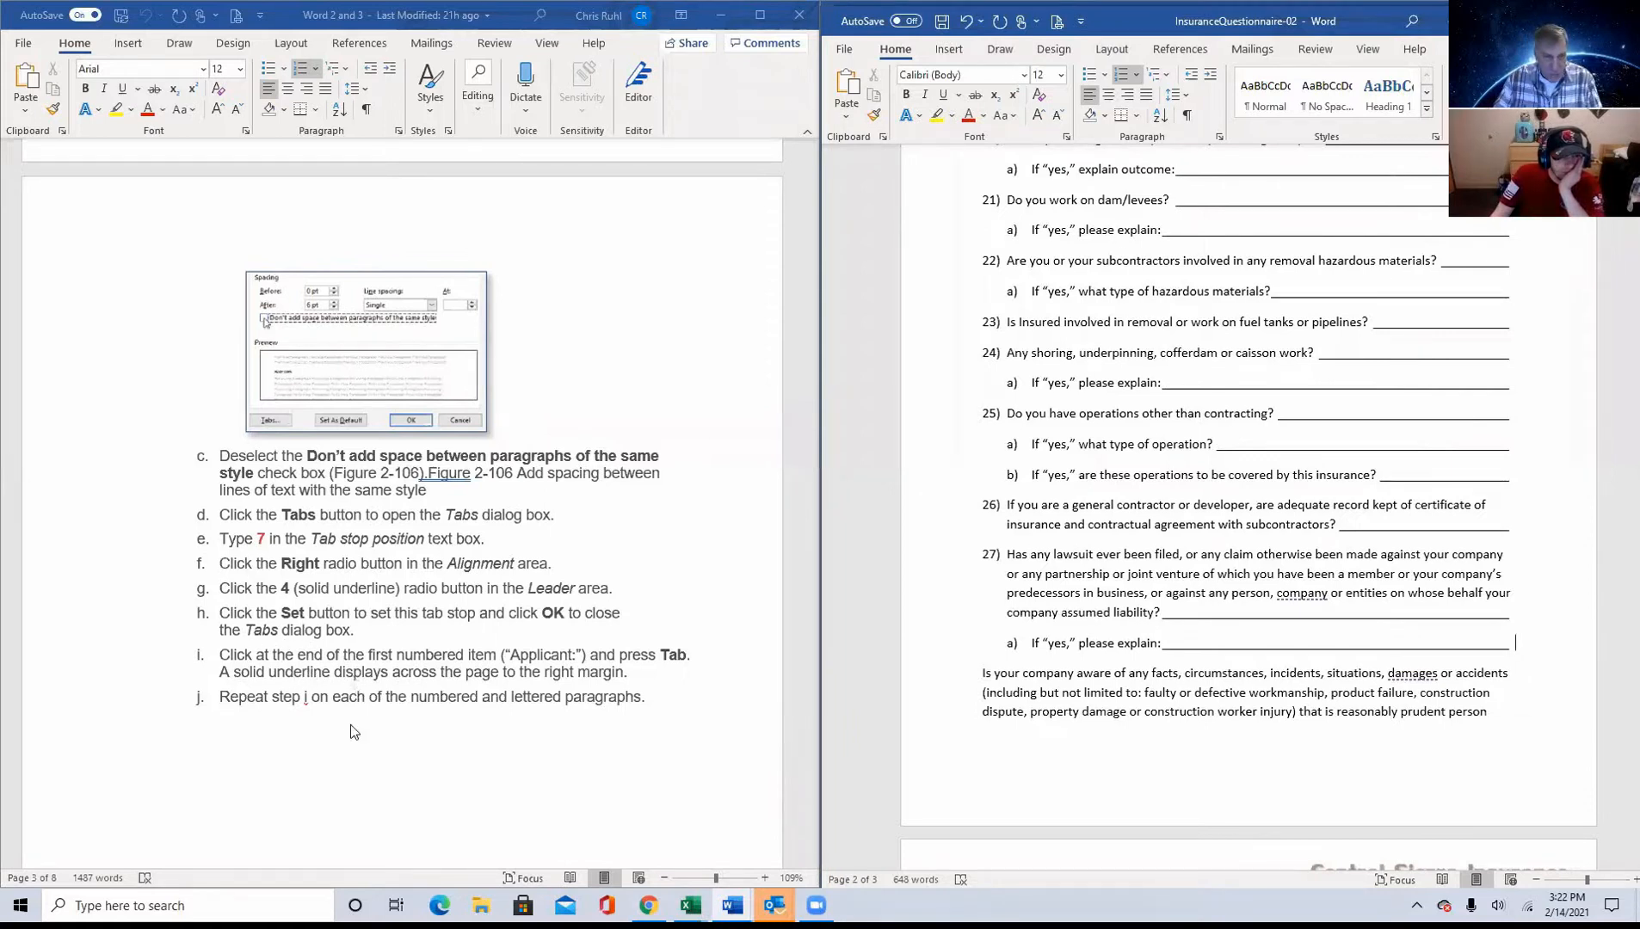
Step: Review the underlined answer lines throughout the questionnaire, going back up to item 1
{"action": "scroll", "coordinate": [352, 719], "scroll_direction": "down", "scroll_amount": 4}
{"action": "scroll", "coordinate": [358, 705], "scroll_direction": "down", "scroll_amount": 8}
{"action": "scroll", "coordinate": [357, 705], "scroll_direction": "up", "scroll_amount": 8}
{"action": "scroll", "coordinate": [357, 706], "scroll_direction": "up", "scroll_amount": 1}
{"action": "scroll", "coordinate": [1170, 638], "scroll_direction": "up", "scroll_amount": 8}
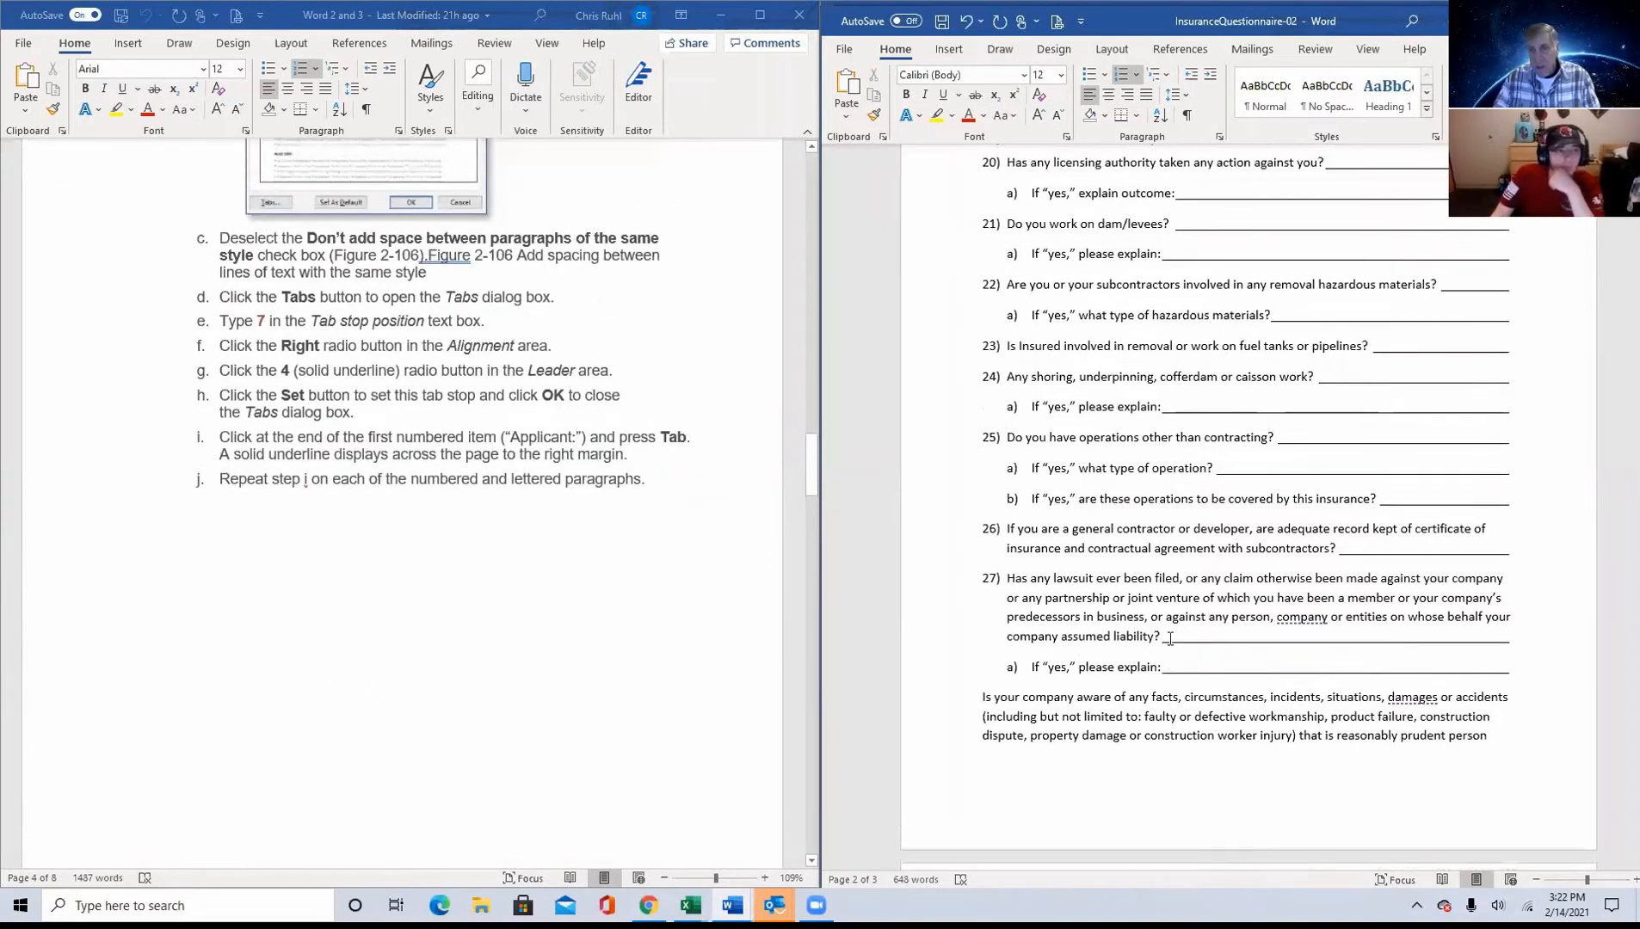
{"action": "scroll", "coordinate": [1170, 638], "scroll_direction": "up", "scroll_amount": 5}
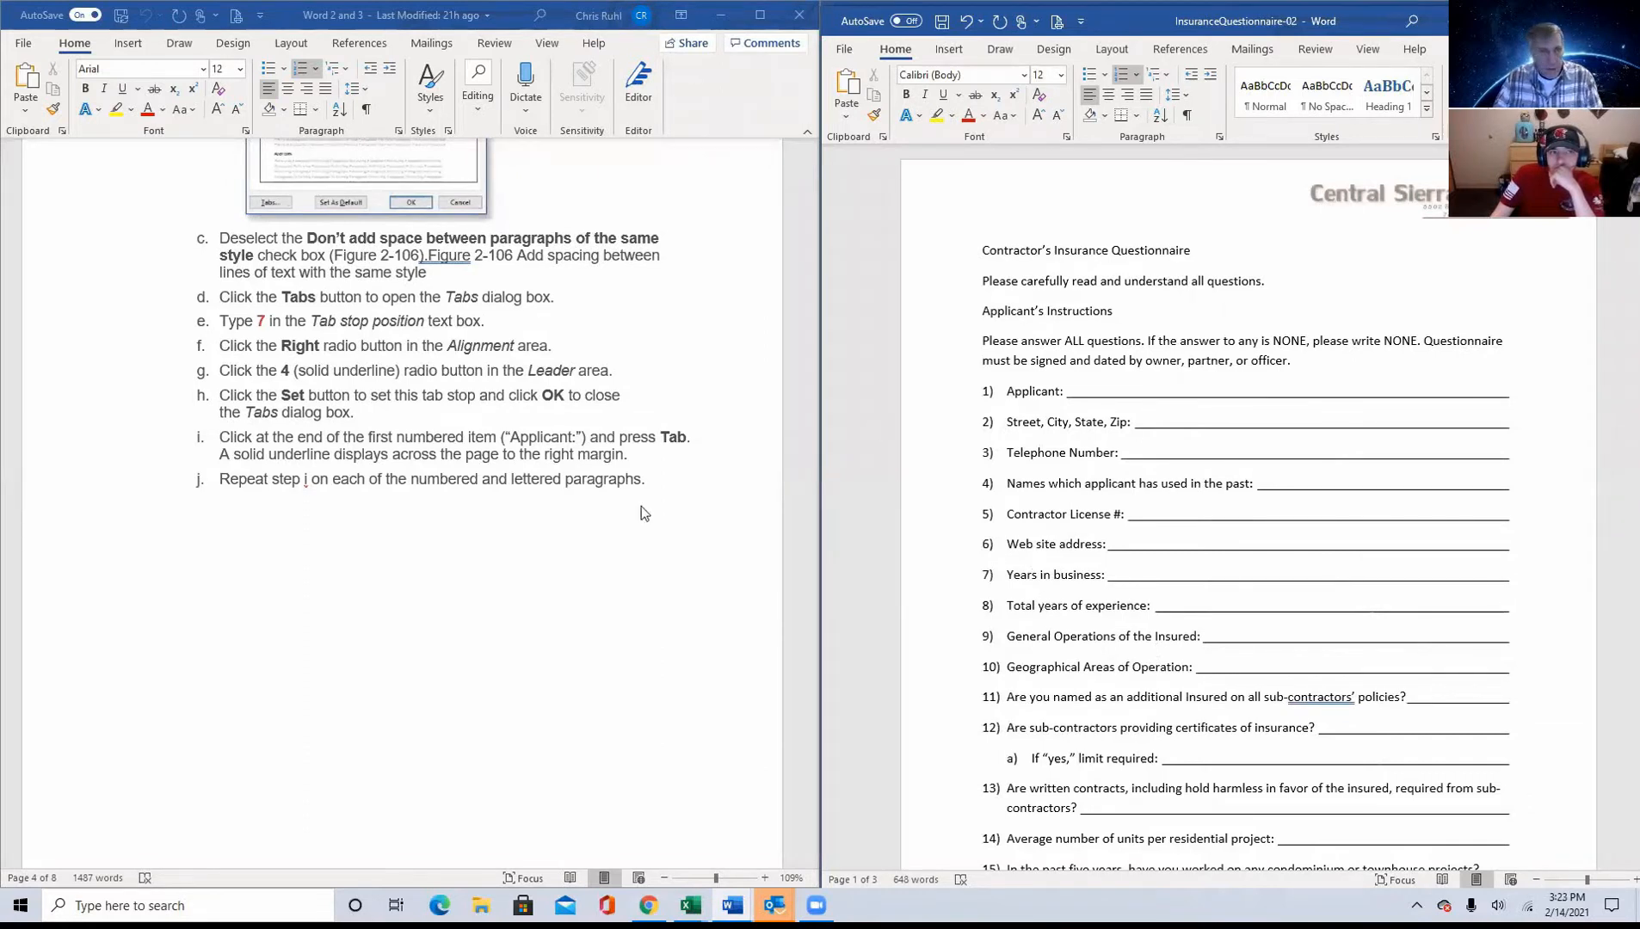
Step: Look through the instructions document for the W2IP section and read its instruction 12 on left indent, paragraph spacing and dot-leader tab stops
{"action": "scroll", "coordinate": [533, 575], "scroll_direction": "down", "scroll_amount": 4}
{"action": "scroll", "coordinate": [520, 573], "scroll_direction": "down", "scroll_amount": 15}
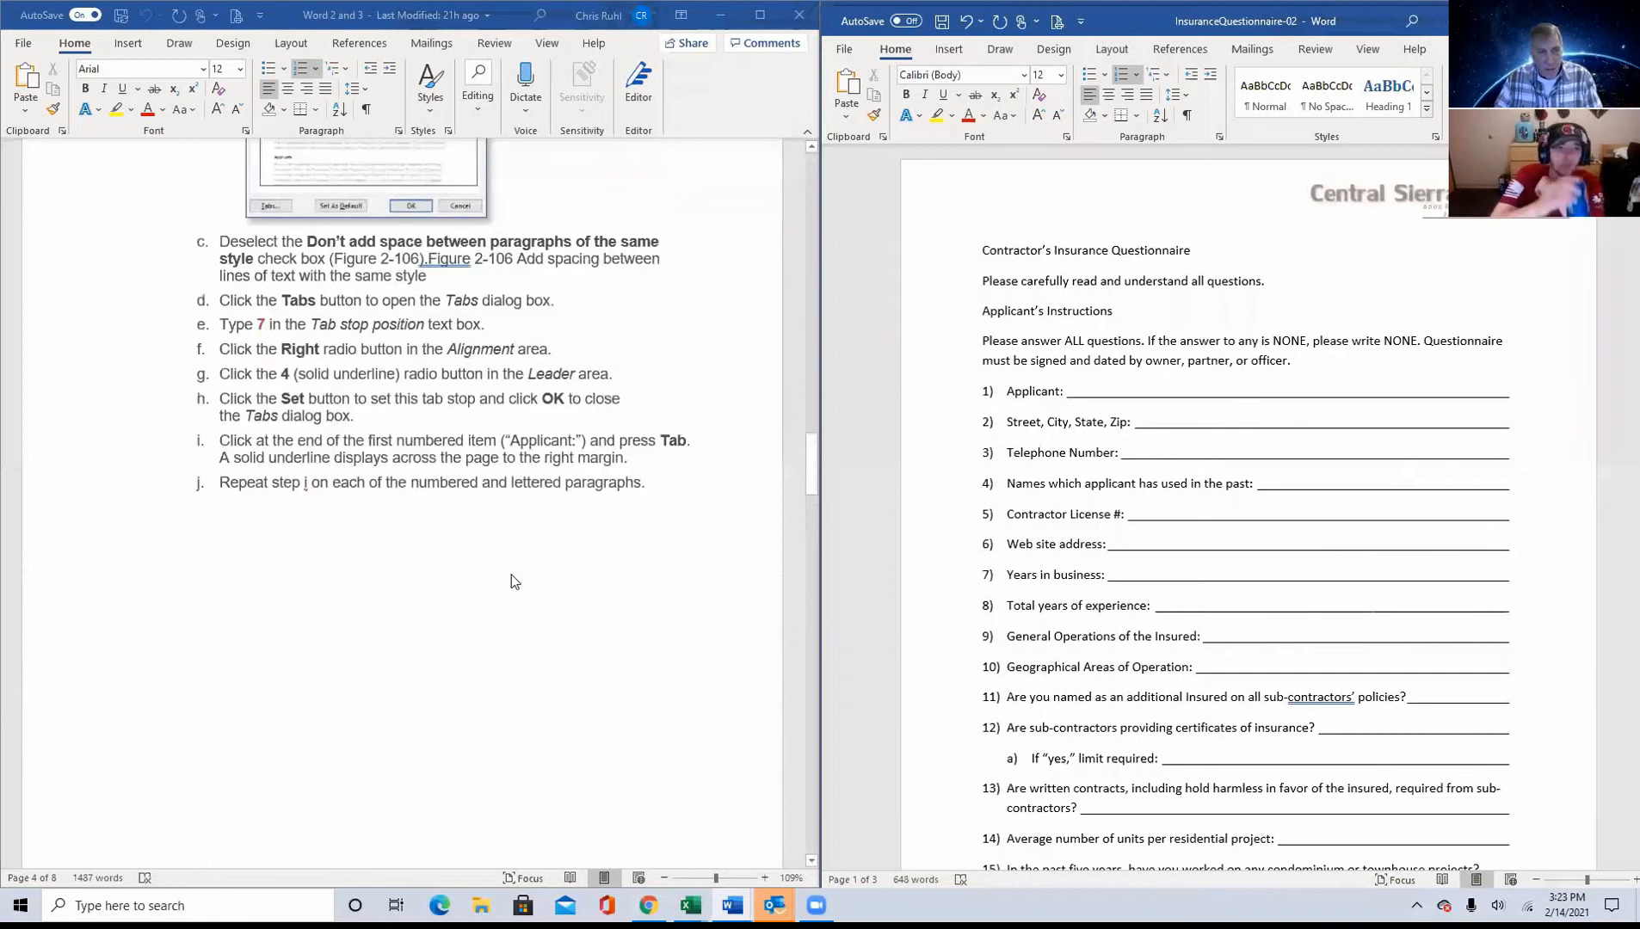
{"action": "scroll", "coordinate": [507, 585], "scroll_direction": "up", "scroll_amount": 7}
{"action": "scroll", "coordinate": [505, 586], "scroll_direction": "down", "scroll_amount": 20}
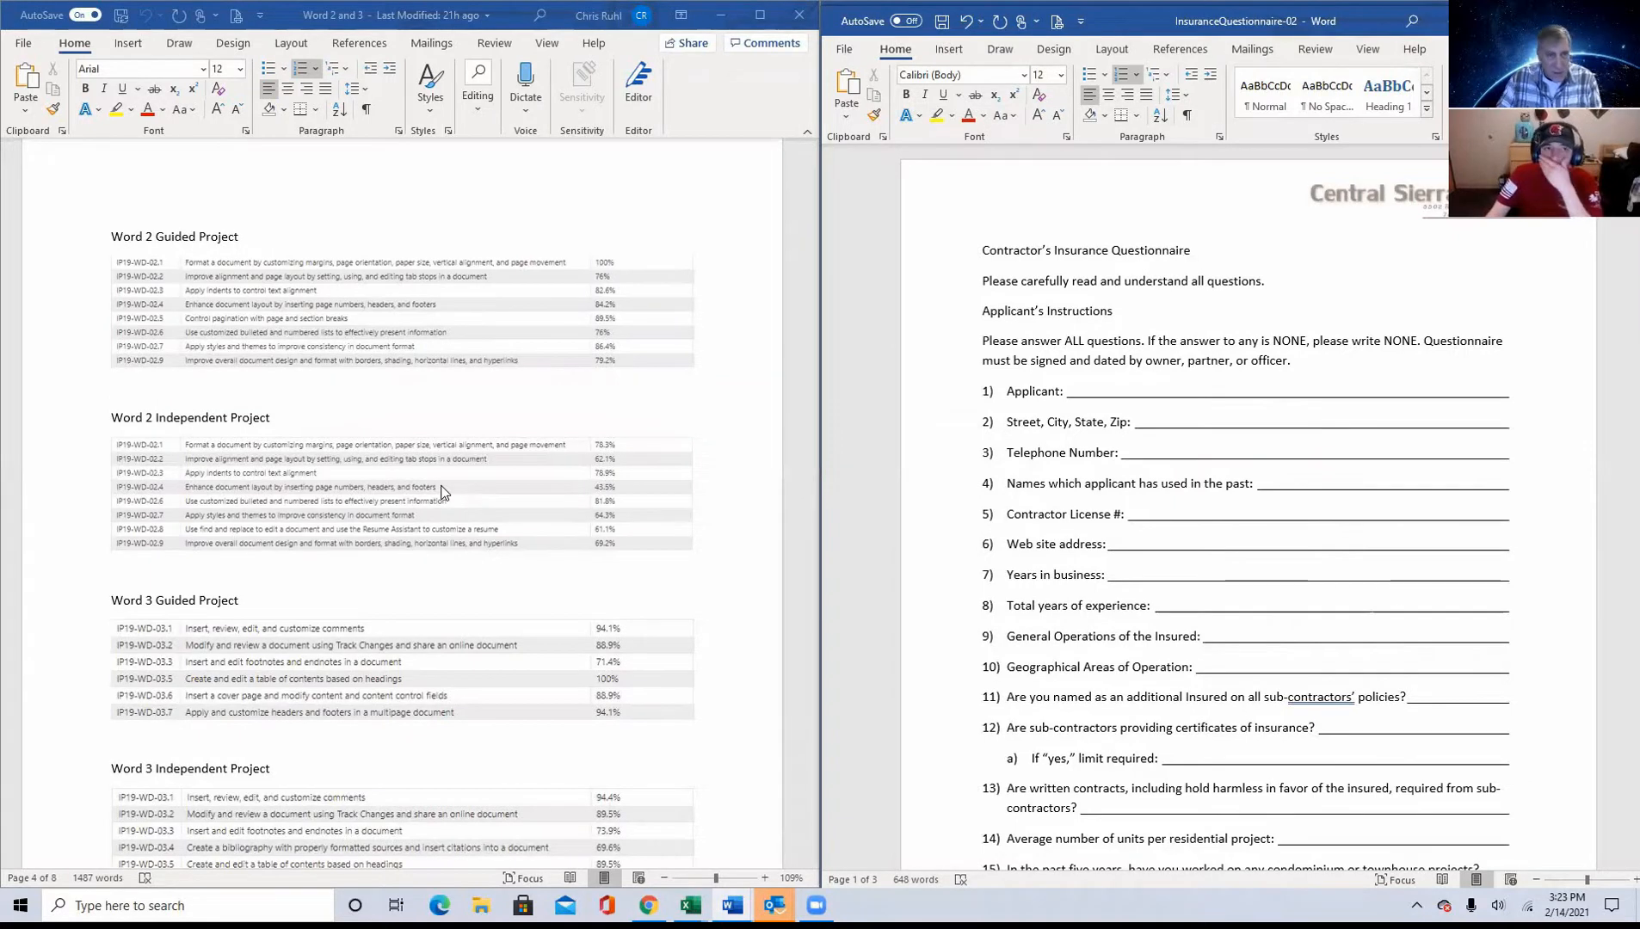
{"action": "scroll", "coordinate": [441, 491], "scroll_direction": "down", "scroll_amount": 15}
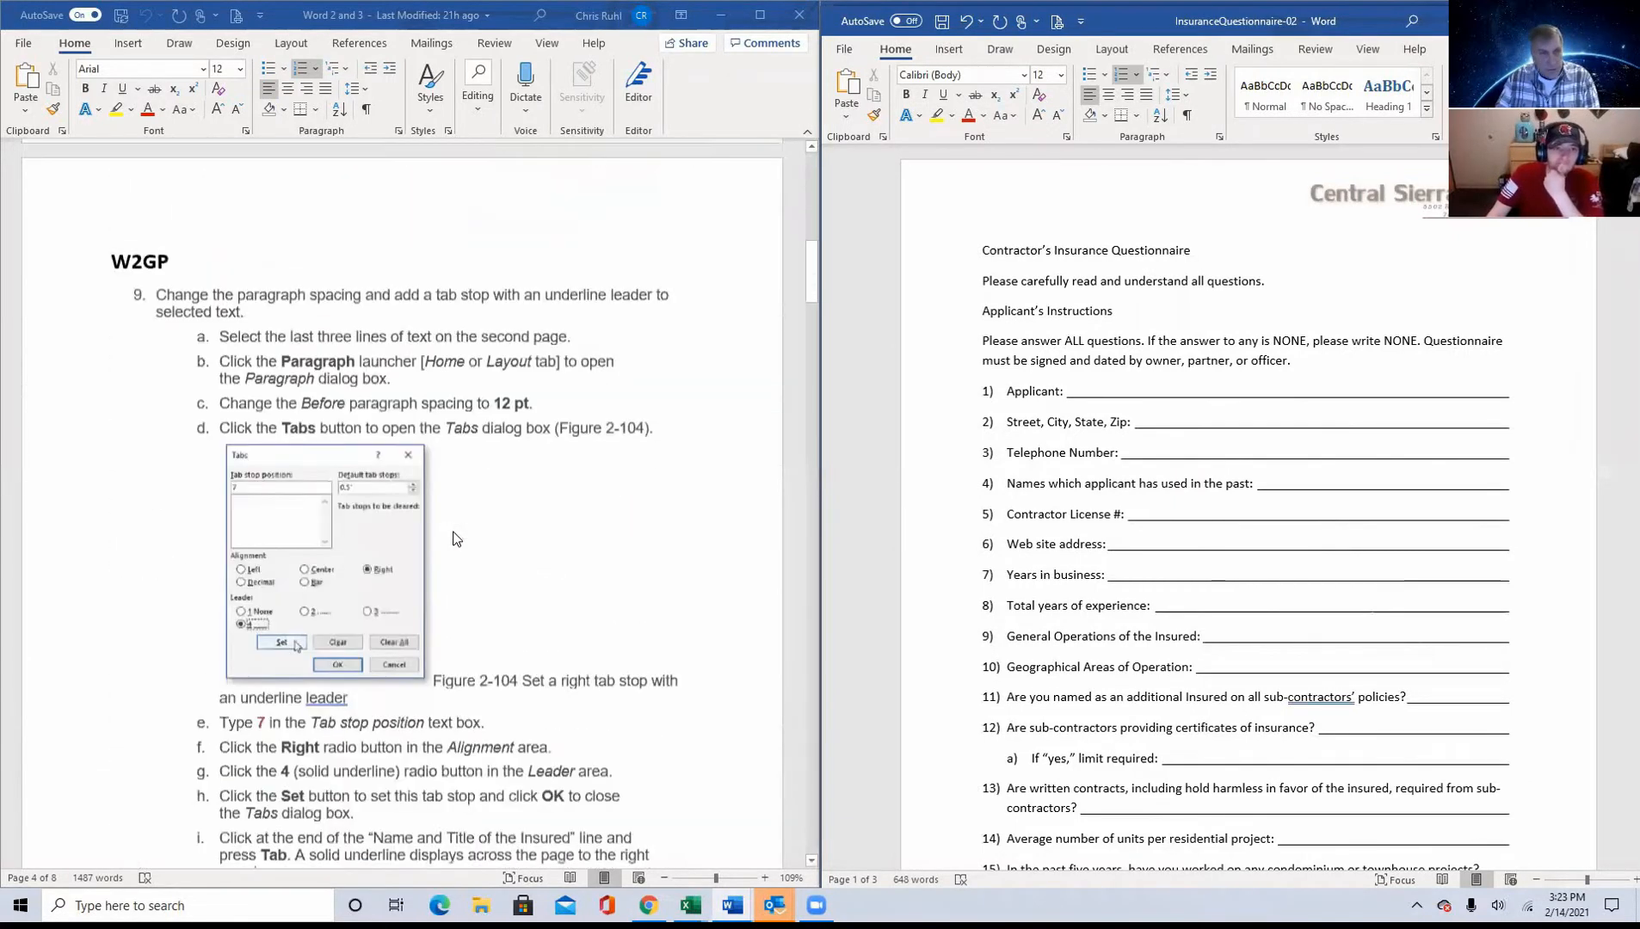
{"action": "scroll", "coordinate": [456, 538], "scroll_direction": "up", "scroll_amount": 2}
{"action": "scroll", "coordinate": [452, 542], "scroll_direction": "down", "scroll_amount": 12}
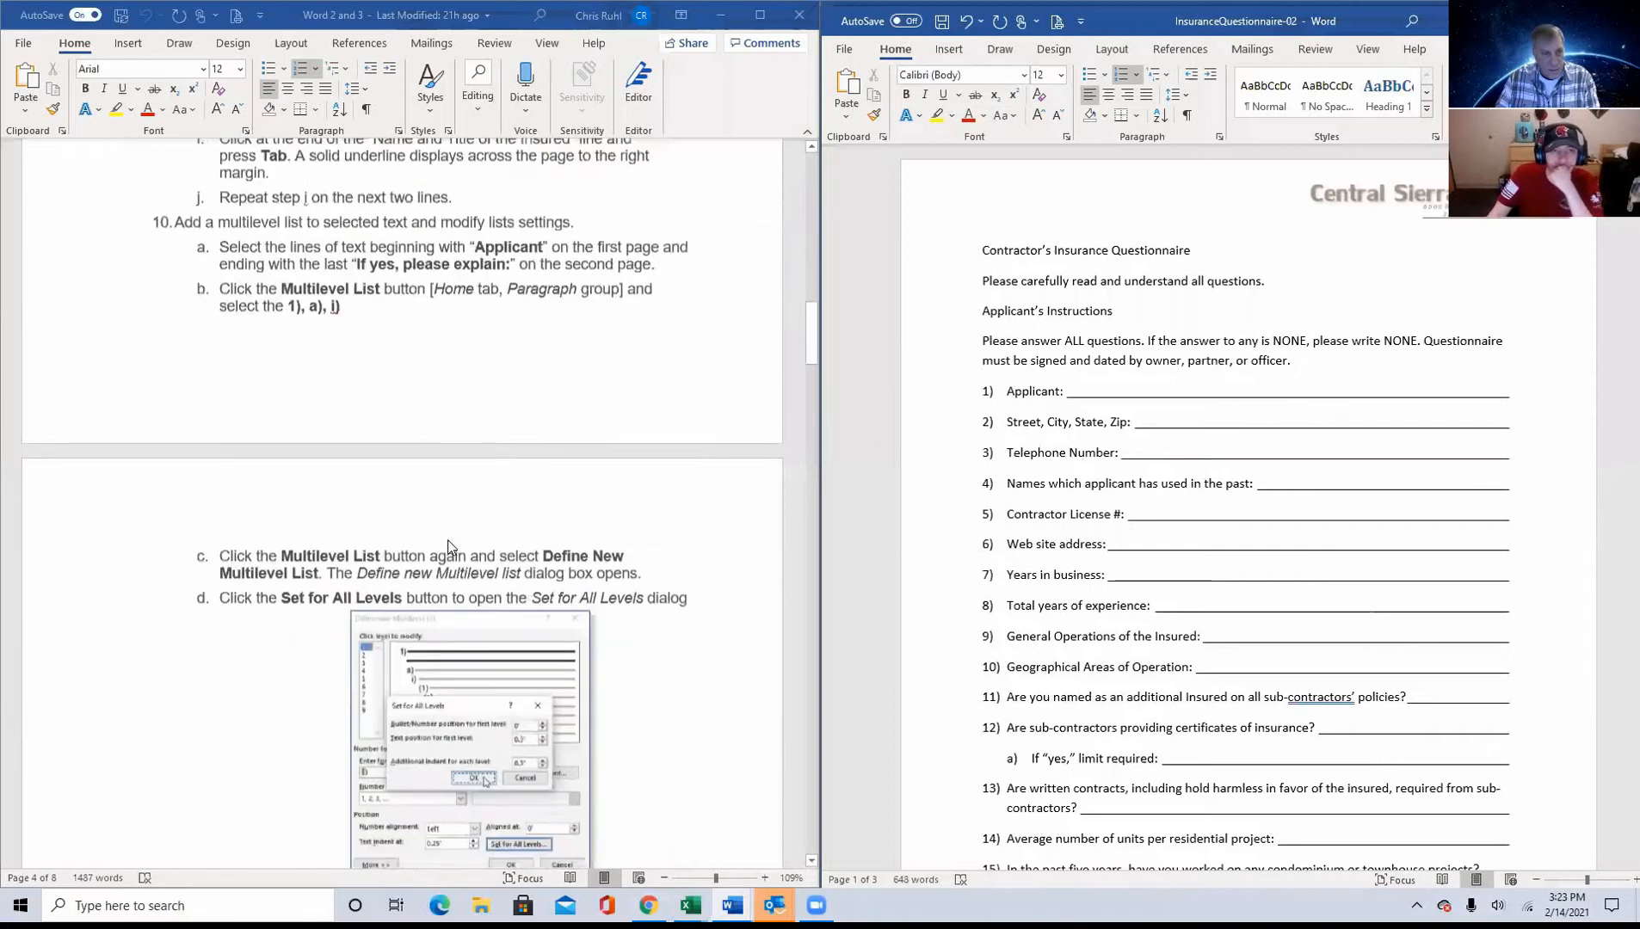
{"action": "scroll", "coordinate": [441, 547], "scroll_direction": "down", "scroll_amount": 10}
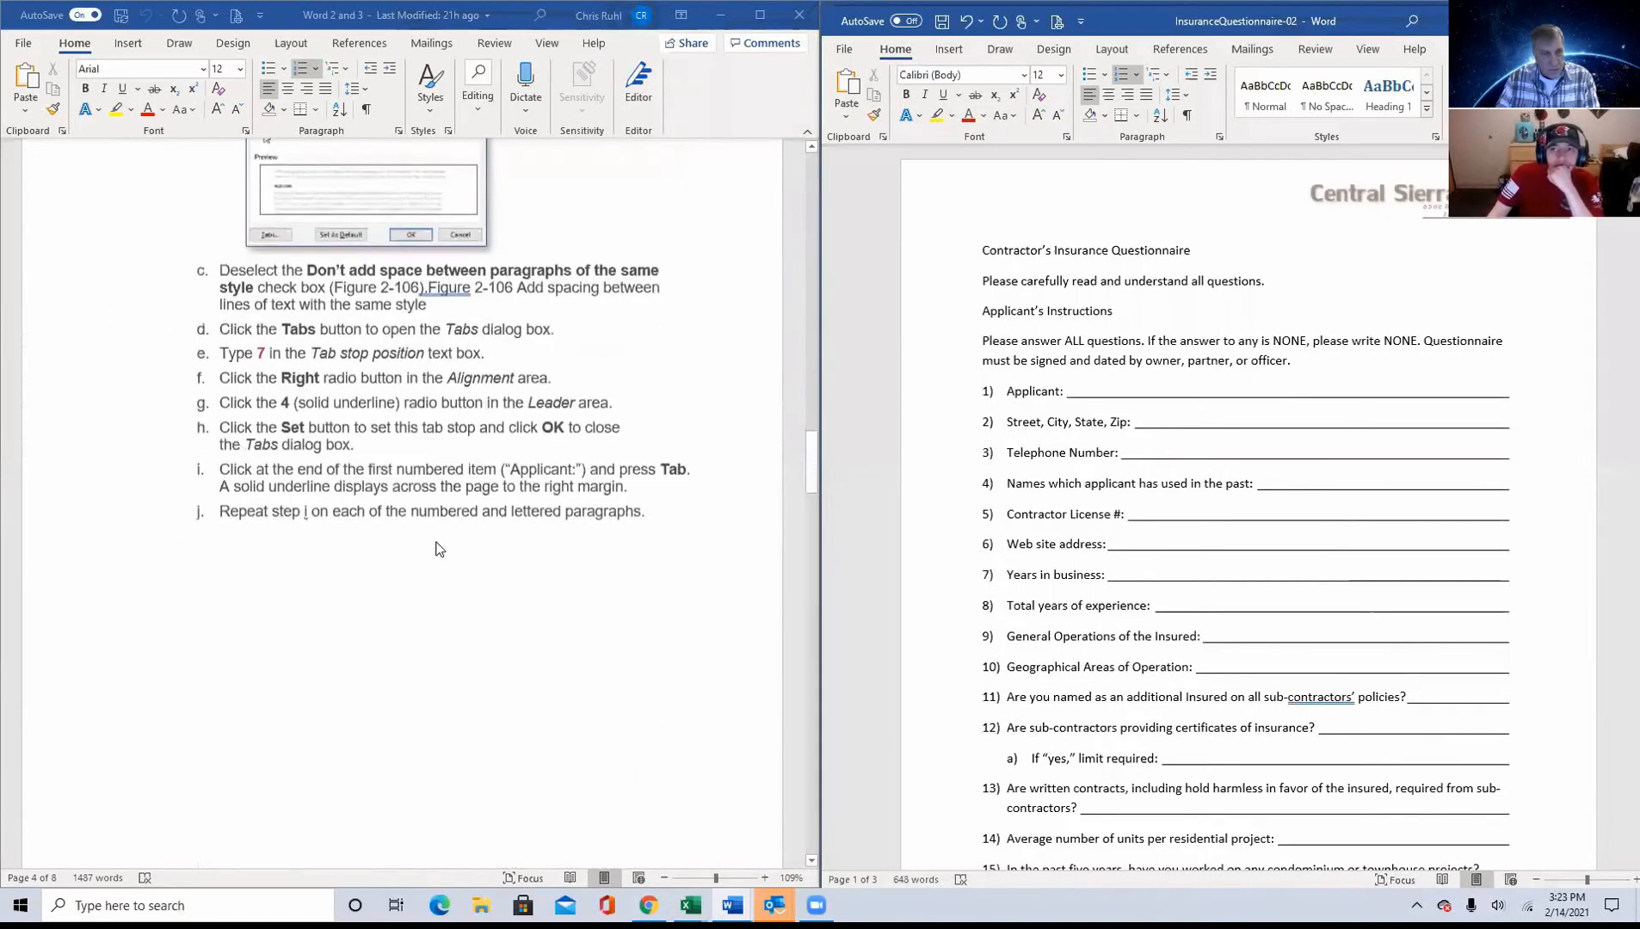
{"action": "scroll", "coordinate": [437, 547], "scroll_direction": "down", "scroll_amount": 10}
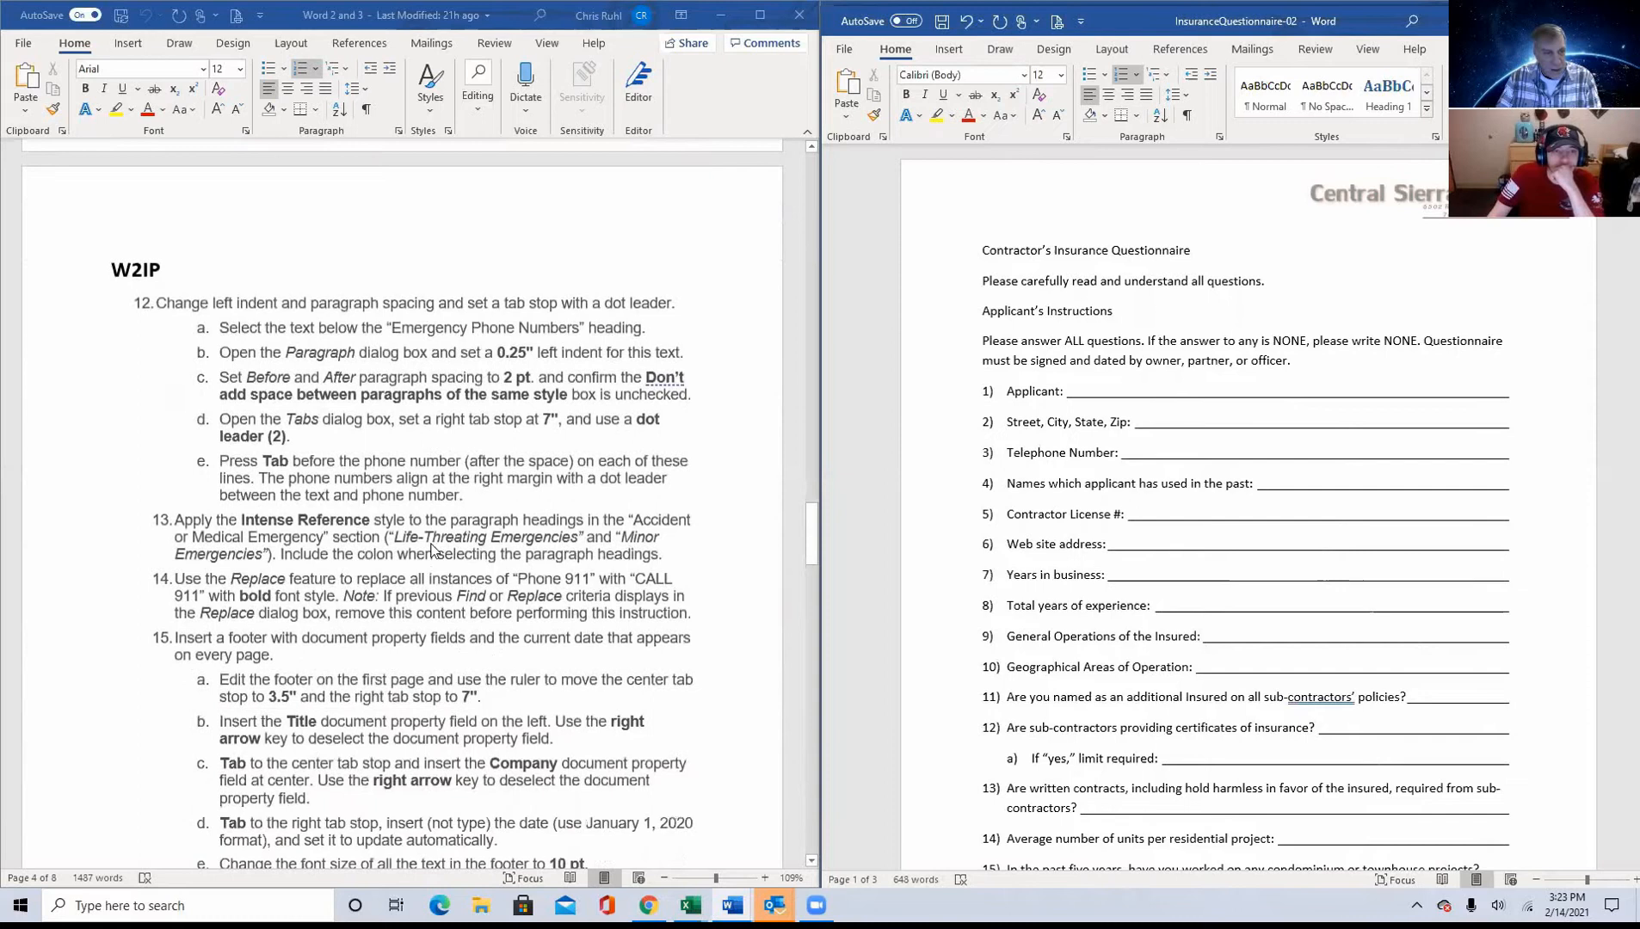
{"action": "scroll", "coordinate": [433, 550], "scroll_direction": "down", "scroll_amount": 10}
{"action": "scroll", "coordinate": [433, 551], "scroll_direction": "up", "scroll_amount": 6}
{"action": "scroll", "coordinate": [433, 550], "scroll_direction": "up", "scroll_amount": 5}
{"action": "scroll", "coordinate": [433, 551], "scroll_direction": "down", "scroll_amount": 2}
{"action": "scroll", "coordinate": [433, 551], "scroll_direction": "up", "scroll_amount": 2}
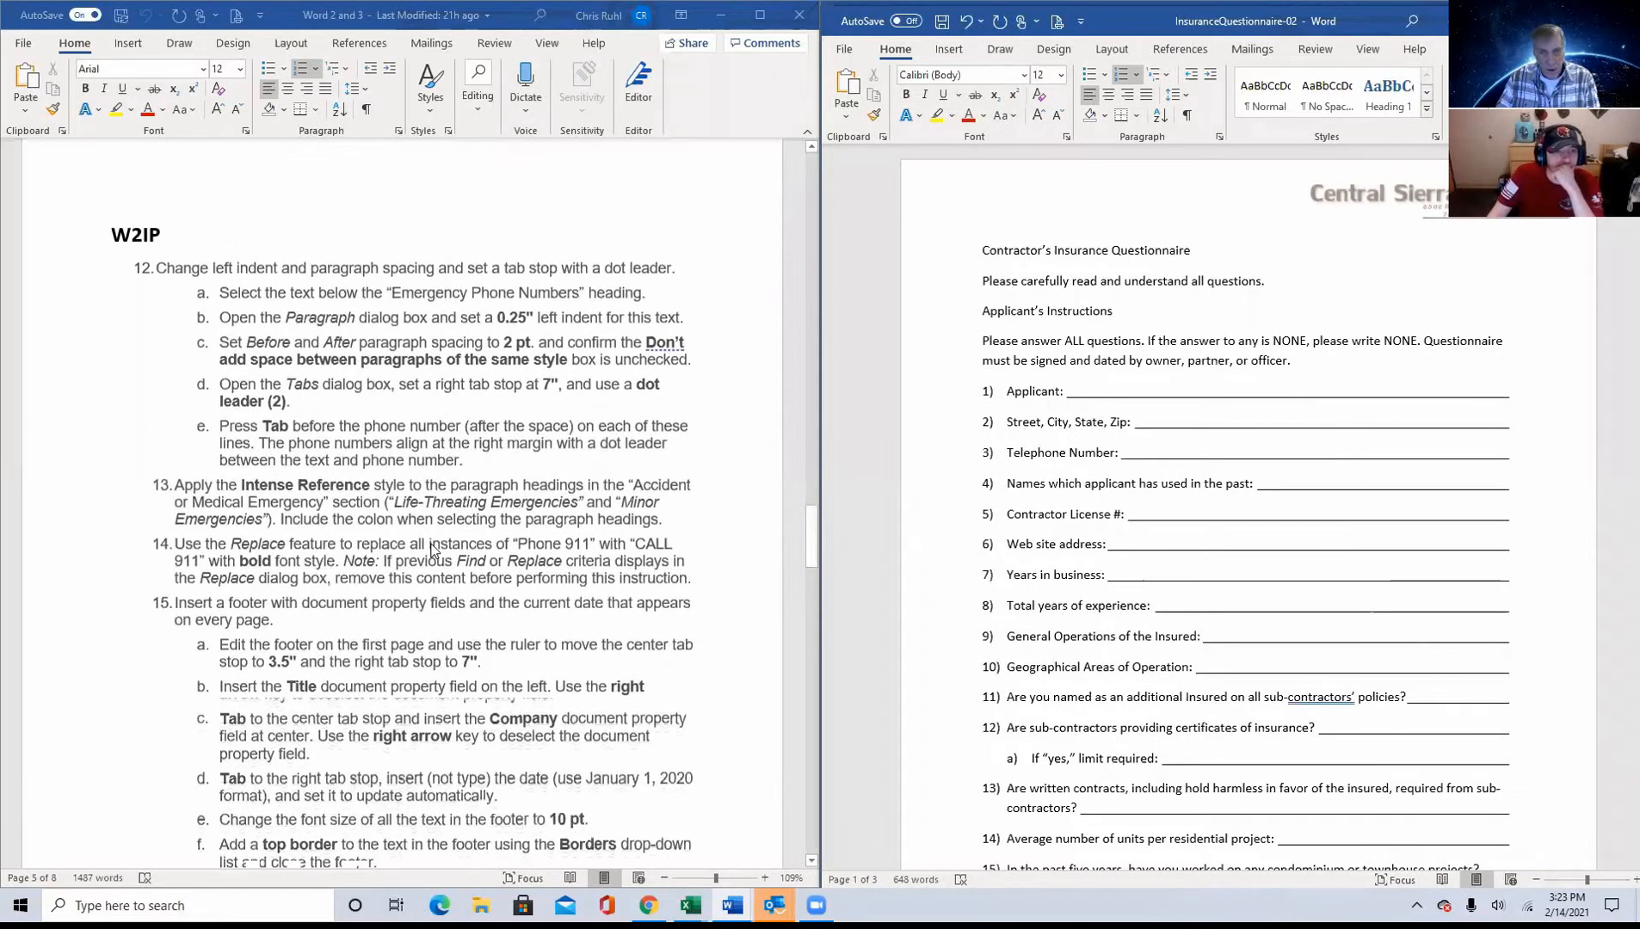
Step: Close InsuranceQuestionnaire-02 and WD2019-GuidedProject-2-1-solution without saving, and dismiss the meeting reminder
{"action": "double_click", "coordinate": [1360, 28]}
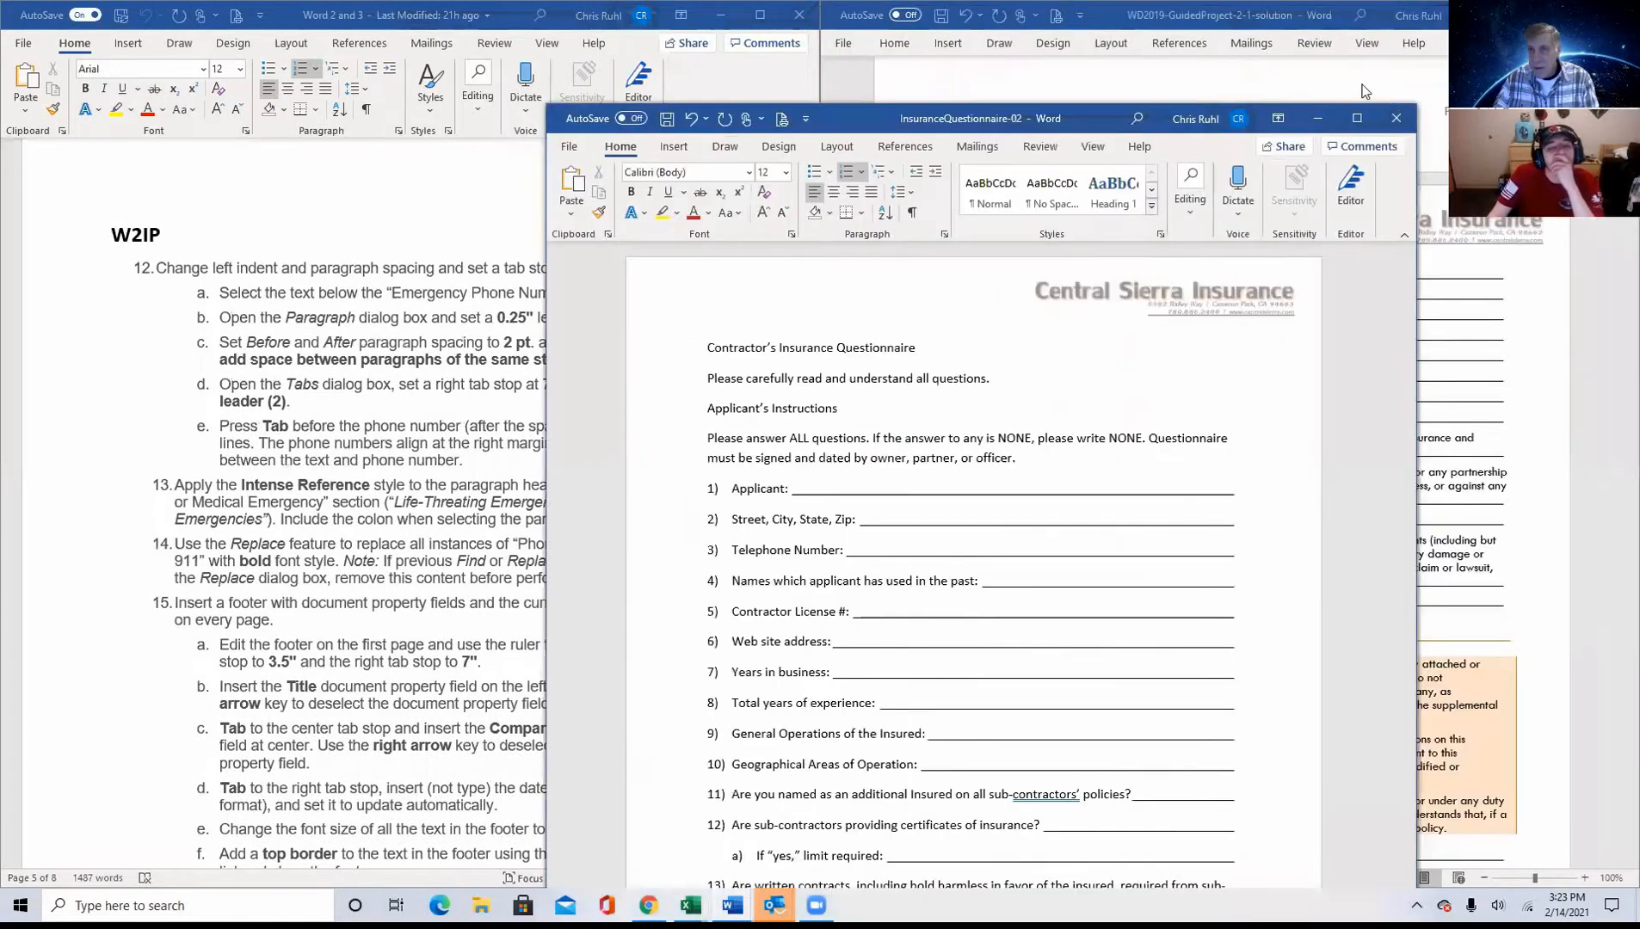
{"action": "left_click", "coordinate": [1397, 118]}
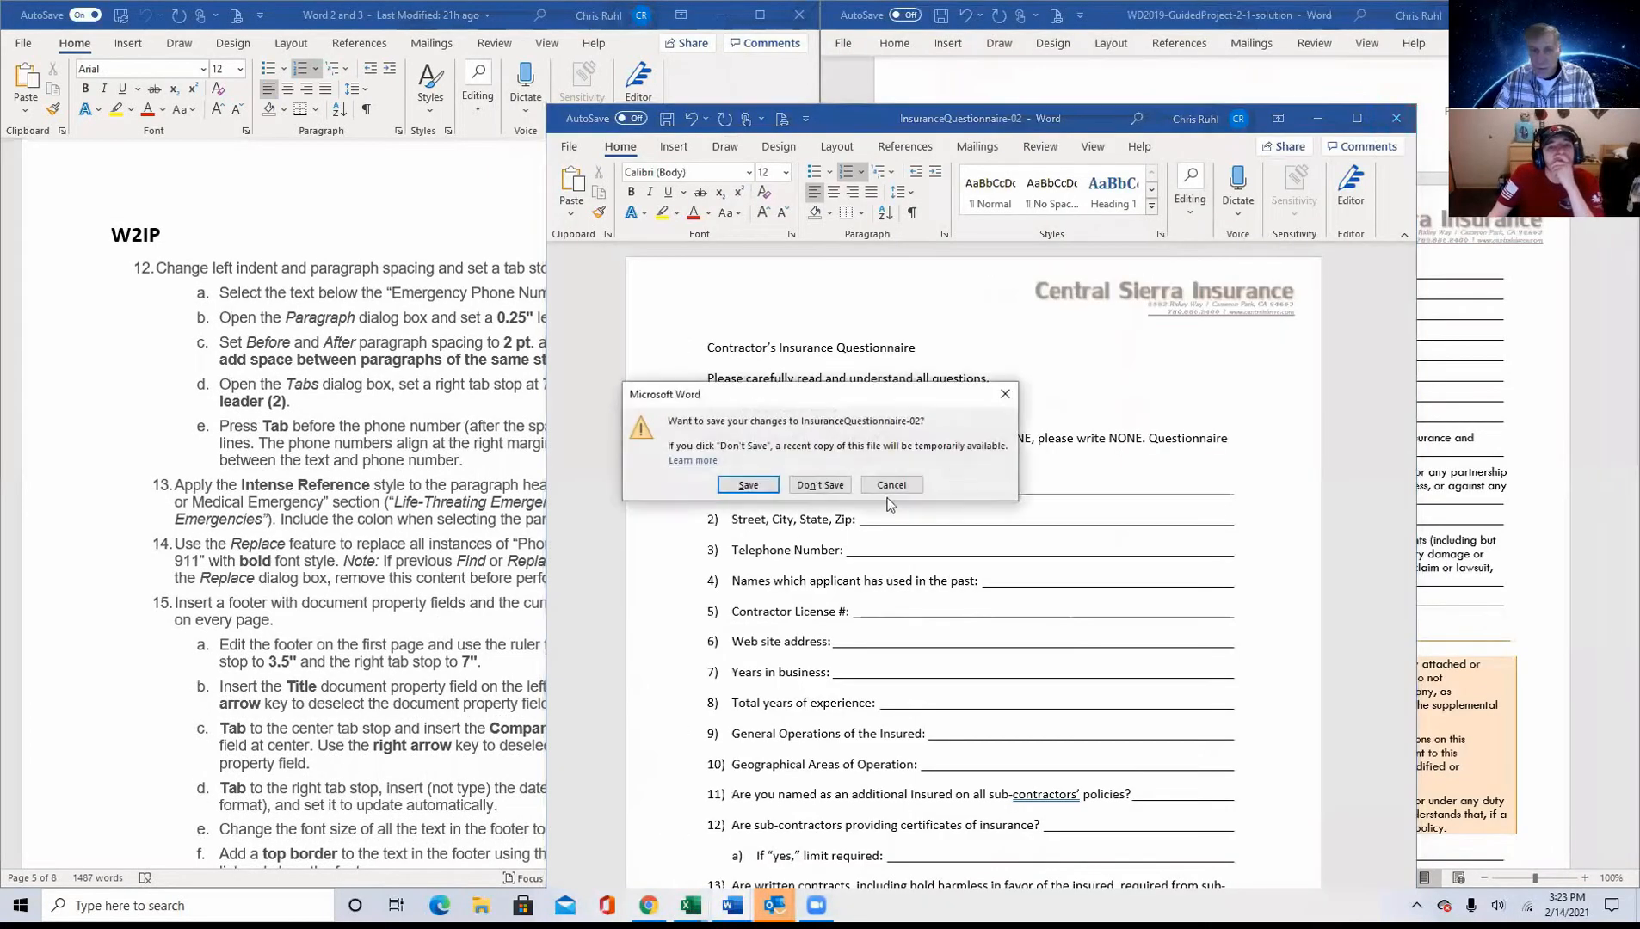
{"action": "left_click", "coordinate": [806, 487]}
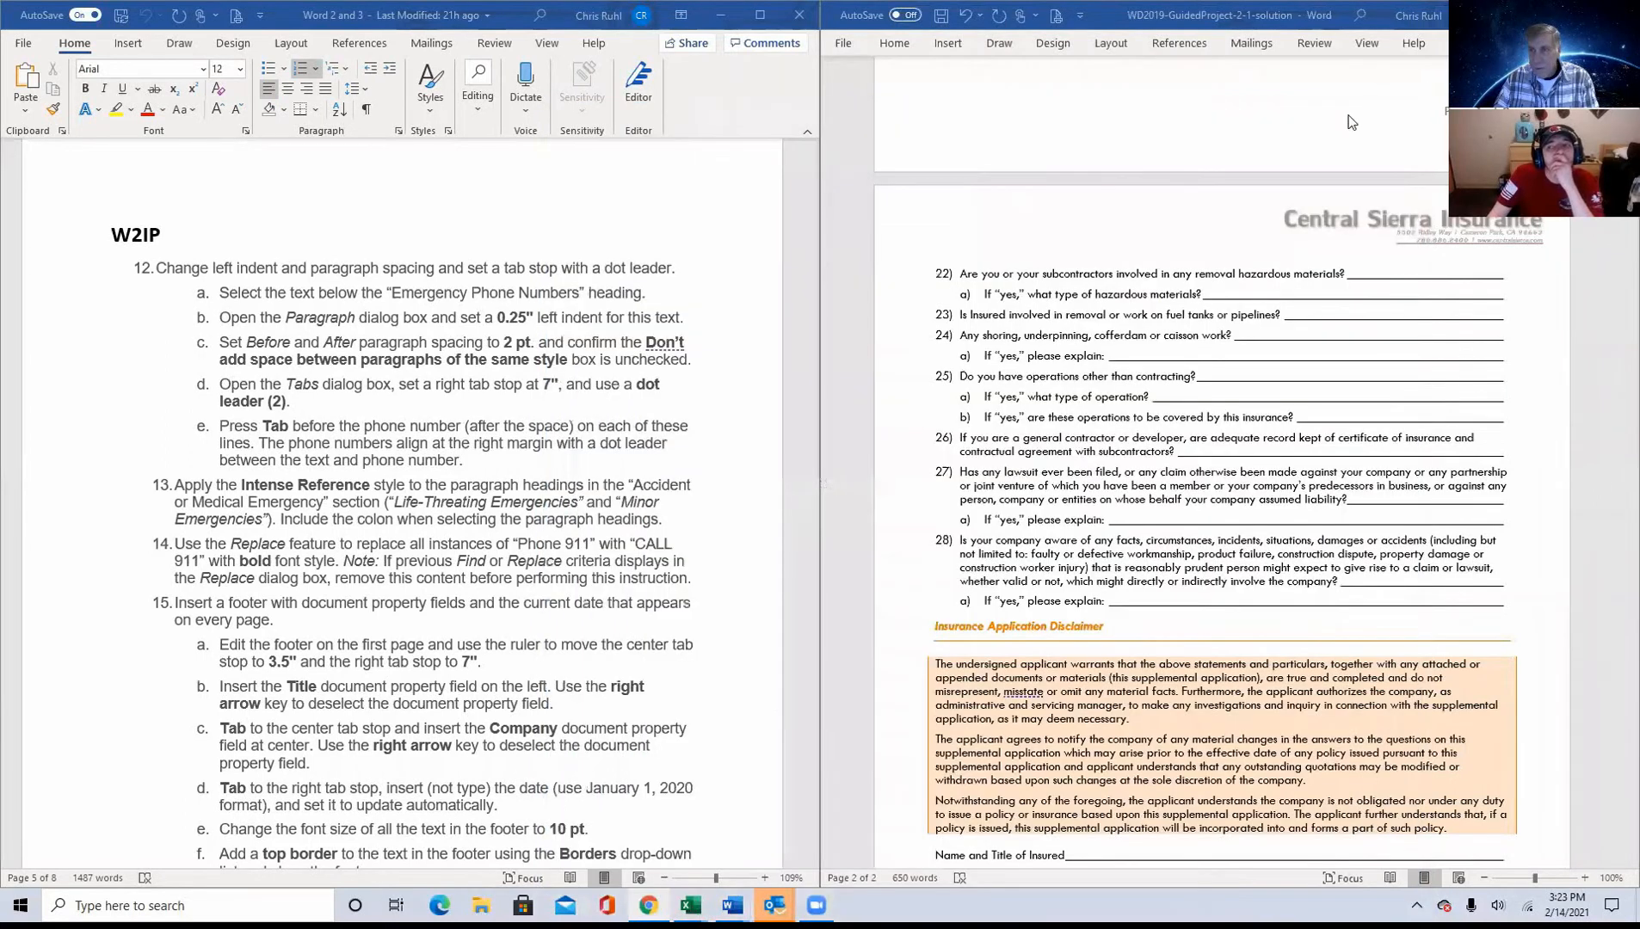
{"action": "left_click", "coordinate": [1619, 14]}
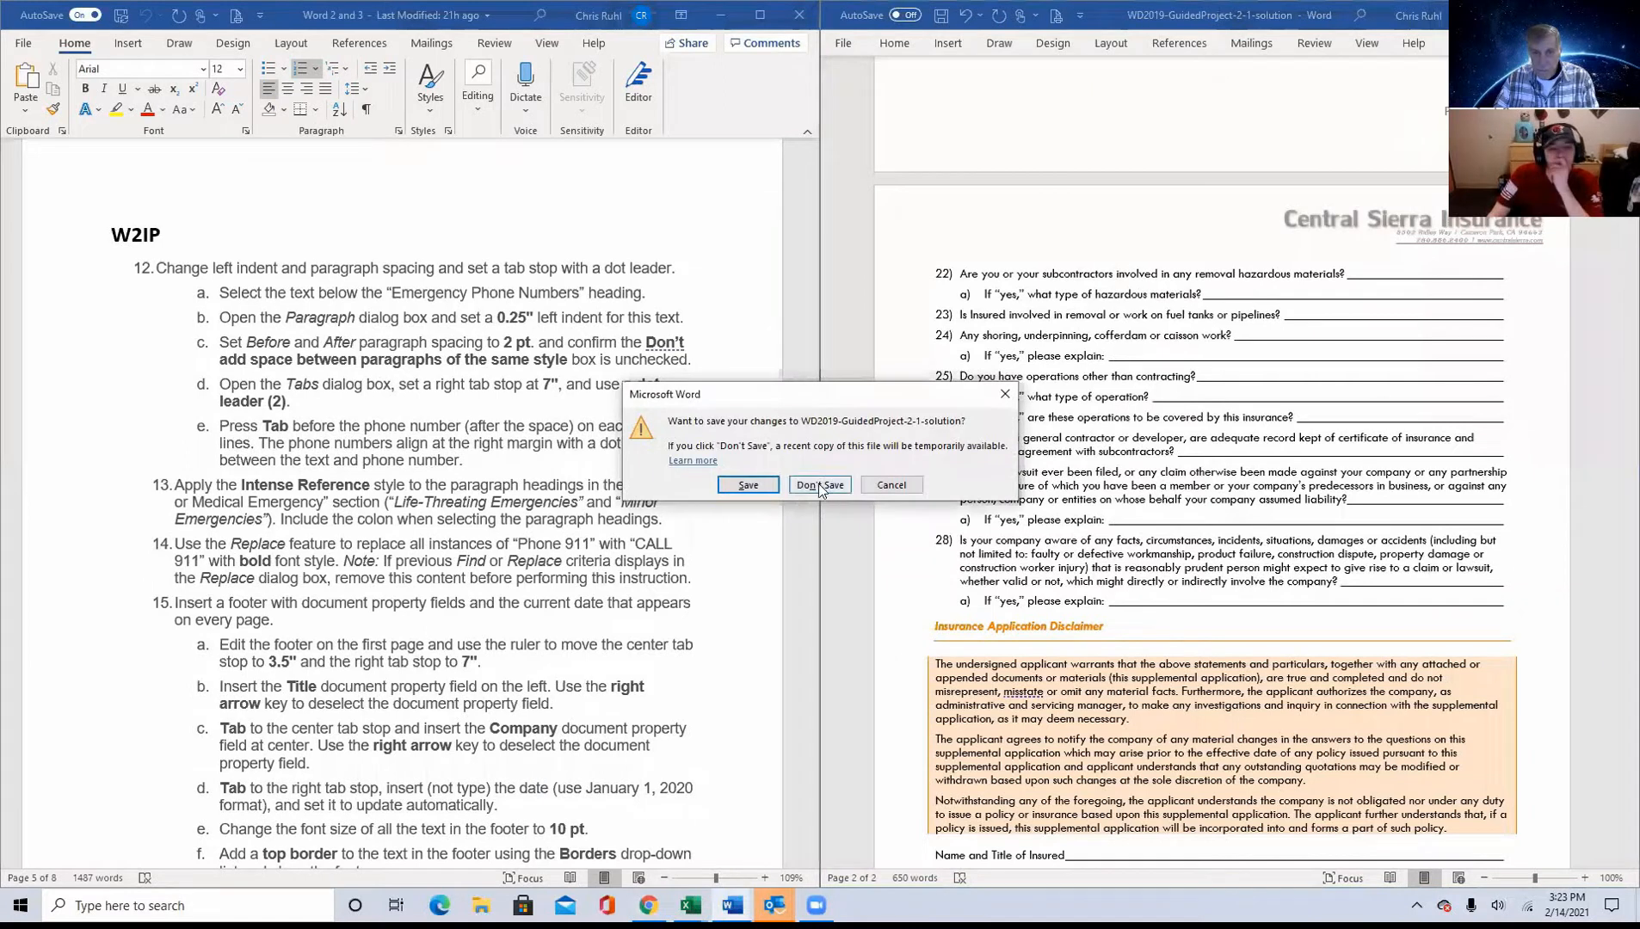
{"action": "left_click", "coordinate": [820, 485]}
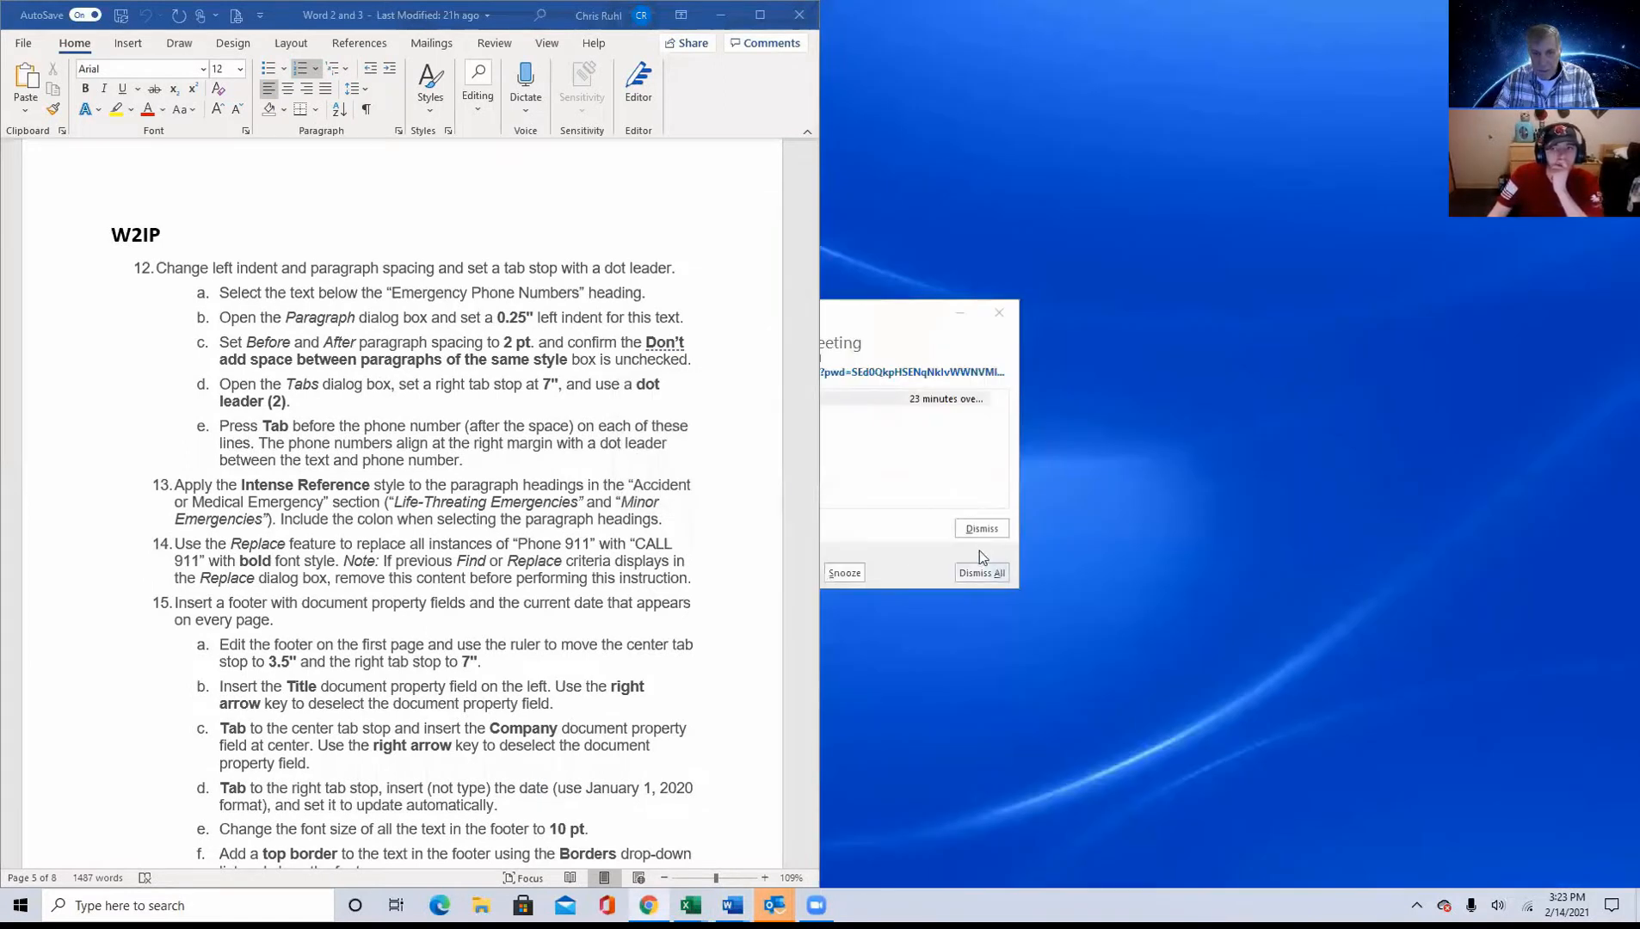
{"action": "left_click", "coordinate": [999, 535]}
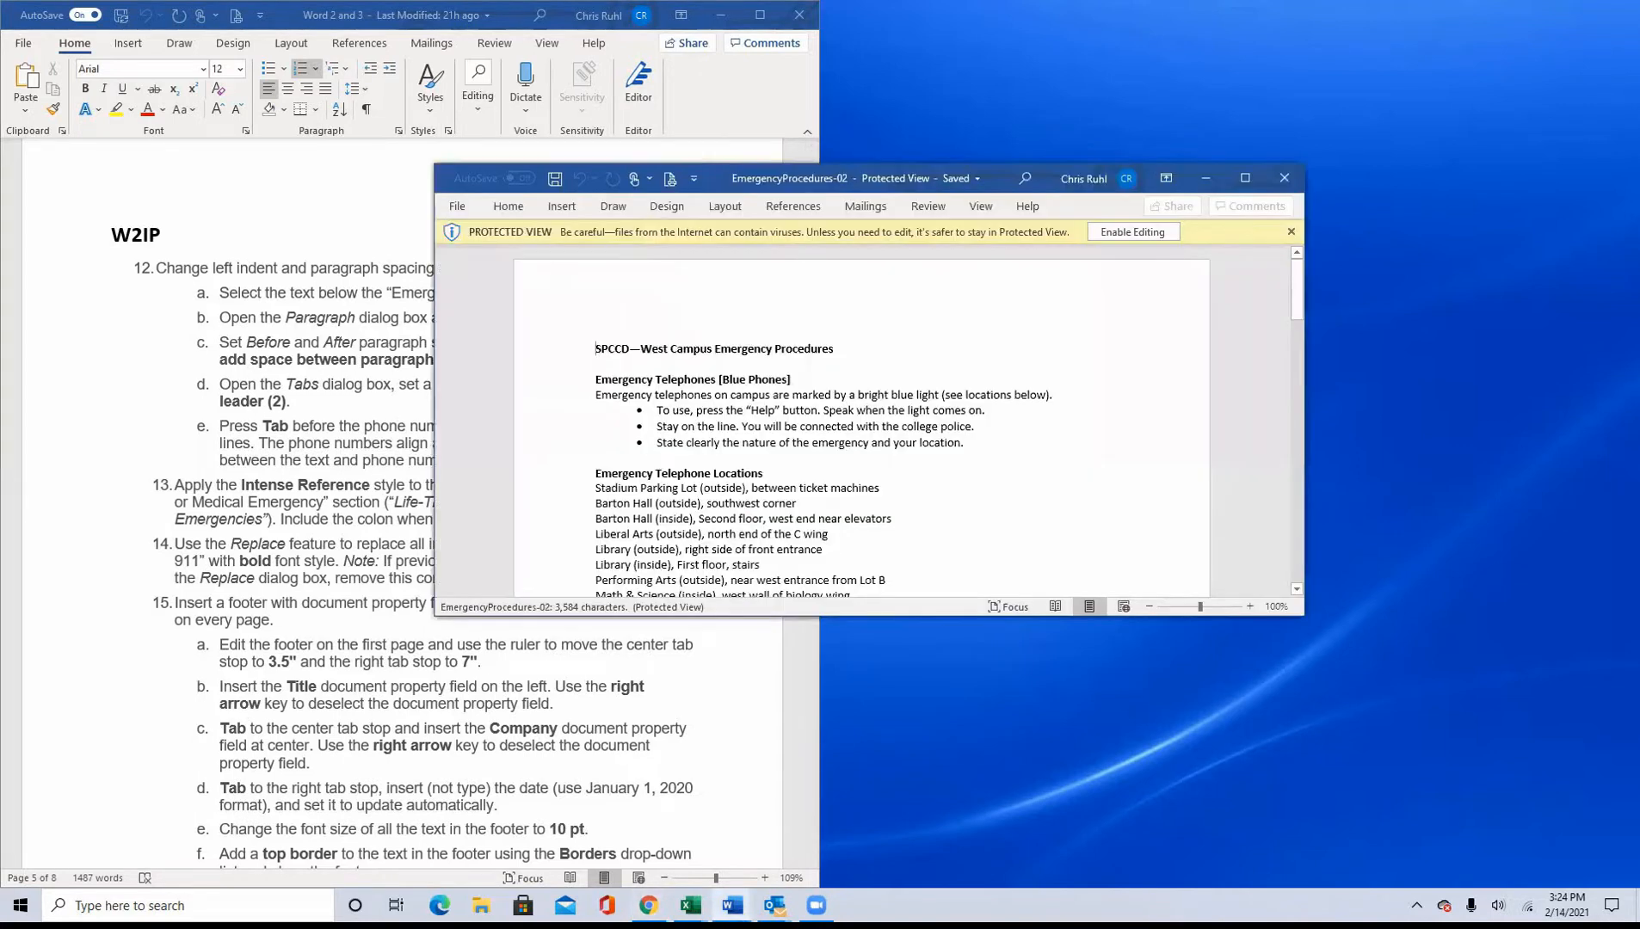
Step: Enable editing in EmergencyProcedures-02 and place its window beside the instructions
{"action": "left_click", "coordinate": [1121, 232]}
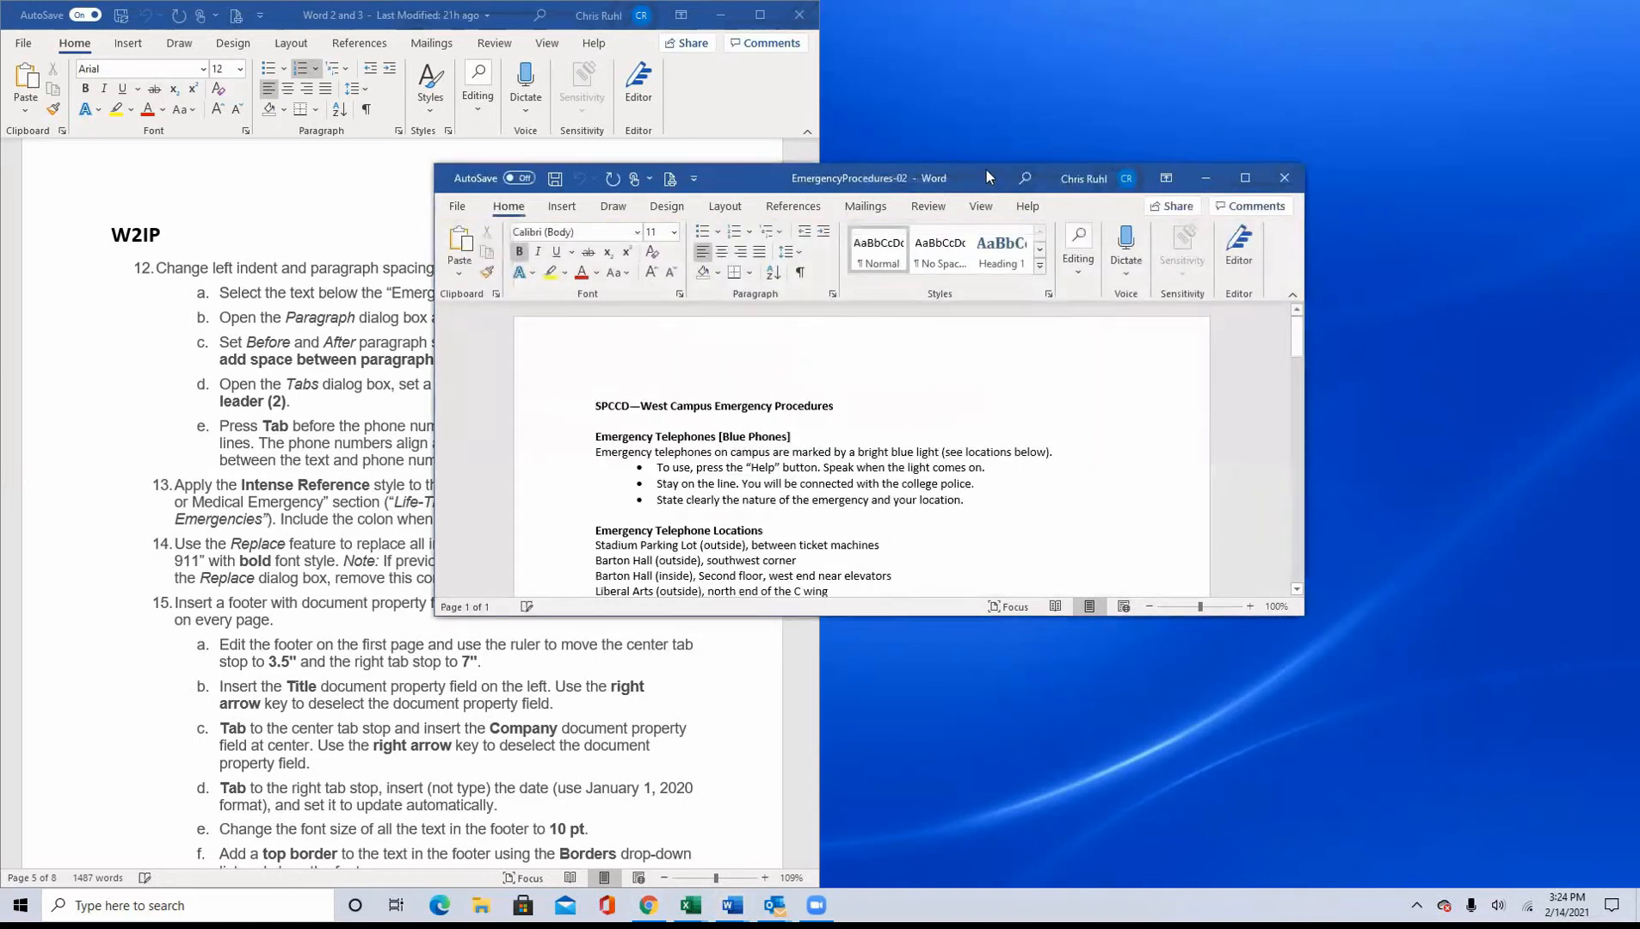
{"action": "left_click_drag", "start_coordinate": [987, 169], "coordinate": [1375, 16]}
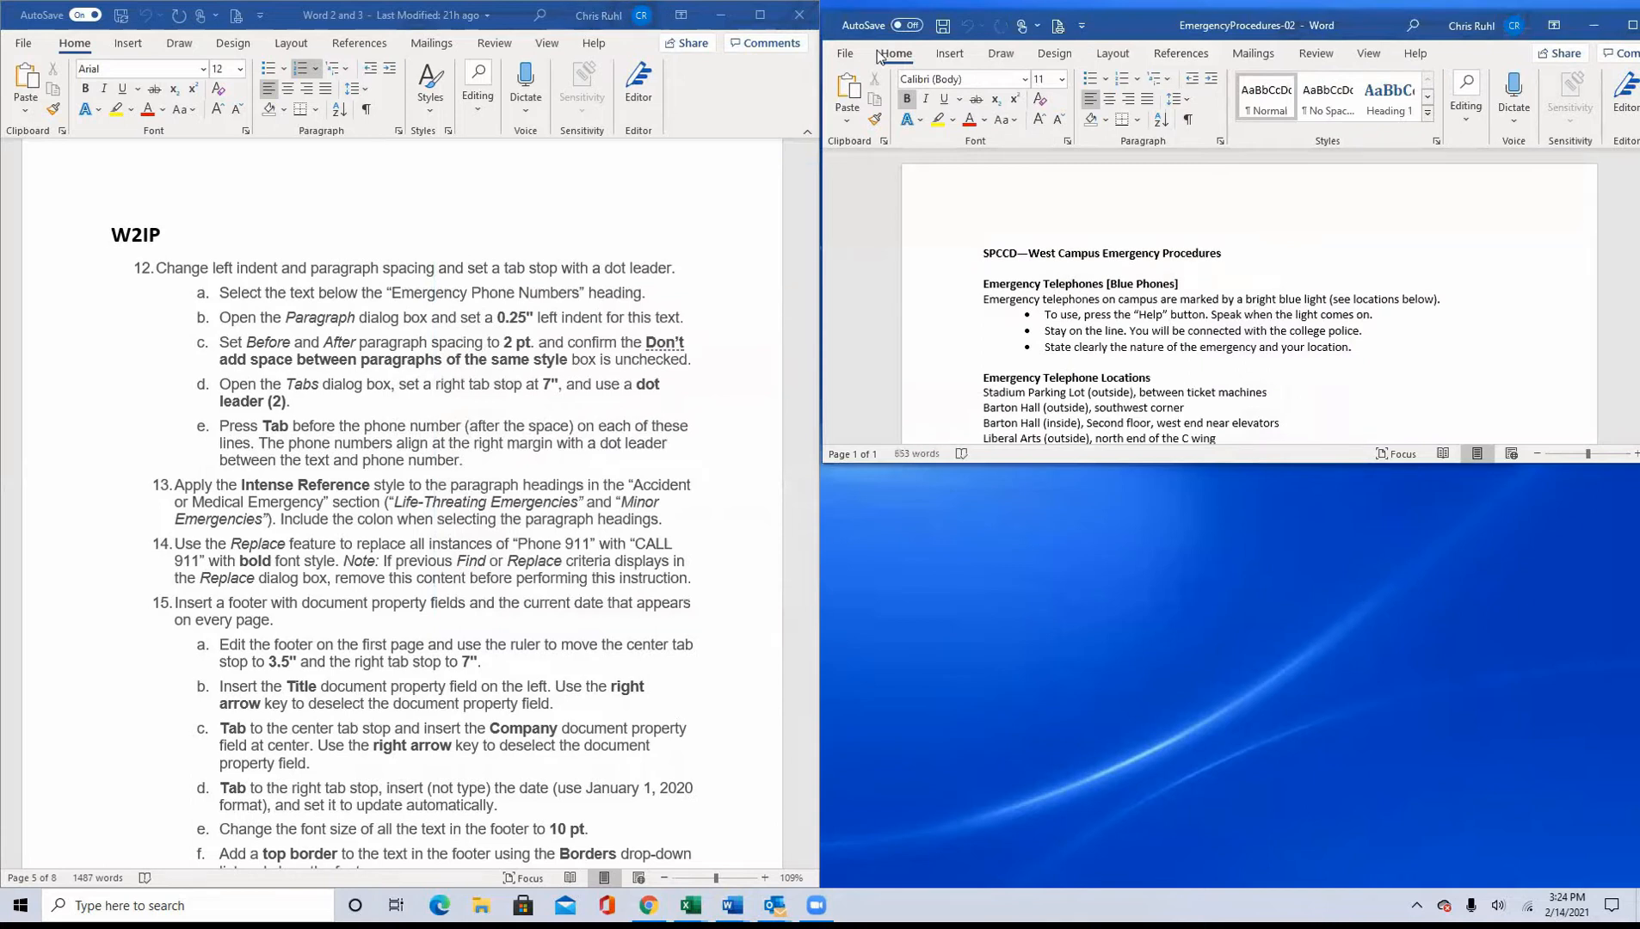
Step: Snap the instructions document and EmergencyProcedures-02 side by side so that each fills half the screen
{"action": "left_click_drag", "start_coordinate": [516, 15], "coordinate": [2, 249]}
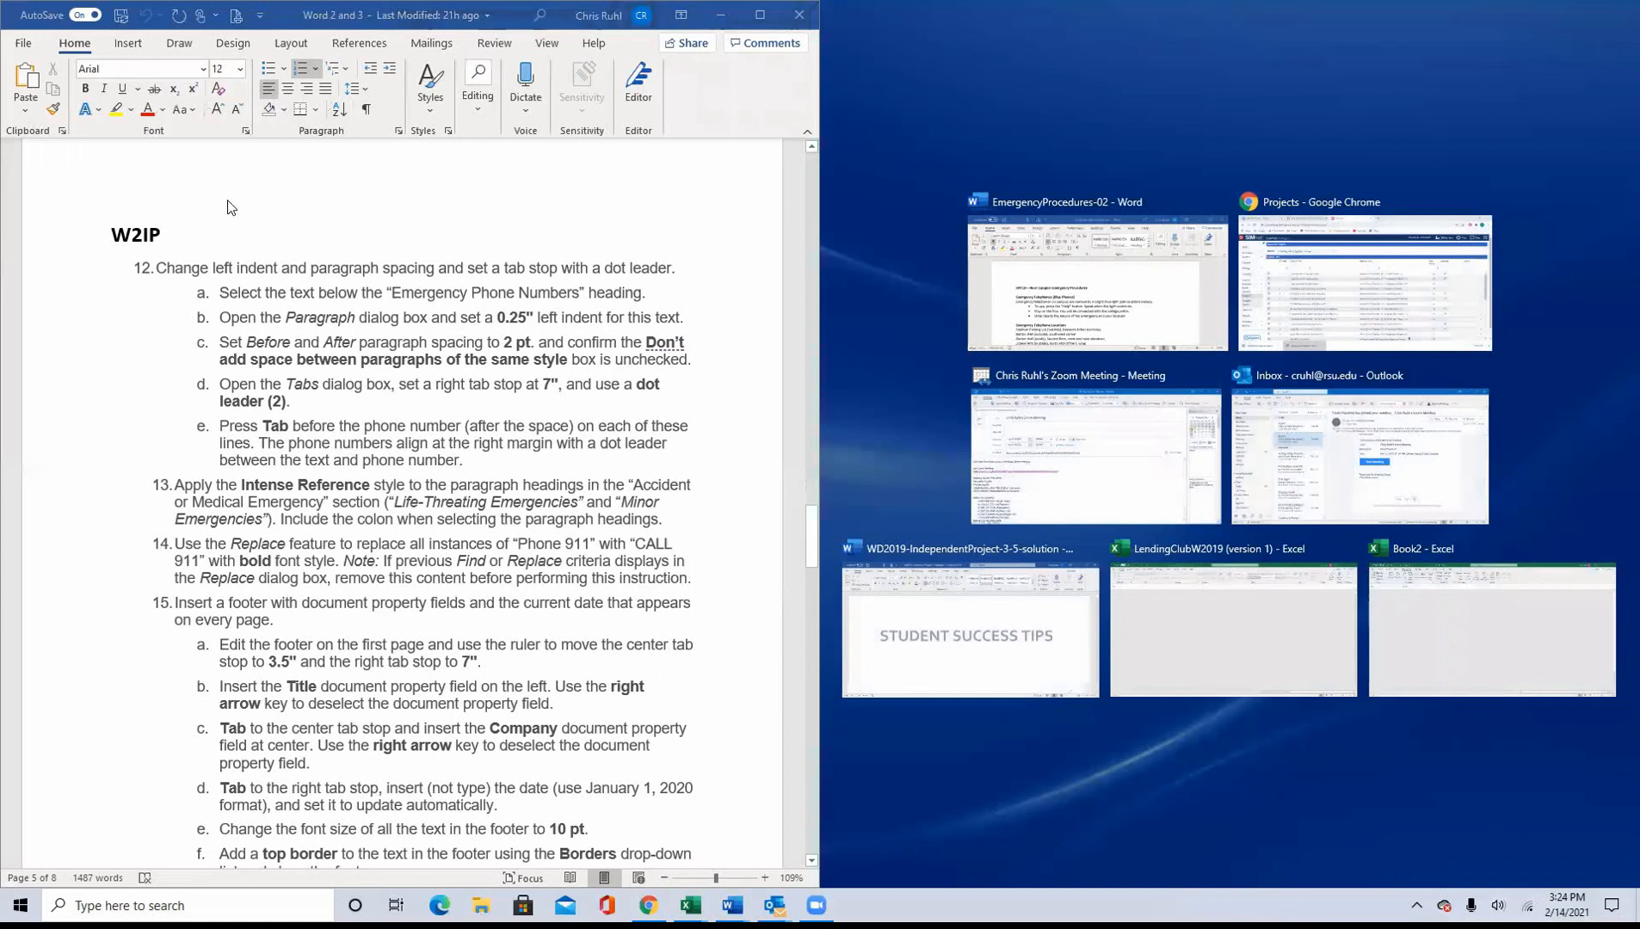
{"action": "left_click", "coordinate": [1169, 284]}
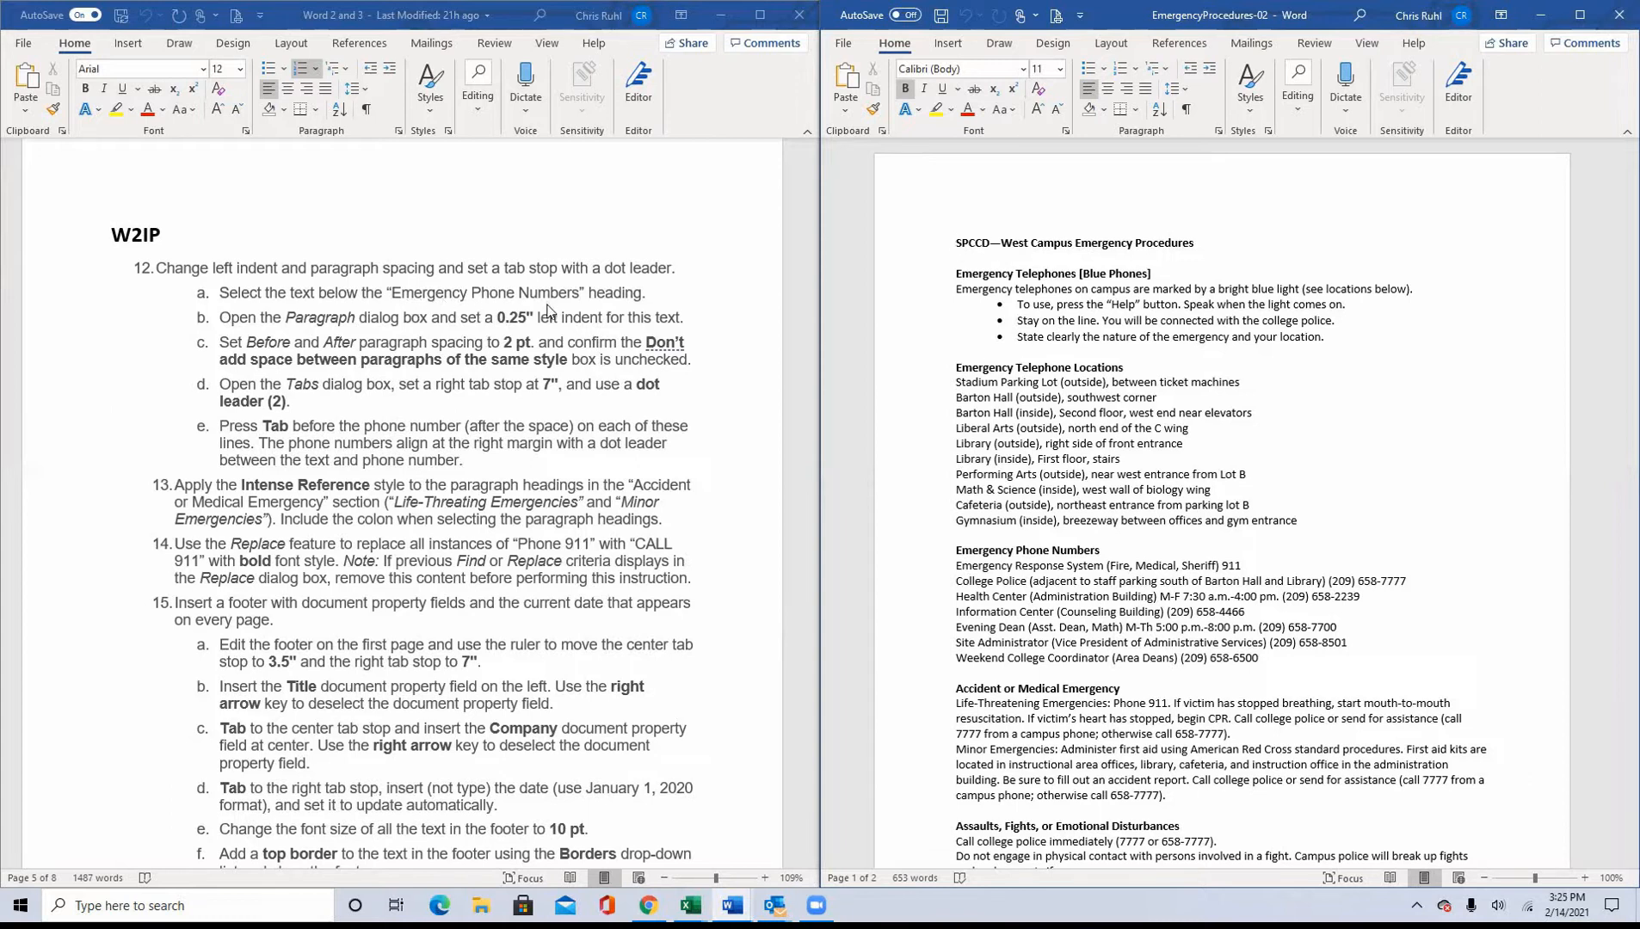
Step: Select all lines below the "Emergency Phone Numbers" heading and enter a 0.25-inch left indent in their paragraph settings
{"action": "scroll", "coordinate": [1130, 395], "scroll_direction": "down", "scroll_amount": 5}
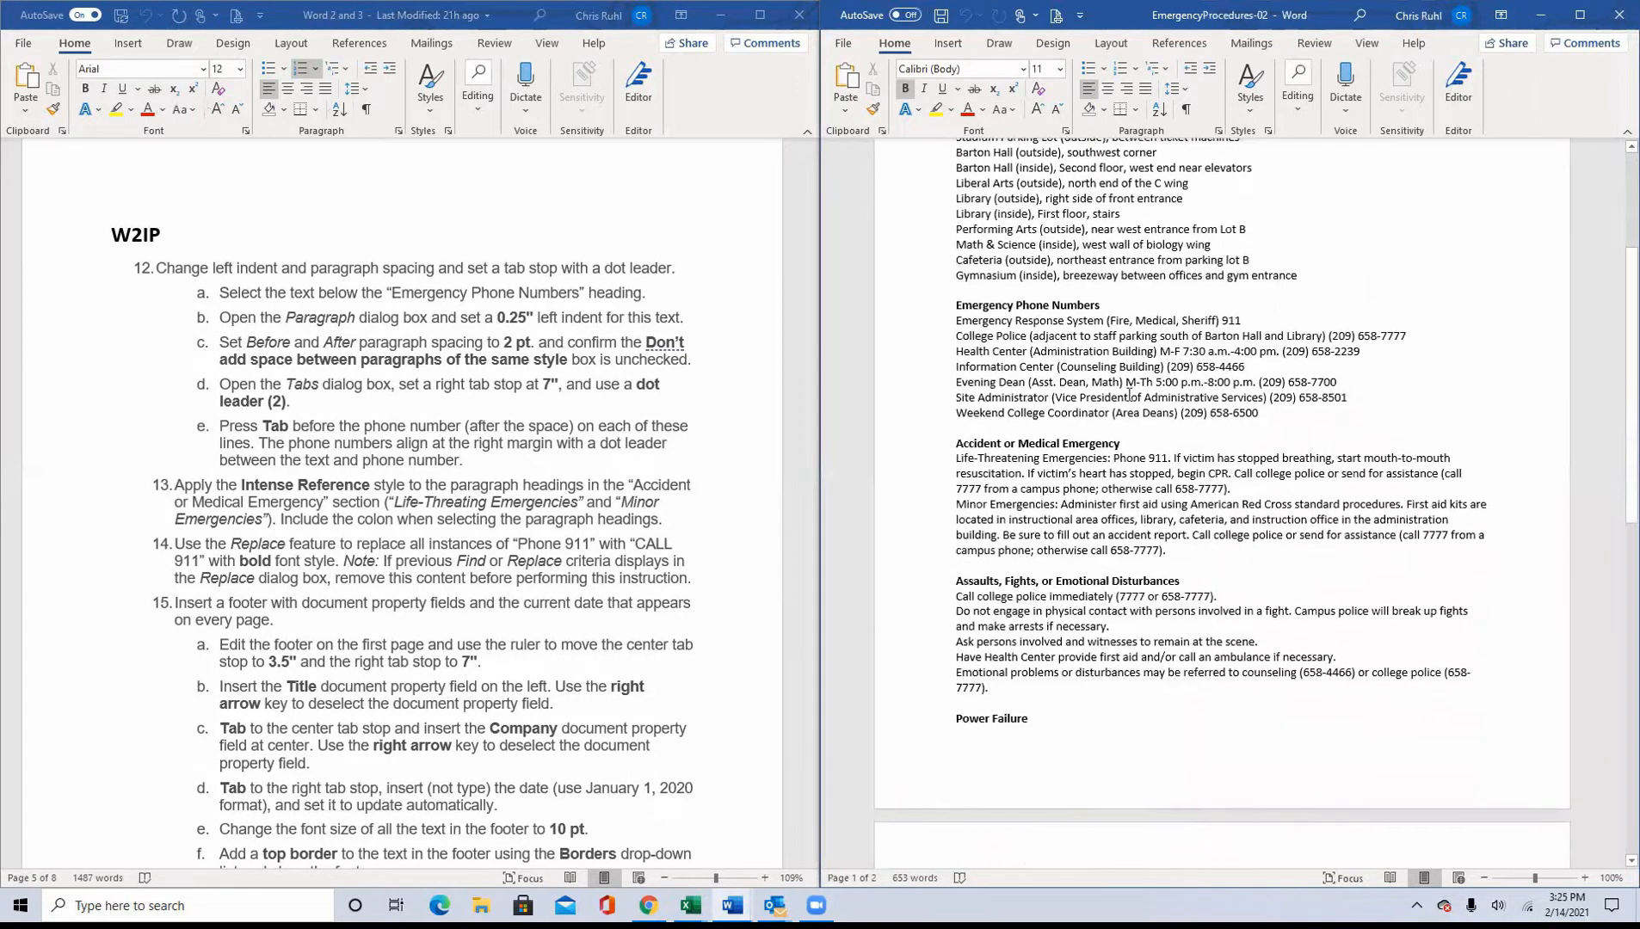
{"action": "left_click_drag", "start_coordinate": [953, 319], "coordinate": [1382, 419]}
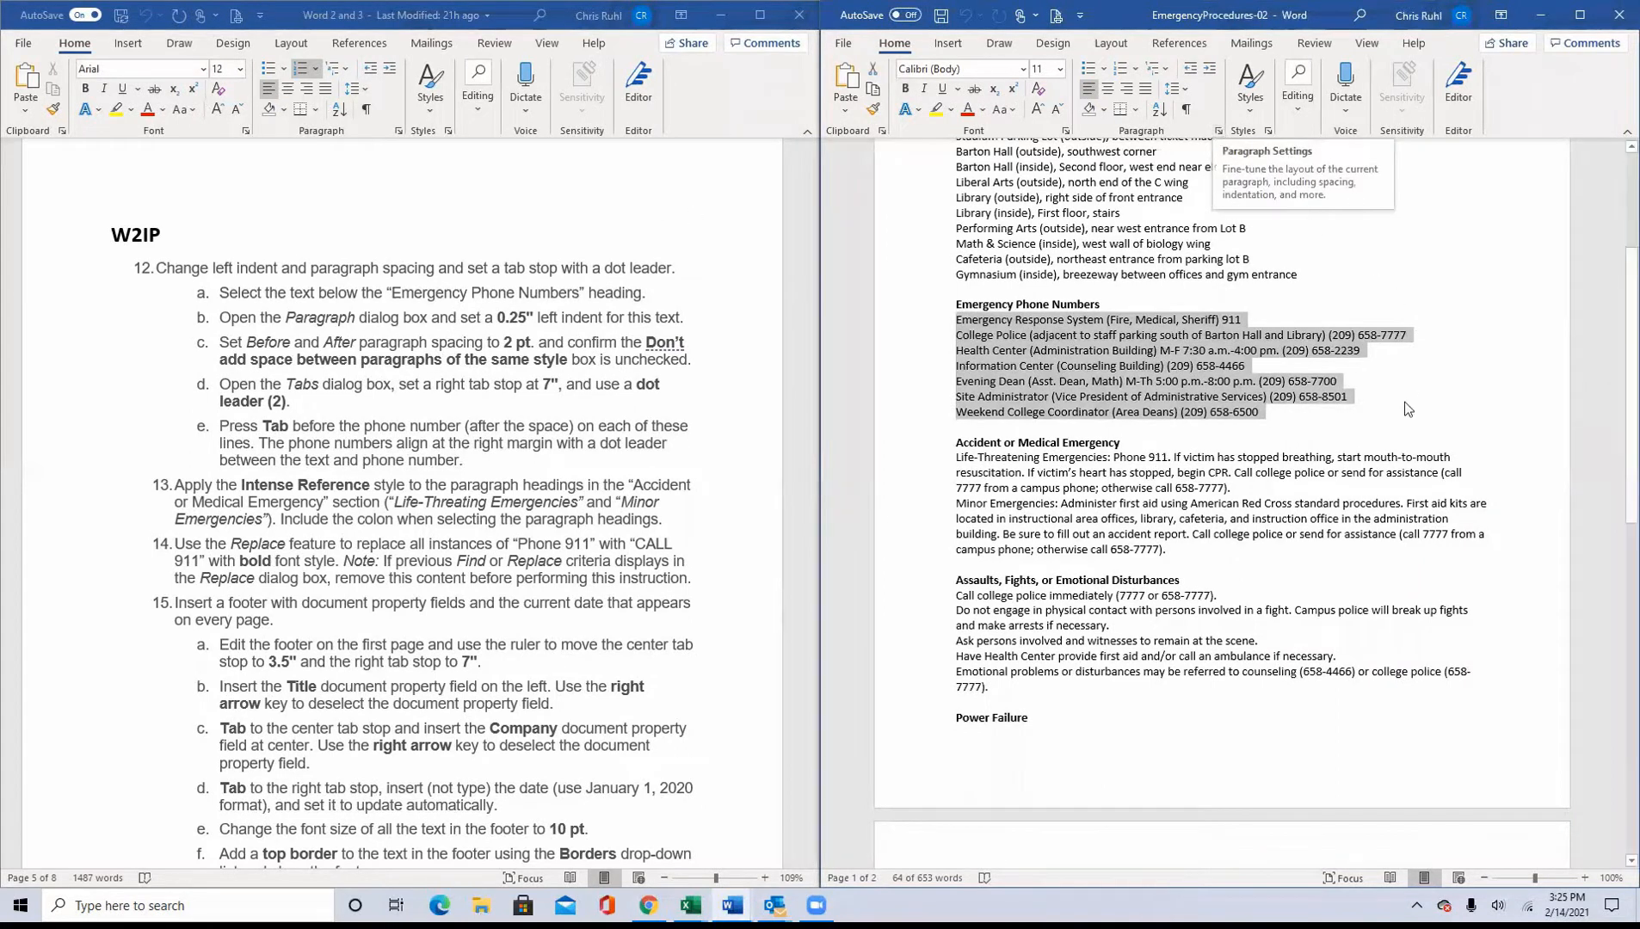
{"action": "scroll", "coordinate": [1404, 404], "scroll_direction": "up", "scroll_amount": 5}
{"action": "scroll", "coordinate": [1404, 405], "scroll_direction": "up", "scroll_amount": 1}
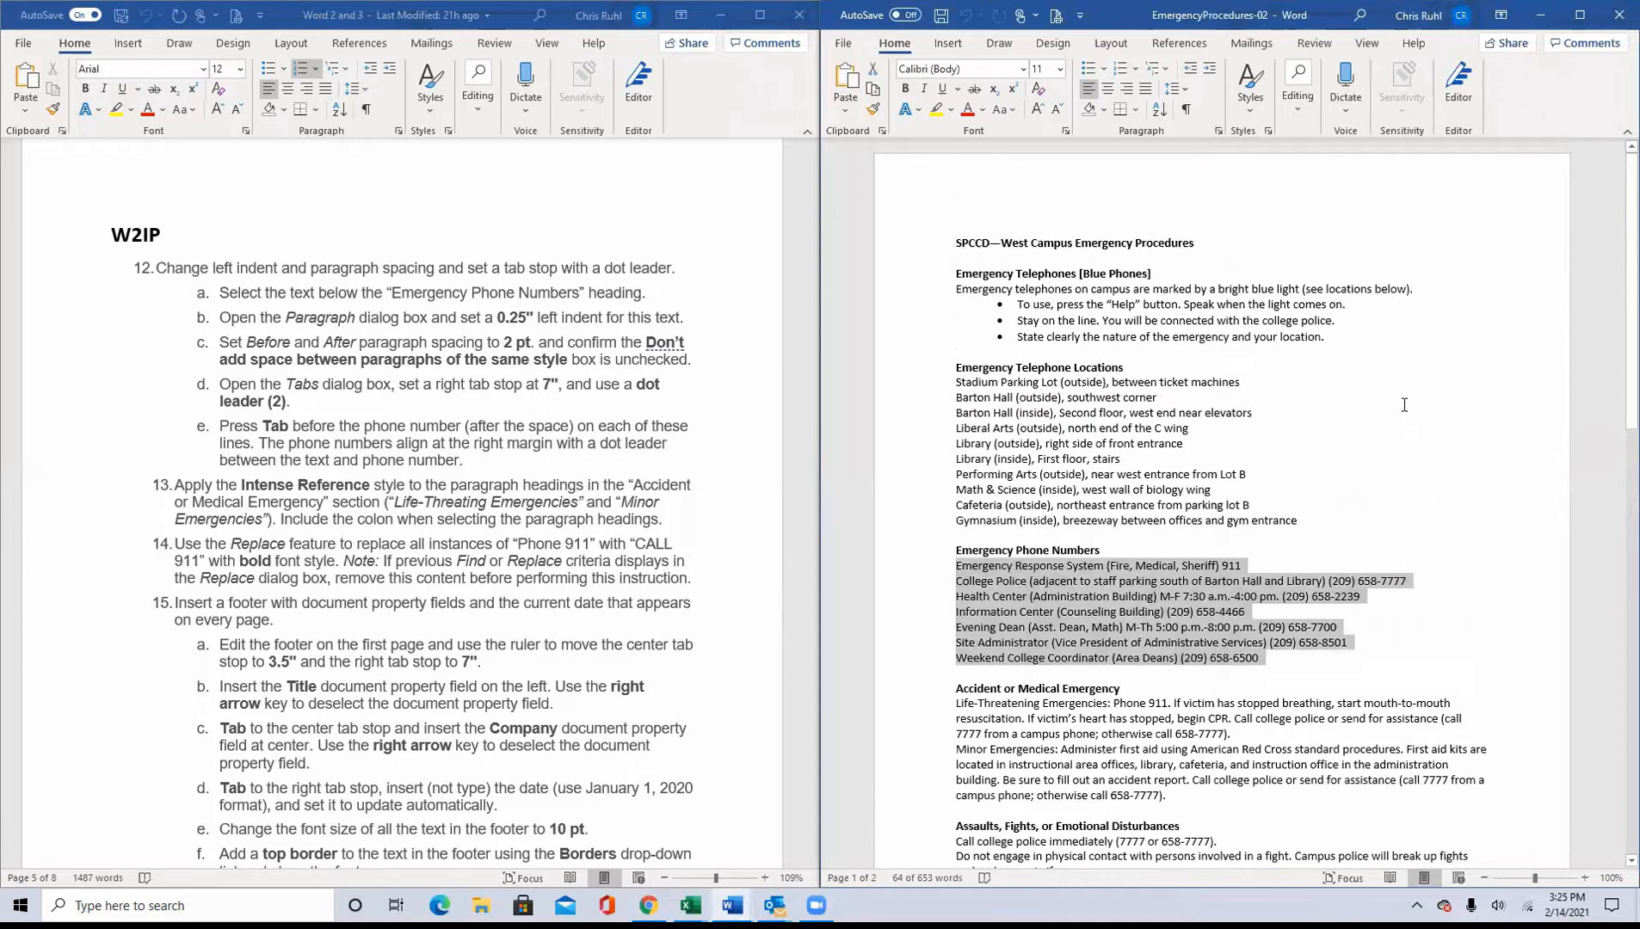
{"action": "left_click", "coordinate": [1218, 131]}
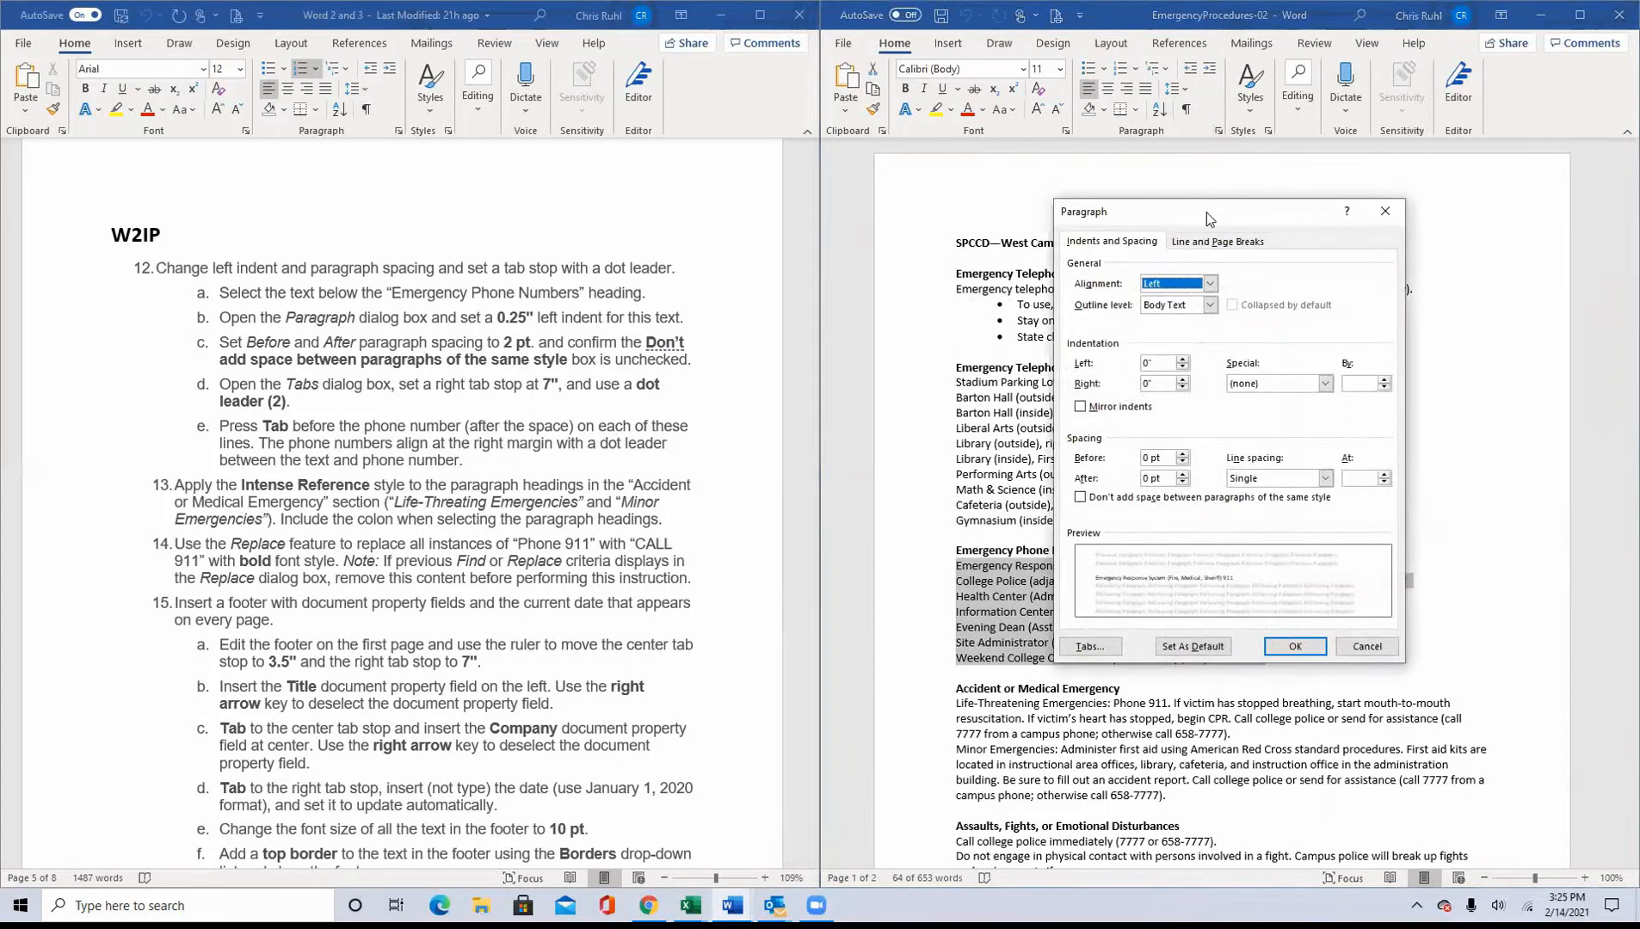
{"action": "left_click_drag", "start_coordinate": [1207, 213], "coordinate": [1203, 118]}
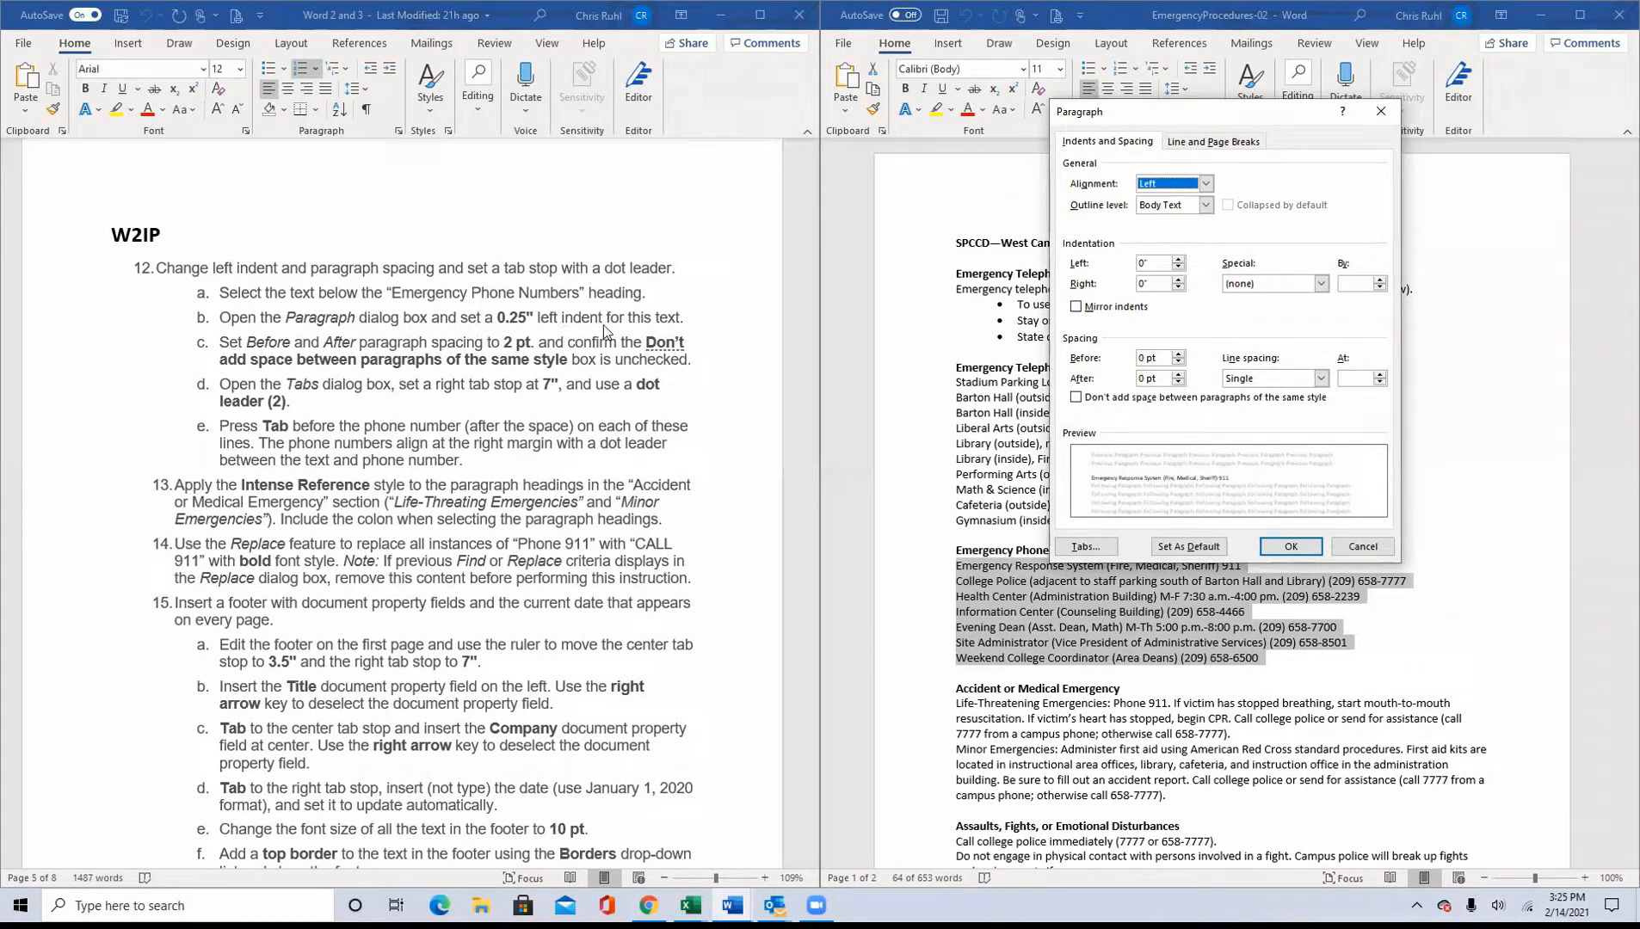
{"action": "left_click_drag", "start_coordinate": [1158, 262], "coordinate": [1054, 251]}
{"action": "type", "text": ".25"}
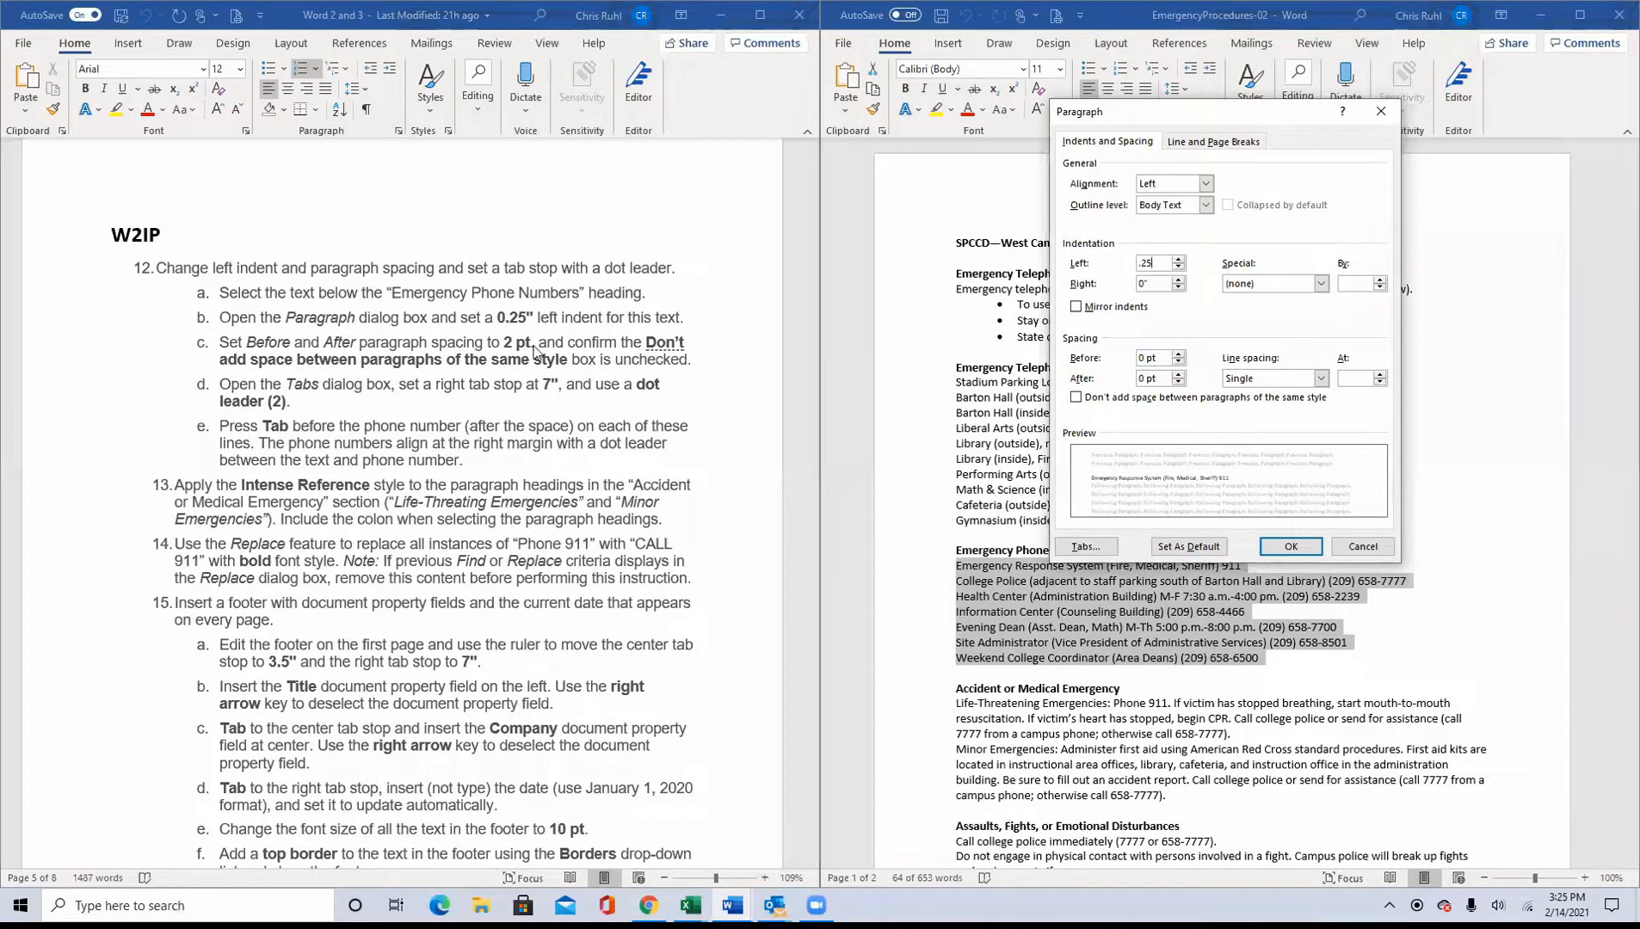
Step: Set the paragraph spacing before and after to 2 pt, leaving "Don't add space between paragraphs of the same style" unchecked
{"action": "left_click", "coordinate": [1177, 354]}
{"action": "left_click", "coordinate": [1178, 354]}
{"action": "left_click", "coordinate": [1177, 362]}
{"action": "left_click", "coordinate": [1178, 362]}
{"action": "type", "text": "2"}
{"action": "key", "text": "Tab"}
{"action": "type", "text": "2"}
{"action": "left_click", "coordinate": [1077, 398]}
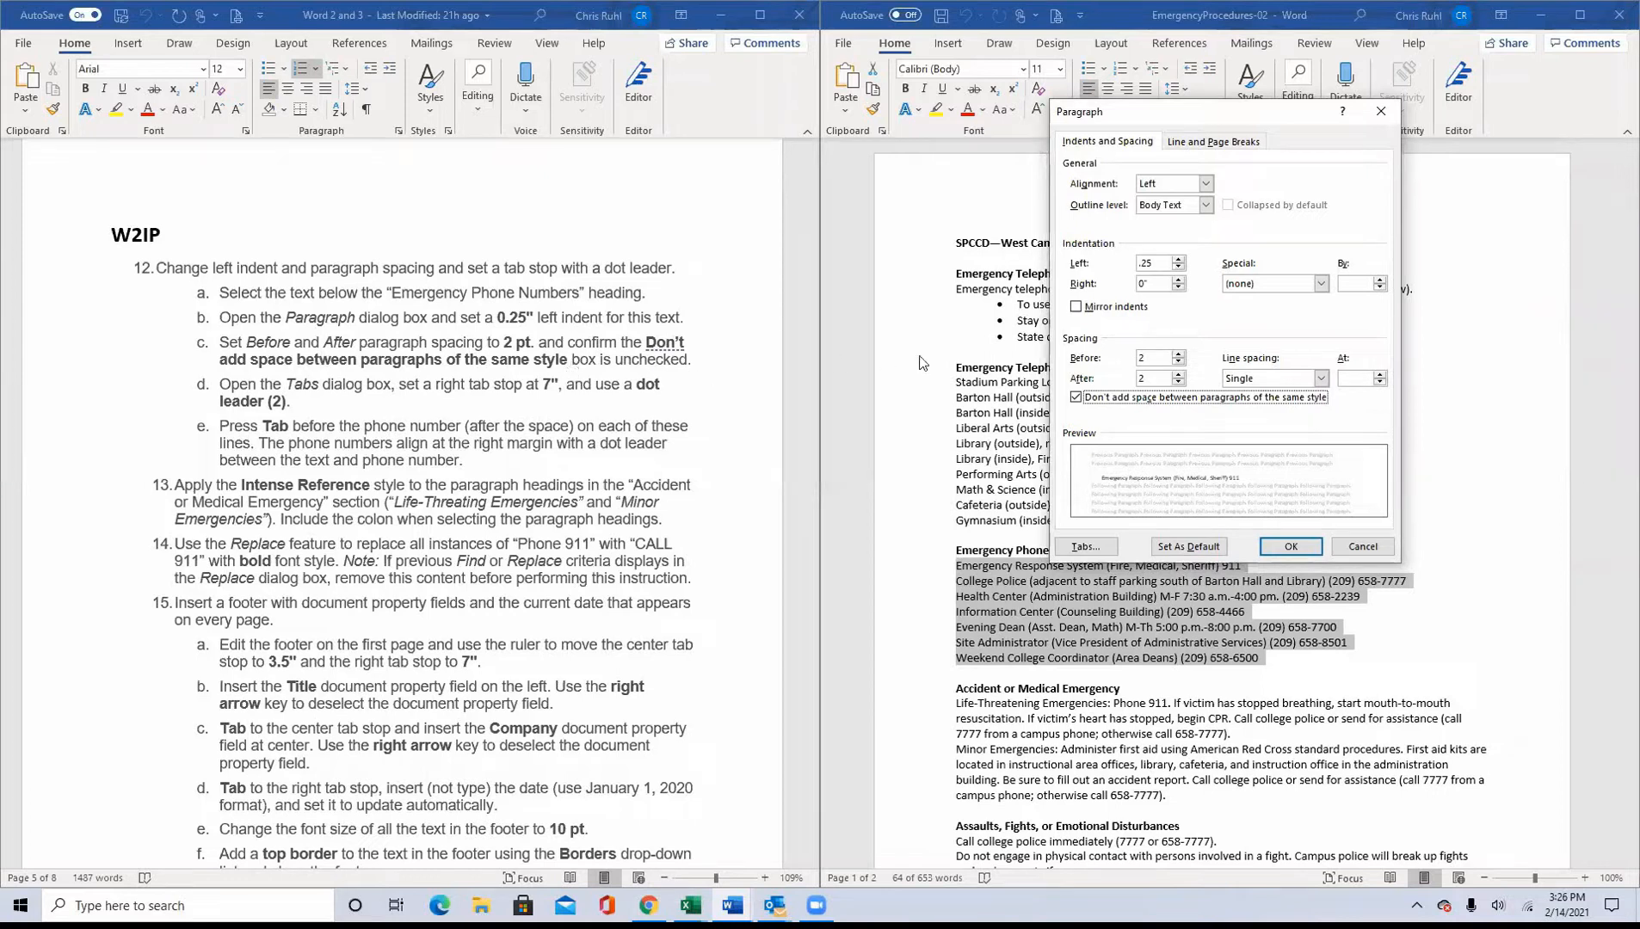
{"action": "left_click", "coordinate": [1075, 399]}
Step: Add a tab stop at 7 inches with dot leader 2 to the selected phone number lines and apply the settings
{"action": "left_click", "coordinate": [1085, 548]}
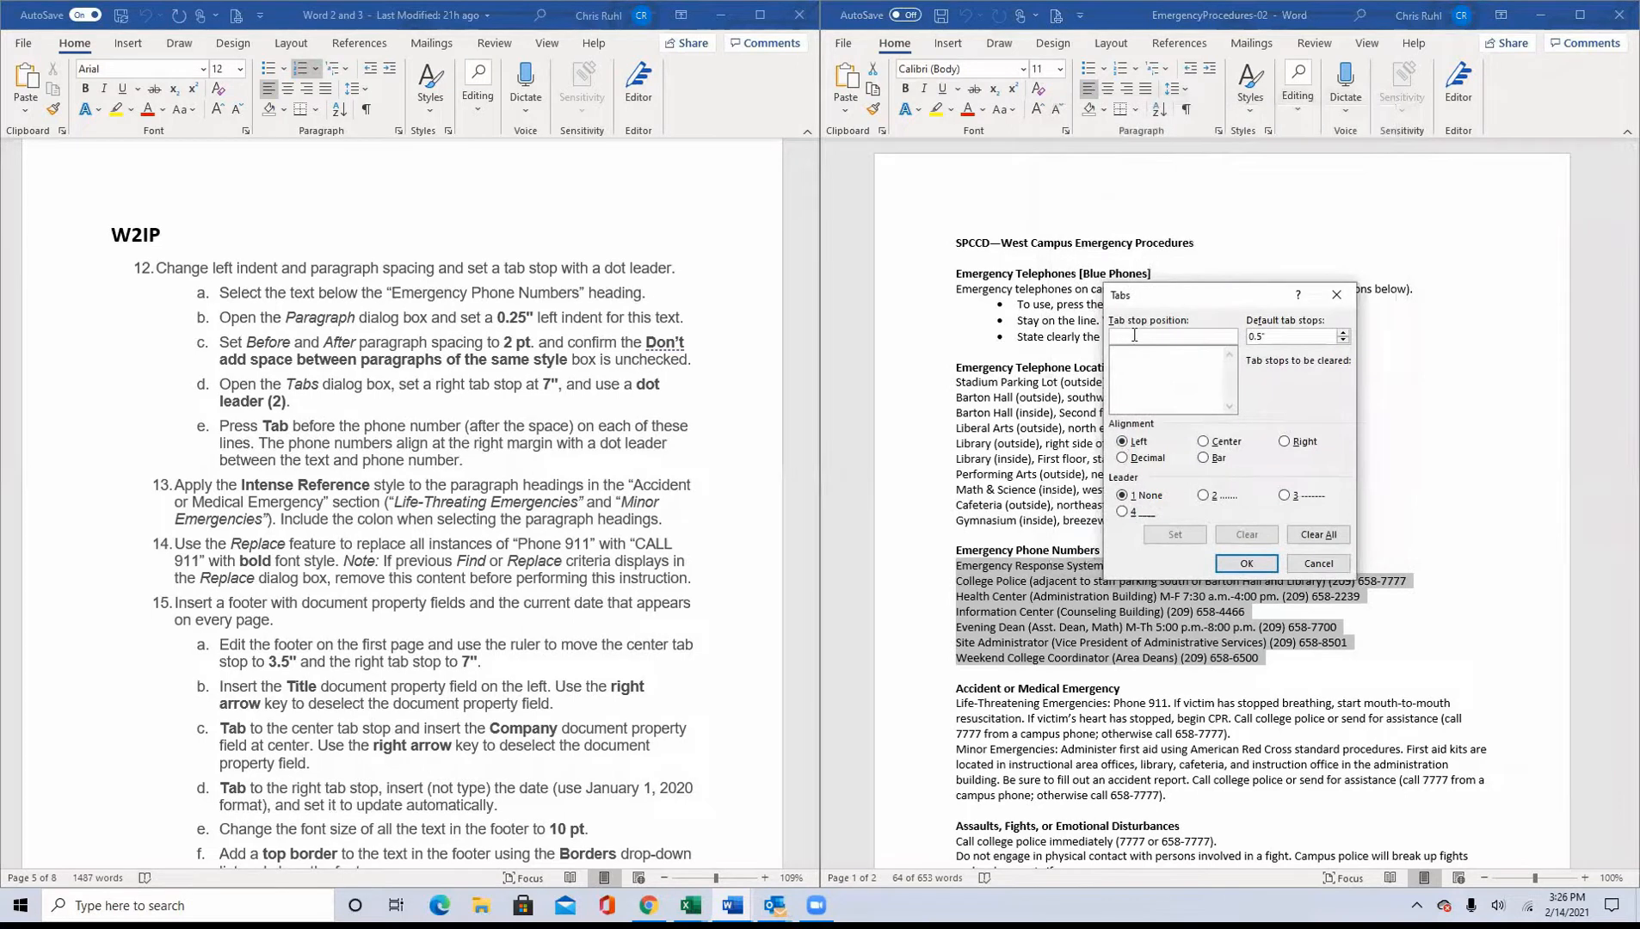
{"action": "type", "text": "7"}
{"action": "left_click", "coordinate": [1203, 495]}
{"action": "left_click", "coordinate": [1244, 565]}
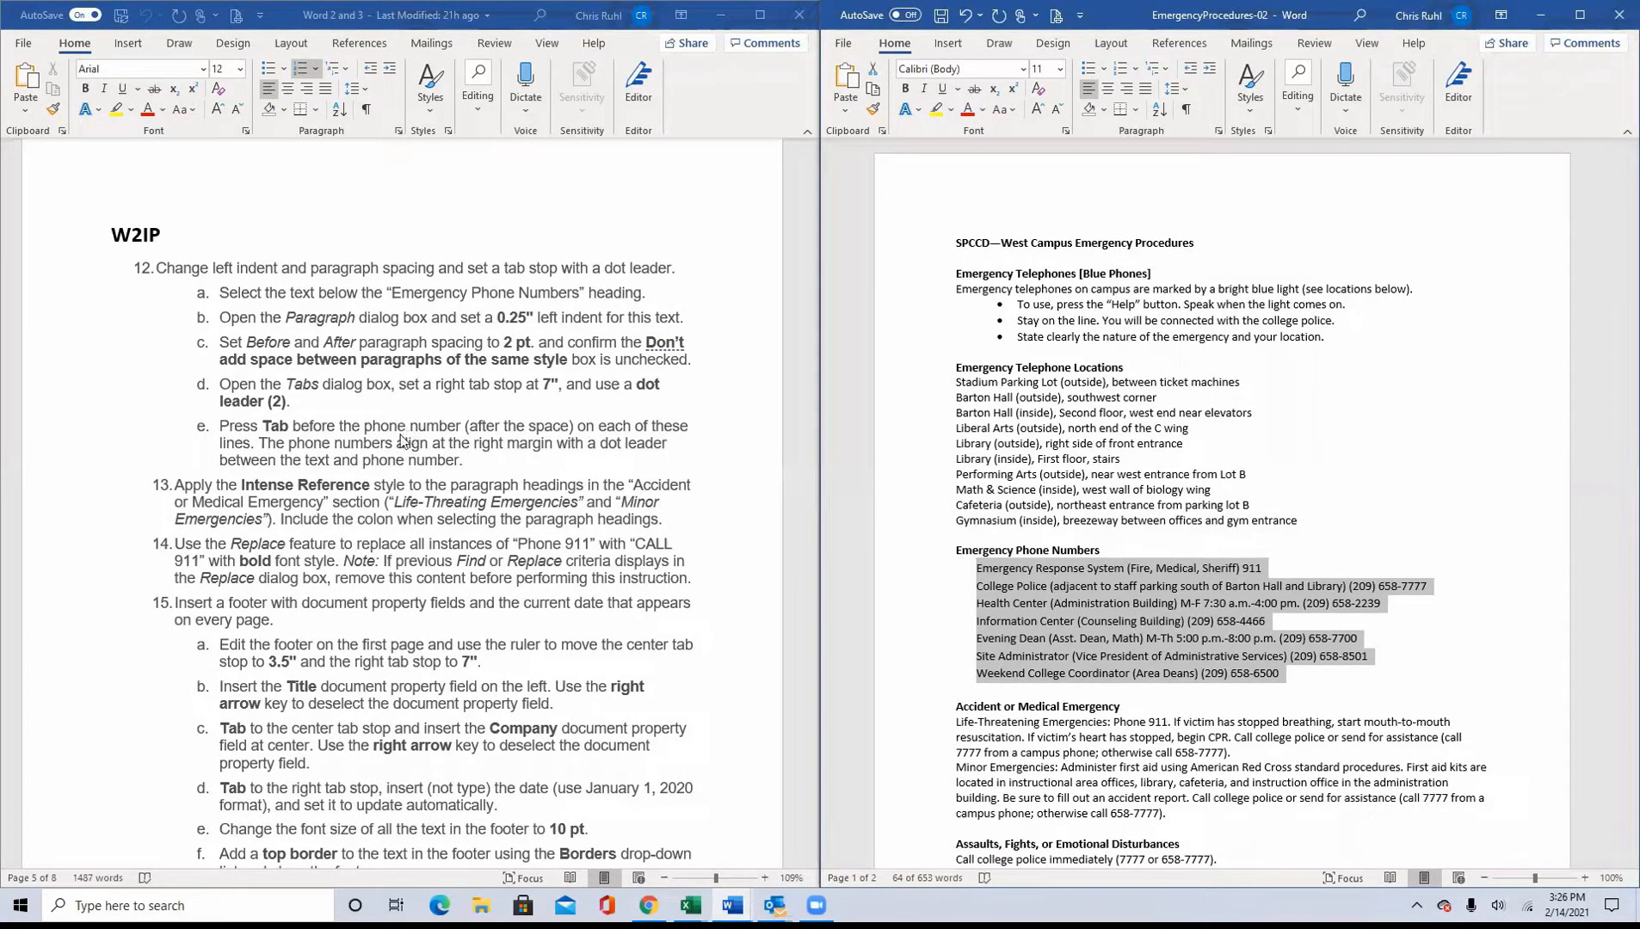
Step: Insert a tab character before the phone number on each of the seven lines below the "Emergency Phone Numbers" heading
{"action": "left_click", "coordinate": [1242, 571]}
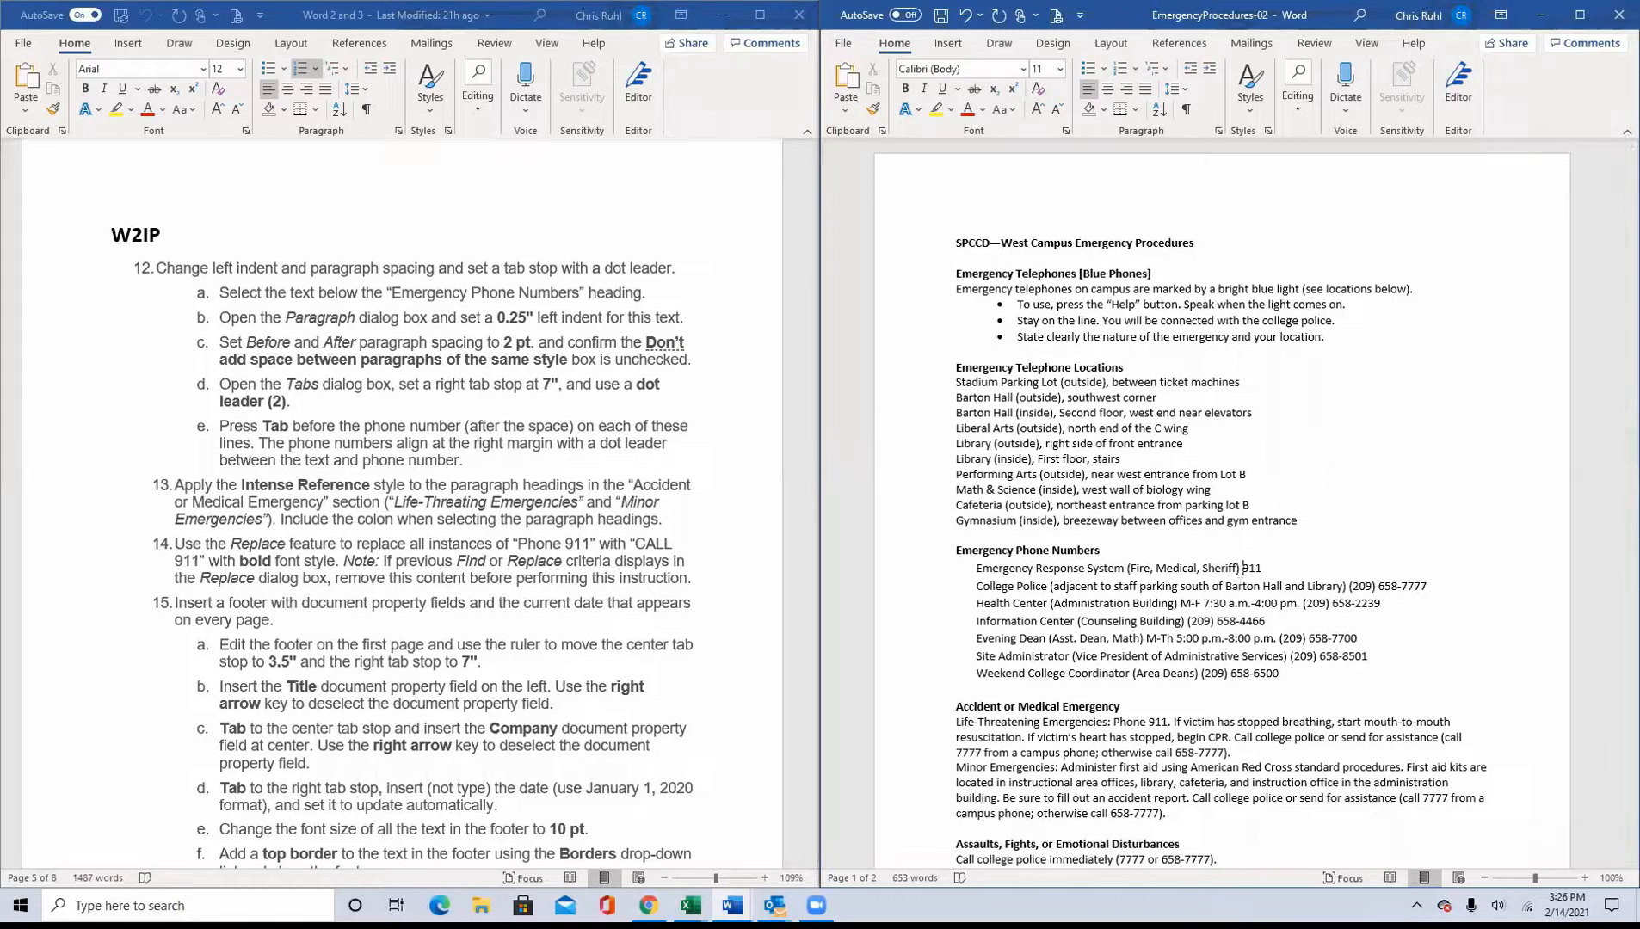
{"action": "key", "text": "Tab"}
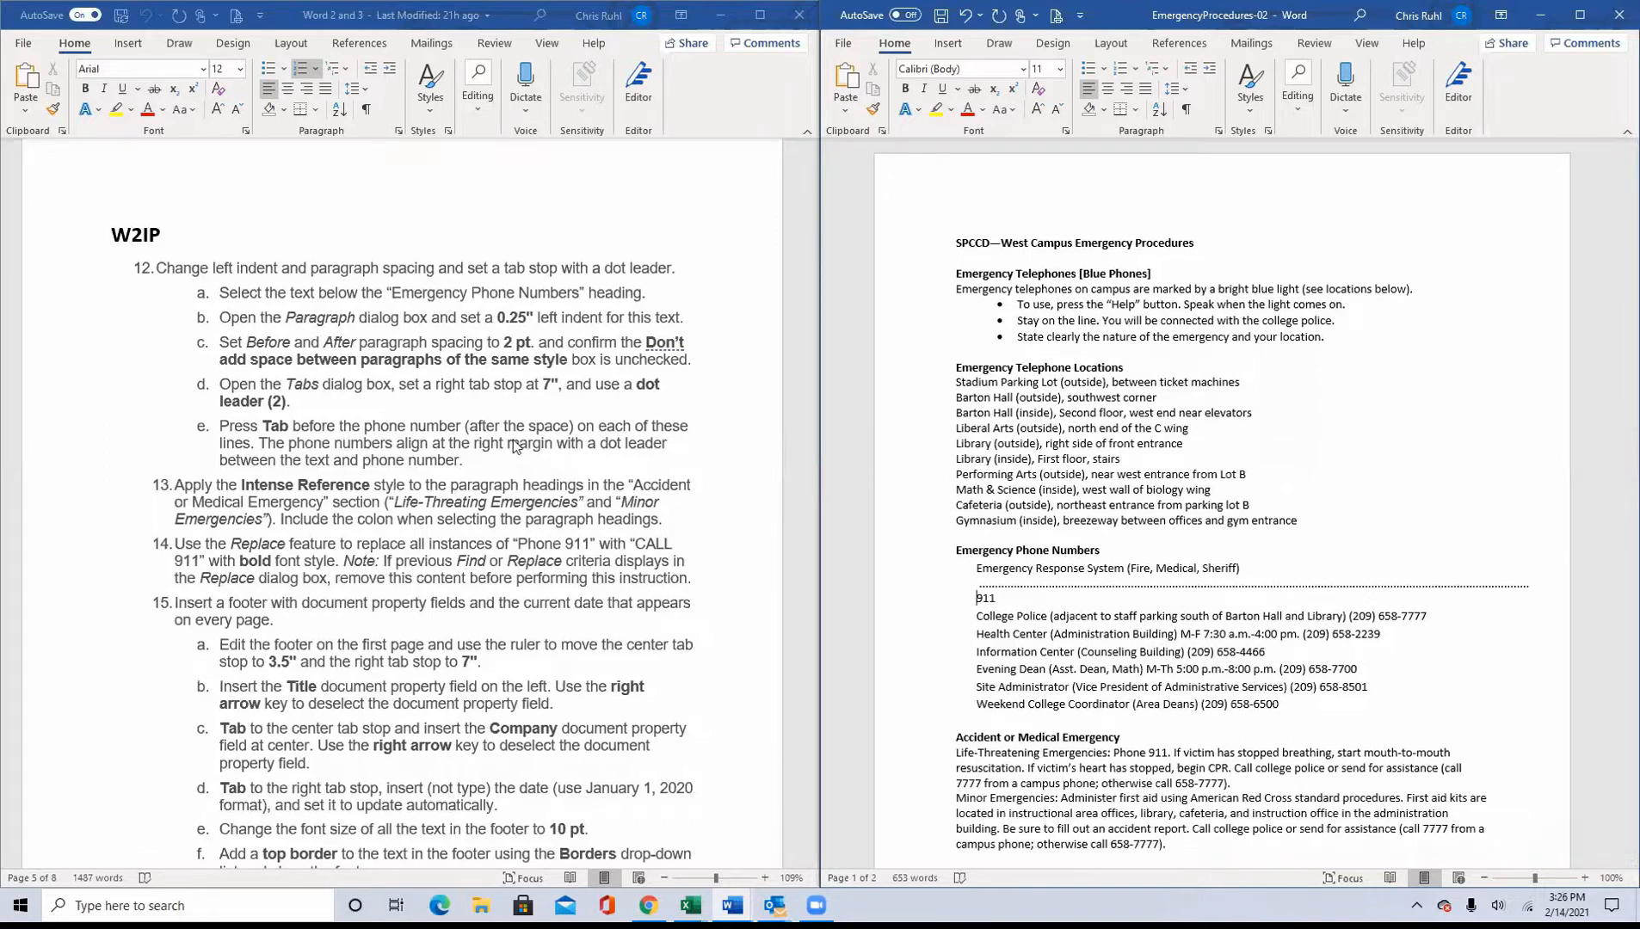
{"action": "left_click", "coordinate": [1348, 615]}
{"action": "key", "text": "Tab"}
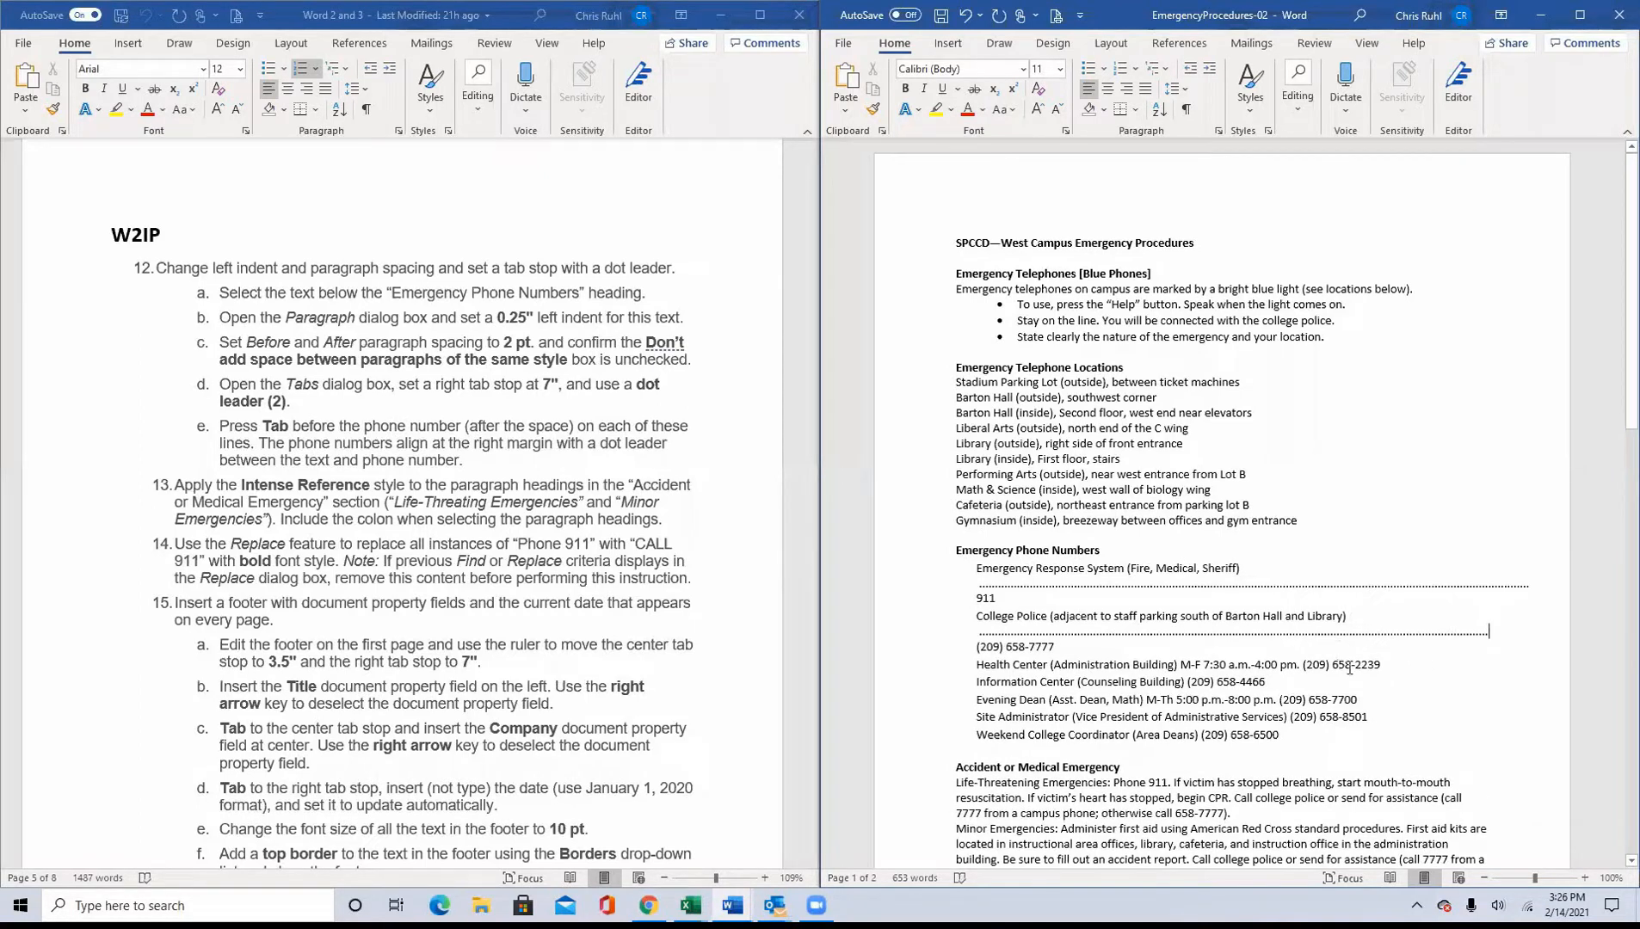
{"action": "left_click", "coordinate": [1302, 664]}
{"action": "key", "text": "Tab"}
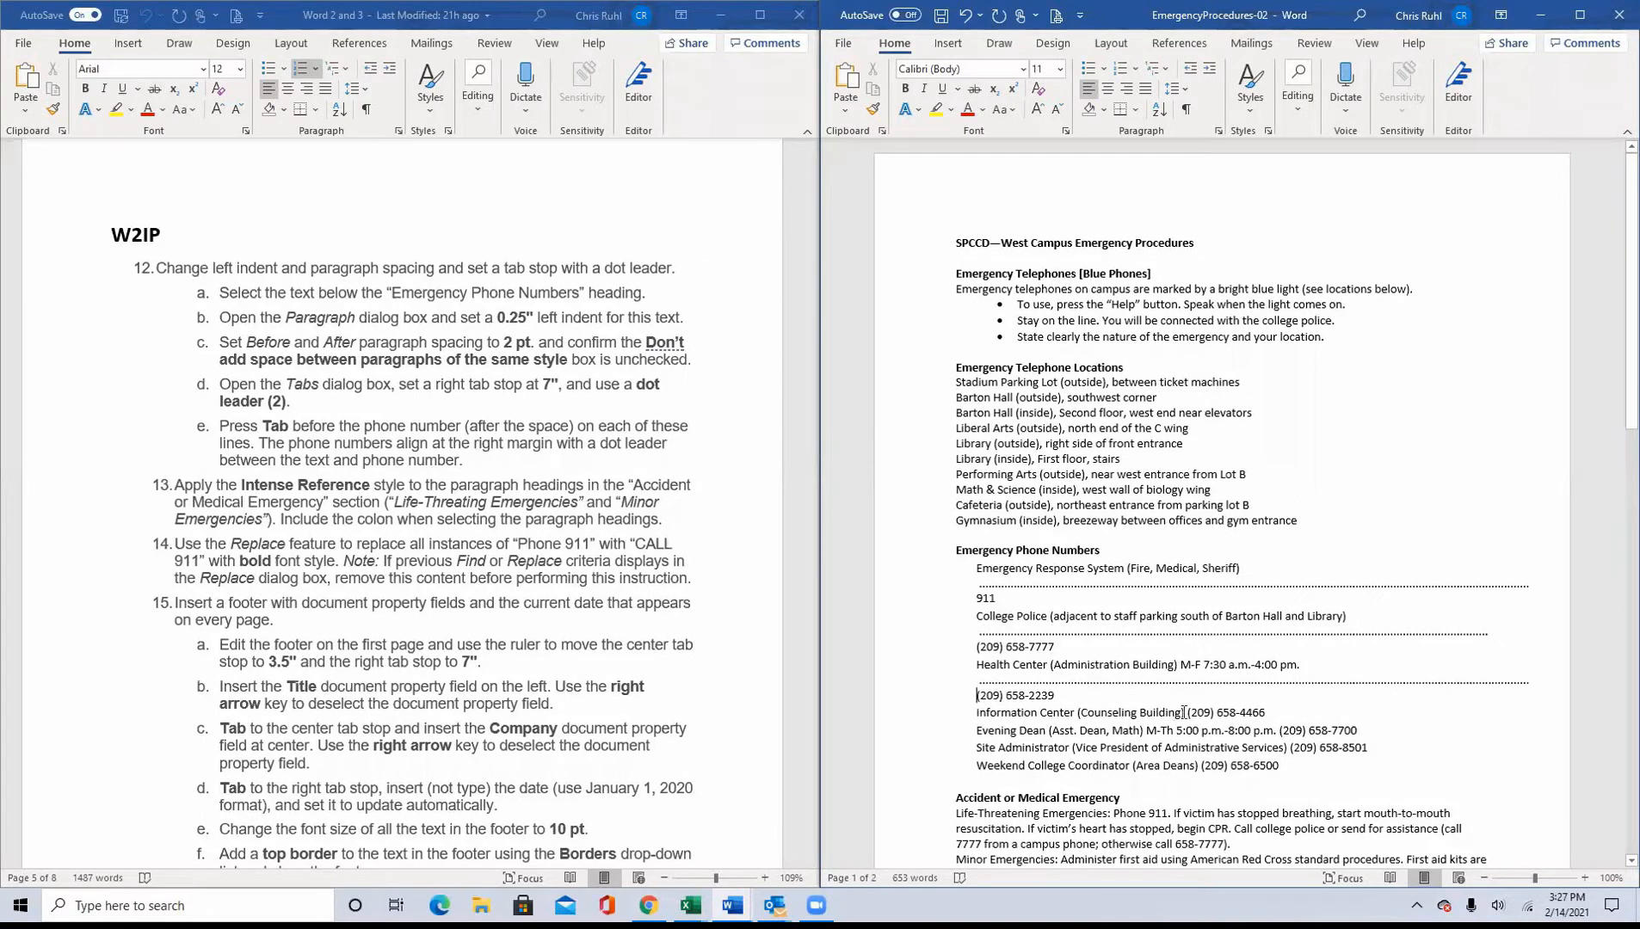
{"action": "left_click", "coordinate": [1188, 711]}
{"action": "key", "text": "Tab"}
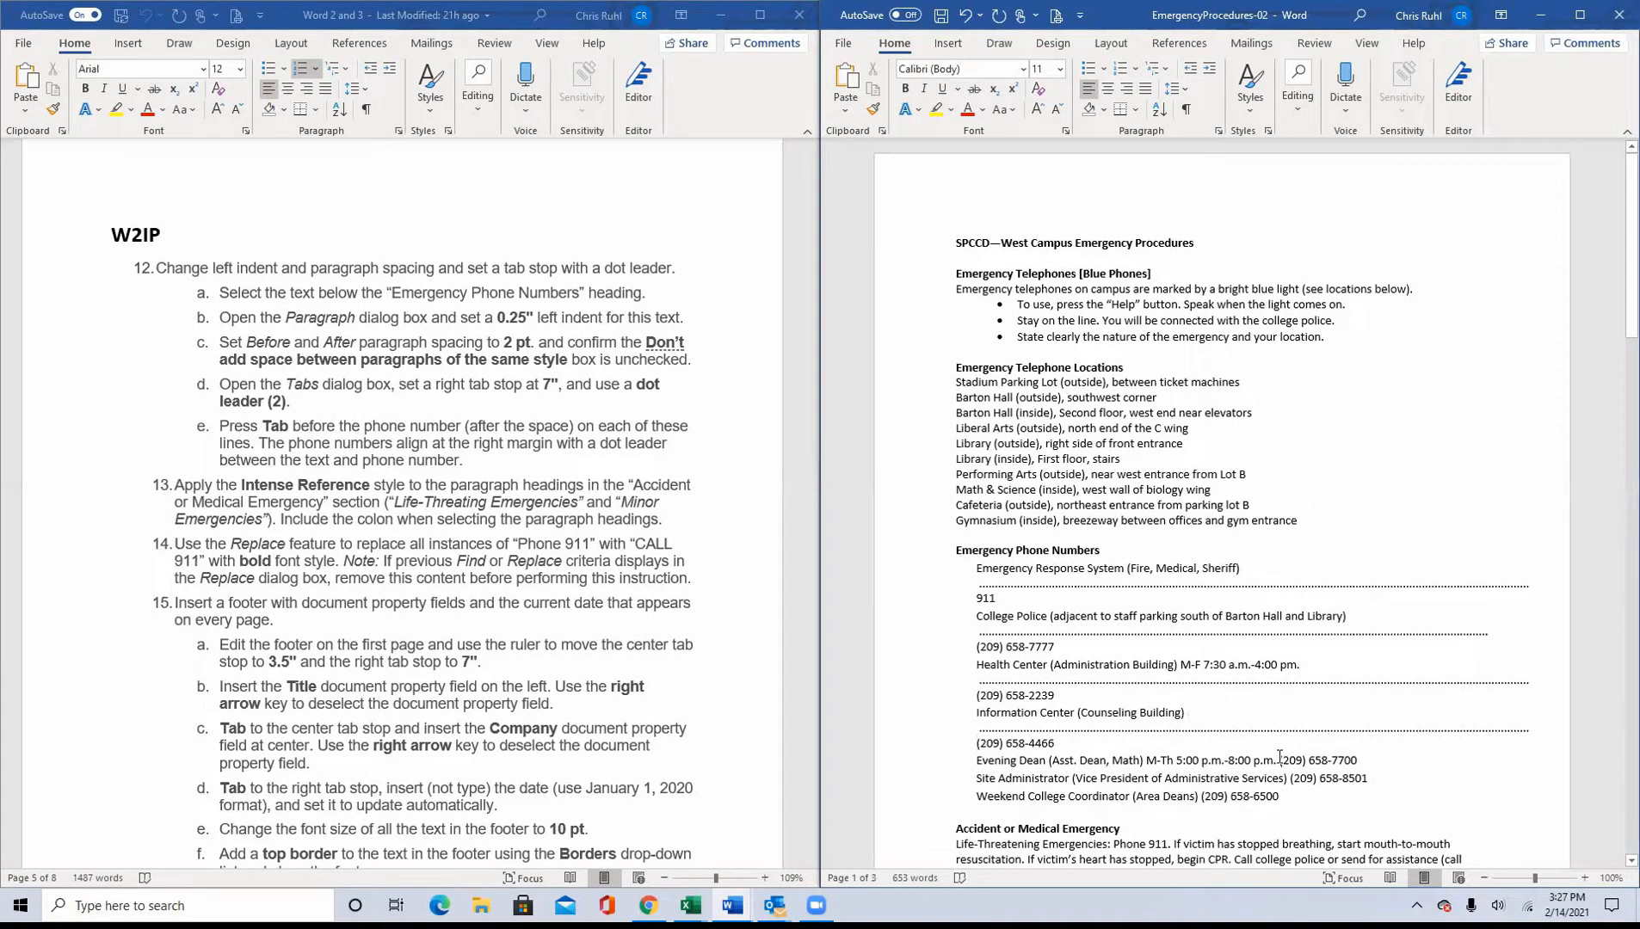
{"action": "key", "text": "Tab"}
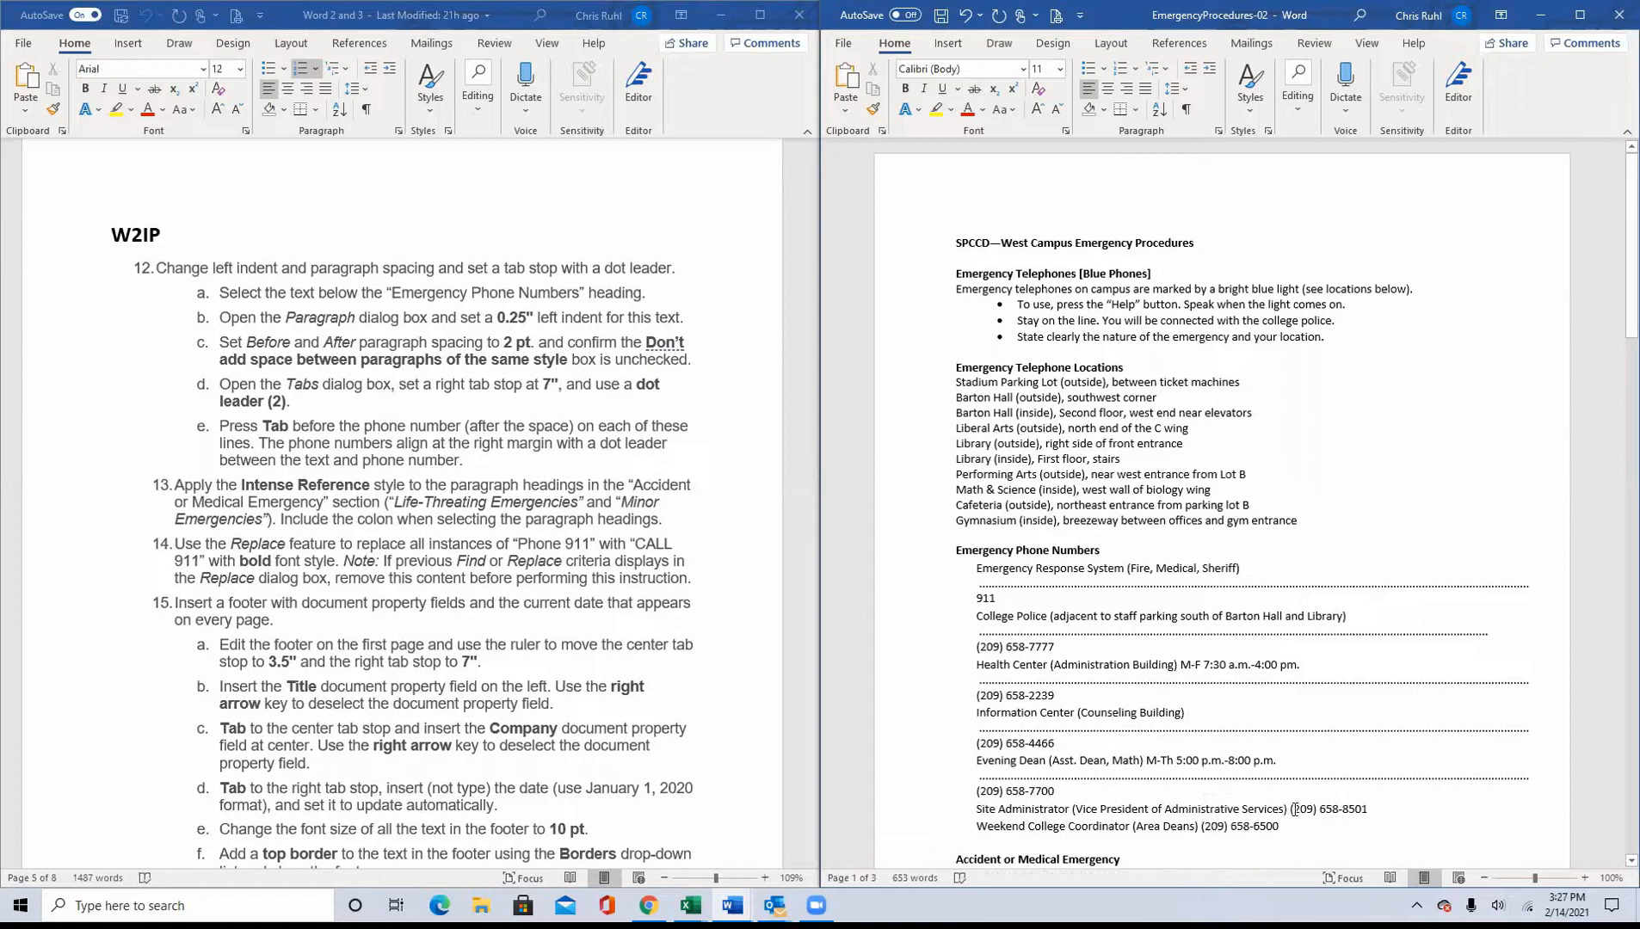
{"action": "key", "text": "Tab"}
{"action": "scroll", "coordinate": [1247, 749], "scroll_direction": "down", "scroll_amount": 3}
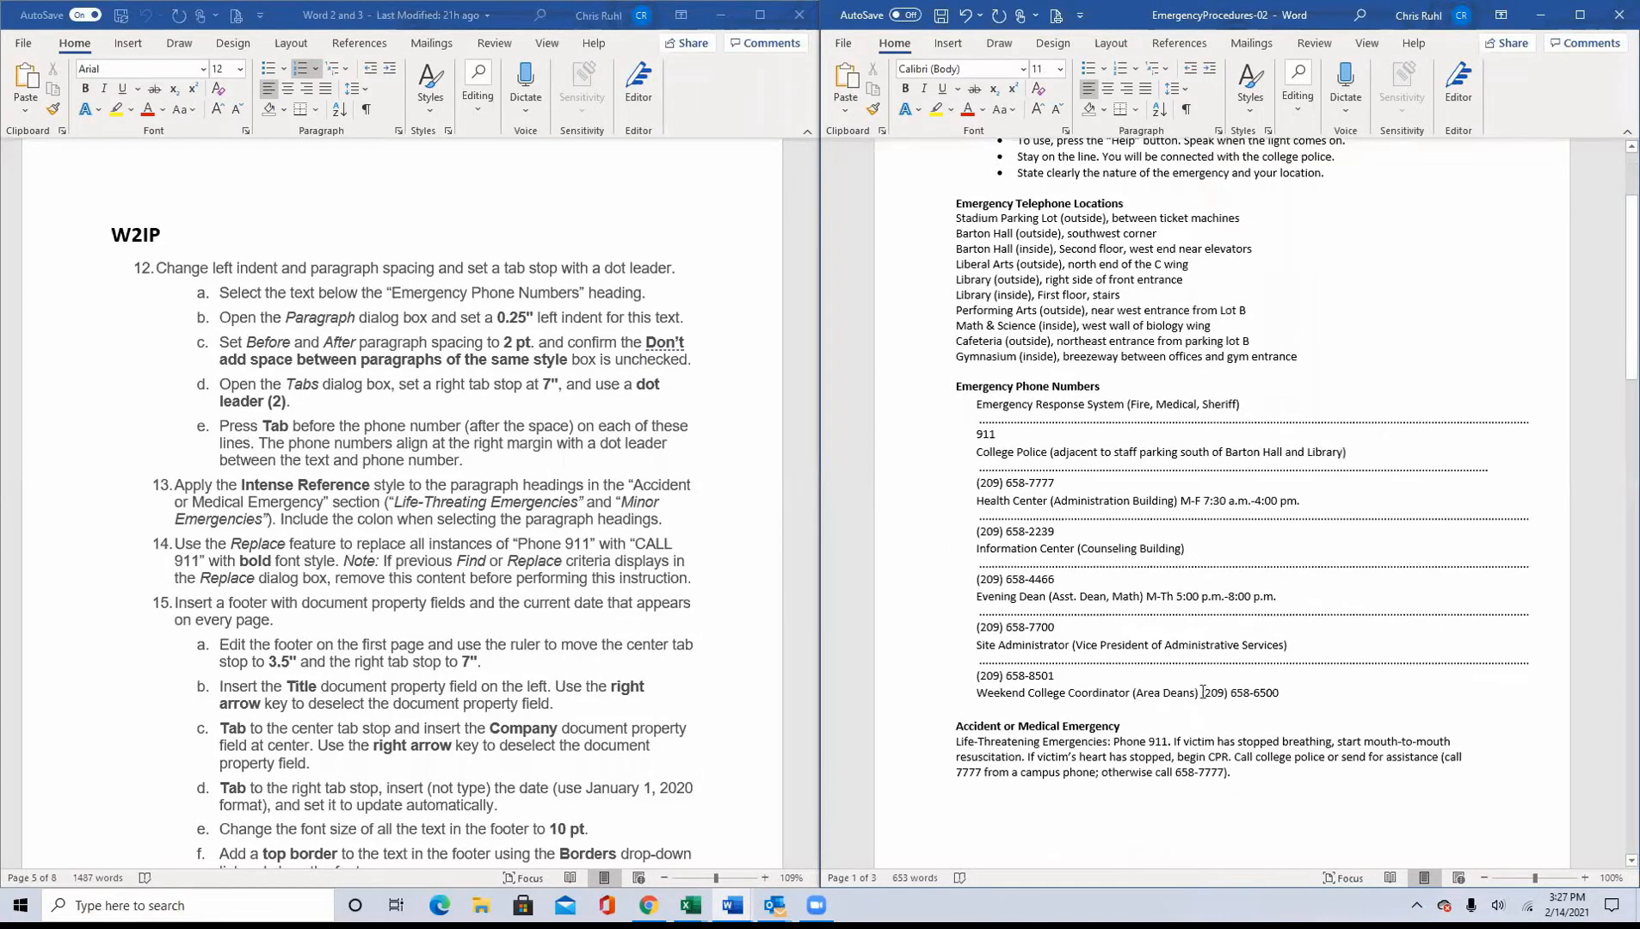
{"action": "left_click", "coordinate": [1202, 693]}
{"action": "key", "text": "Tab"}
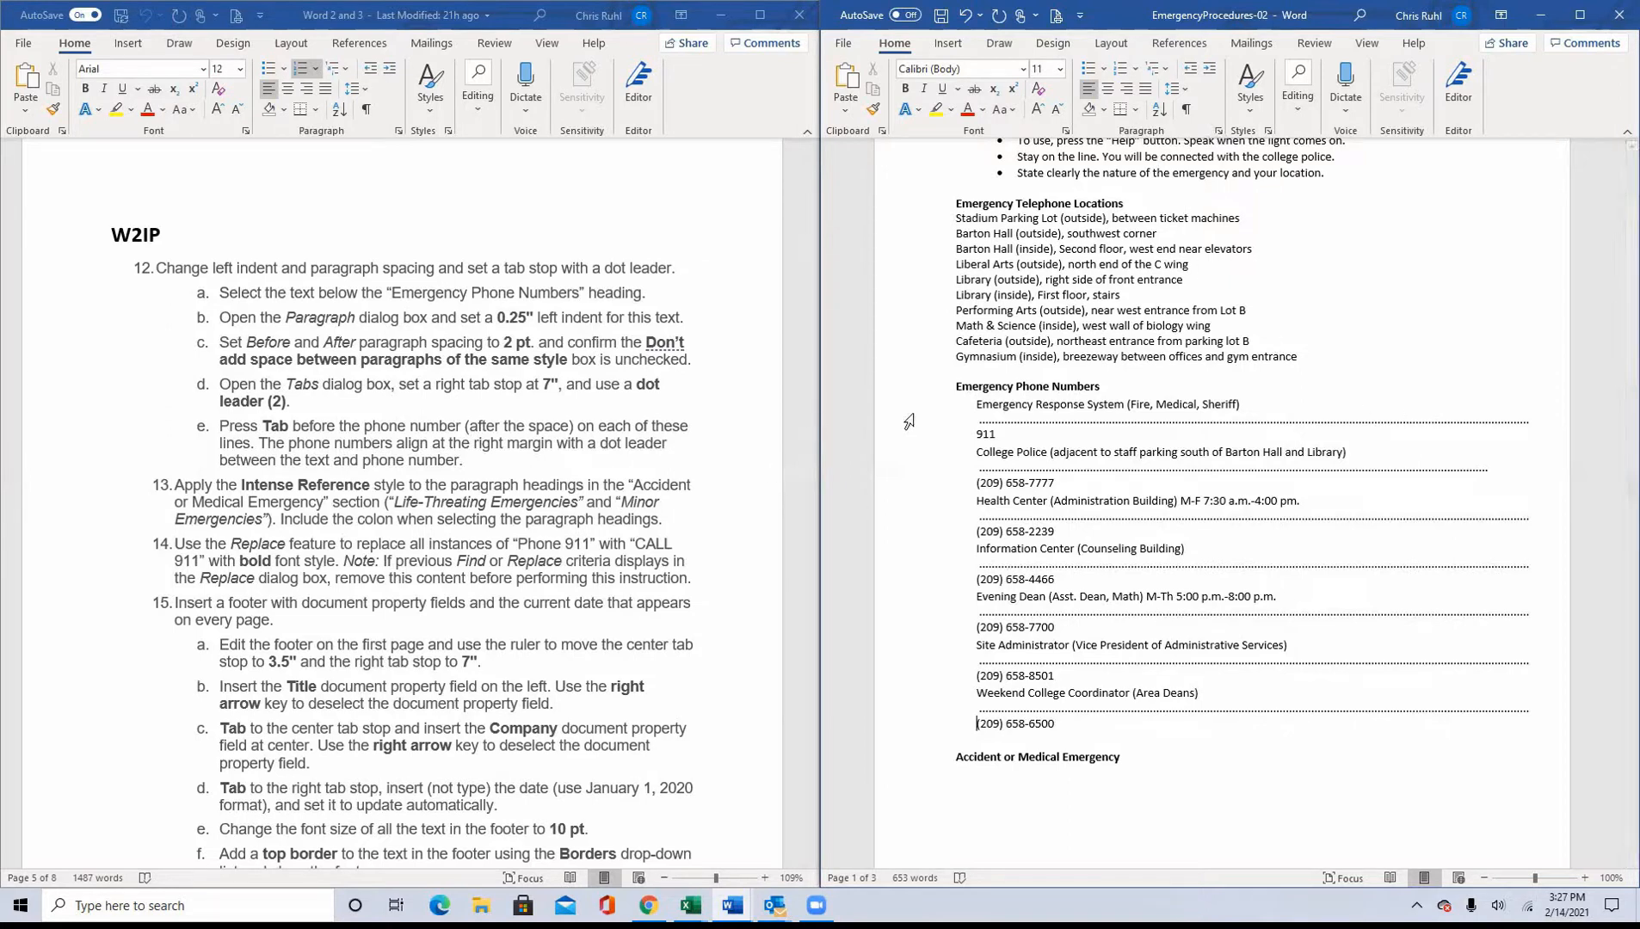
Step: Change the 7-inch tab stop of all the phone number lines to right alignment, keeping dot leader 2
{"action": "left_click_drag", "start_coordinate": [936, 406], "coordinate": [929, 734]}
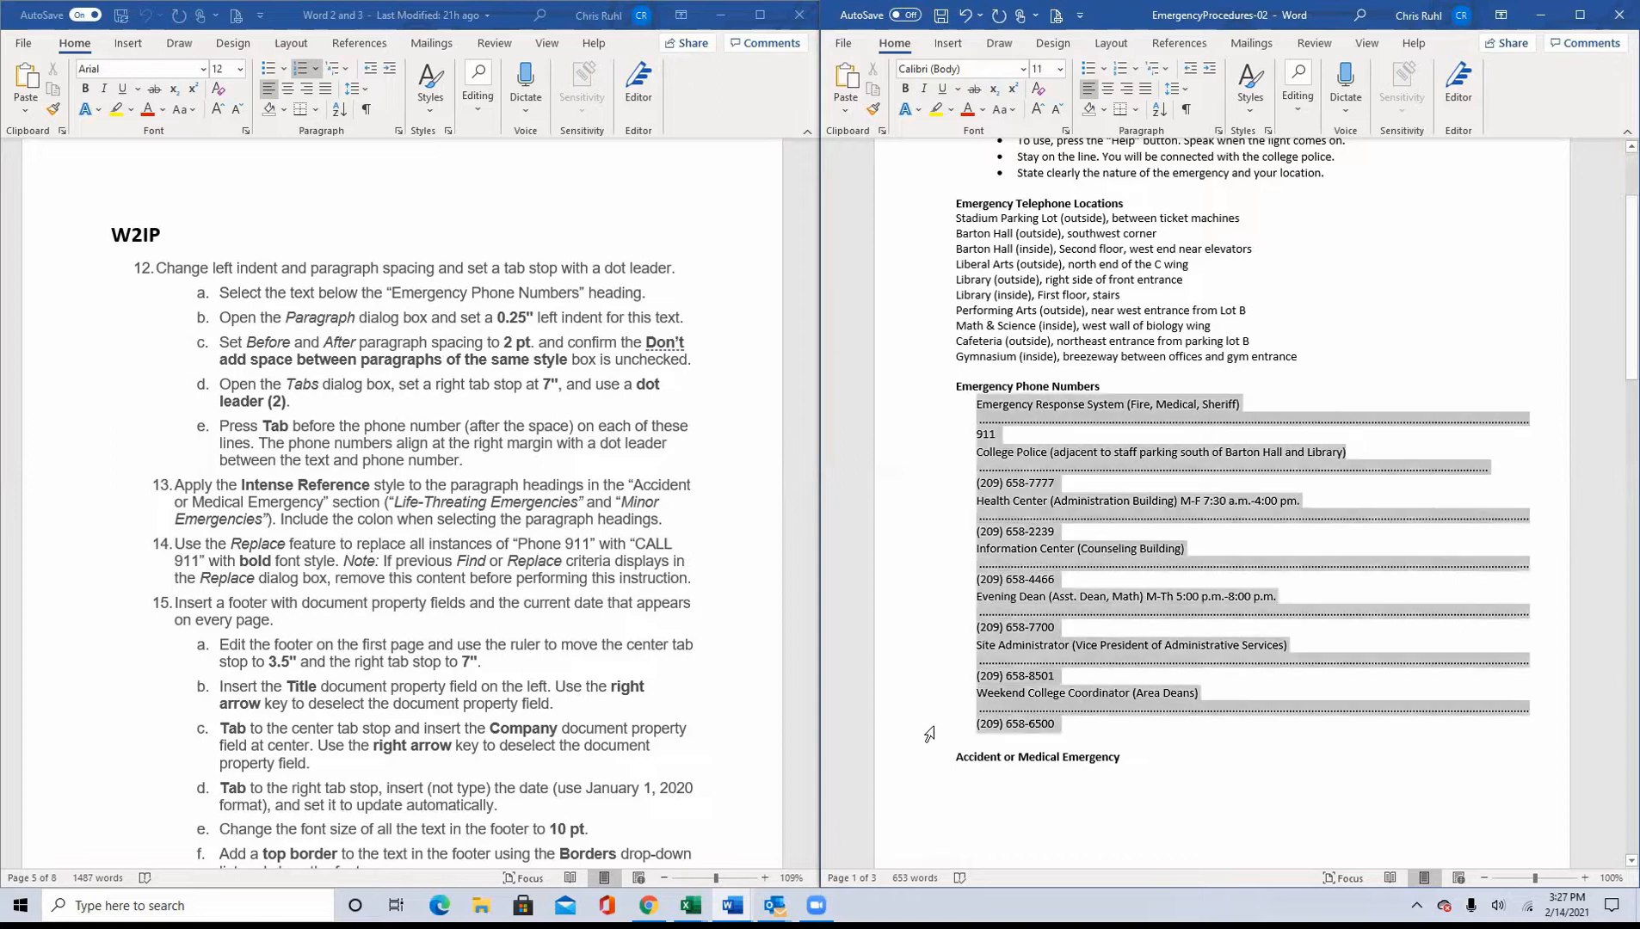
{"action": "left_click", "coordinate": [1218, 132]}
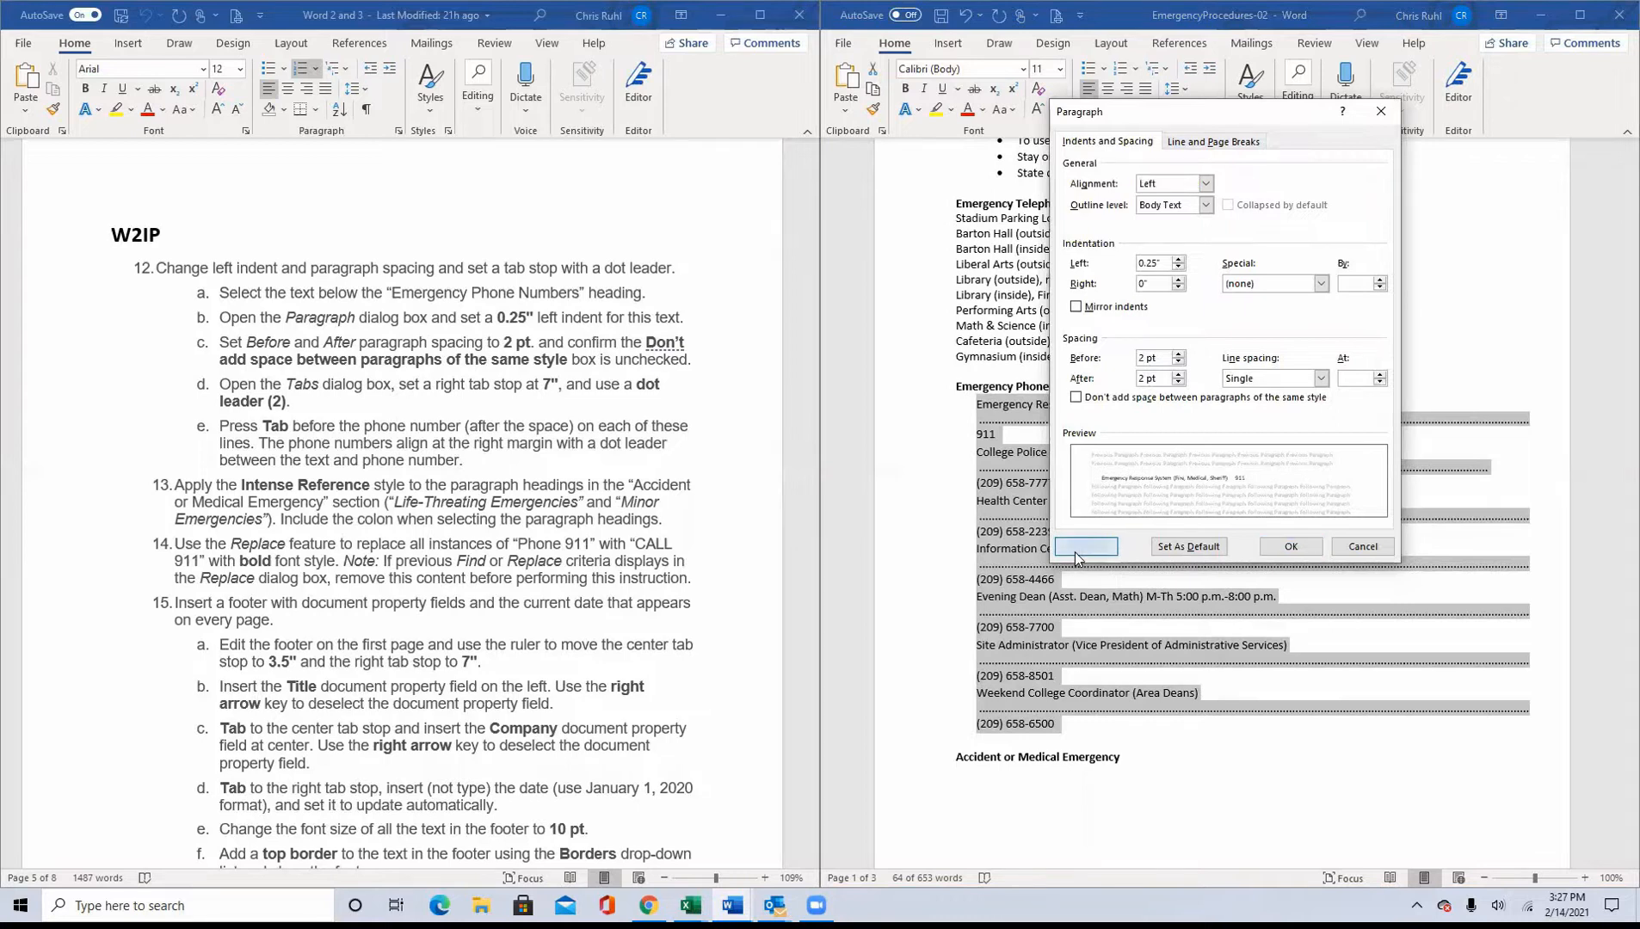
{"action": "left_click", "coordinate": [1082, 547]}
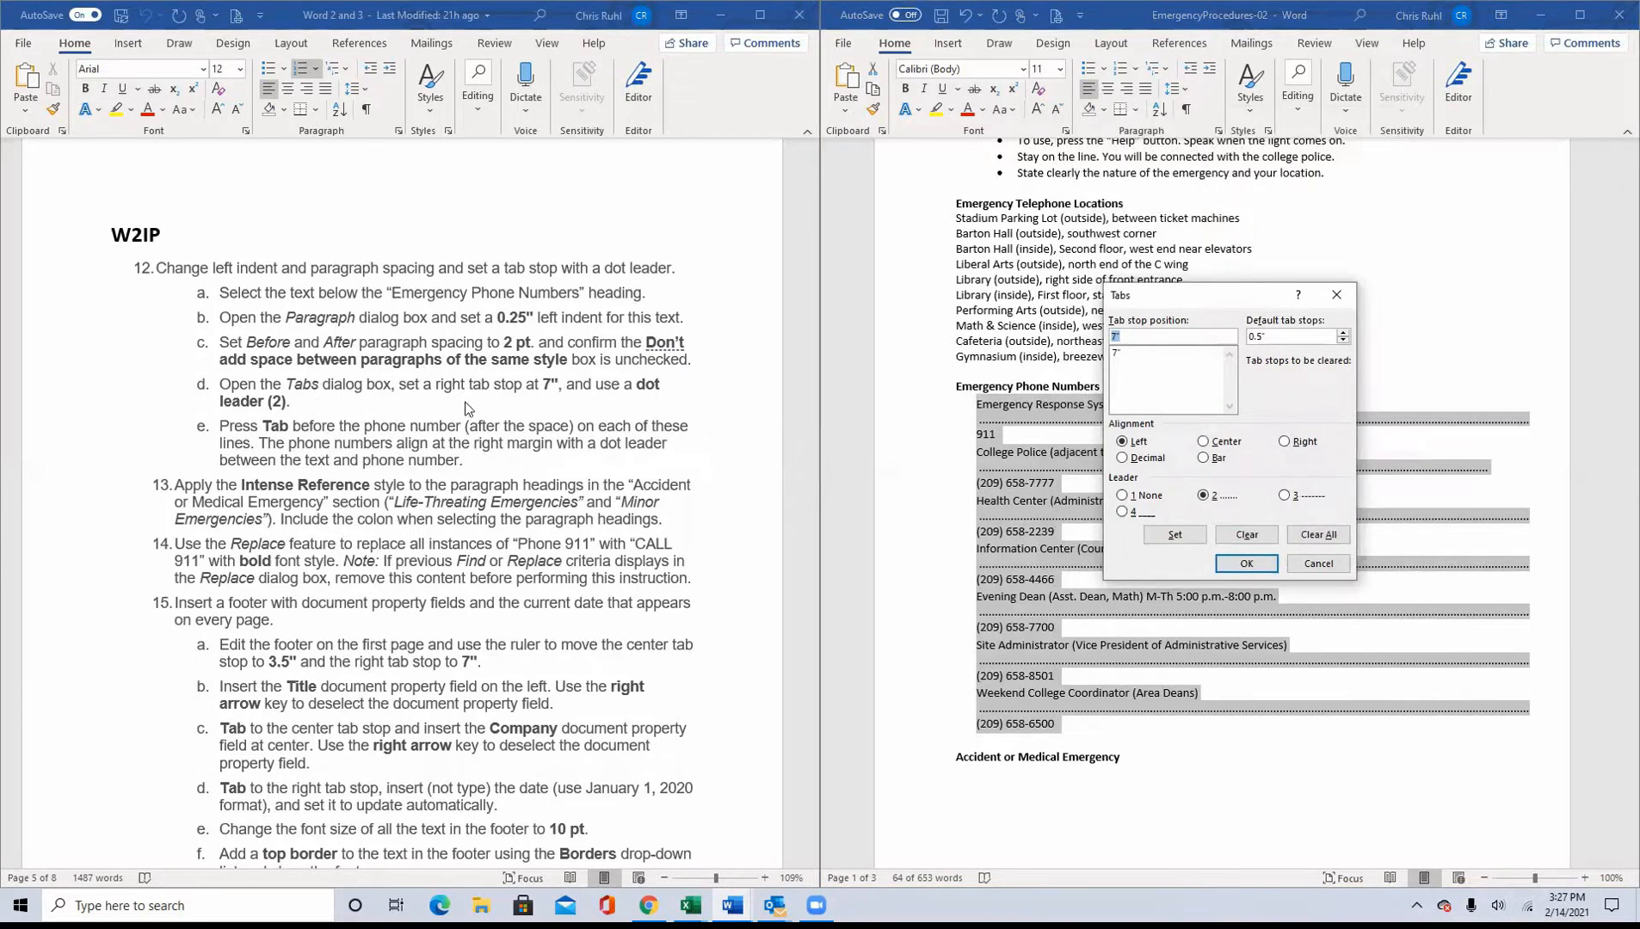
{"action": "left_click", "coordinate": [1285, 442]}
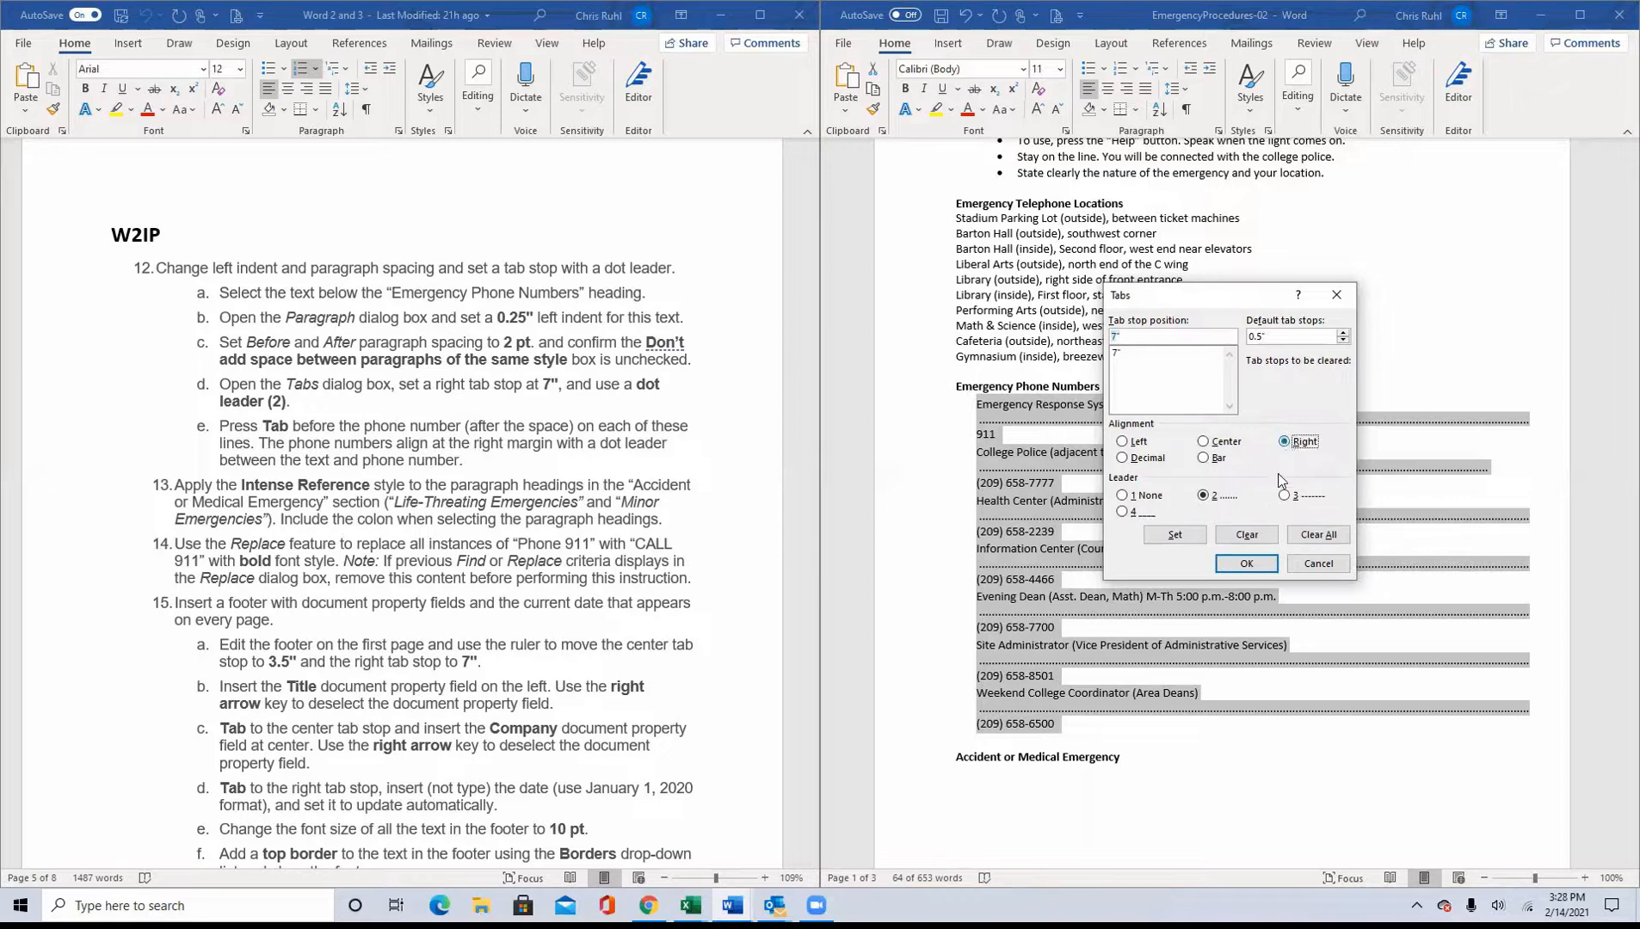
{"action": "left_click", "coordinate": [1247, 564]}
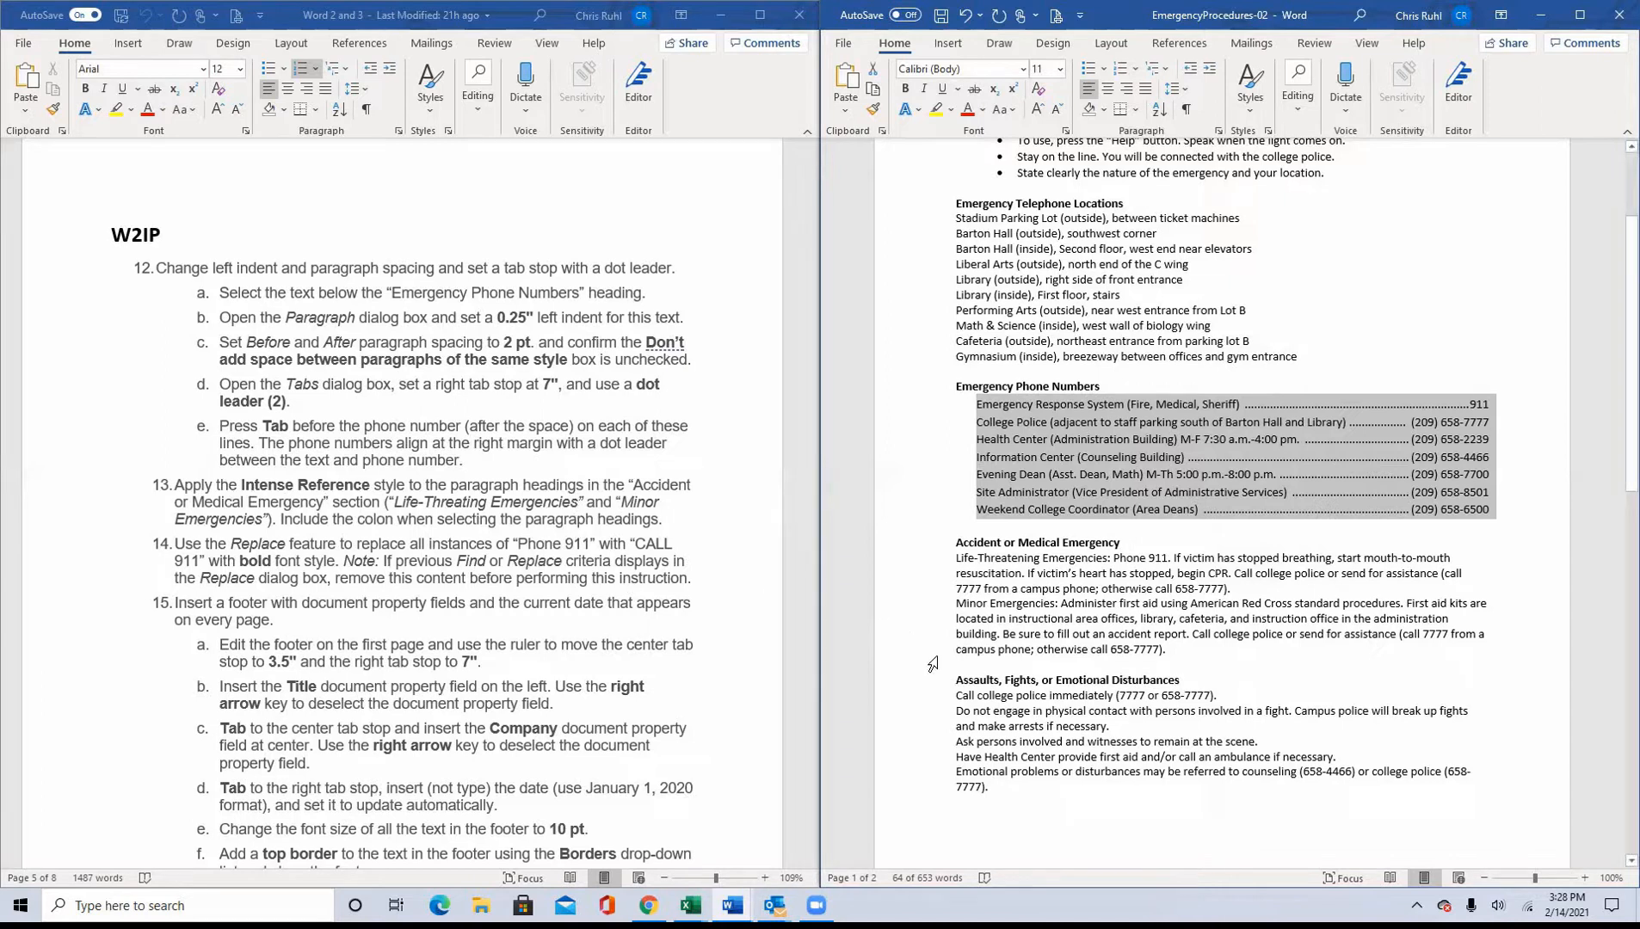
Step: Apply the Intense Reference style to "Life-Threatening Emergencies:", including the colon, in the "Accident or Medical Emergency" section
{"action": "scroll", "coordinate": [1066, 671], "scroll_direction": "up", "scroll_amount": 2}
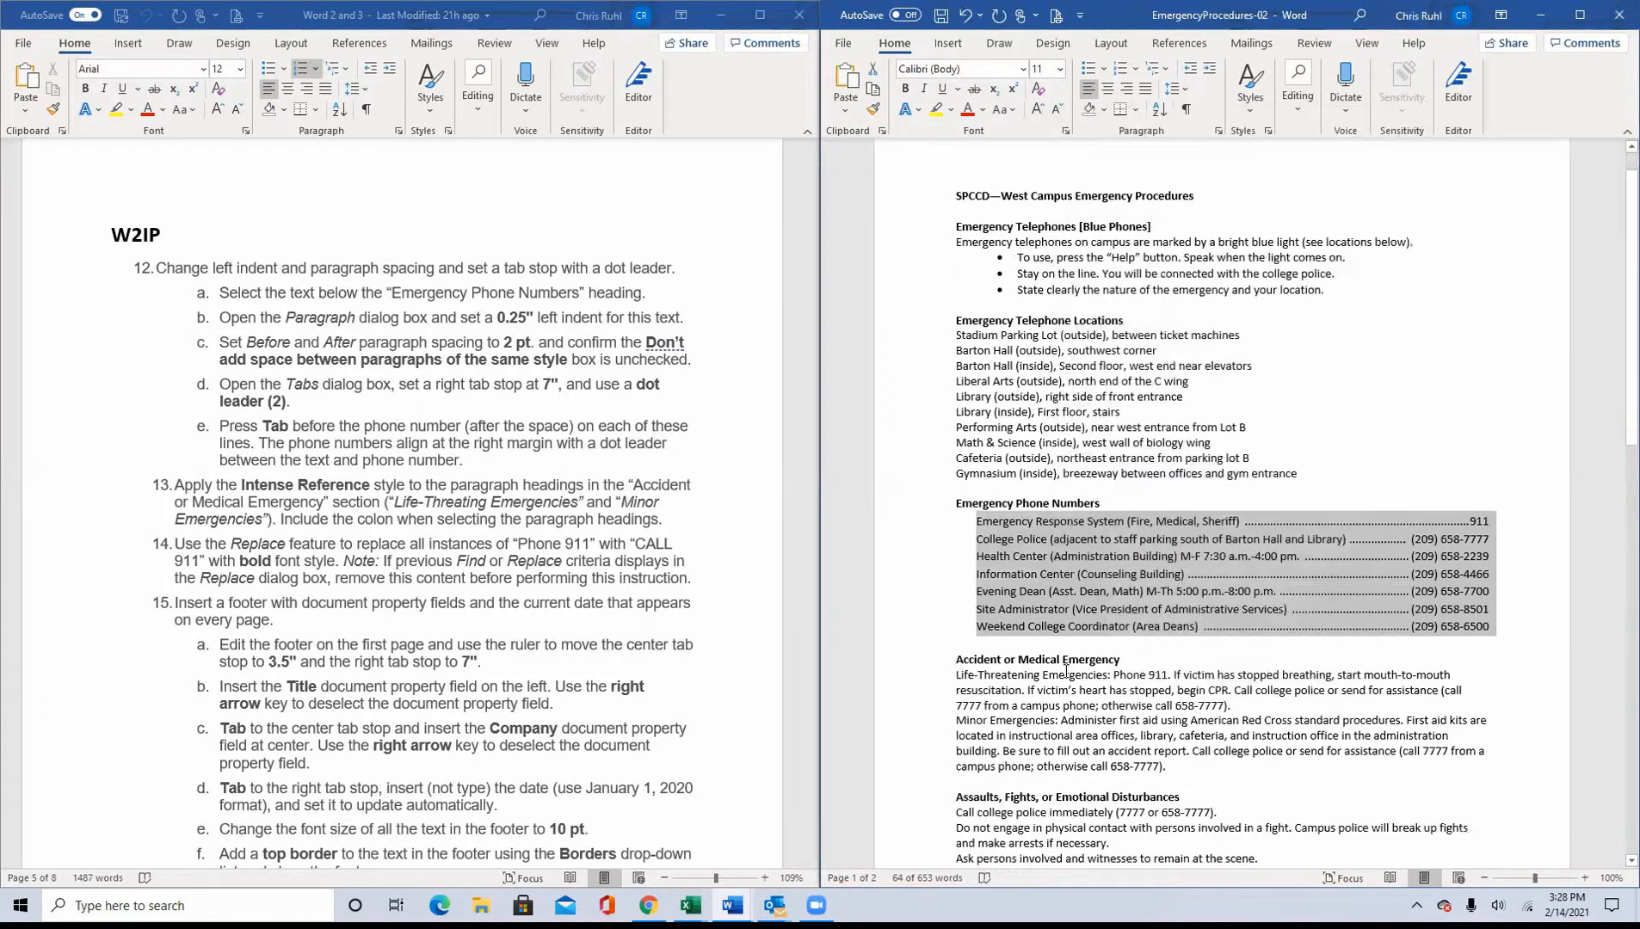
{"action": "scroll", "coordinate": [1069, 667], "scroll_direction": "down", "scroll_amount": 8}
{"action": "scroll", "coordinate": [1071, 667], "scroll_direction": "down", "scroll_amount": 10}
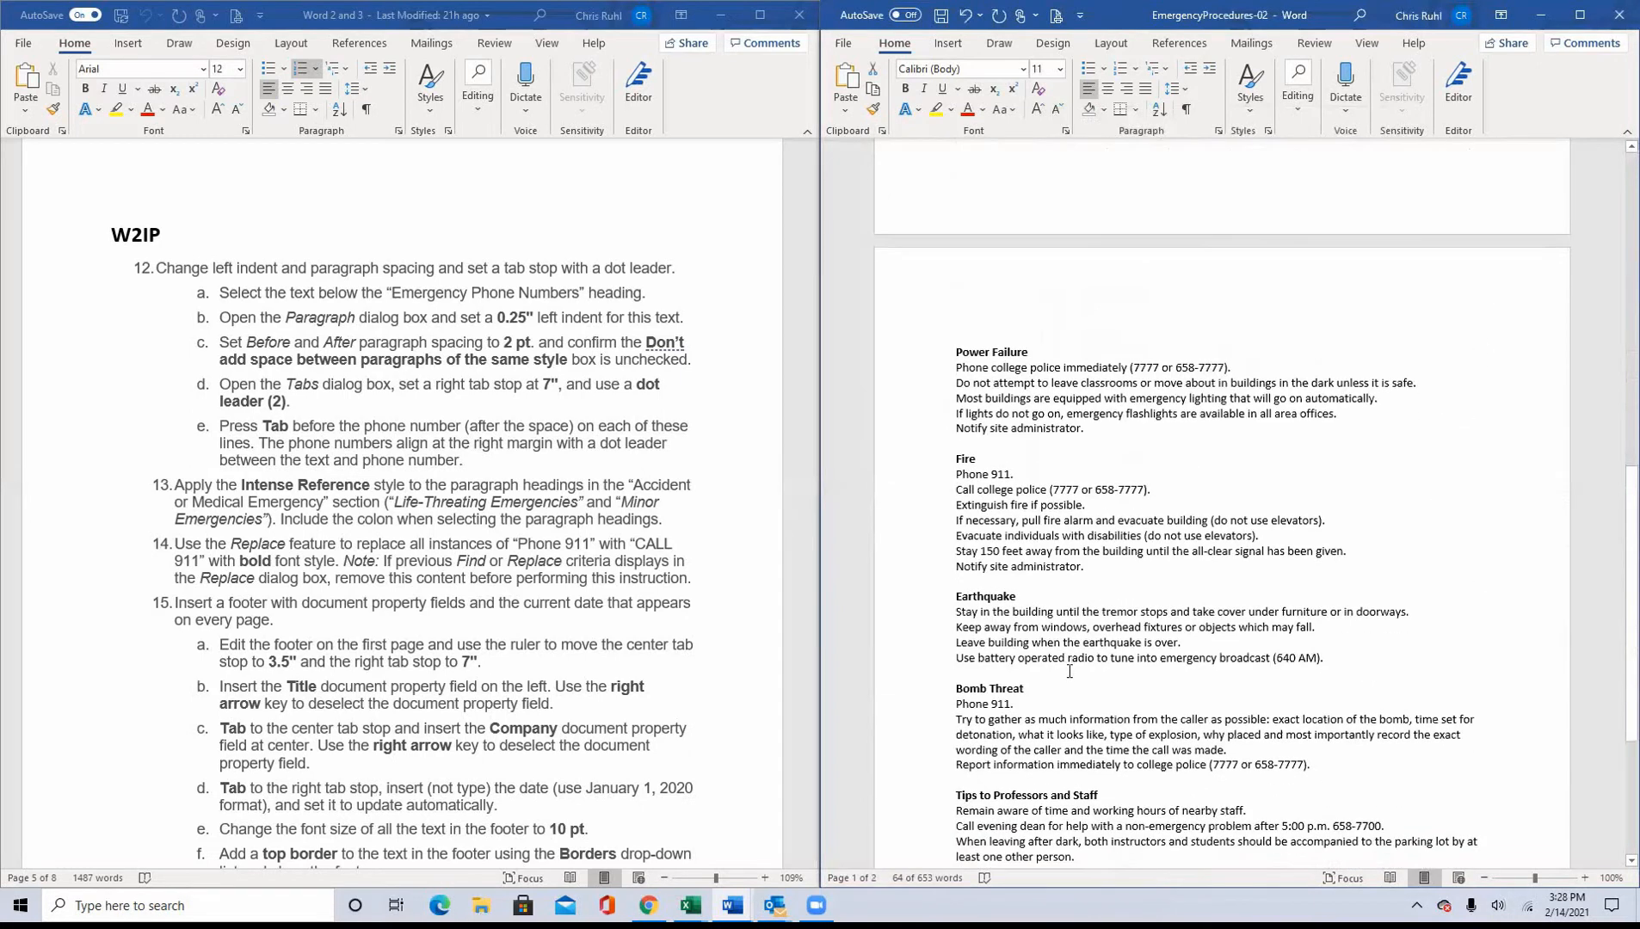
{"action": "scroll", "coordinate": [1071, 677], "scroll_direction": "up", "scroll_amount": 10}
{"action": "scroll", "coordinate": [1072, 680], "scroll_direction": "up", "scroll_amount": 4}
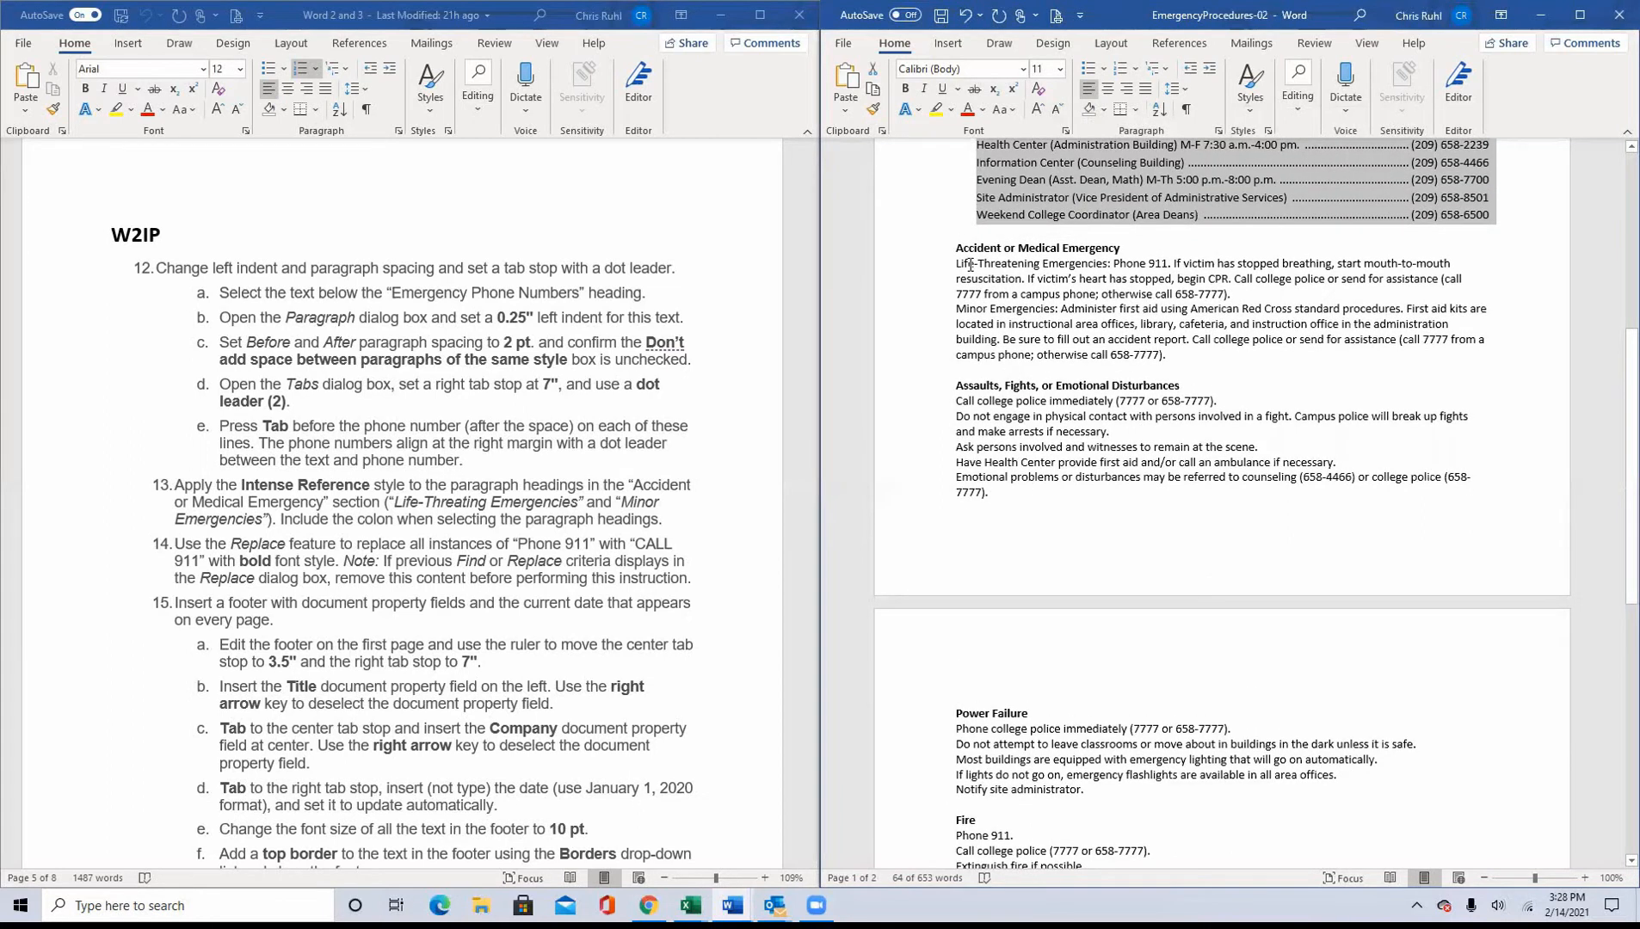
{"action": "left_click_drag", "start_coordinate": [956, 264], "coordinate": [1080, 261]}
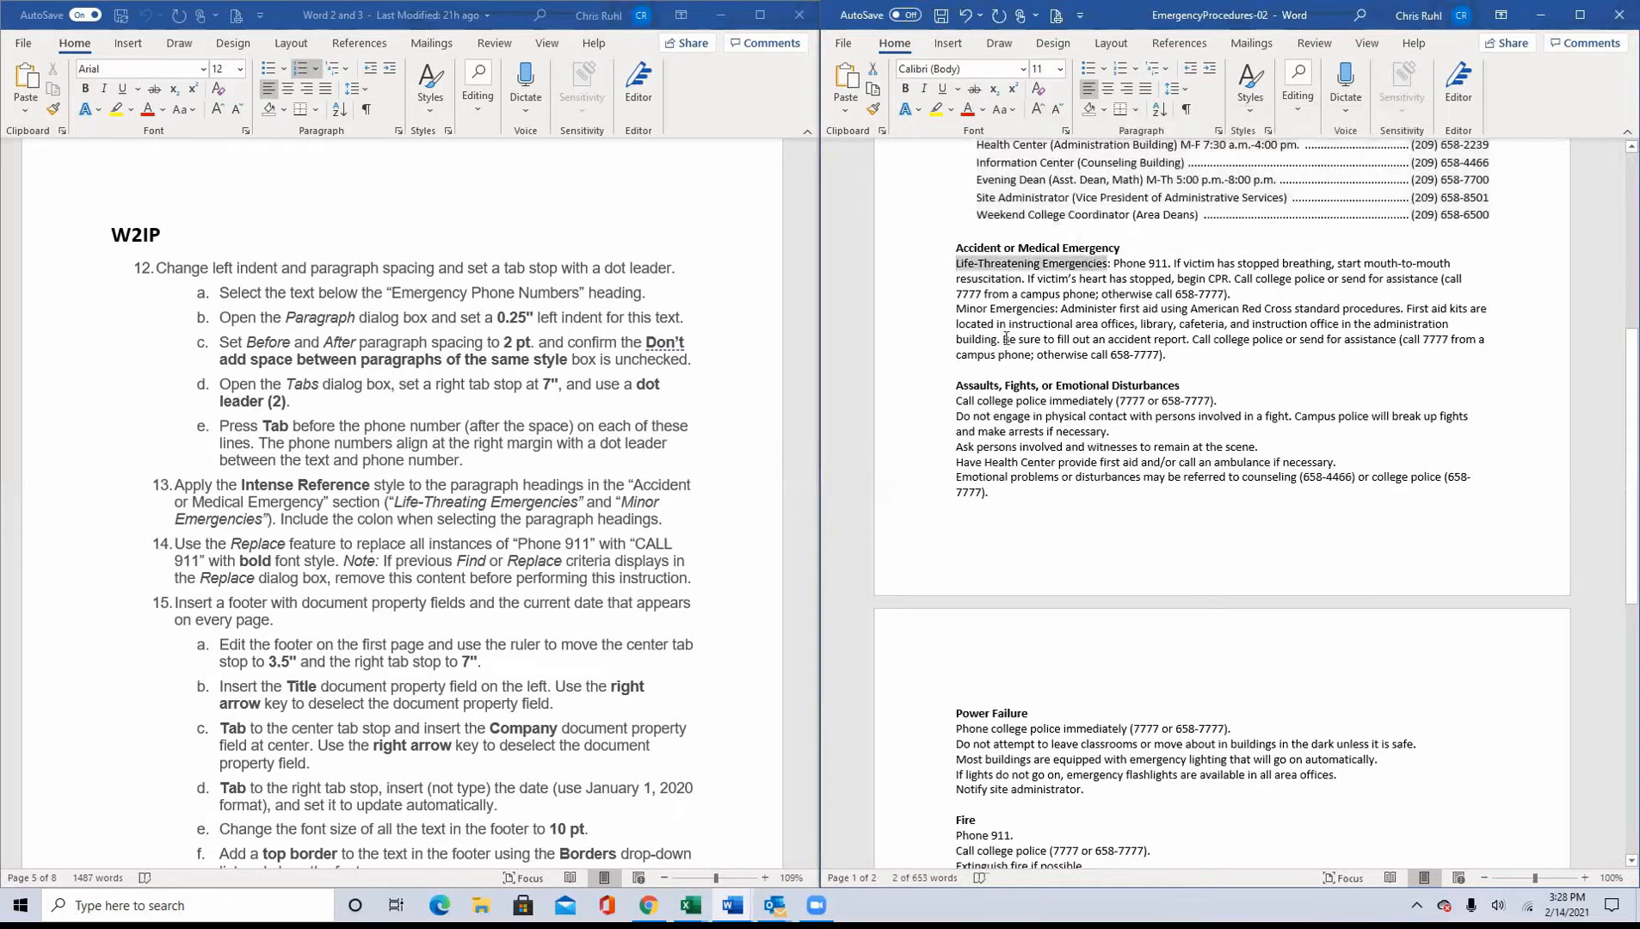
{"action": "left_click_drag", "start_coordinate": [955, 308], "coordinate": [1058, 311]}
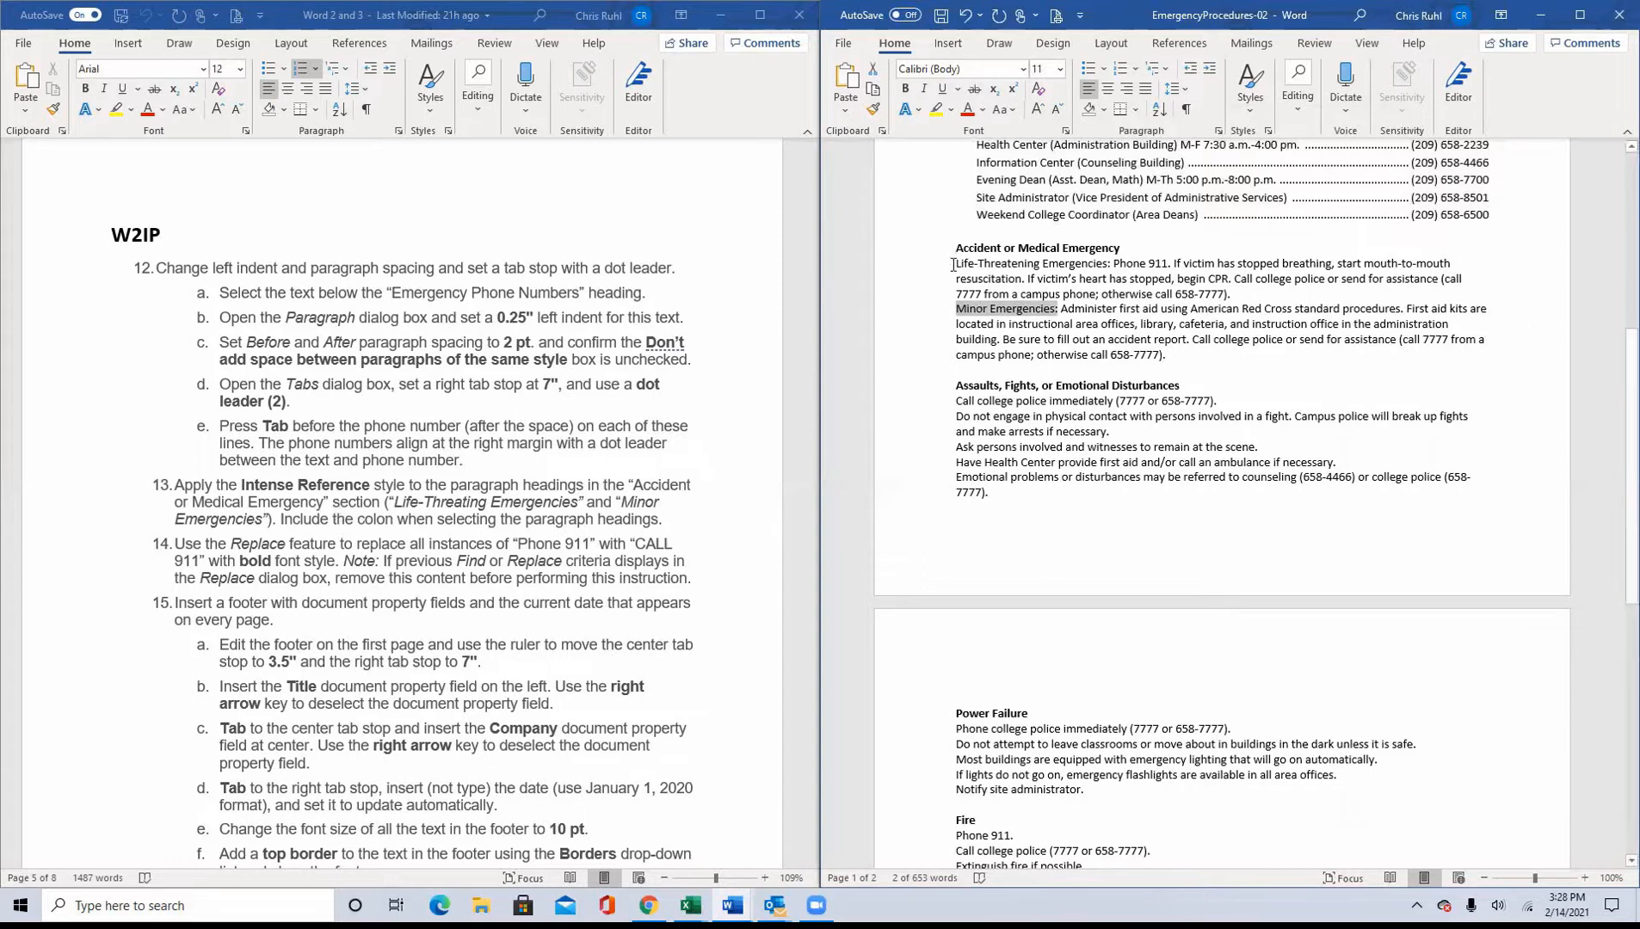
{"action": "left_click_drag", "start_coordinate": [955, 264], "coordinate": [1112, 263]}
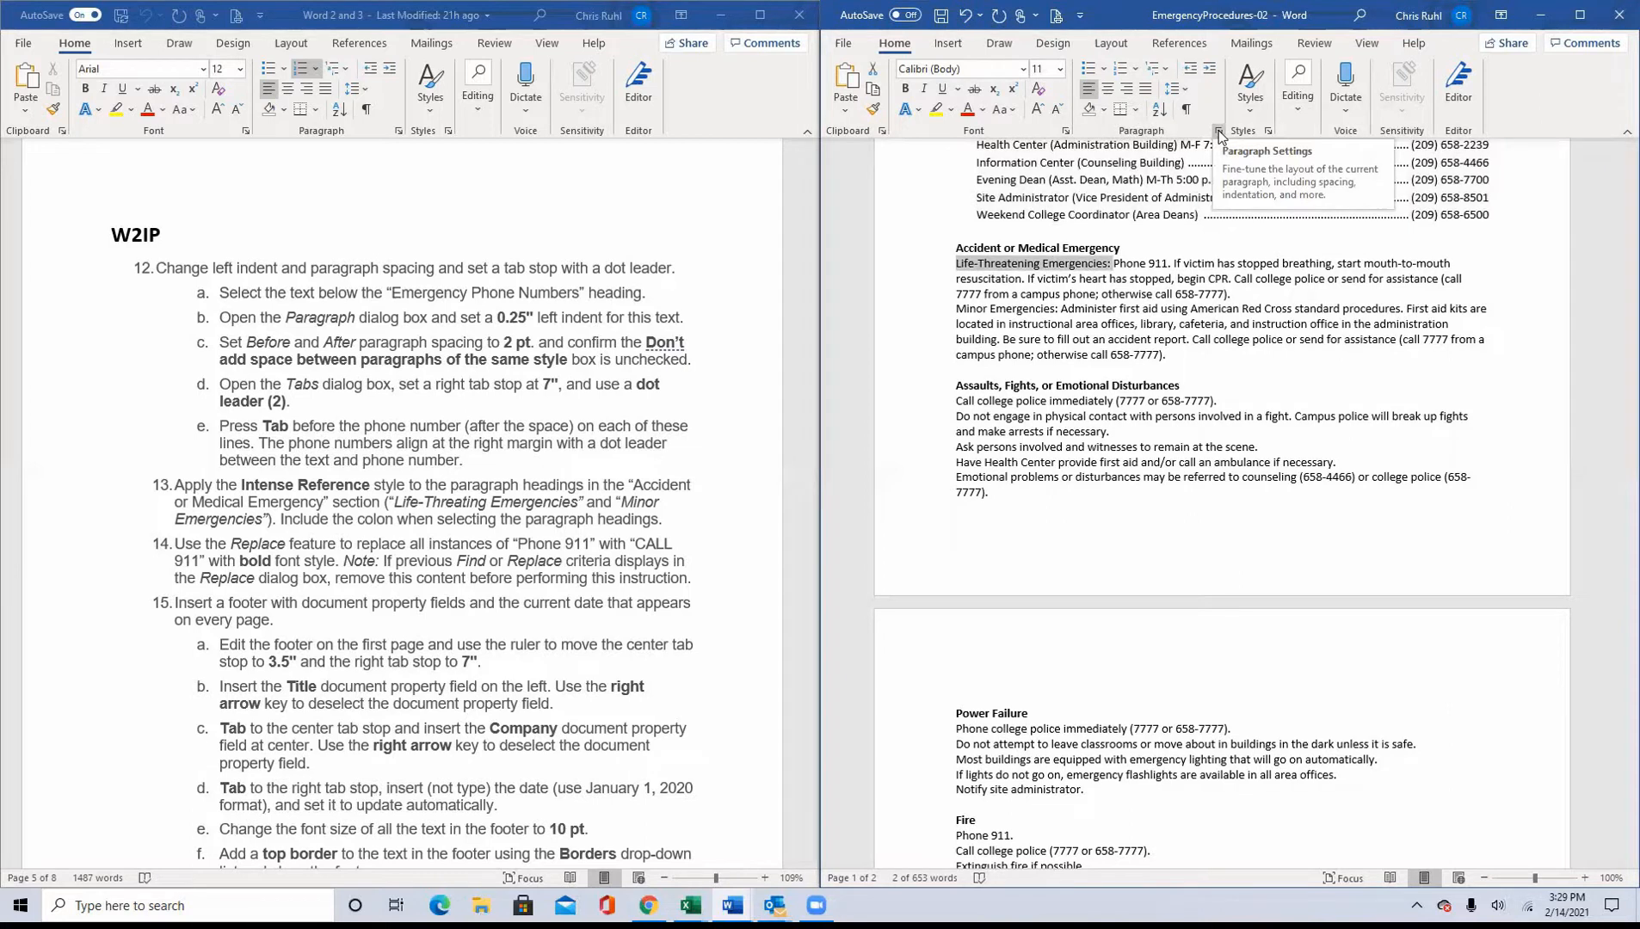
{"action": "left_click", "coordinate": [1268, 133]}
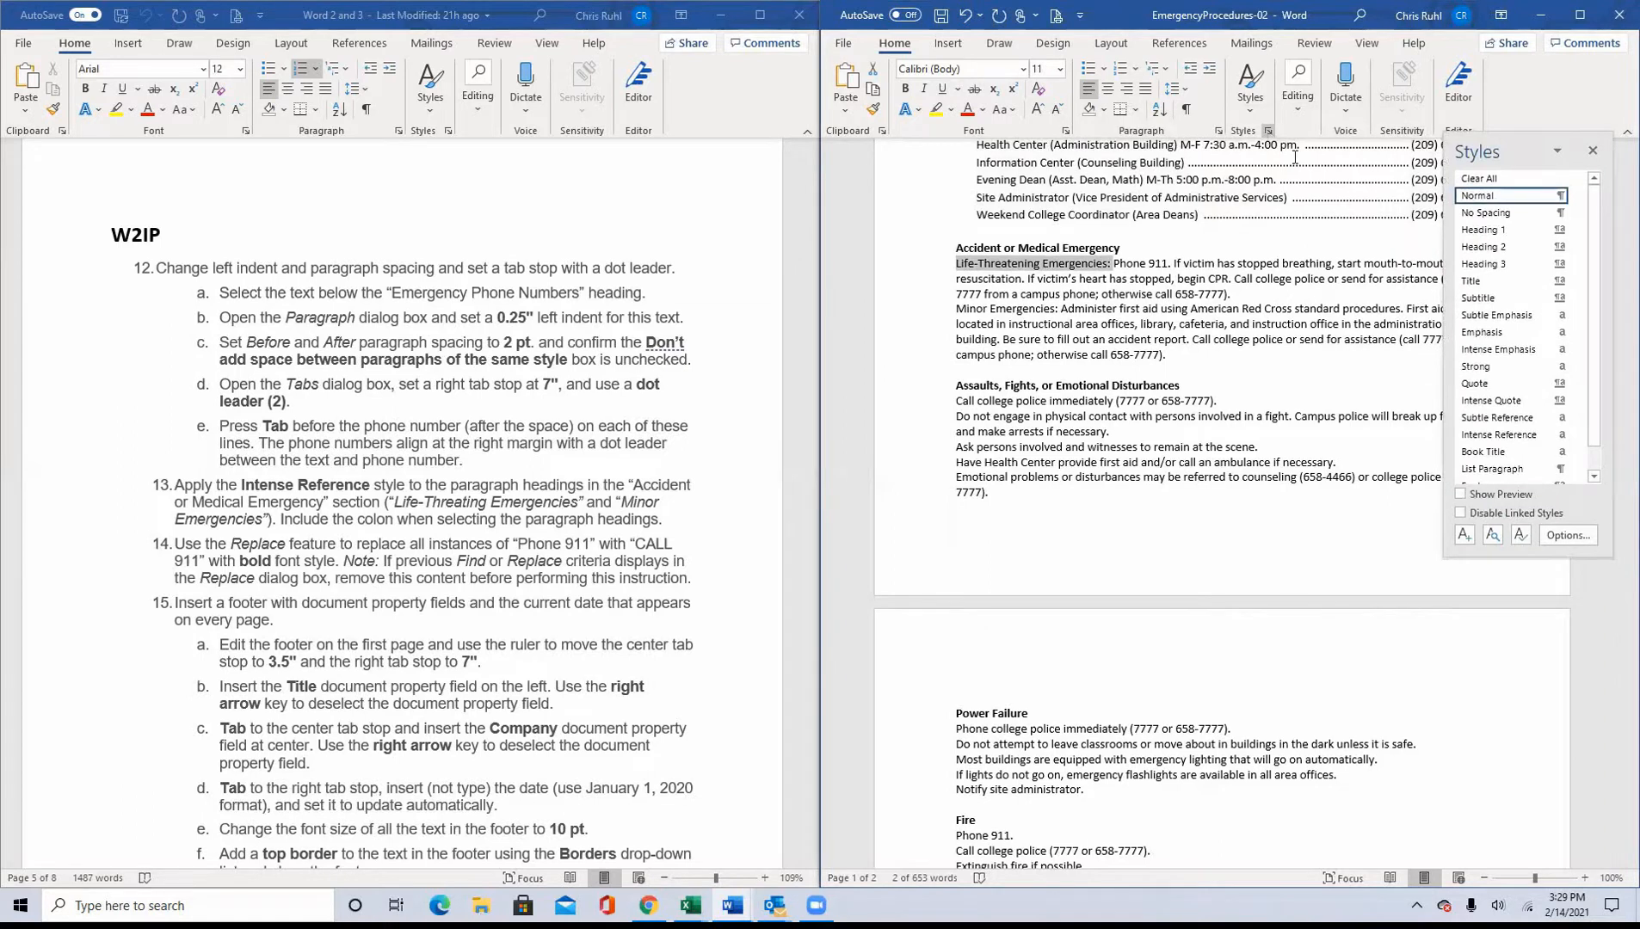
{"action": "left_click", "coordinate": [1509, 436]}
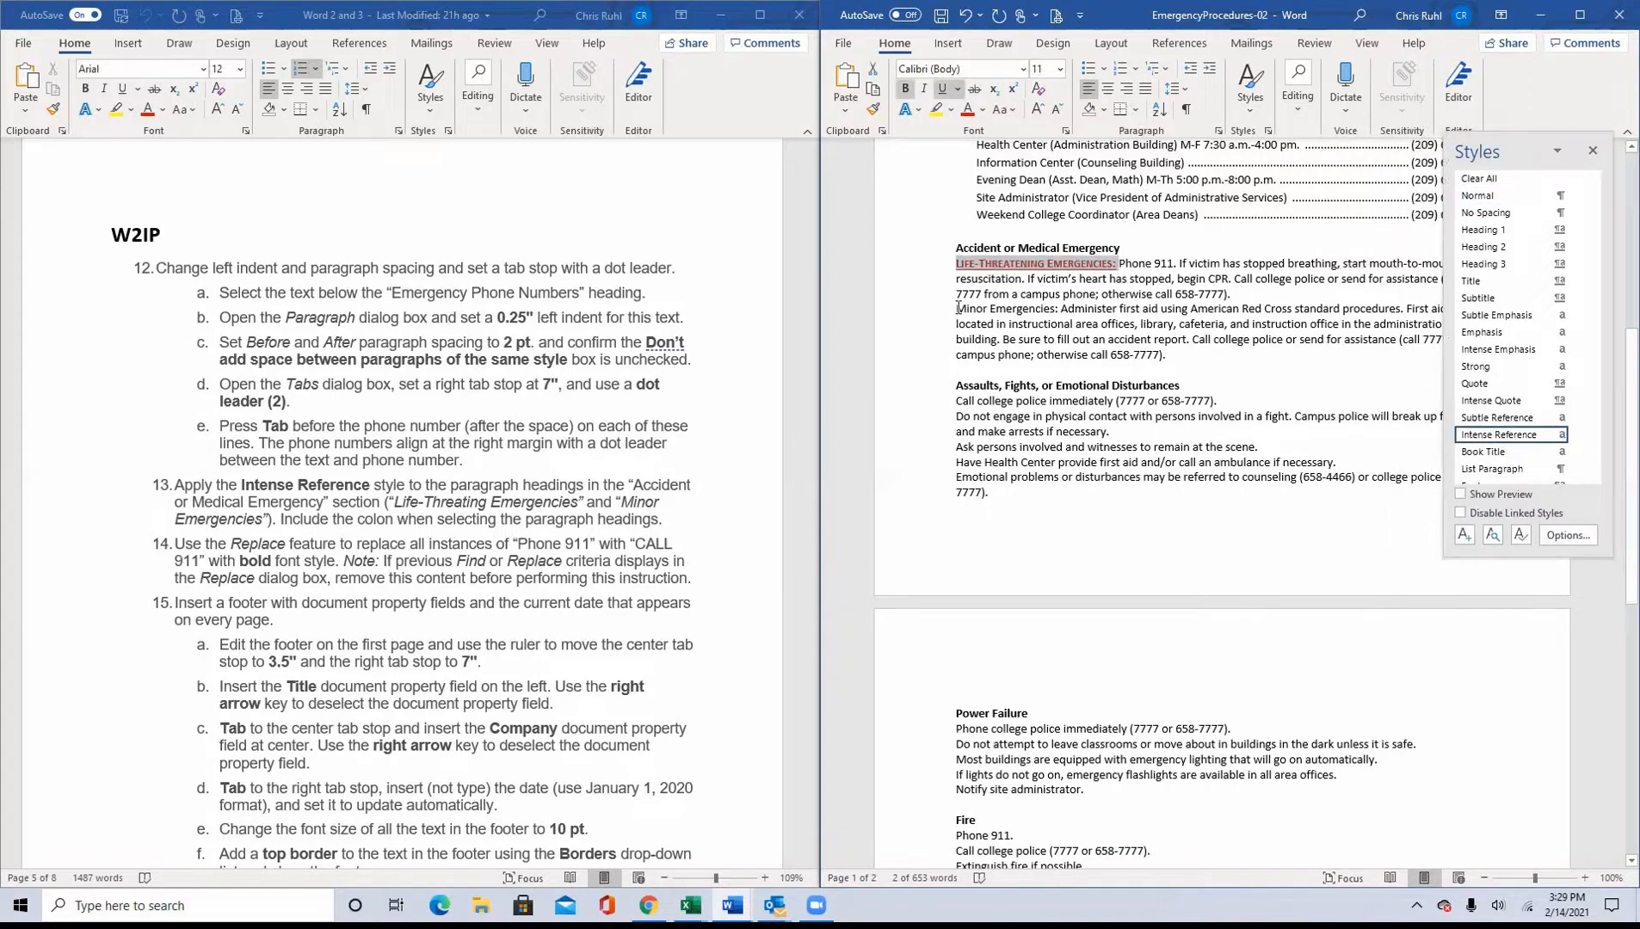
Step: Apply the Intense Reference style to "Minor Emergencies:", including the colon, and deselect the text
{"action": "left_click_drag", "start_coordinate": [956, 308], "coordinate": [1057, 309]}
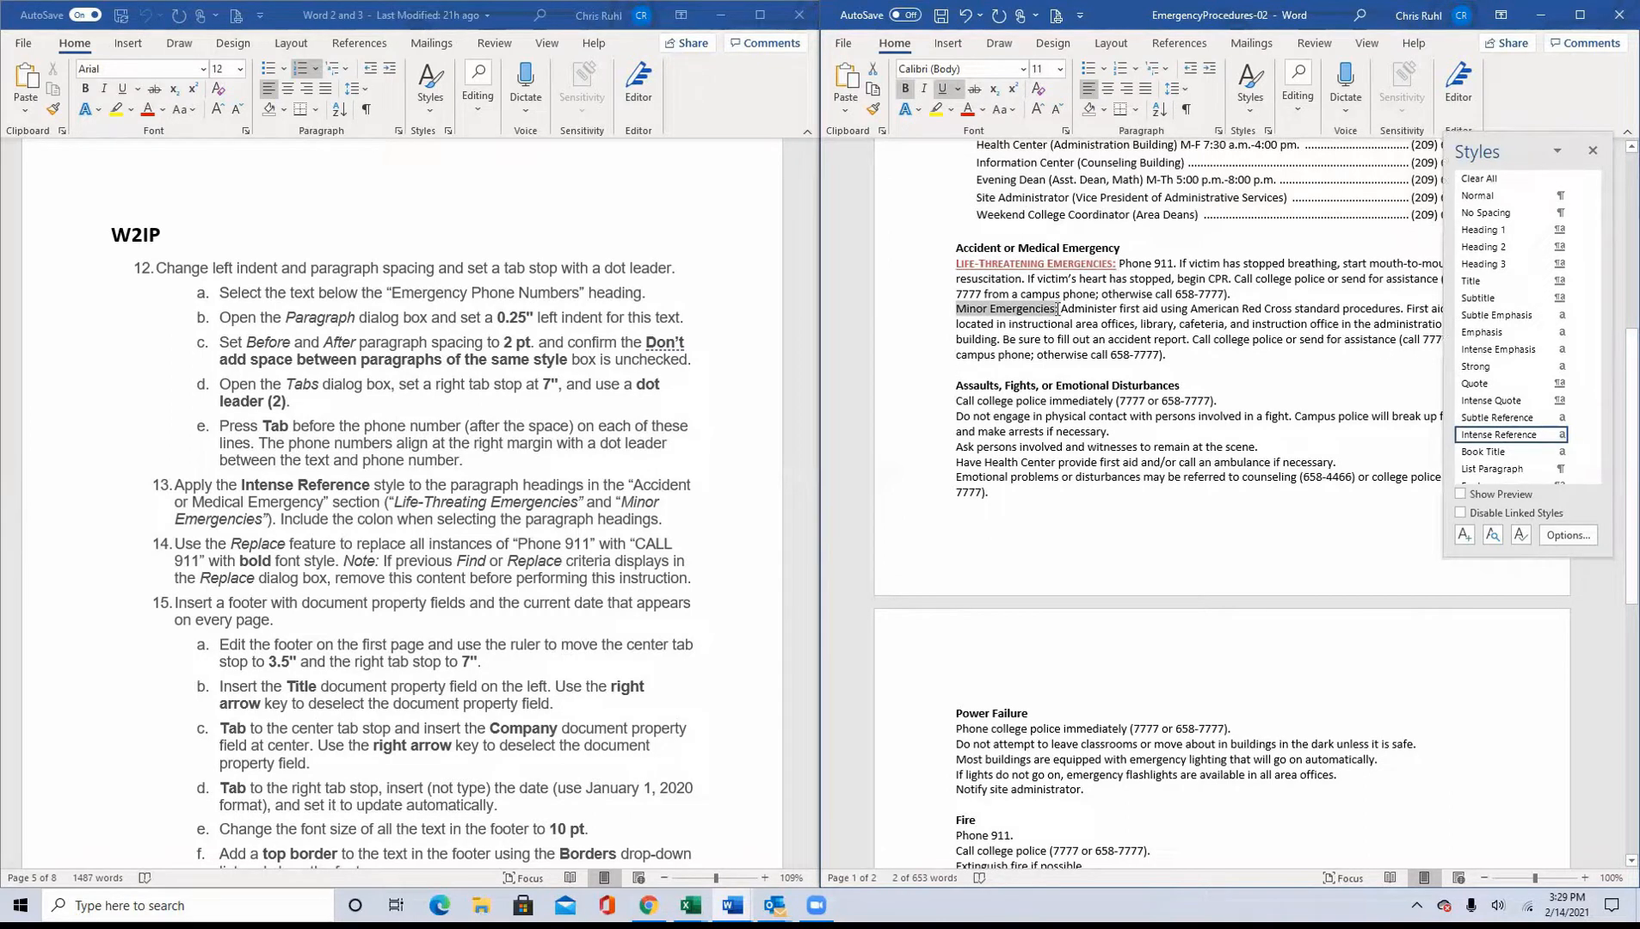
{"action": "left_click", "coordinate": [1506, 437]}
{"action": "left_click", "coordinate": [1097, 517]}
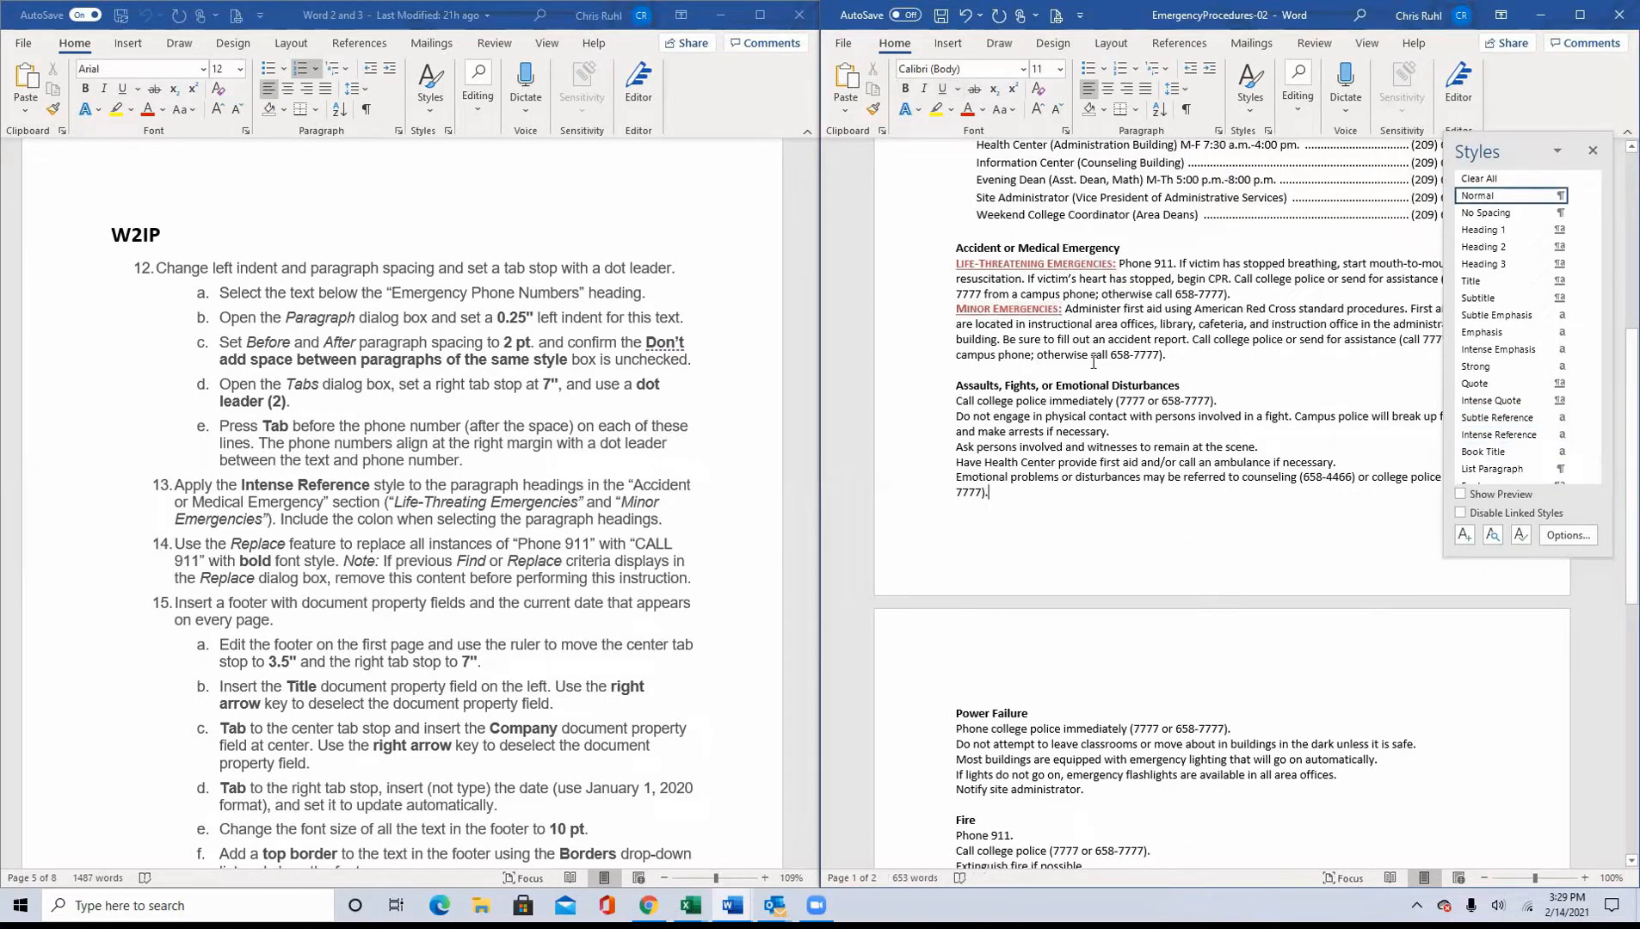
Step: Close the Styles pane and place the cursor before the "SPCCD—West Campus Emergency Procedures" title
{"action": "left_click", "coordinate": [1594, 152]}
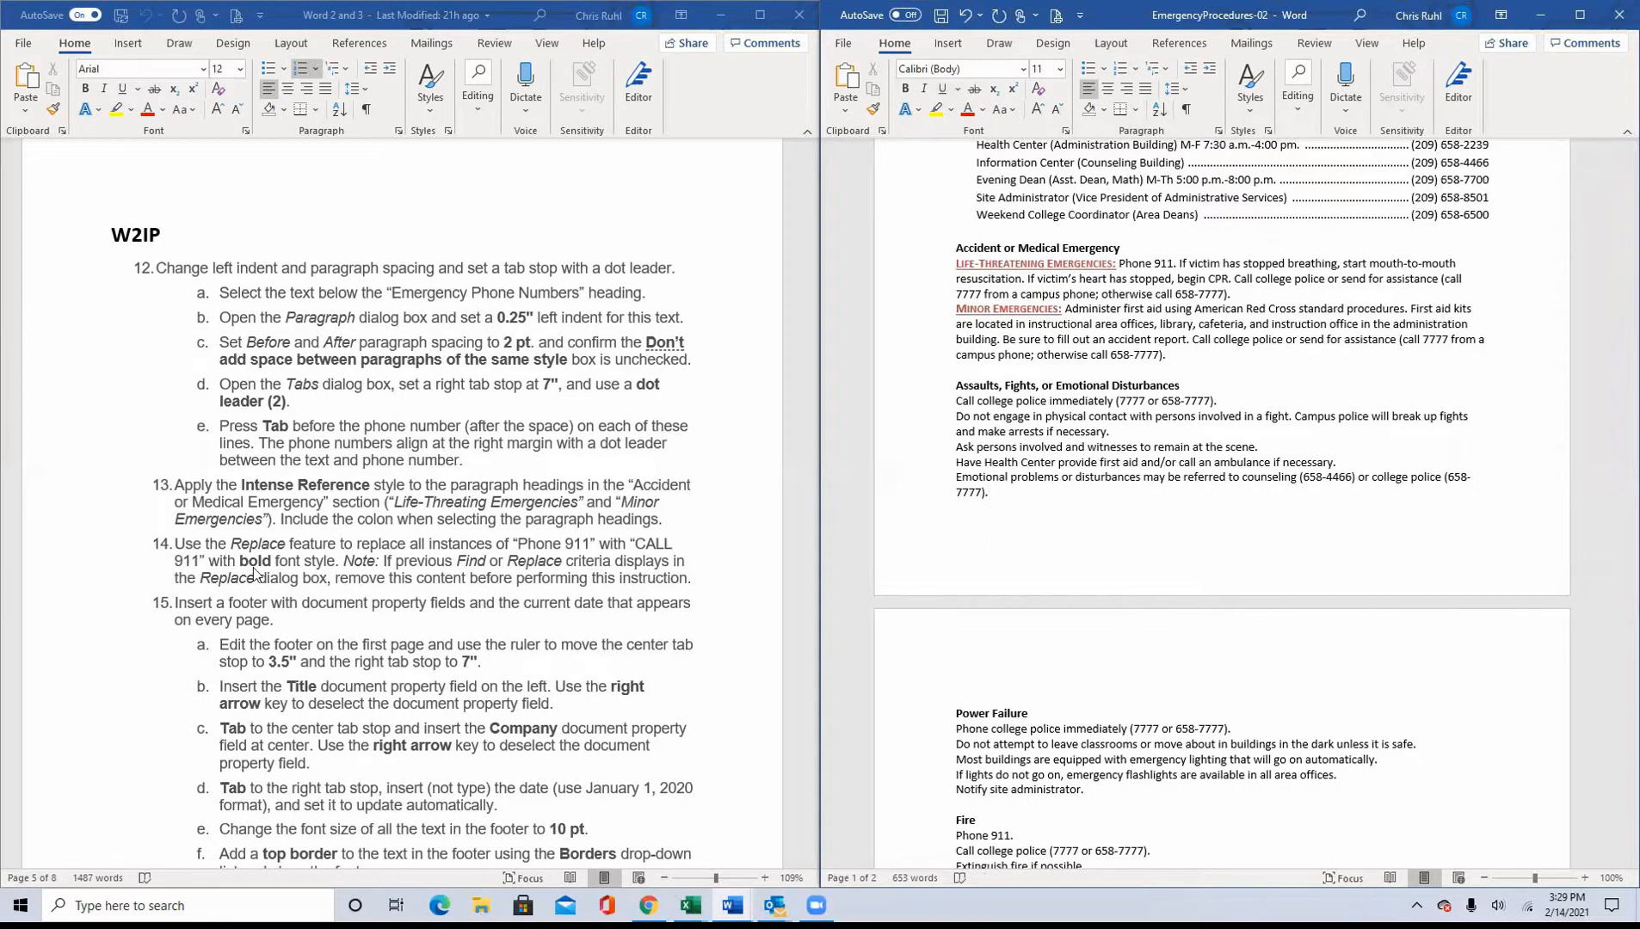
{"action": "scroll", "coordinate": [253, 564], "scroll_direction": "down", "scroll_amount": 5}
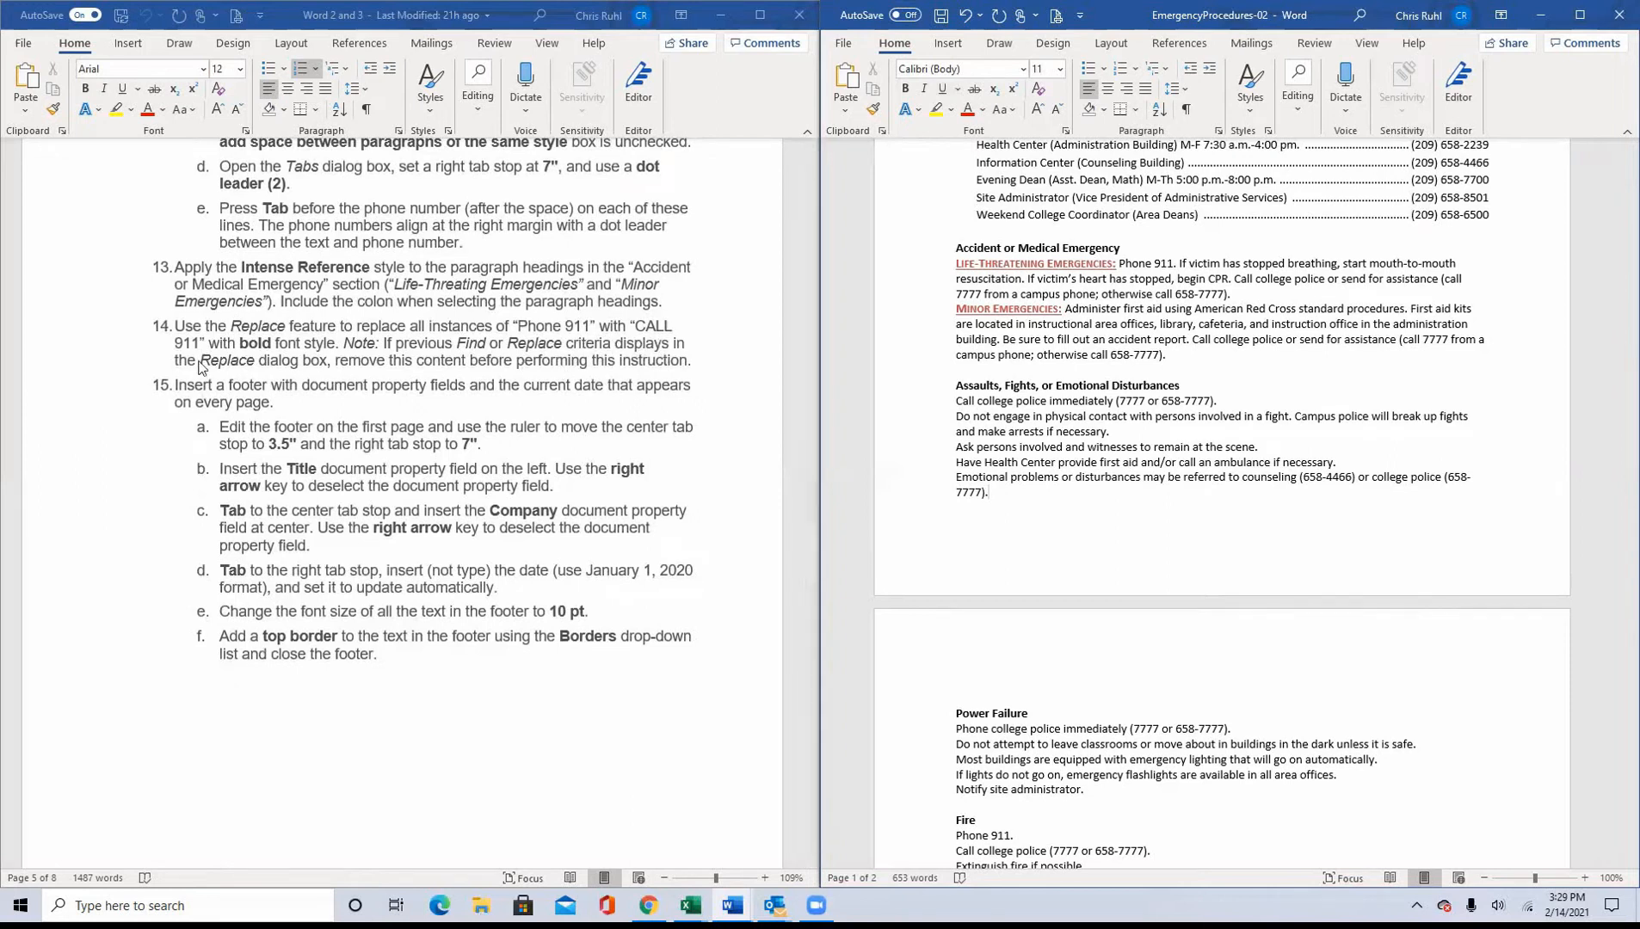
{"action": "scroll", "coordinate": [1291, 391], "scroll_direction": "up", "scroll_amount": 2}
{"action": "scroll", "coordinate": [1292, 392], "scroll_direction": "up", "scroll_amount": 10}
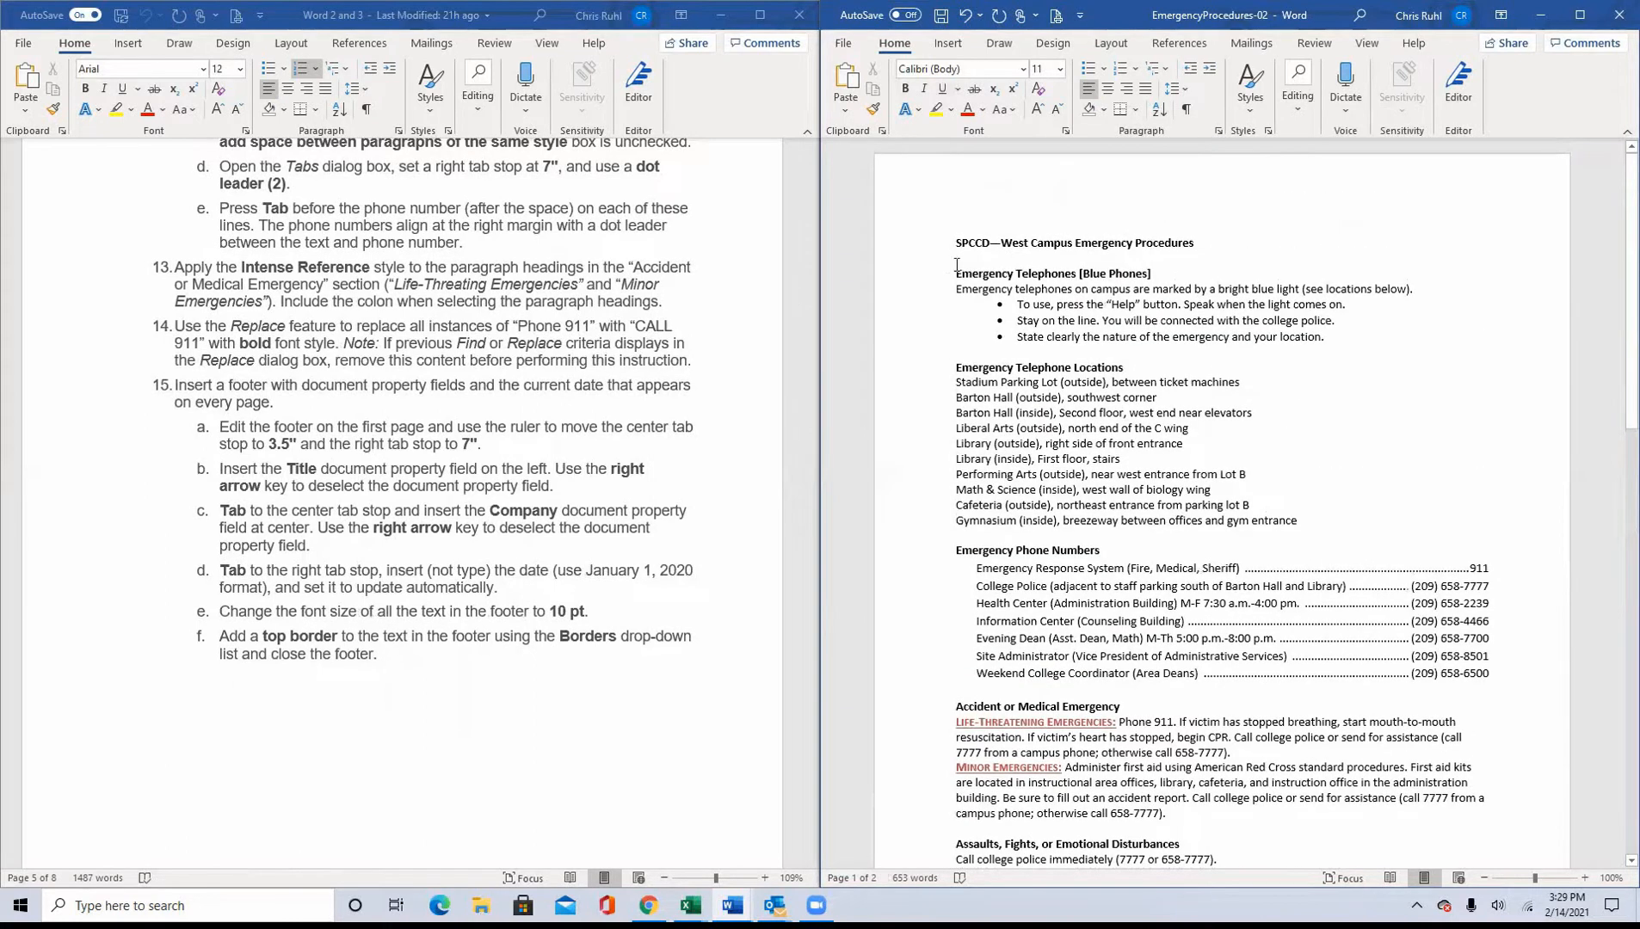
{"action": "left_click", "coordinate": [953, 242]}
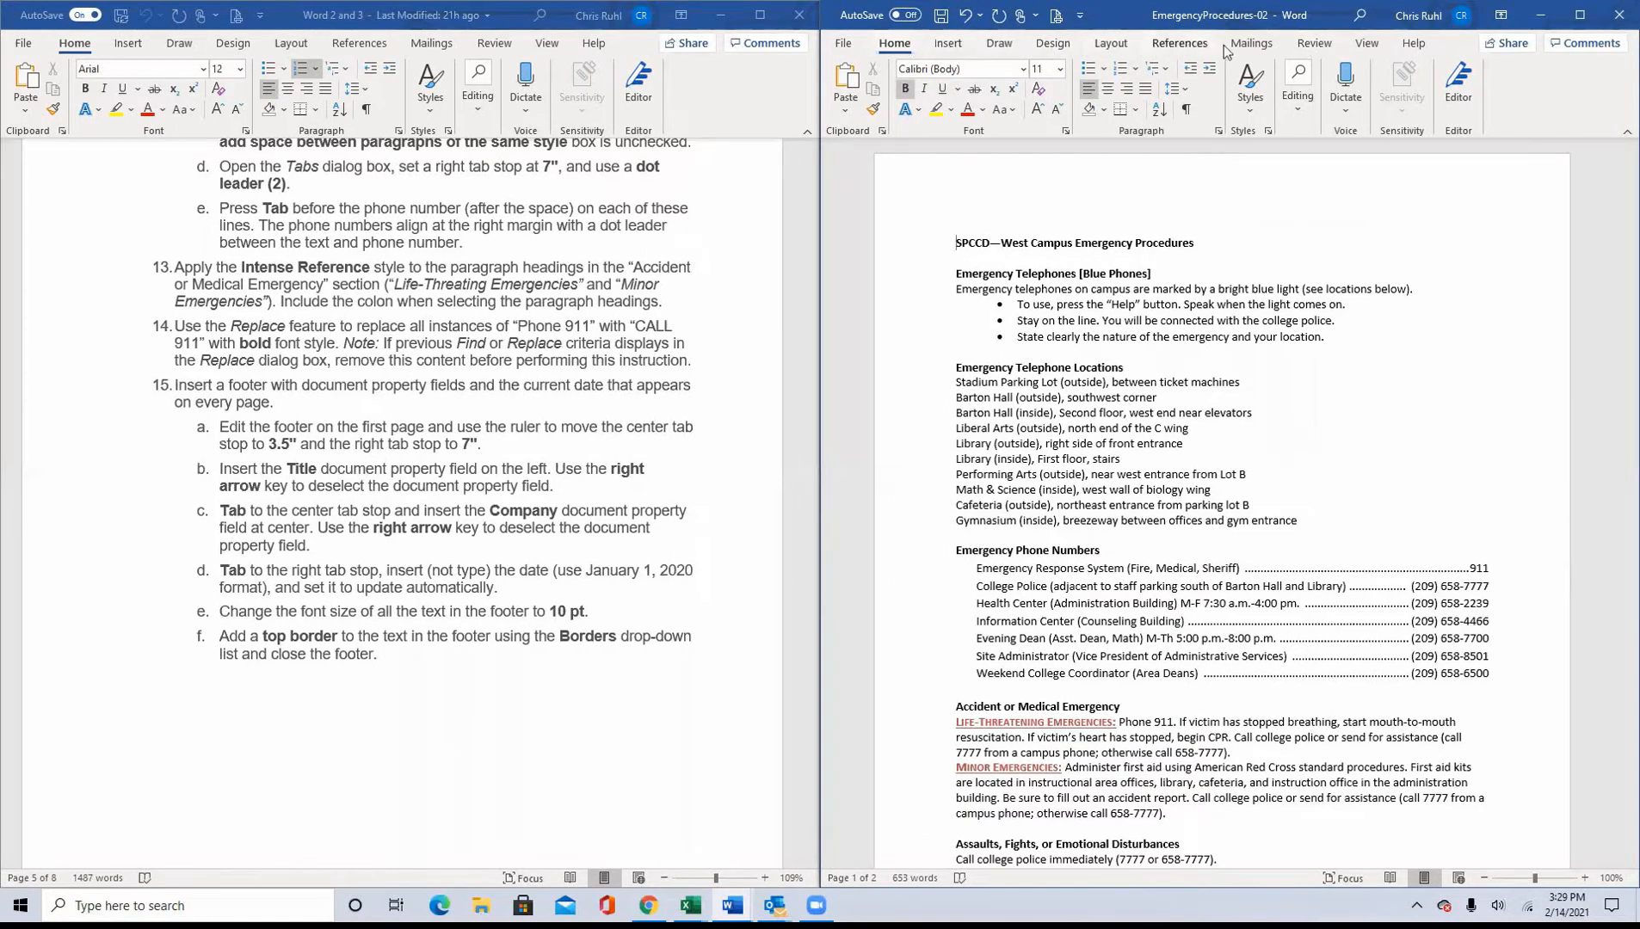
Step: Replace all instances of "Phone 911" with "Call 911" throughout the document
{"action": "left_click", "coordinate": [1325, 47]}
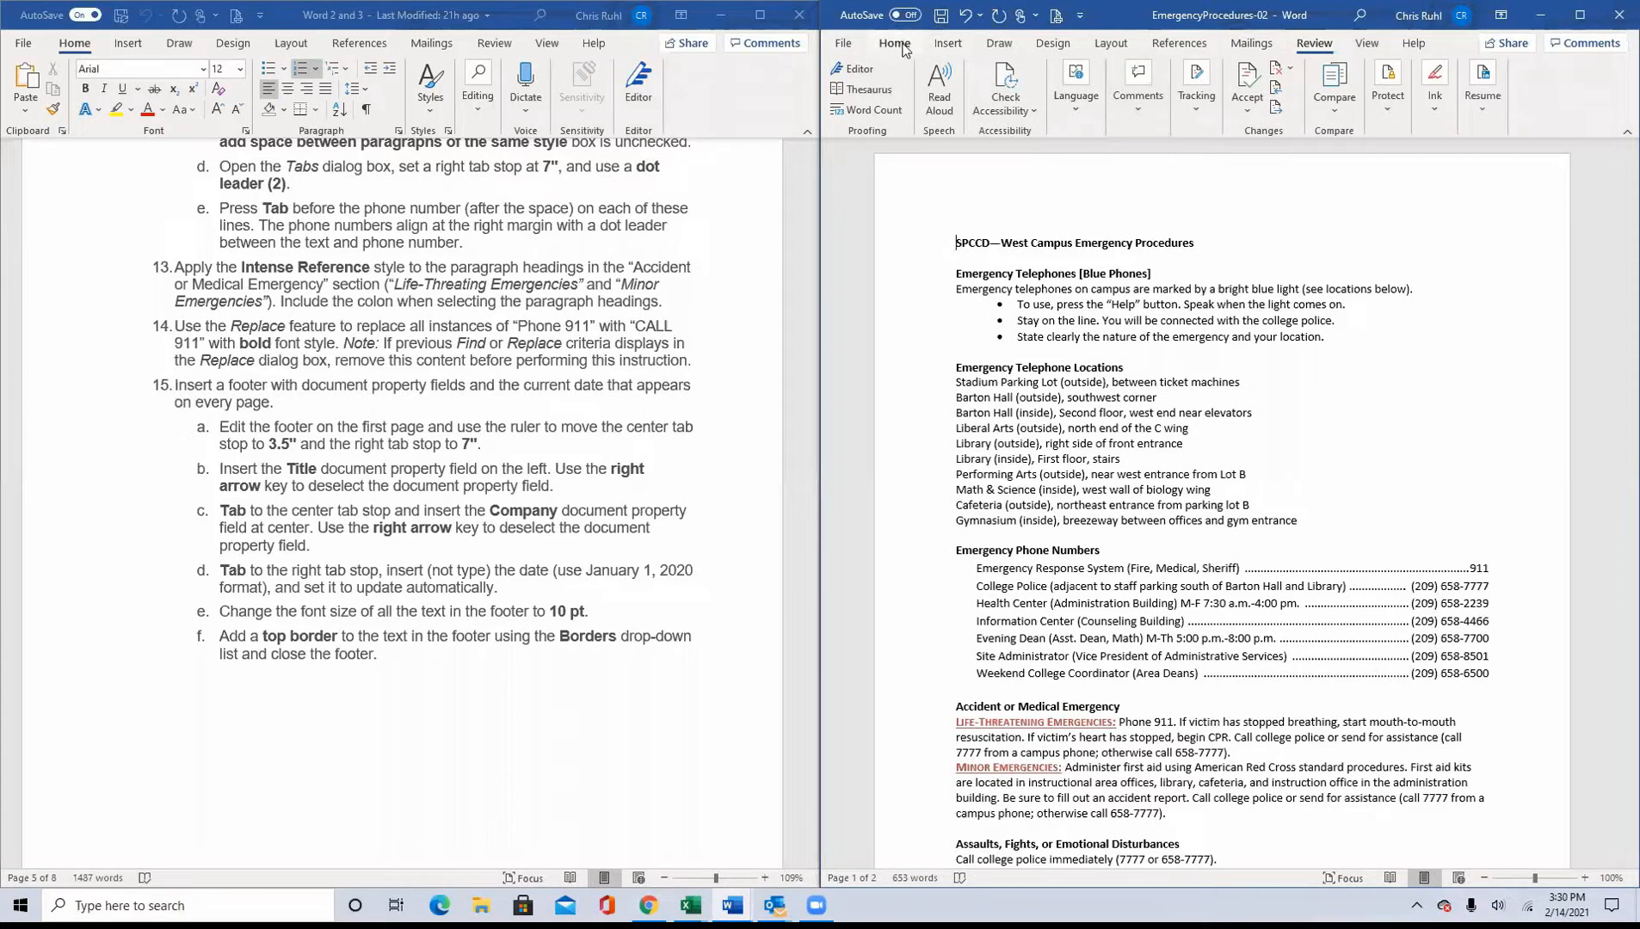
{"action": "left_click", "coordinate": [955, 50]}
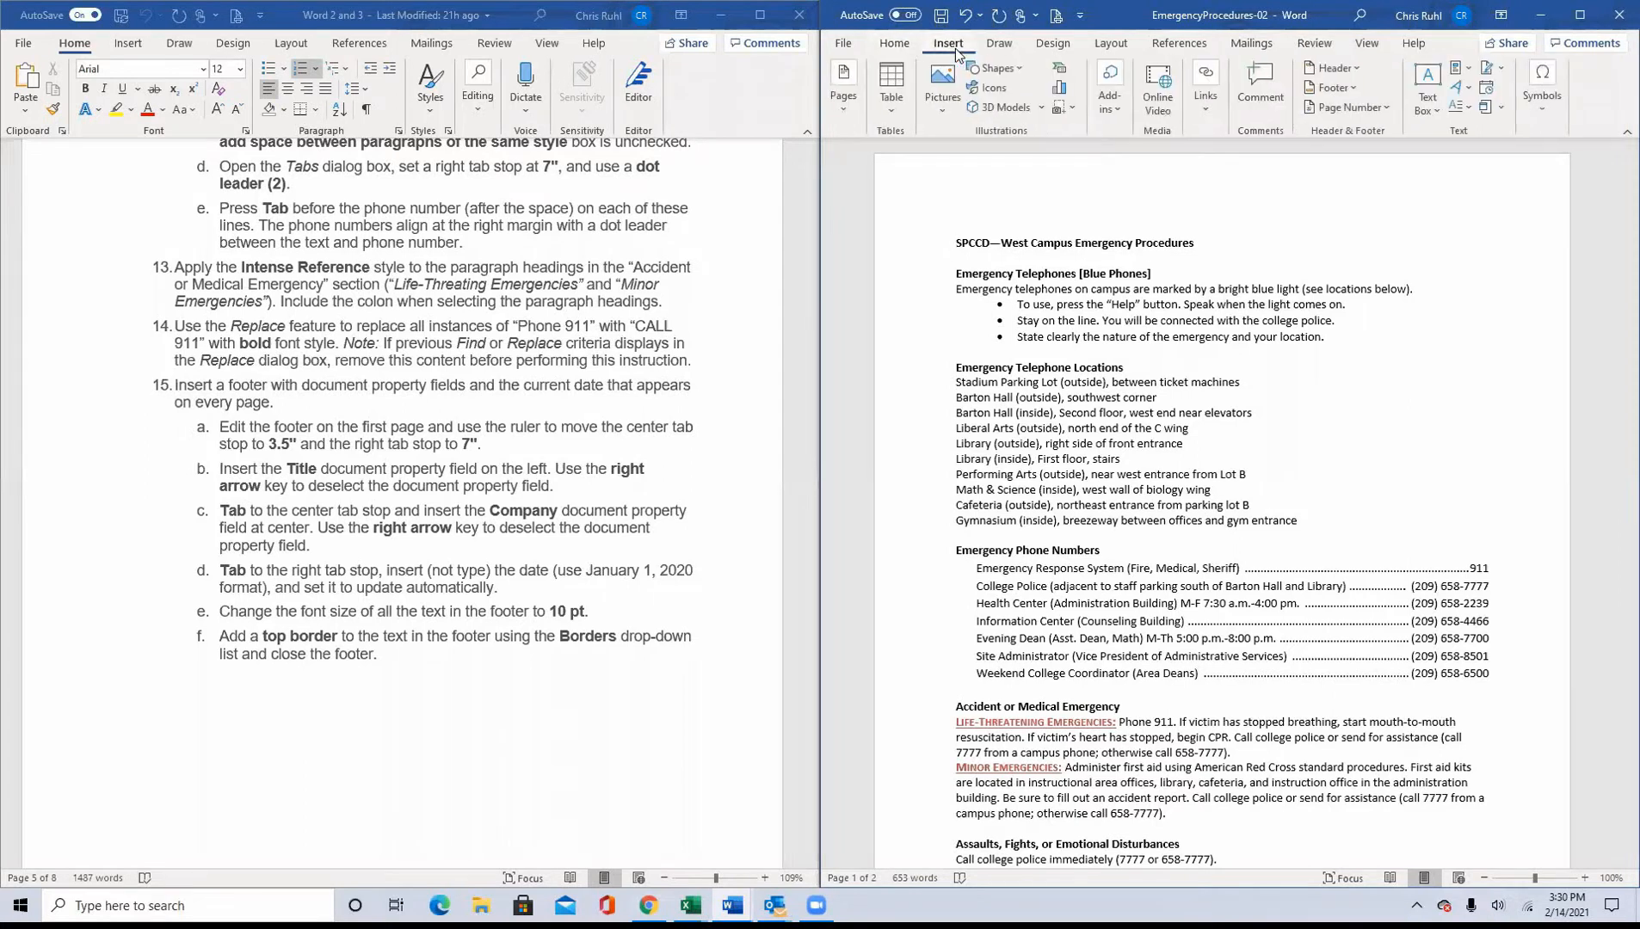
{"action": "left_click", "coordinate": [899, 47]}
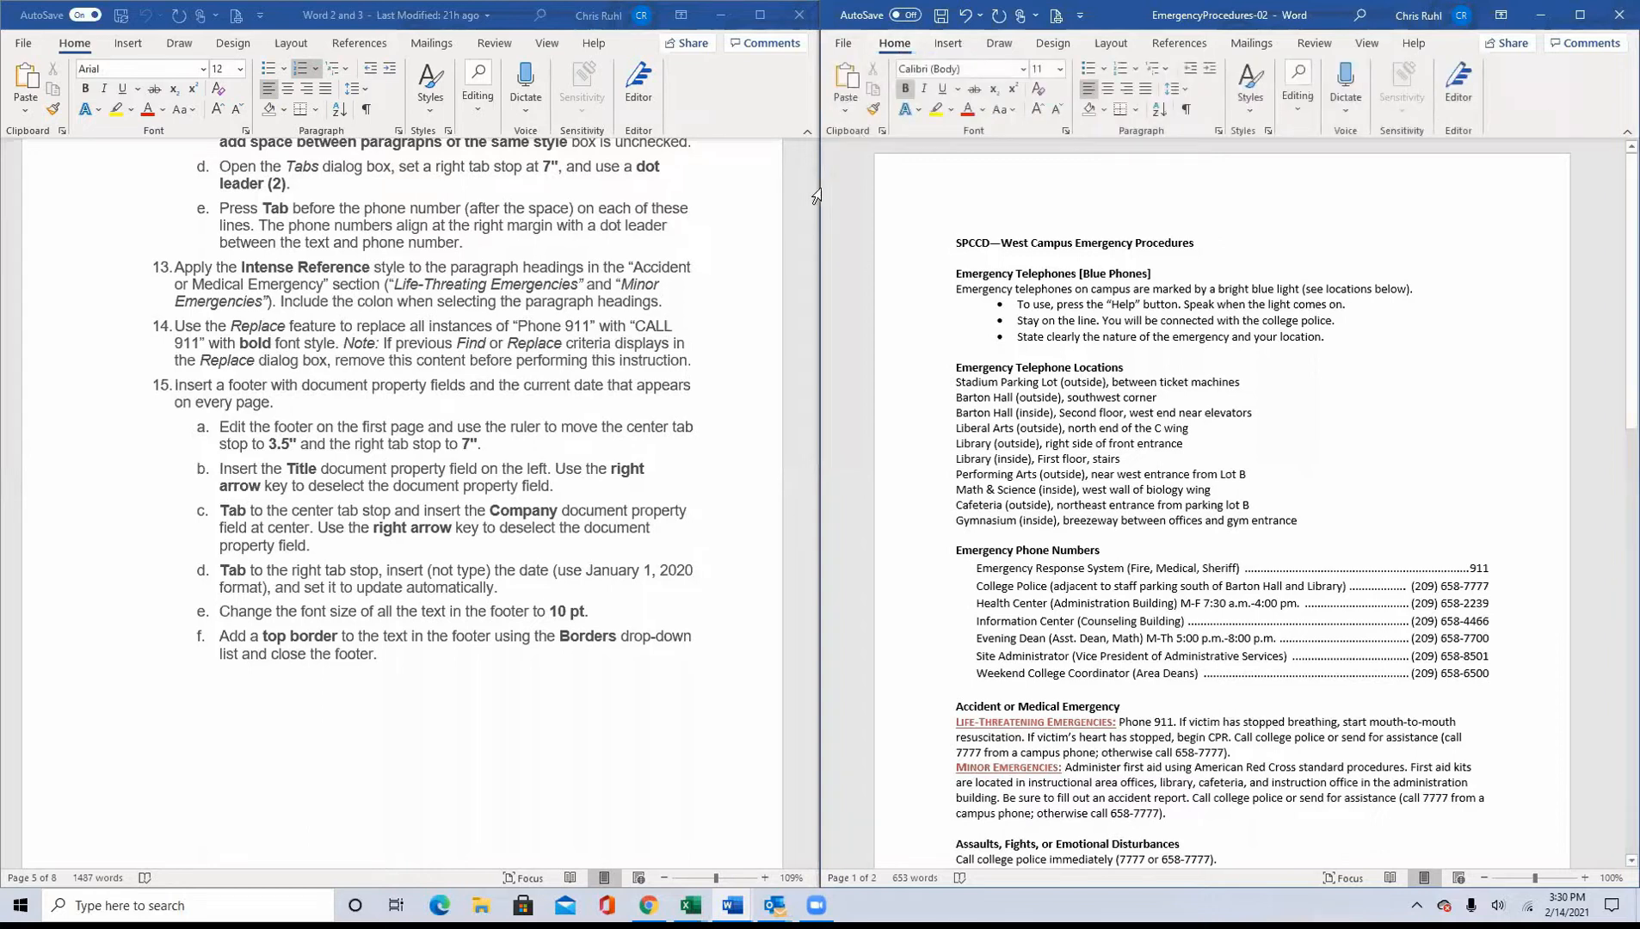
{"action": "left_click", "coordinate": [1580, 16]}
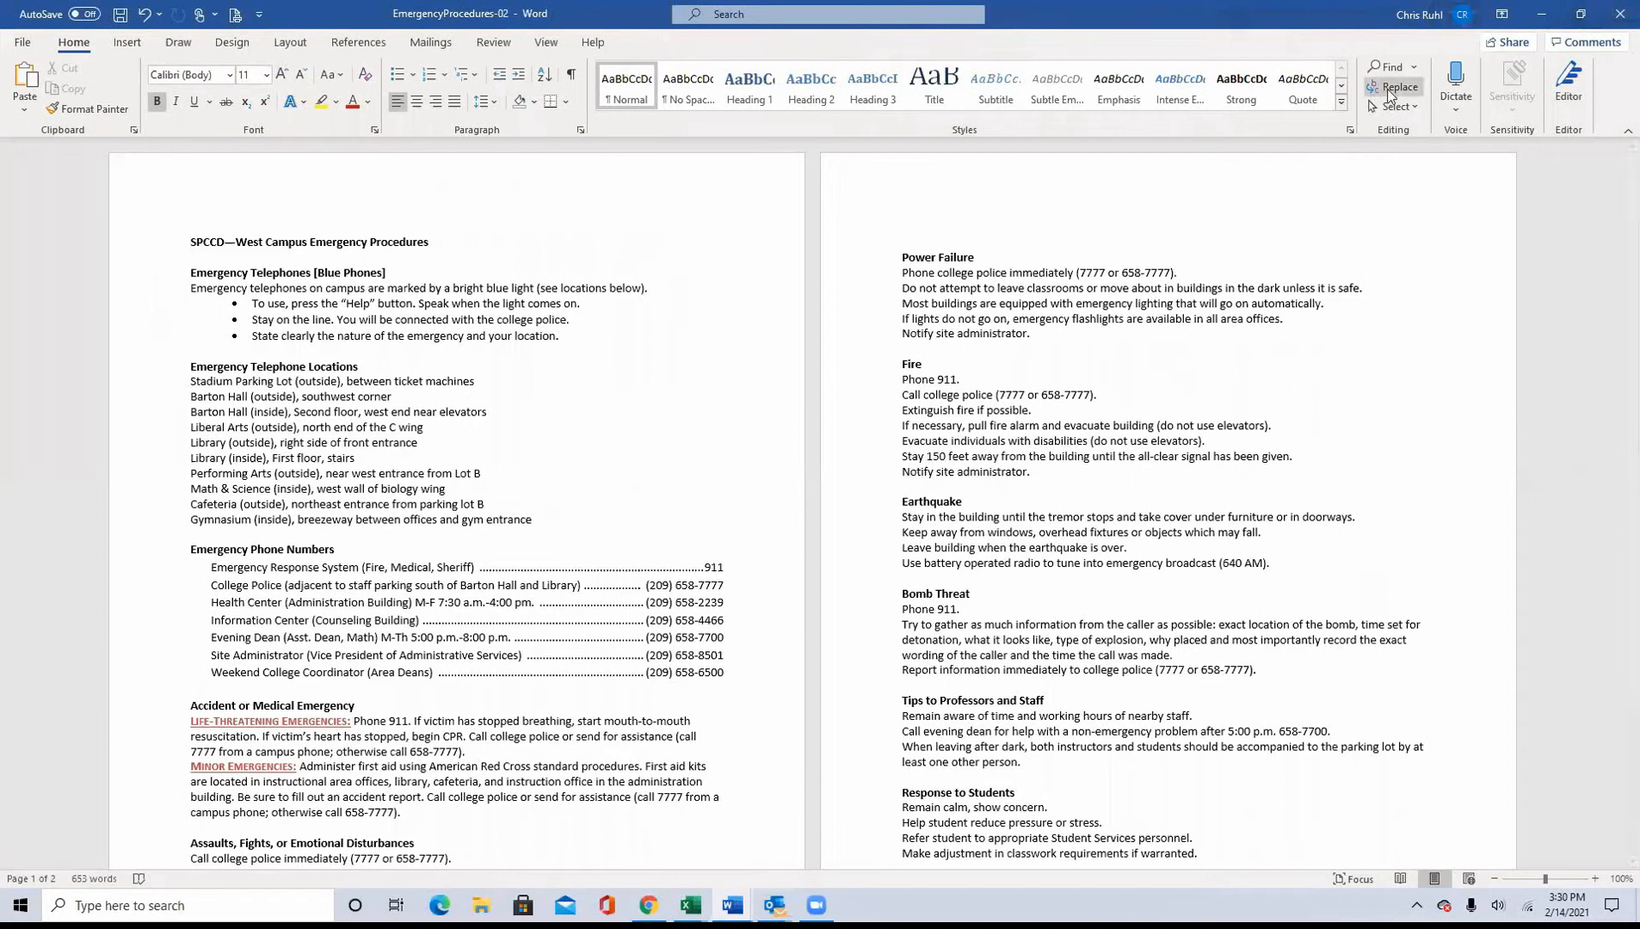
{"action": "left_click", "coordinate": [1400, 87]}
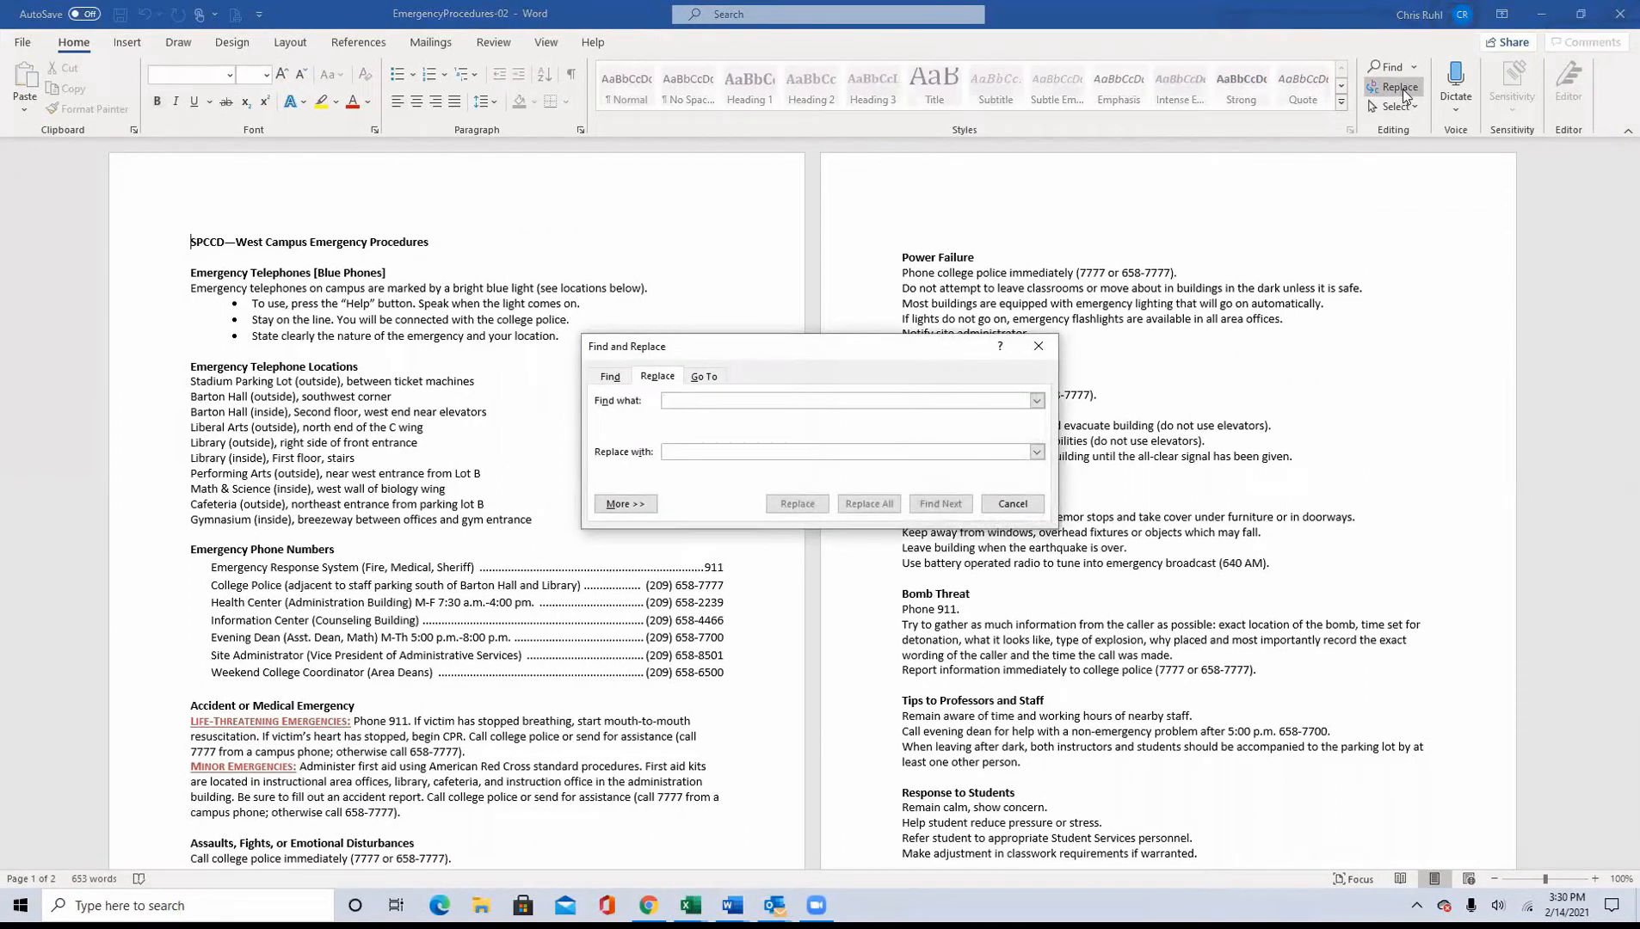
{"action": "type", "text": "Phone 911"}
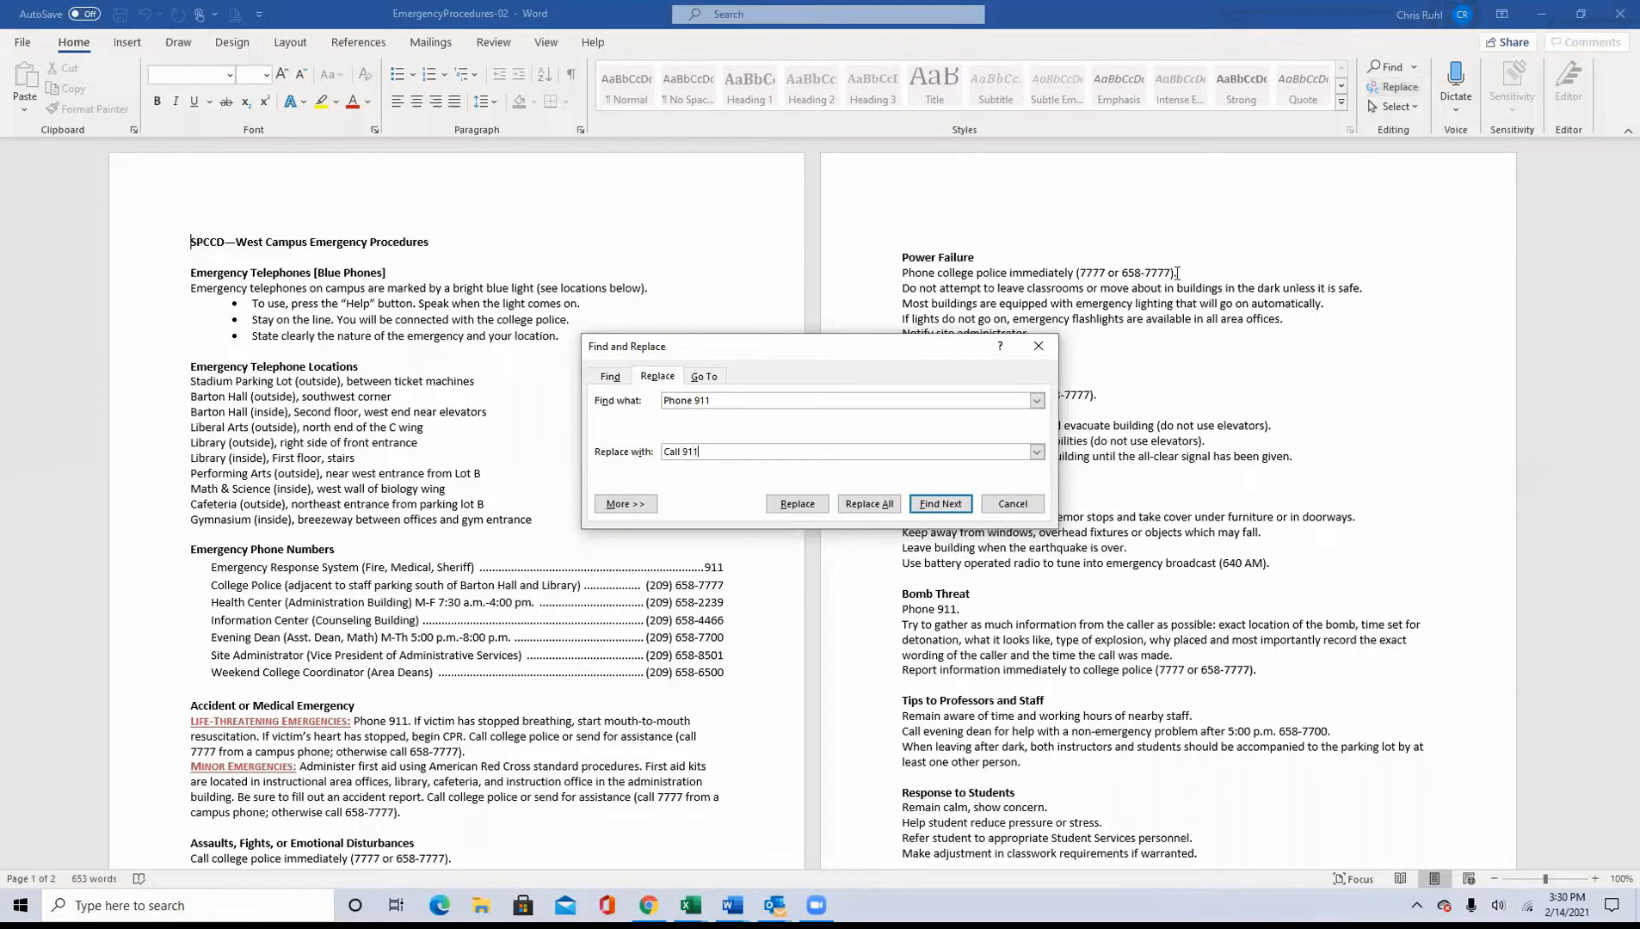
{"action": "left_click", "coordinate": [870, 505]}
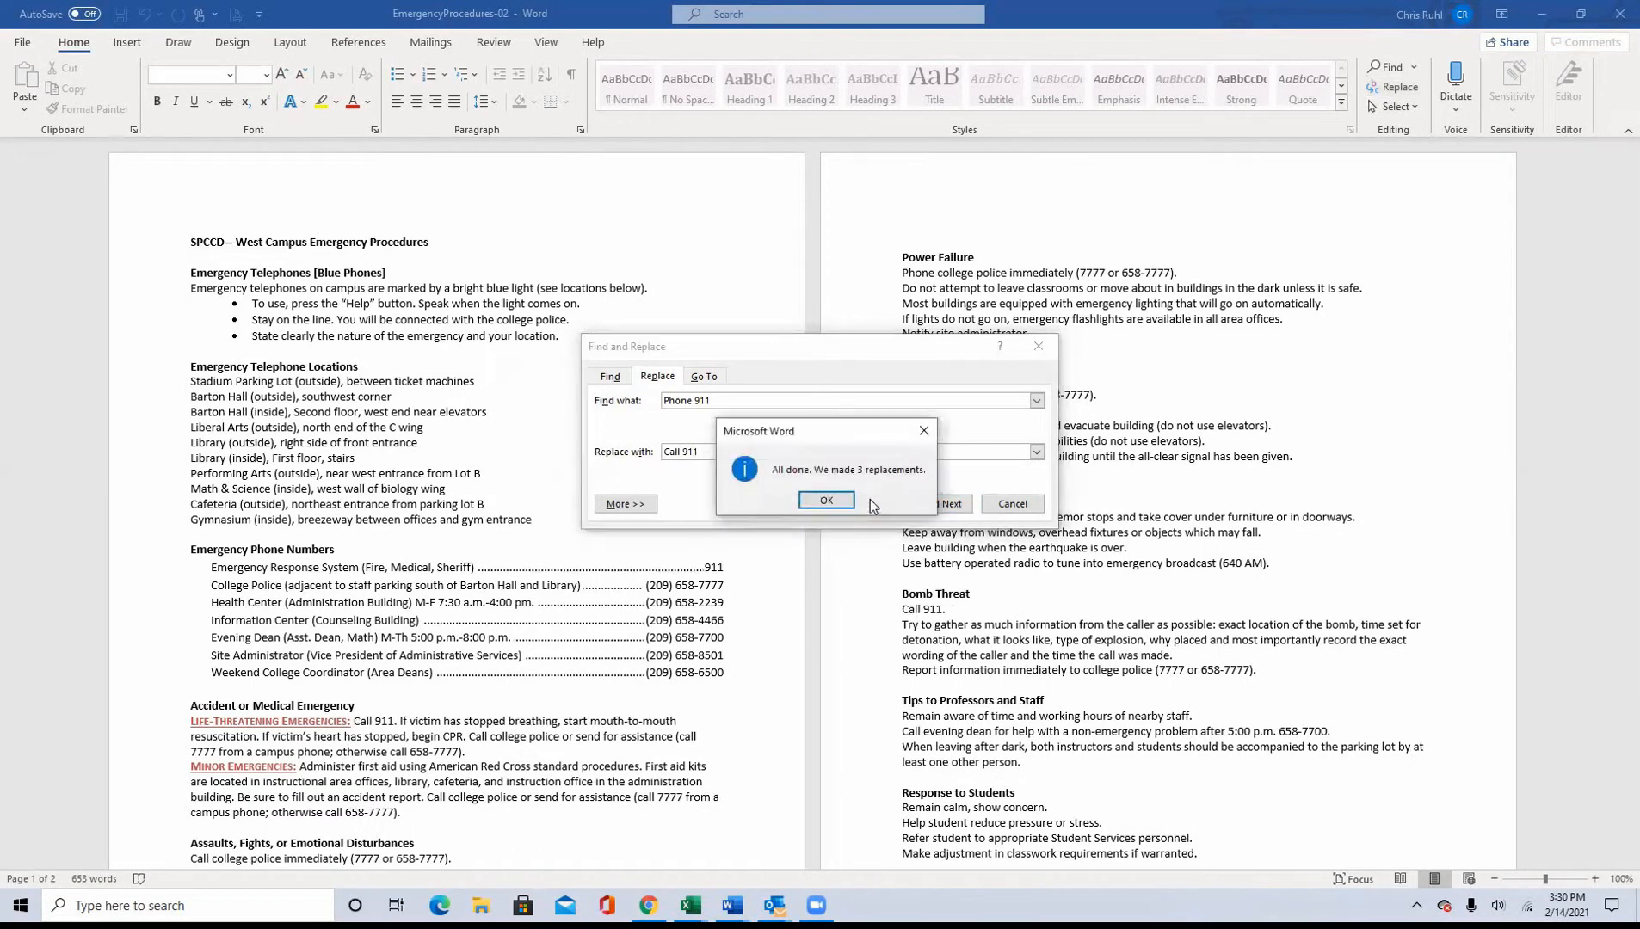
{"action": "left_click", "coordinate": [826, 502]}
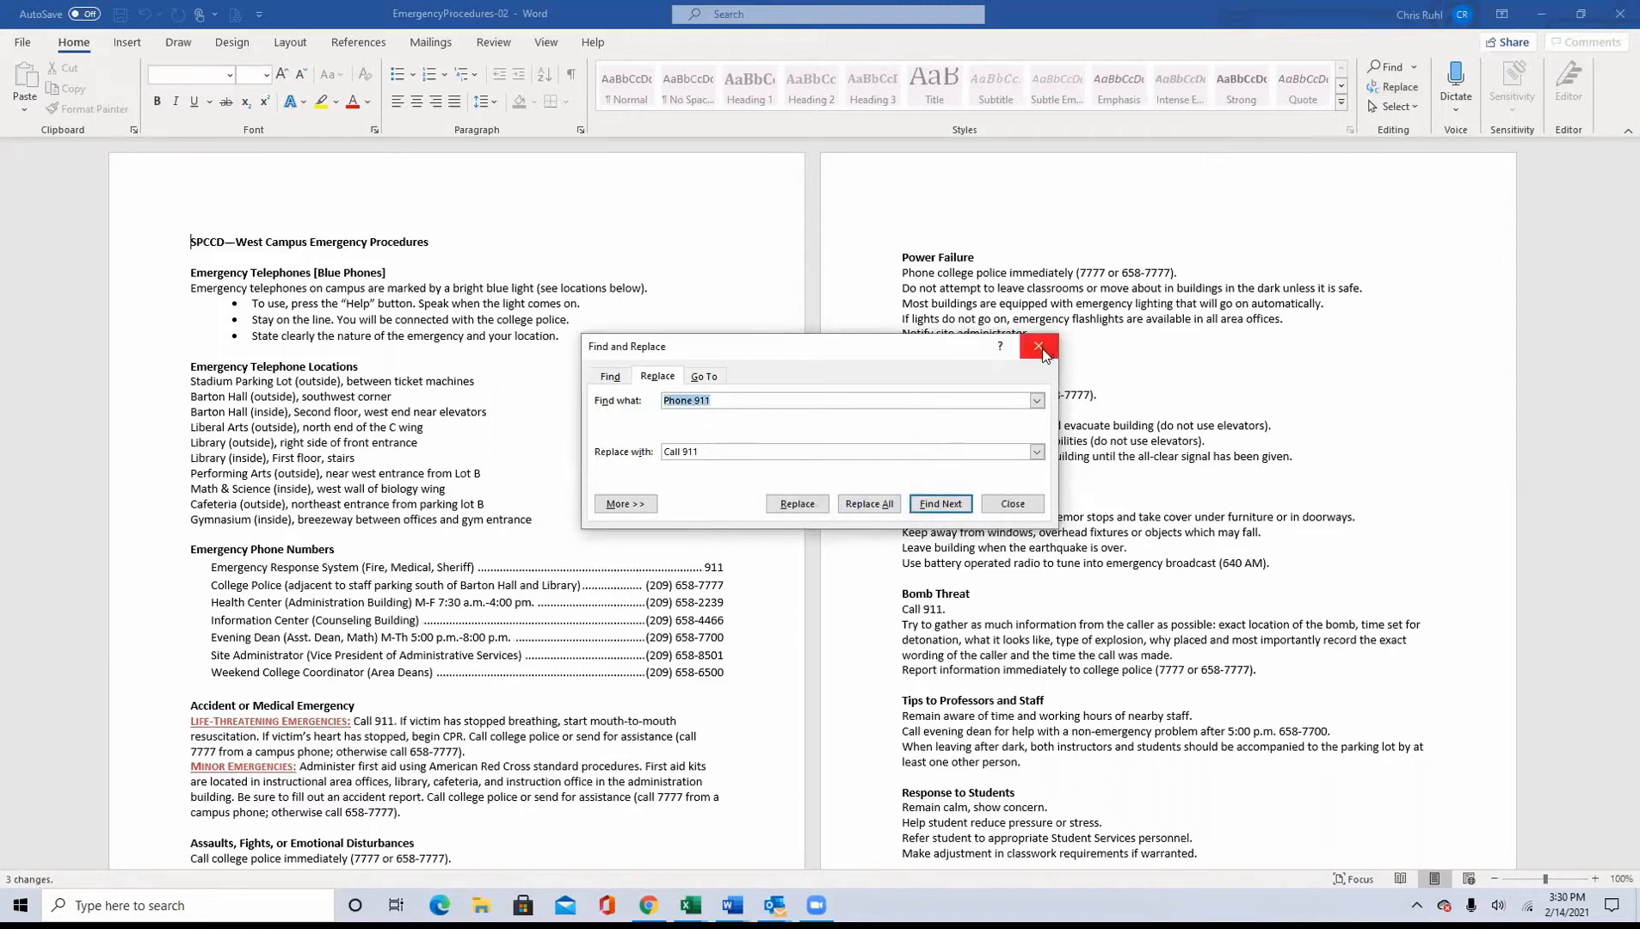
{"action": "left_click", "coordinate": [1014, 503]}
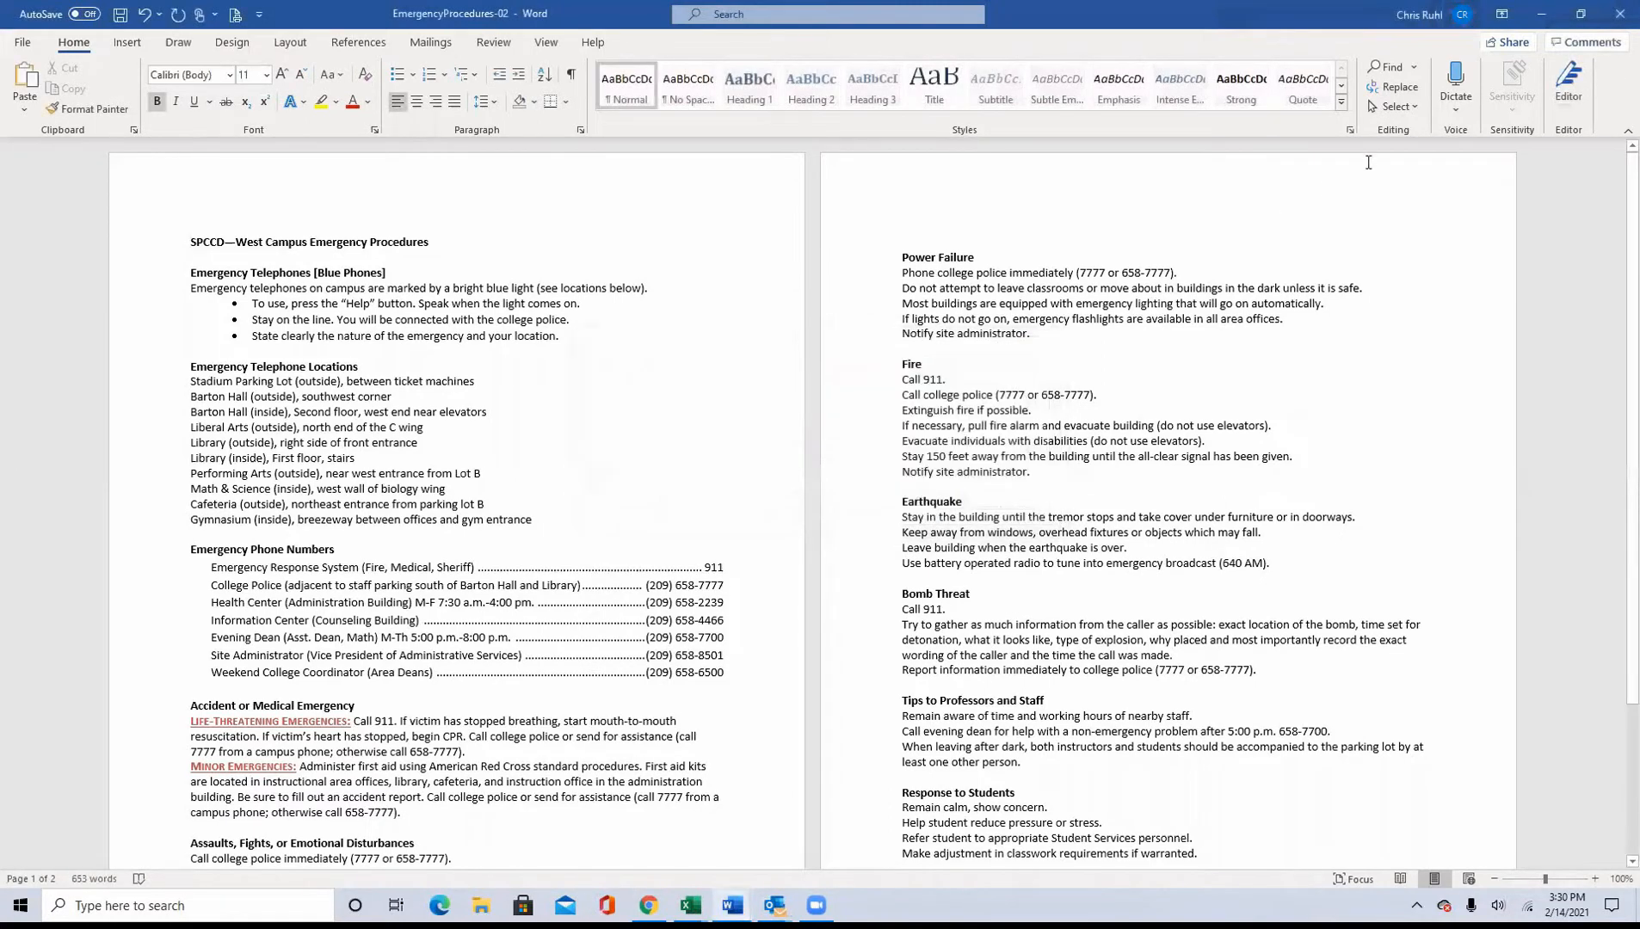
Step: Fit EmergencyProcedures-02 beside the instructions and examine the "911" lines on both pages against instruction 14
{"action": "left_click", "coordinate": [1580, 14]}
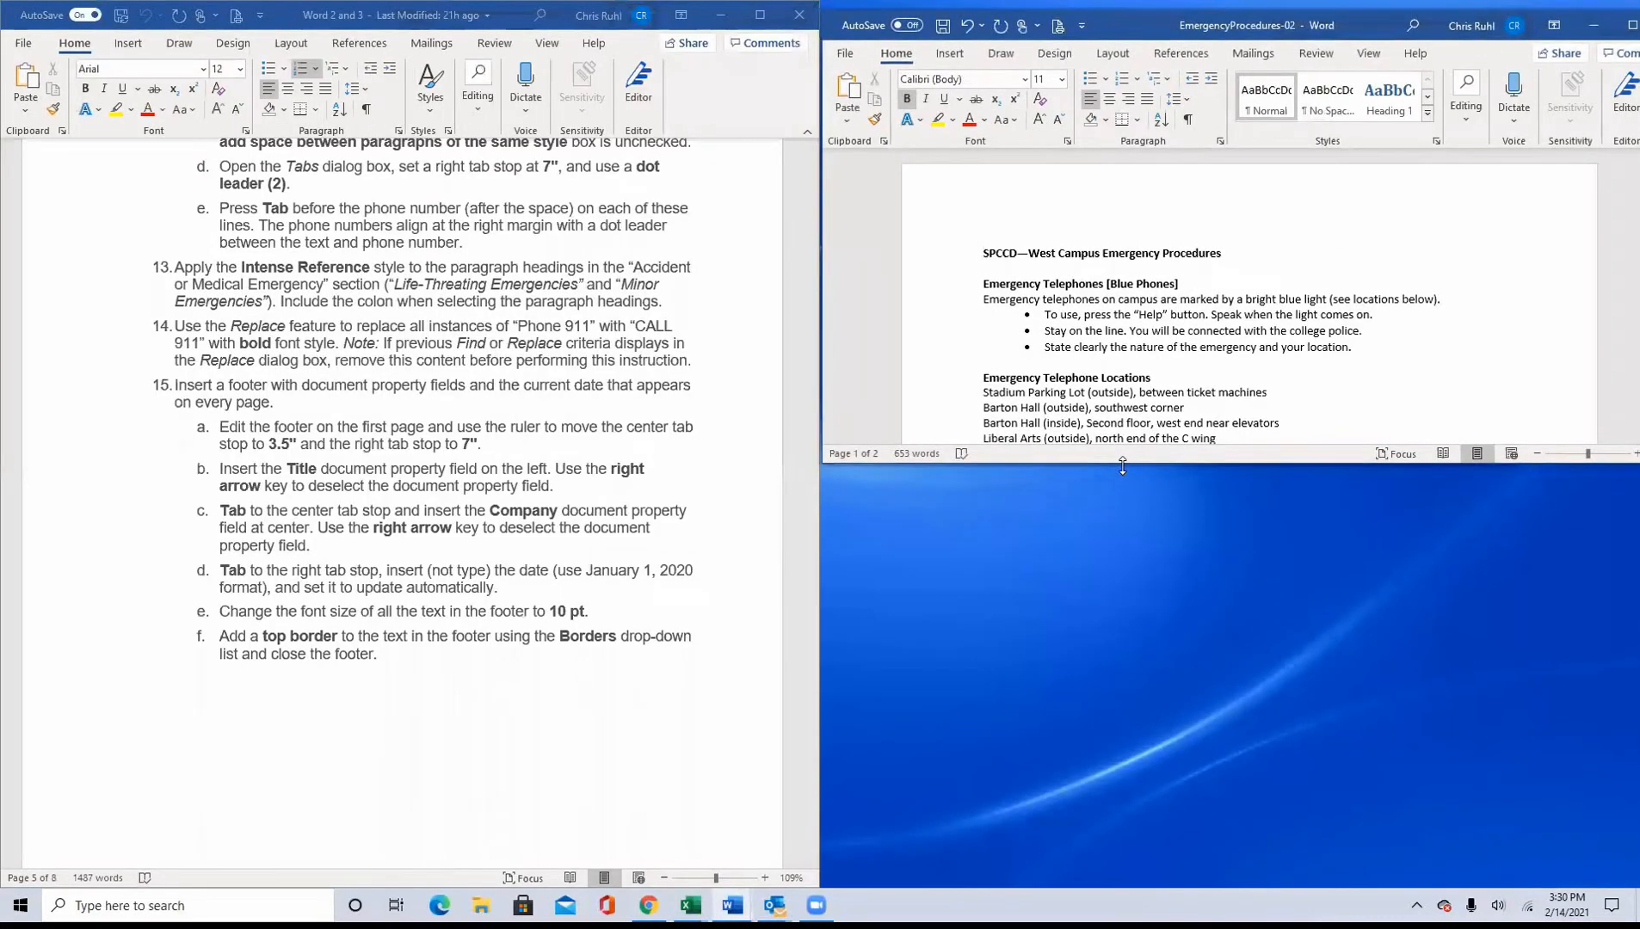
{"action": "left_click_drag", "start_coordinate": [1123, 464], "coordinate": [1161, 888]}
{"action": "scroll", "coordinate": [1042, 614], "scroll_direction": "down", "scroll_amount": 2}
{"action": "scroll", "coordinate": [1043, 617], "scroll_direction": "down", "scroll_amount": 5}
{"action": "scroll", "coordinate": [1050, 607], "scroll_direction": "down", "scroll_amount": 10}
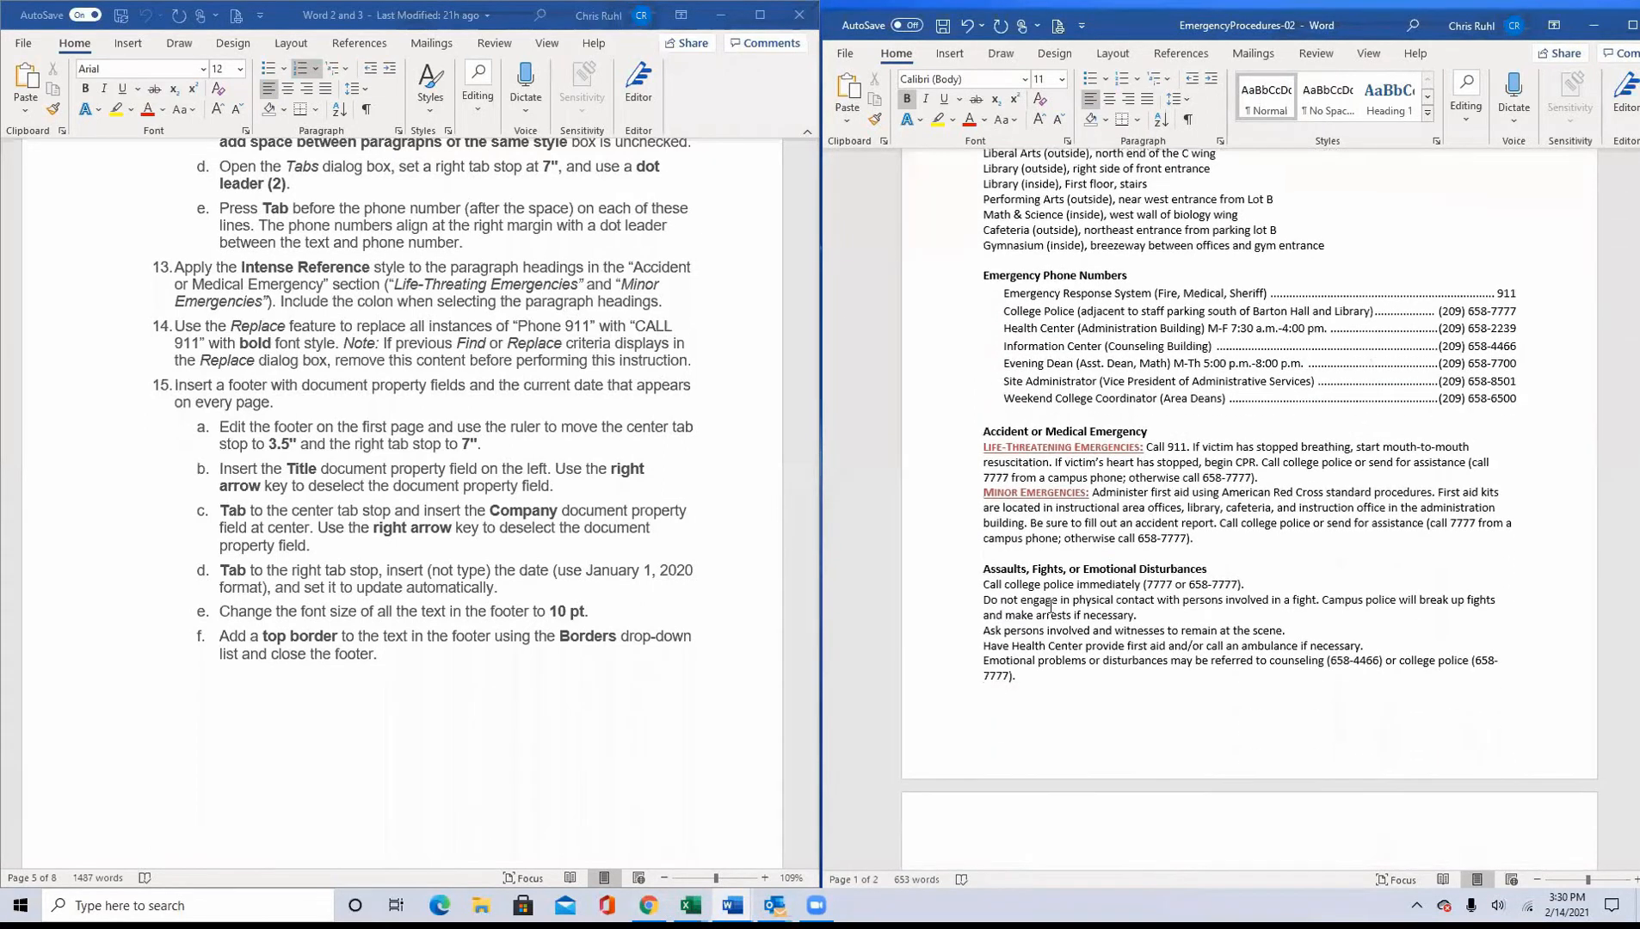
{"action": "scroll", "coordinate": [1049, 613], "scroll_direction": "down", "scroll_amount": 6}
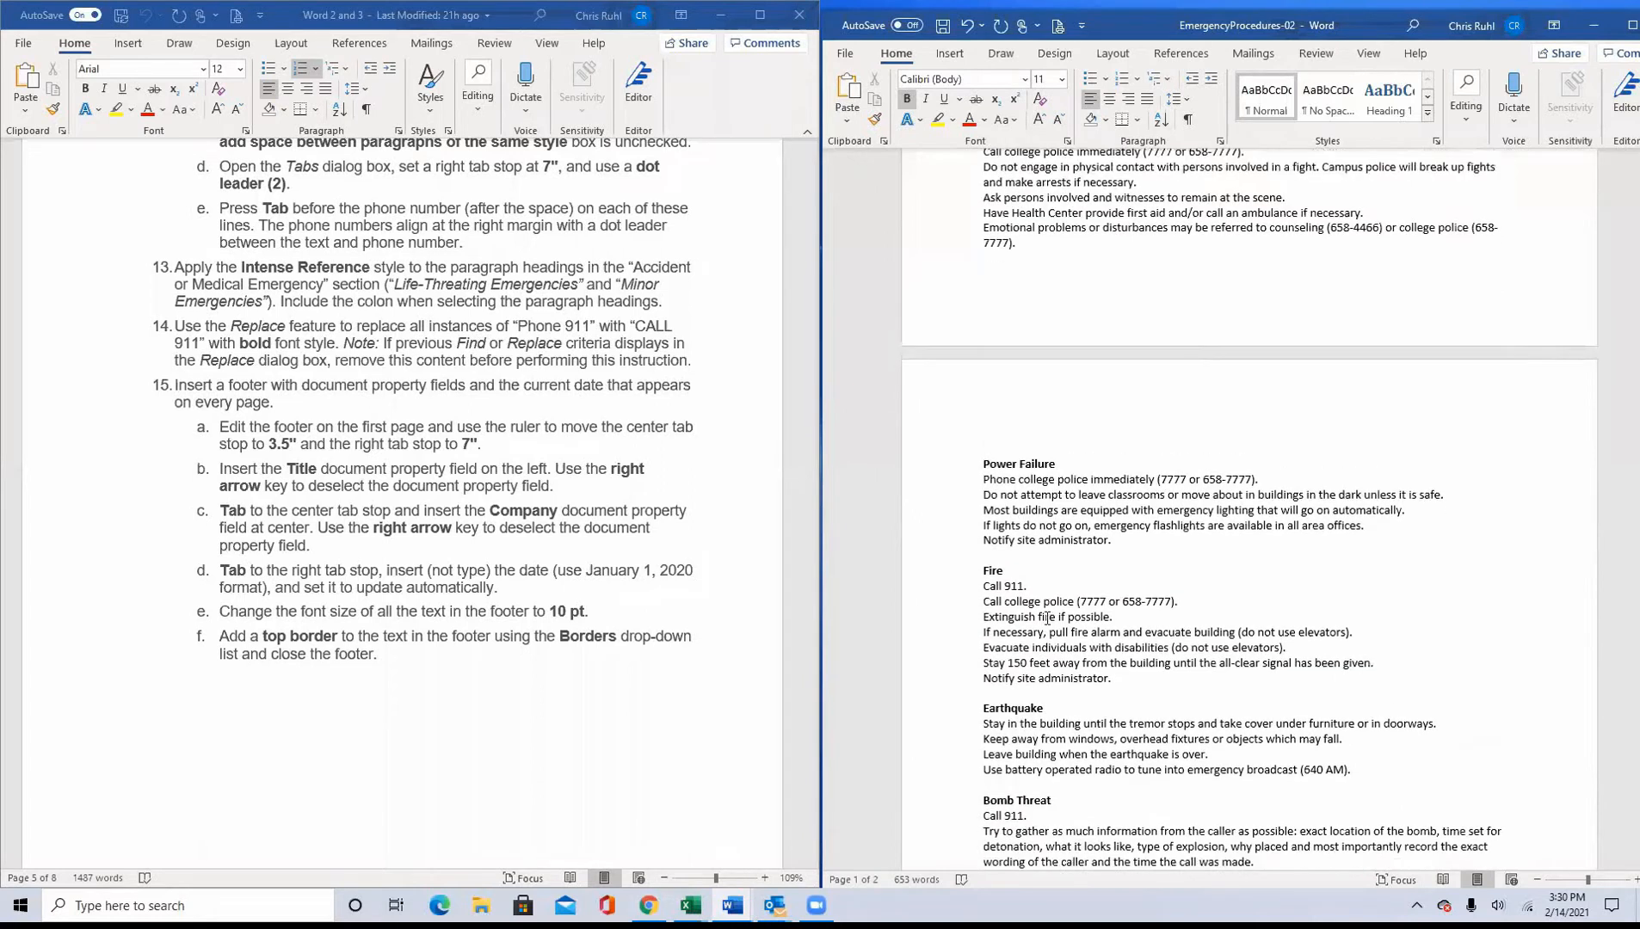
{"action": "scroll", "coordinate": [1047, 618], "scroll_direction": "down", "scroll_amount": 2}
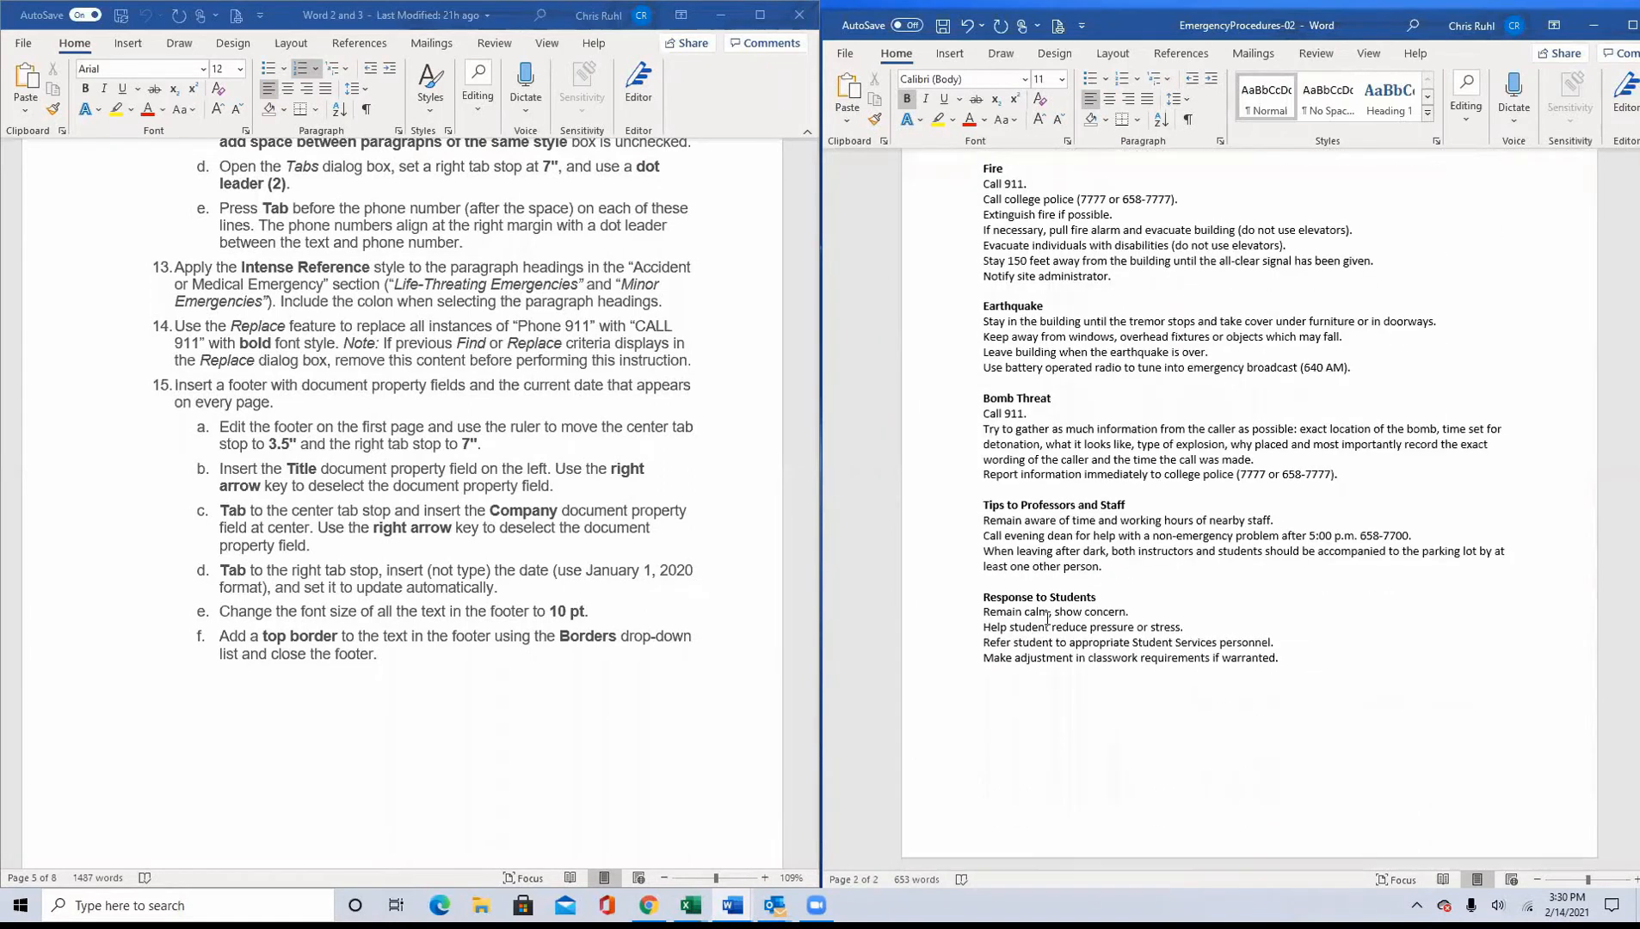
{"action": "scroll", "coordinate": [1047, 617], "scroll_direction": "up", "scroll_amount": 1}
{"action": "scroll", "coordinate": [1047, 618], "scroll_direction": "up", "scroll_amount": 1}
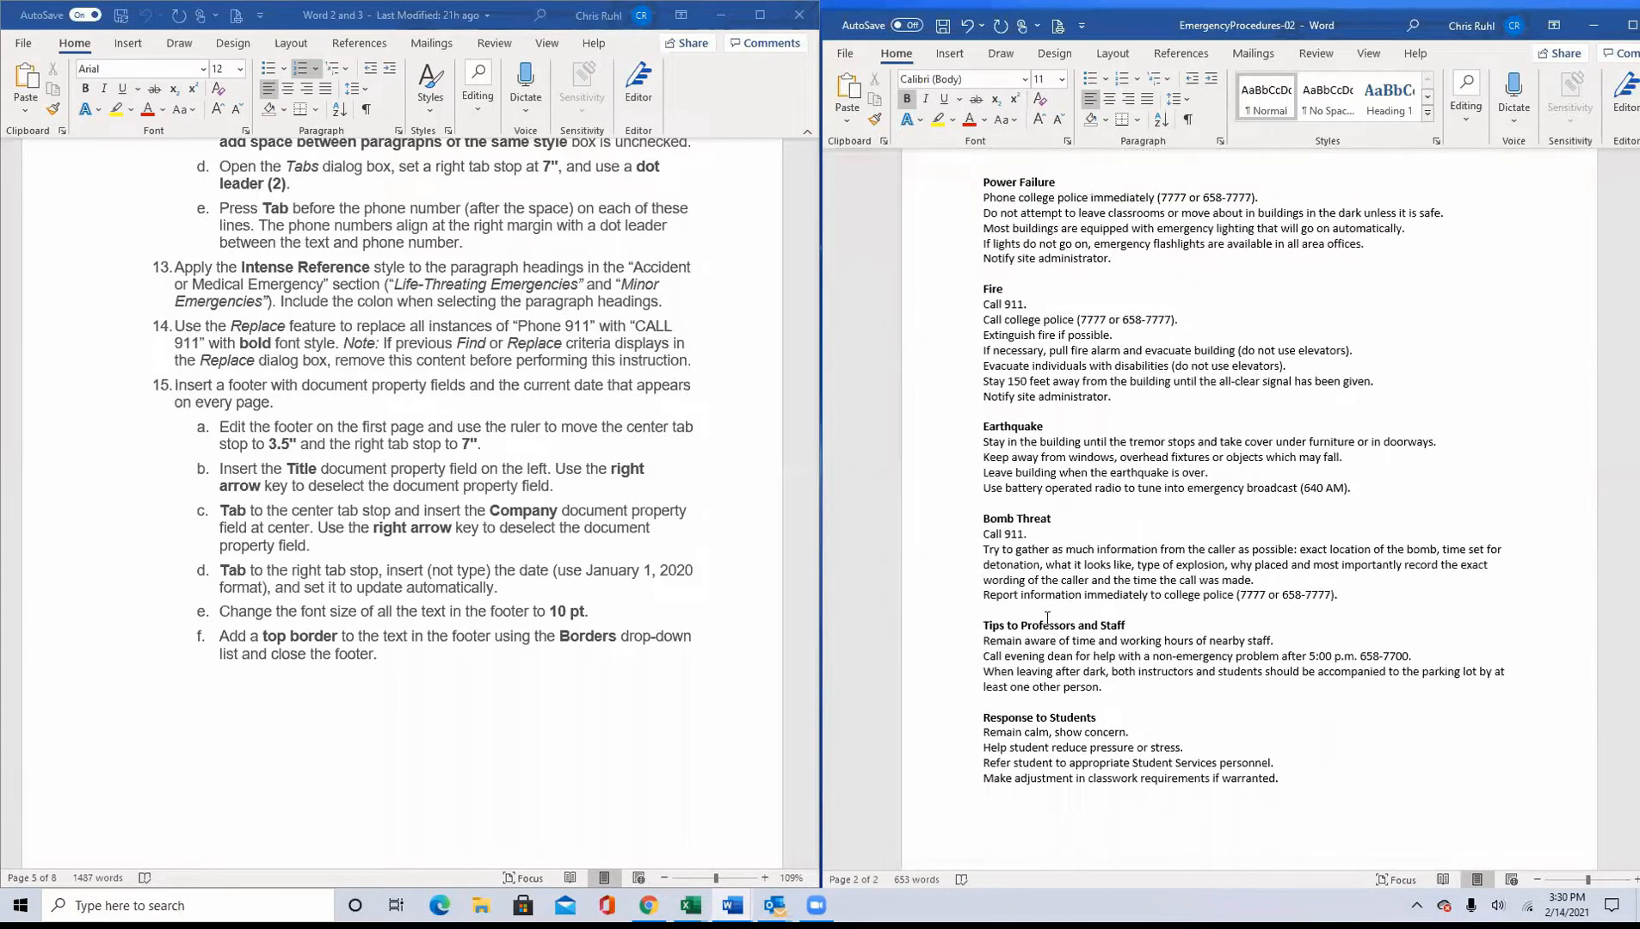
{"action": "scroll", "coordinate": [1047, 617], "scroll_direction": "up", "scroll_amount": 4}
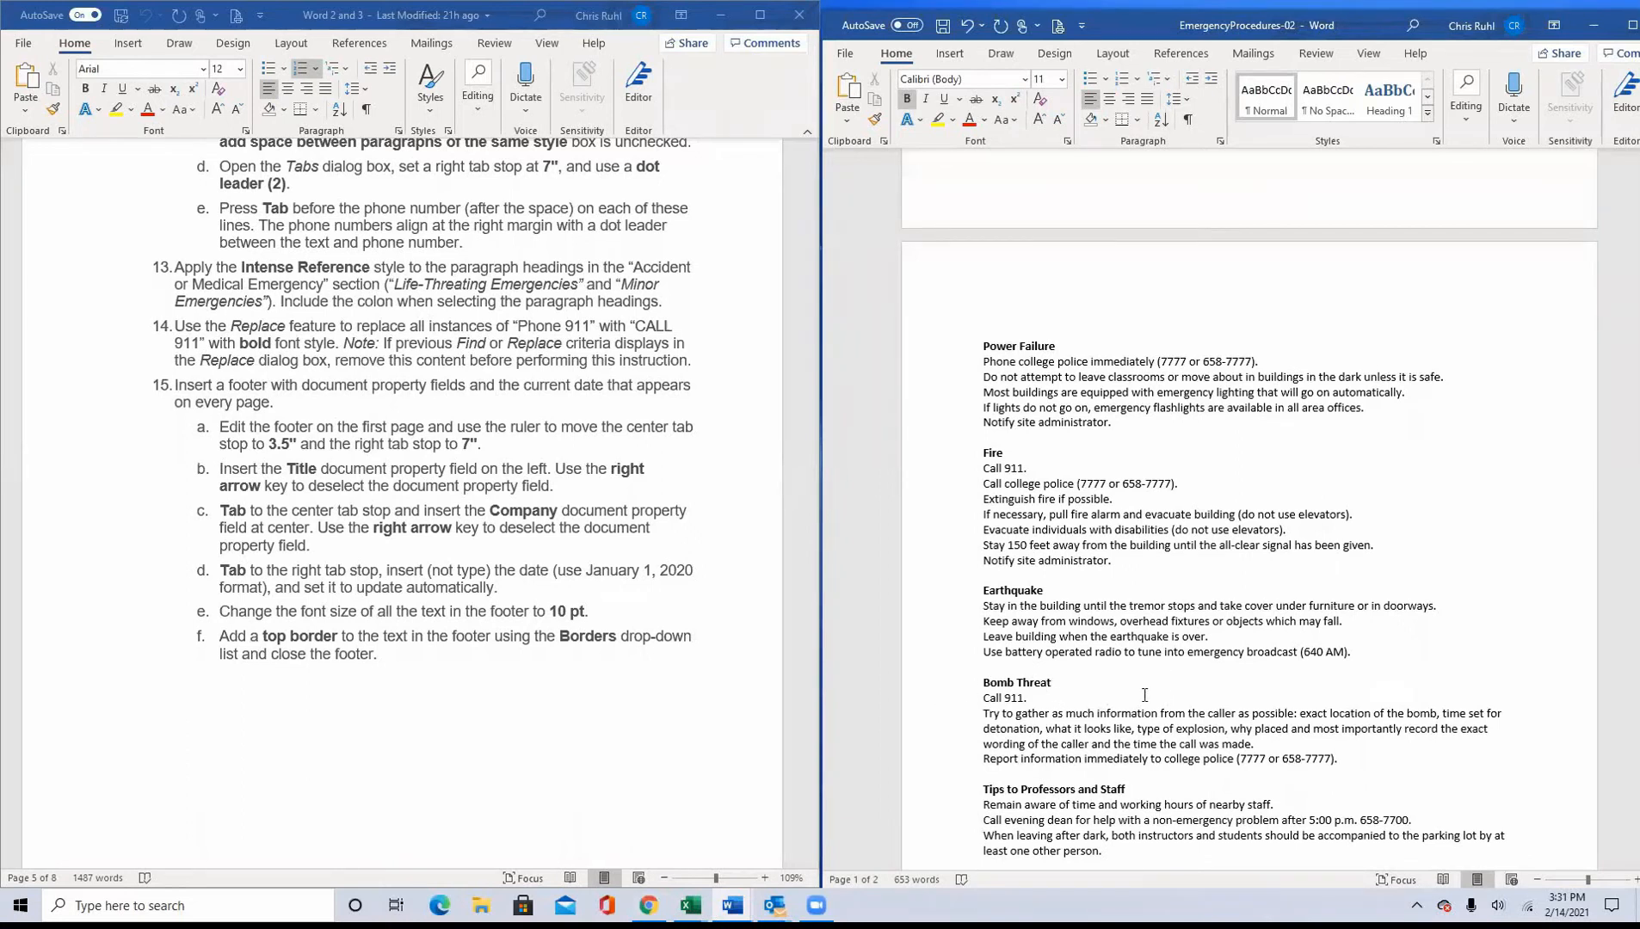
{"action": "scroll", "coordinate": [1144, 695], "scroll_direction": "down", "scroll_amount": 5}
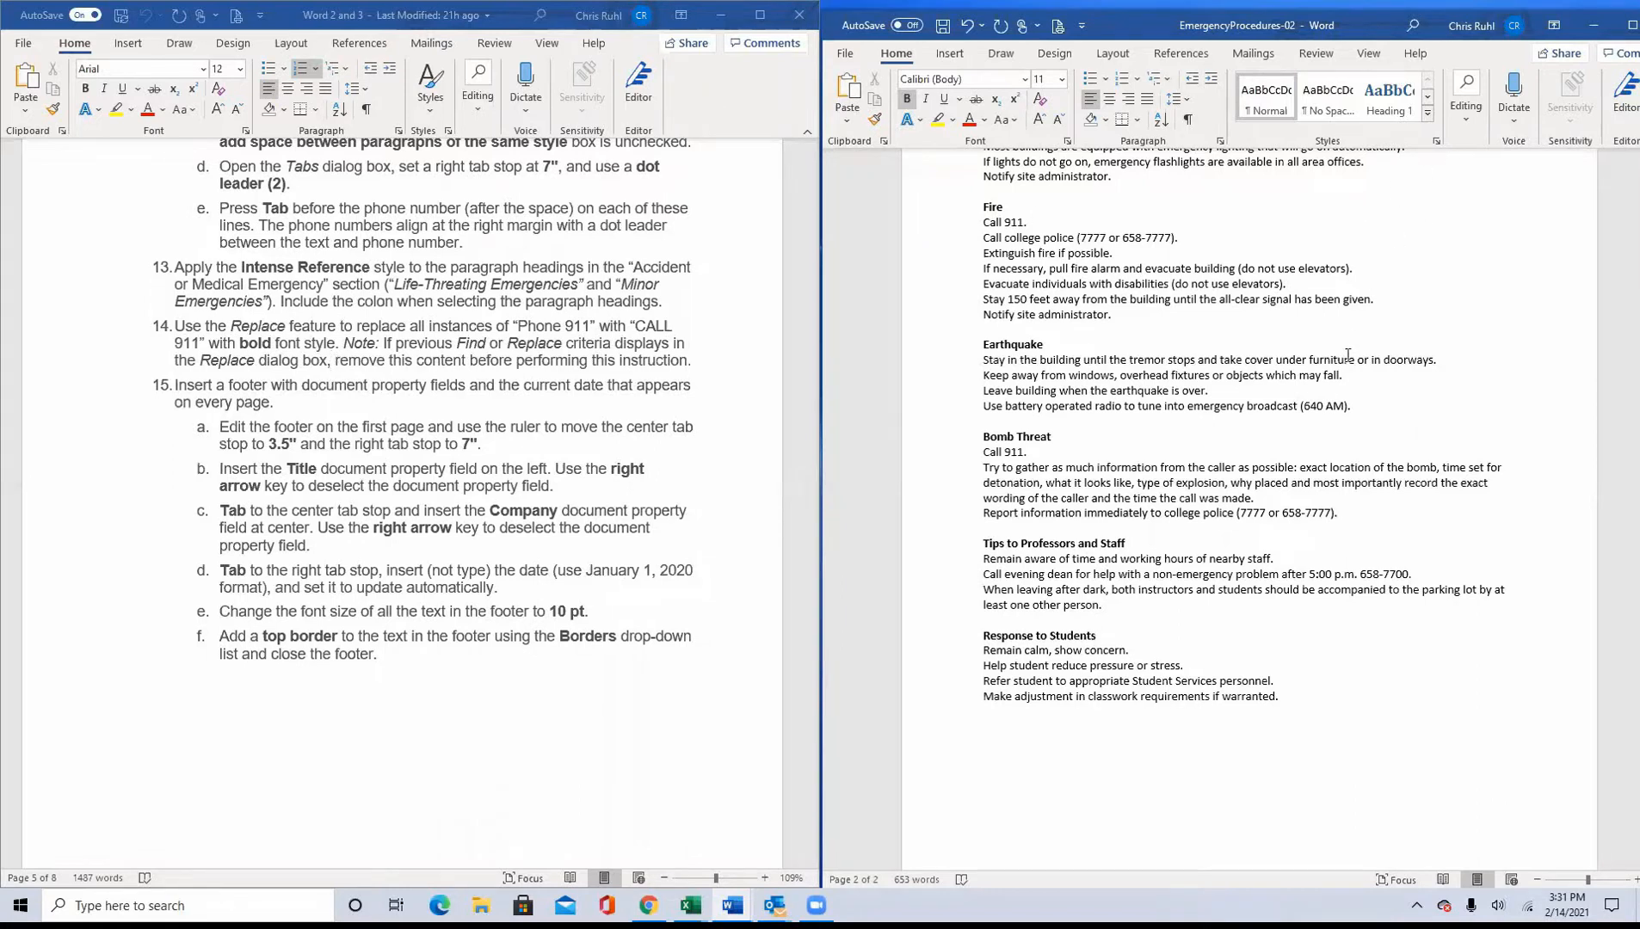
Step: Use Replace to change every "Call 911" in the document to "Call 911" with bold font style
{"action": "left_click", "coordinate": [1626, 25]}
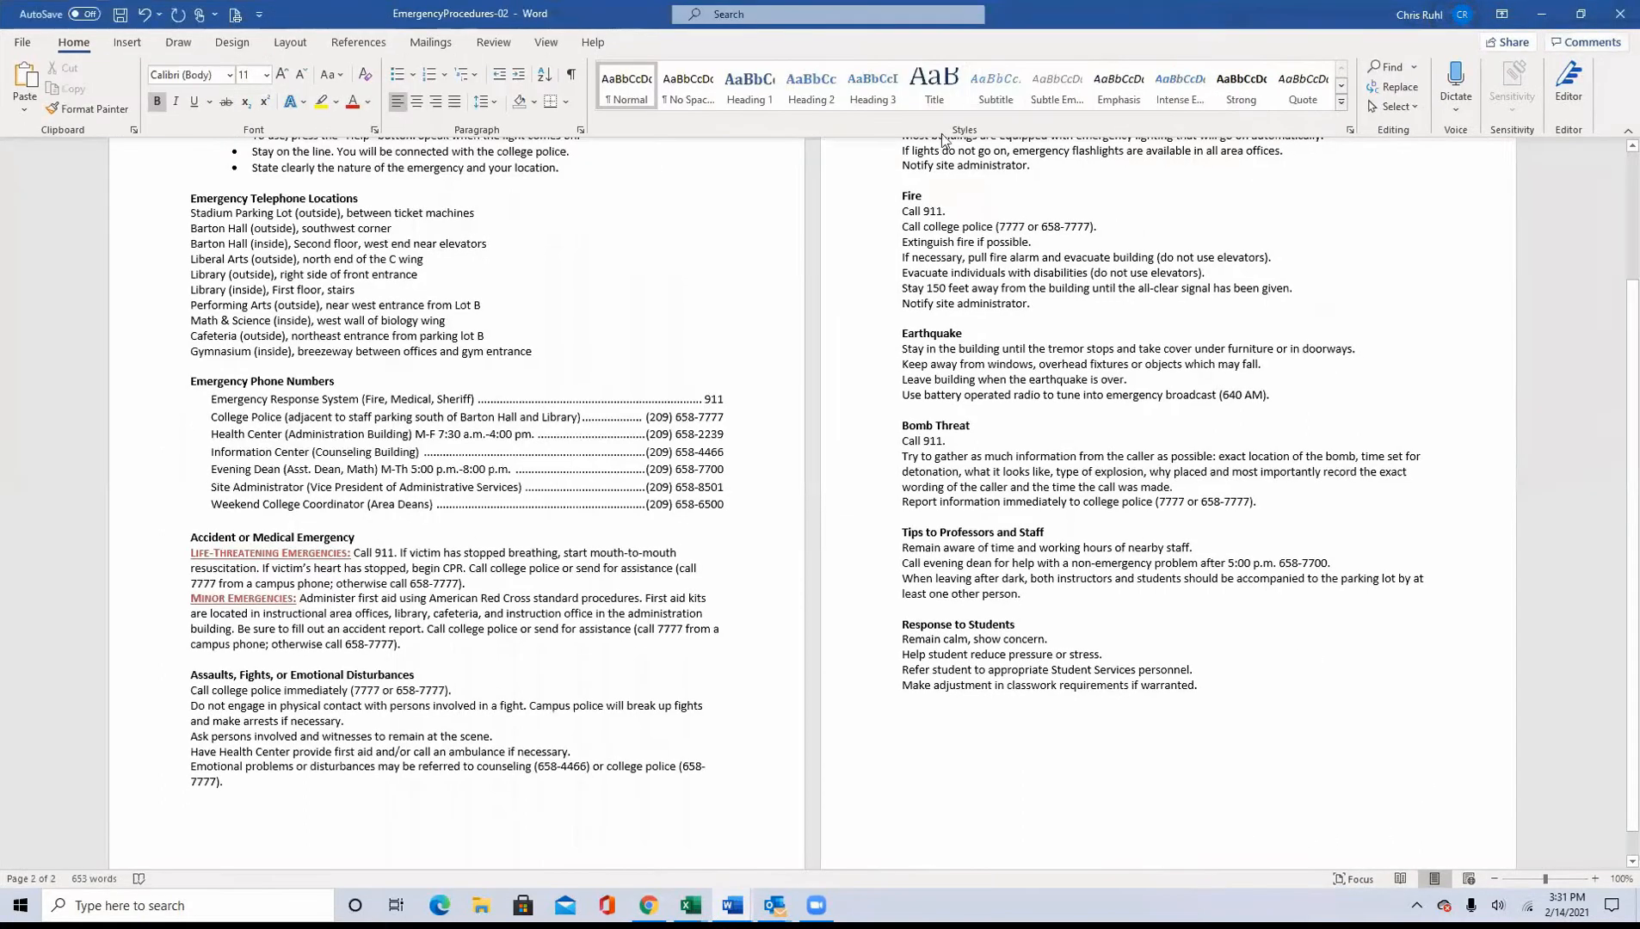
{"action": "left_click", "coordinate": [1387, 86]}
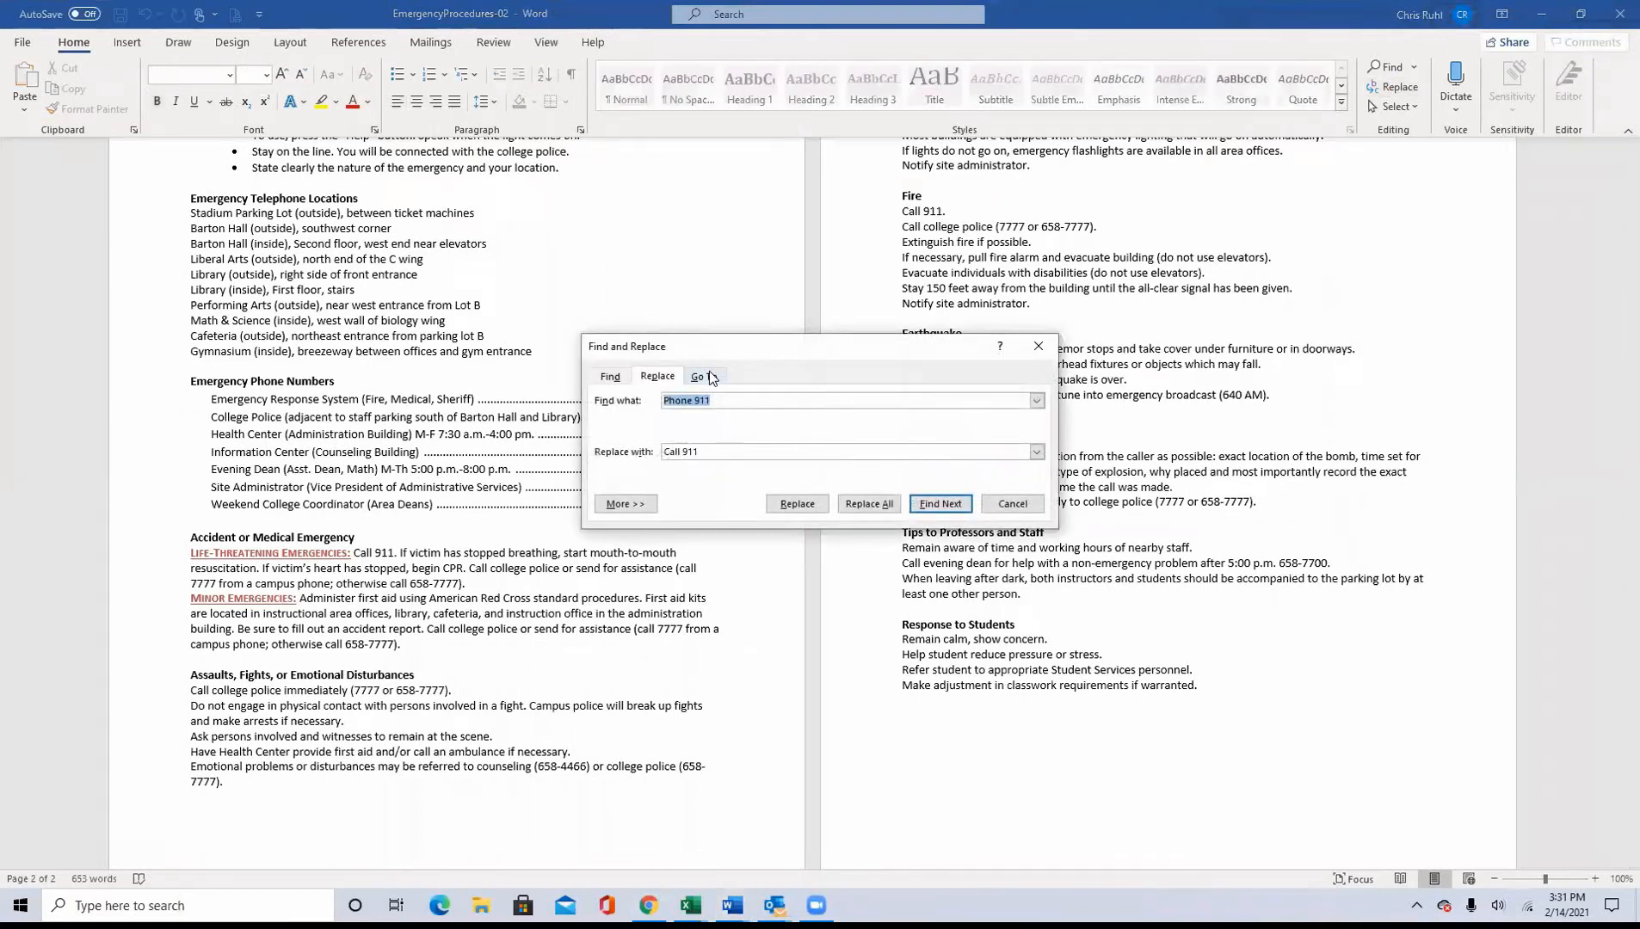
{"action": "type", "text": "Call"}
{"action": "key", "text": "Tab"}
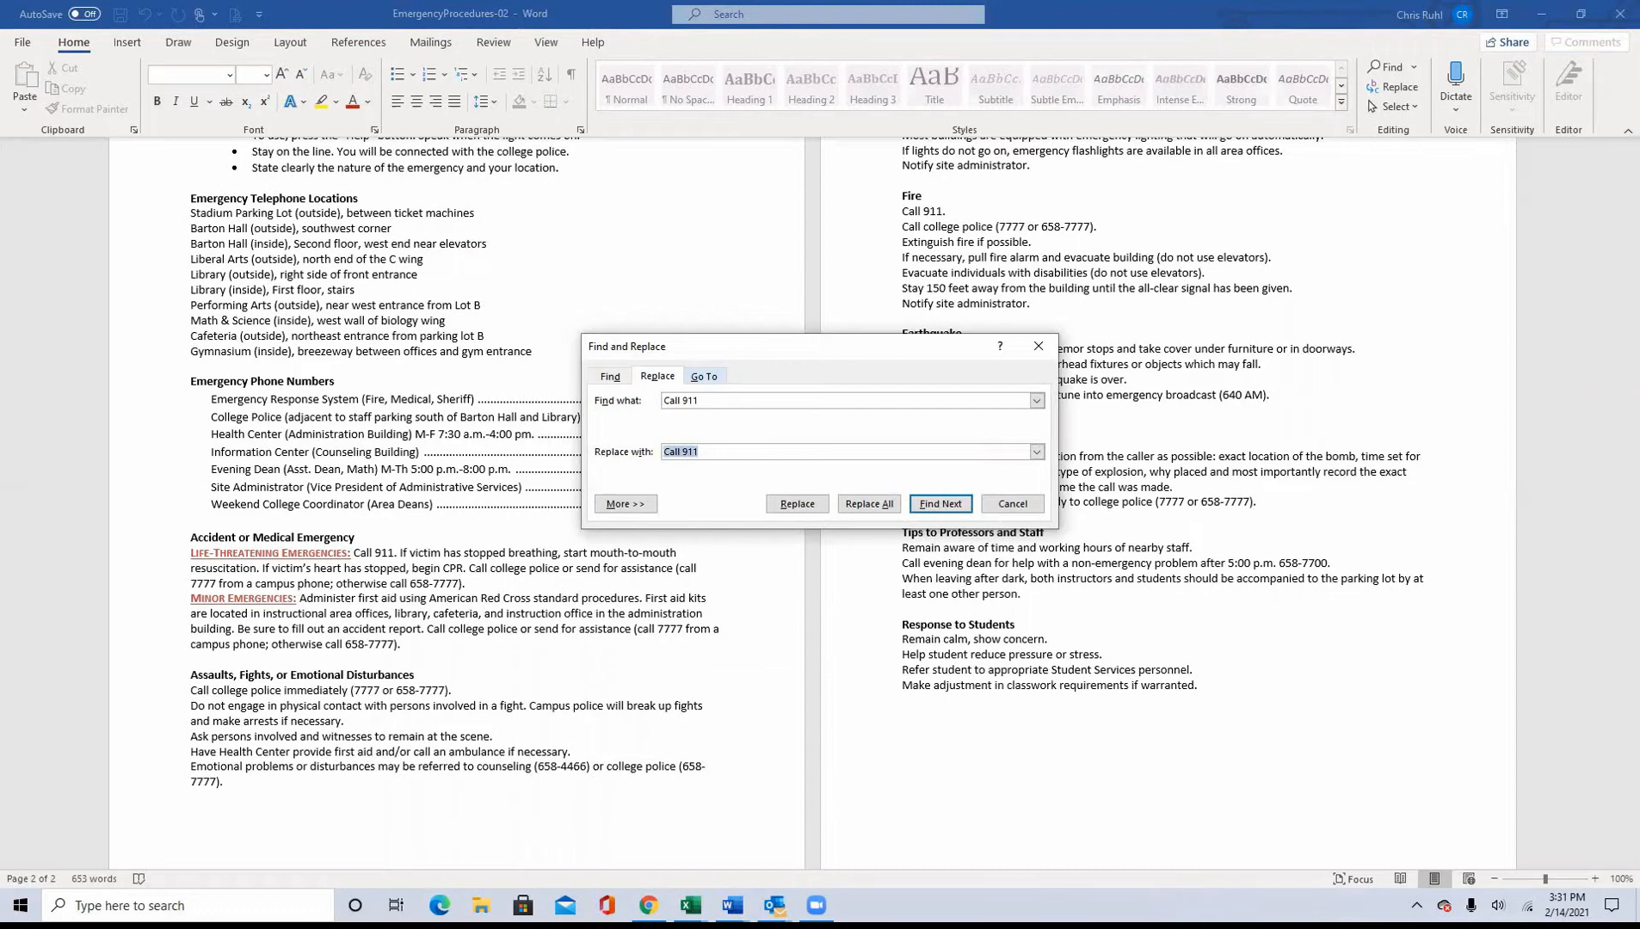
{"action": "key", "text": "ctrl+b"}
{"action": "left_click", "coordinate": [880, 505]}
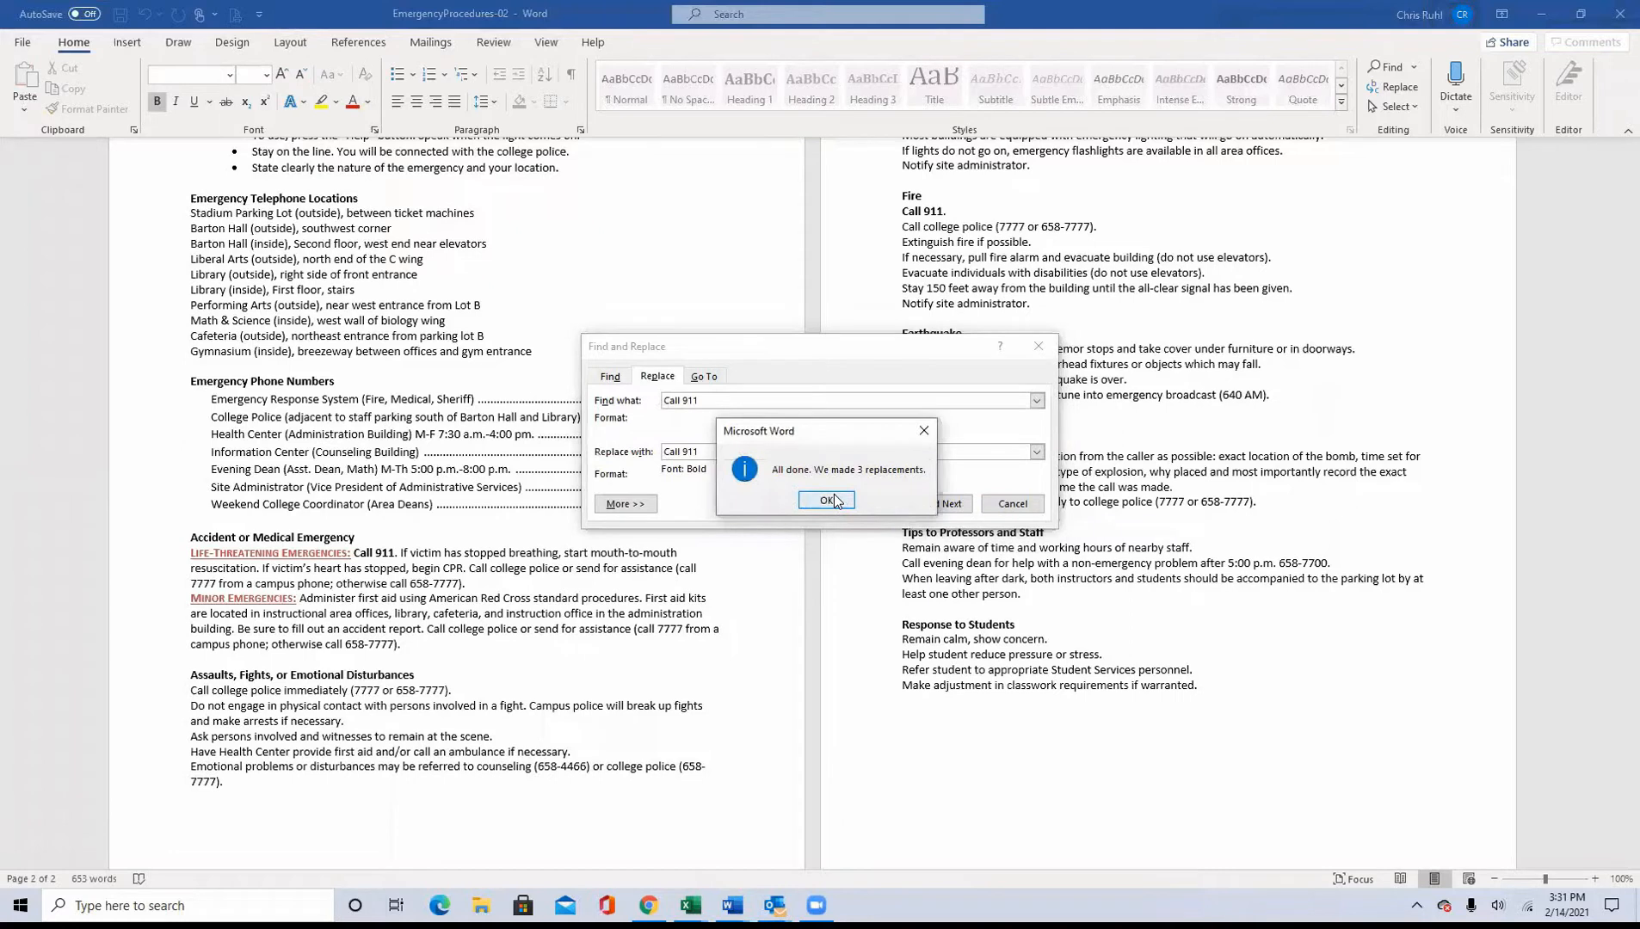
{"action": "left_click", "coordinate": [828, 500]}
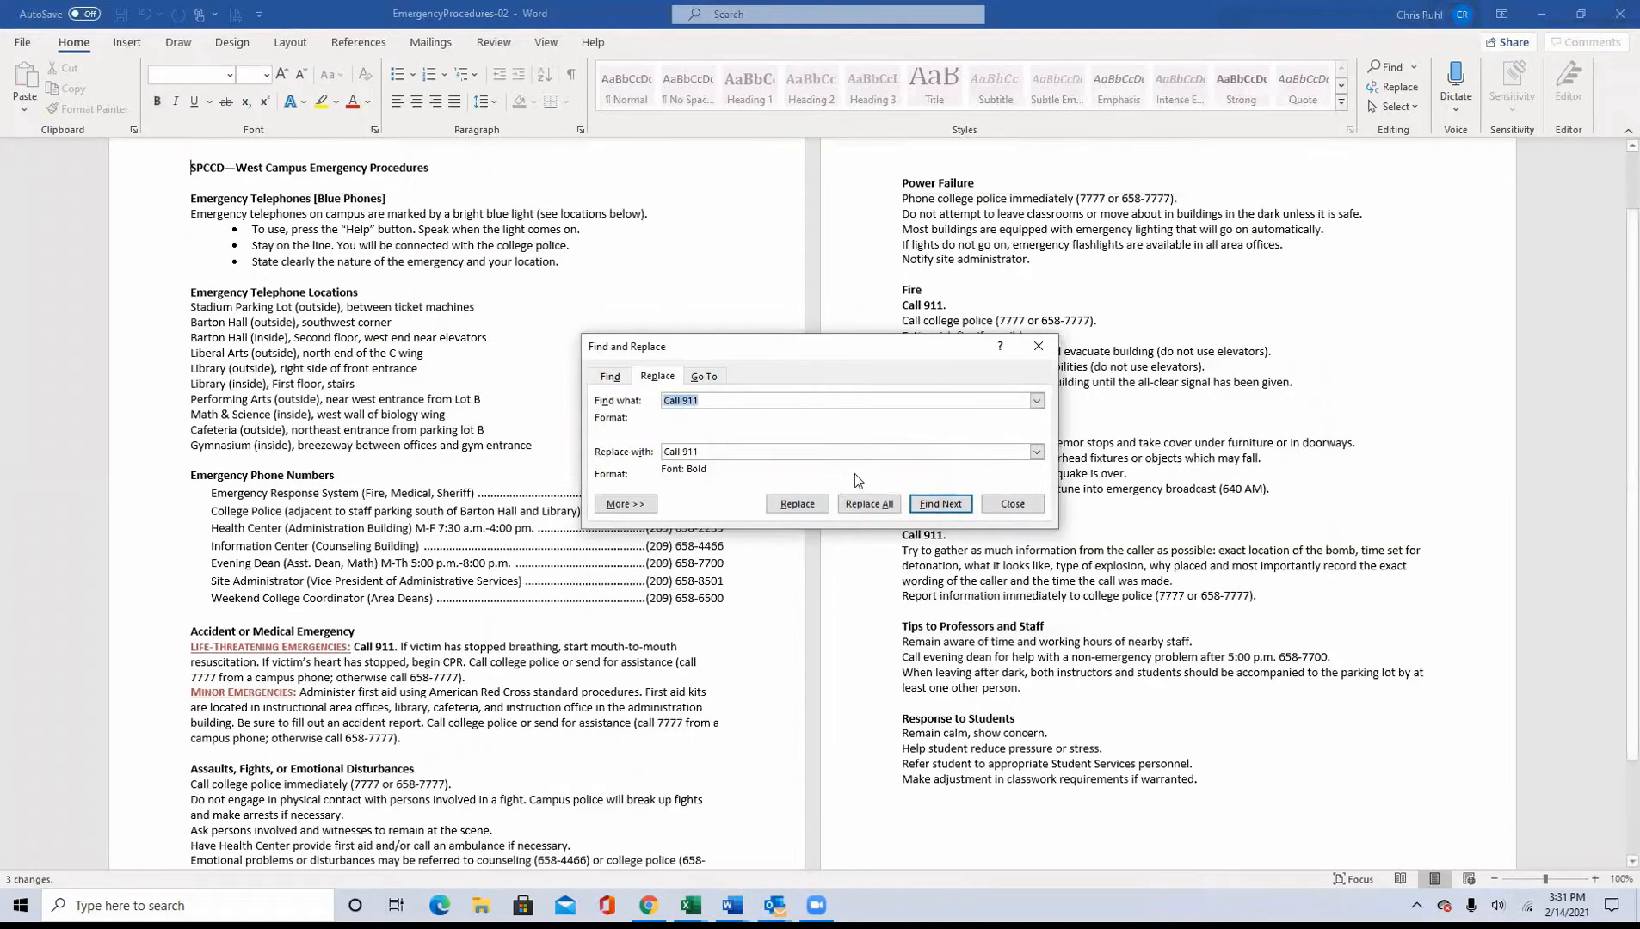
{"action": "left_click", "coordinate": [1014, 506]}
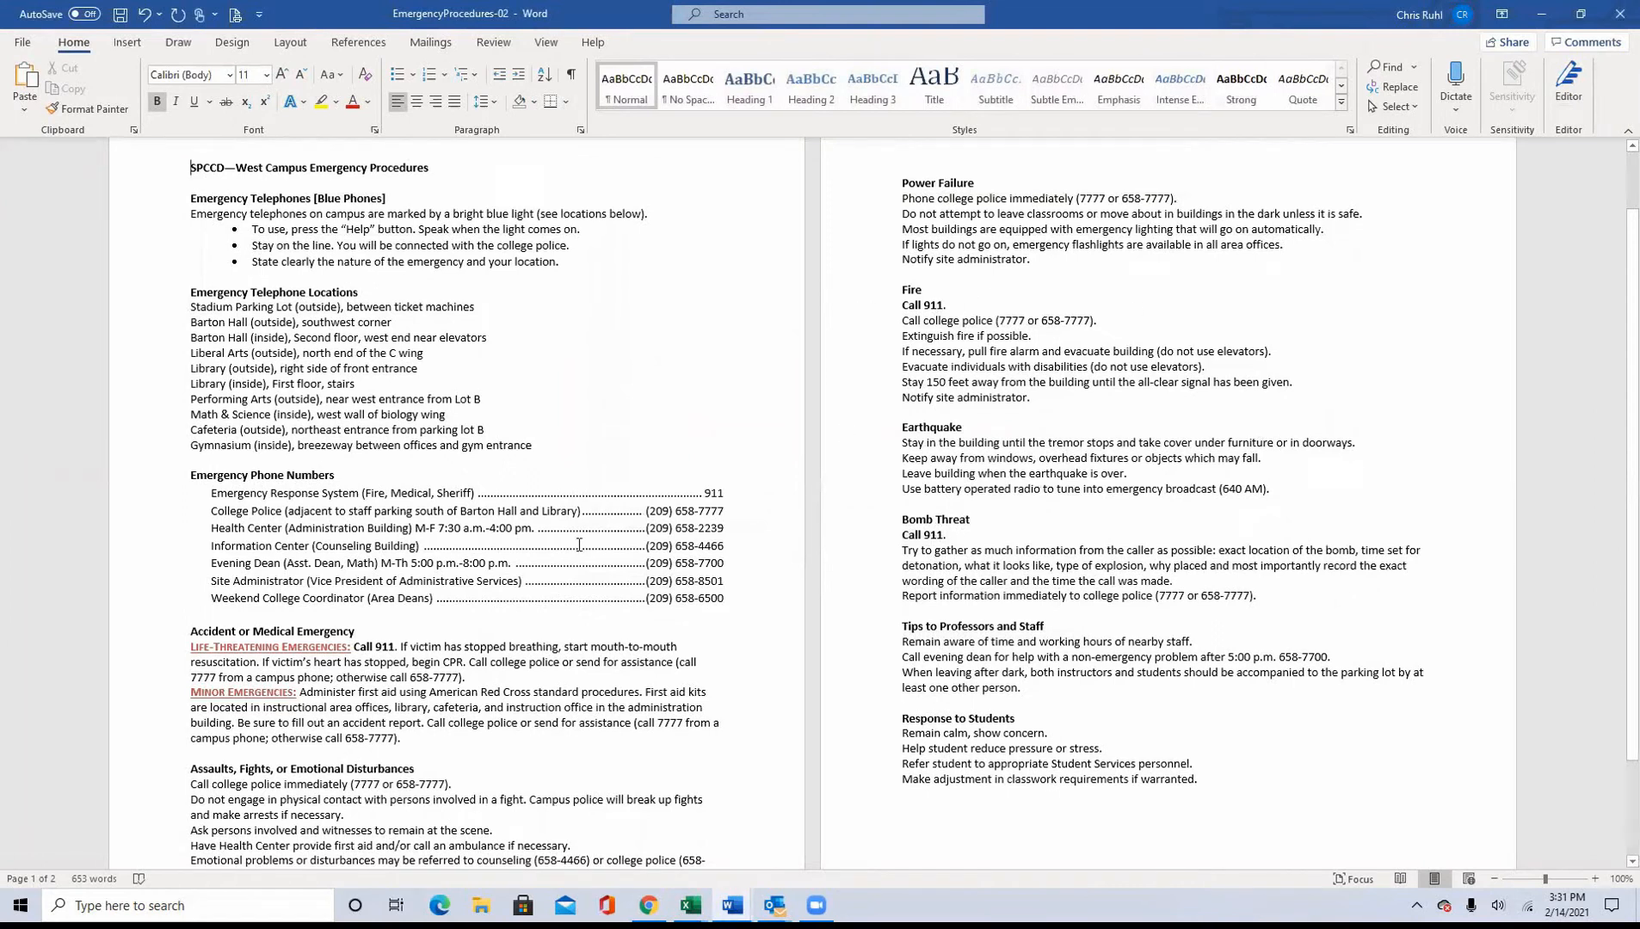
{"action": "scroll", "coordinate": [572, 548], "scroll_direction": "down", "scroll_amount": 3}
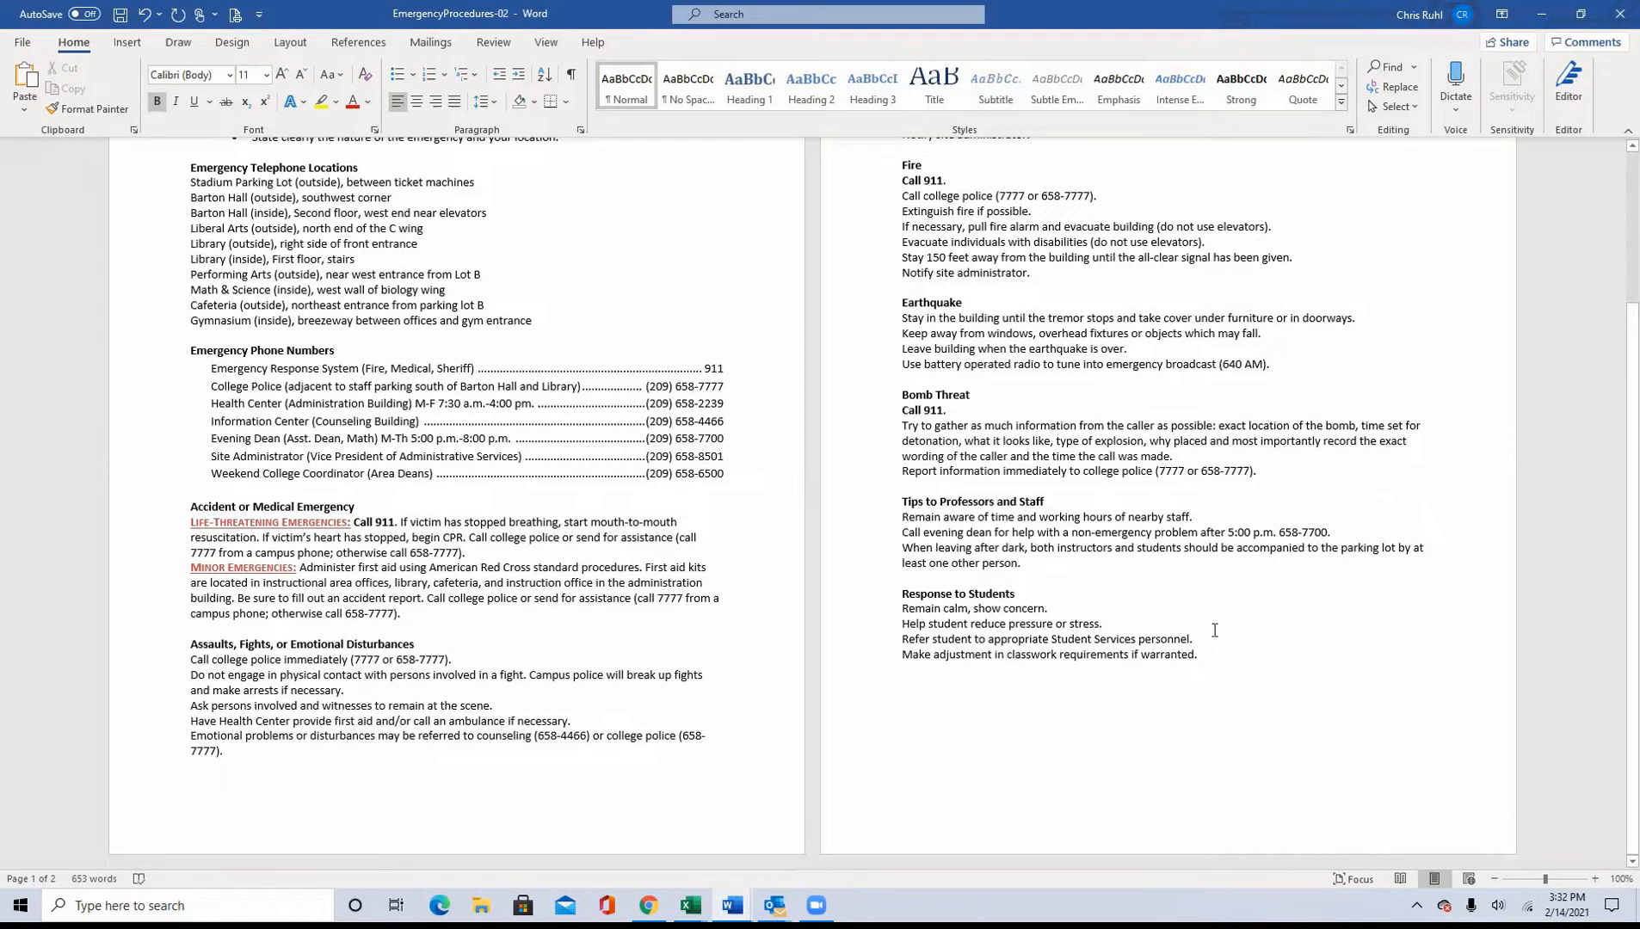
{"action": "scroll", "coordinate": [1213, 631], "scroll_direction": "up", "scroll_amount": 4}
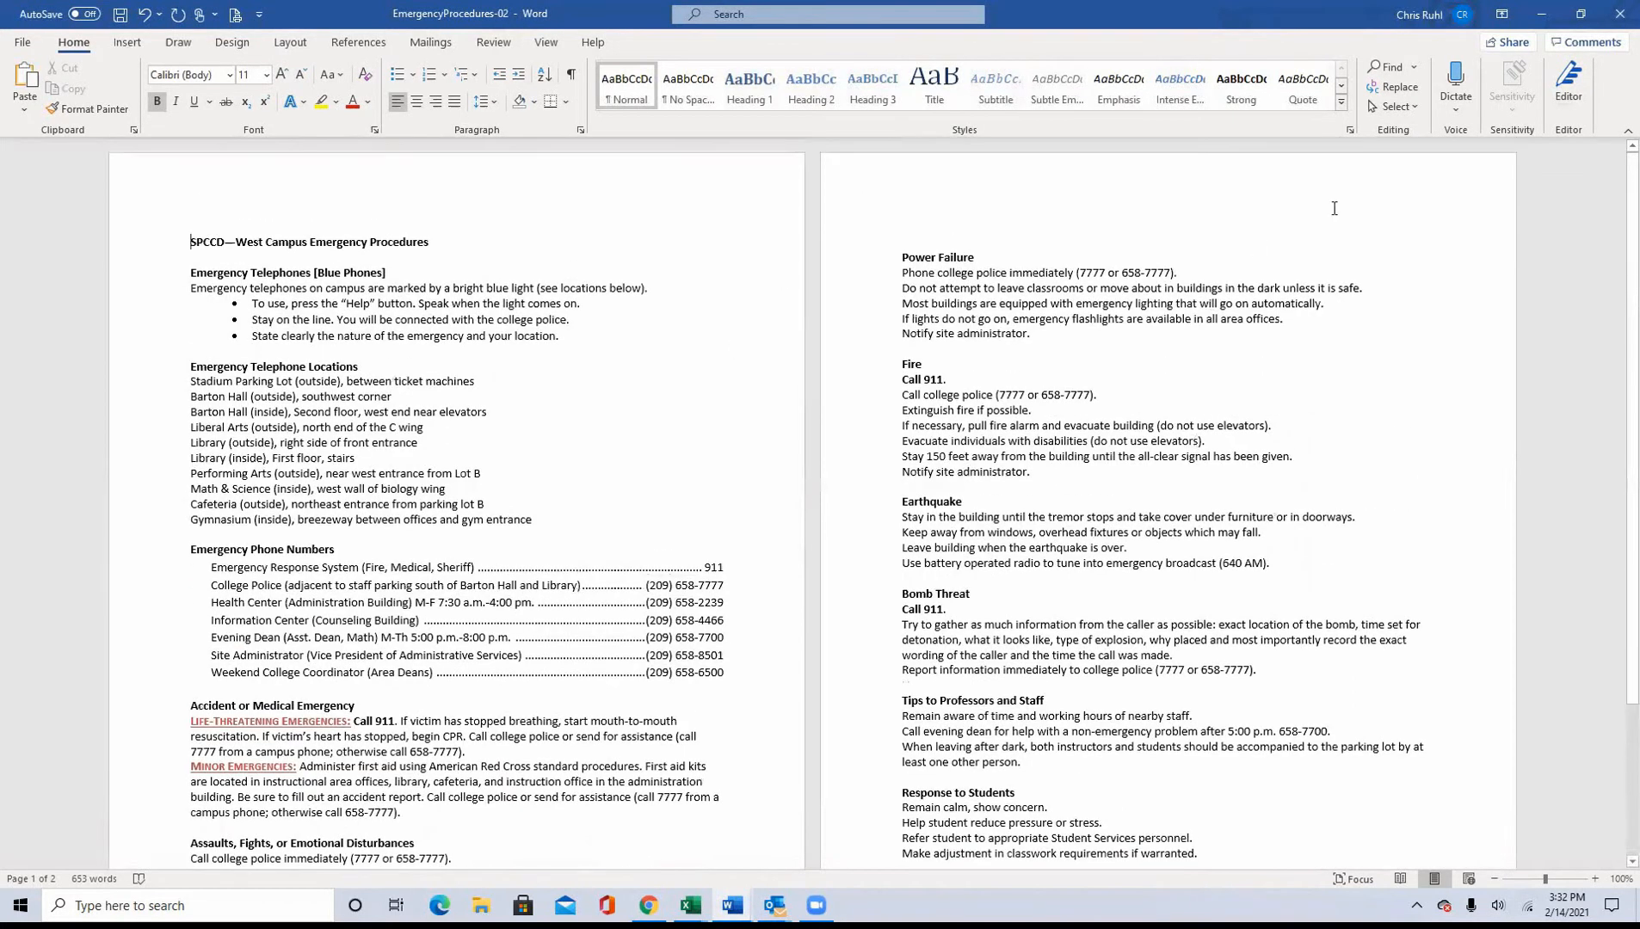
Step: Open the first page's footer for editing in EmergencyProcedures-02 and enlarge the document window to full screen
{"action": "left_click", "coordinate": [1579, 12]}
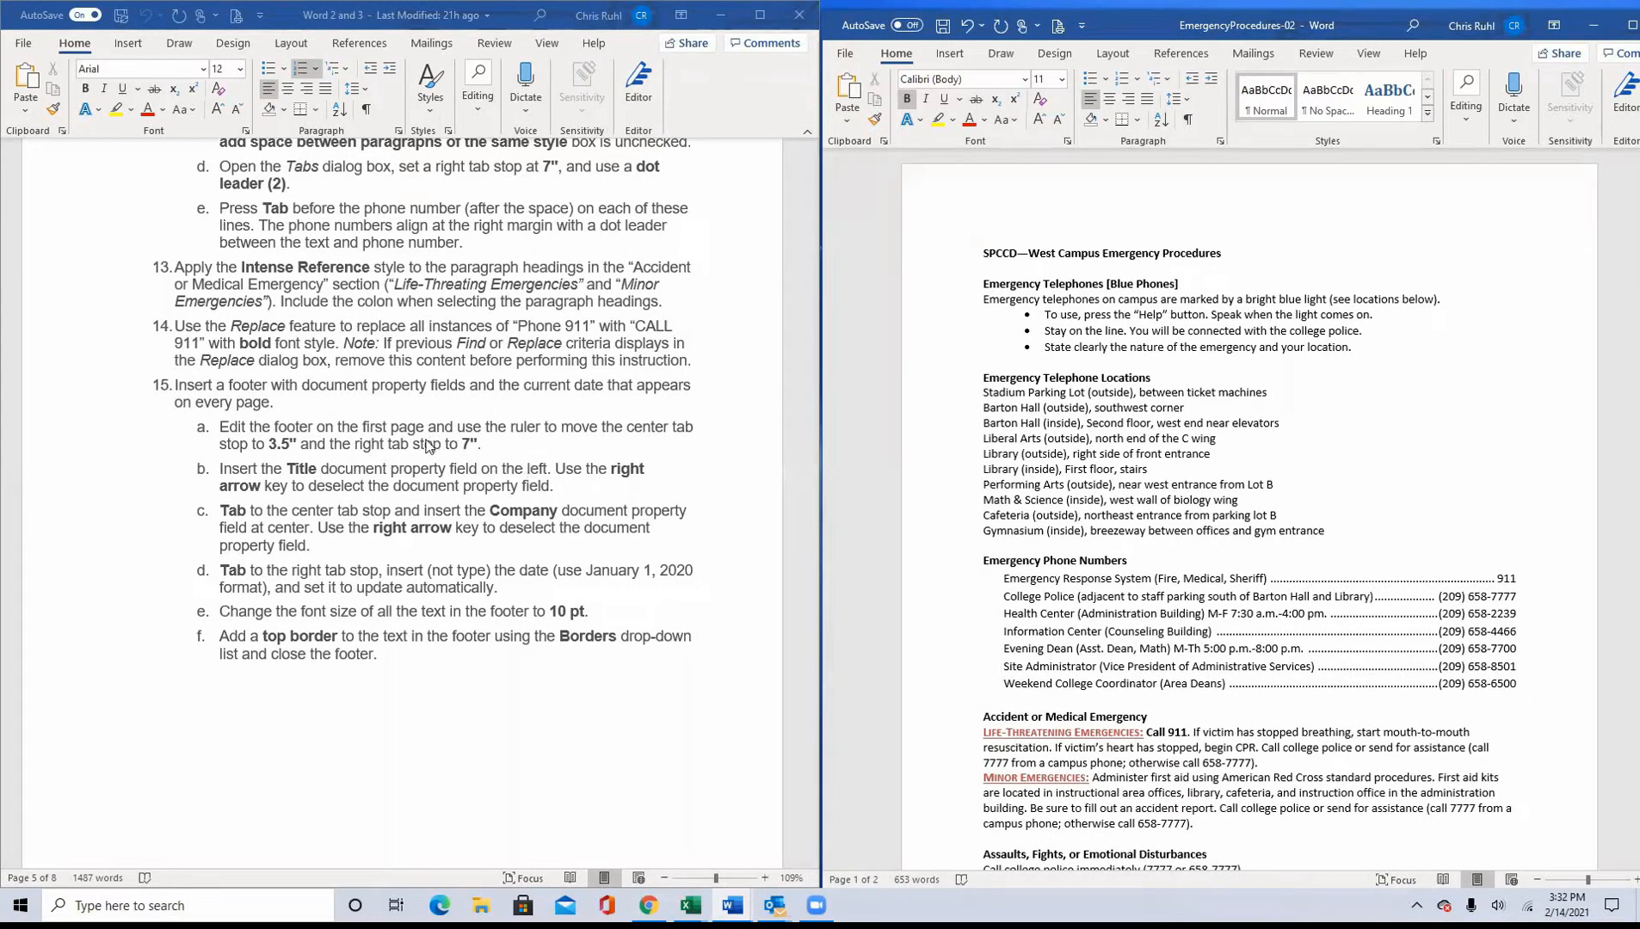
{"action": "scroll", "coordinate": [1110, 600], "scroll_direction": "down", "scroll_amount": 3}
{"action": "scroll", "coordinate": [1110, 600], "scroll_direction": "down", "scroll_amount": 3}
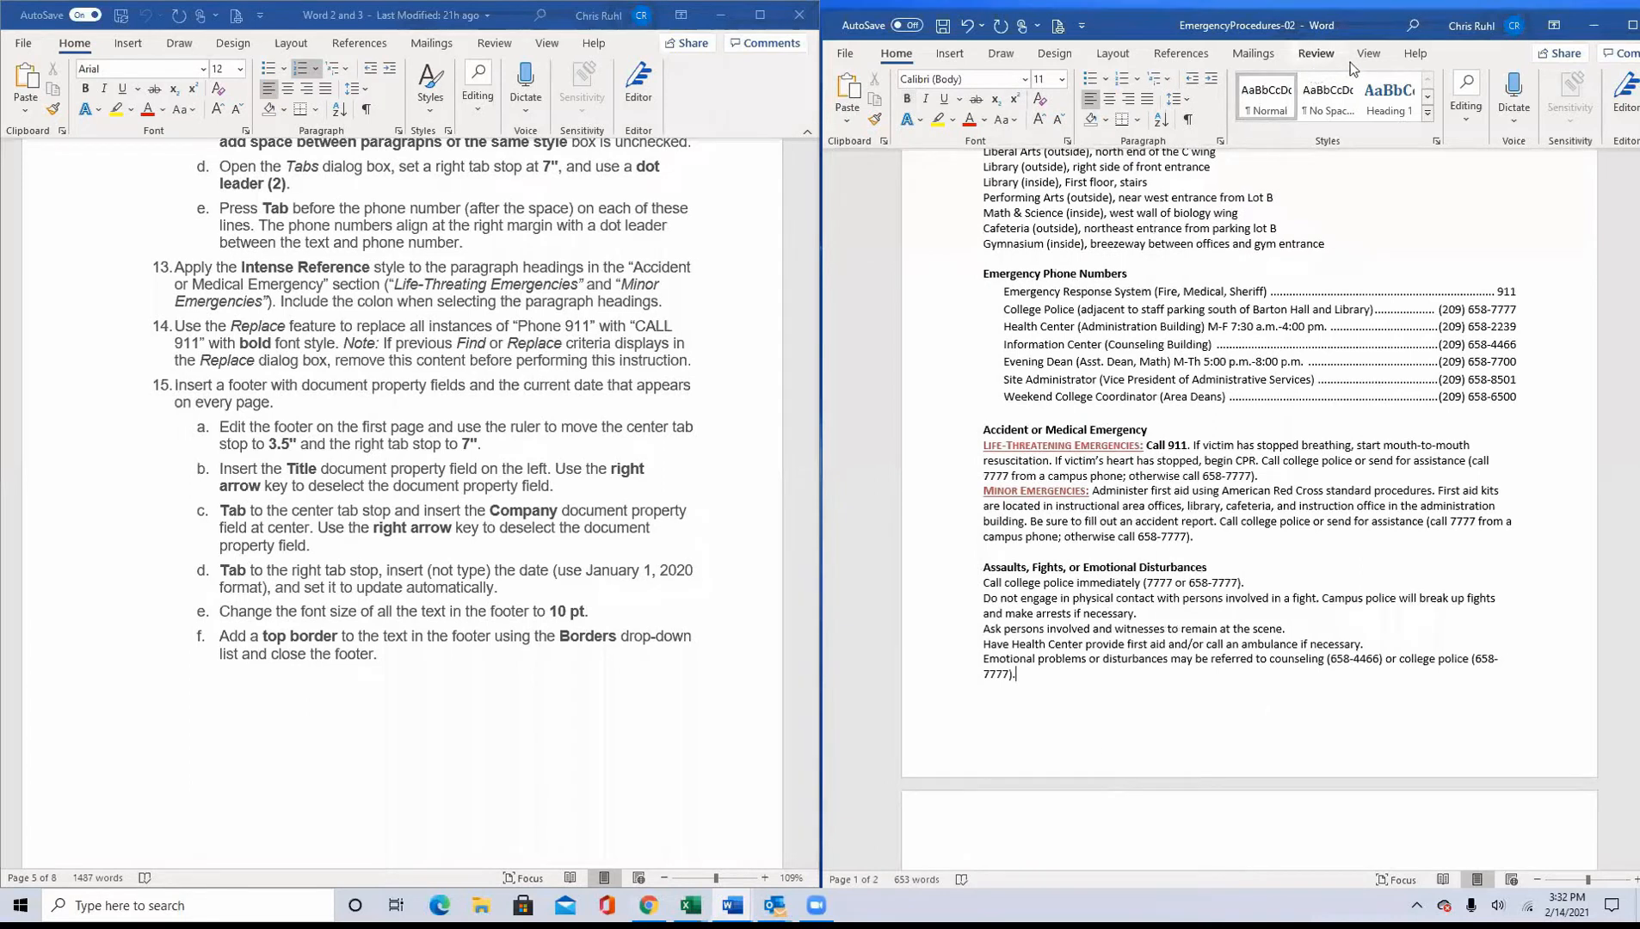
{"action": "left_click", "coordinate": [947, 55]}
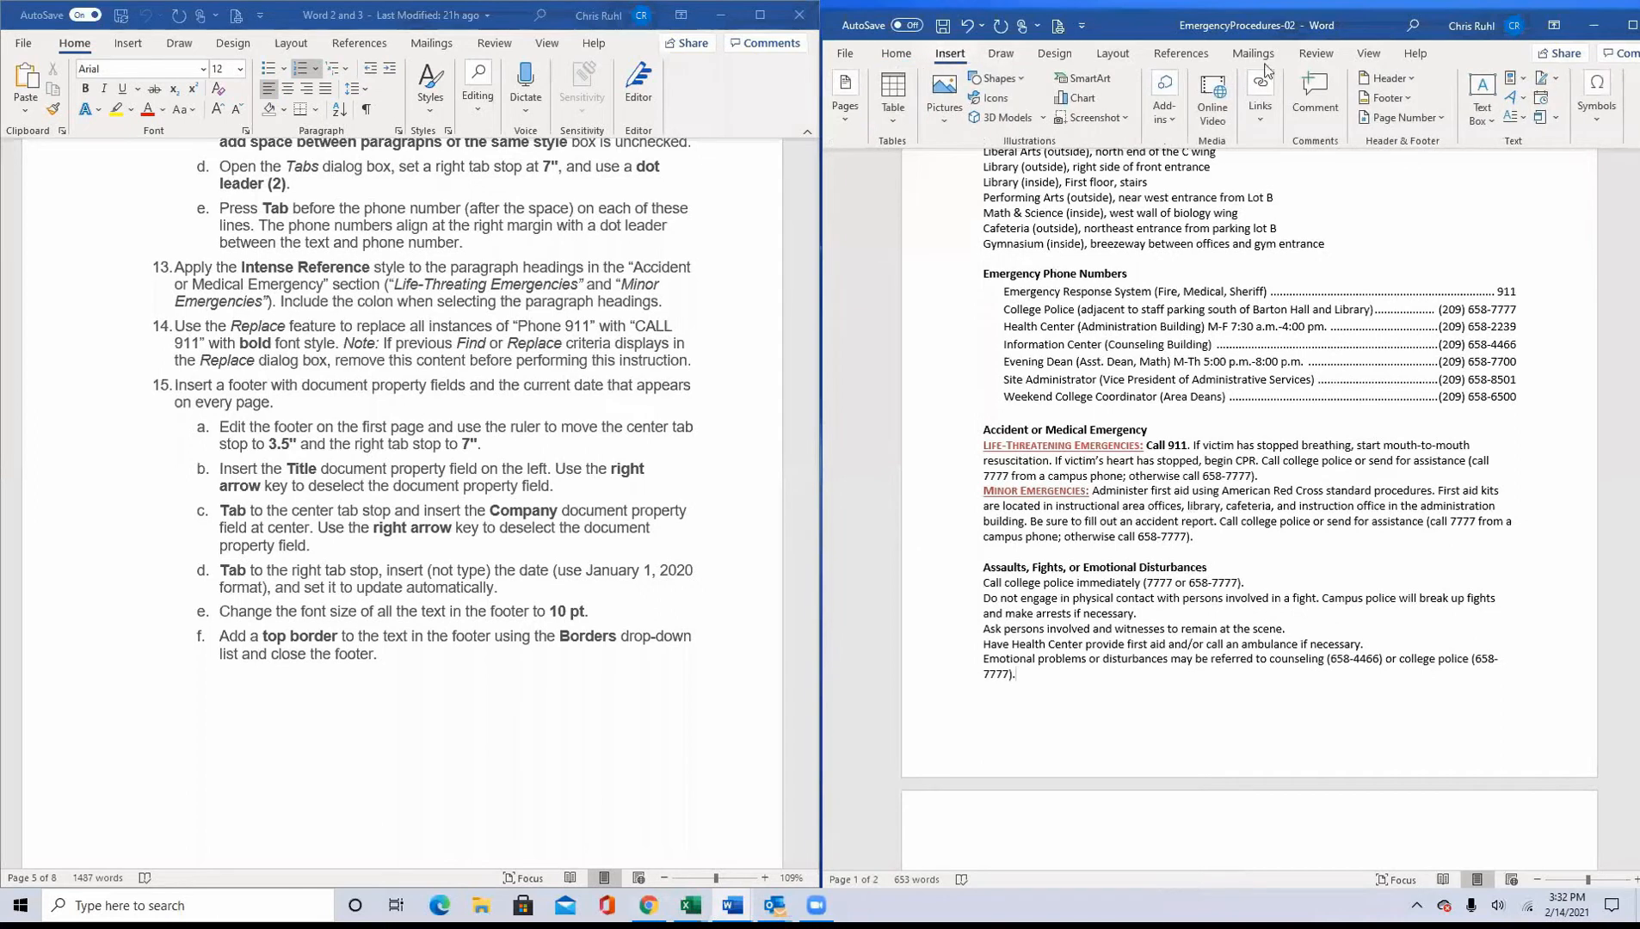
{"action": "left_click", "coordinate": [1388, 98]}
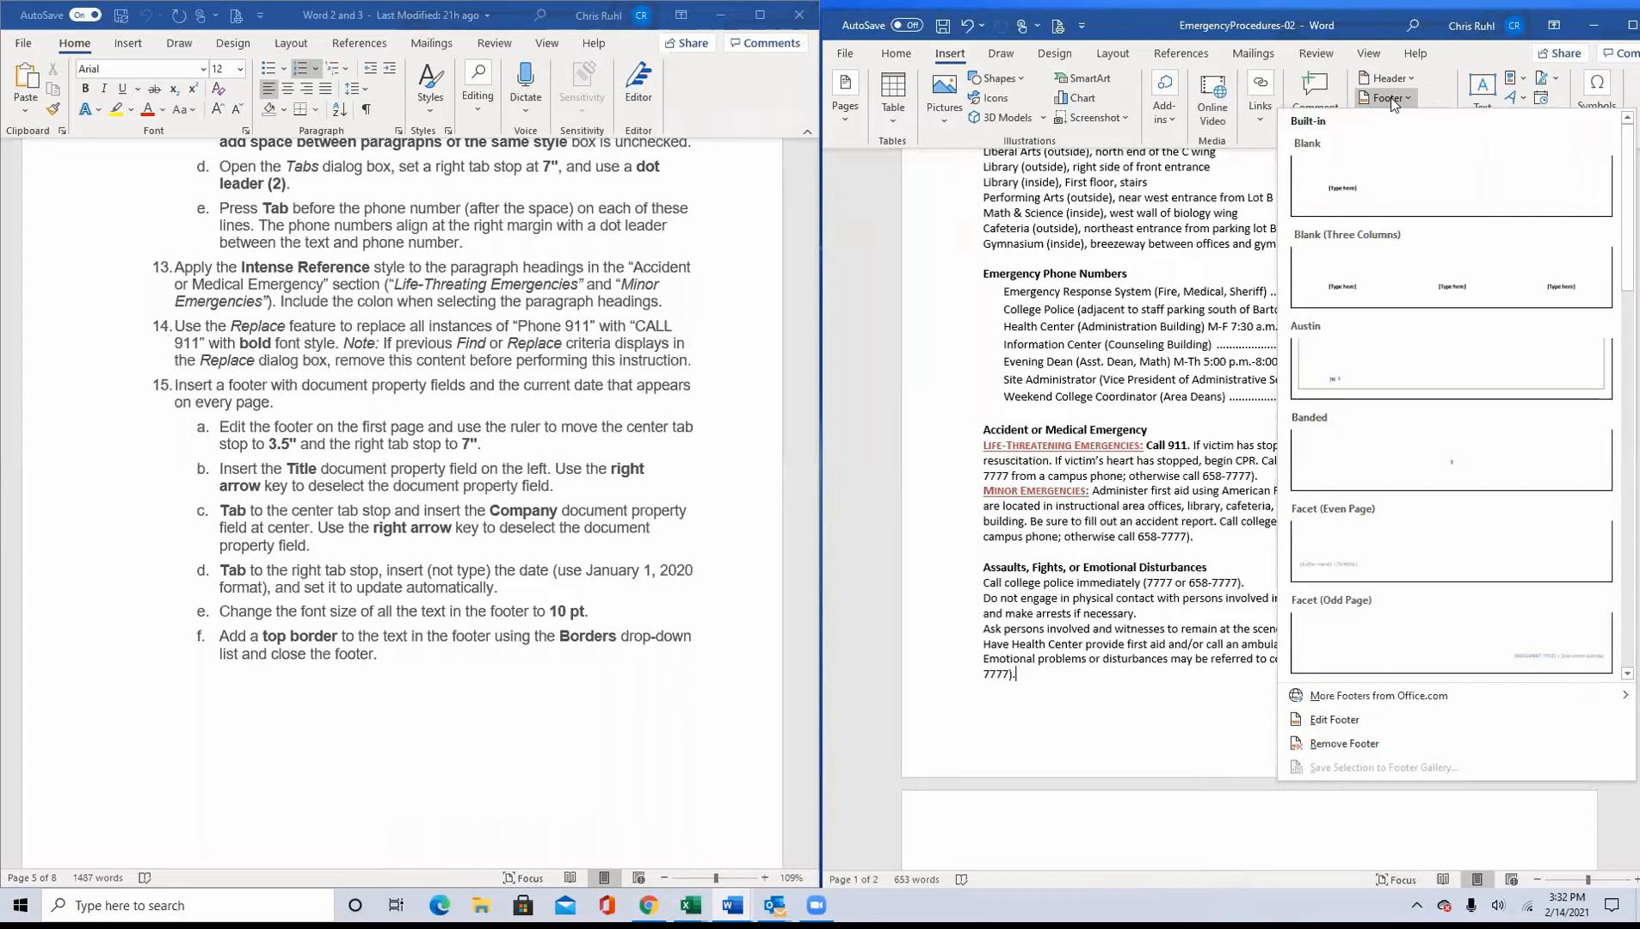
{"action": "left_click", "coordinate": [1332, 721]}
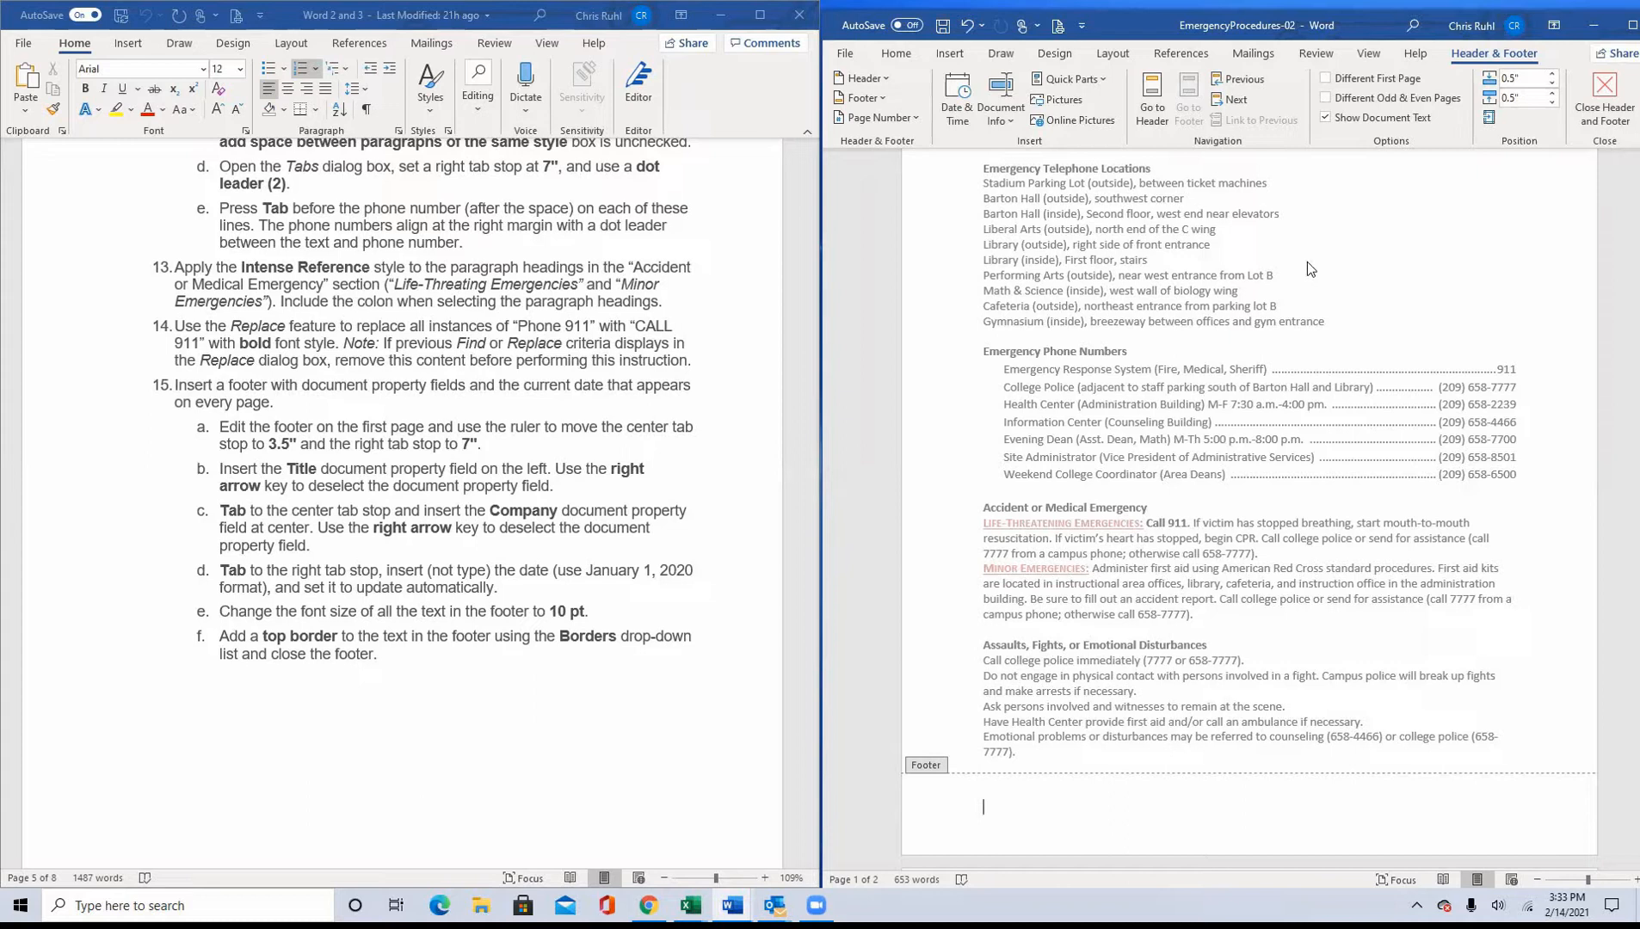
{"action": "left_click", "coordinate": [1614, 28]}
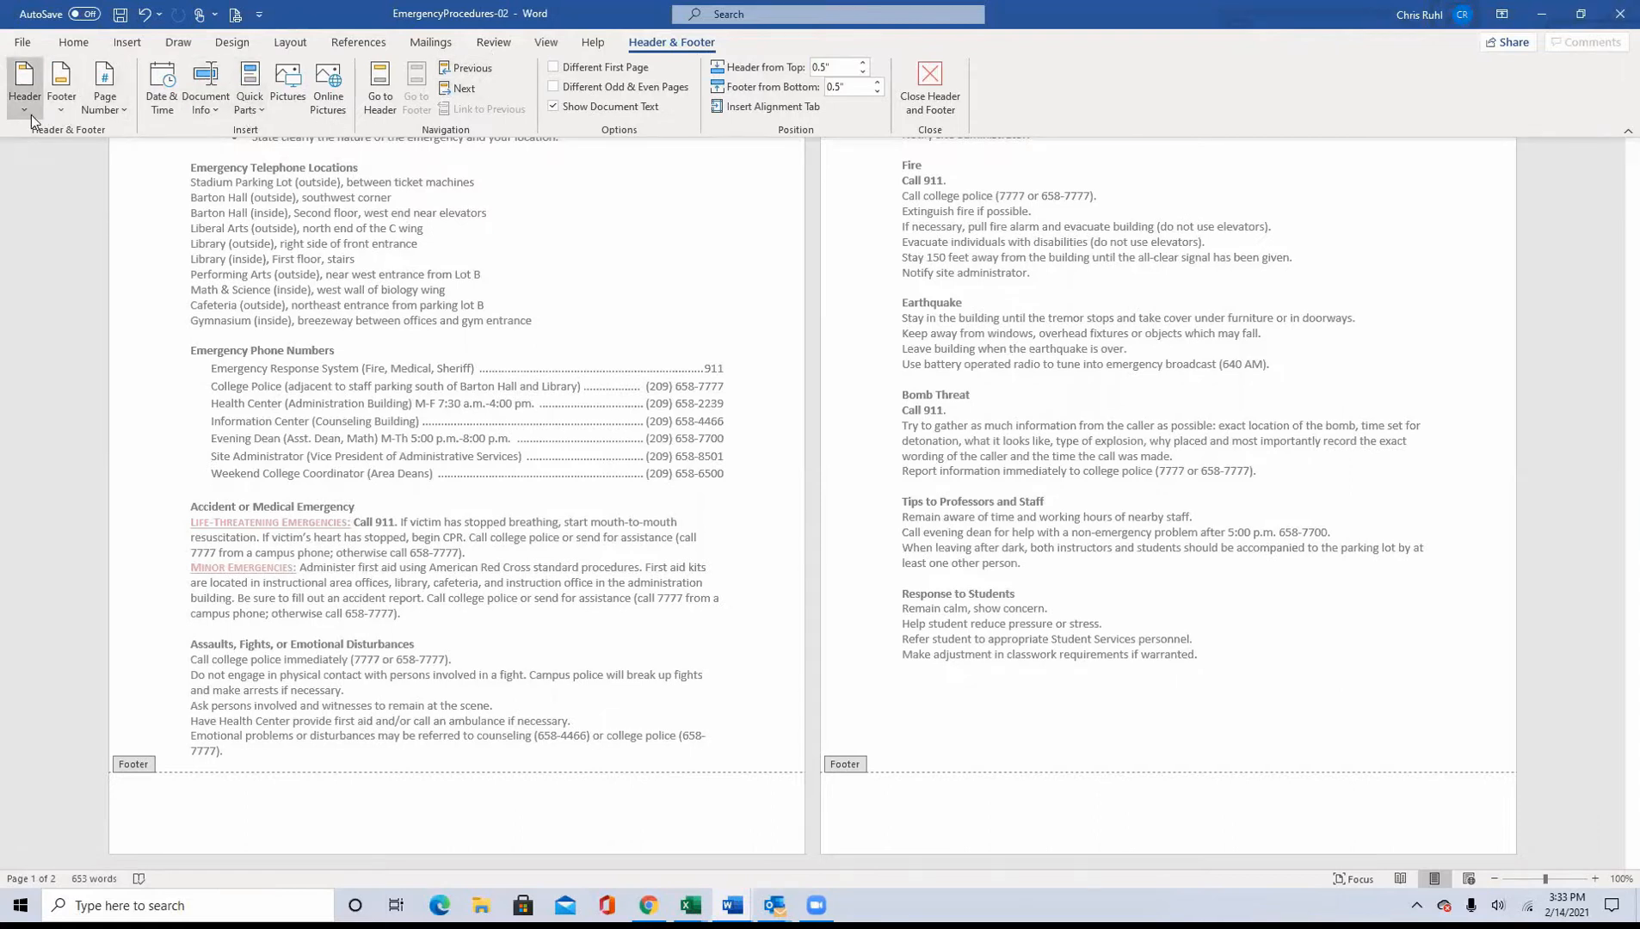
Step: Insert a center and a right alignment tab relative to the margin in the first page's footer
{"action": "left_click", "coordinate": [62, 112]}
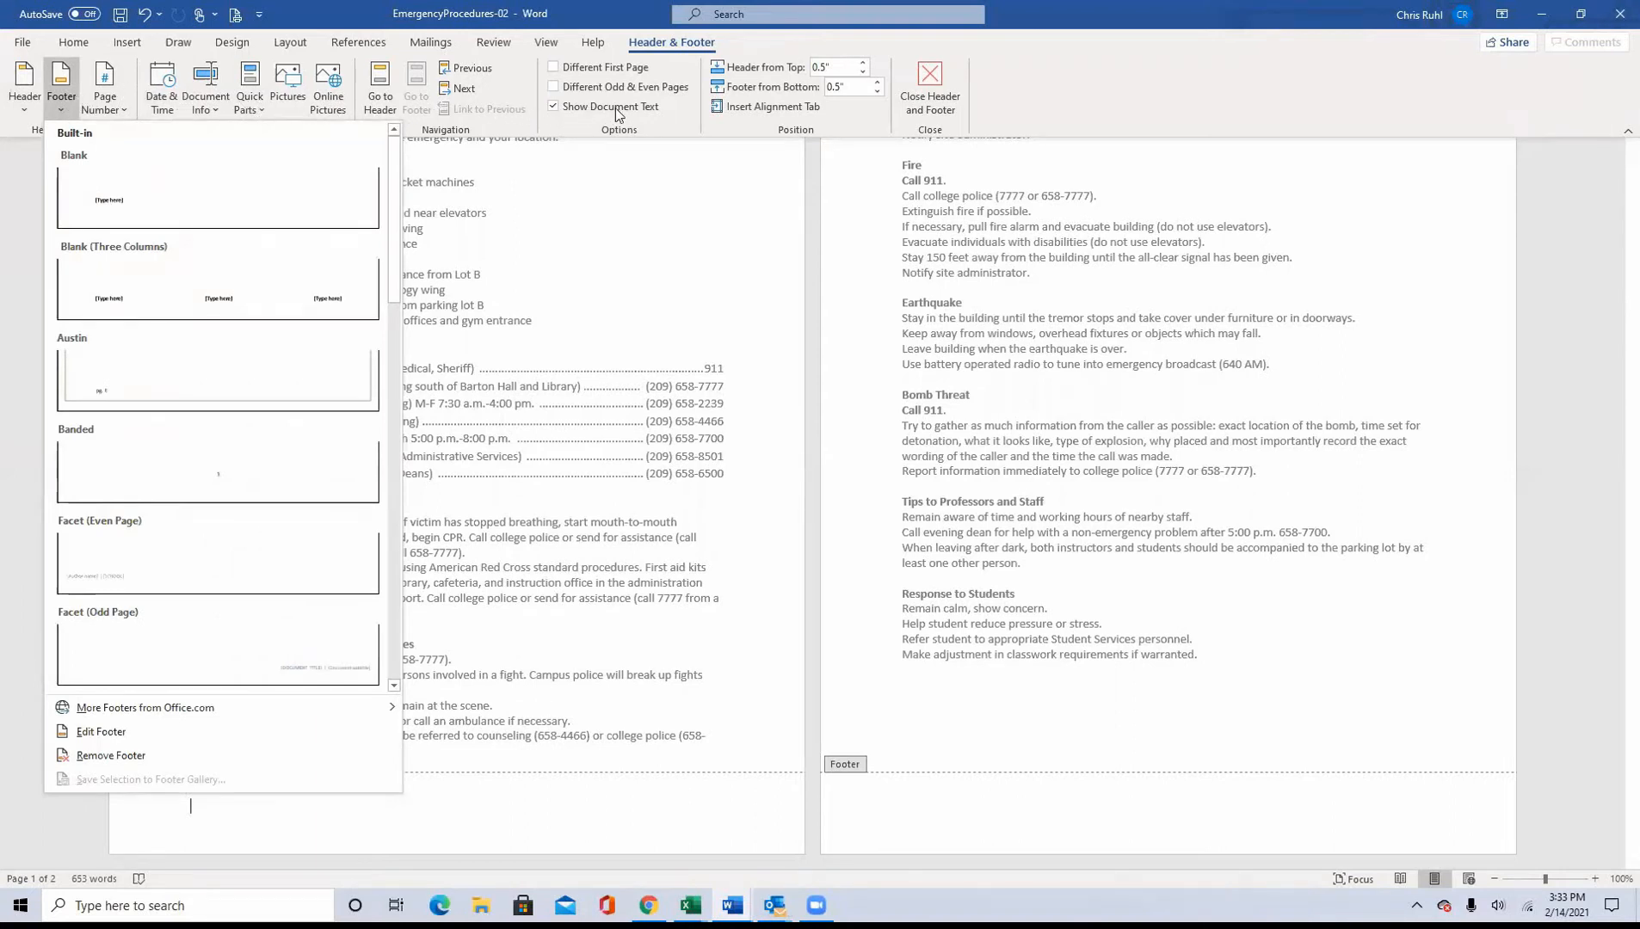
{"action": "left_click", "coordinate": [803, 107]}
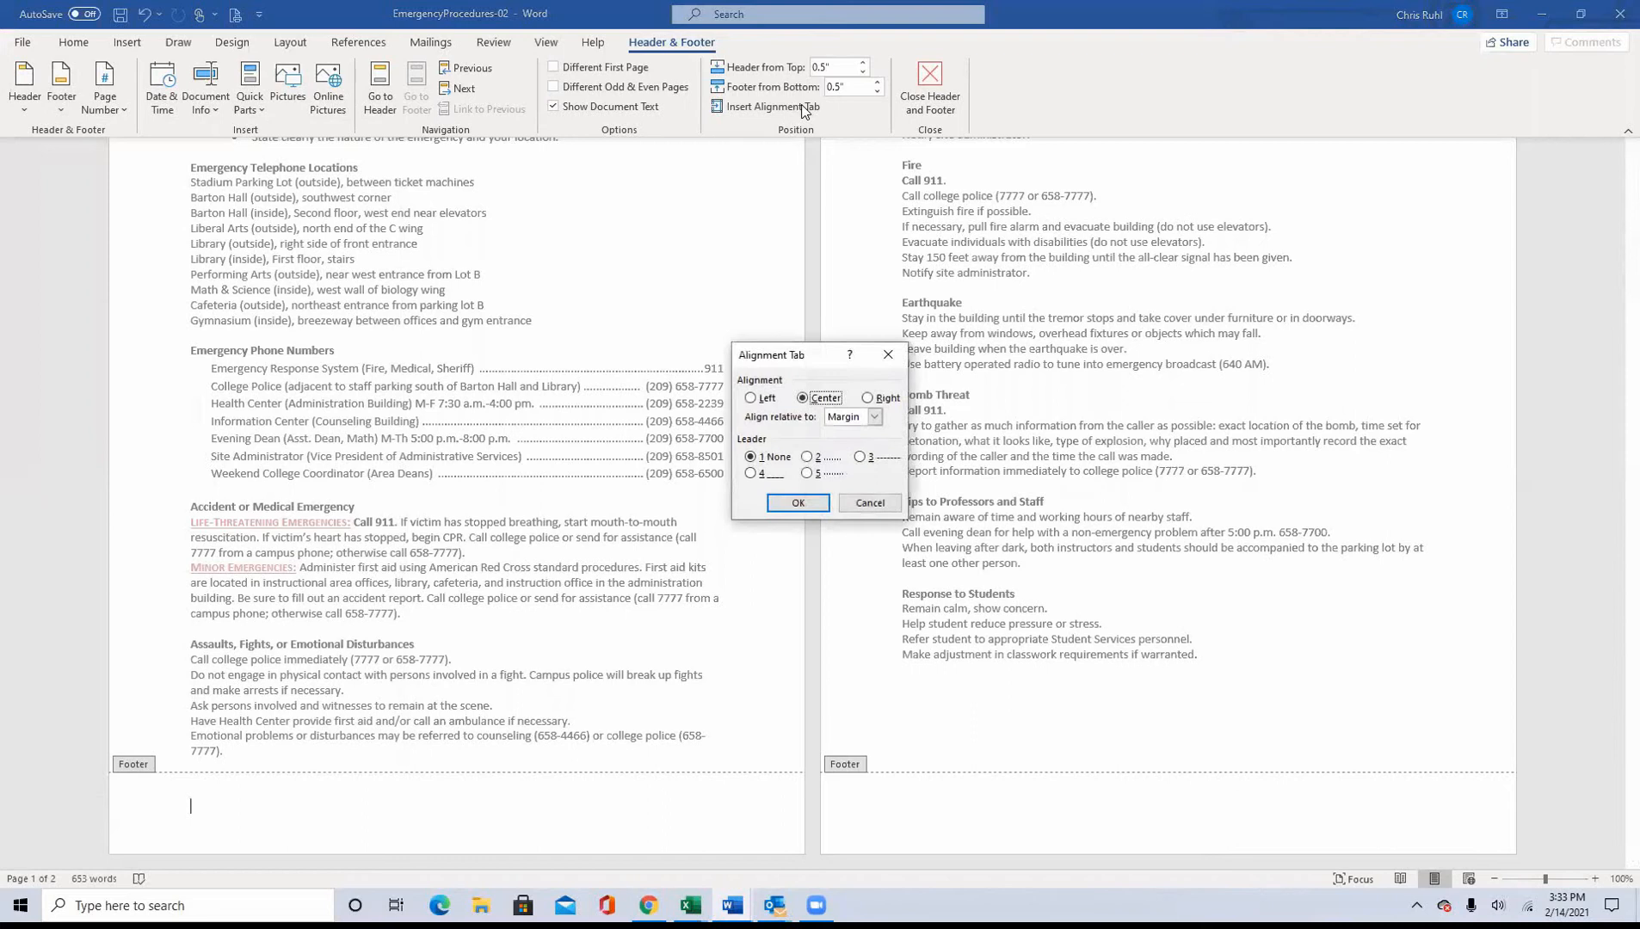
{"action": "left_click", "coordinate": [874, 418]}
{"action": "left_click", "coordinate": [875, 422]}
{"action": "left_click", "coordinate": [796, 507]}
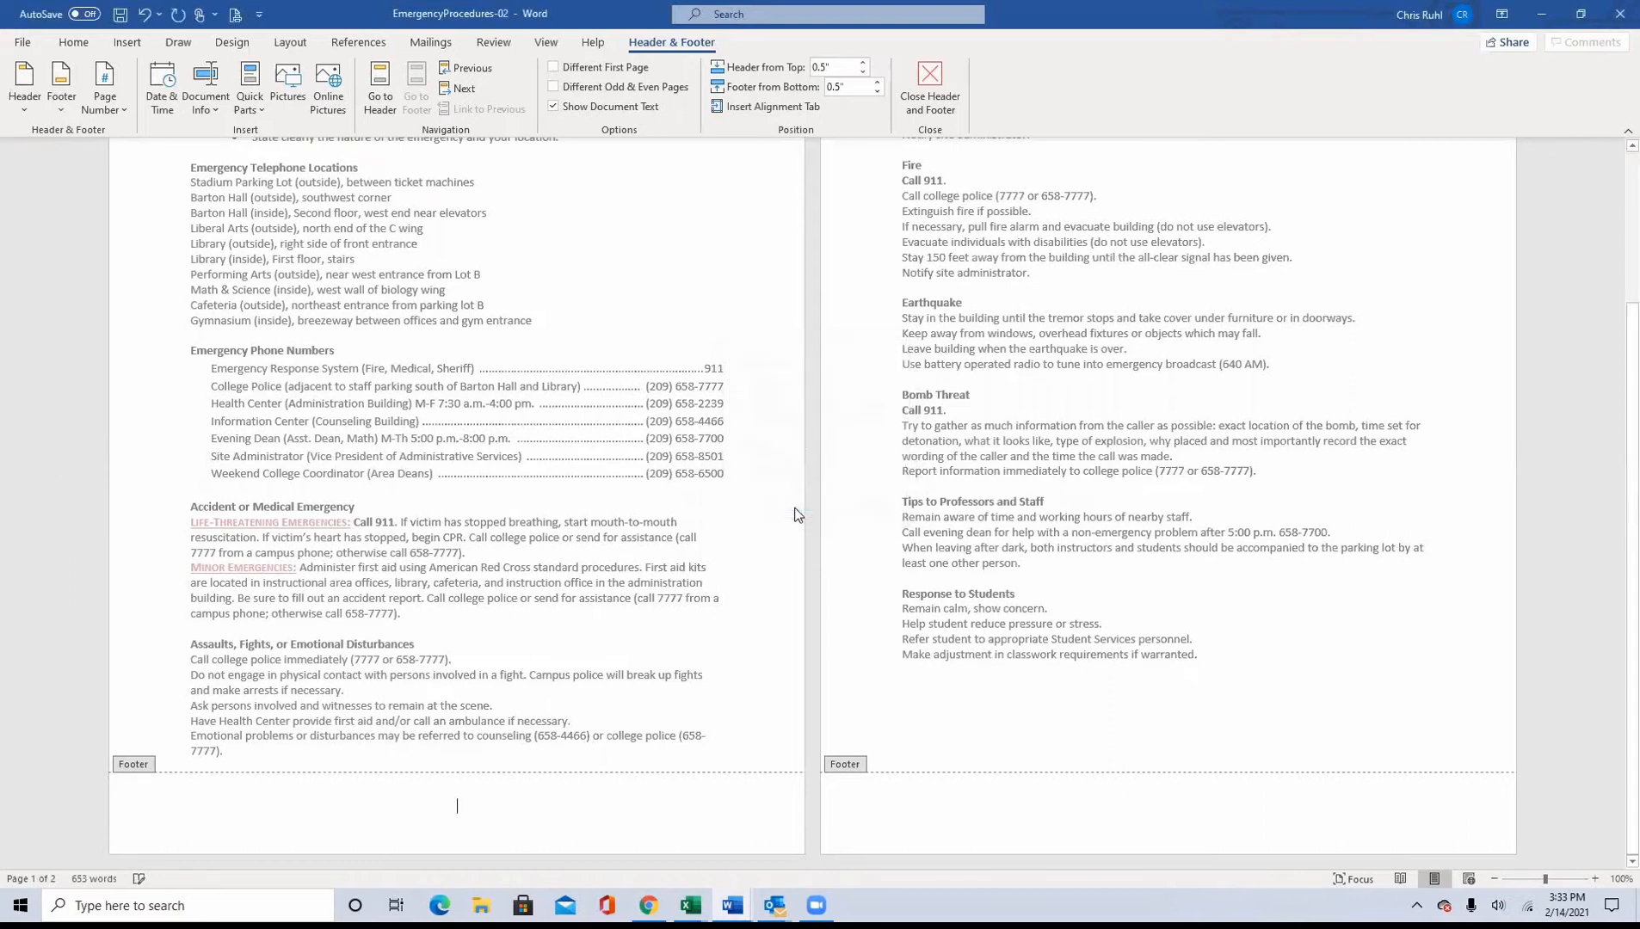
{"action": "left_click", "coordinate": [819, 106]}
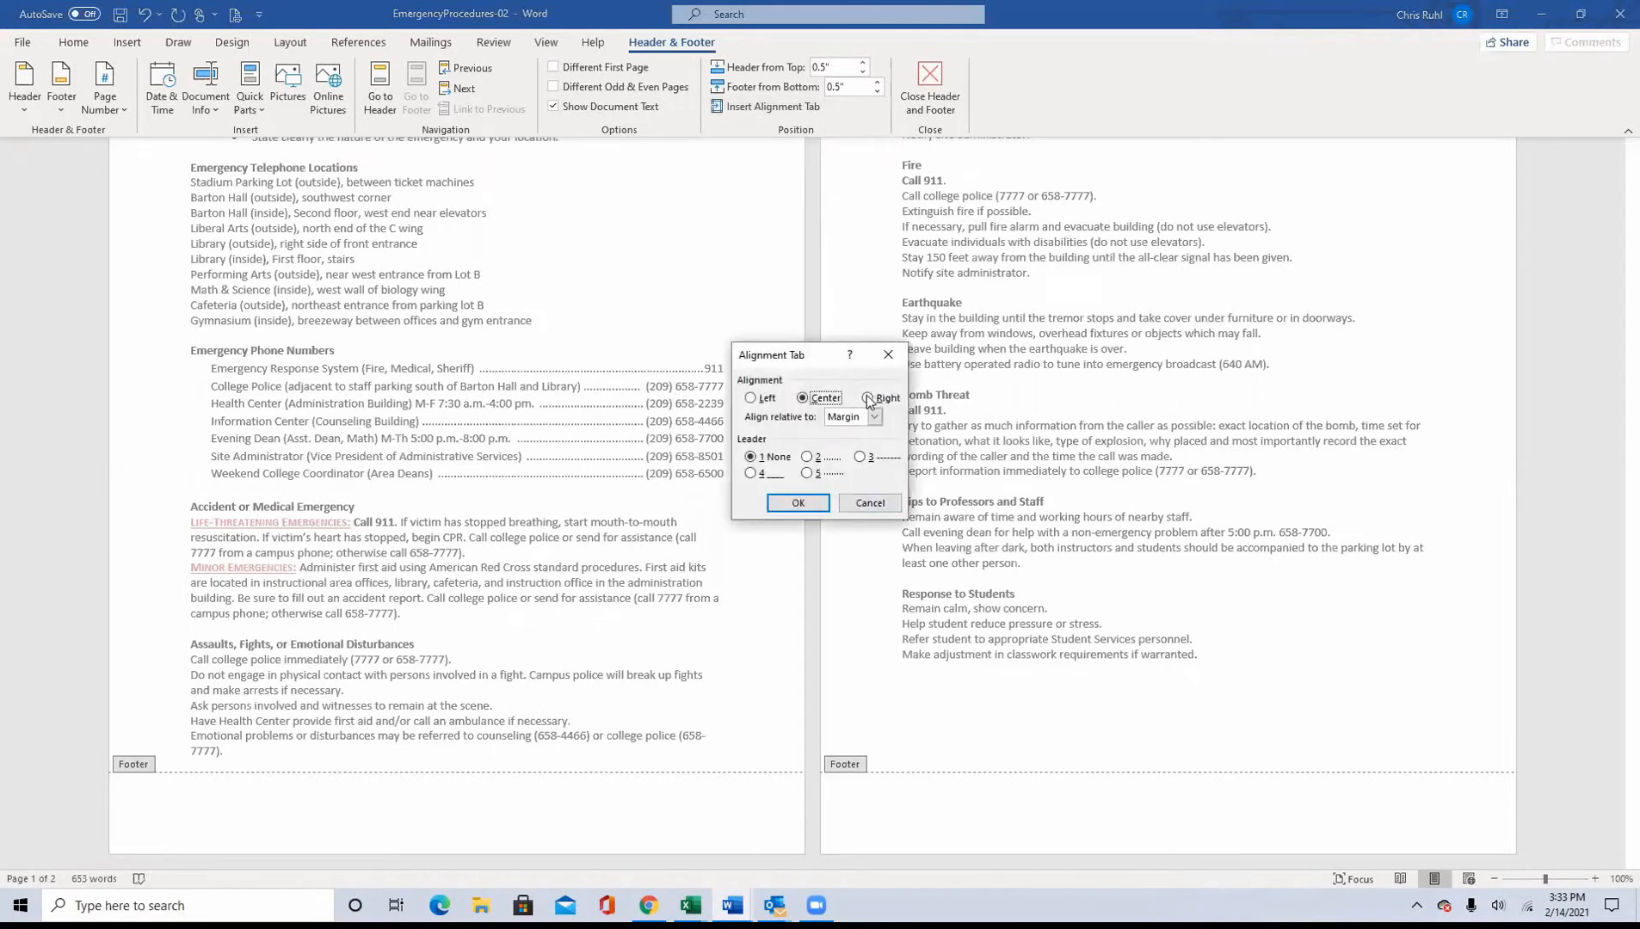
{"action": "left_click", "coordinate": [806, 506]}
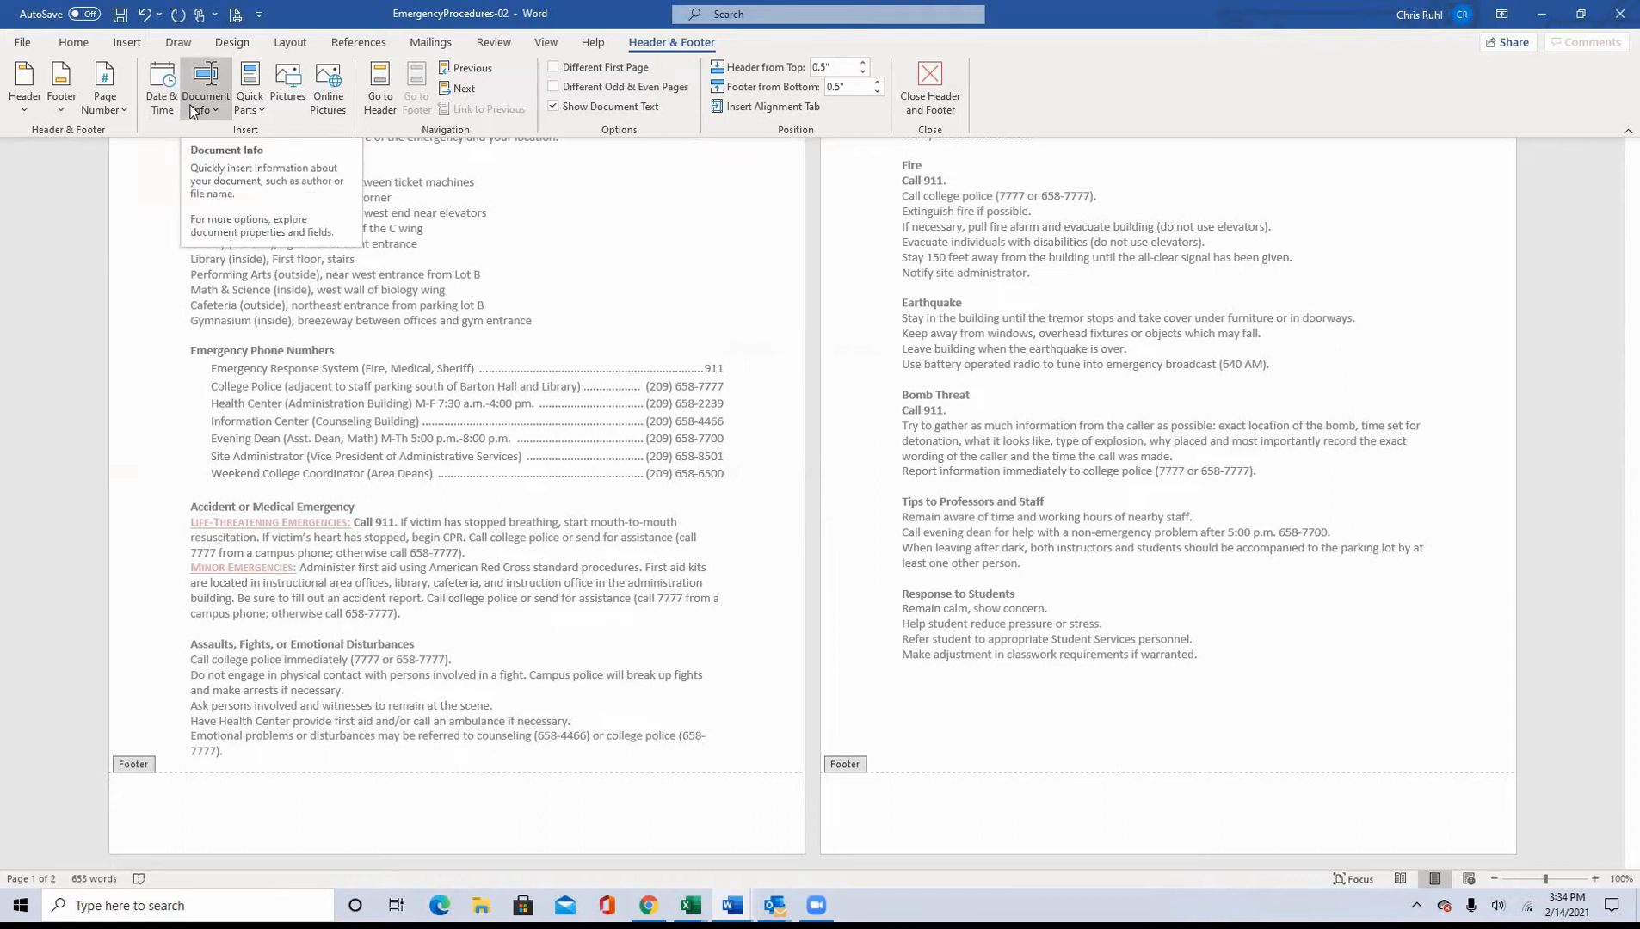
Step: Set the footer paragraph's center tab stop at 3.5" and its right tab stop at 7", both without a leader
{"action": "left_click", "coordinate": [248, 104]}
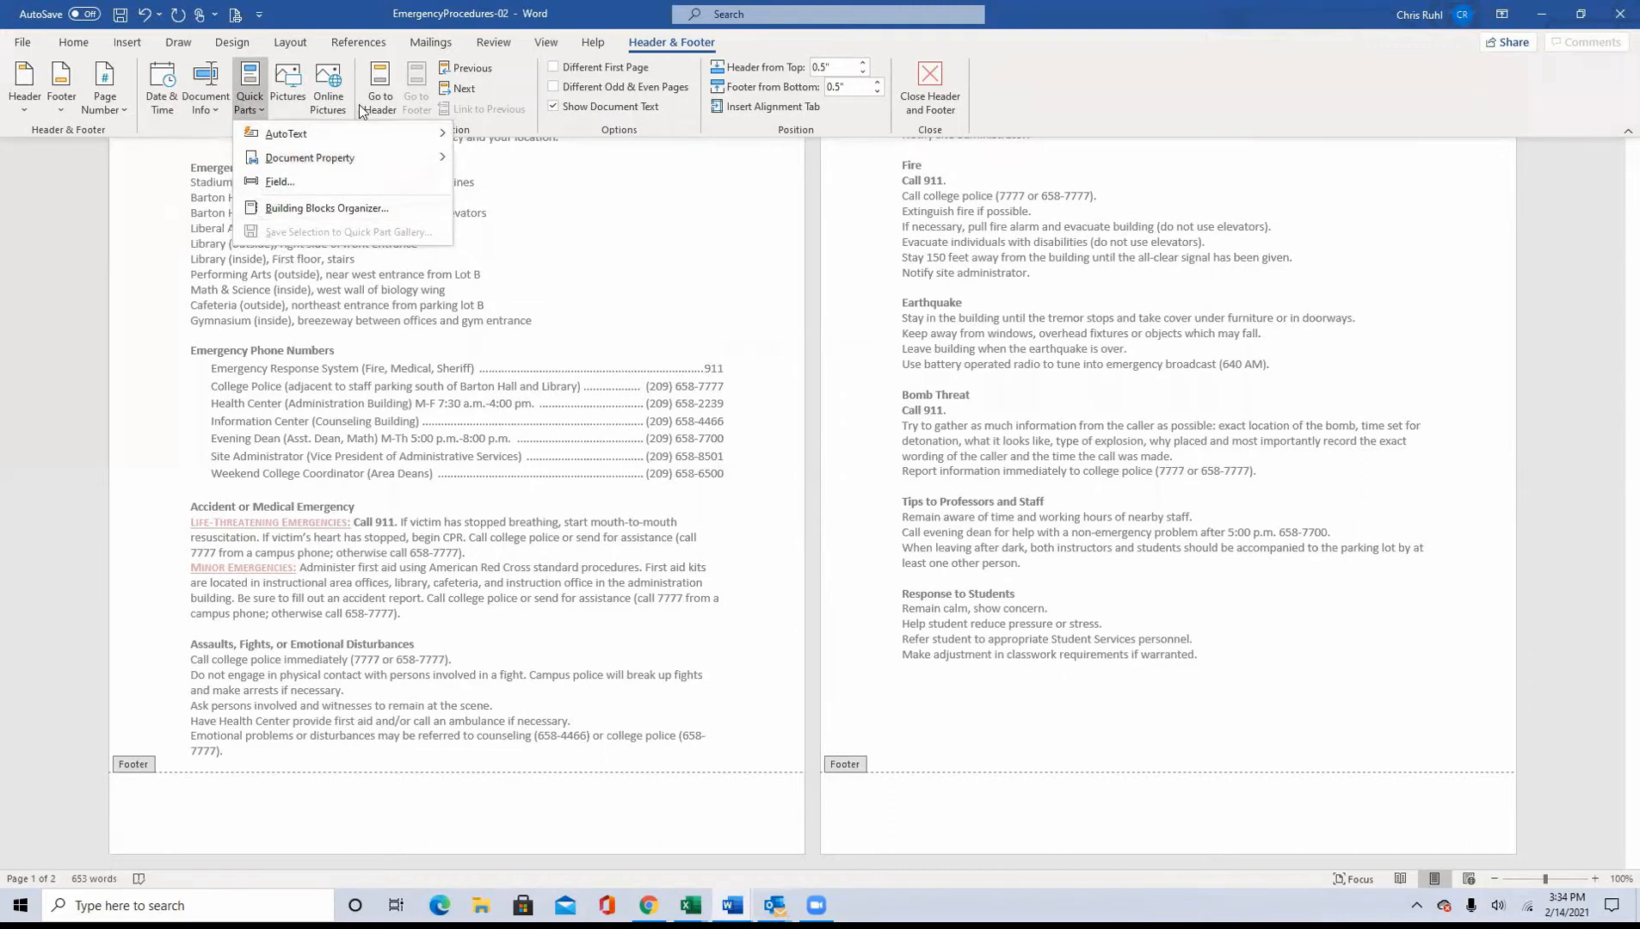
{"action": "left_click", "coordinate": [512, 81]}
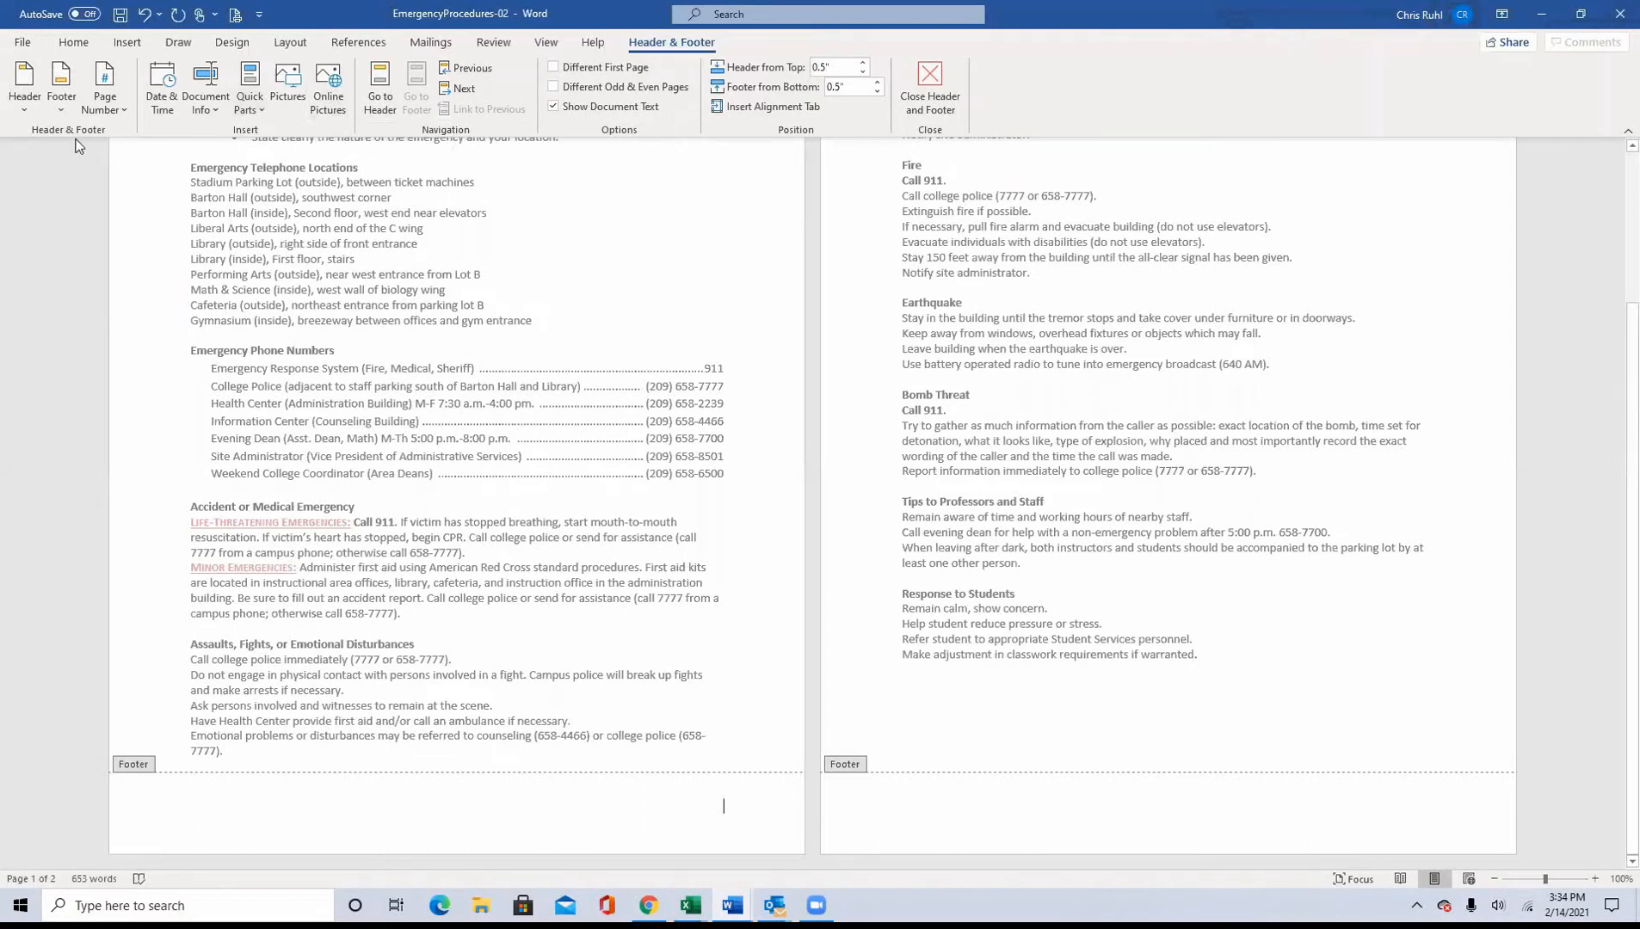
{"action": "left_click", "coordinate": [74, 42]}
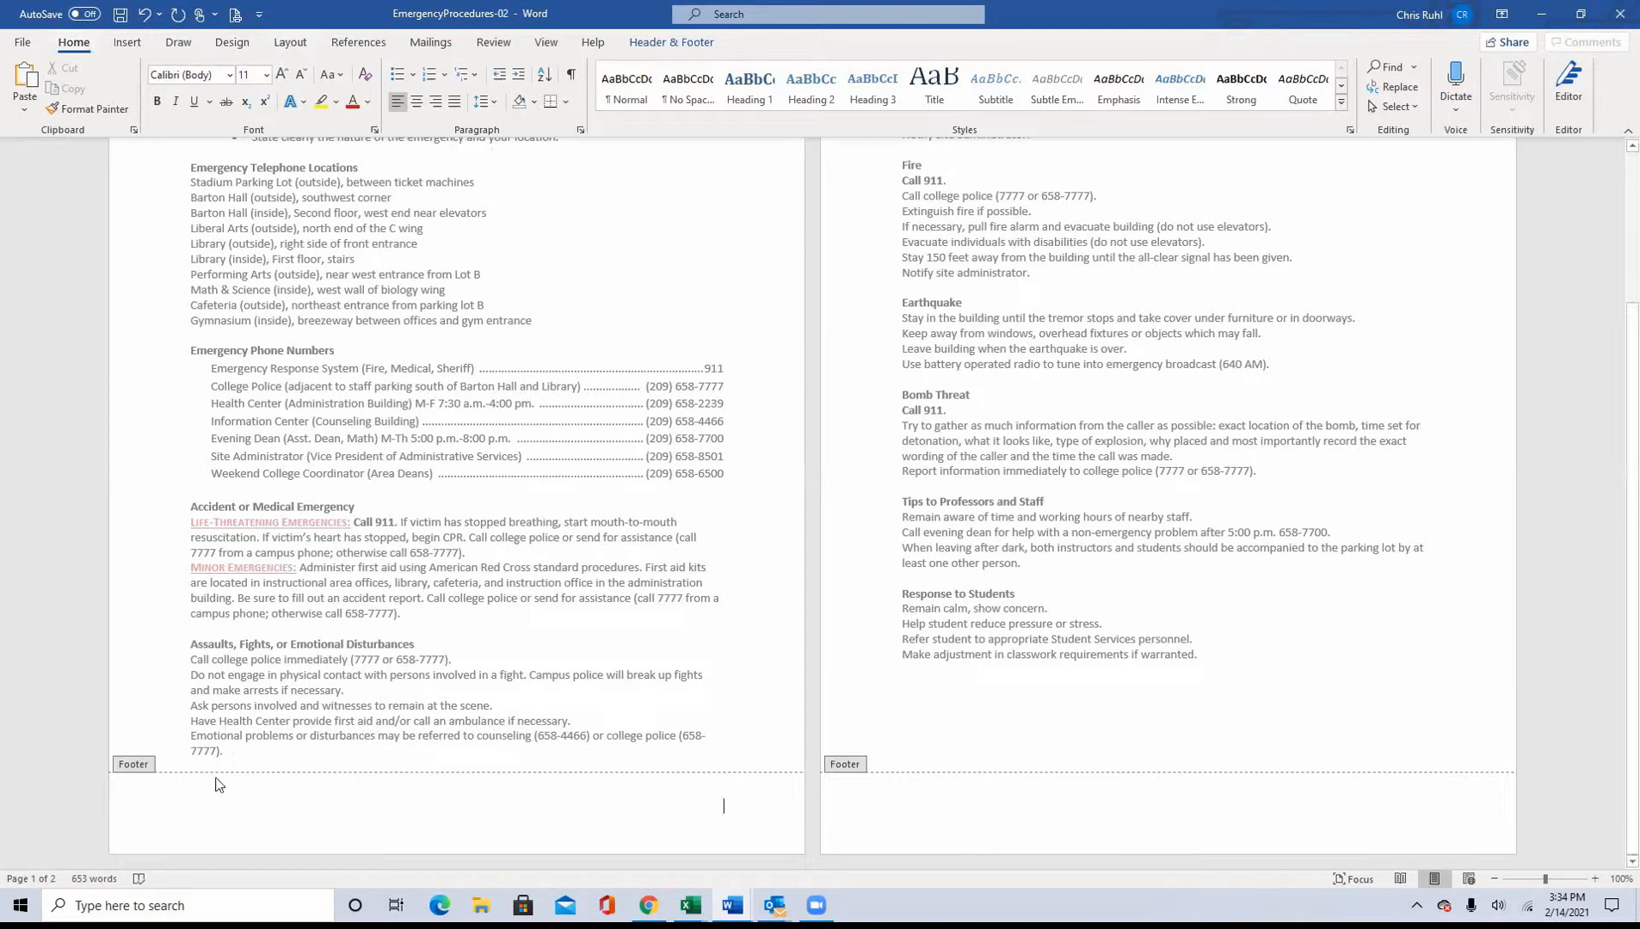
{"action": "left_click", "coordinate": [580, 130]}
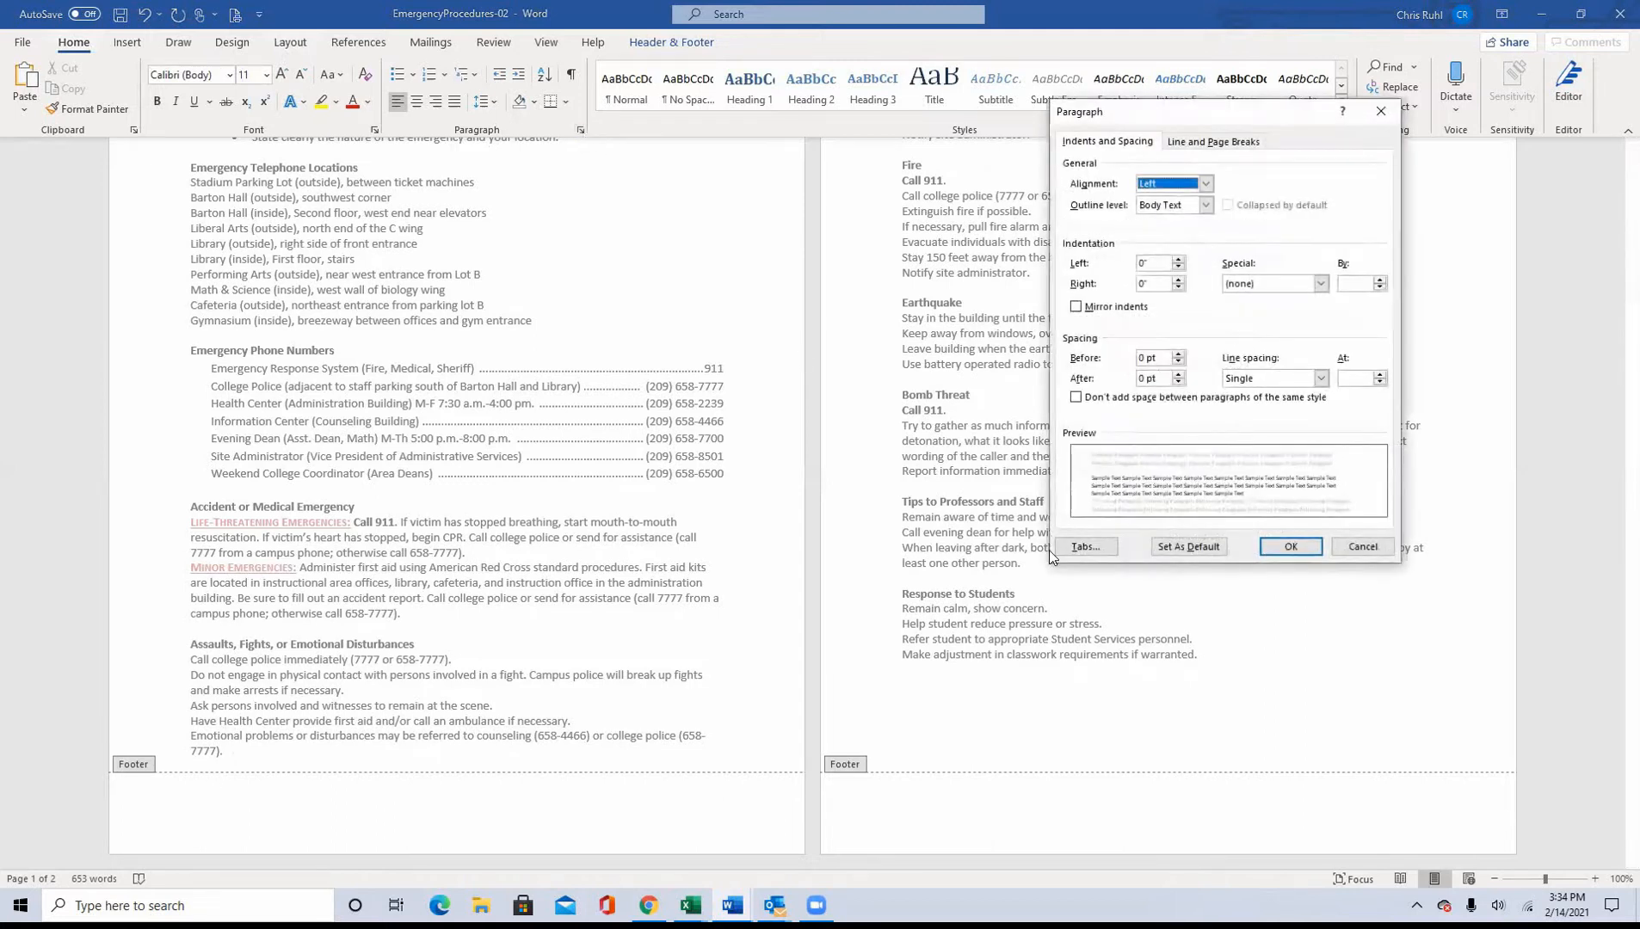
{"action": "left_click", "coordinate": [1082, 551]}
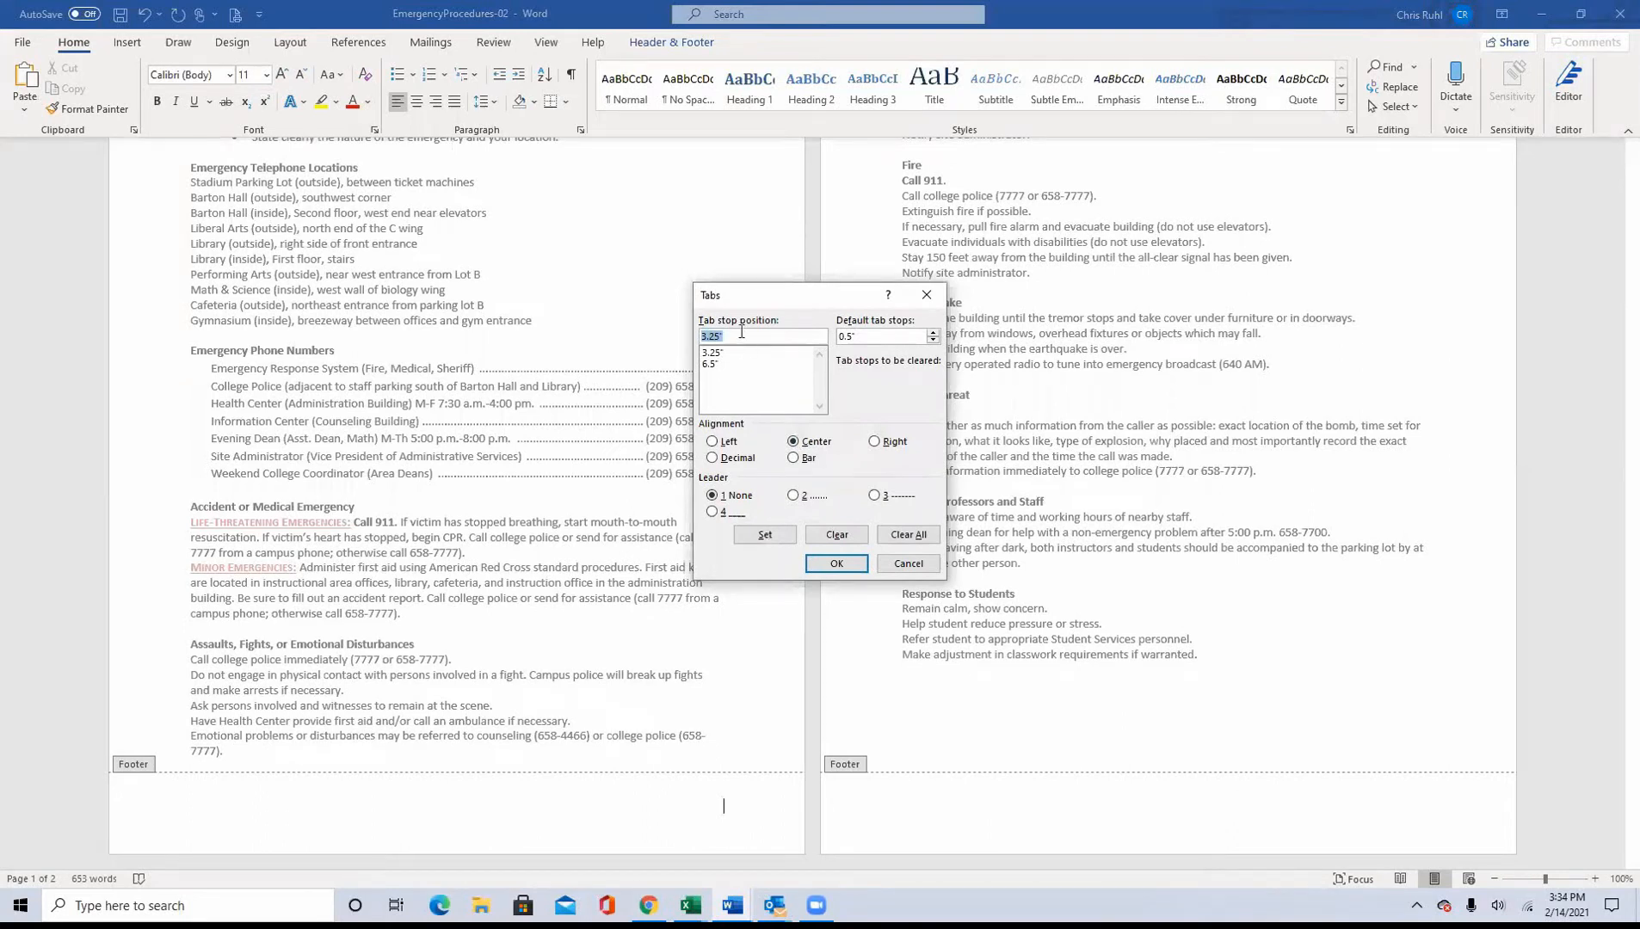
{"action": "type", "text": "3"}
{"action": "left_click", "coordinate": [765, 534]}
{"action": "left_click", "coordinate": [876, 443]}
{"action": "left_click", "coordinate": [719, 336]}
{"action": "left_click_drag", "start_coordinate": [719, 335], "coordinate": [667, 336]}
{"action": "type", "text": "7"}
{"action": "left_click", "coordinate": [764, 535]}
{"action": "left_click", "coordinate": [835, 565]}
Step: Show the formatting marks and check the tab characters and paragraph settings of the first page's footer
{"action": "left_click", "coordinate": [421, 799]}
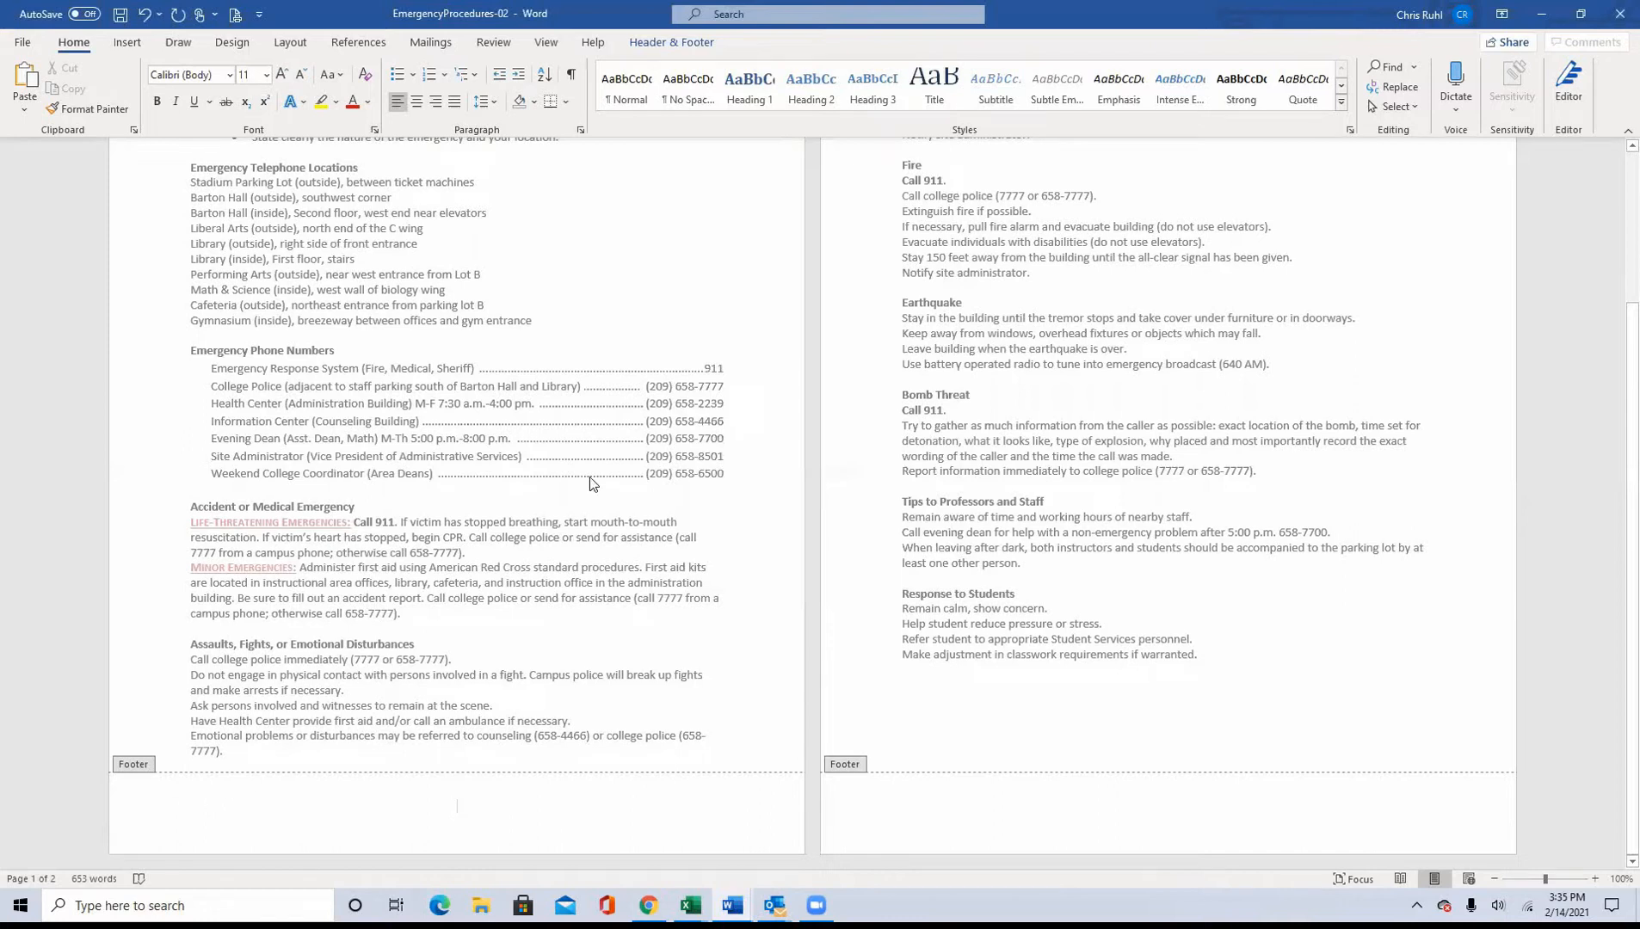
{"action": "left_click", "coordinate": [572, 75]}
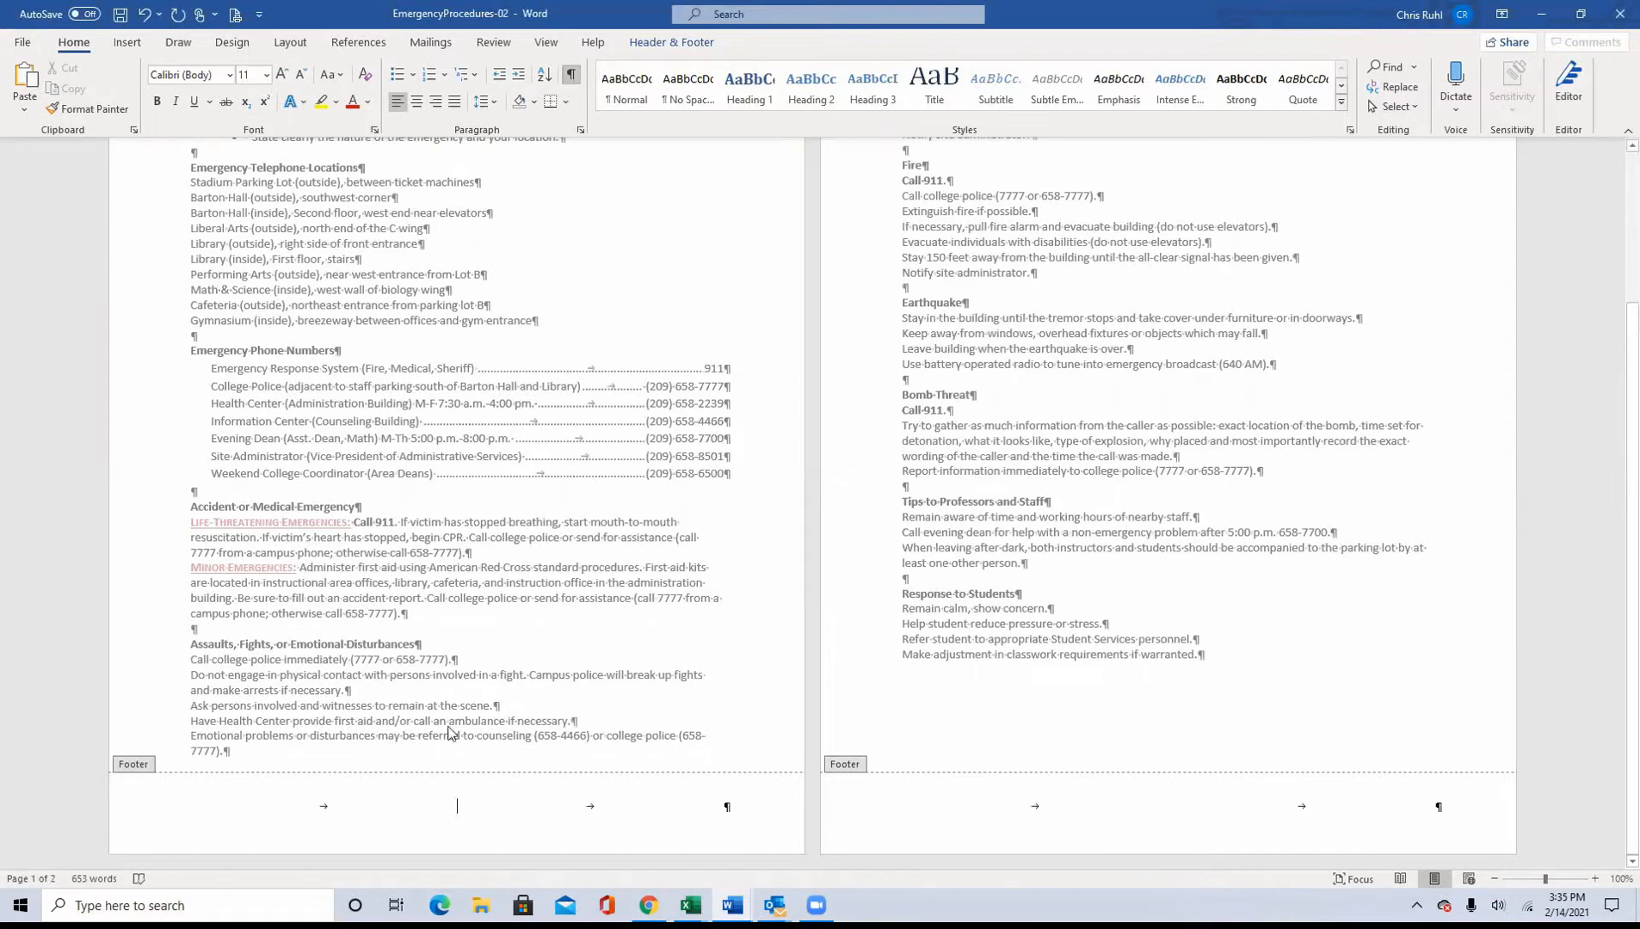
{"action": "left_click", "coordinate": [320, 807]}
{"action": "left_click", "coordinate": [690, 814]}
{"action": "left_click", "coordinate": [579, 131]}
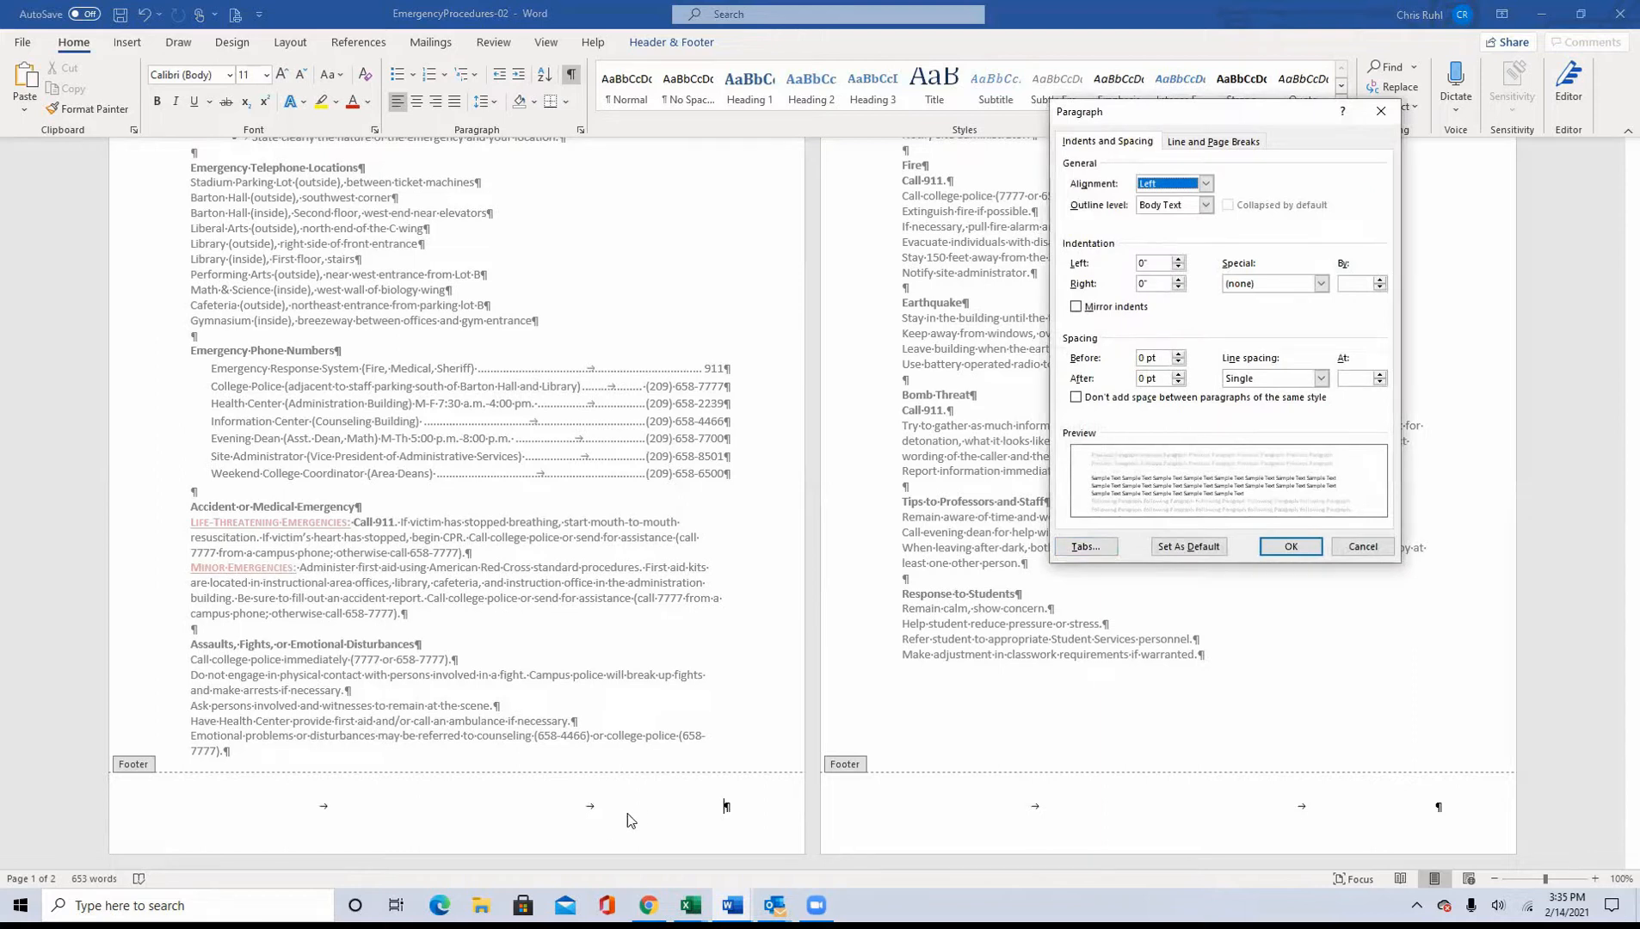
{"action": "left_click", "coordinate": [1376, 109]}
Step: Check instruction 15, insert the Title document property at the start of the footer, and deselect the field
{"action": "left_click", "coordinate": [1578, 12]}
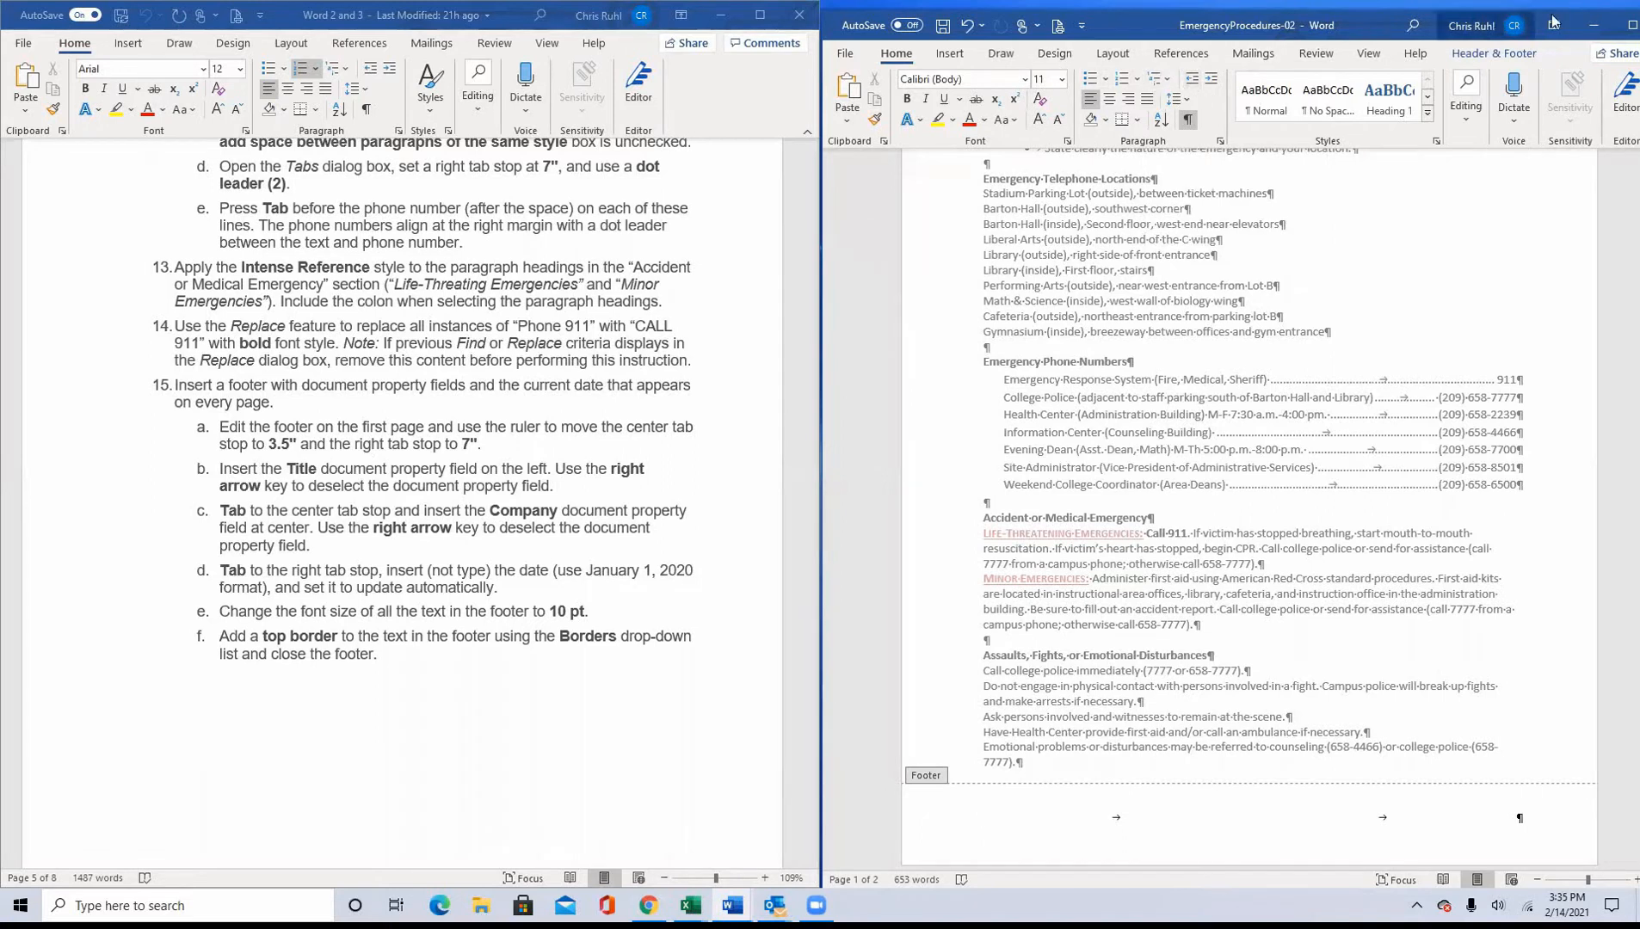
{"action": "left_click", "coordinate": [1628, 25]}
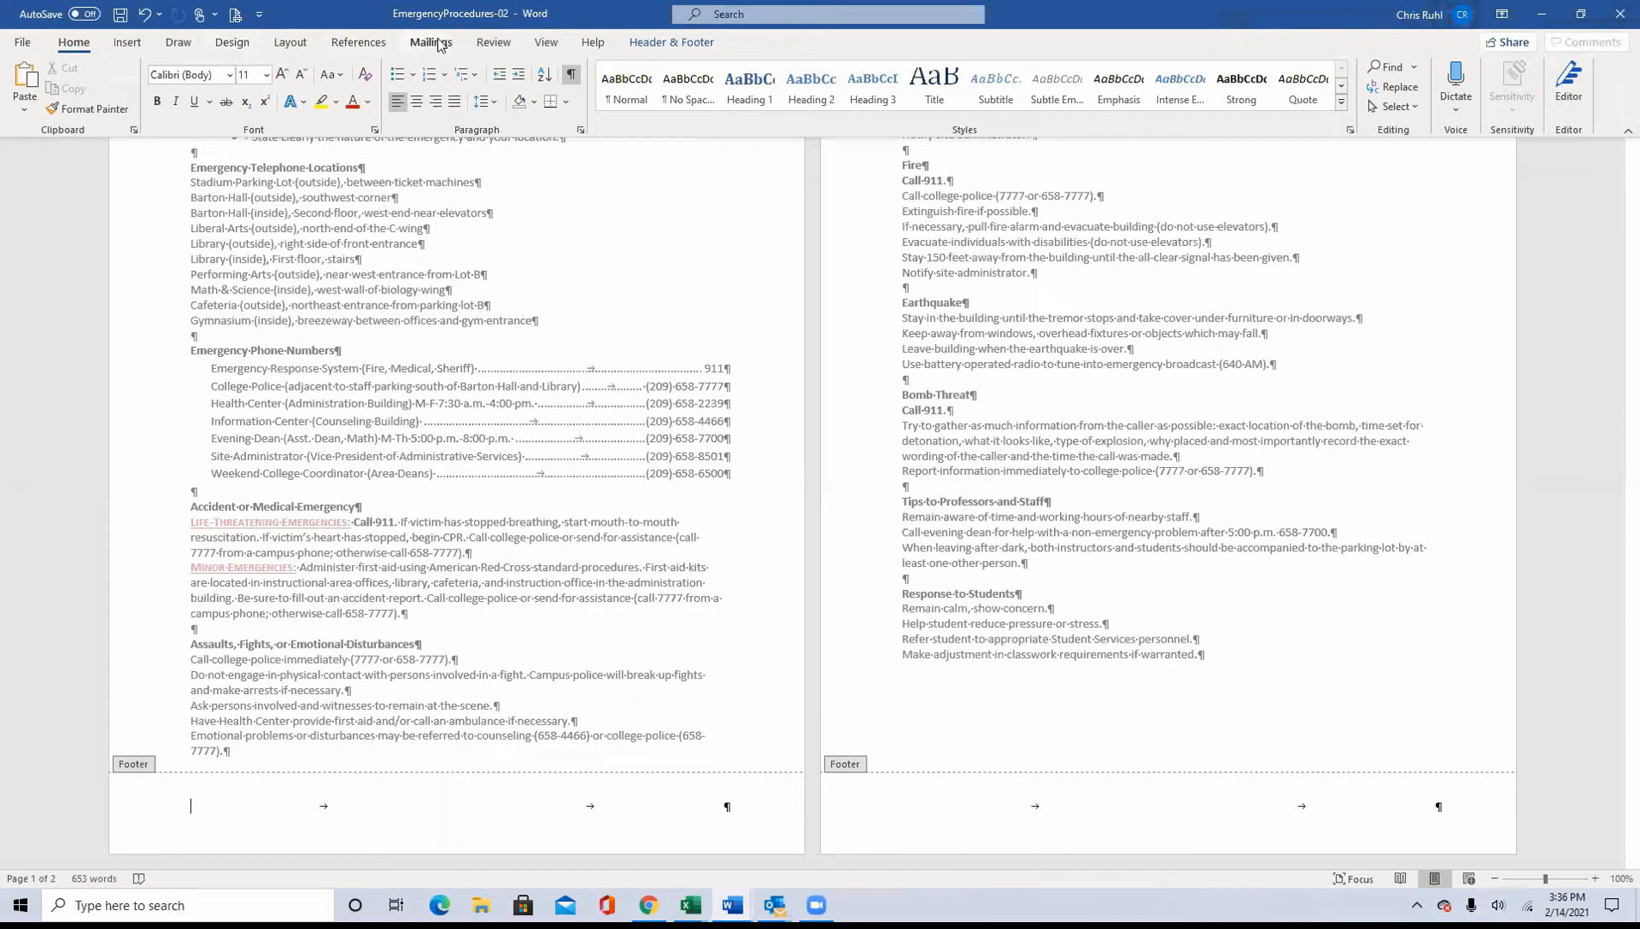
{"action": "left_click", "coordinate": [647, 48]}
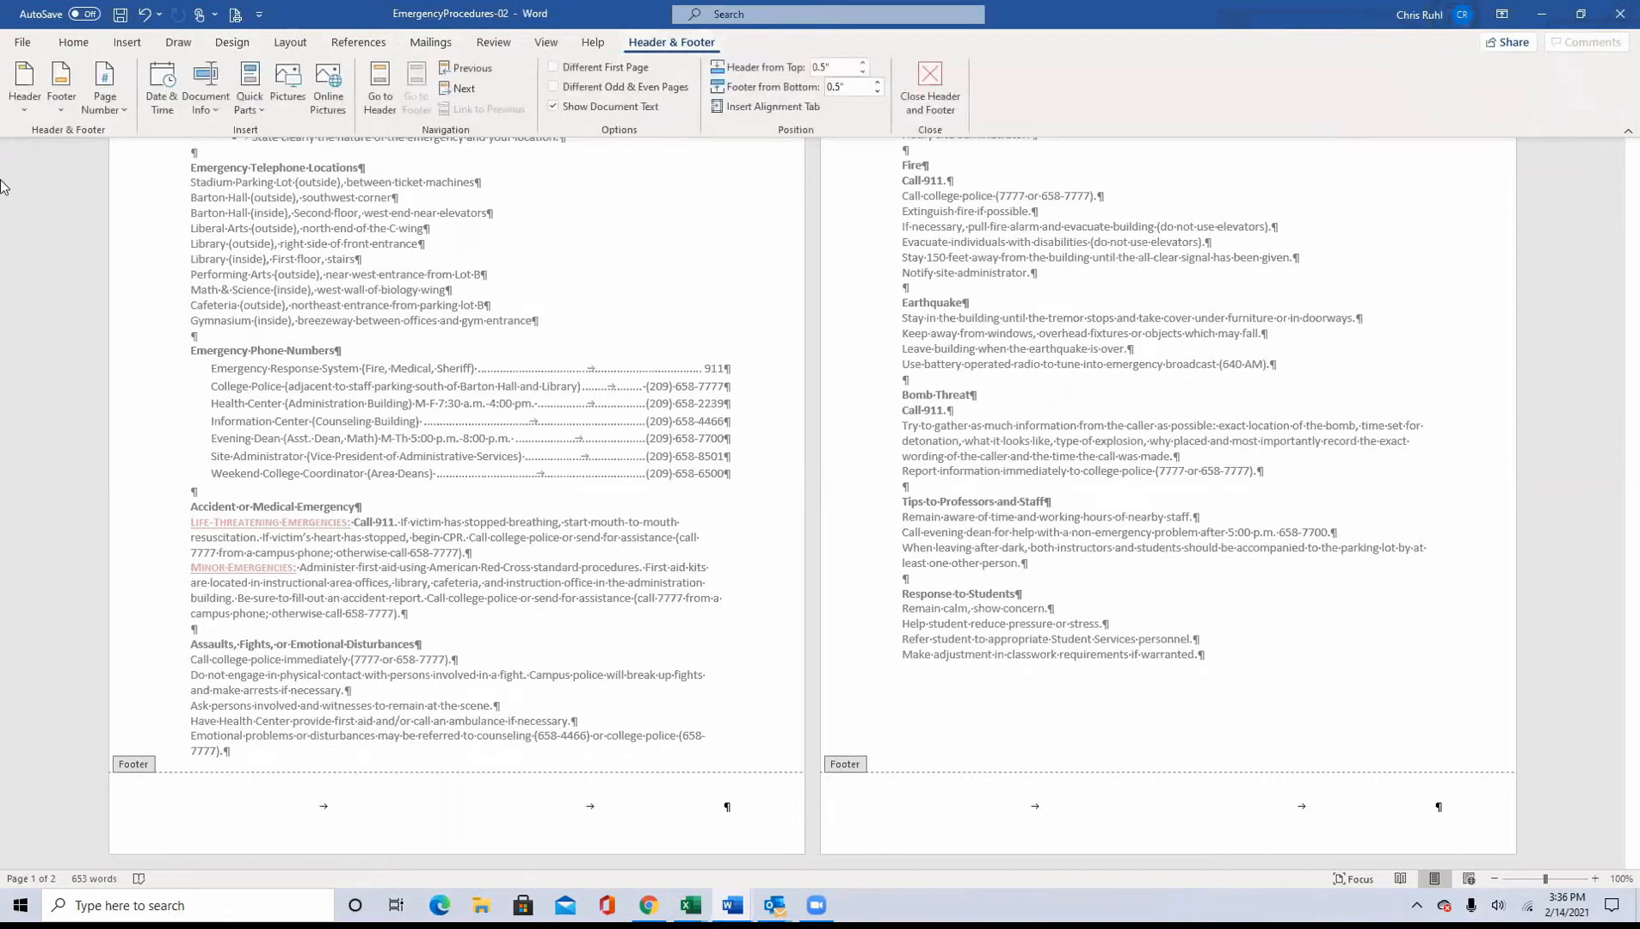
{"action": "left_click", "coordinate": [207, 87]}
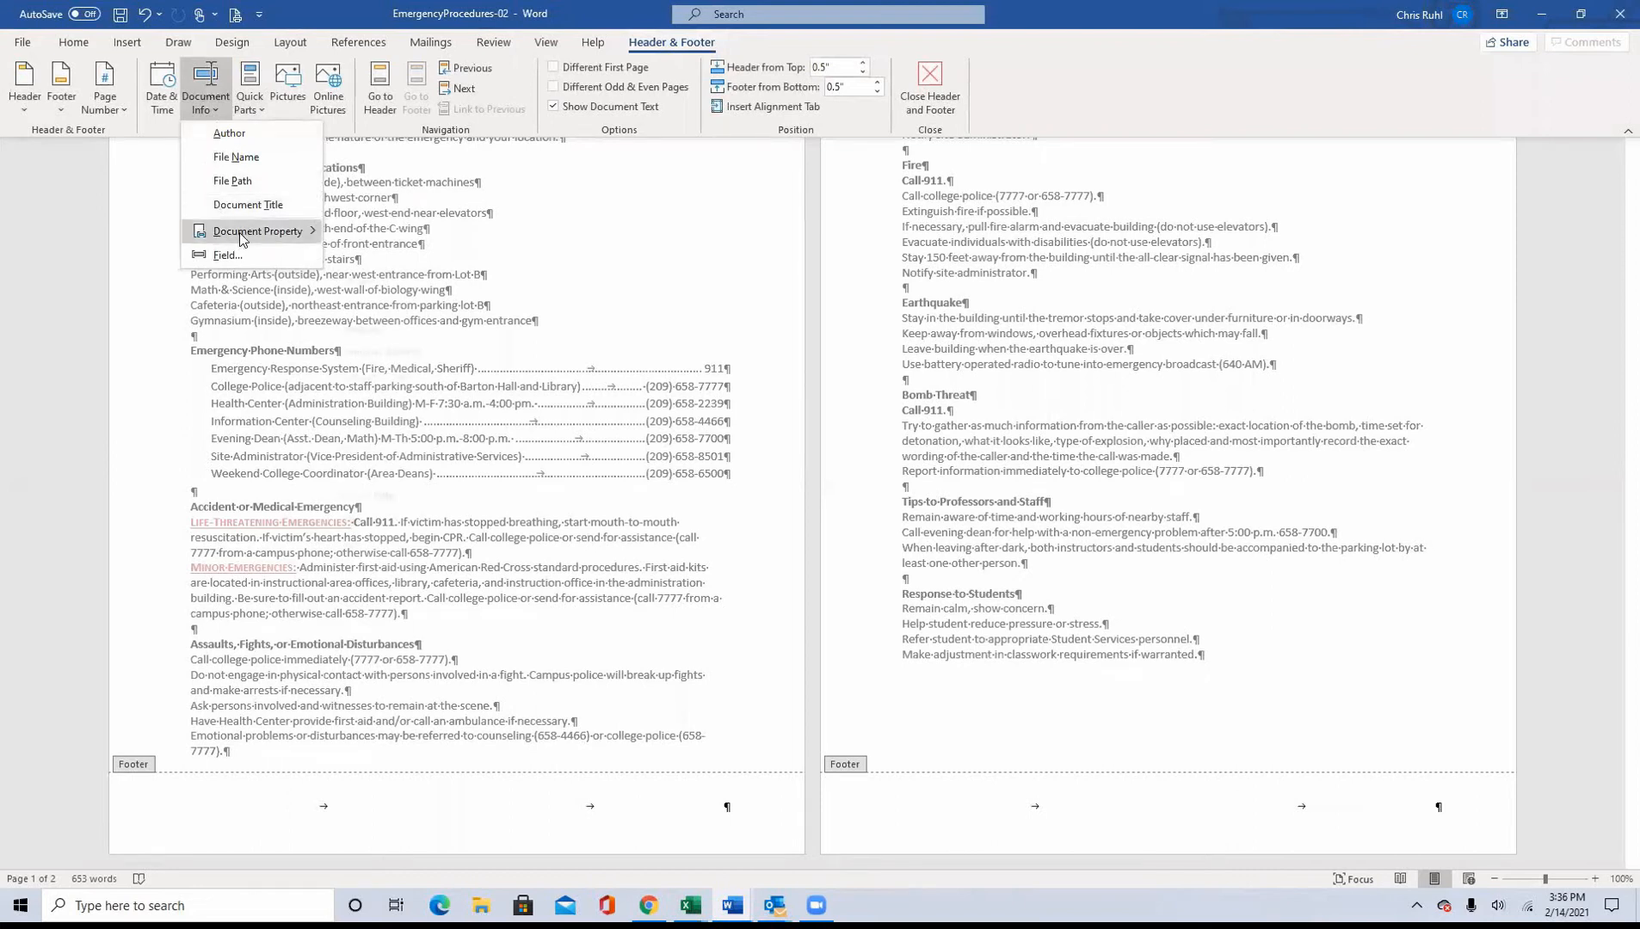
{"action": "mouse_move", "coordinate": [245, 232]}
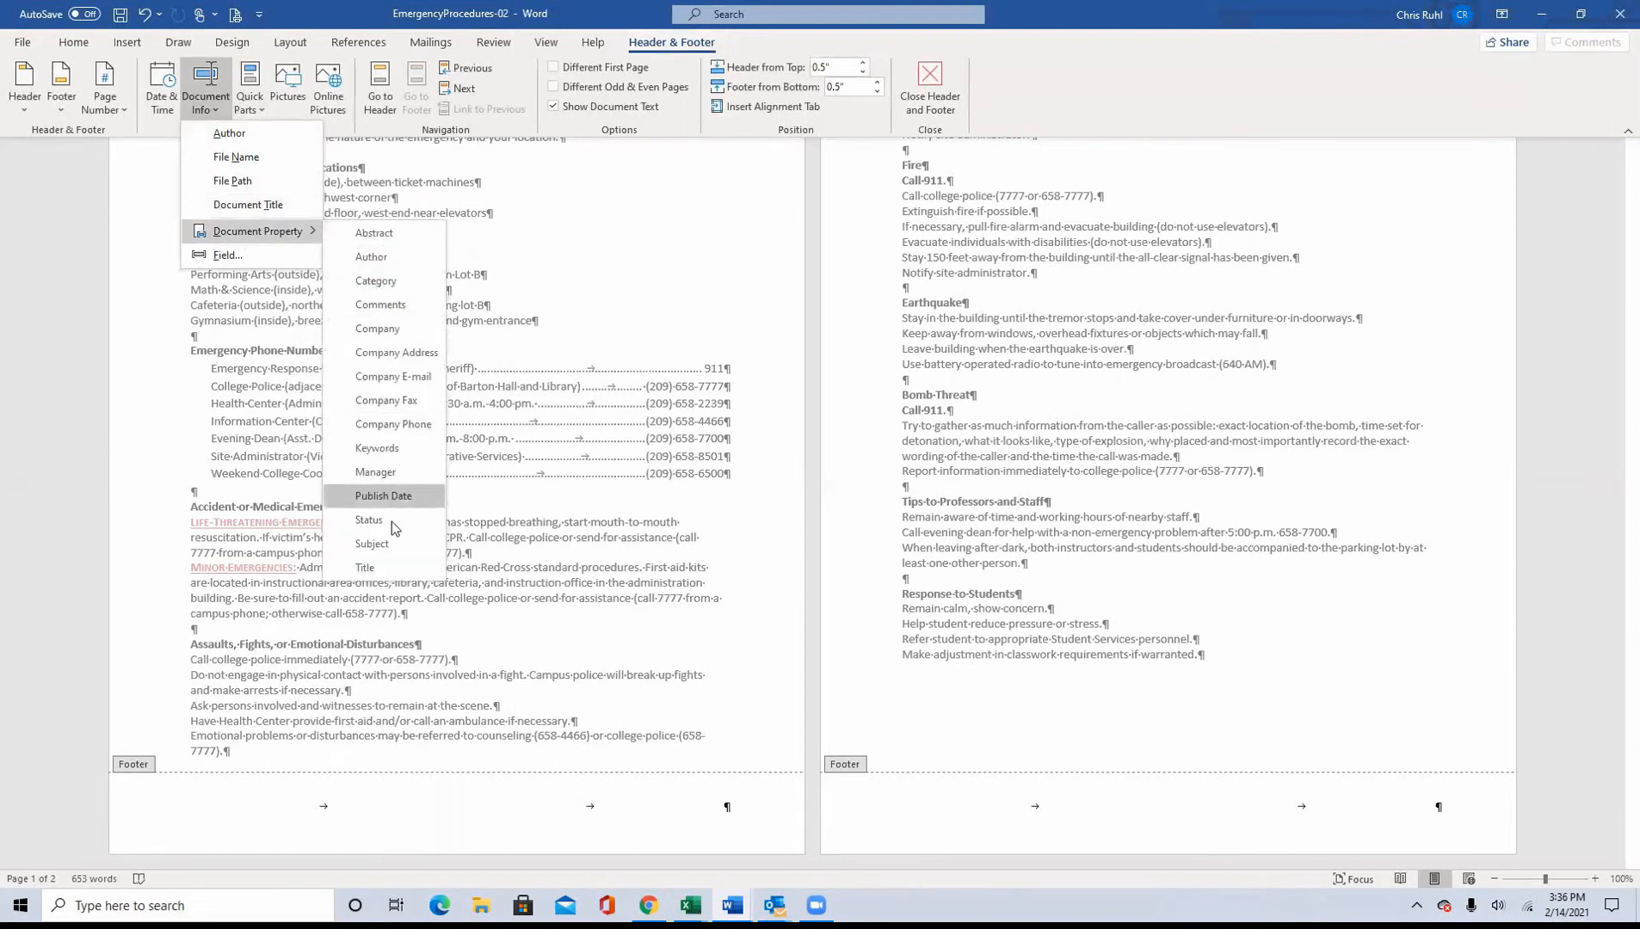
{"action": "left_click", "coordinate": [365, 568]}
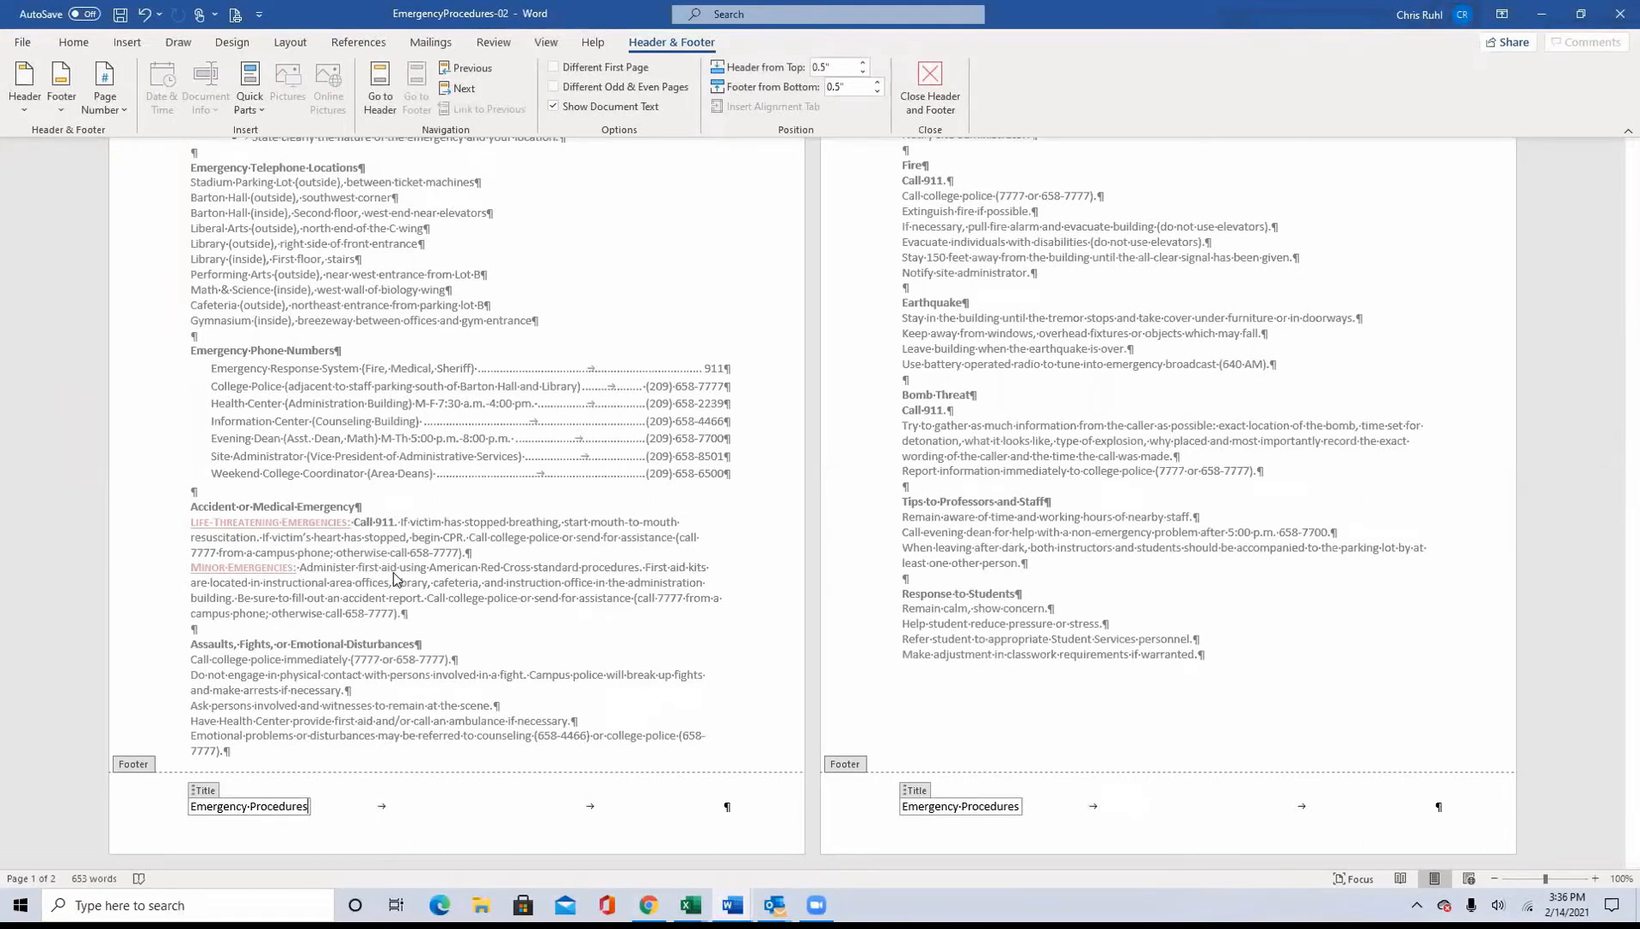
{"action": "key", "text": "Right"}
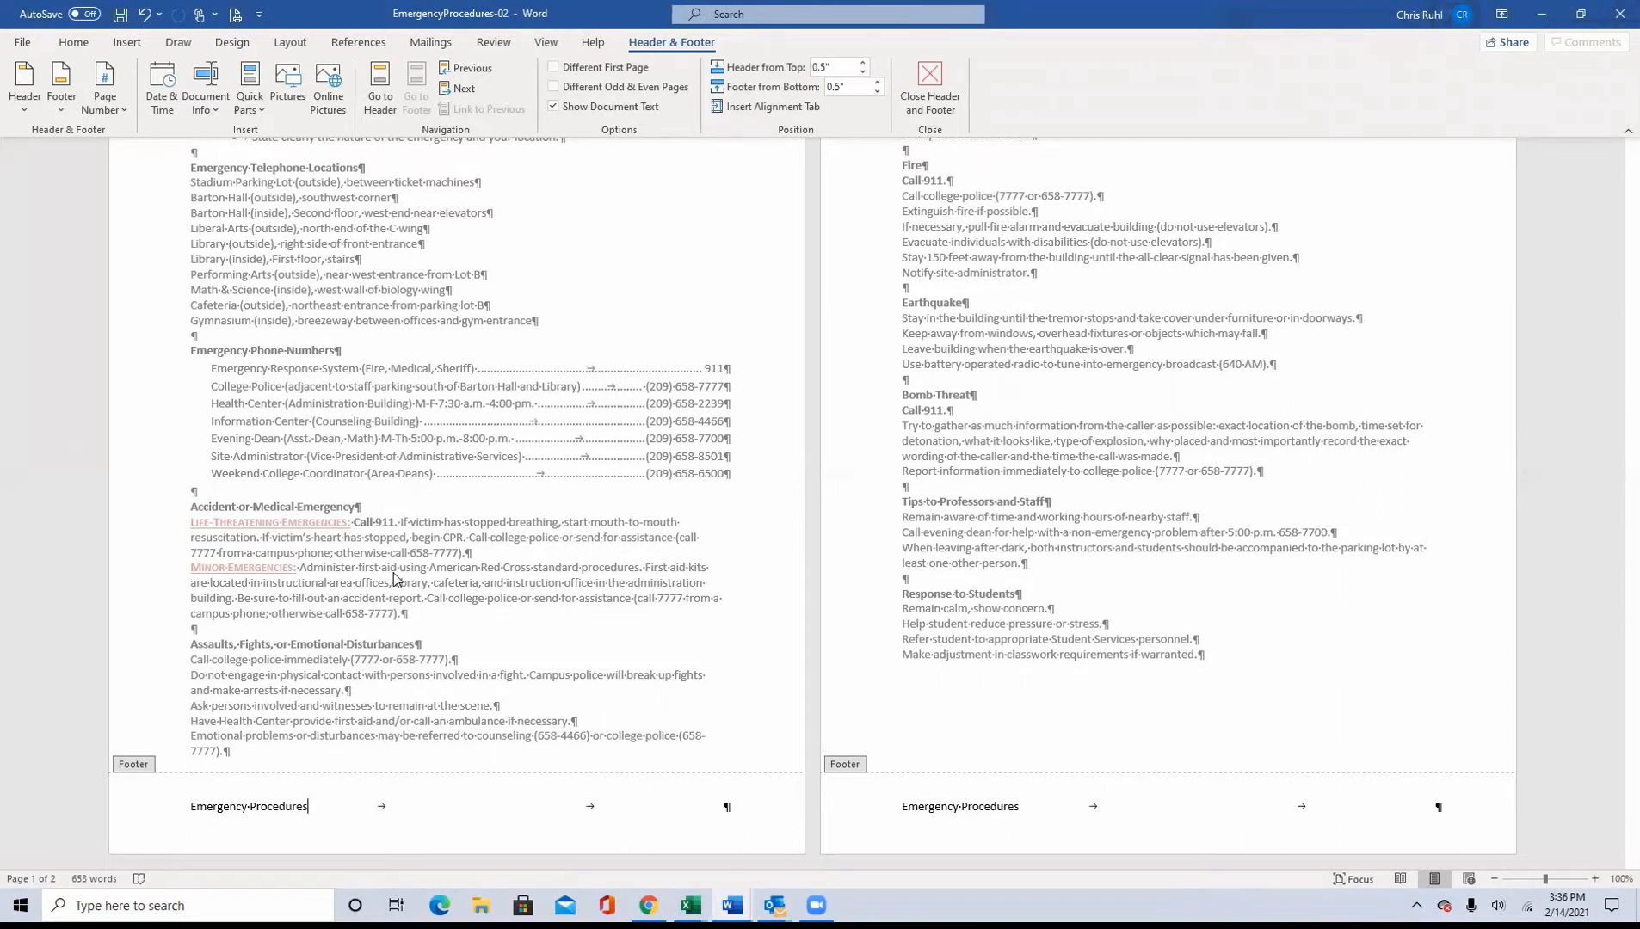
Step: Insert the Company document property at the footer's center tab position and move the cursor past the field
{"action": "key", "text": "ctrl+z"}
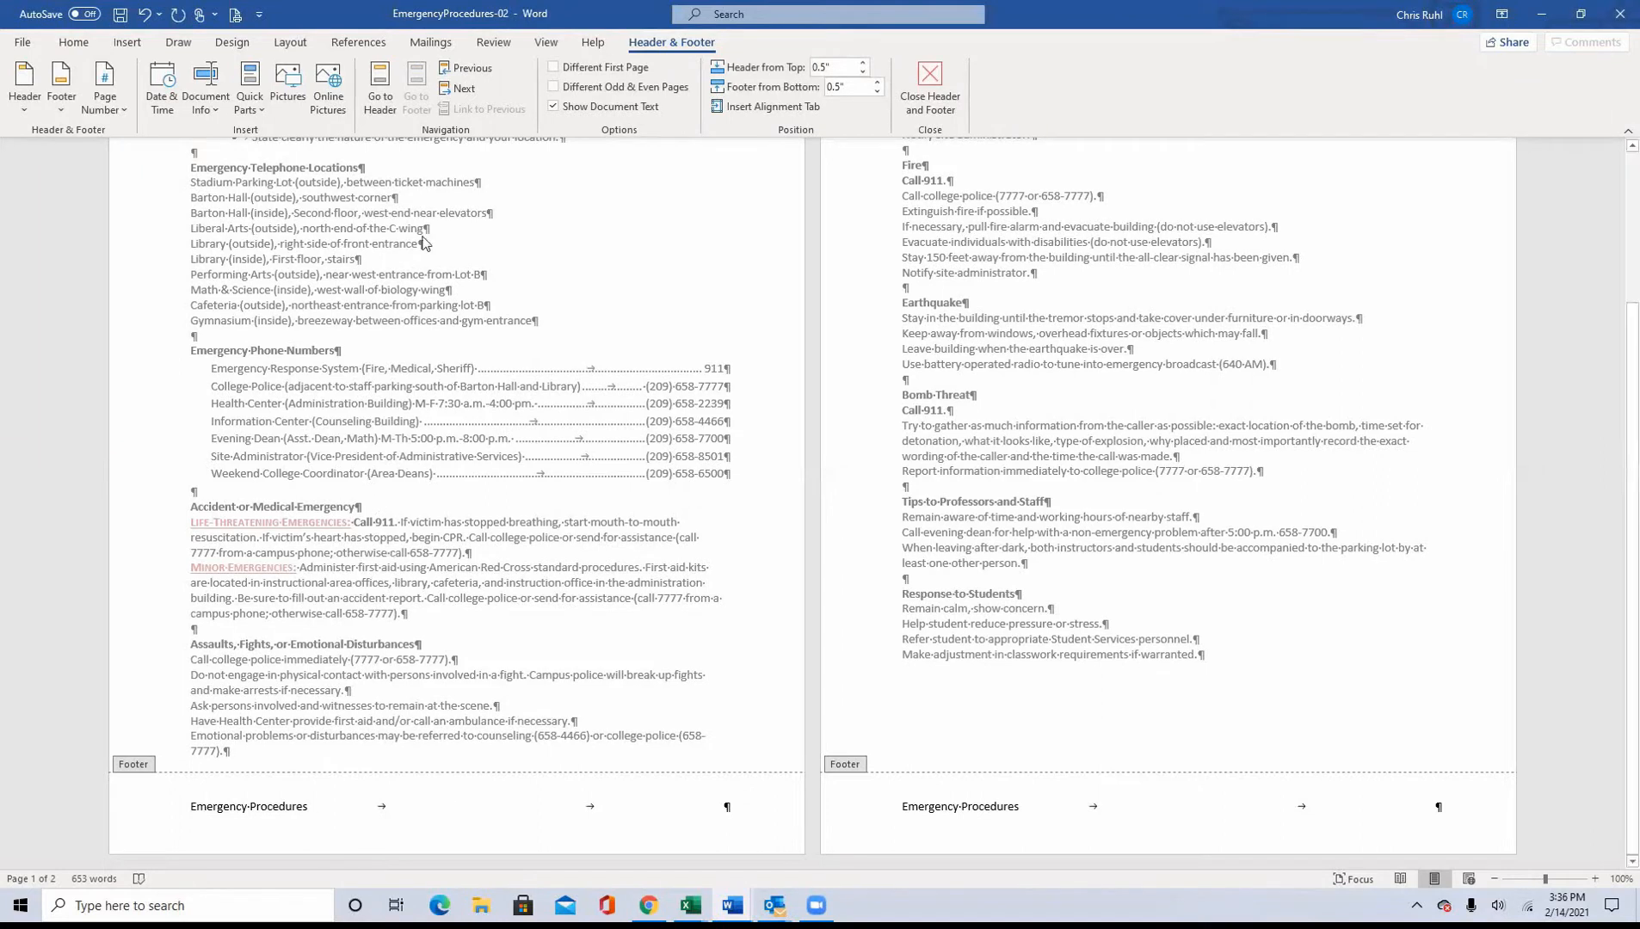
{"action": "left_click", "coordinate": [1582, 15]}
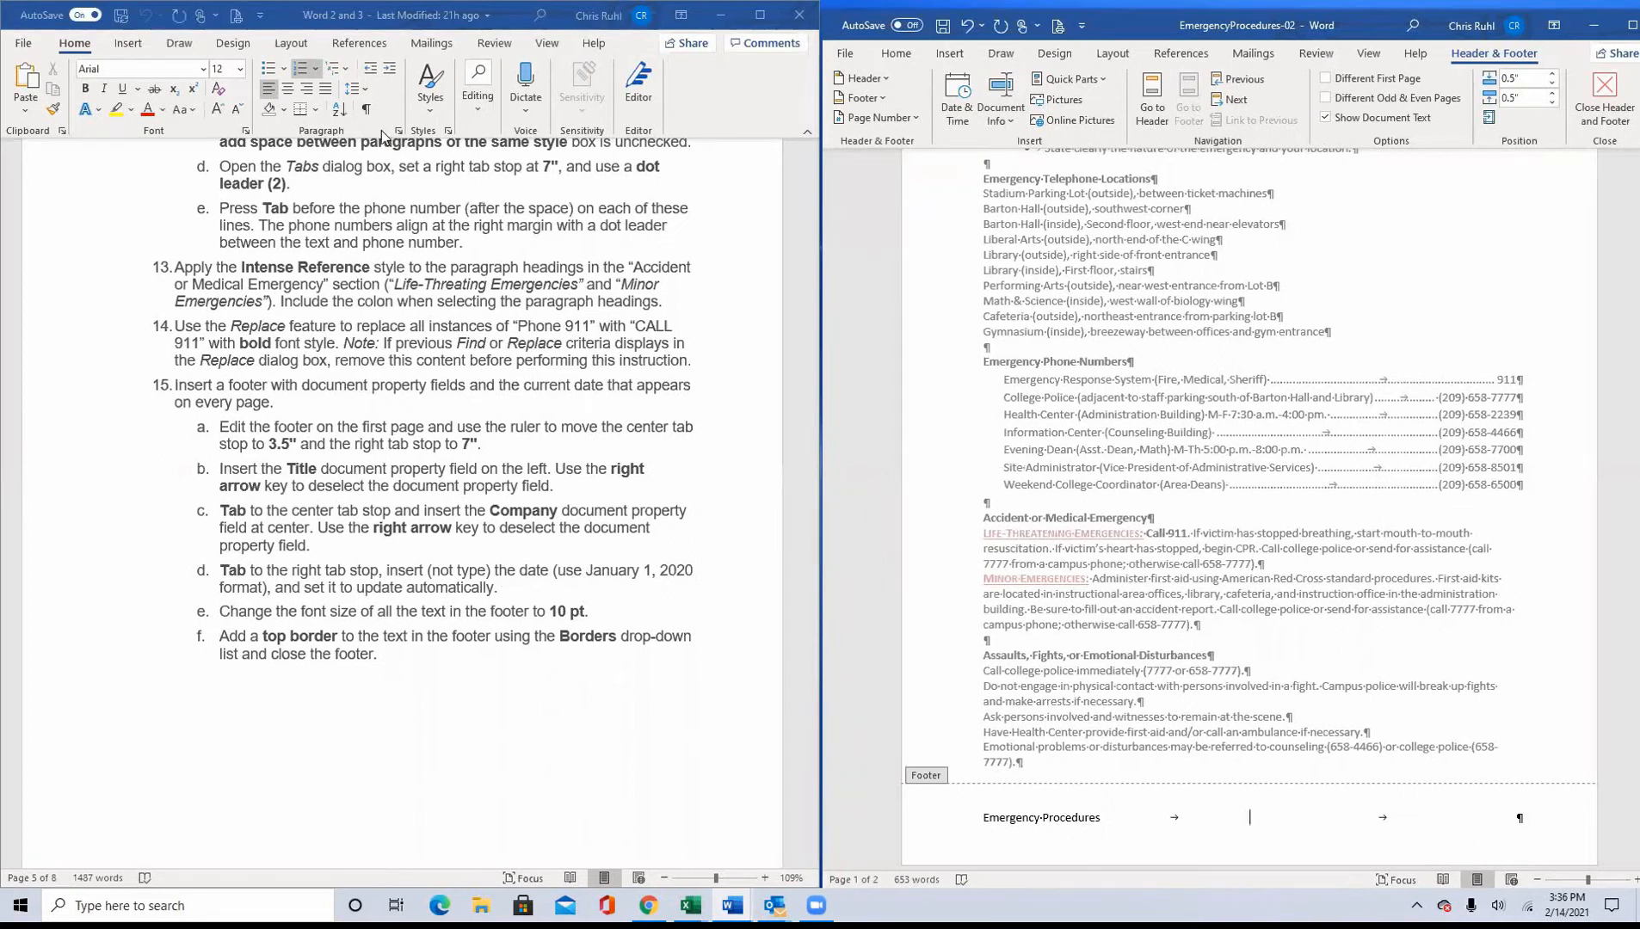
{"action": "left_click", "coordinate": [1617, 26]}
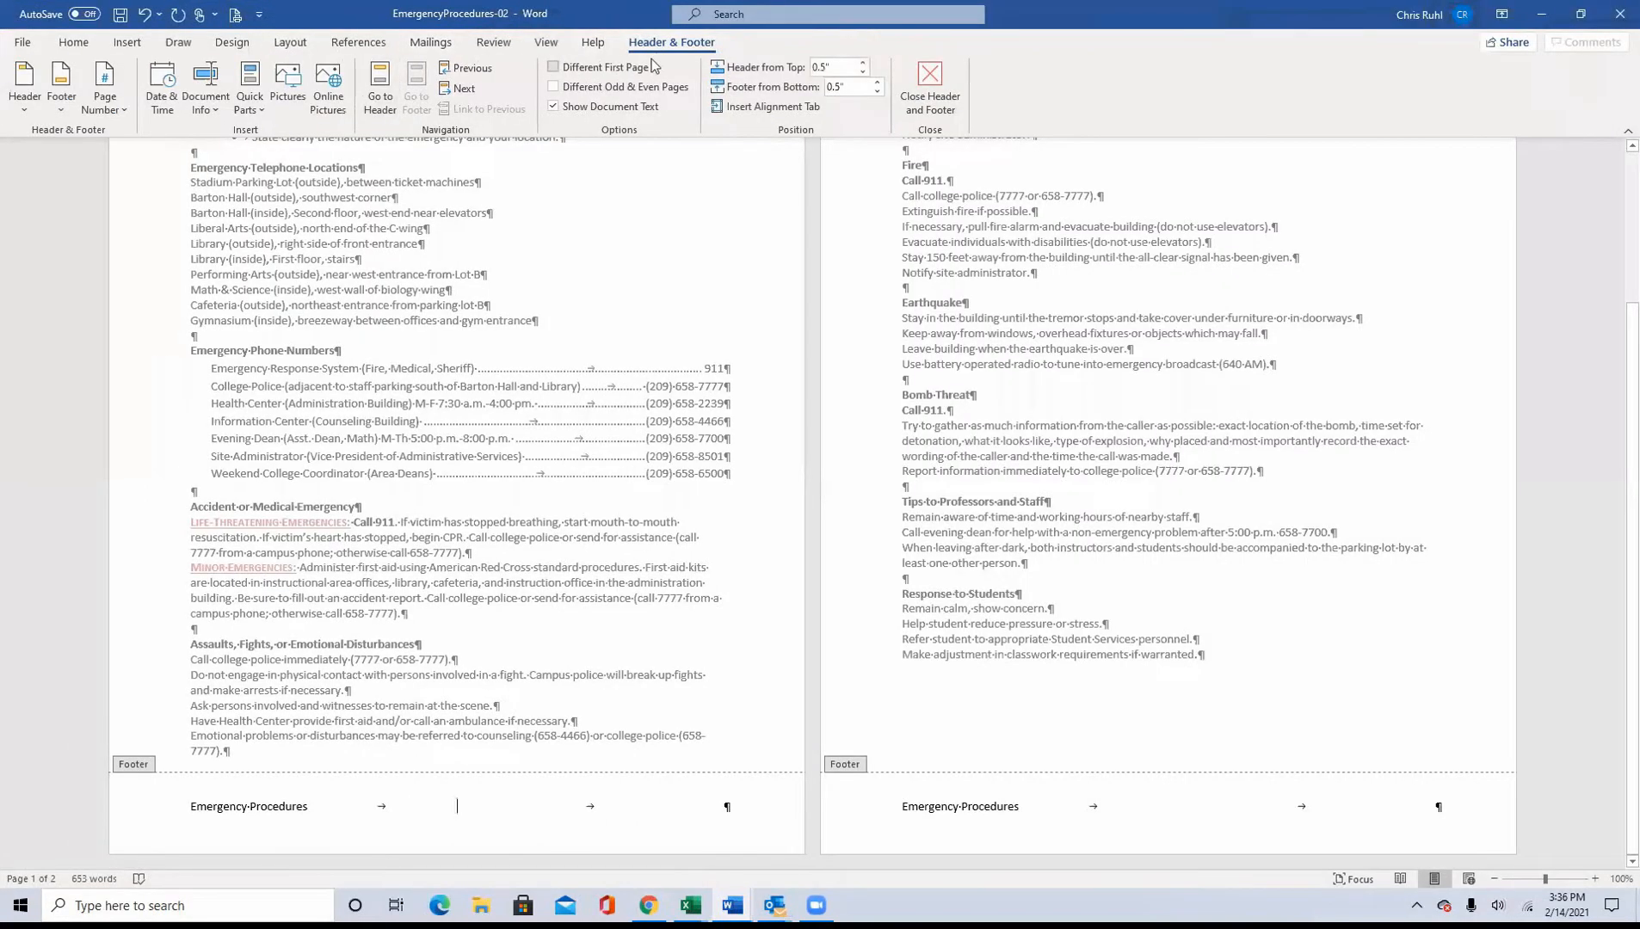
{"action": "left_click", "coordinate": [194, 112]}
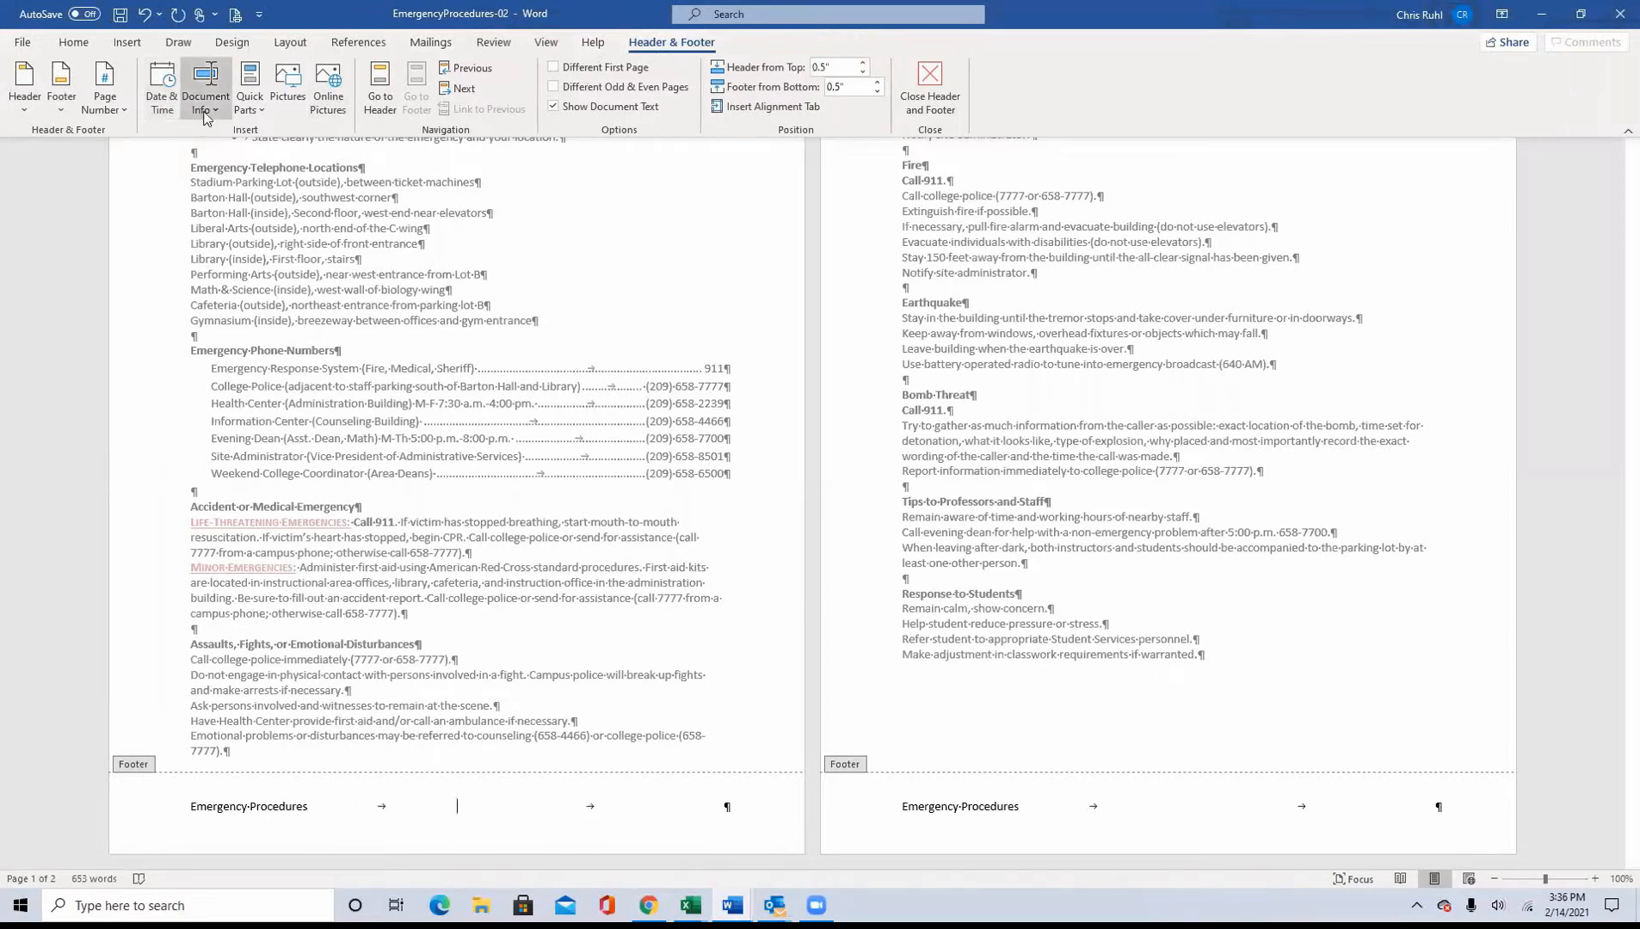
{"action": "mouse_move", "coordinate": [257, 229]}
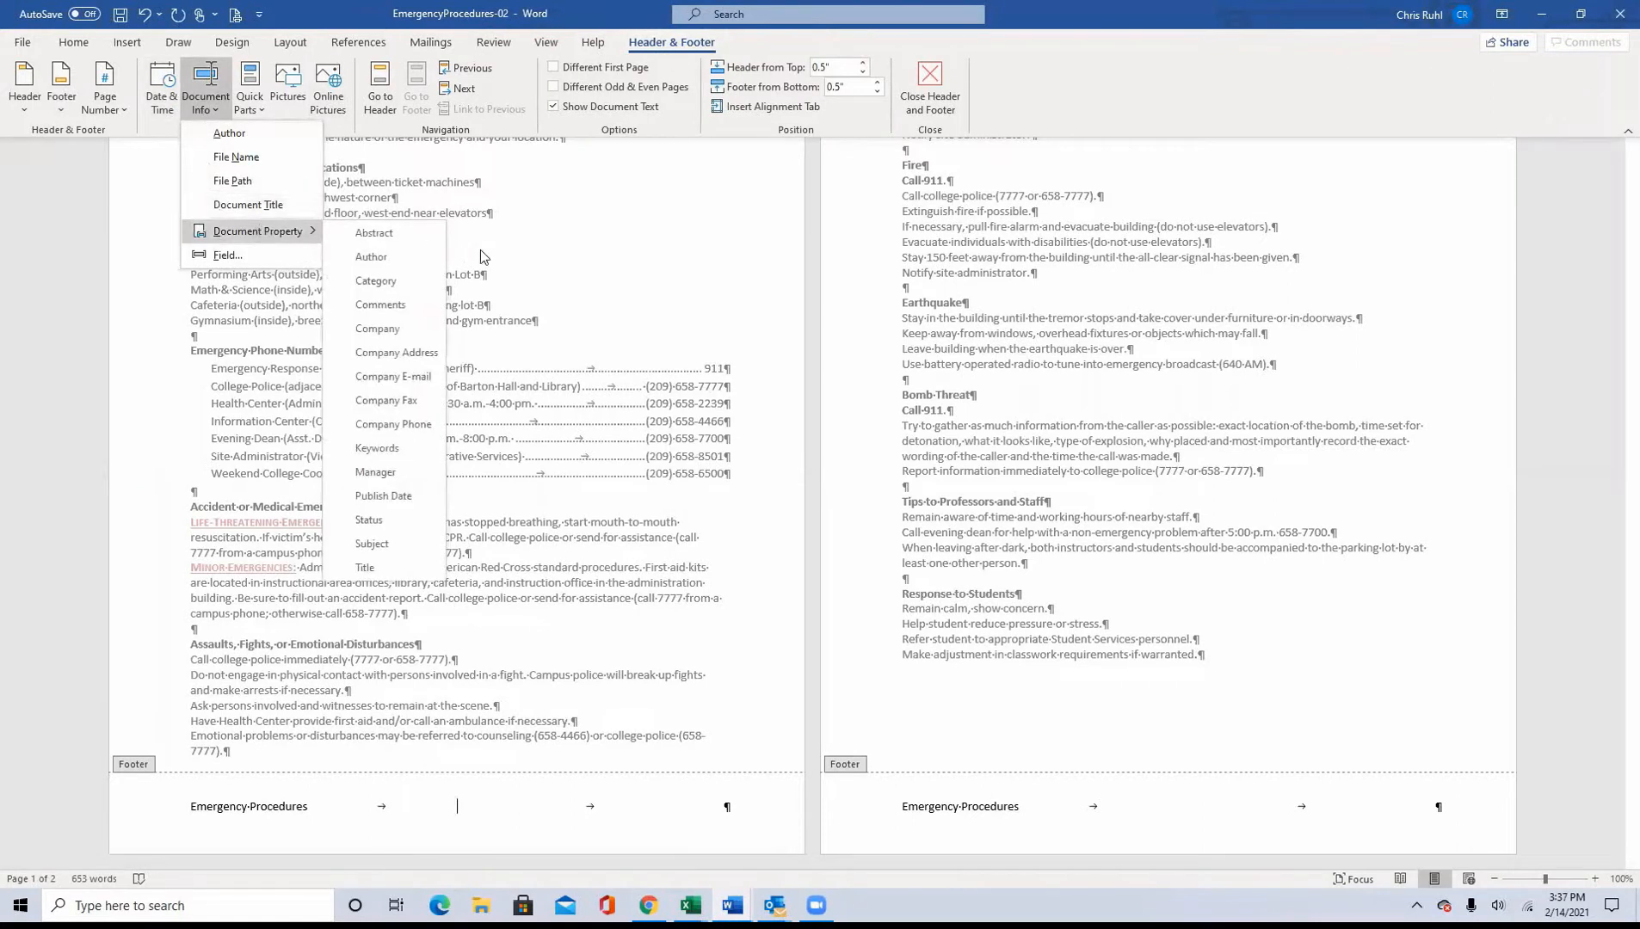
{"action": "left_click", "coordinate": [392, 328]}
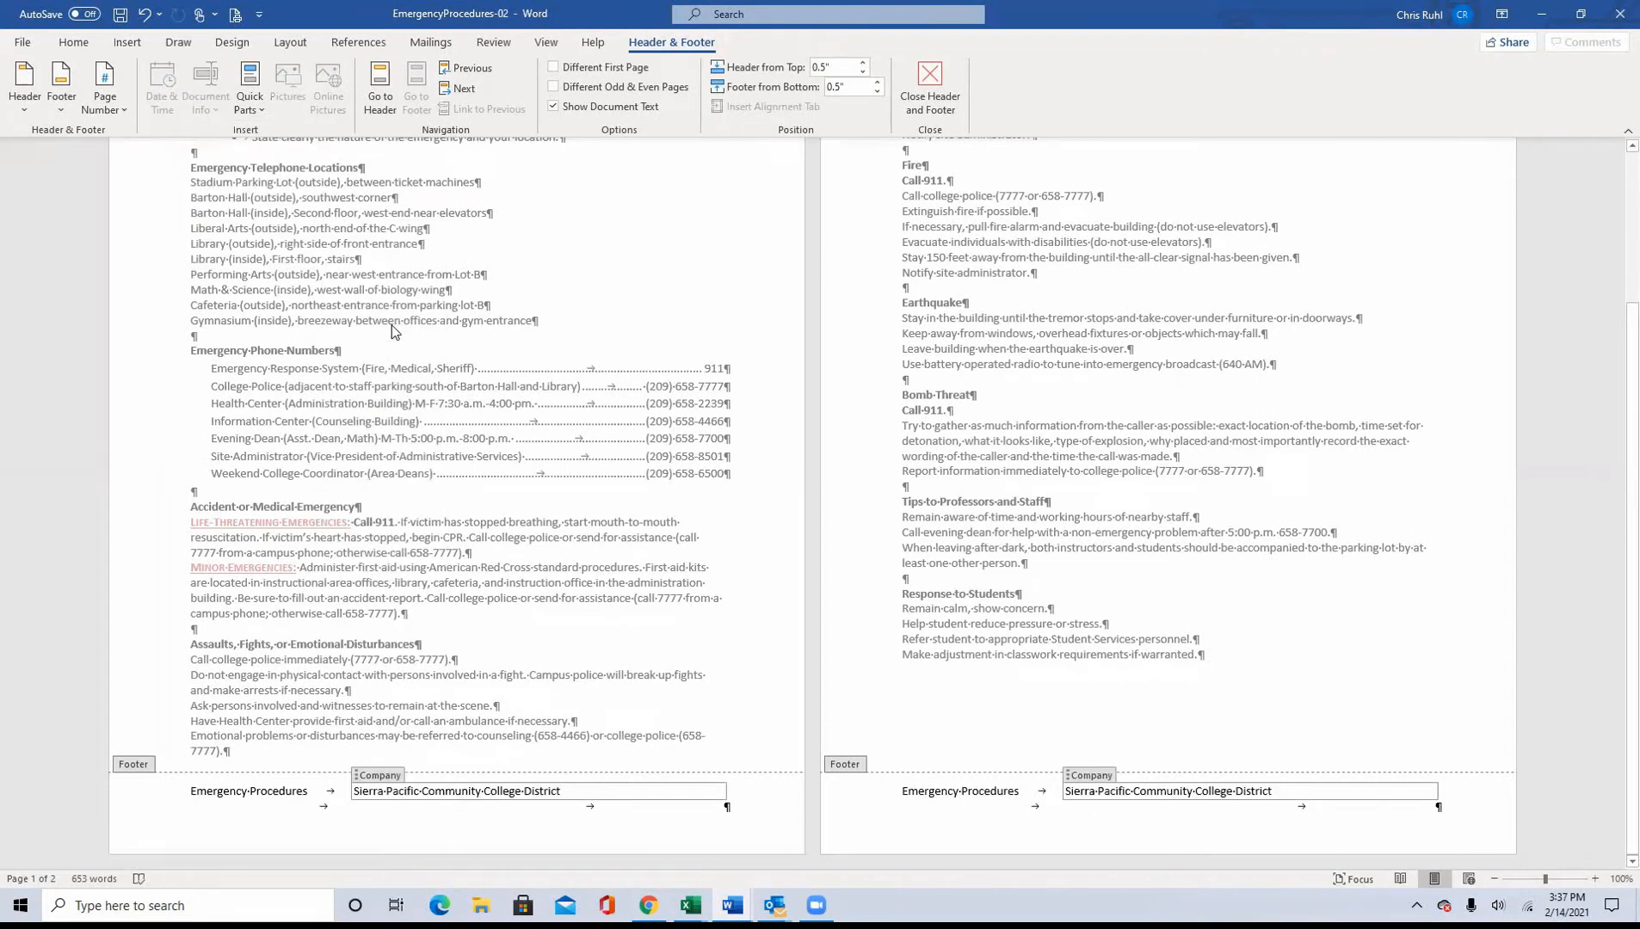
{"action": "key", "text": "Right"}
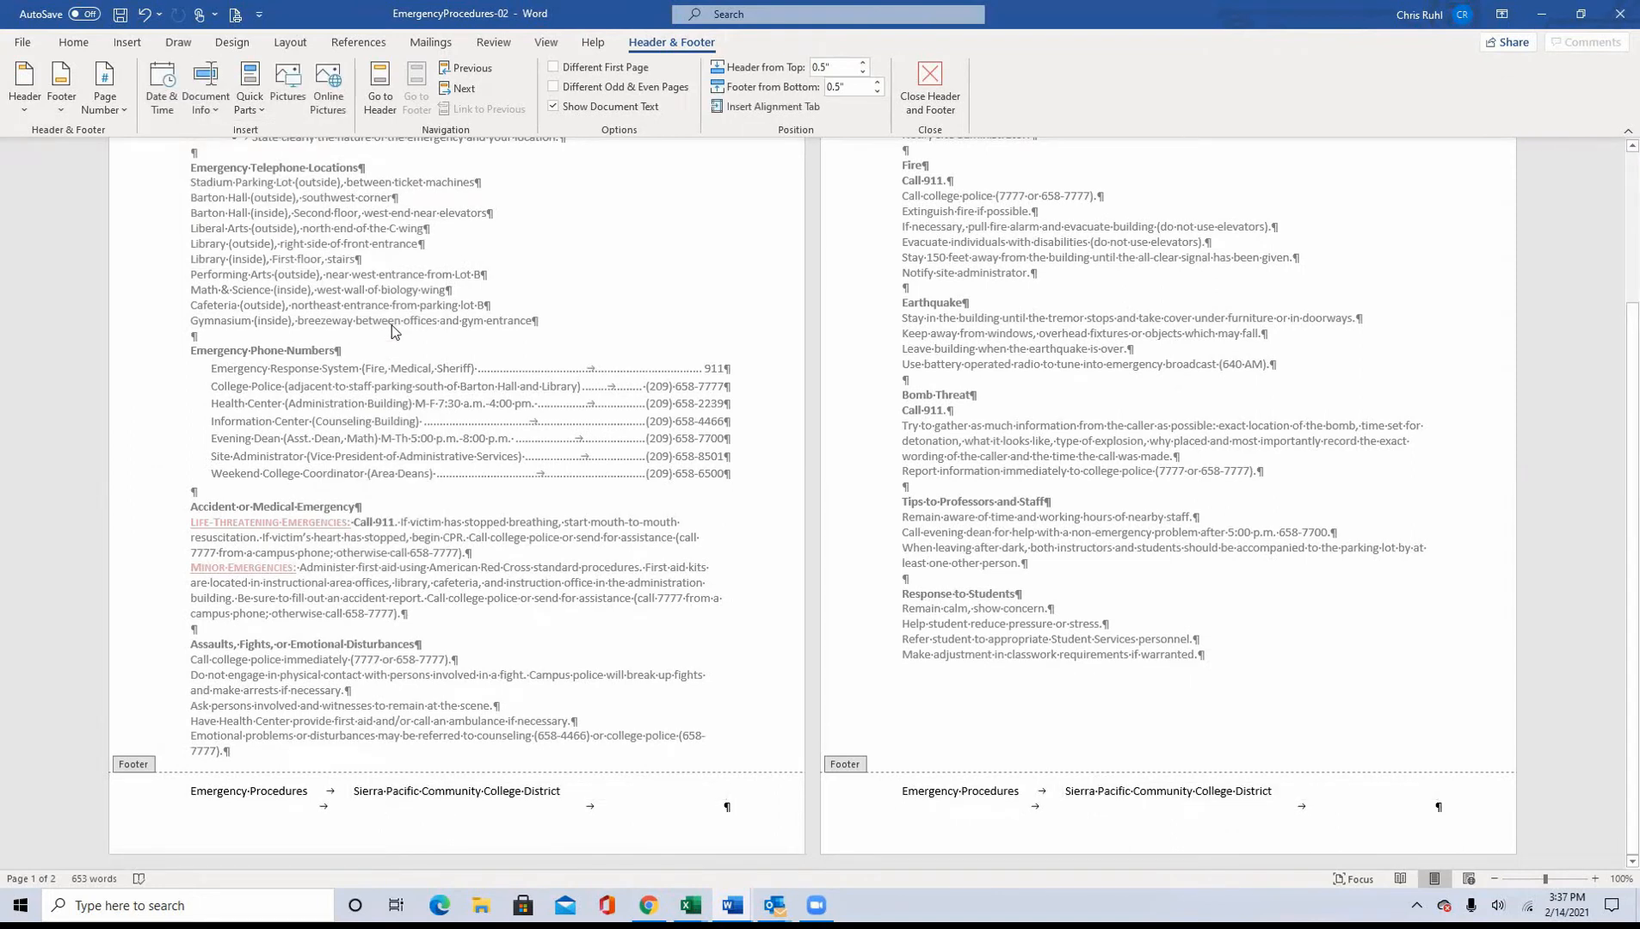
{"action": "key", "text": "Right"}
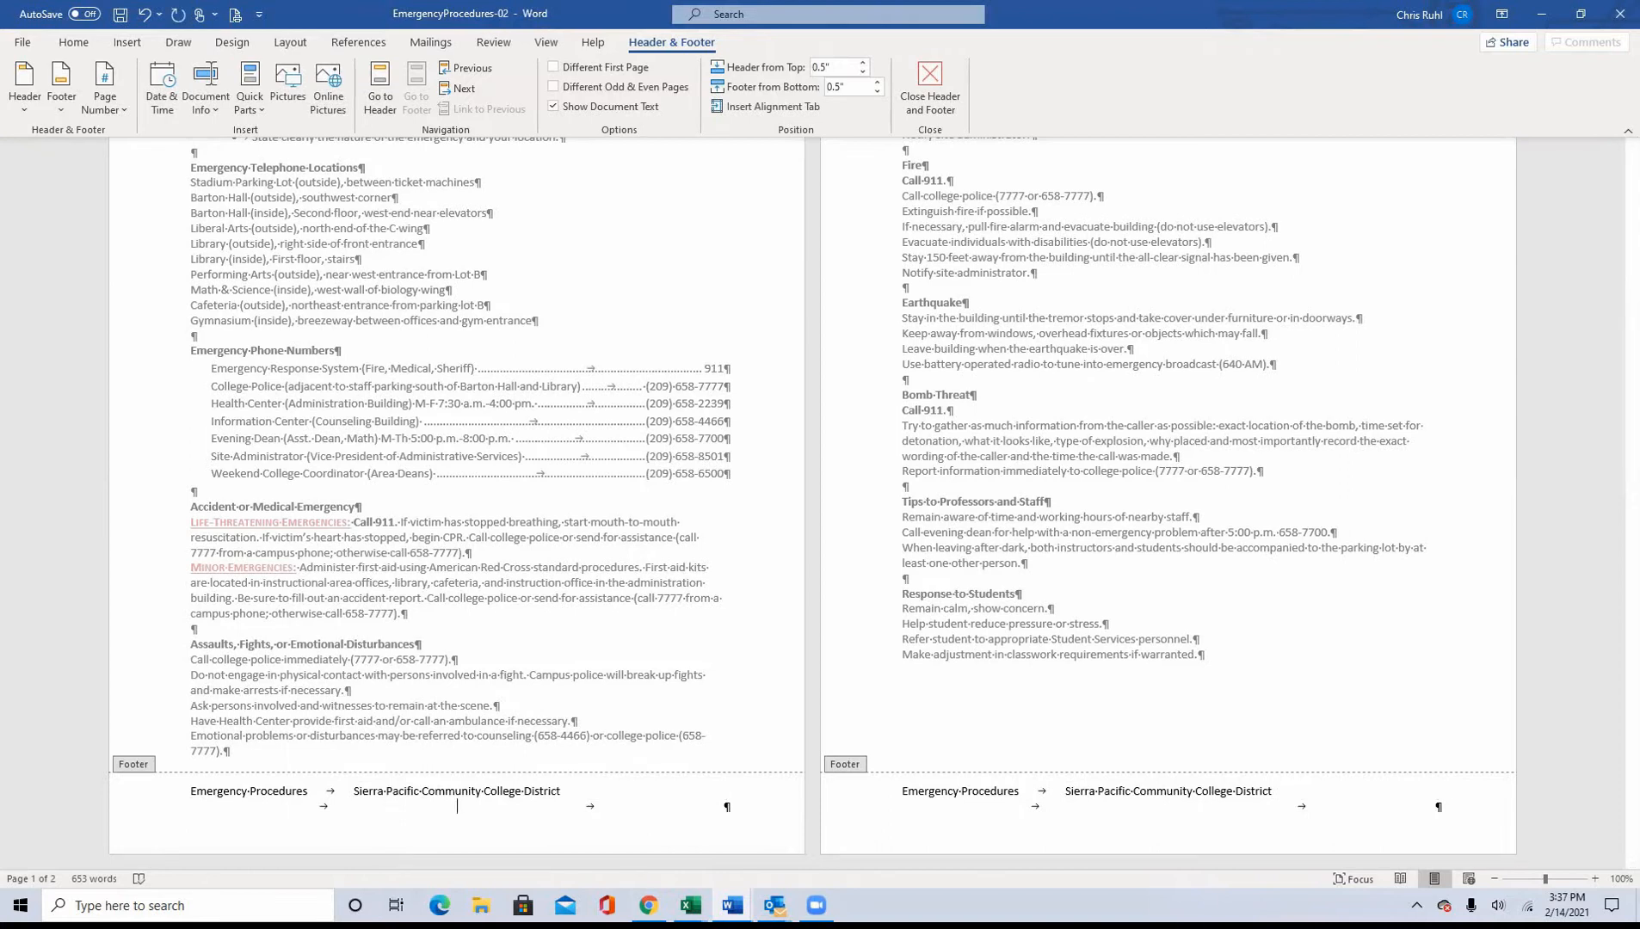
{"action": "key", "text": "Return"}
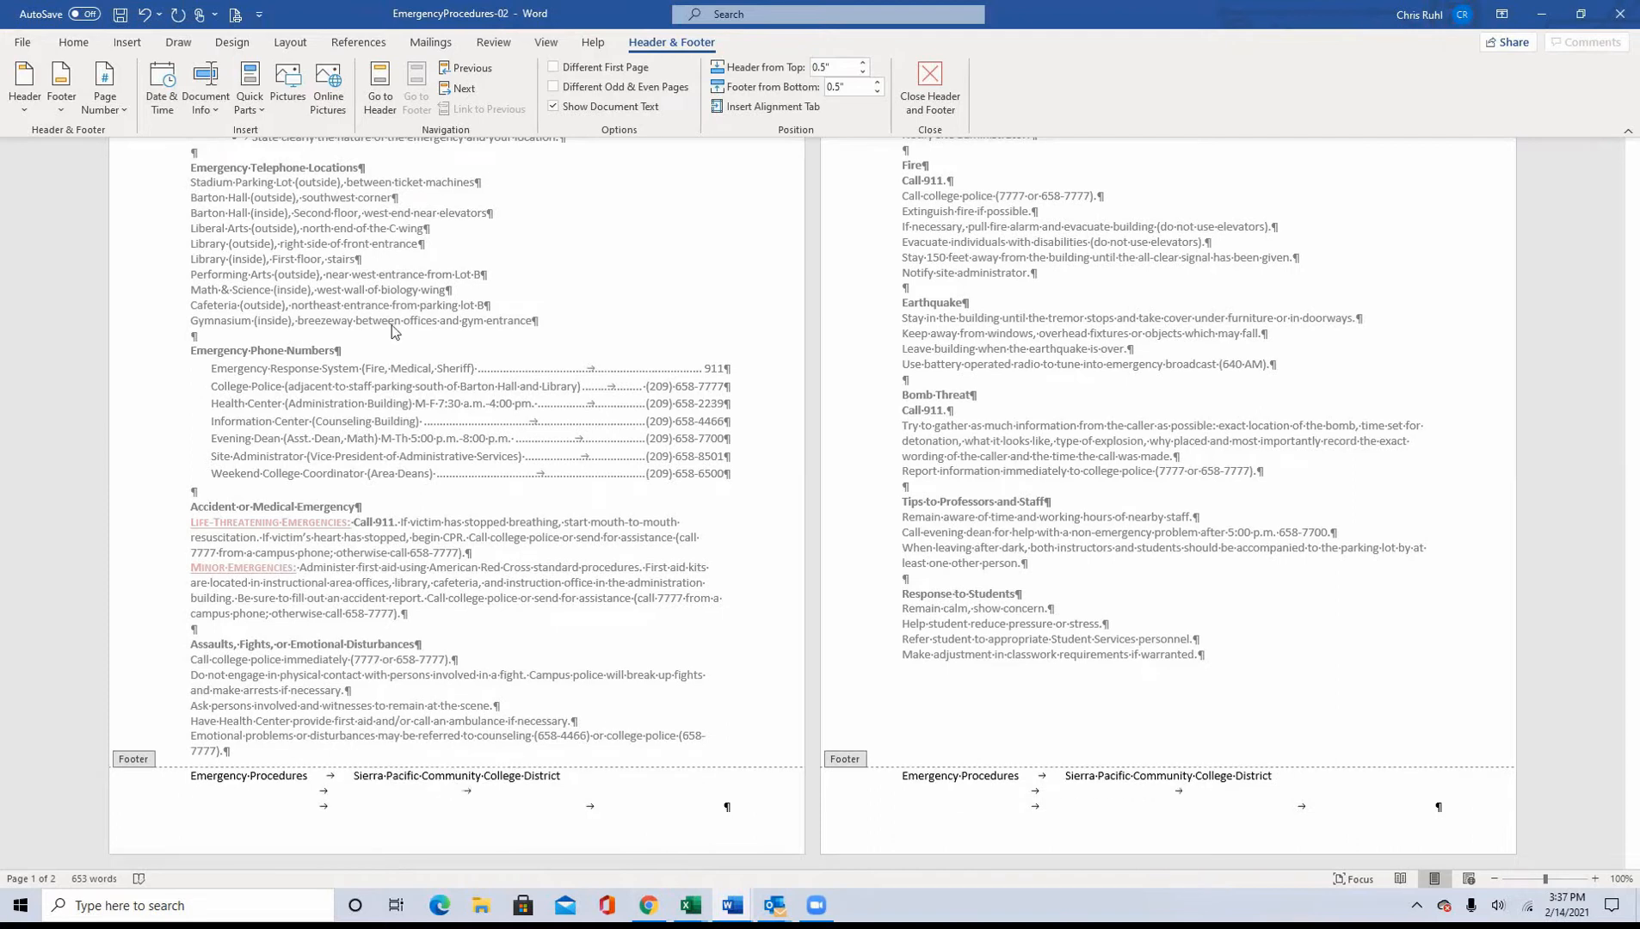
{"action": "key", "text": "ctrl+z"}
{"action": "key", "text": "BackSpace"}
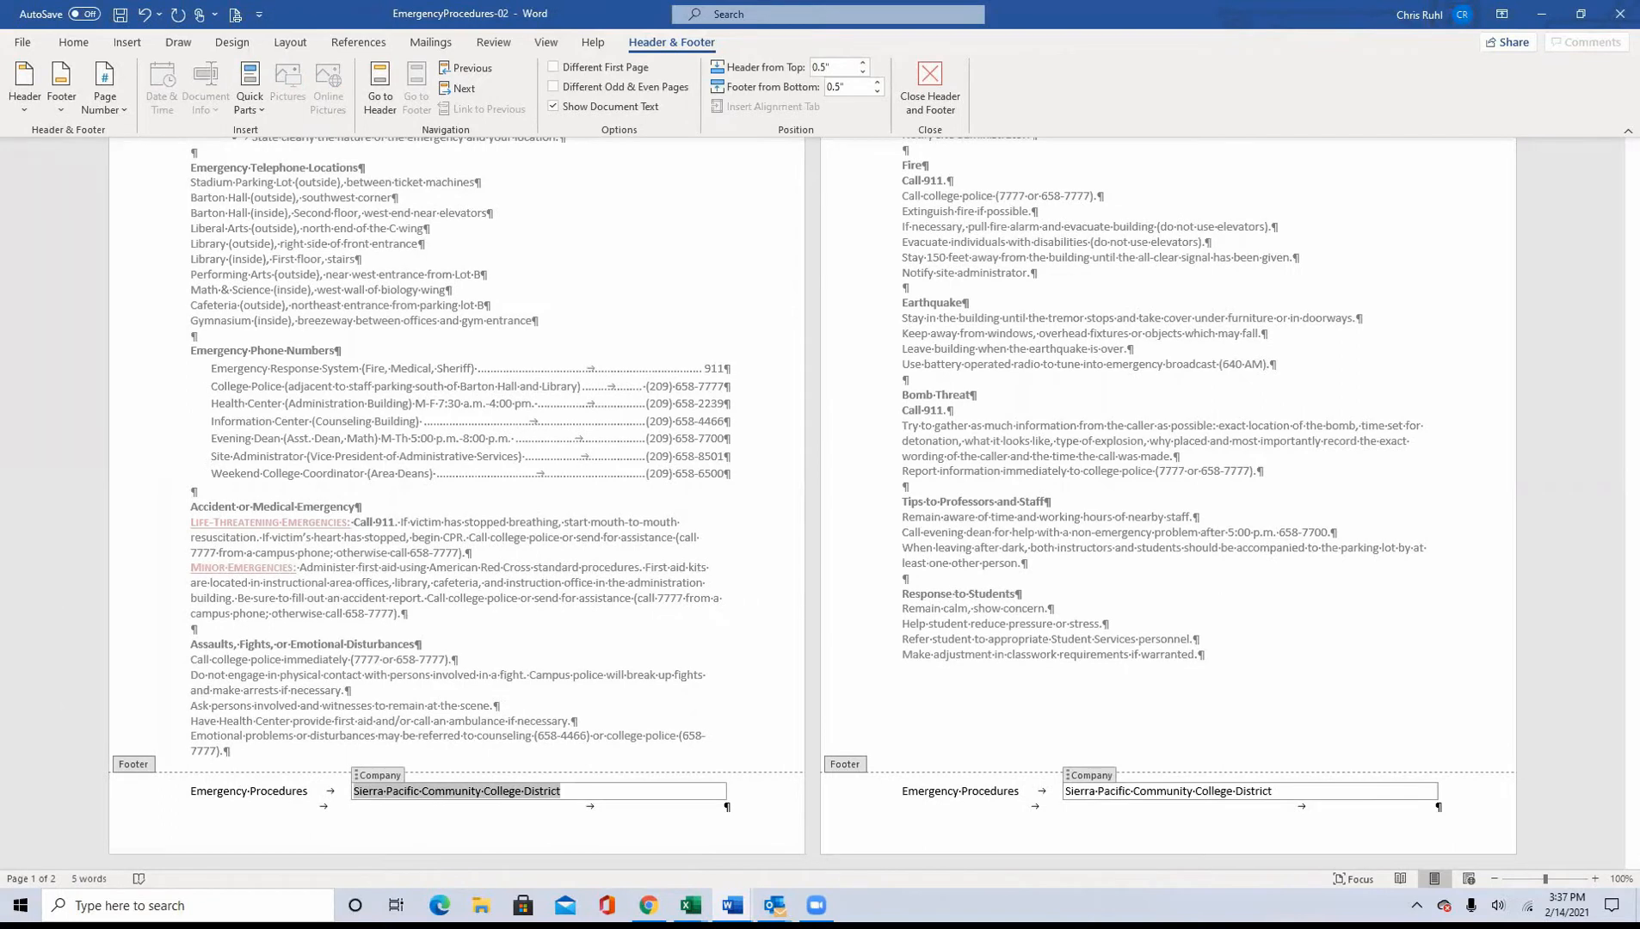
{"action": "key", "text": "Right"}
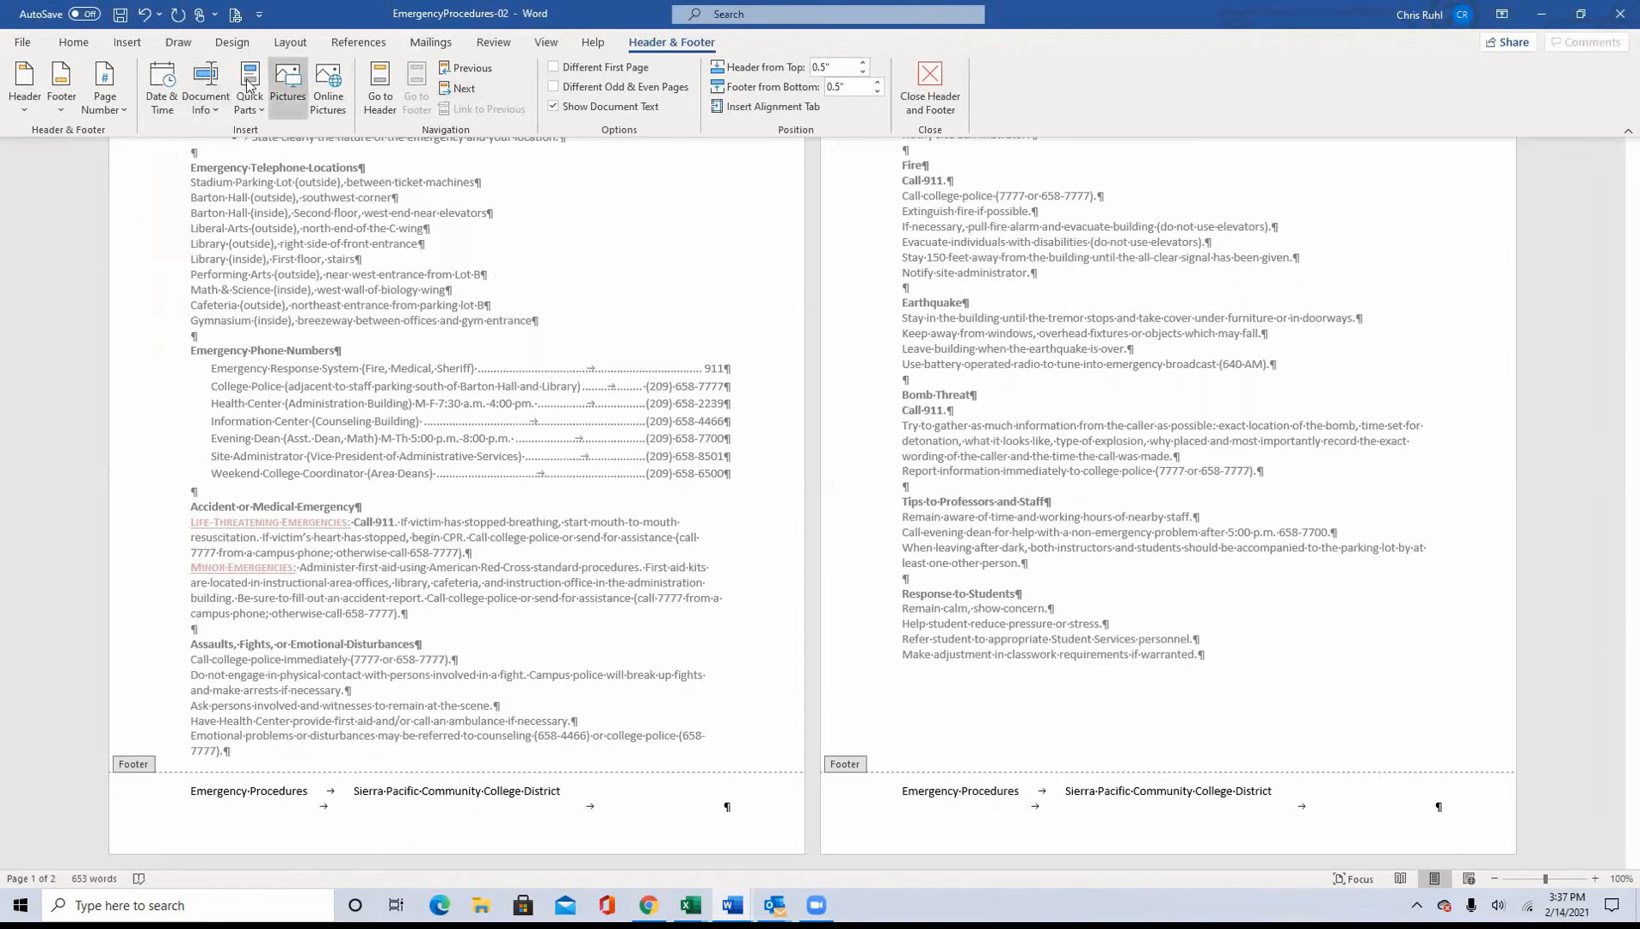
Step: Insert the current date in the "February 14, 2021" format at the start of the footer's second line
{"action": "left_click", "coordinate": [166, 94]}
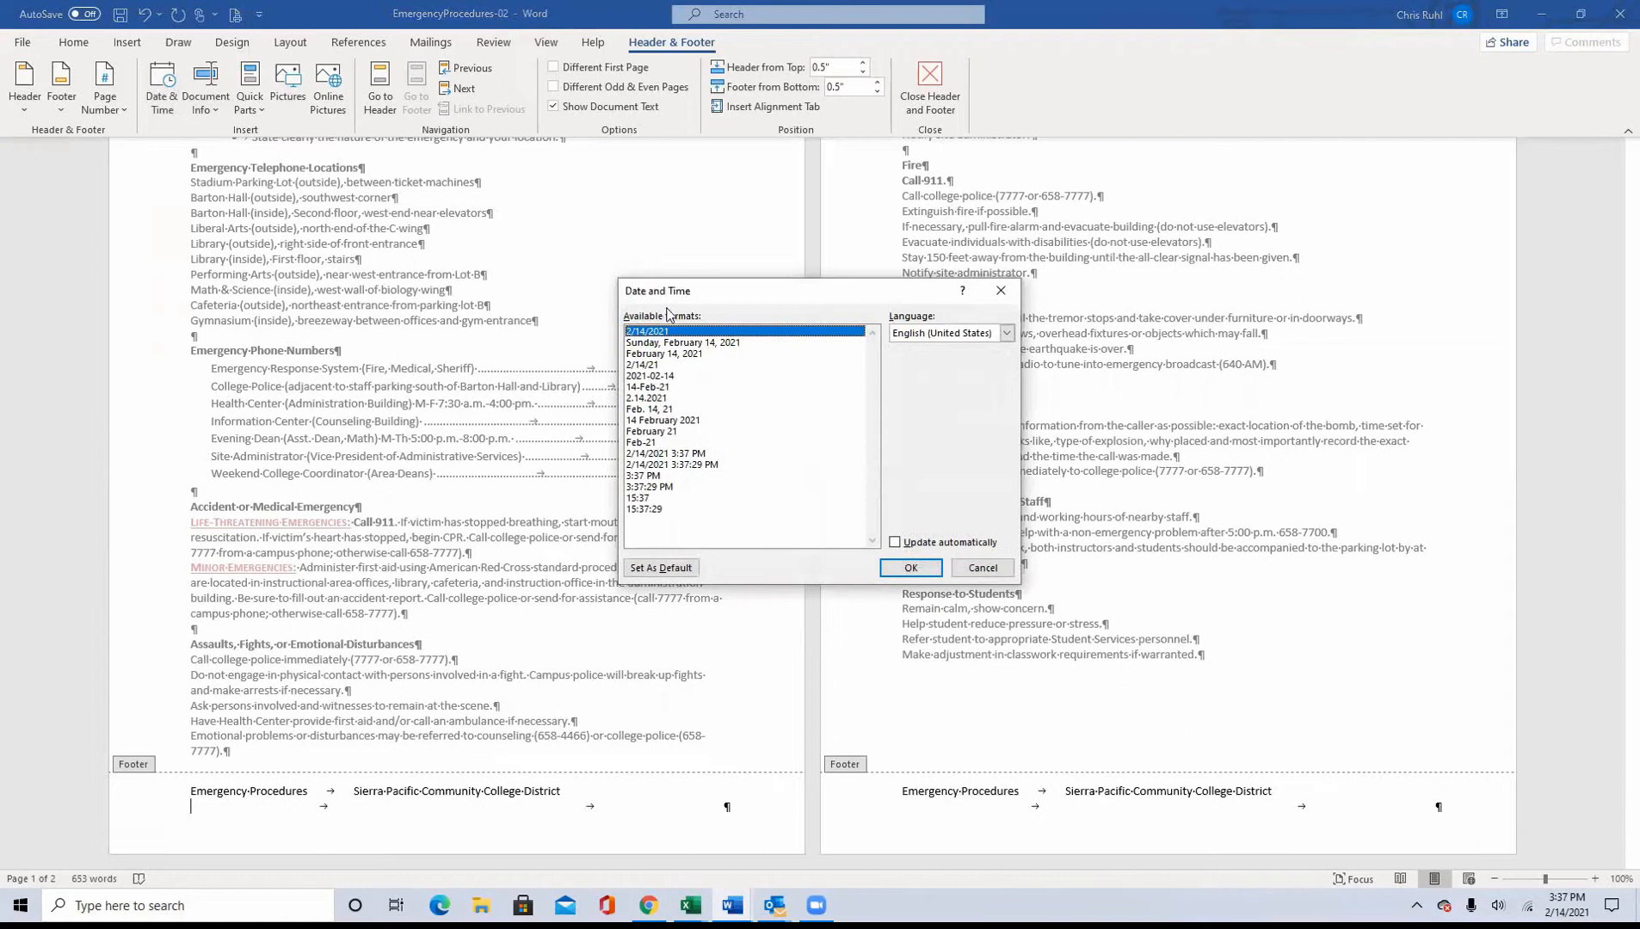
{"action": "left_click", "coordinate": [680, 355]}
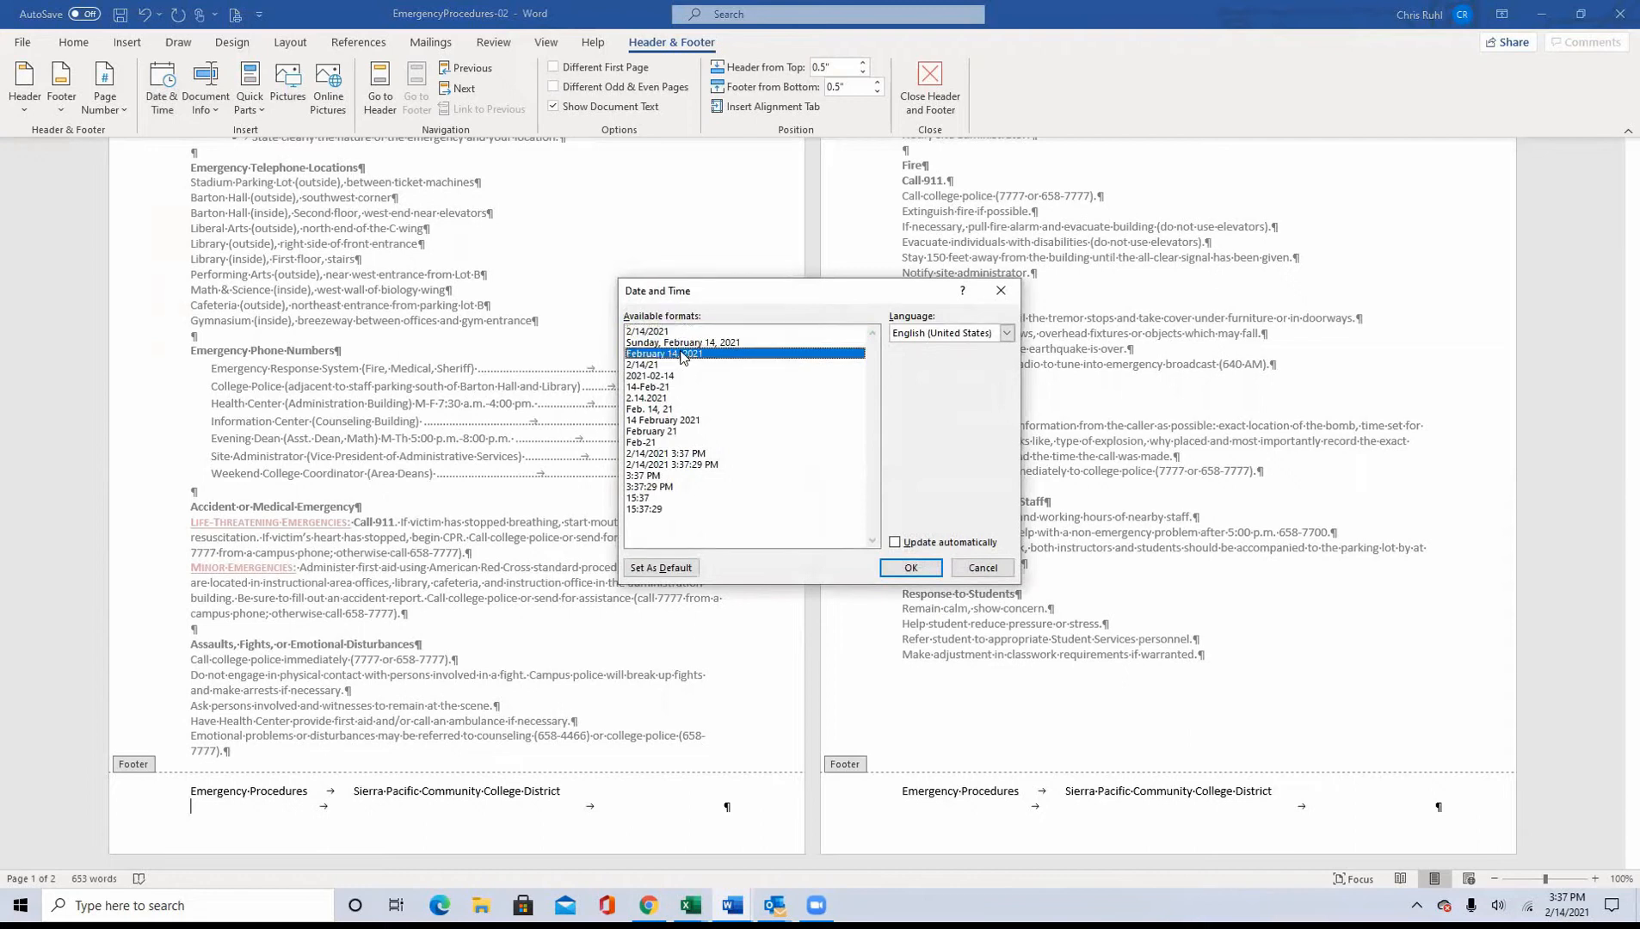
{"action": "left_click", "coordinate": [914, 571]}
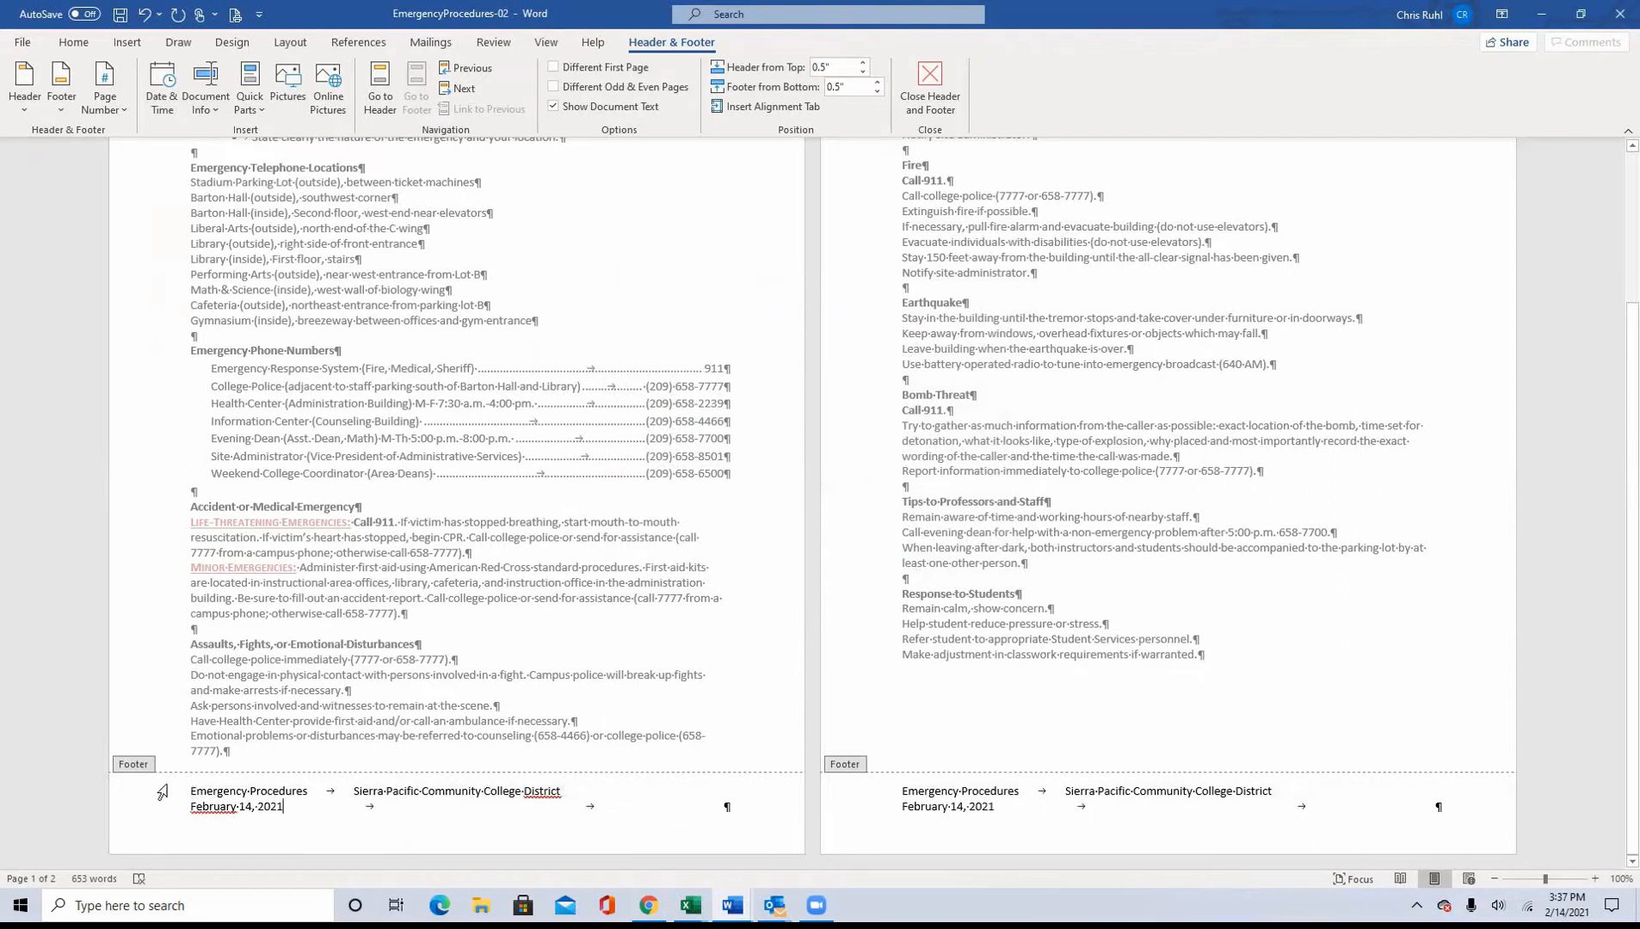
Step: Set a center tab stop at 3.5" and a right tab stop at 7" for both lines of the first page's footer
{"action": "left_click_drag", "start_coordinate": [161, 790], "coordinate": [177, 821]}
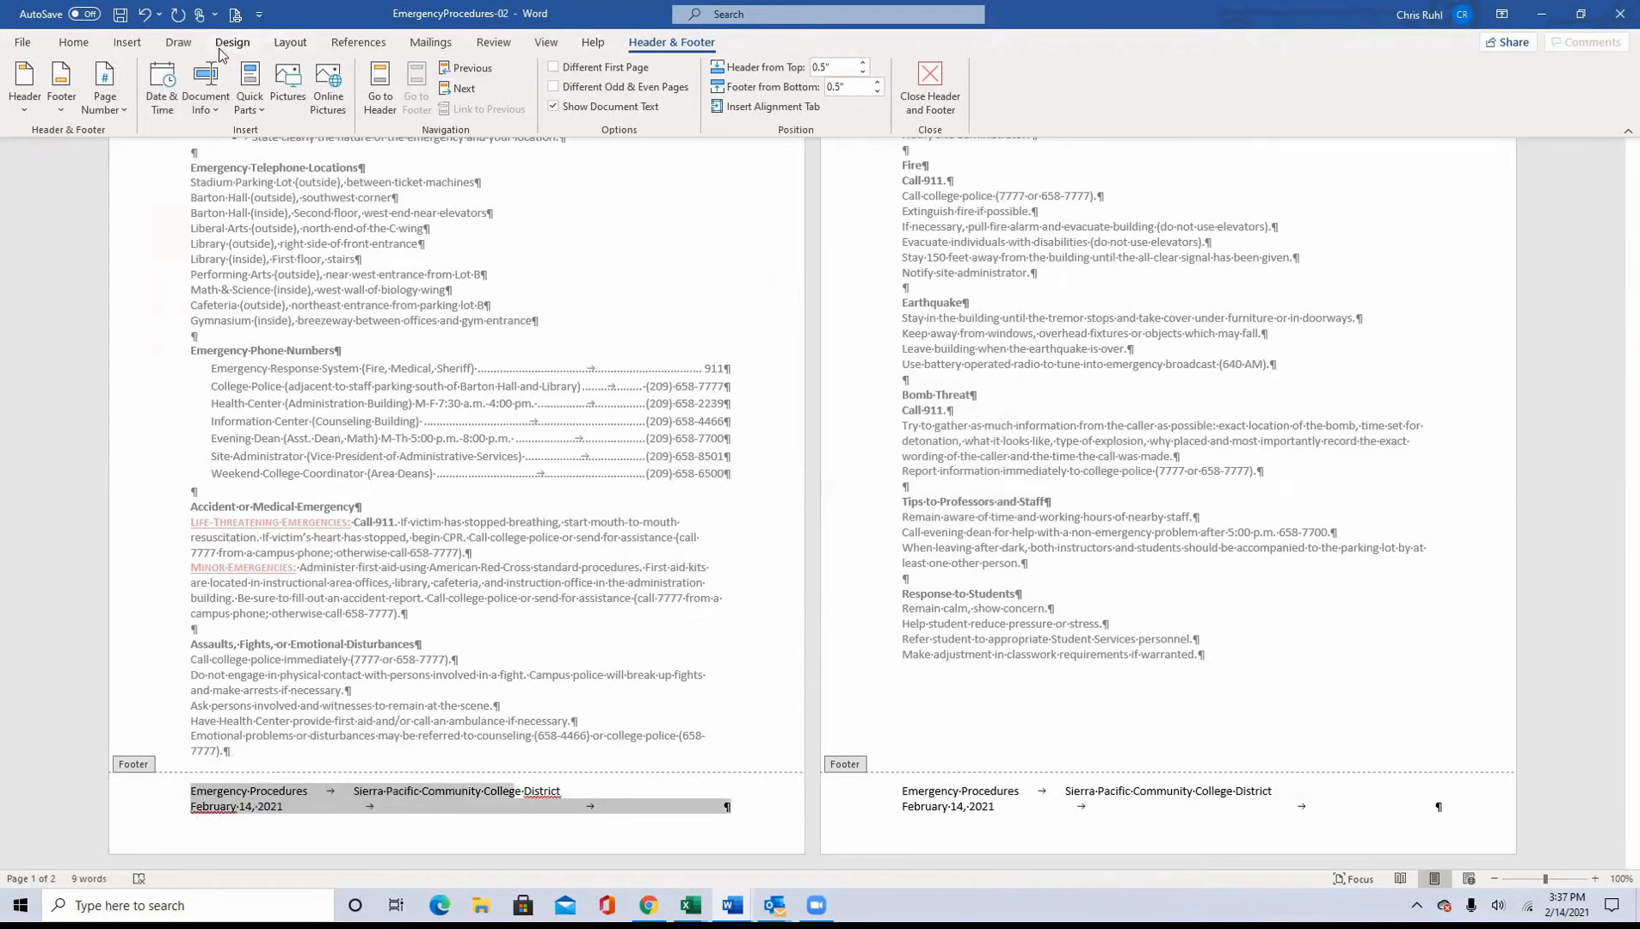
{"action": "left_click", "coordinate": [74, 43]}
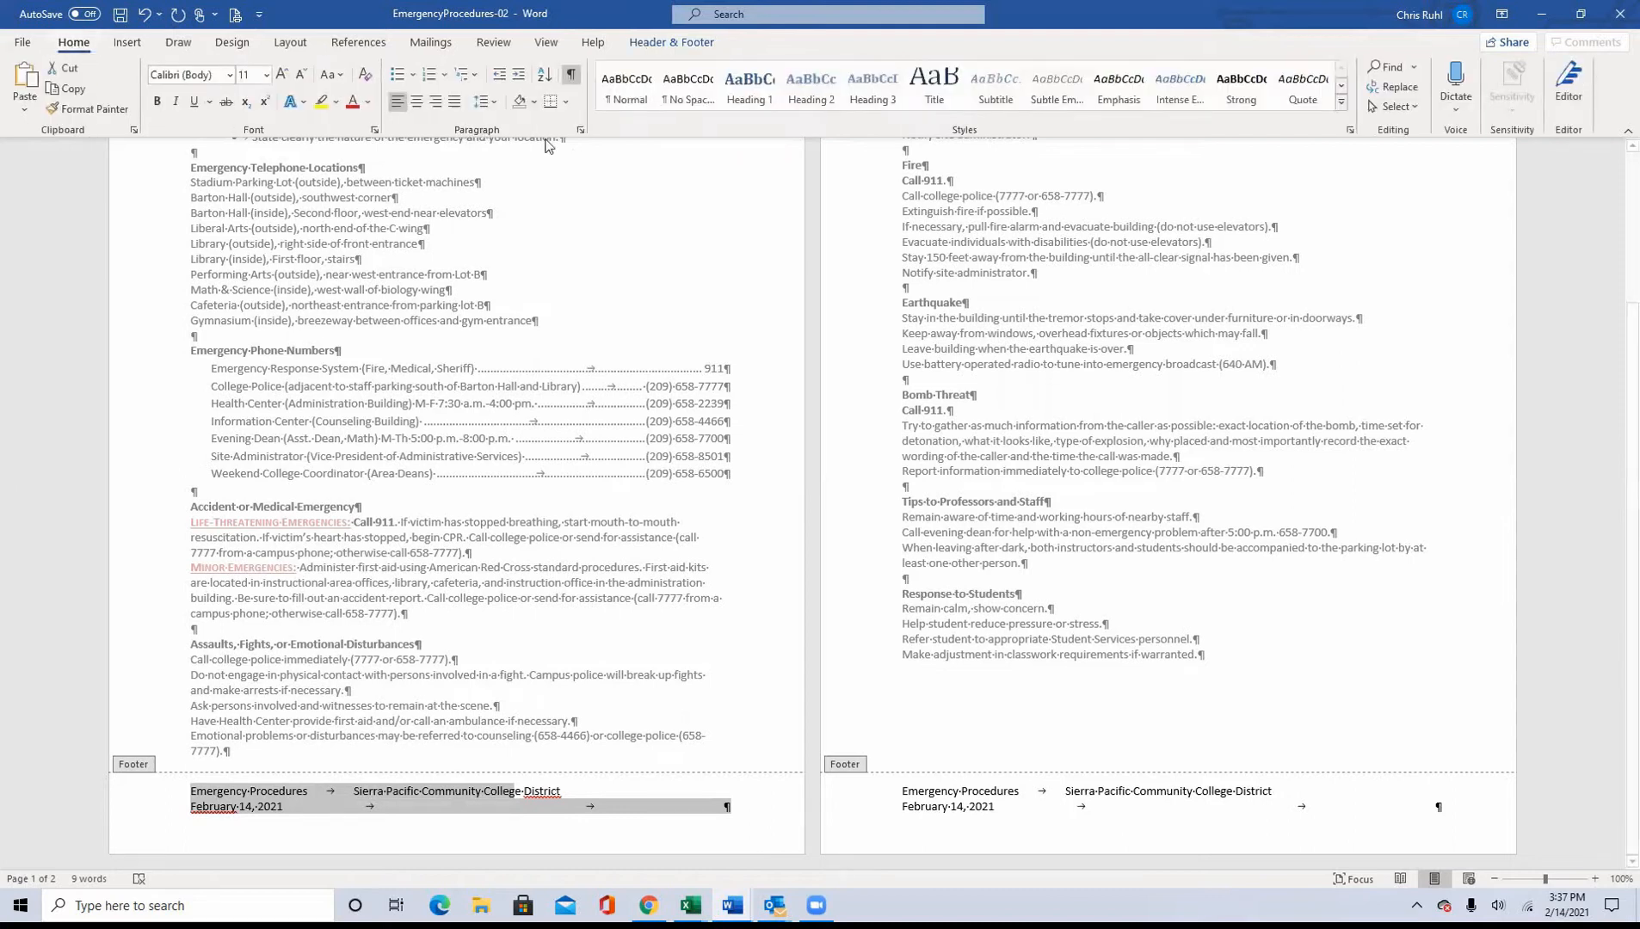
{"action": "left_click", "coordinate": [579, 130]}
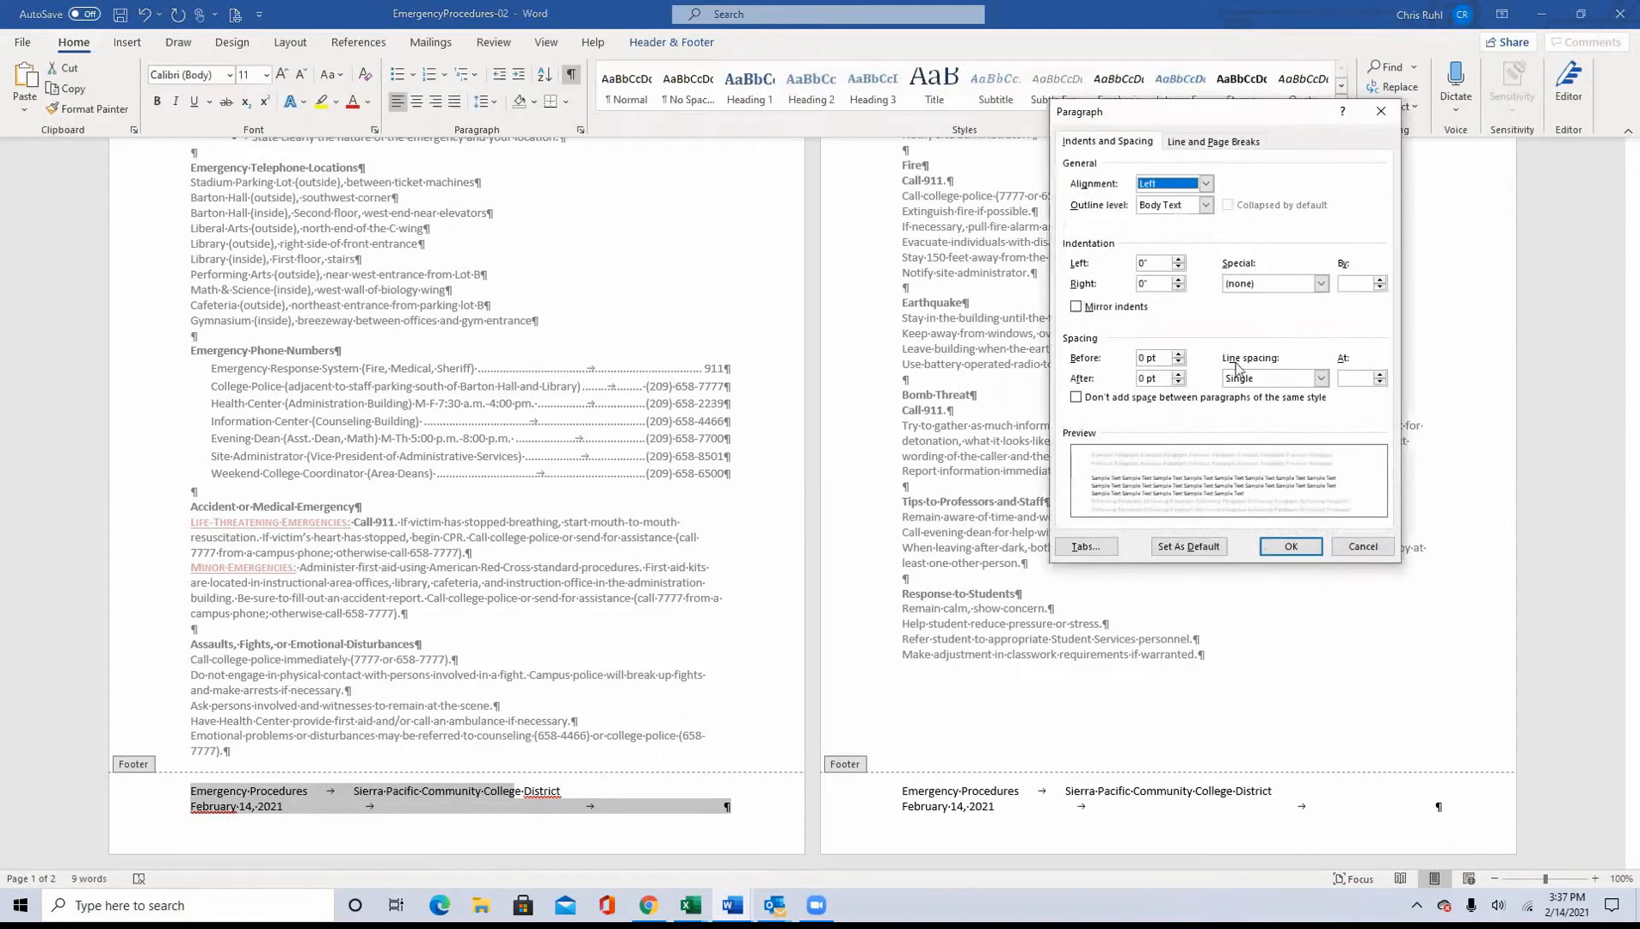
{"action": "left_click", "coordinate": [1085, 547]}
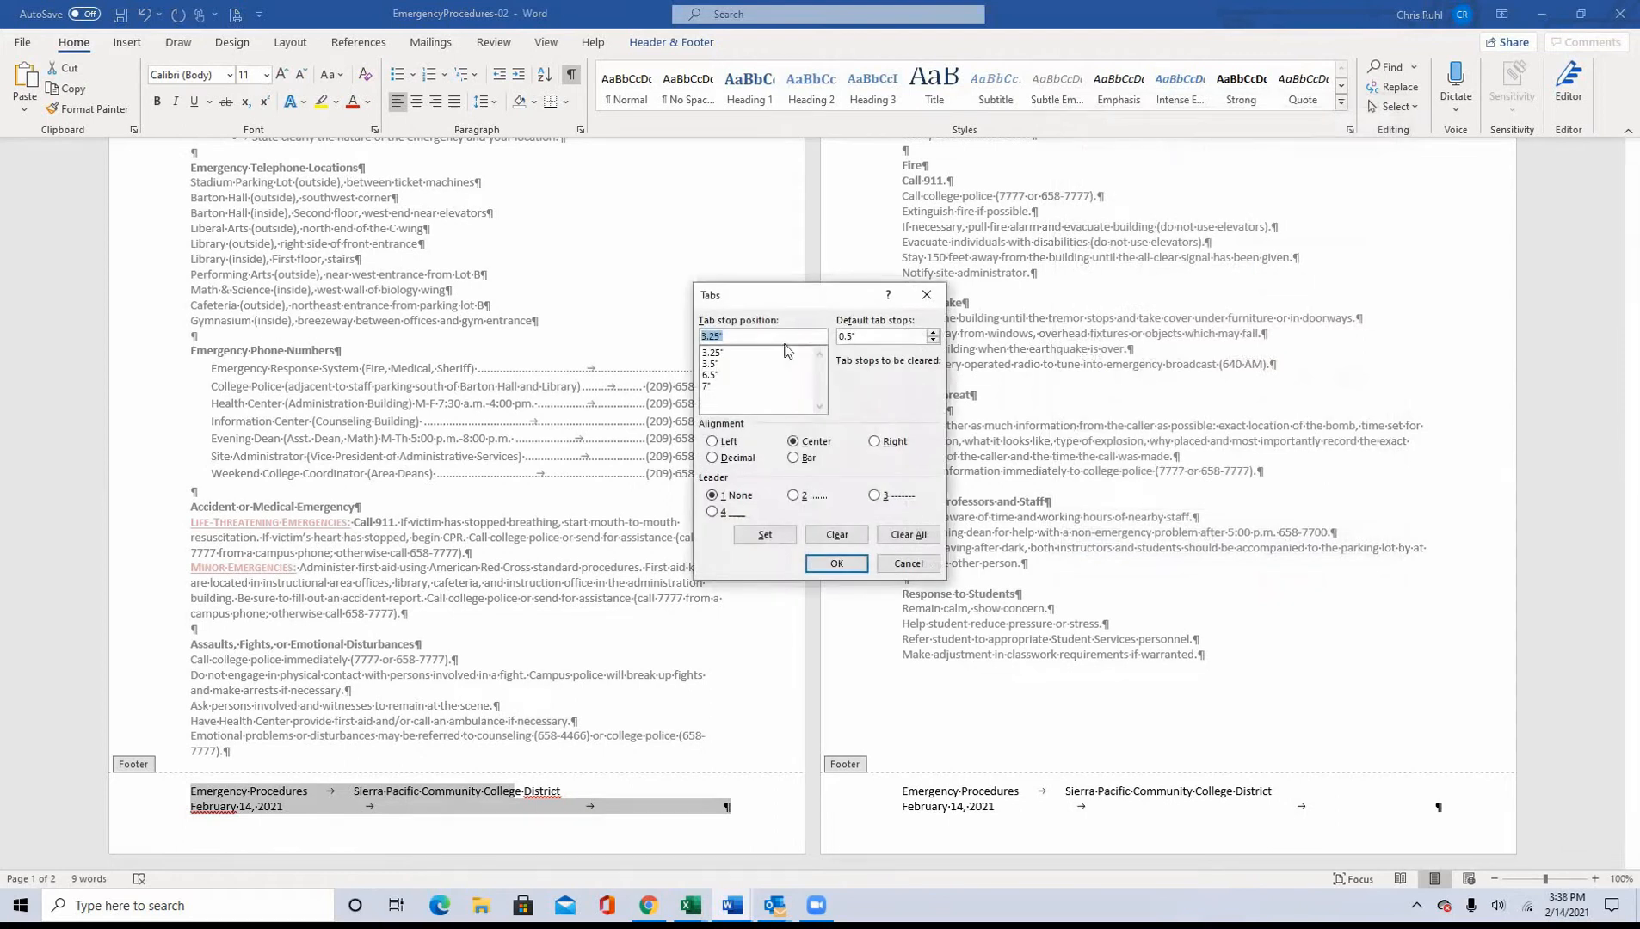
{"action": "left_click", "coordinate": [751, 337]}
{"action": "double_click", "coordinate": [699, 337]}
{"action": "left_click", "coordinate": [709, 364]}
{"action": "left_click", "coordinate": [768, 535]}
{"action": "left_click", "coordinate": [716, 385]}
{"action": "left_click", "coordinate": [762, 535]}
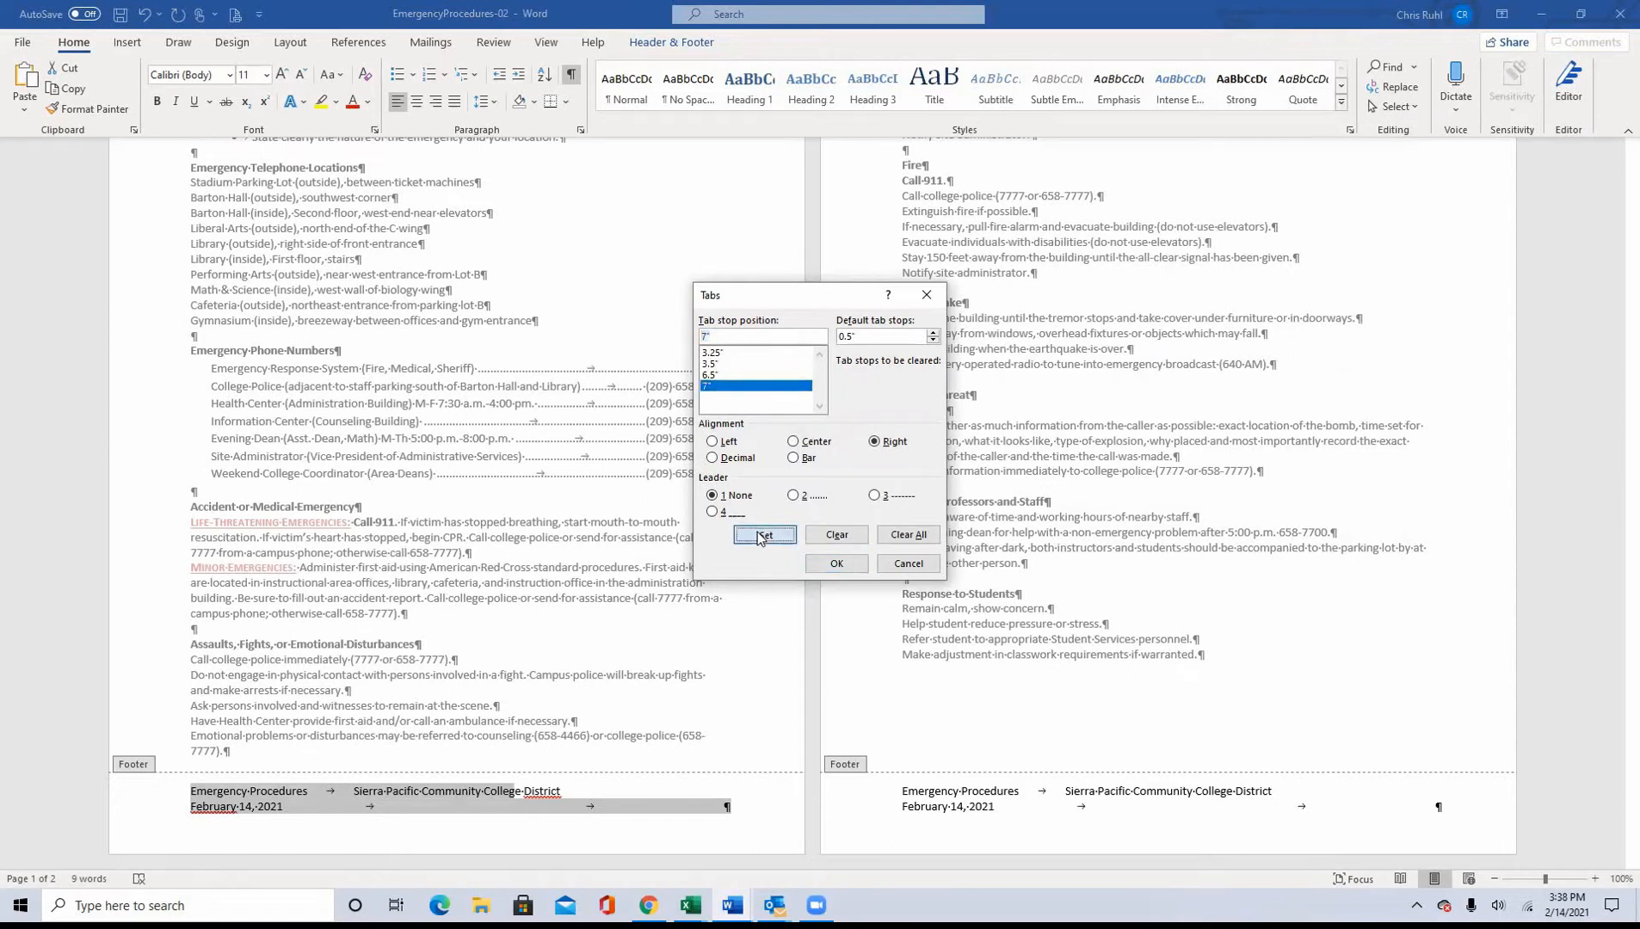
{"action": "left_click", "coordinate": [836, 564]}
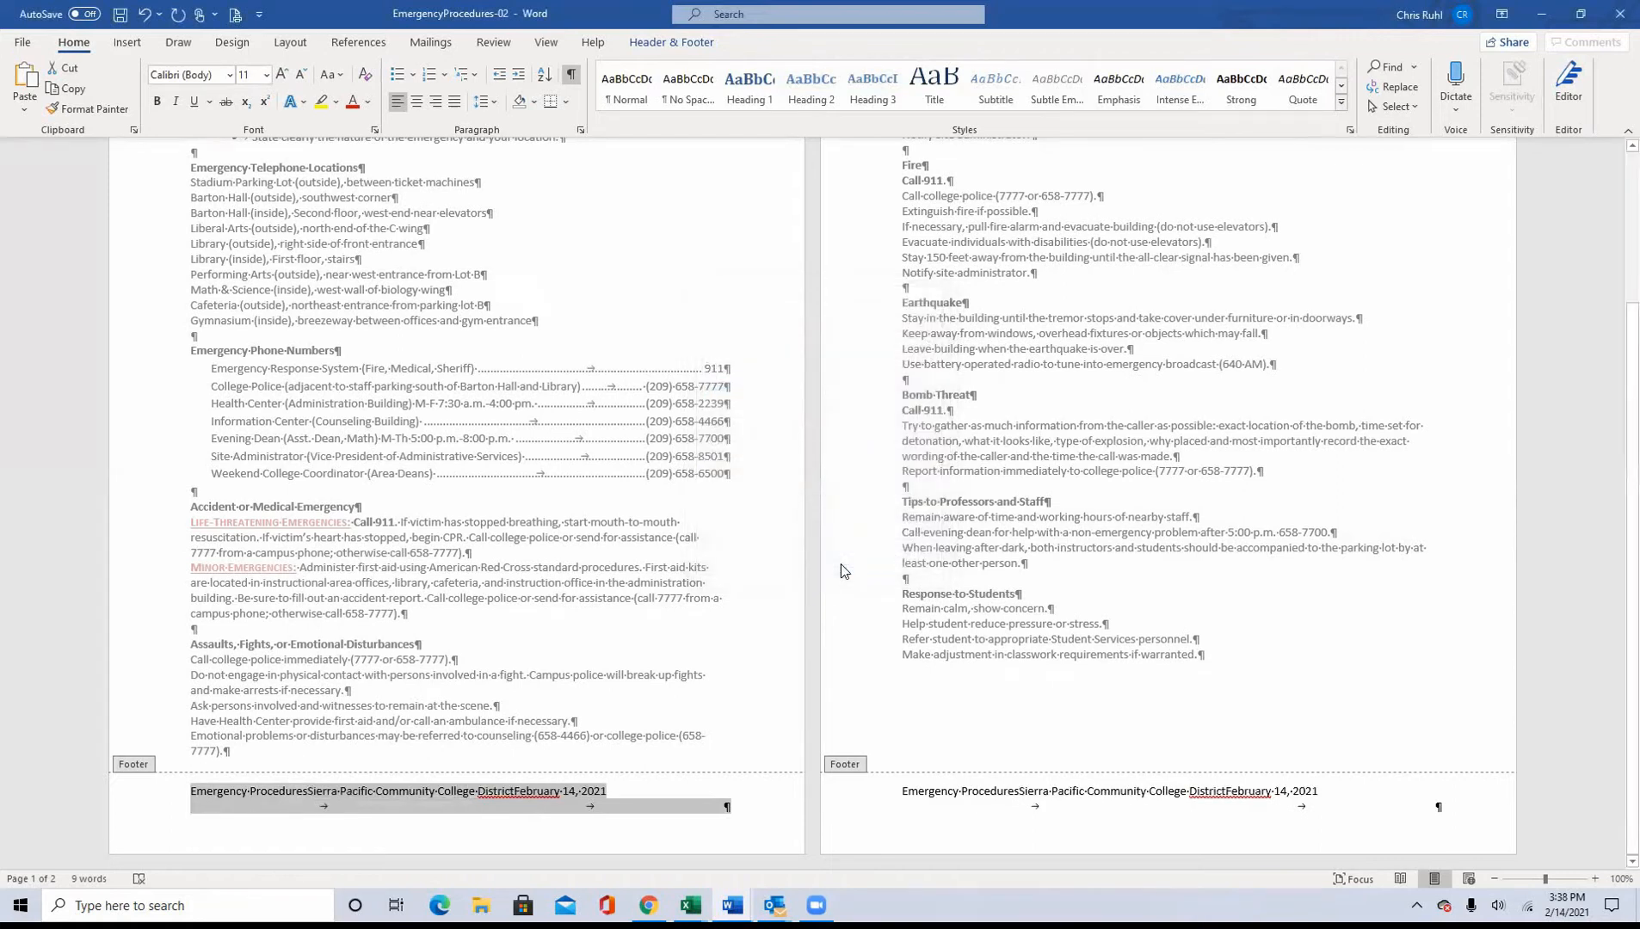
Step: Select the date in the footer and right-align its paragraph
{"action": "left_click", "coordinate": [513, 788]}
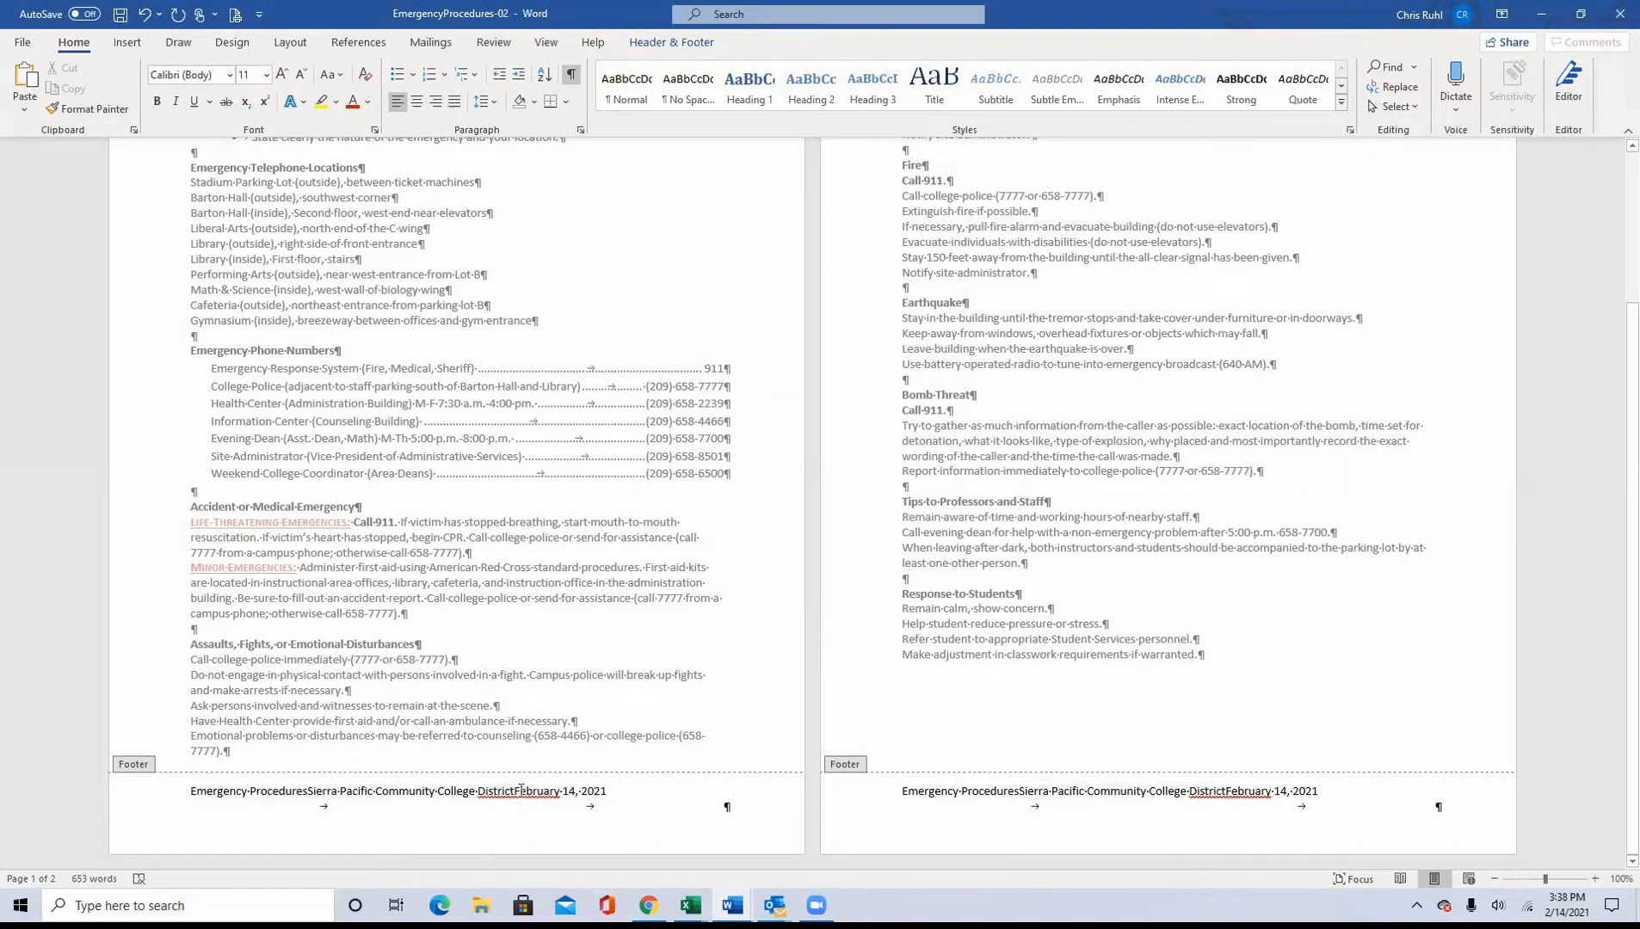
{"action": "mouse_move", "coordinate": [517, 791]}
{"action": "left_mouse_down"}
{"action": "mouse_move", "coordinate": [610, 786]}
{"action": "mouse_move", "coordinate": [538, 798]}
{"action": "left_mouse_up"}
{"action": "left_click", "coordinate": [620, 789]}
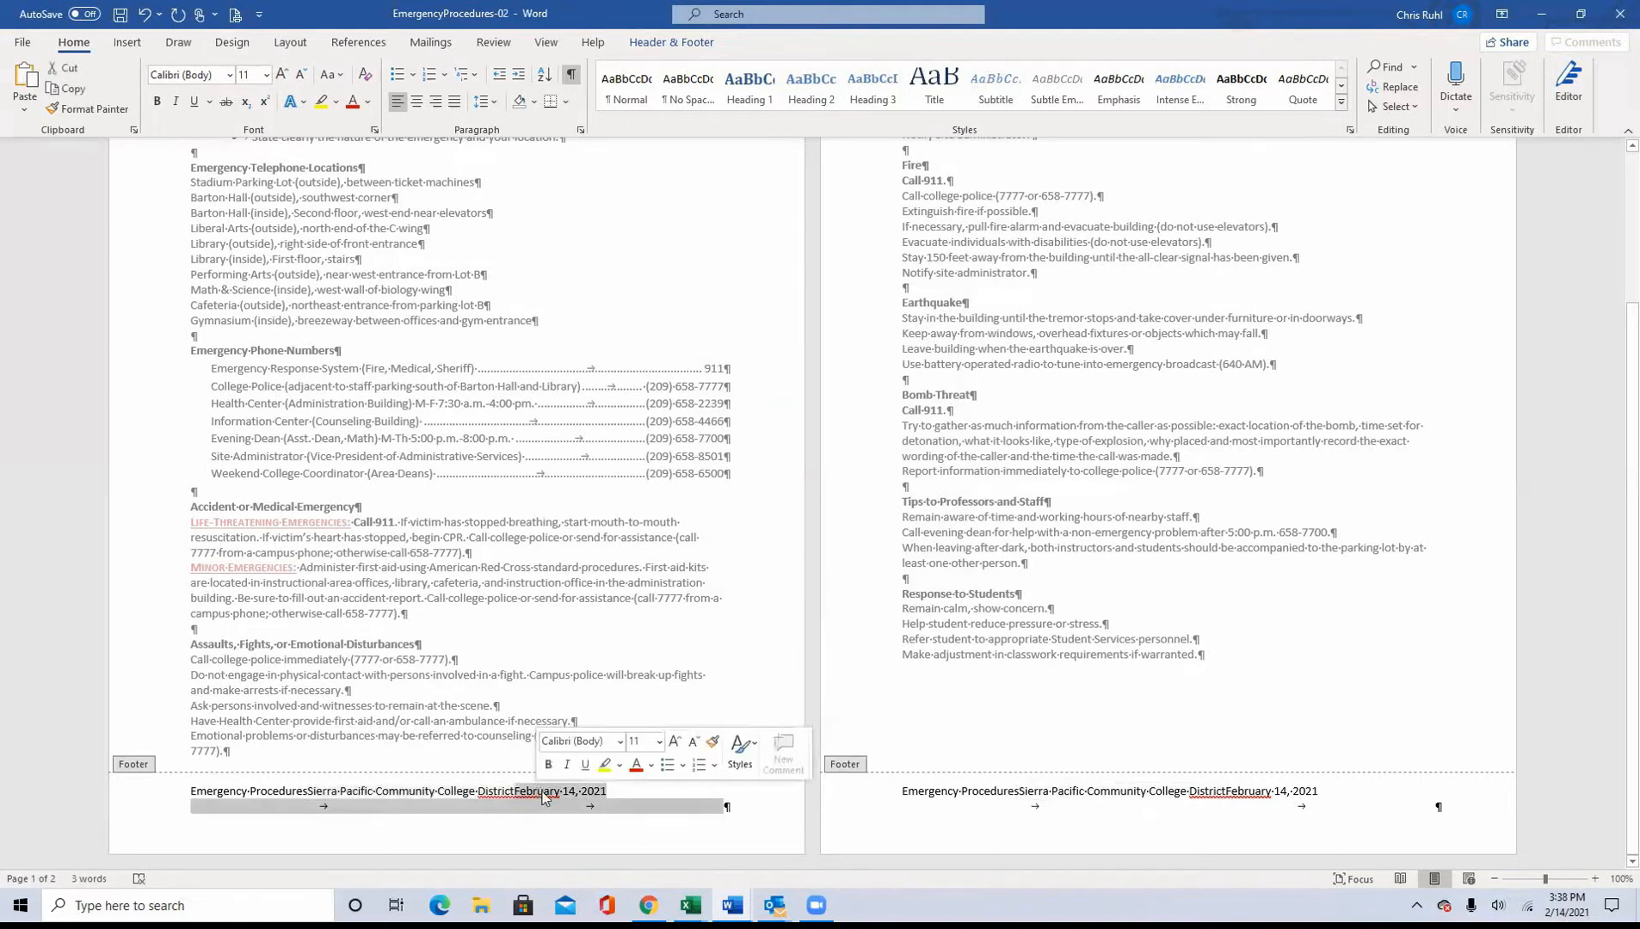
{"action": "left_click", "coordinate": [434, 105]}
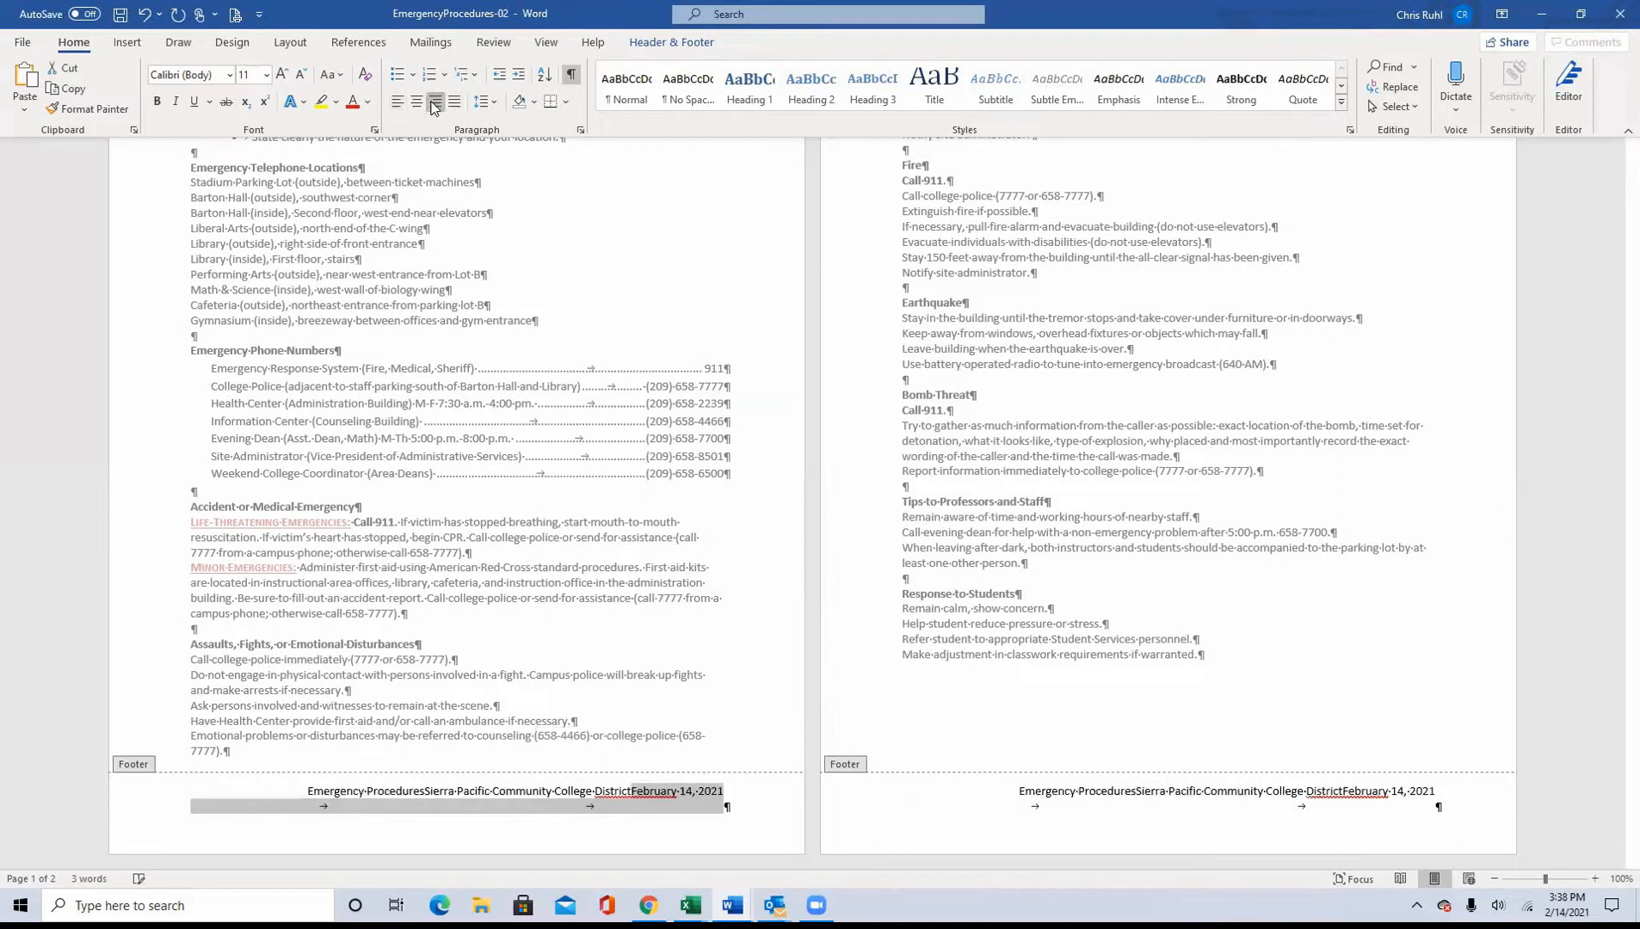
Step: Delete the two tab characters after the date so the footer takes up a single line
{"action": "left_click", "coordinate": [380, 792]}
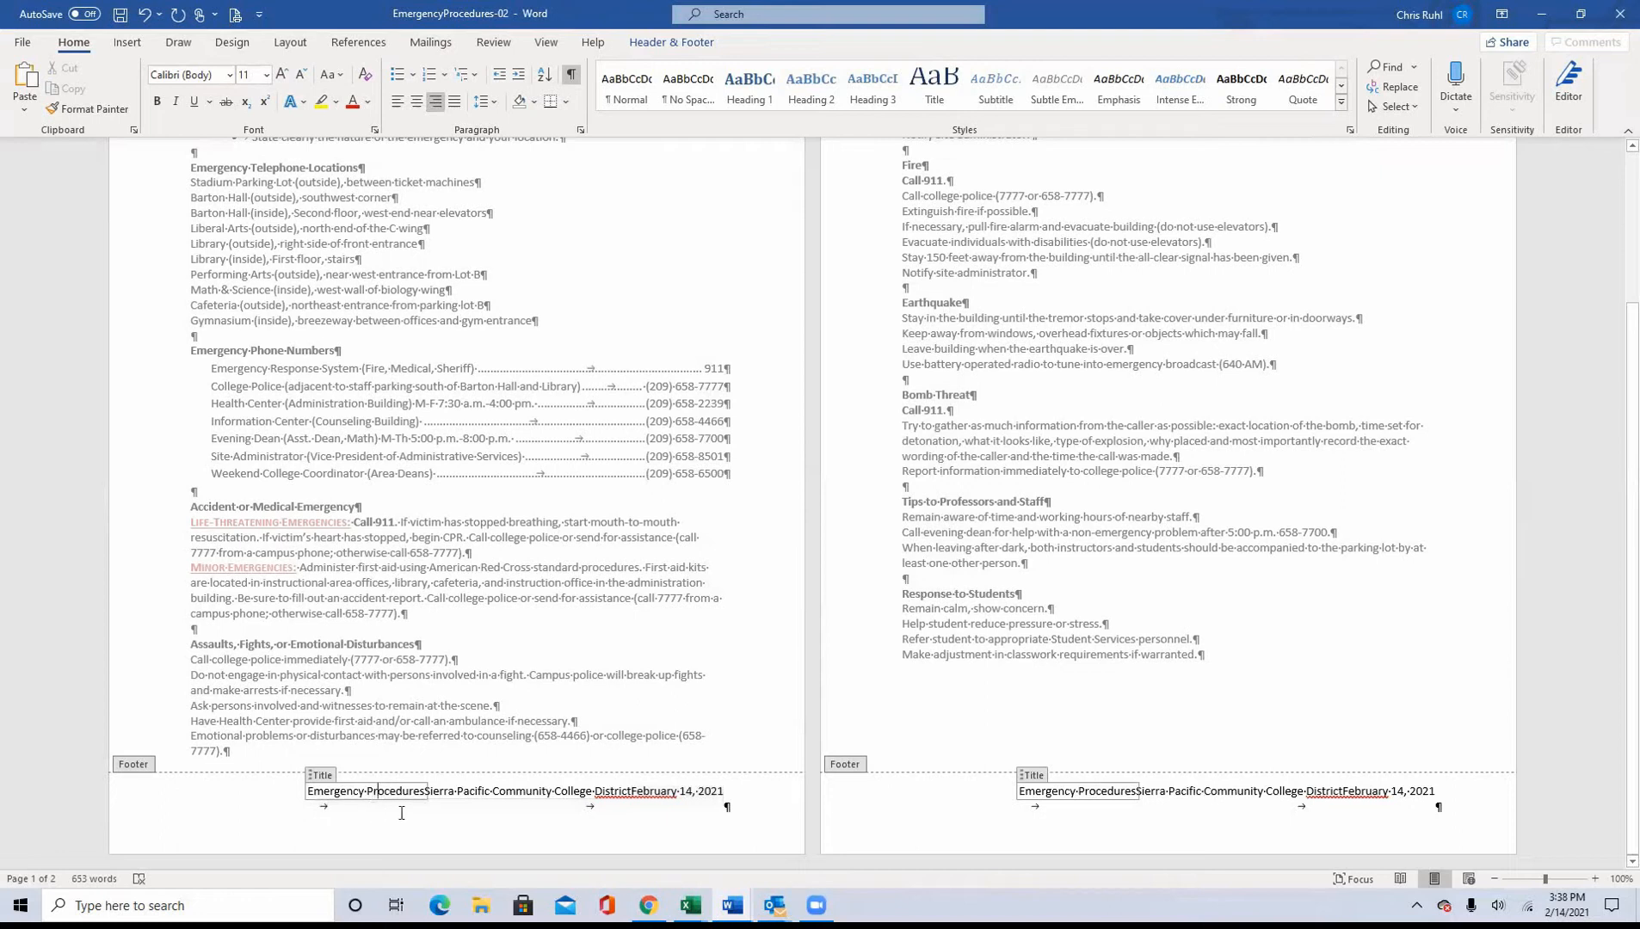
{"action": "left_click", "coordinate": [630, 812]}
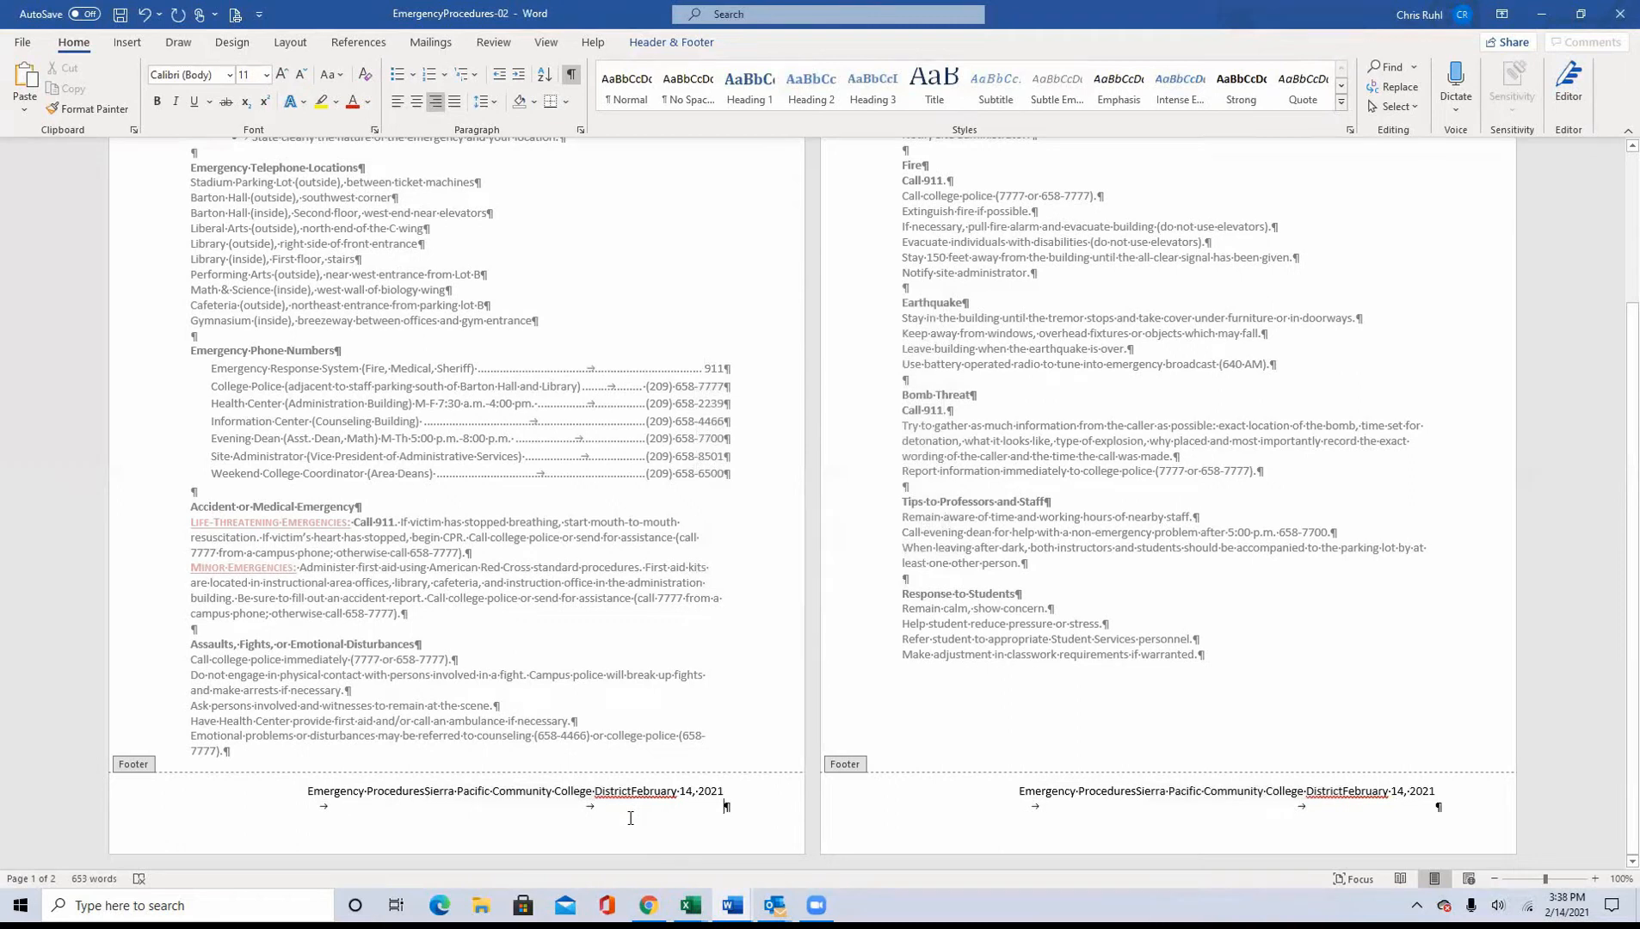
{"action": "key", "text": "shift+Left"}
{"action": "key", "text": "BackSpace"}
{"action": "key", "text": "shift+Left"}
{"action": "key", "text": "BackSpace"}
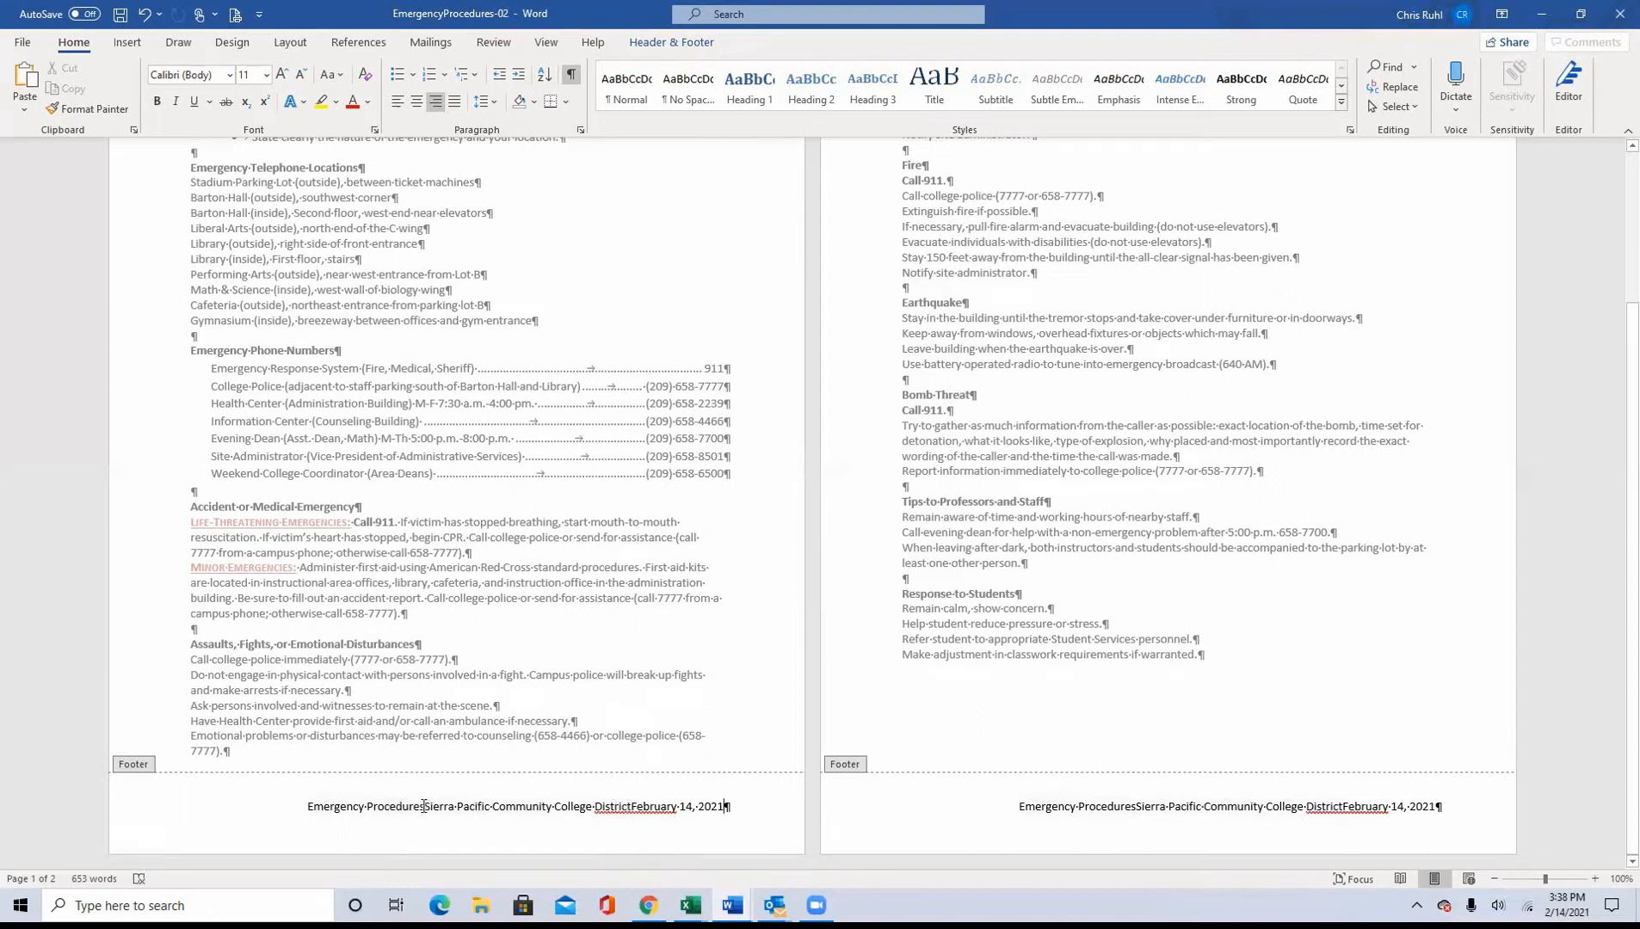
Step: Left-align the whole footer line, and try centering it from within the Company field
{"action": "left_click", "coordinate": [138, 822]}
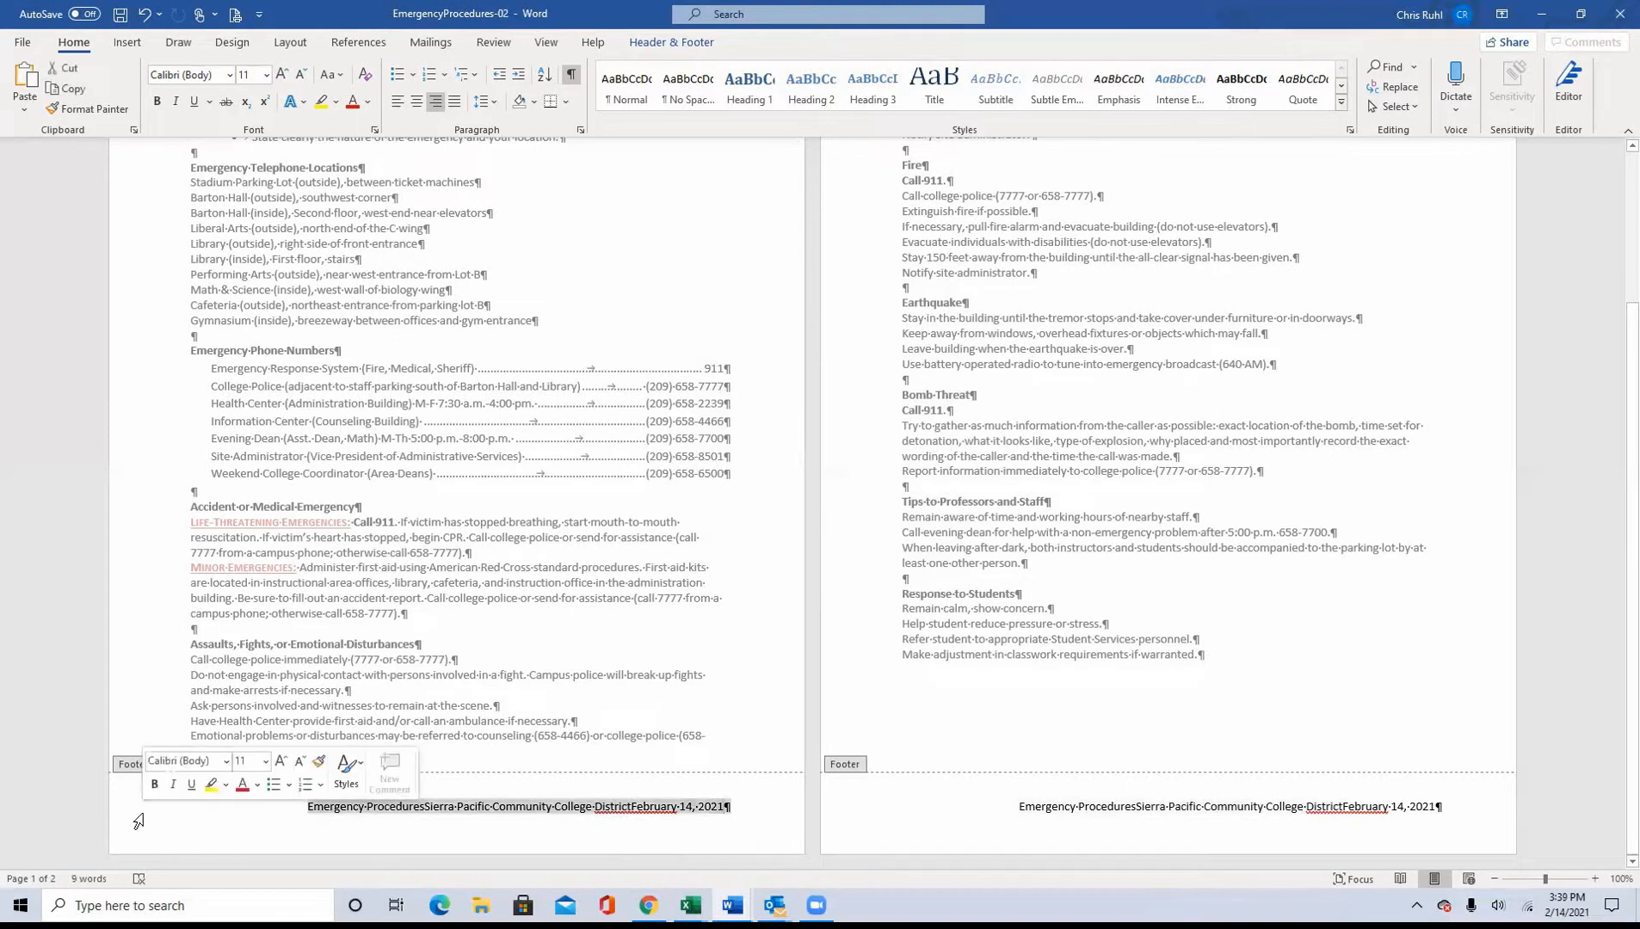
{"action": "left_click", "coordinate": [398, 103]}
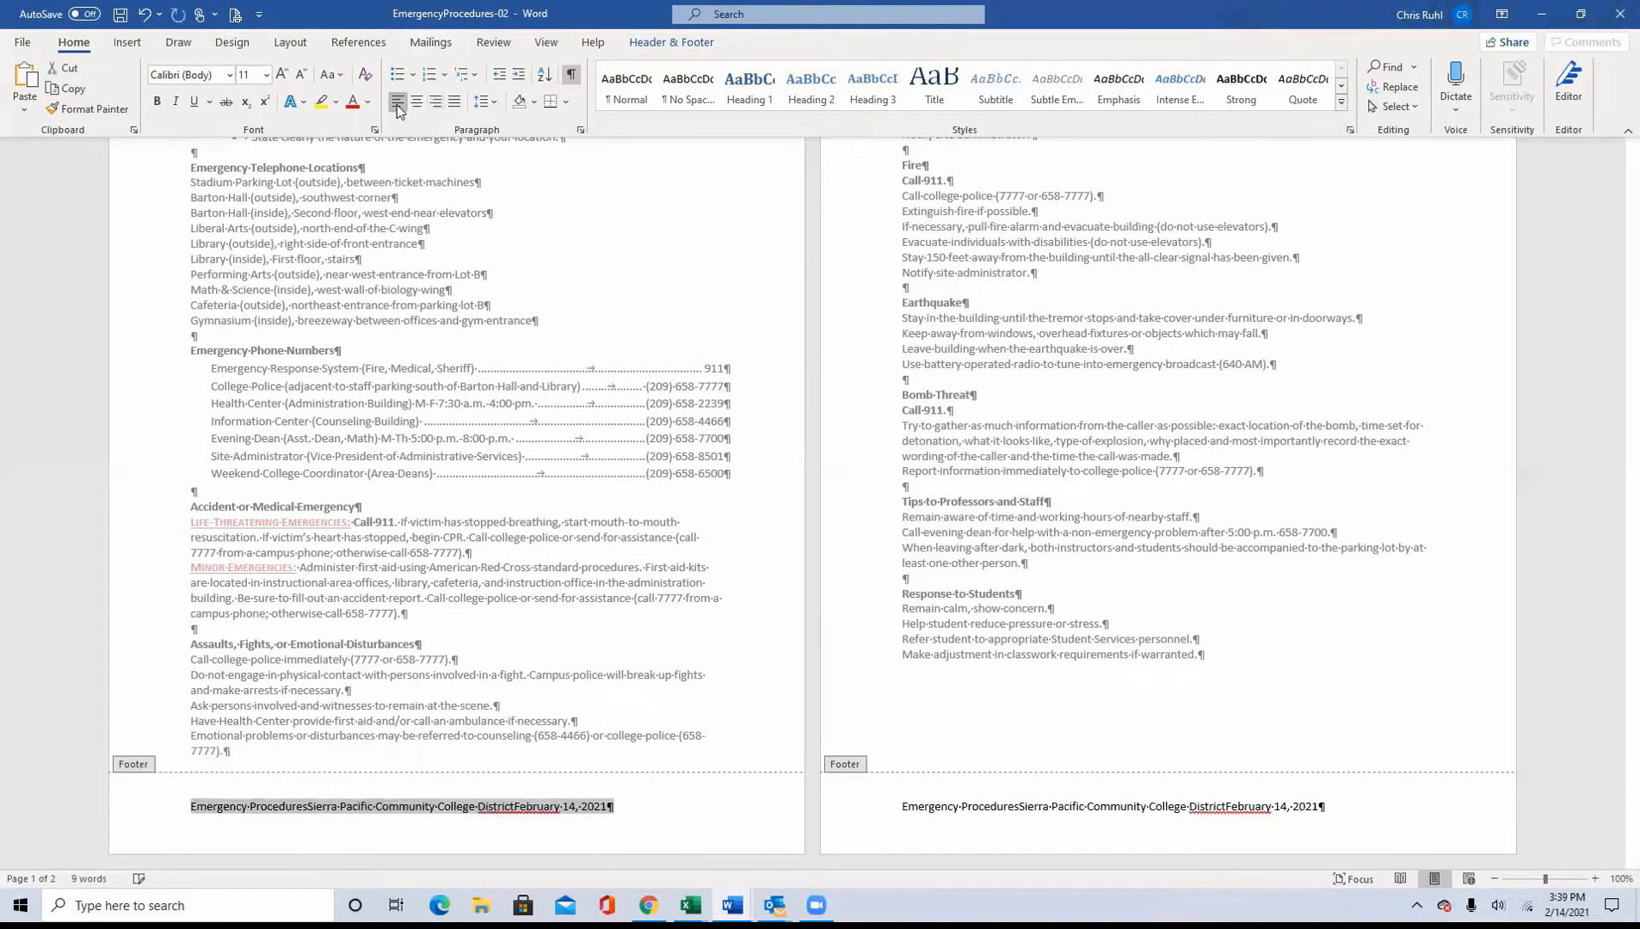
{"action": "left_click", "coordinate": [348, 803]}
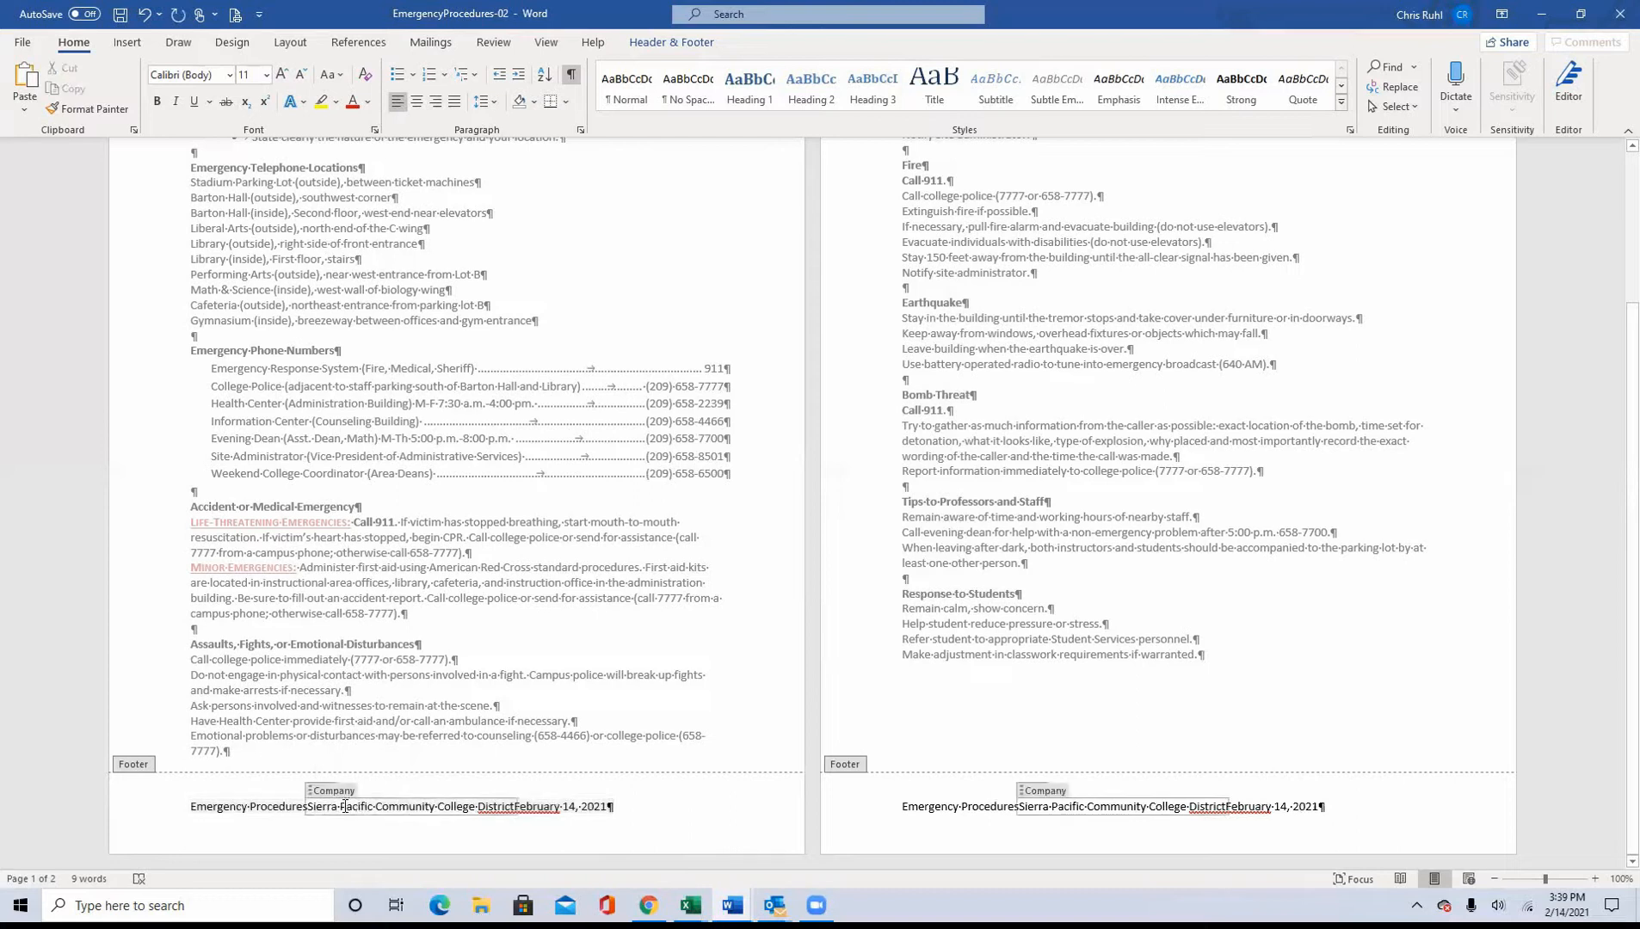
{"action": "left_click", "coordinate": [416, 102]}
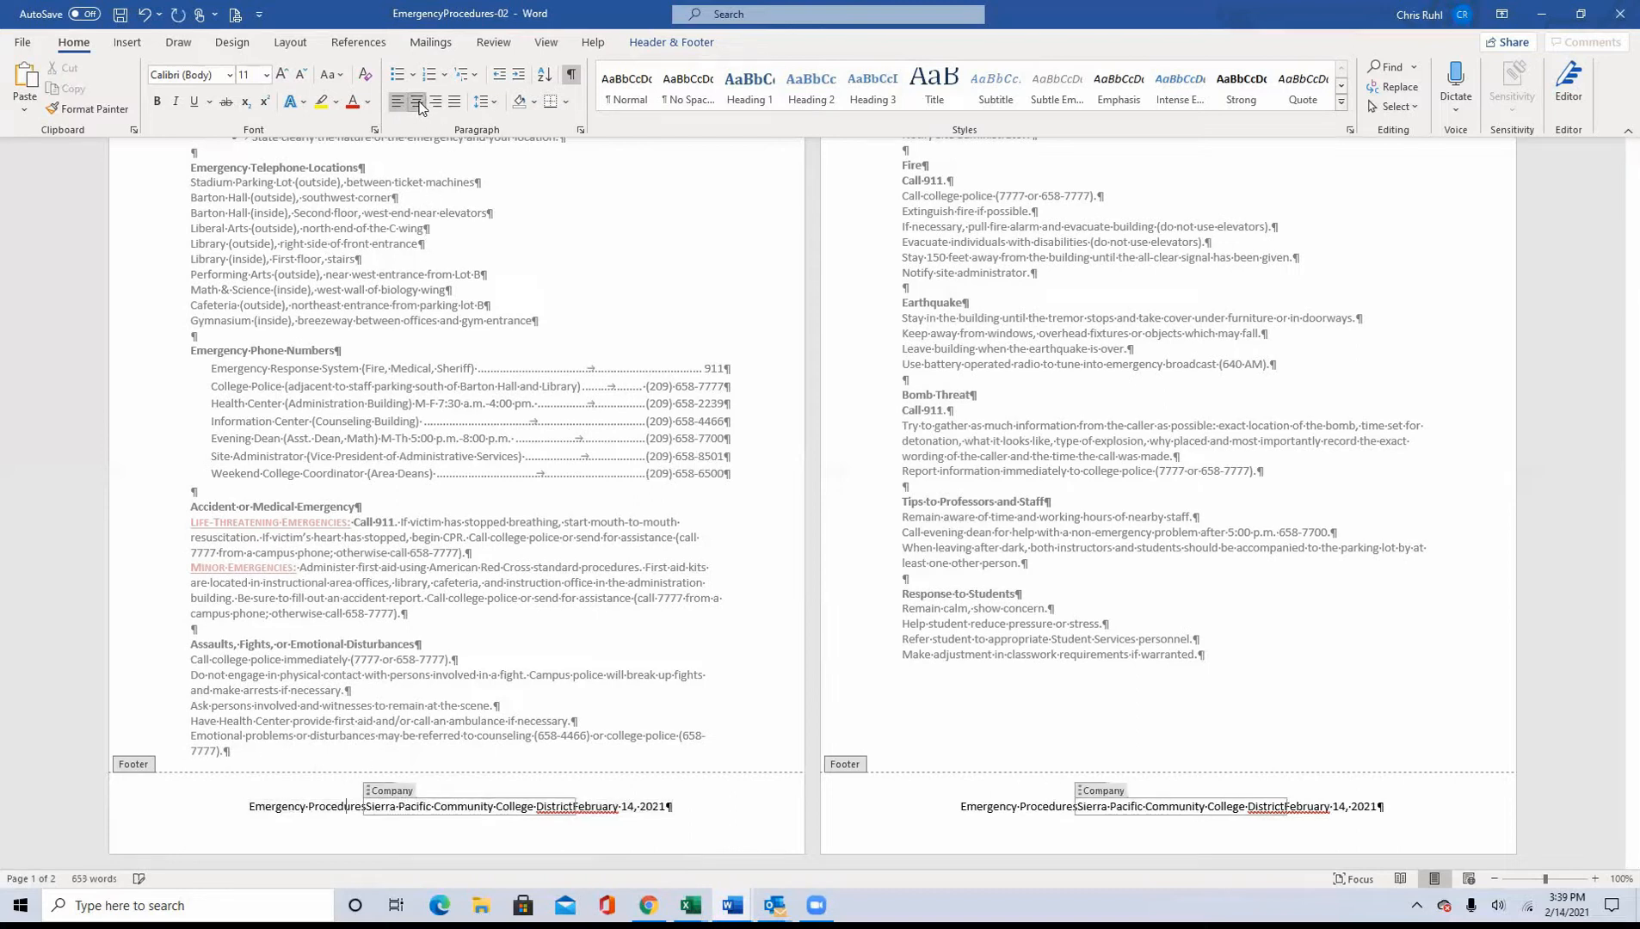
Step: Select the date at the end of the footer line and apply right alignment
{"action": "left_click", "coordinate": [582, 807]}
{"action": "left_click_drag", "start_coordinate": [573, 806], "coordinate": [679, 806]}
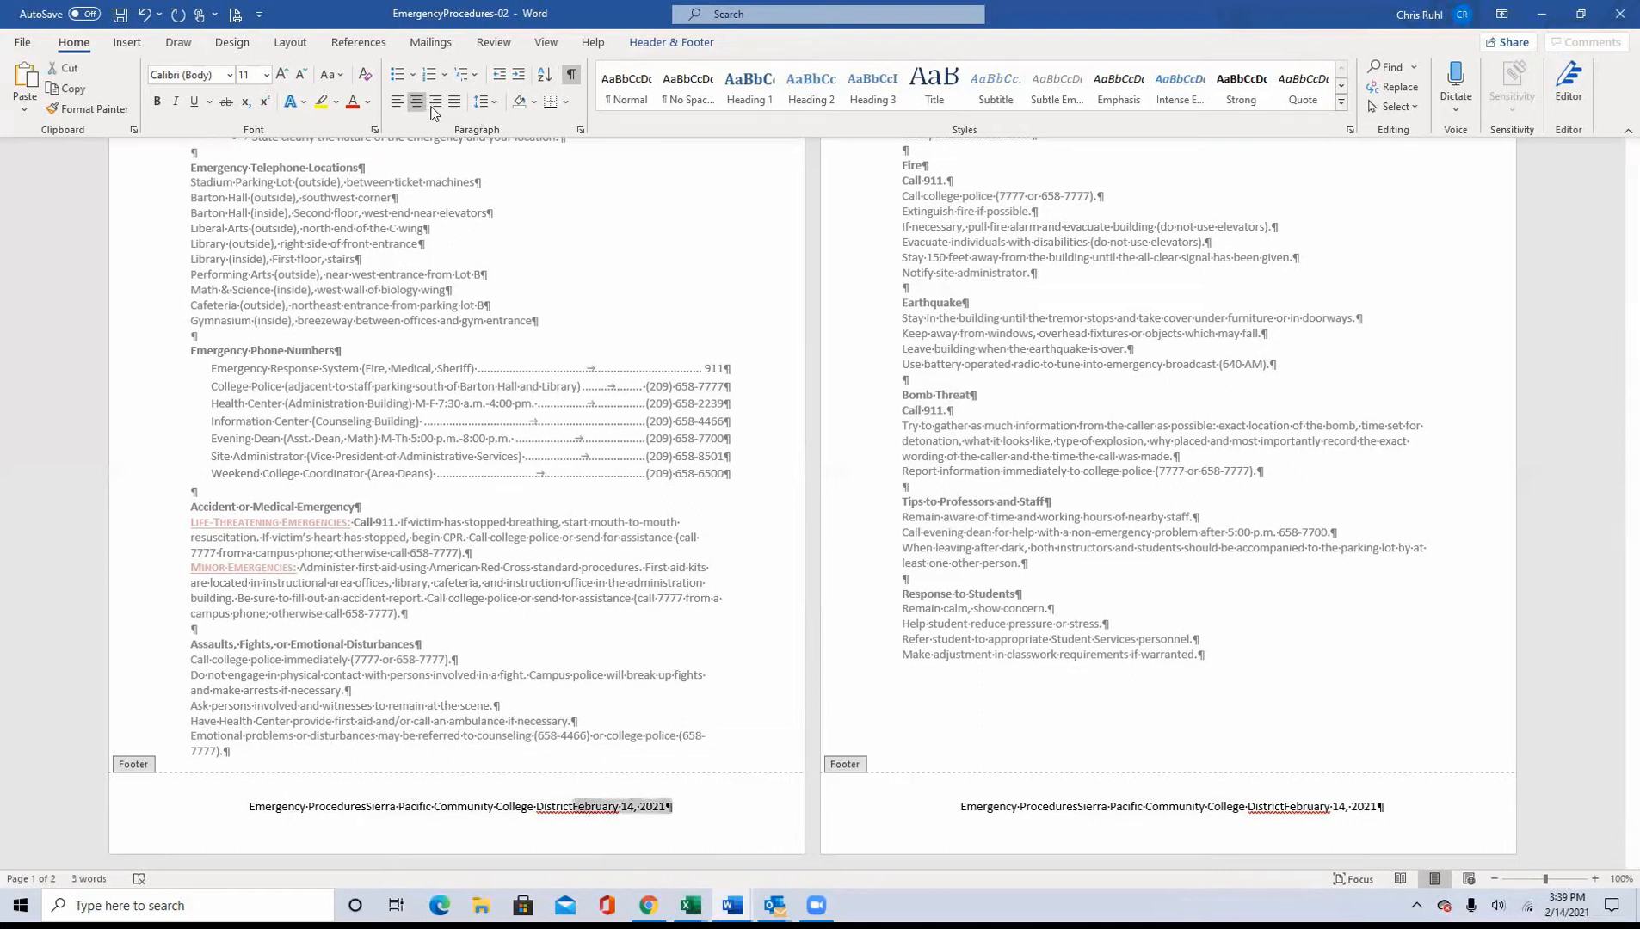
{"action": "left_click", "coordinate": [397, 101]}
{"action": "left_click", "coordinate": [436, 102]}
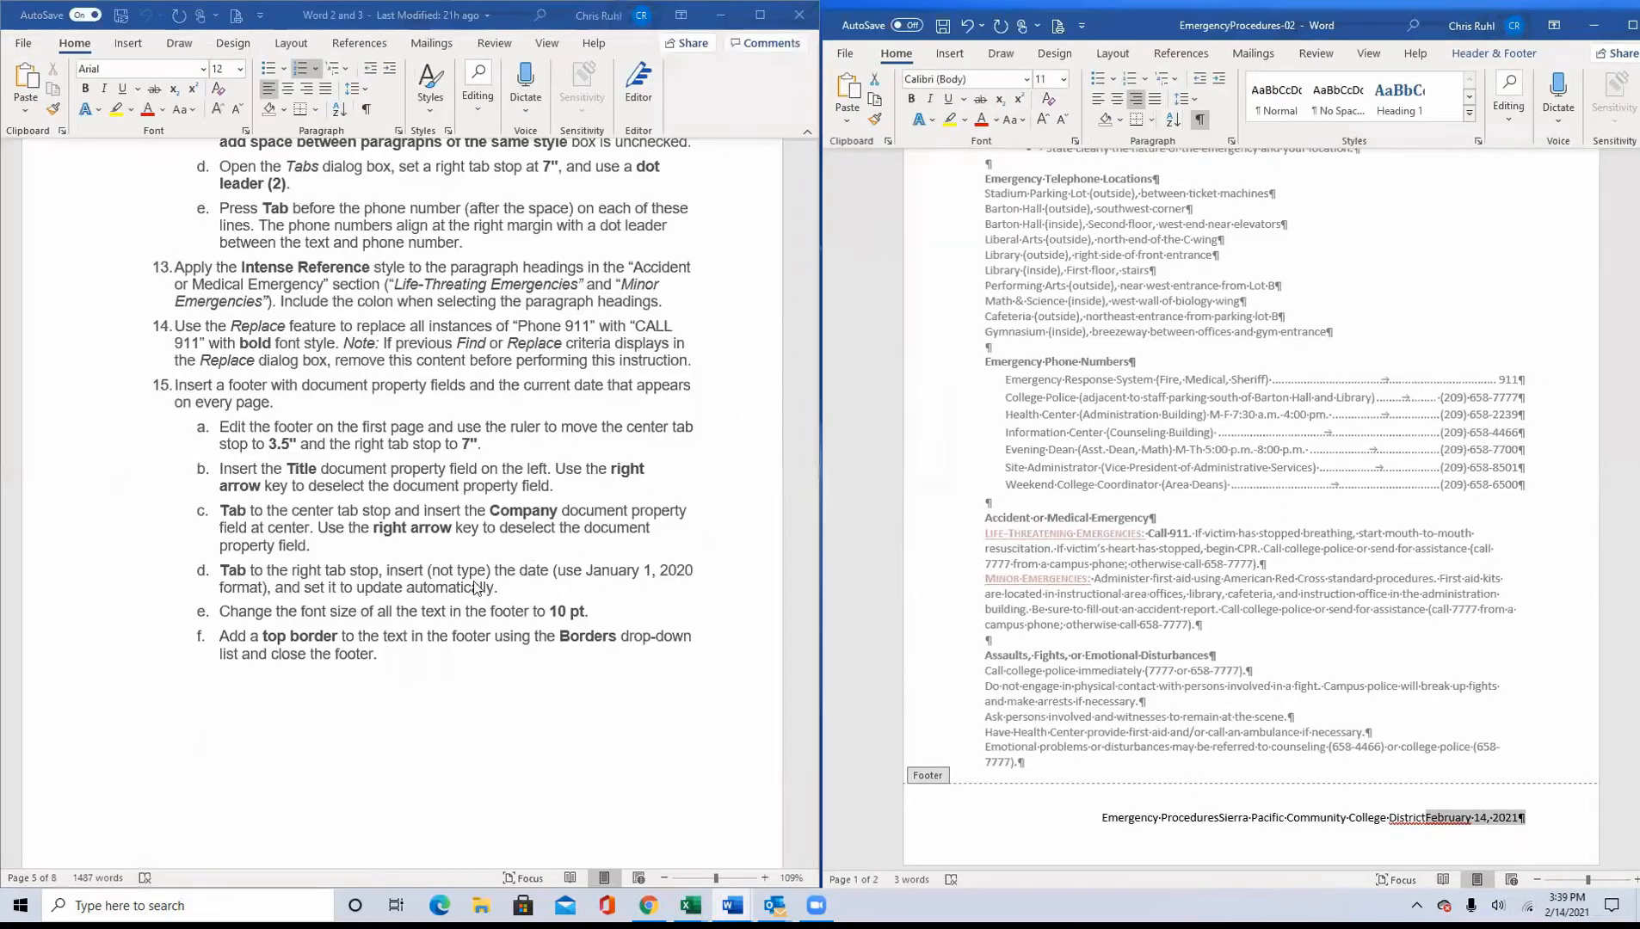
Step: Check the remaining footer instructions and set the font size of all the footer text to 10 pt
{"action": "left_click", "coordinate": [1594, 14]}
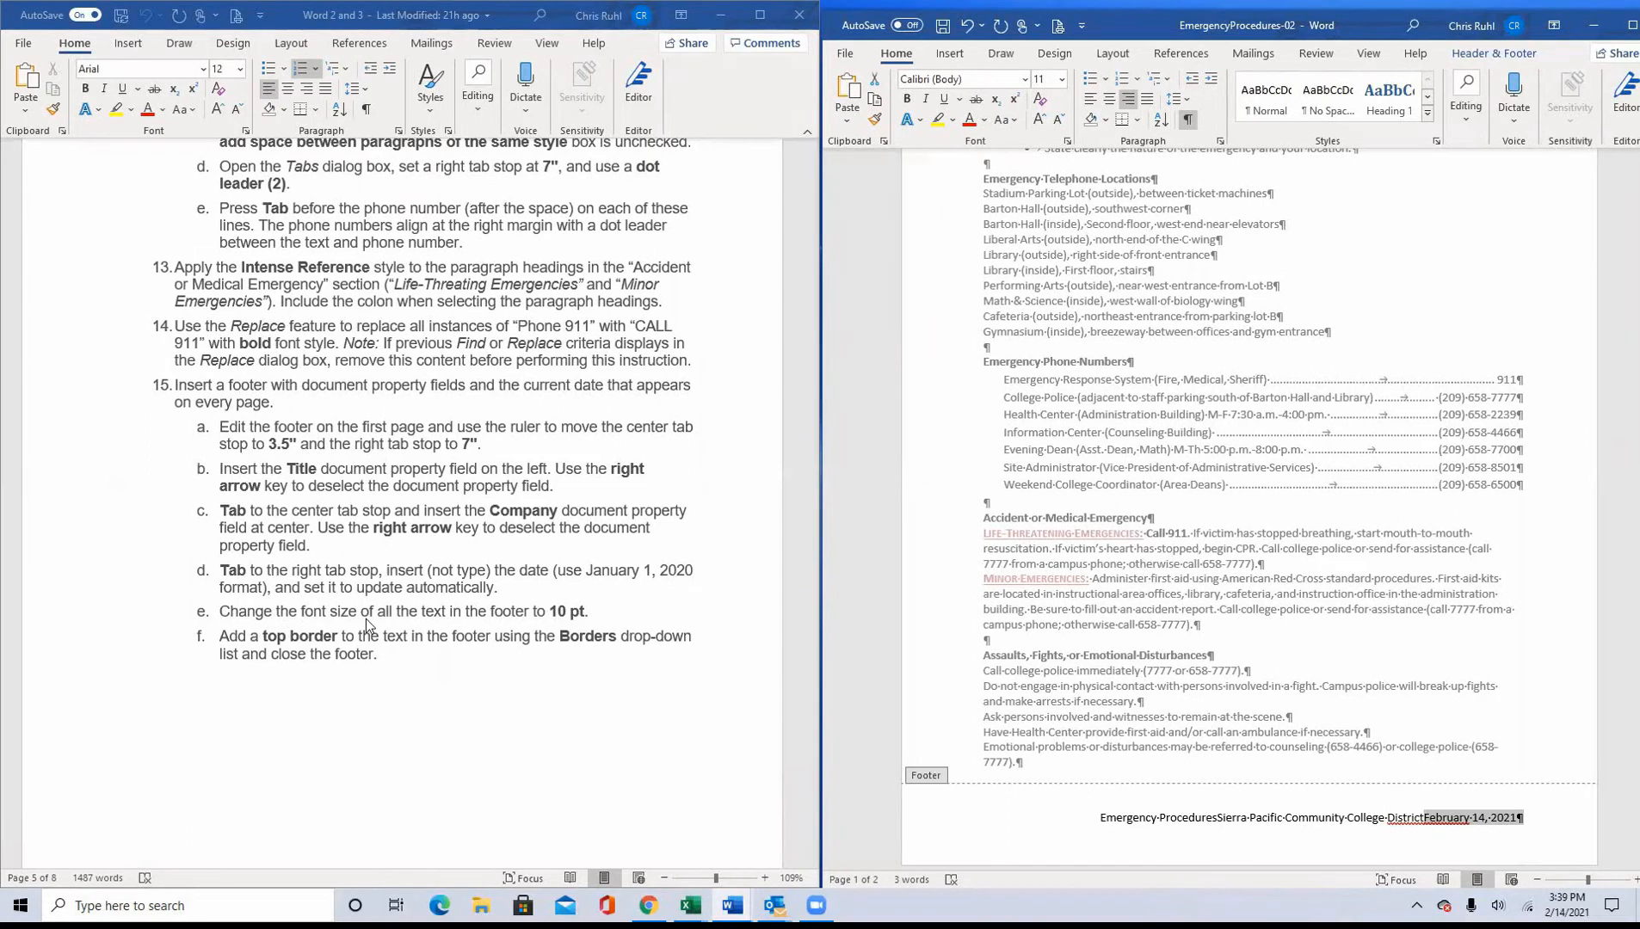
{"action": "left_click_drag", "start_coordinate": [1091, 813], "coordinate": [1525, 817]}
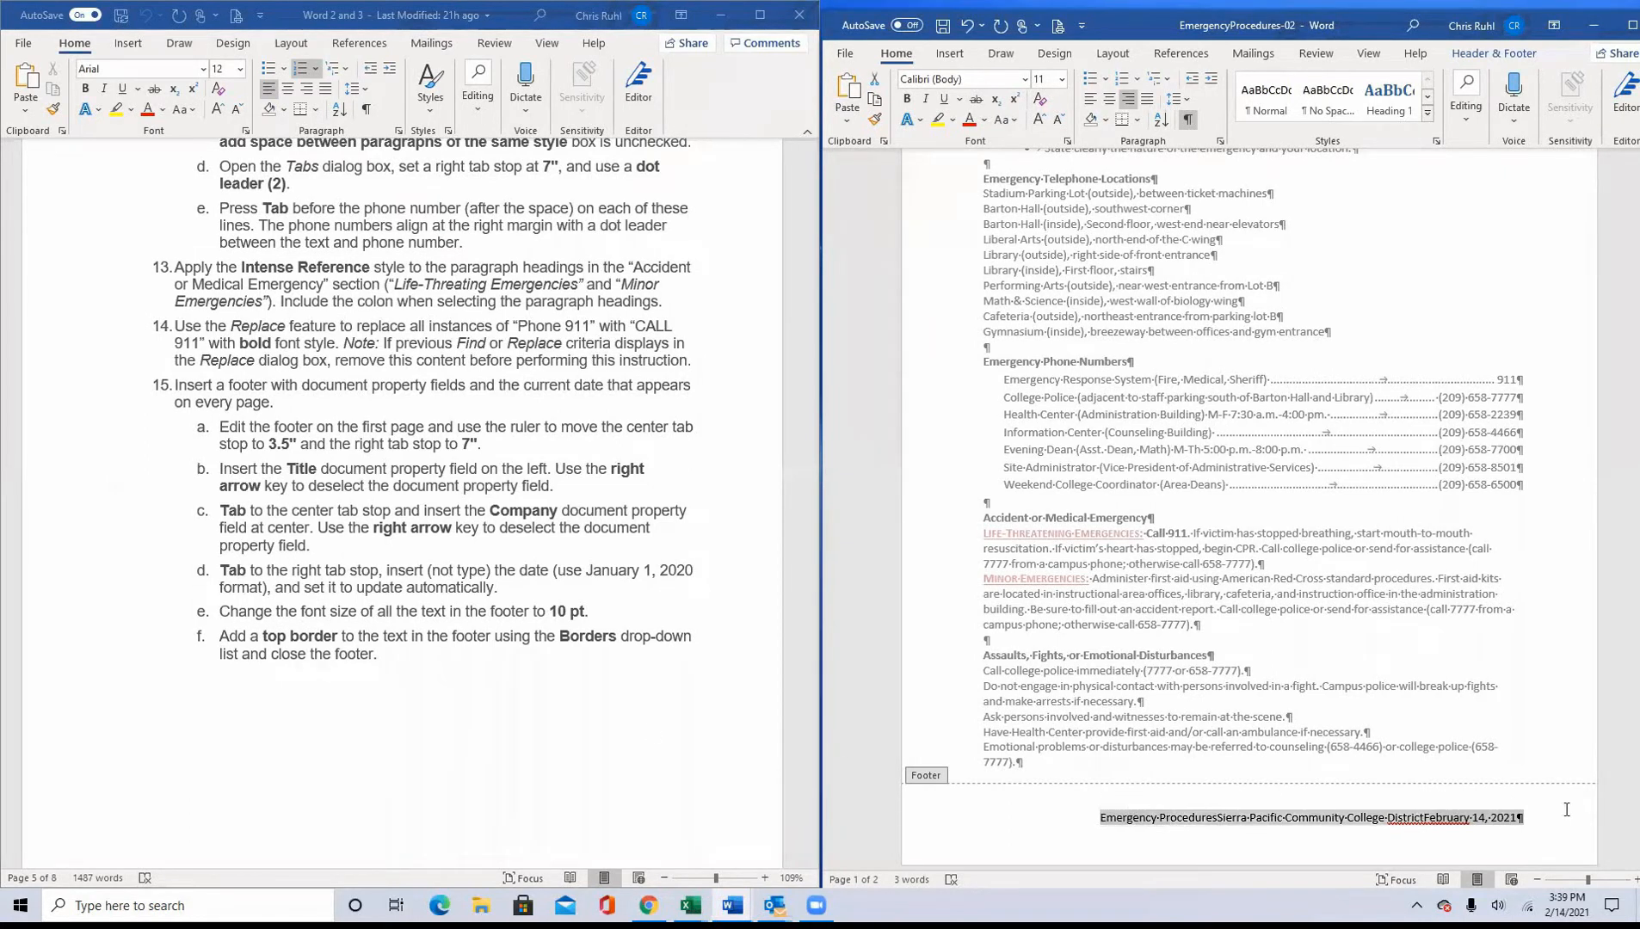
{"action": "left_click", "coordinate": [1058, 79]}
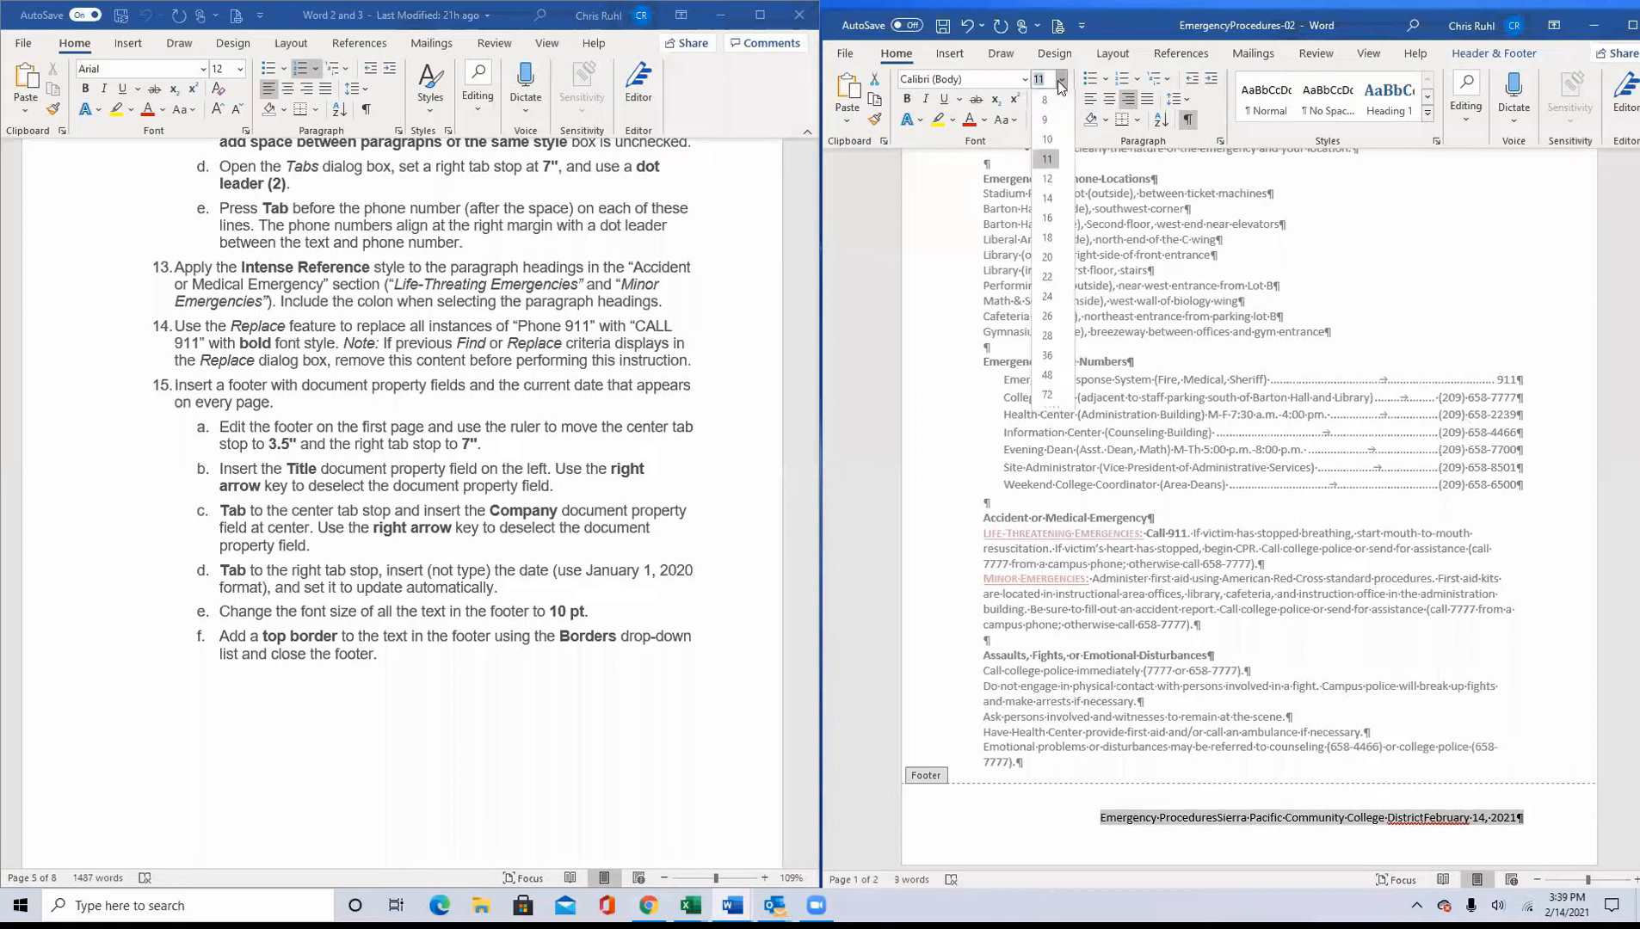
{"action": "left_click", "coordinate": [1056, 138]}
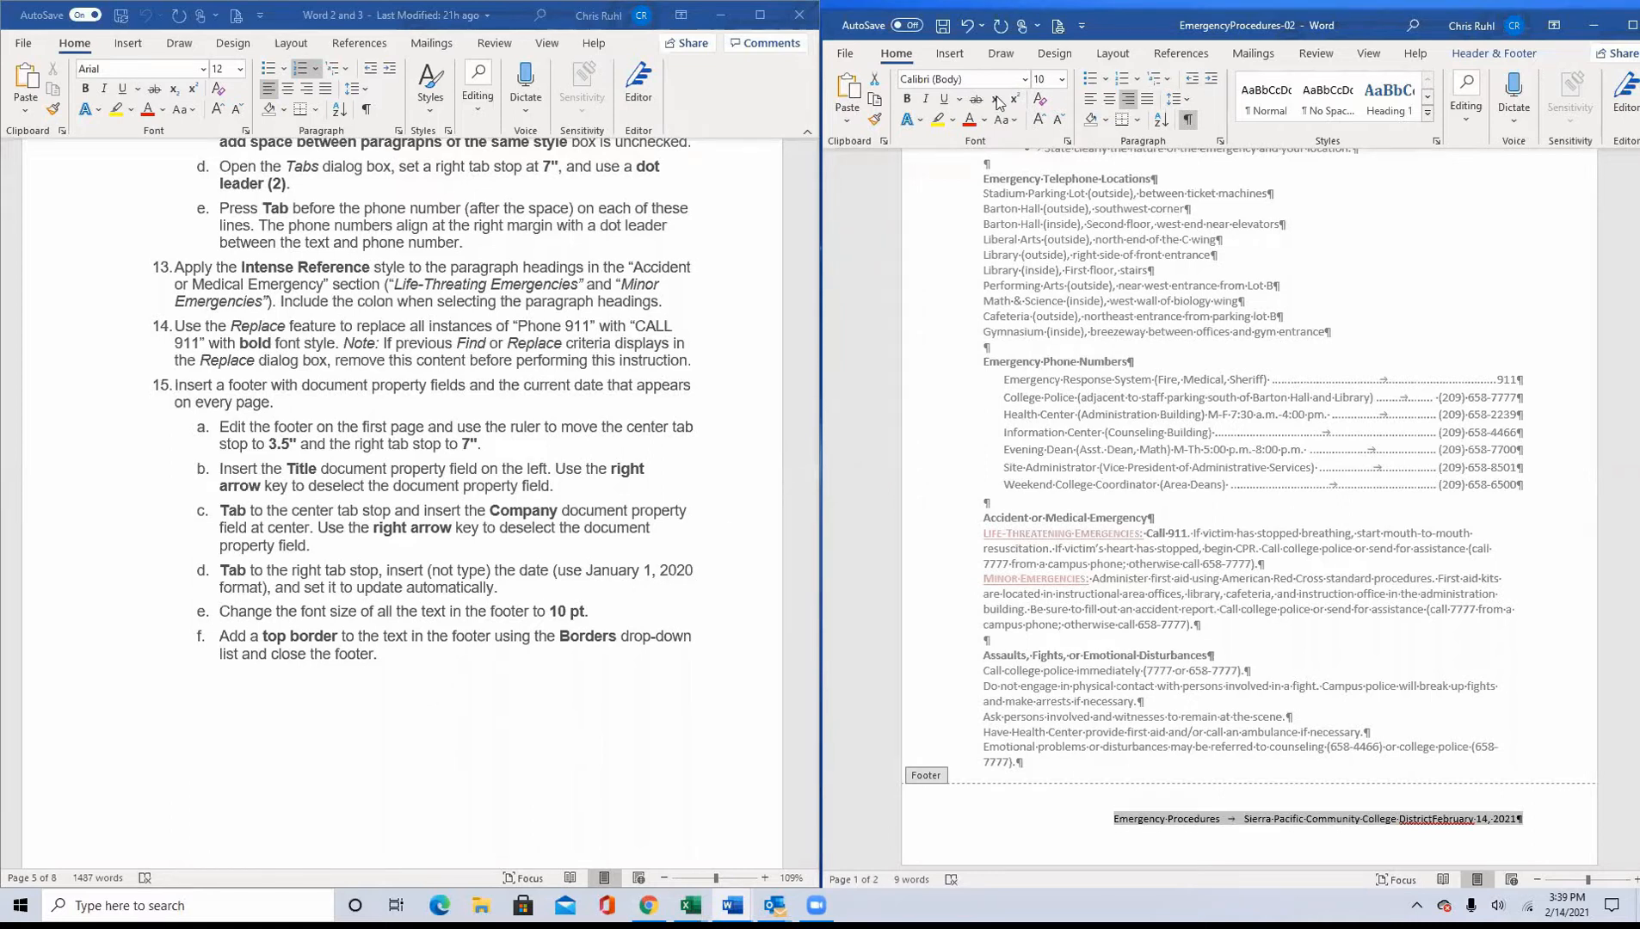
Step: Add a top border to the footer text and close the footer
{"action": "left_click", "coordinate": [1137, 121]}
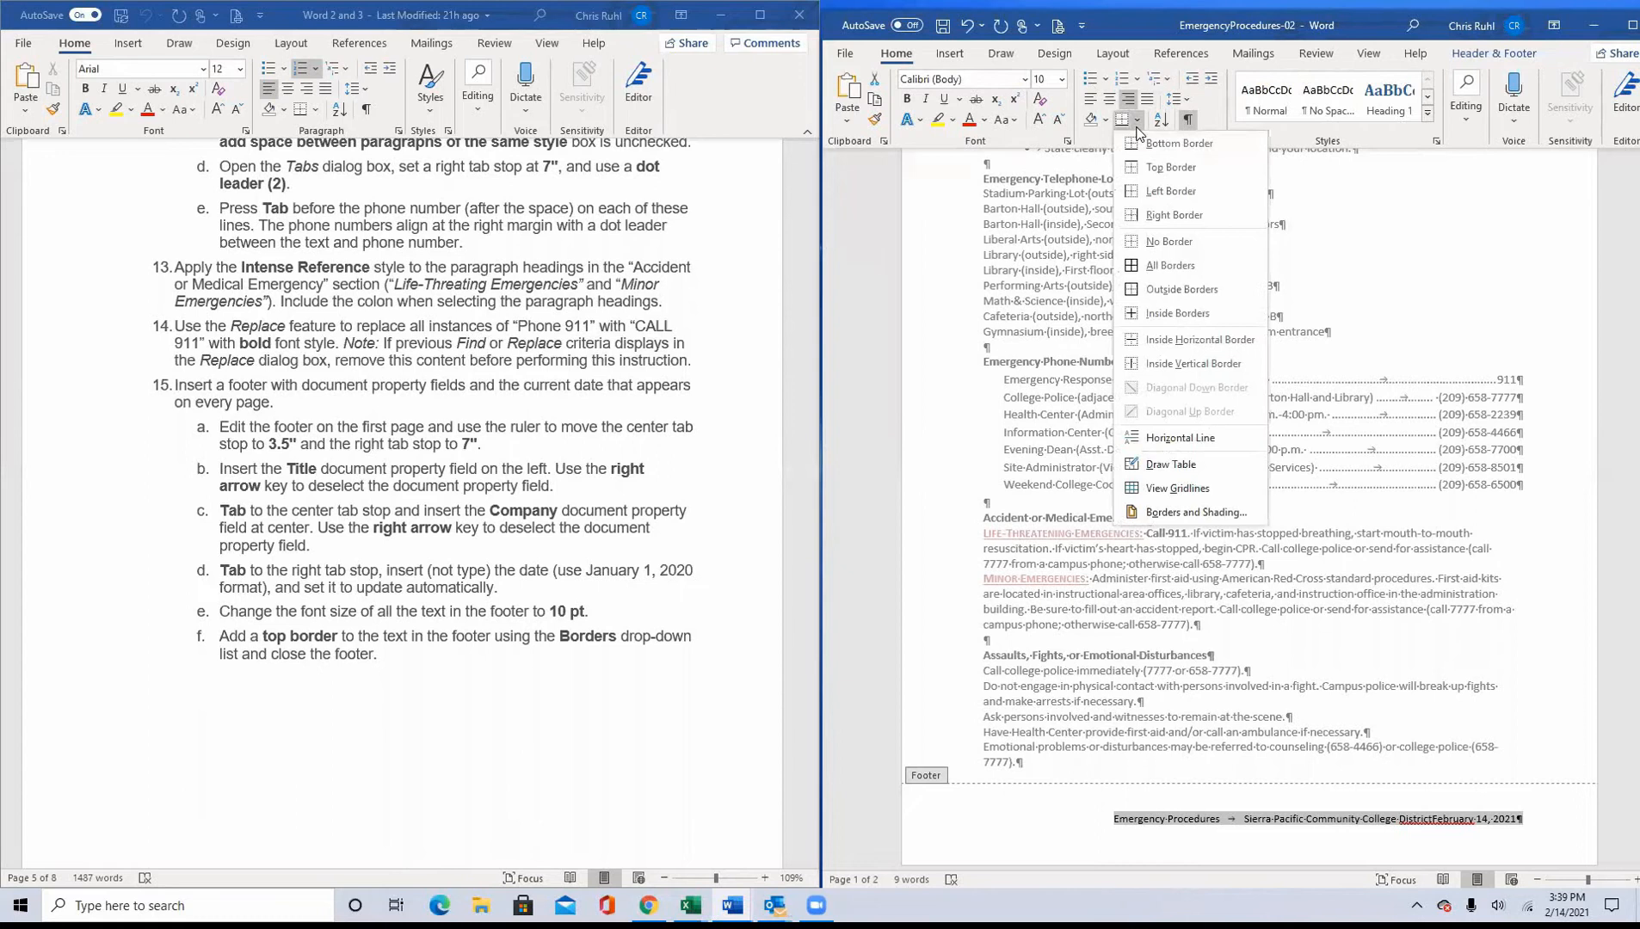
{"action": "left_click", "coordinate": [1170, 169]}
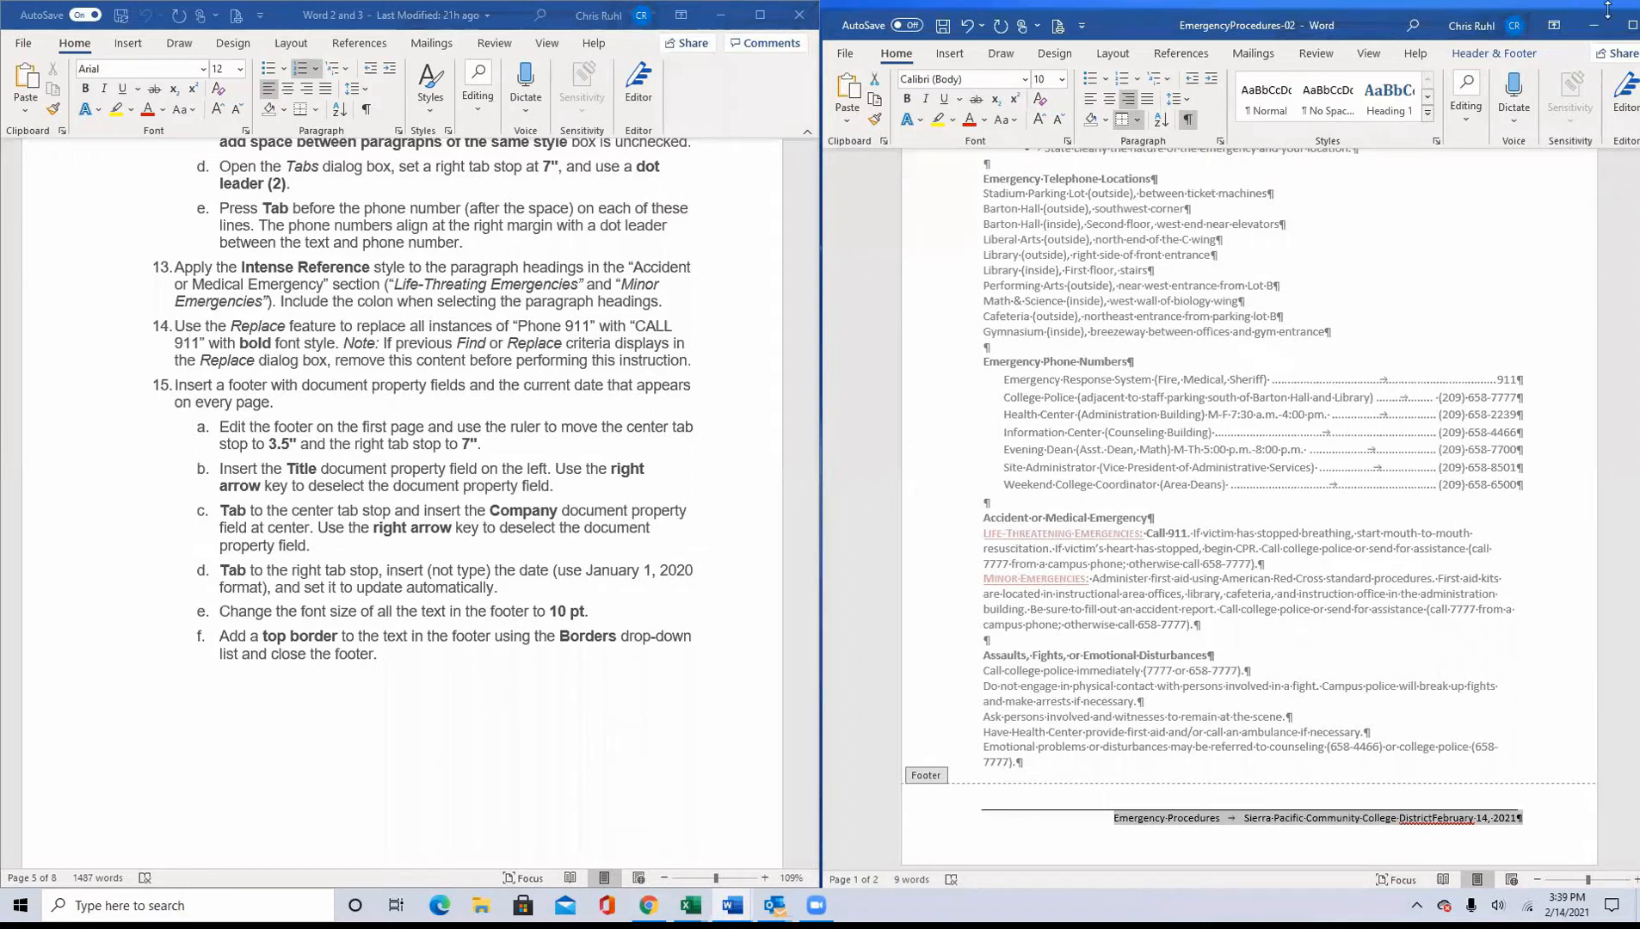
{"action": "left_click", "coordinate": [1631, 25]}
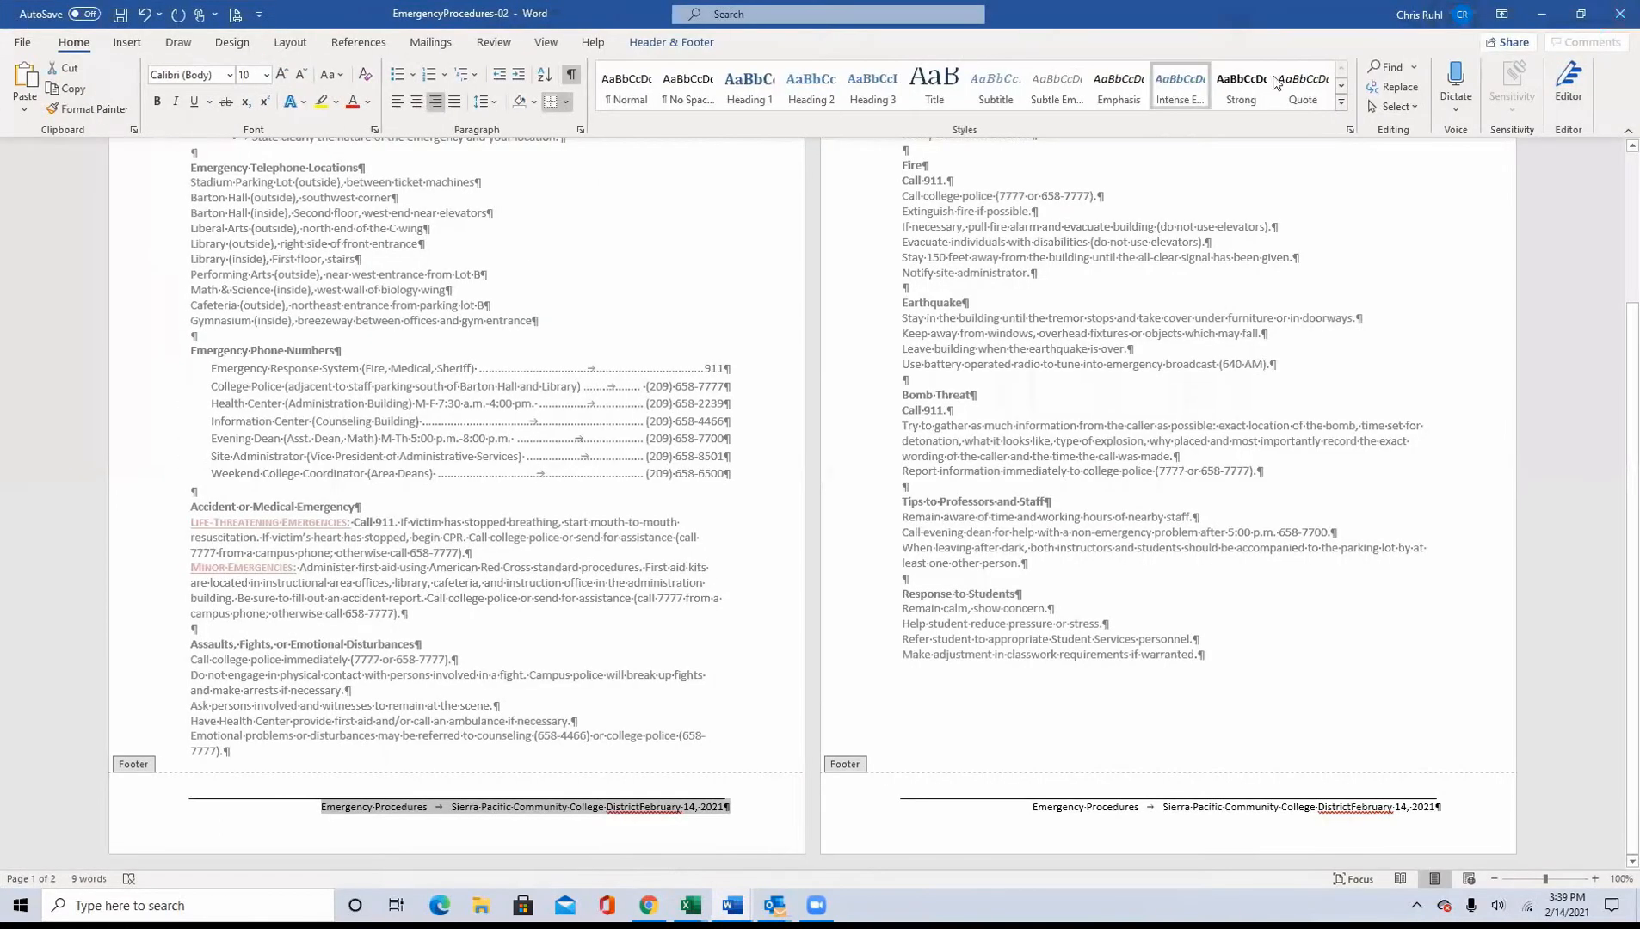
{"action": "left_click", "coordinate": [685, 48]}
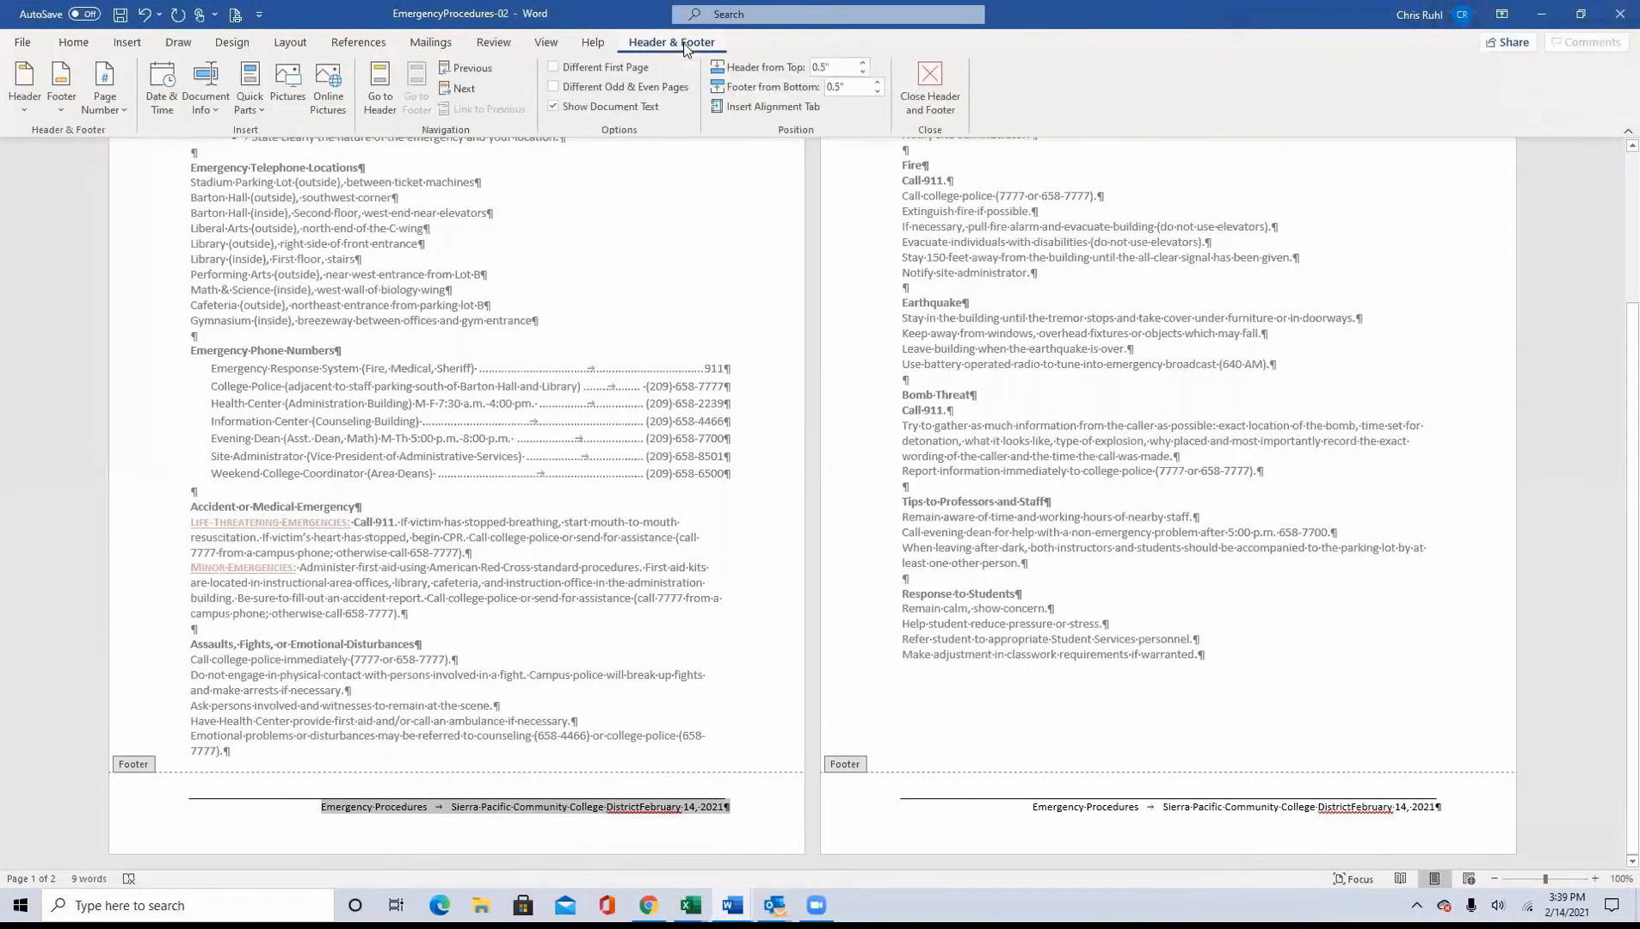
{"action": "left_click", "coordinate": [929, 77]}
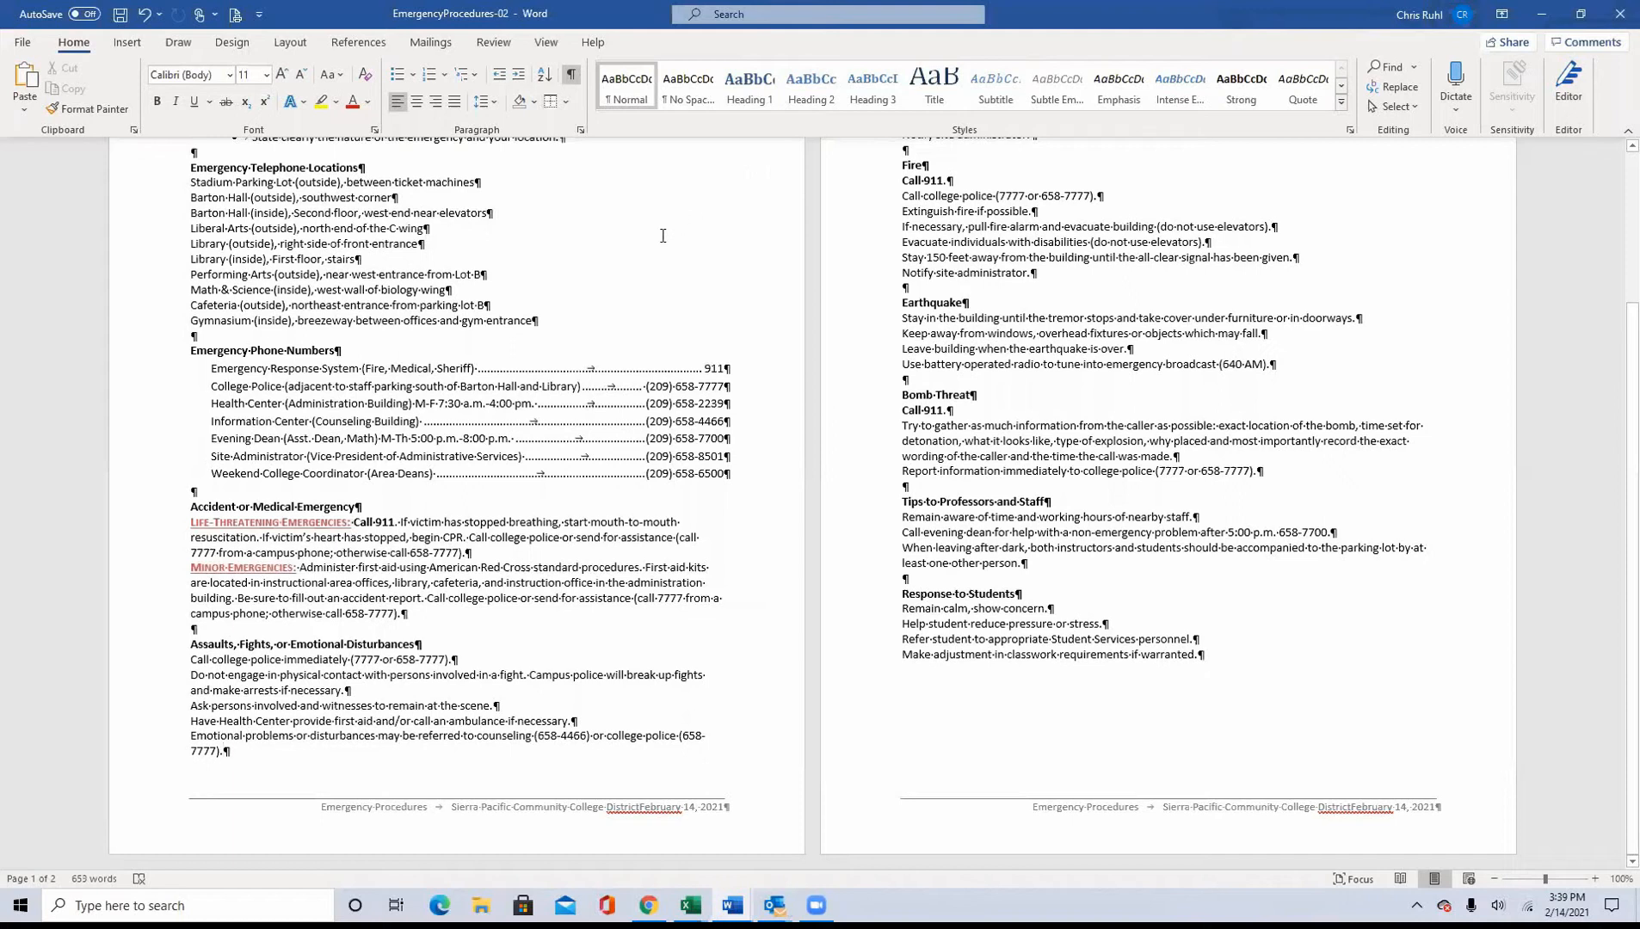
Step: Check the instructions document for anything following instruction 15, and move the EmergencyProcedures-02 window over the instructions
{"action": "left_click", "coordinate": [1581, 13]}
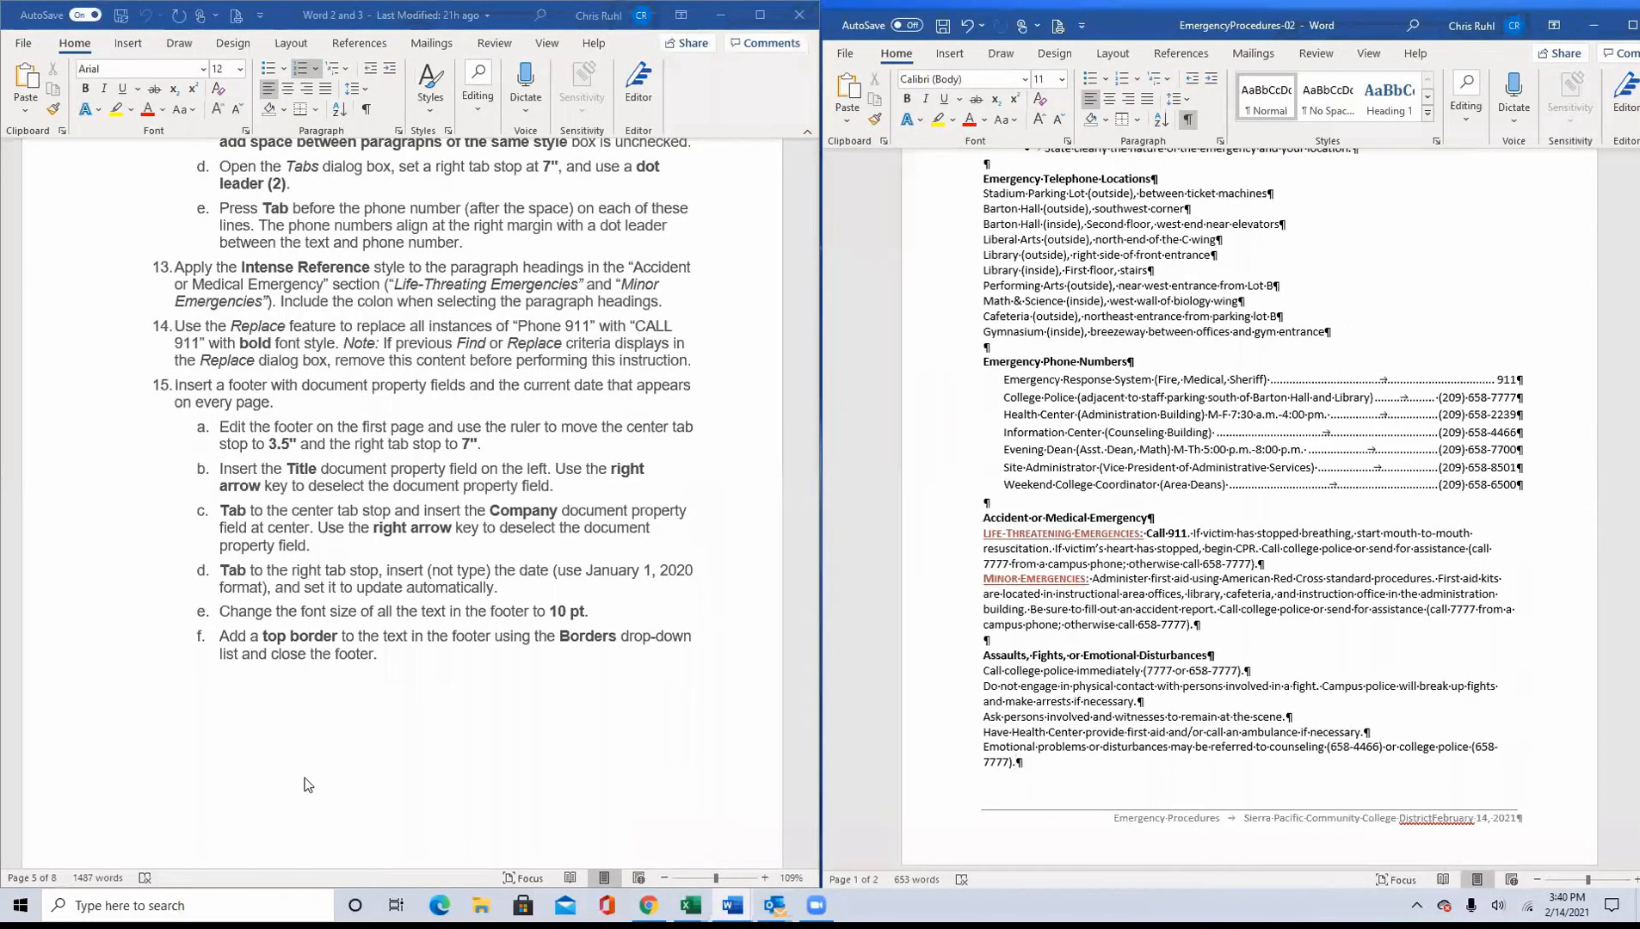
{"action": "scroll", "coordinate": [328, 781], "scroll_direction": "down", "scroll_amount": 10}
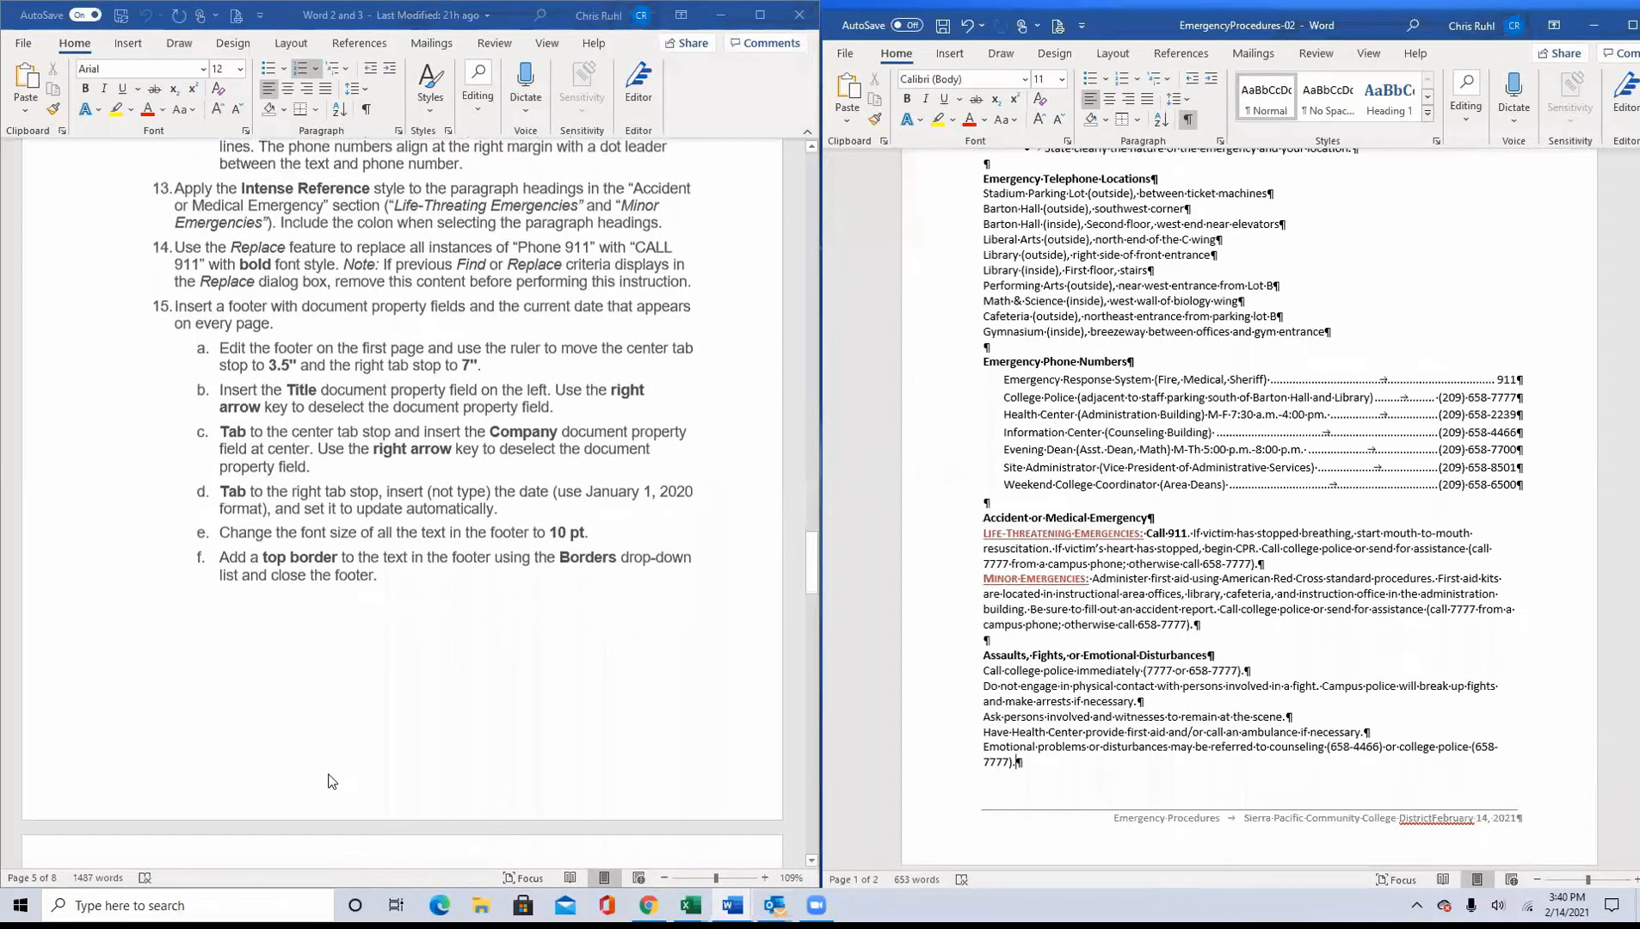
{"action": "scroll", "coordinate": [325, 788], "scroll_direction": "down", "scroll_amount": 8}
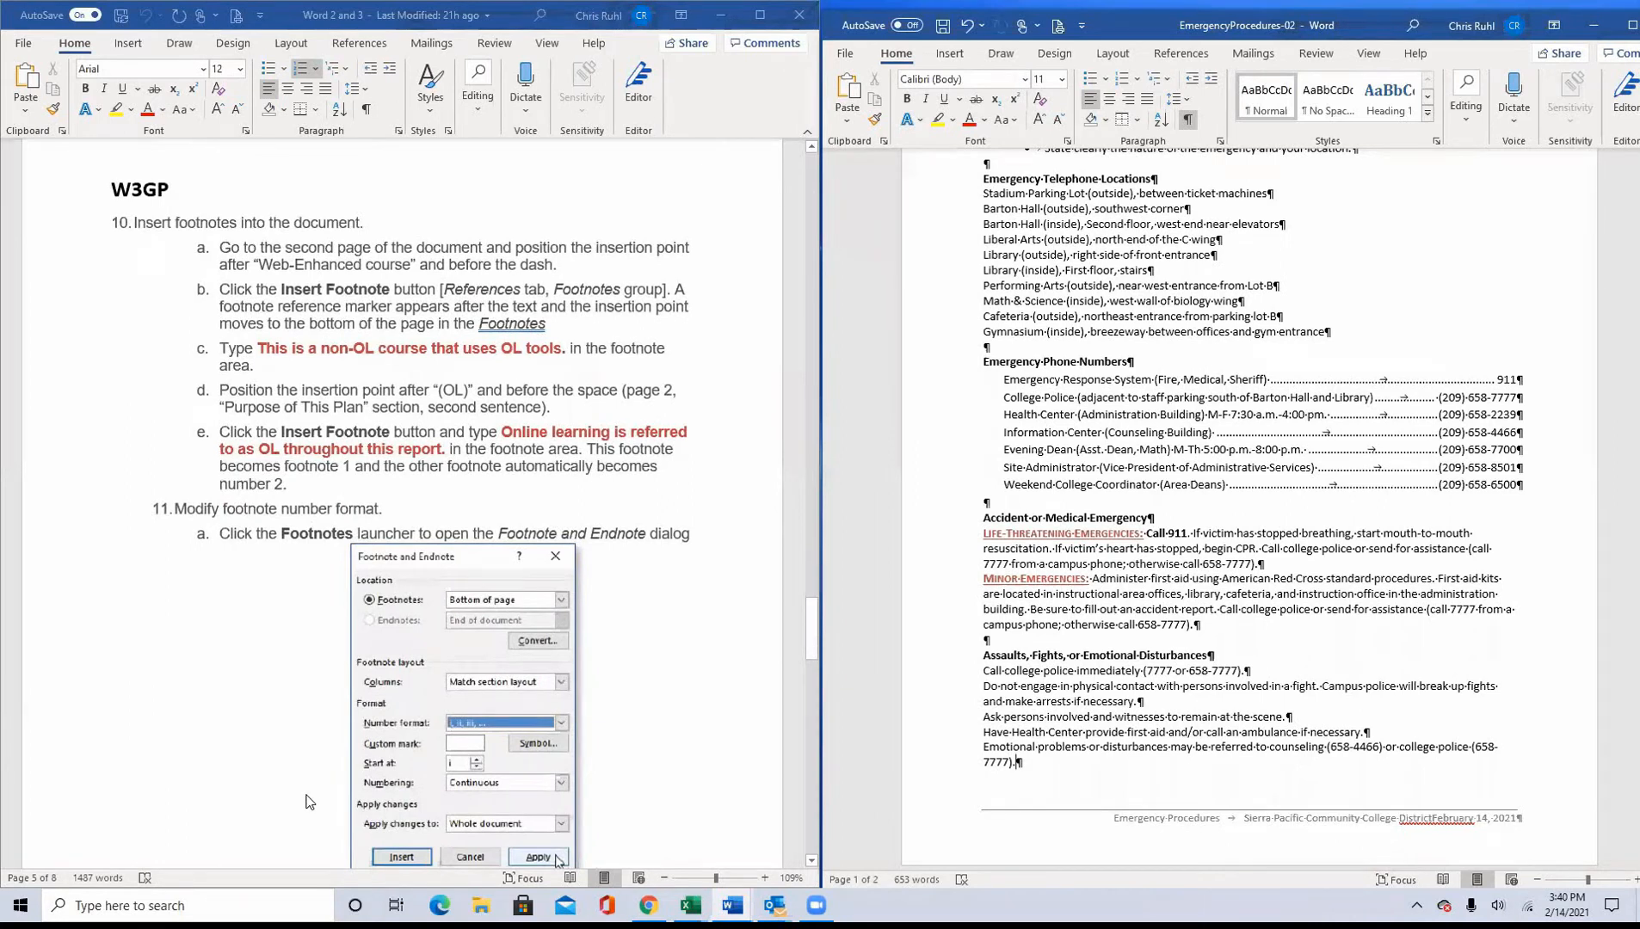
{"action": "scroll", "coordinate": [311, 800], "scroll_direction": "down", "scroll_amount": 1}
{"action": "scroll", "coordinate": [310, 802], "scroll_direction": "down", "scroll_amount": 3}
{"action": "scroll", "coordinate": [310, 802], "scroll_direction": "up", "scroll_amount": 3}
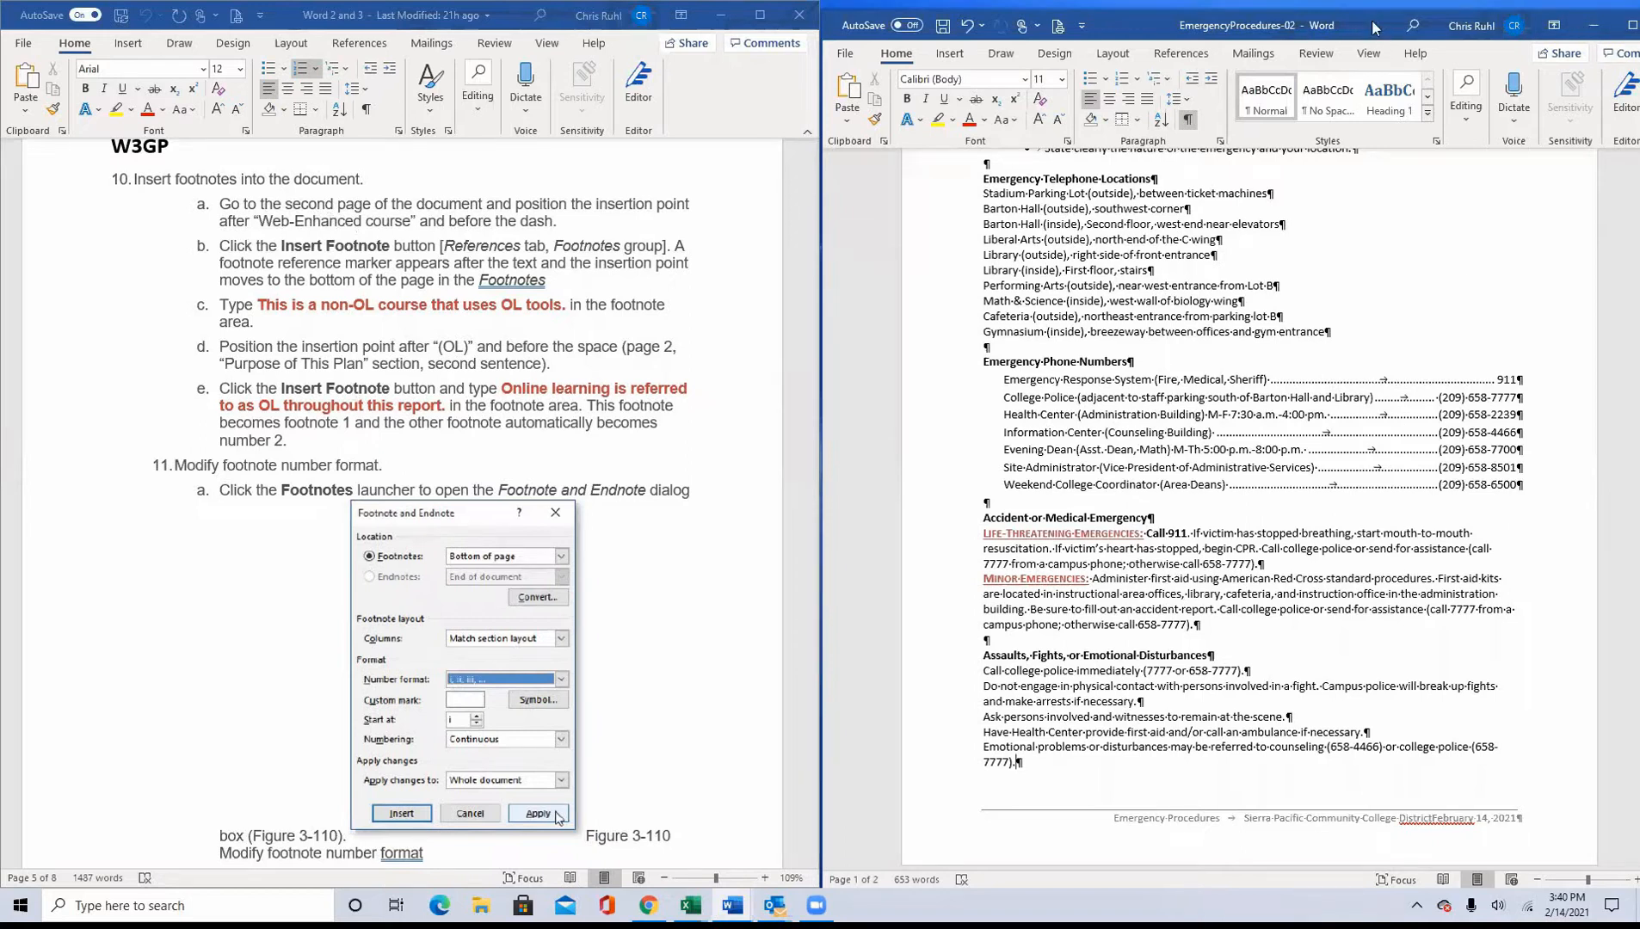
{"action": "left_click_drag", "start_coordinate": [1374, 24], "coordinate": [1173, 113]}
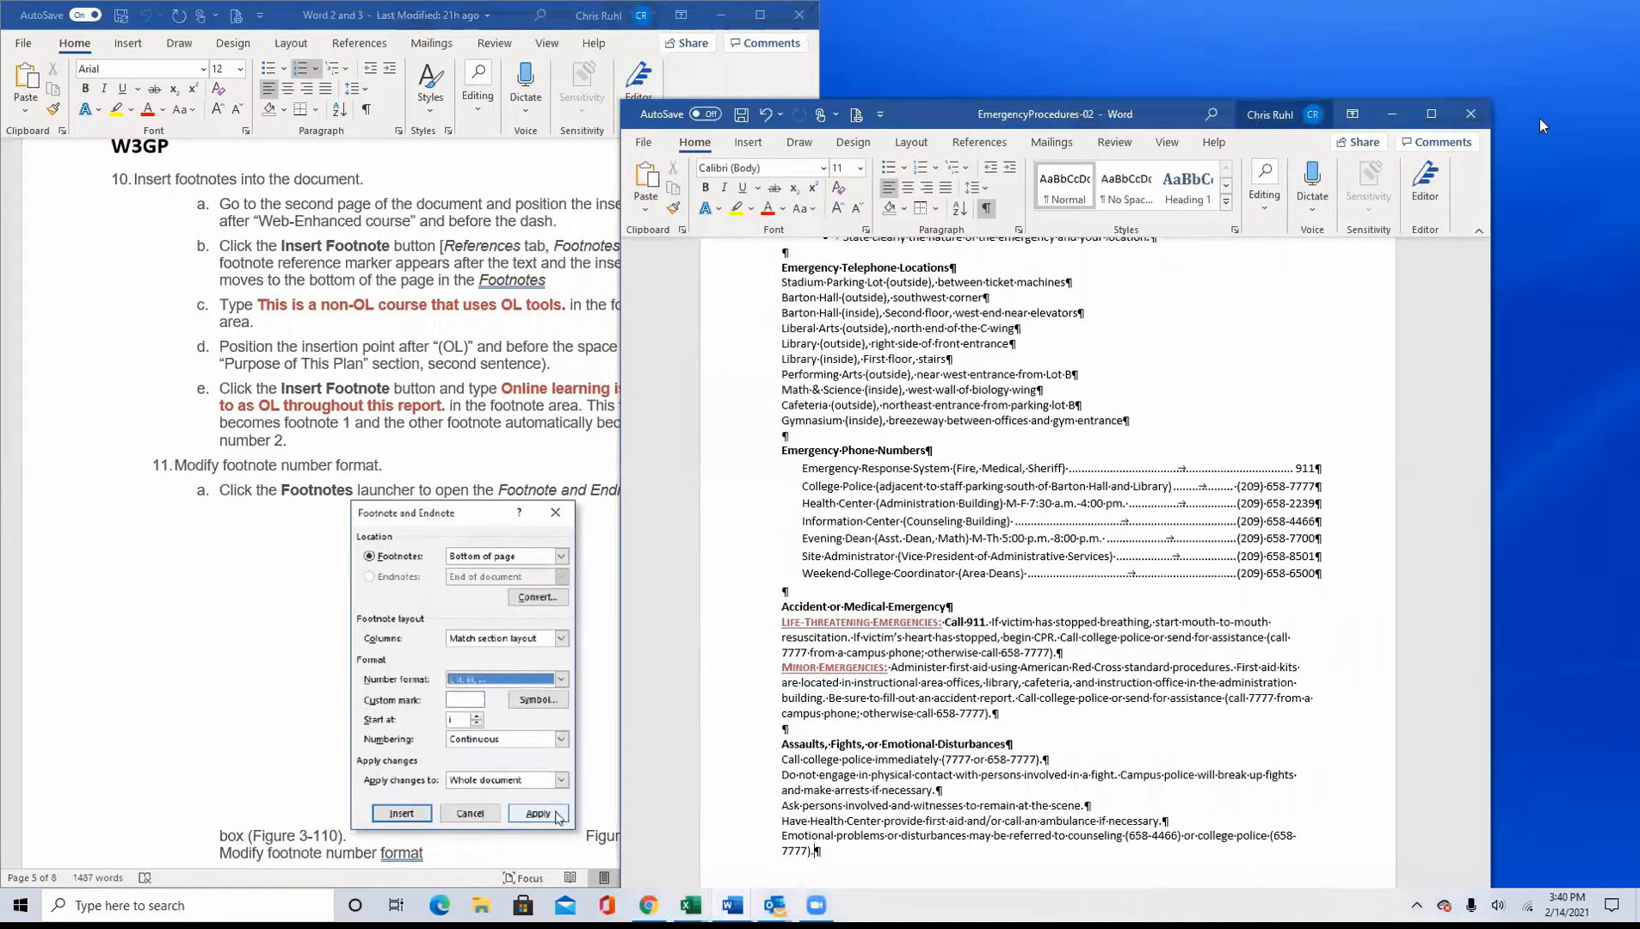
Step: Close EmergencyProcedures-02 and enable editing in the OnlineLearningPlan-03 document
{"action": "left_click", "coordinate": [1470, 118]}
{"action": "left_click", "coordinate": [791, 494]}
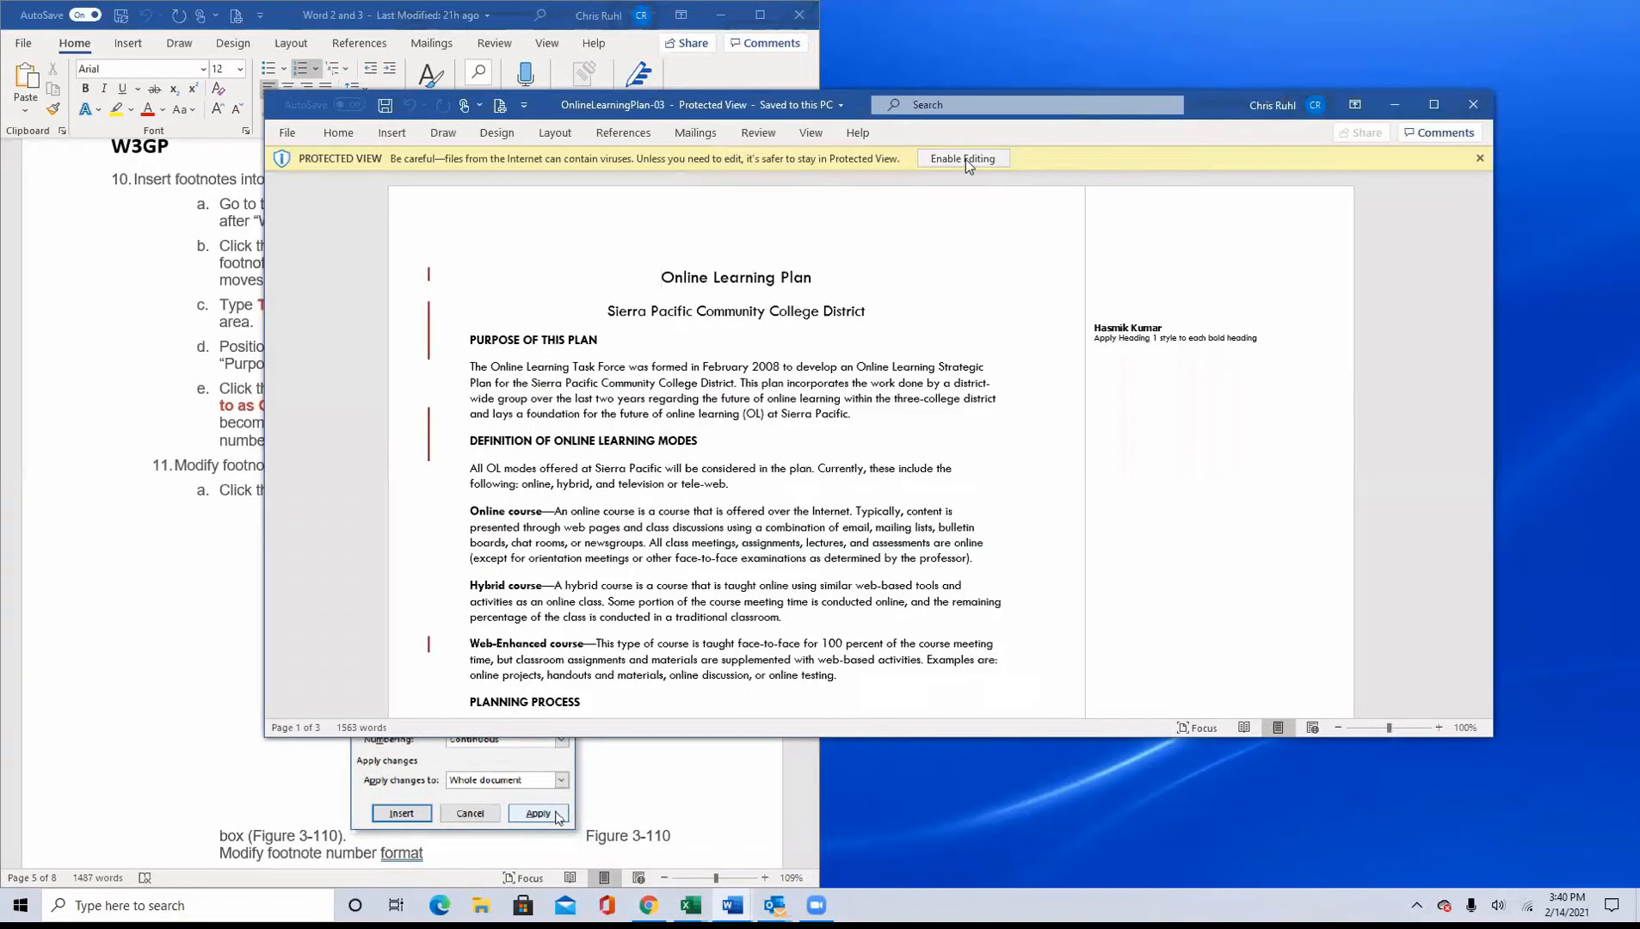
{"action": "left_click", "coordinate": [964, 159]}
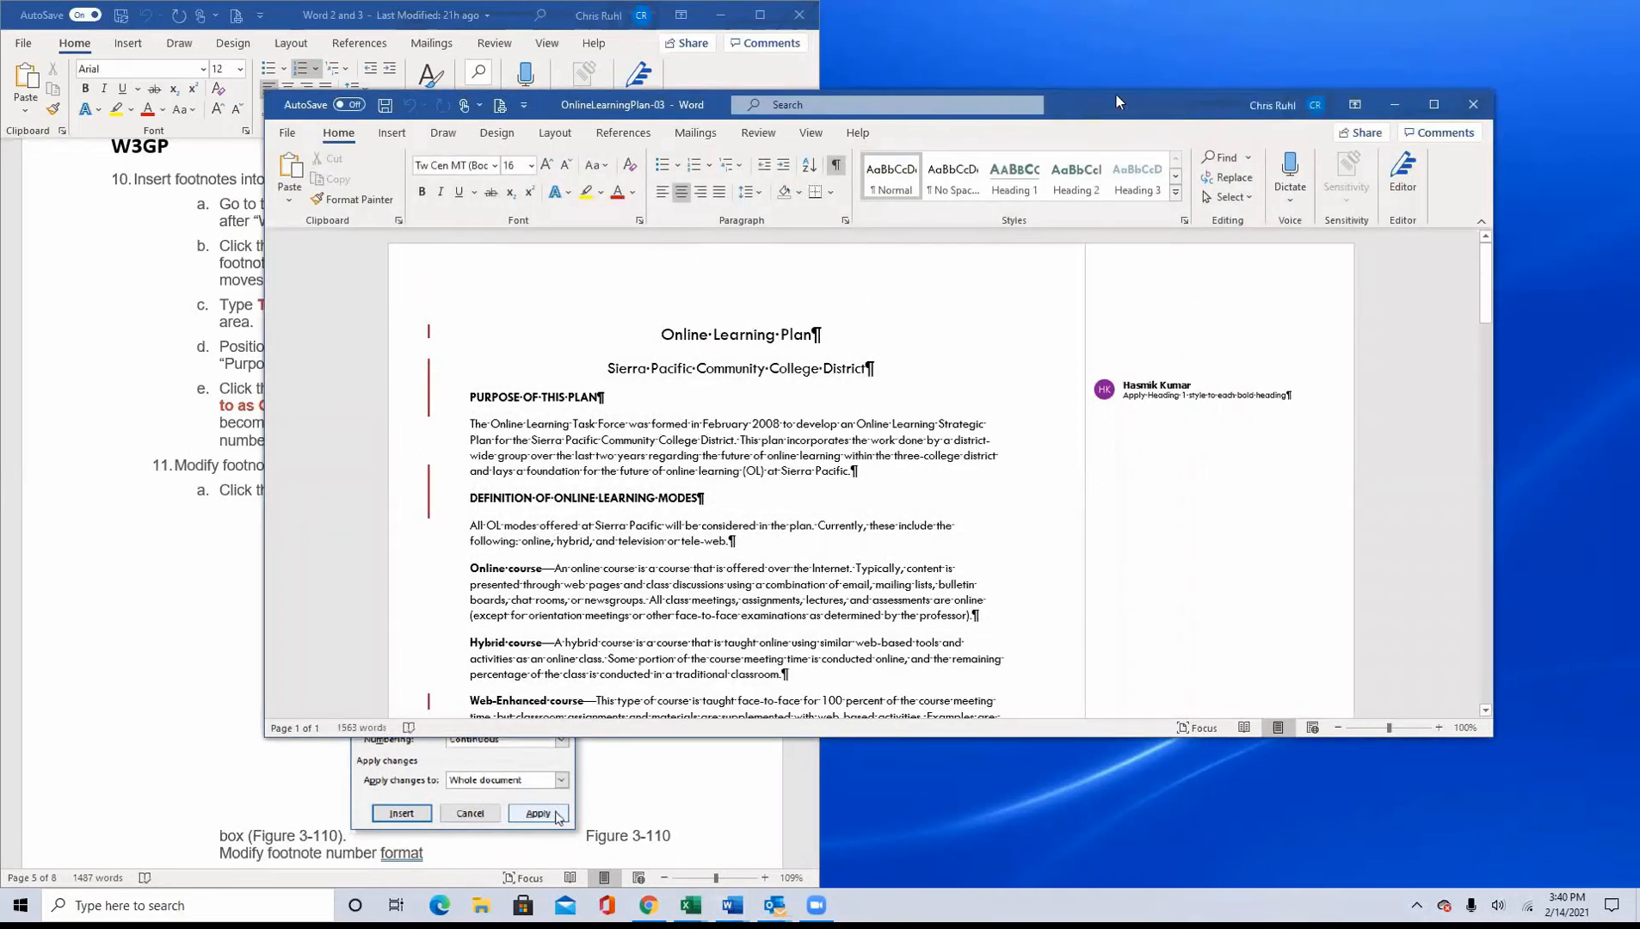
Step: Maximize the OnlineLearningPlan-03 window and set its zoom to 100%
{"action": "double_click", "coordinate": [1115, 99]}
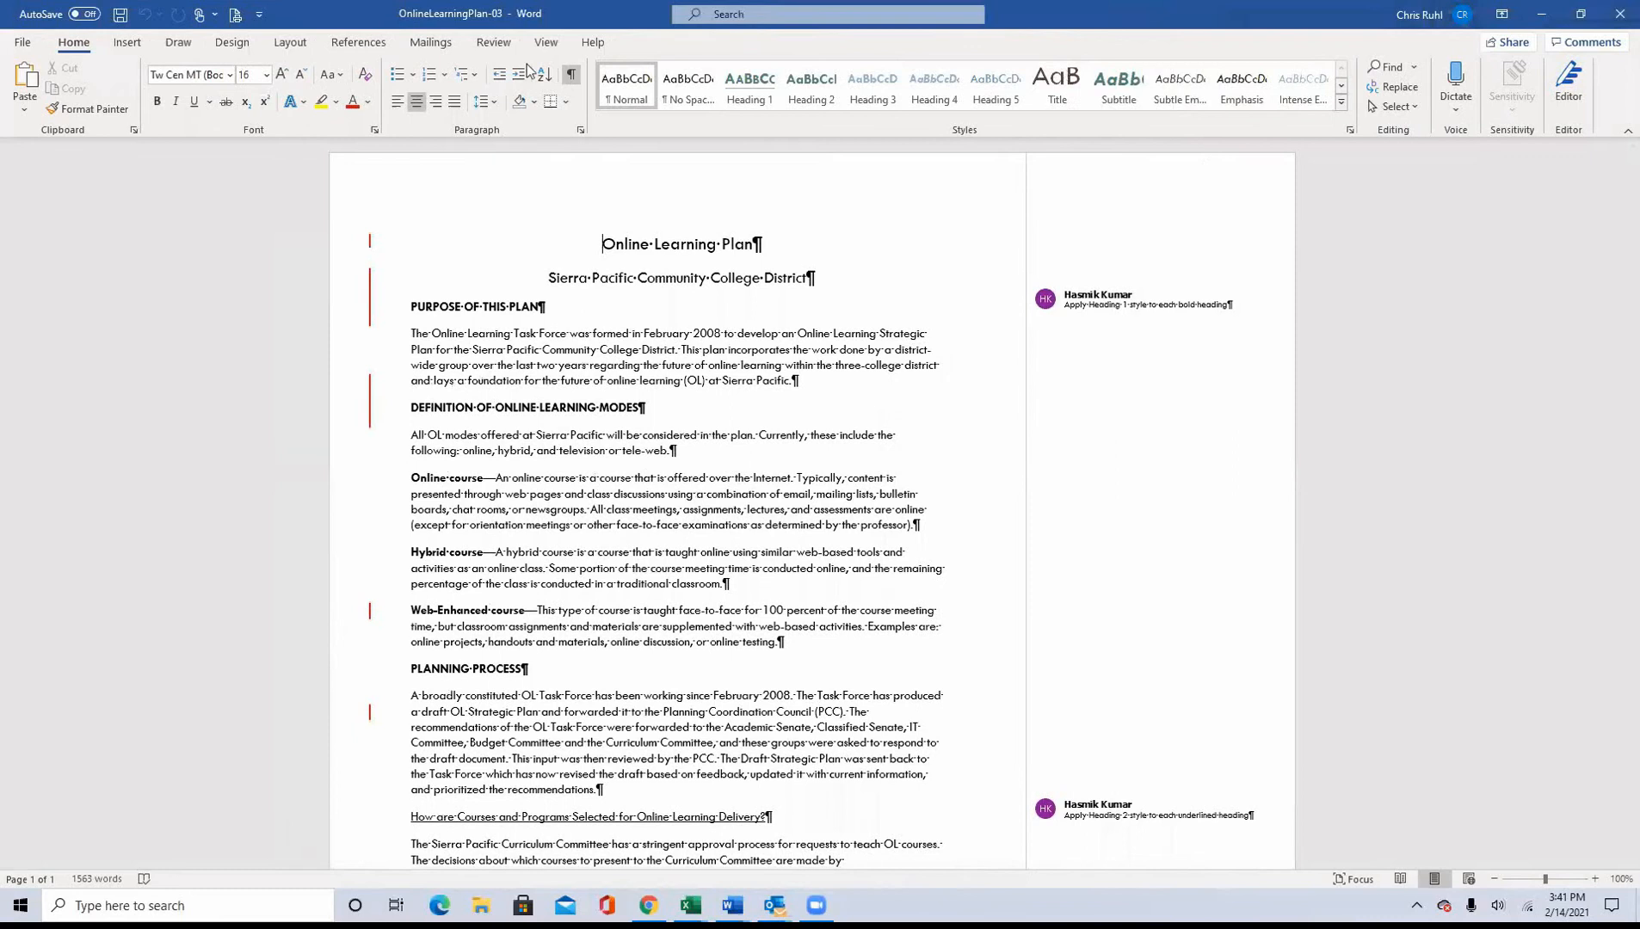
{"action": "left_click", "coordinate": [545, 42]}
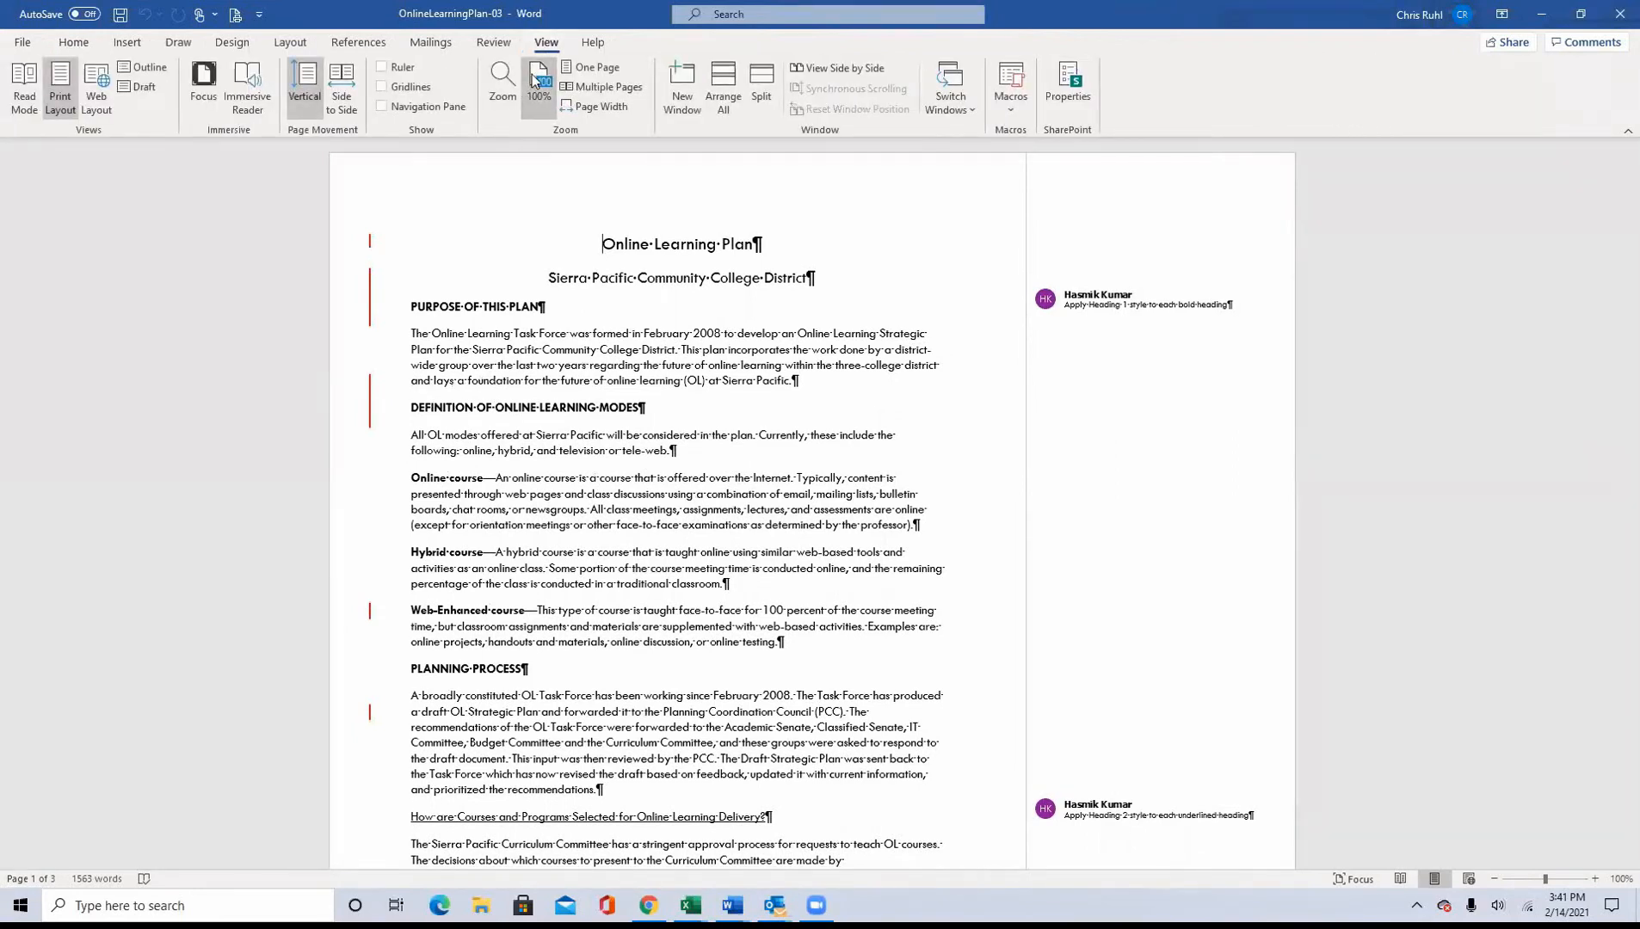
{"action": "left_click", "coordinate": [533, 82]}
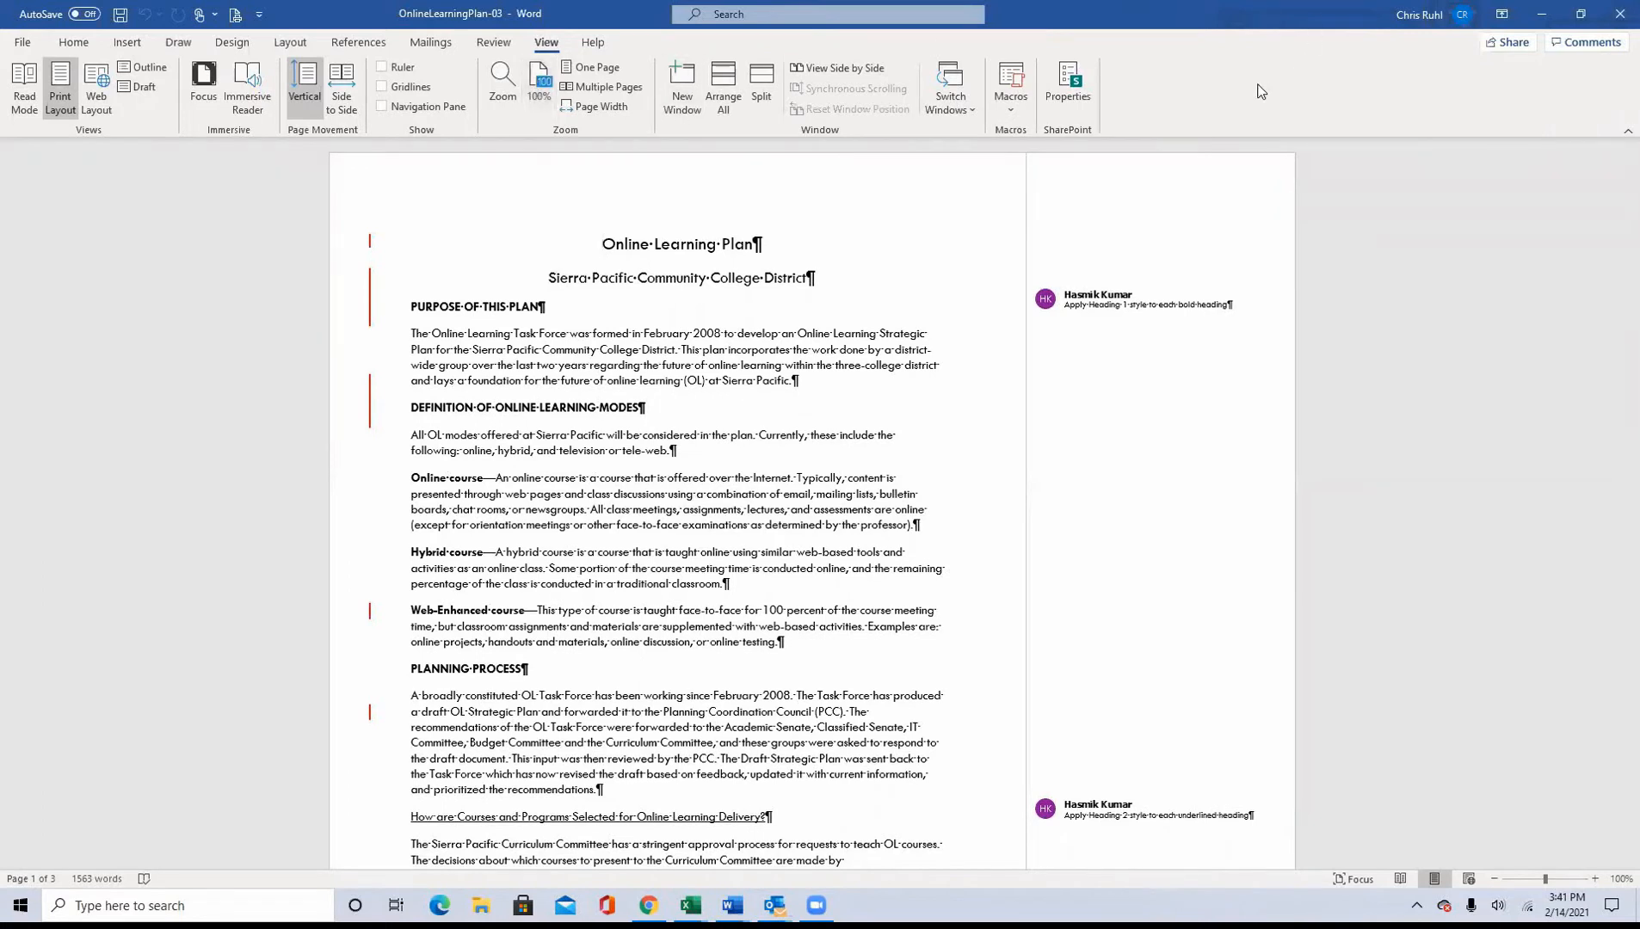
Step: Arrange OnlineLearningPlan-03 at full height beside a narrowed instructions window, widening the document window to fill the remaining space
{"action": "left_click", "coordinate": [1581, 14]}
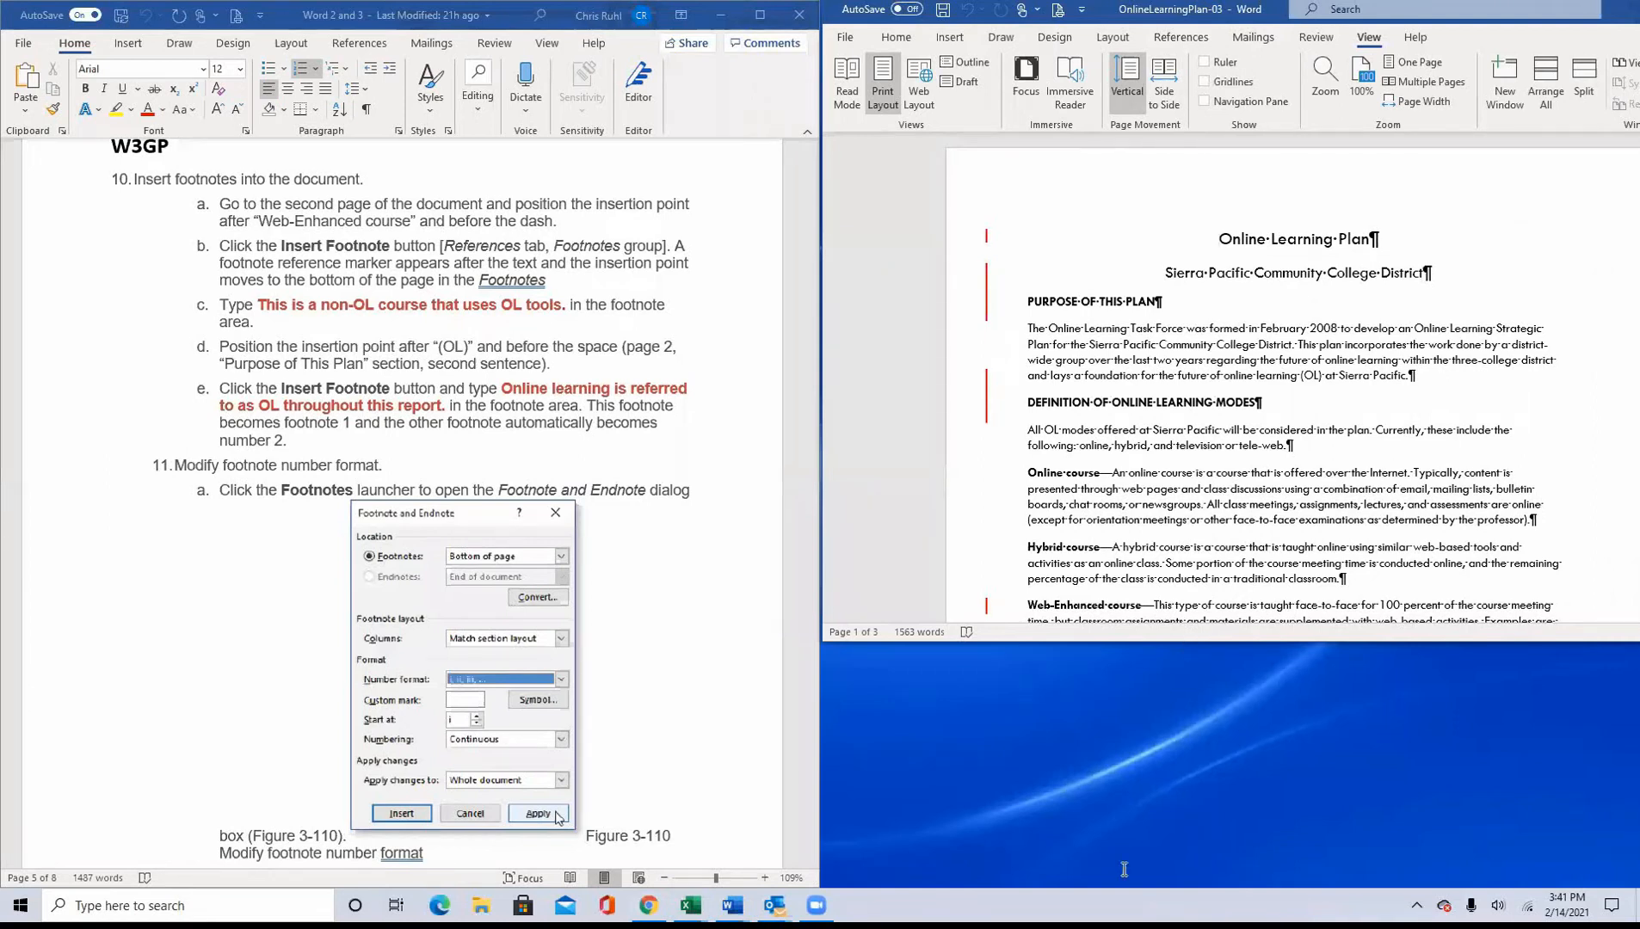
{"action": "double_click", "coordinate": [1187, 642]}
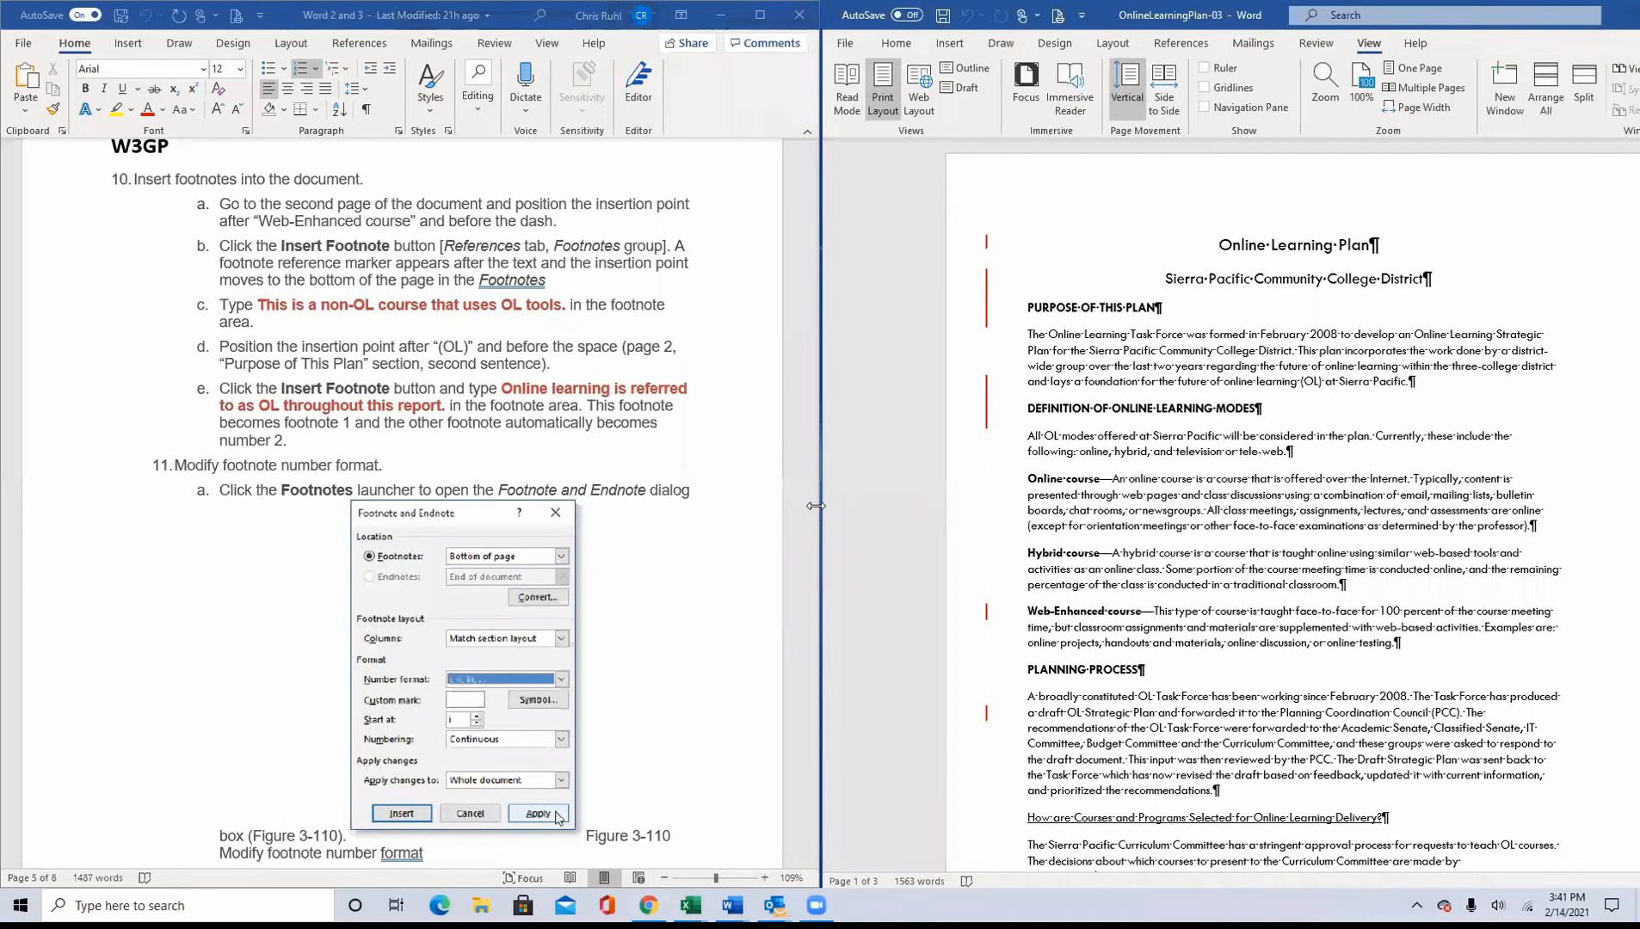
{"action": "left_click_drag", "start_coordinate": [815, 506], "coordinate": [622, 502]}
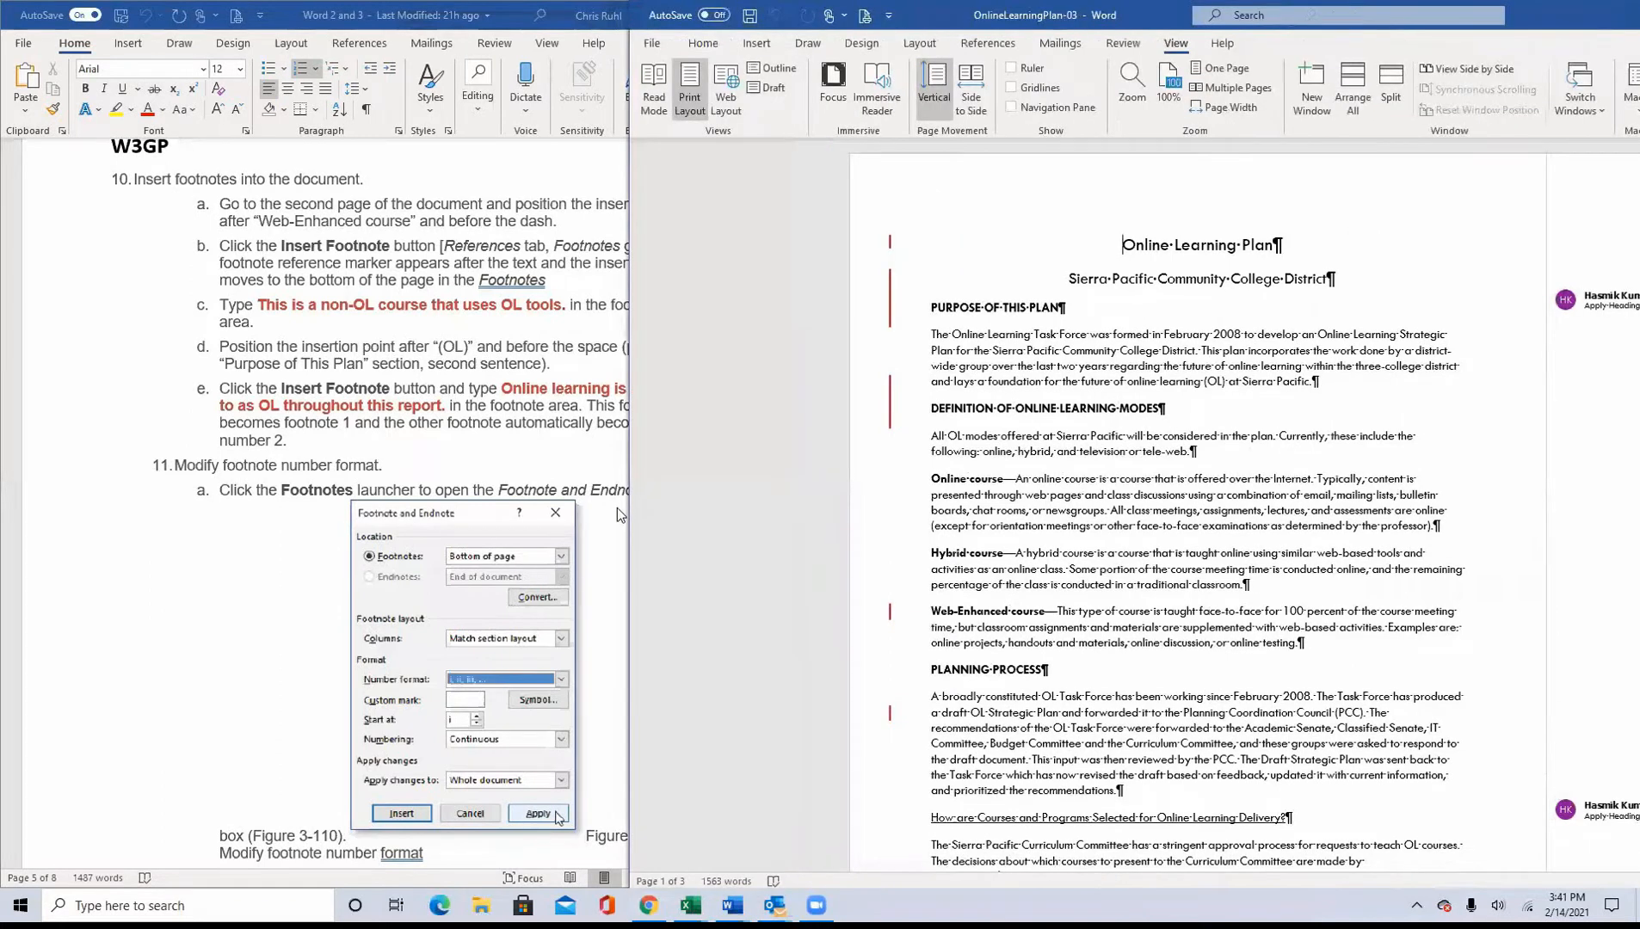
{"action": "left_click", "coordinate": [613, 513]}
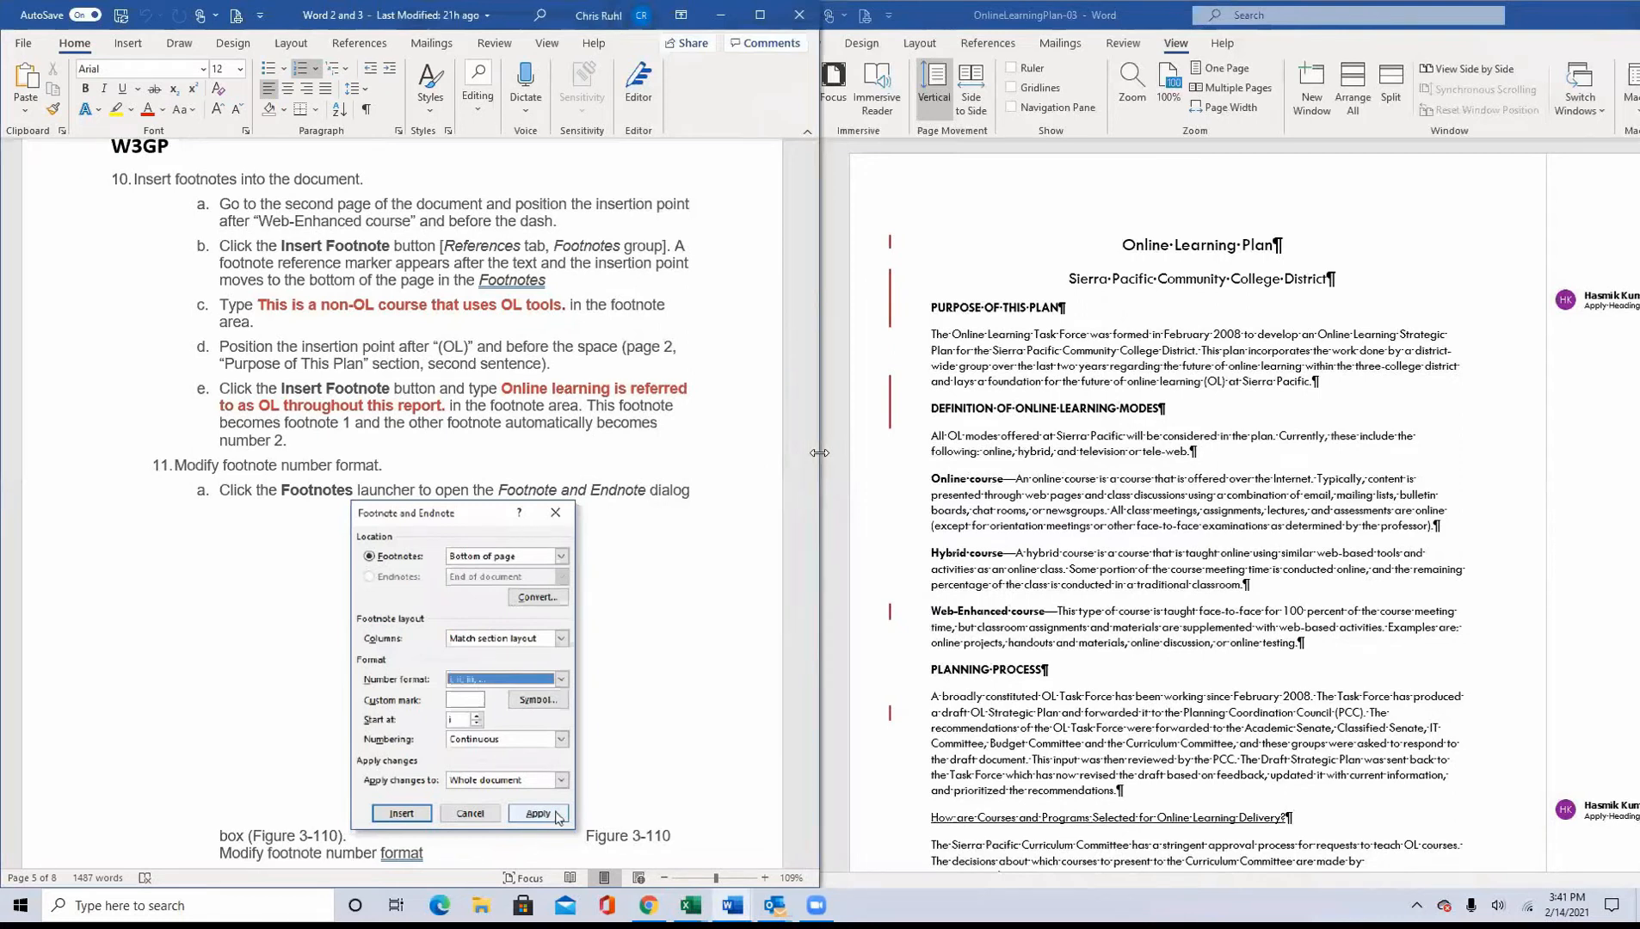
{"action": "left_click_drag", "start_coordinate": [819, 452], "coordinate": [572, 454]}
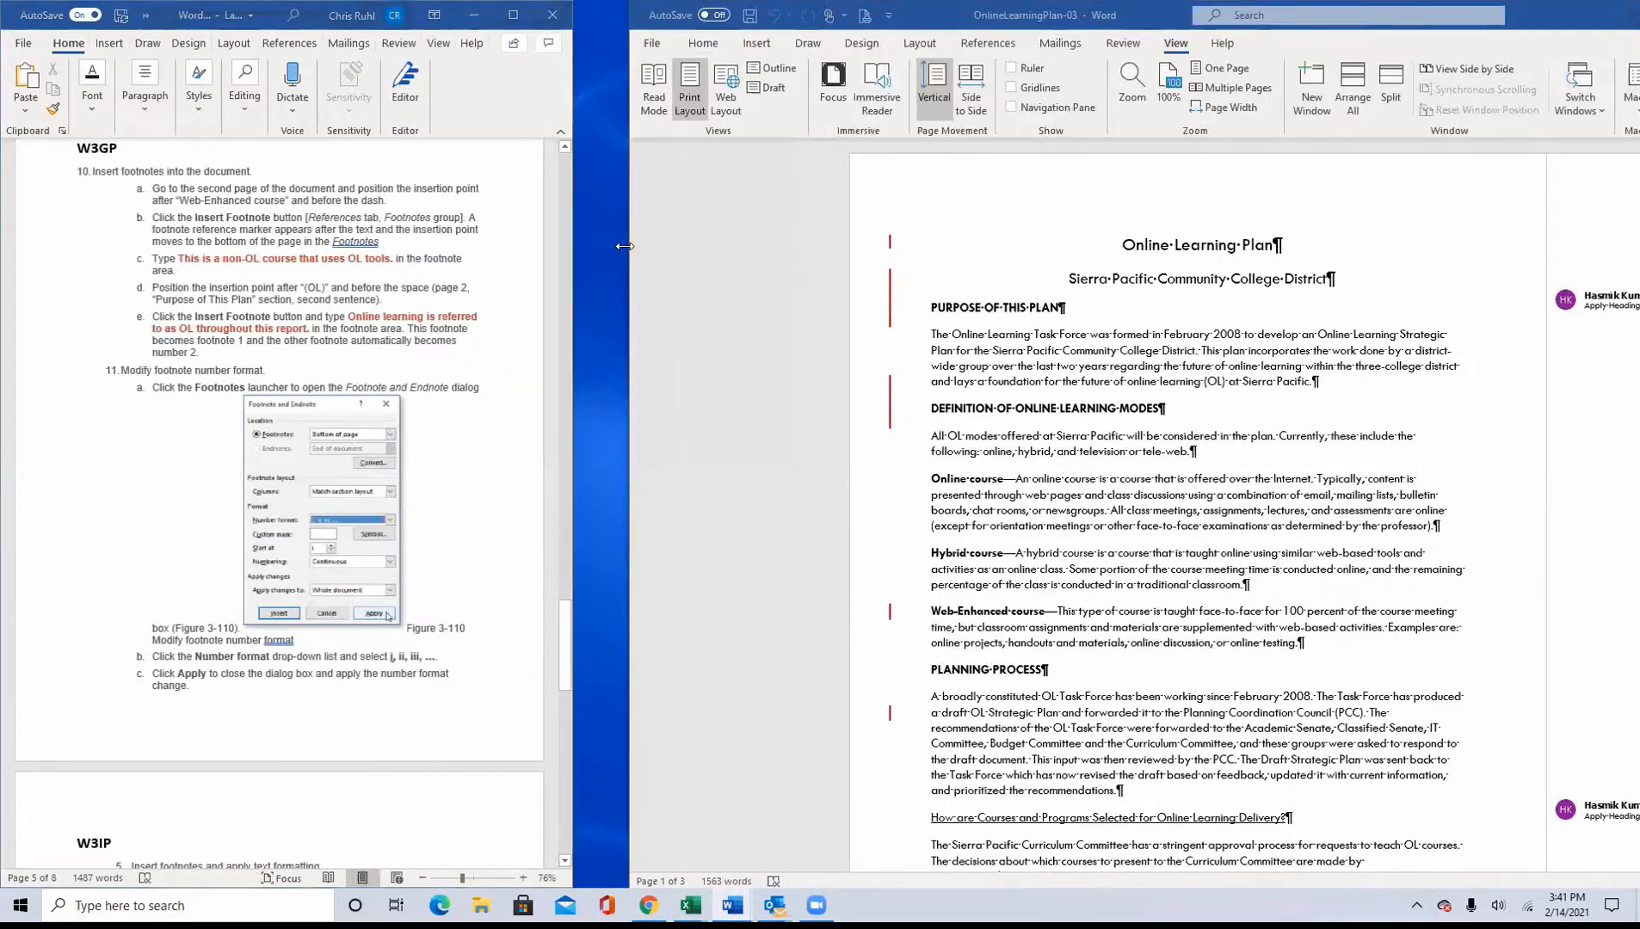
{"action": "left_click_drag", "start_coordinate": [624, 246], "coordinate": [567, 269]}
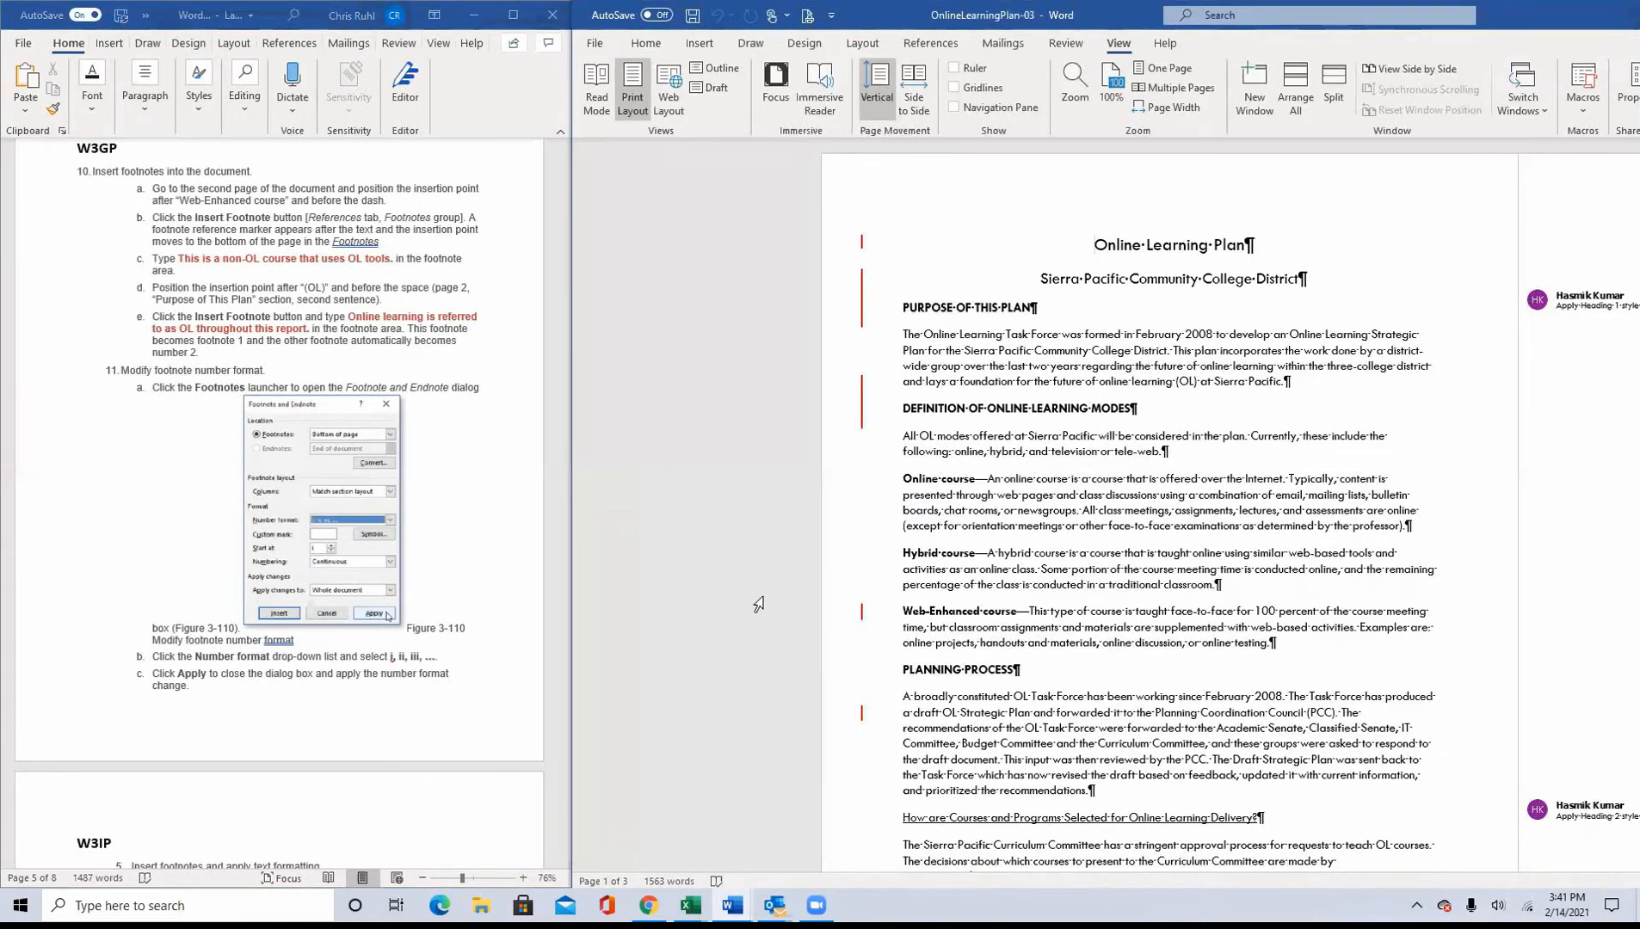
{"action": "left_click", "coordinate": [646, 43]}
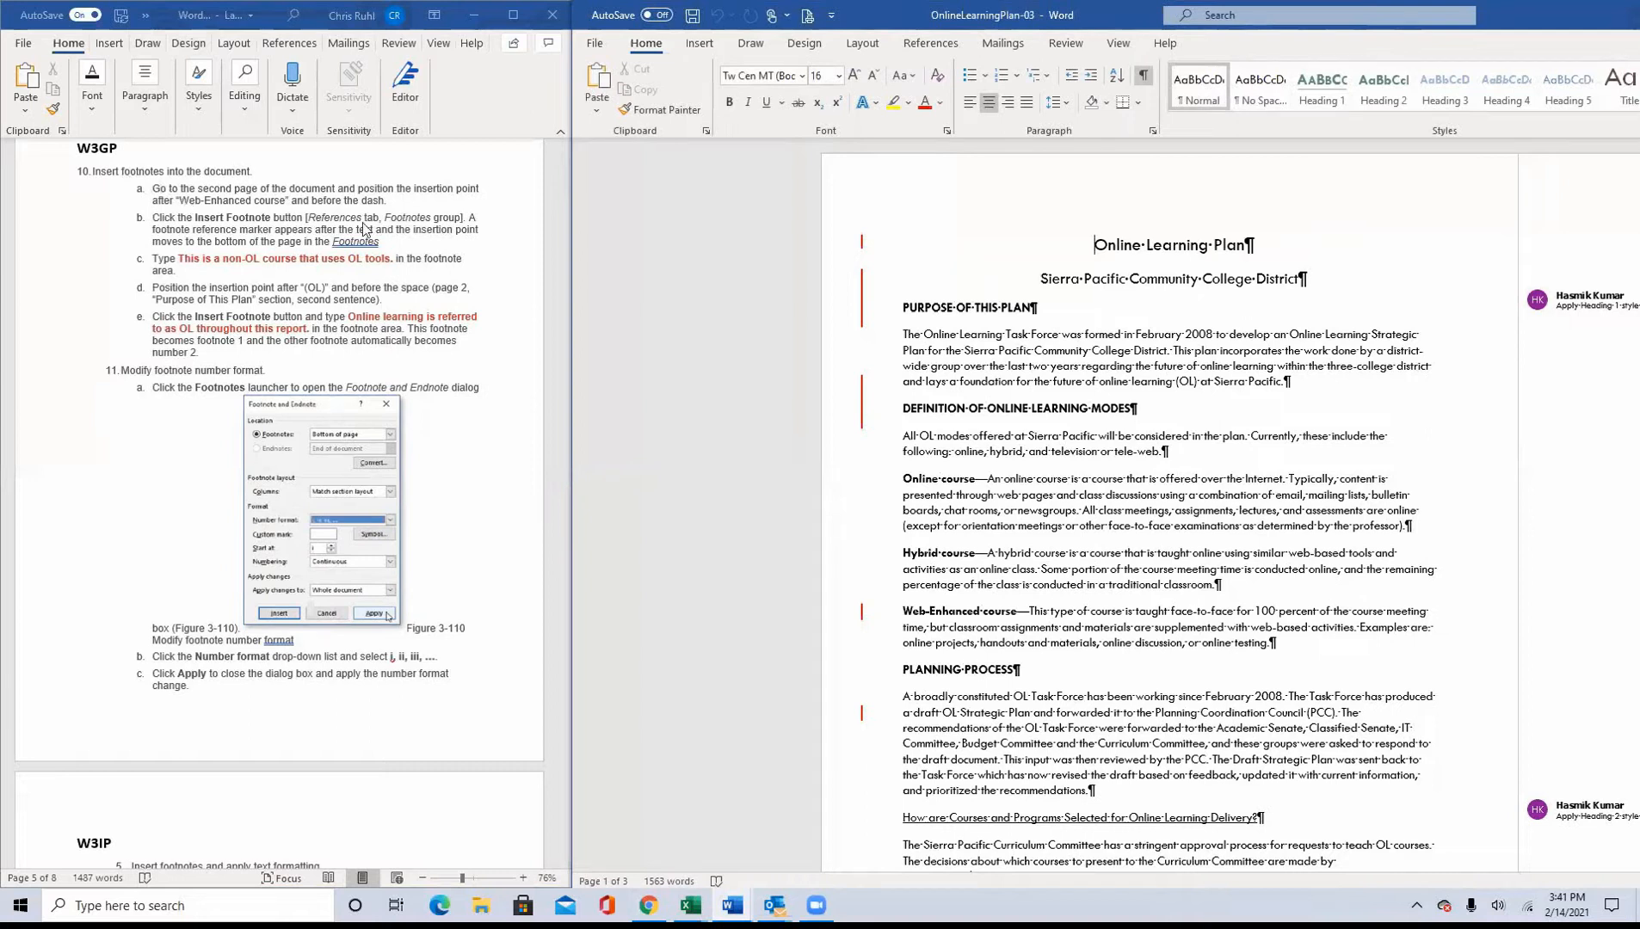
Step: Insert a footnote after "Web-Enhanced course" and before the dash in the Definition of Online Learning Modes section
{"action": "scroll", "coordinate": [1075, 609], "scroll_direction": "down", "scroll_amount": 7}
{"action": "scroll", "coordinate": [1074, 609], "scroll_direction": "down", "scroll_amount": 5}
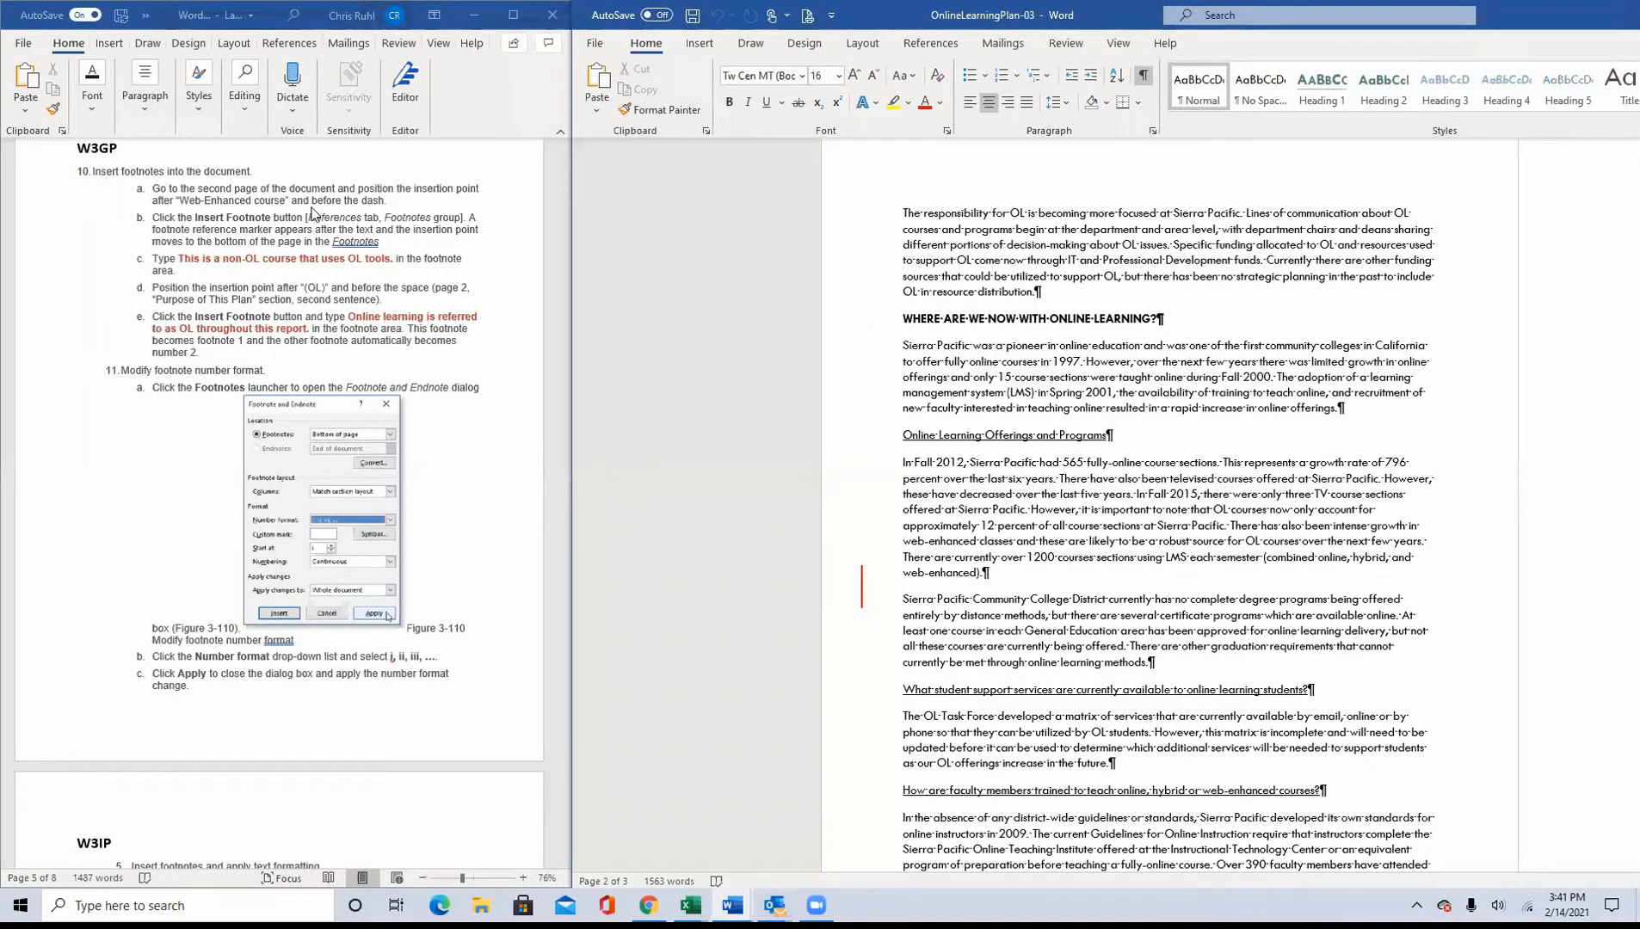
{"action": "scroll", "coordinate": [1160, 651], "scroll_direction": "down", "scroll_amount": 5}
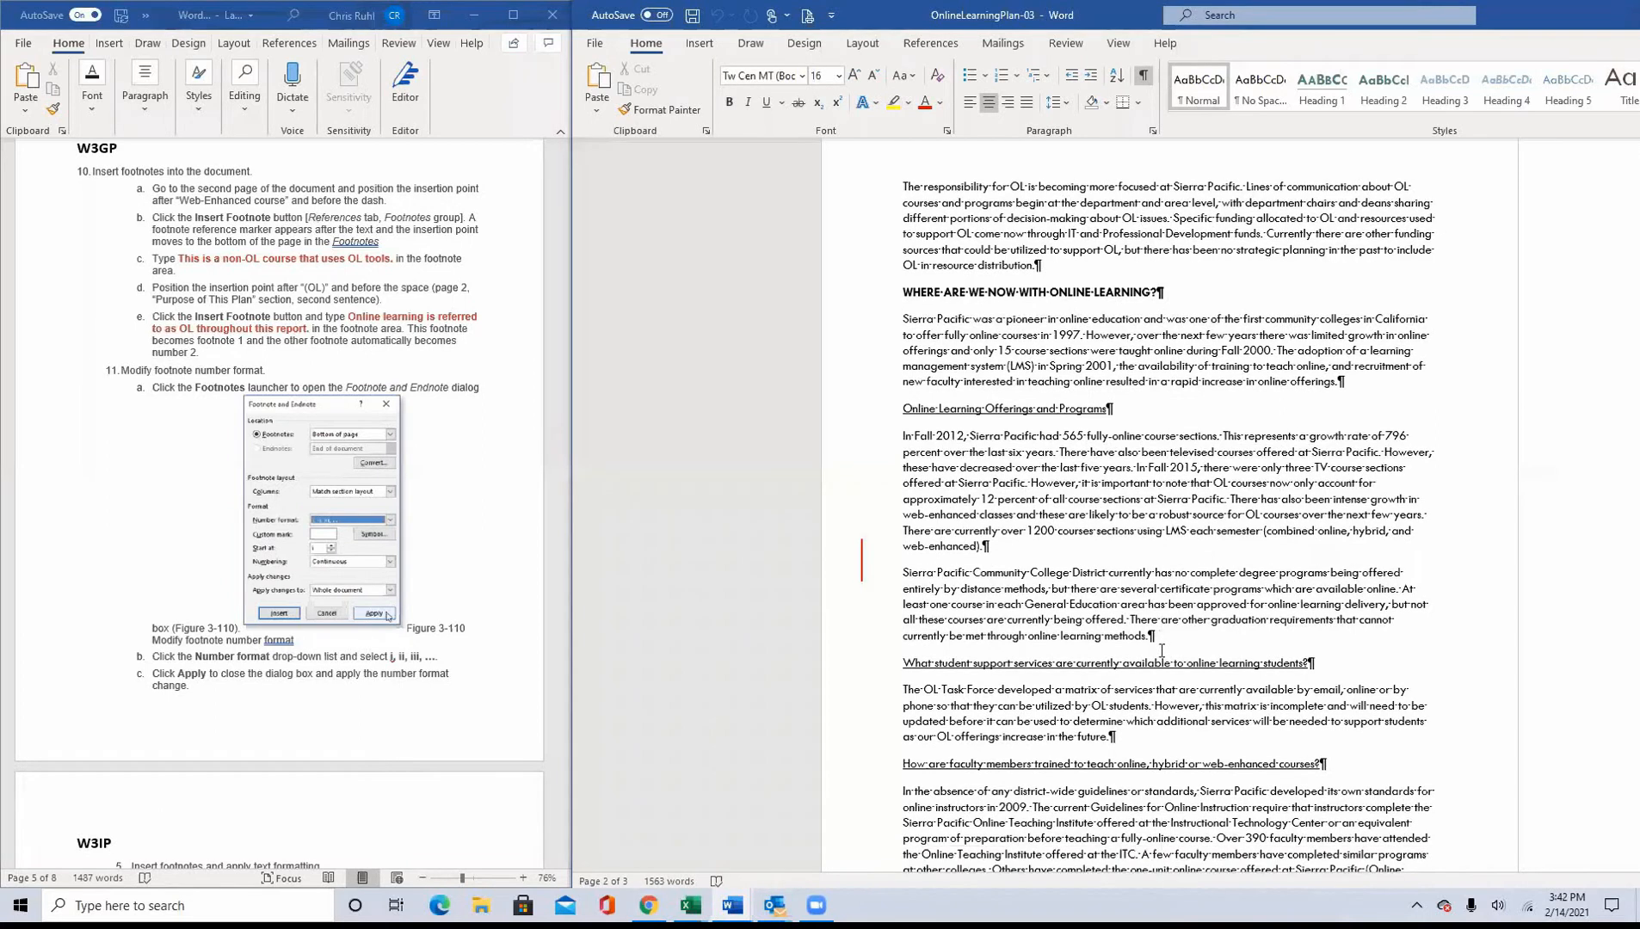
{"action": "scroll", "coordinate": [1153, 660], "scroll_direction": "up", "scroll_amount": 5}
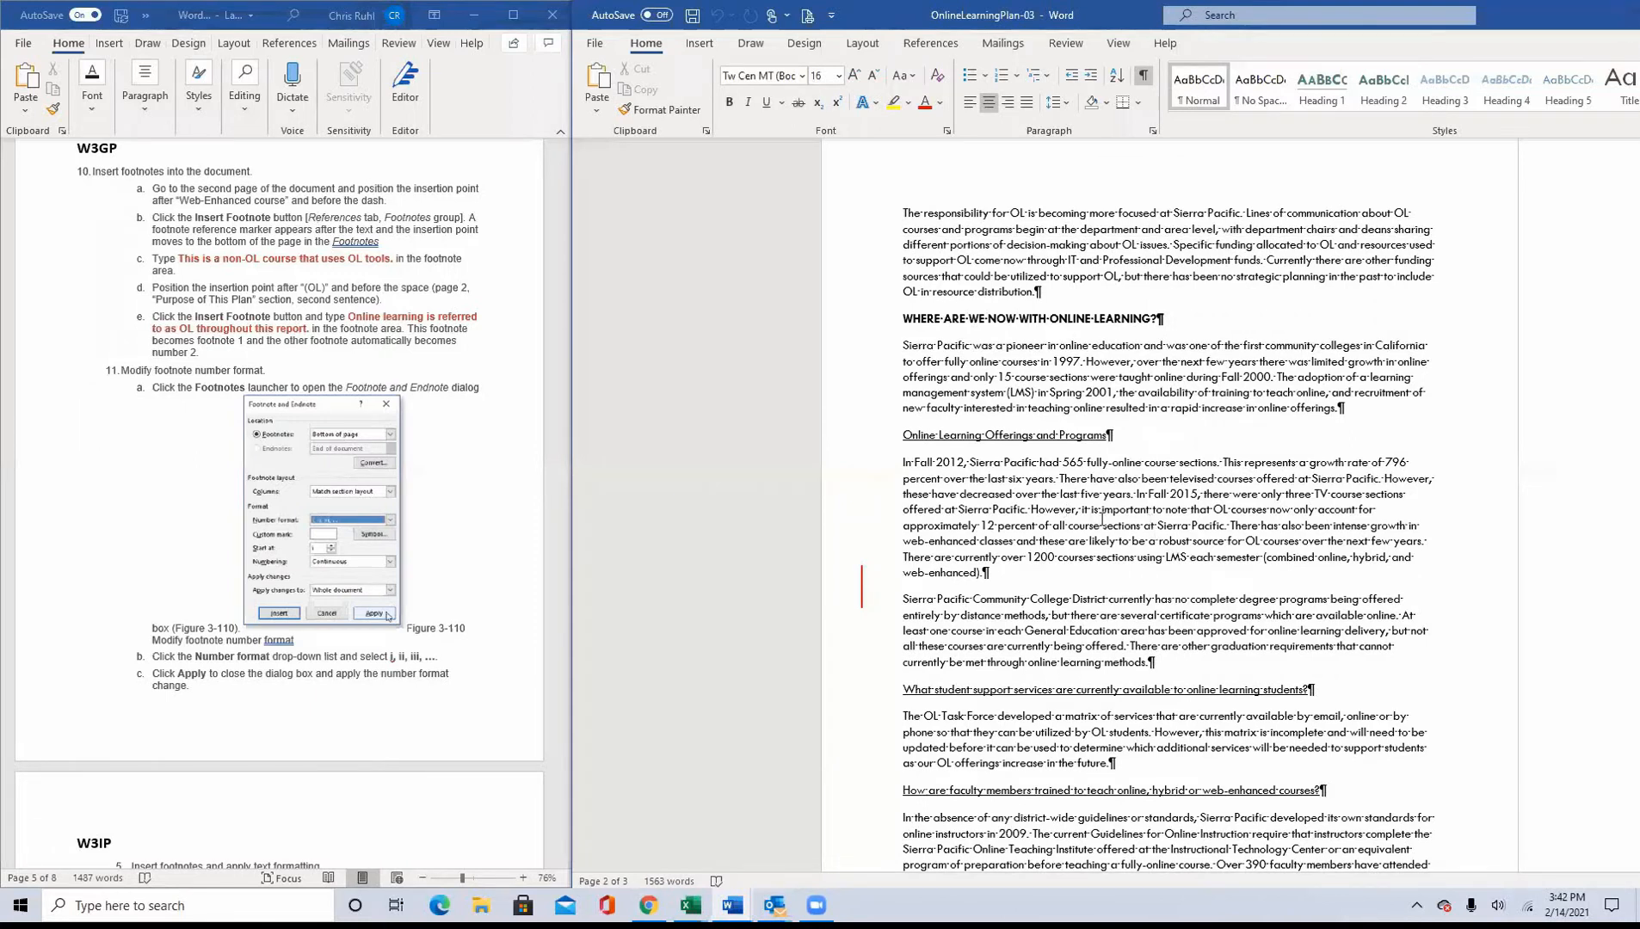
{"action": "scroll", "coordinate": [1102, 519], "scroll_direction": "up", "scroll_amount": 10}
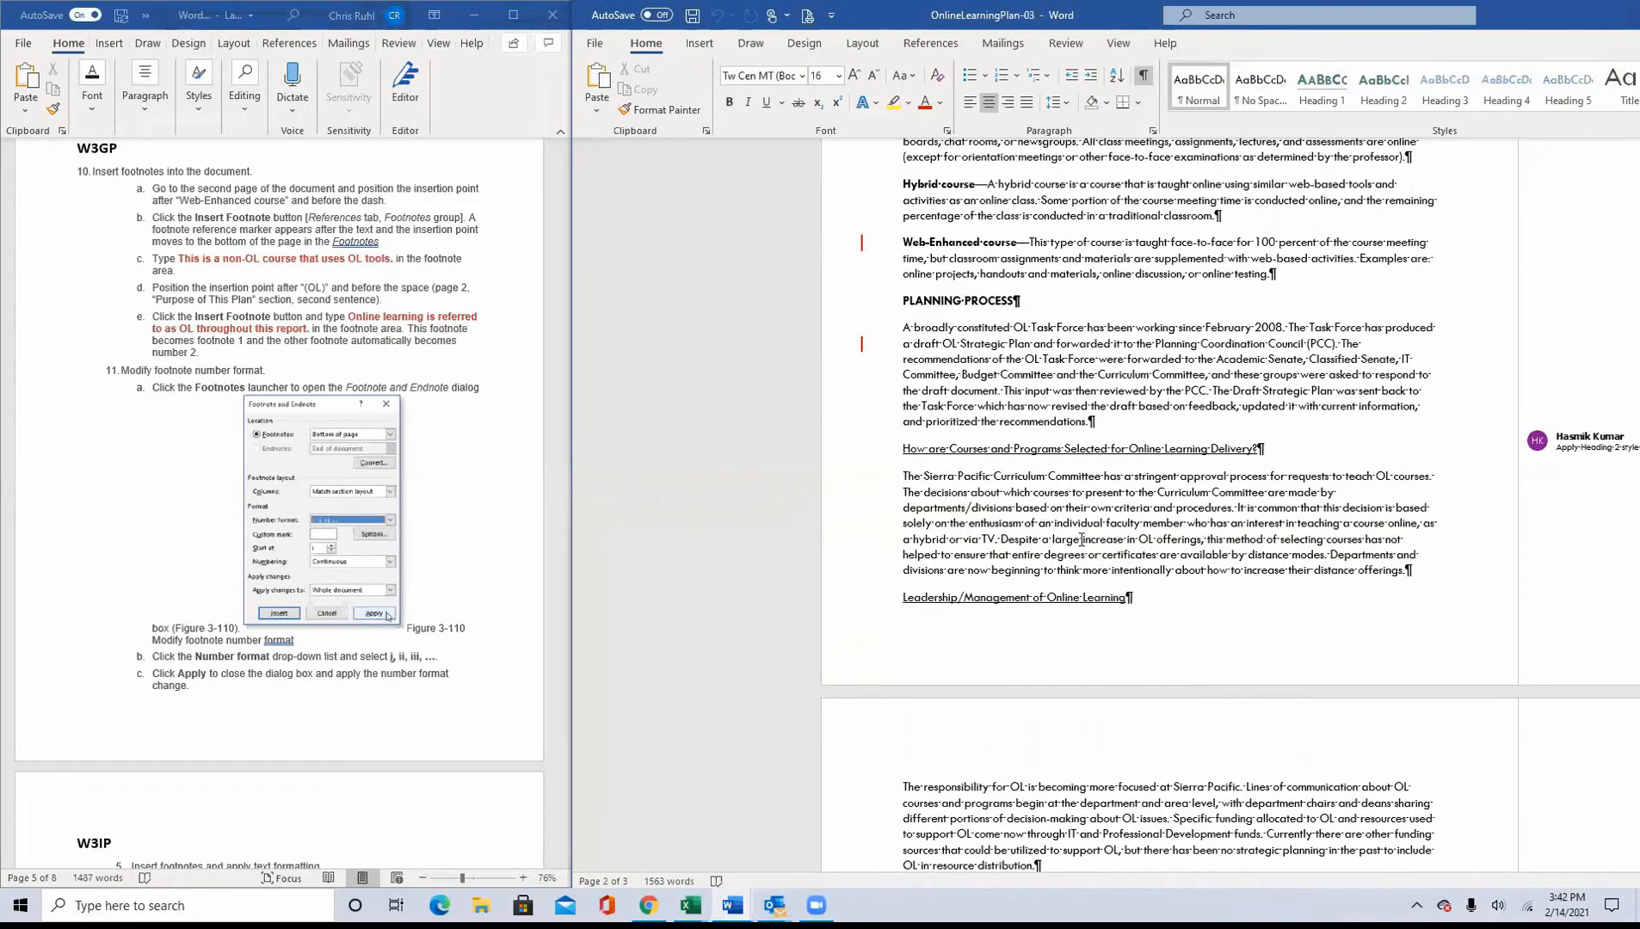
{"action": "scroll", "coordinate": [1081, 539], "scroll_direction": "up", "scroll_amount": 3}
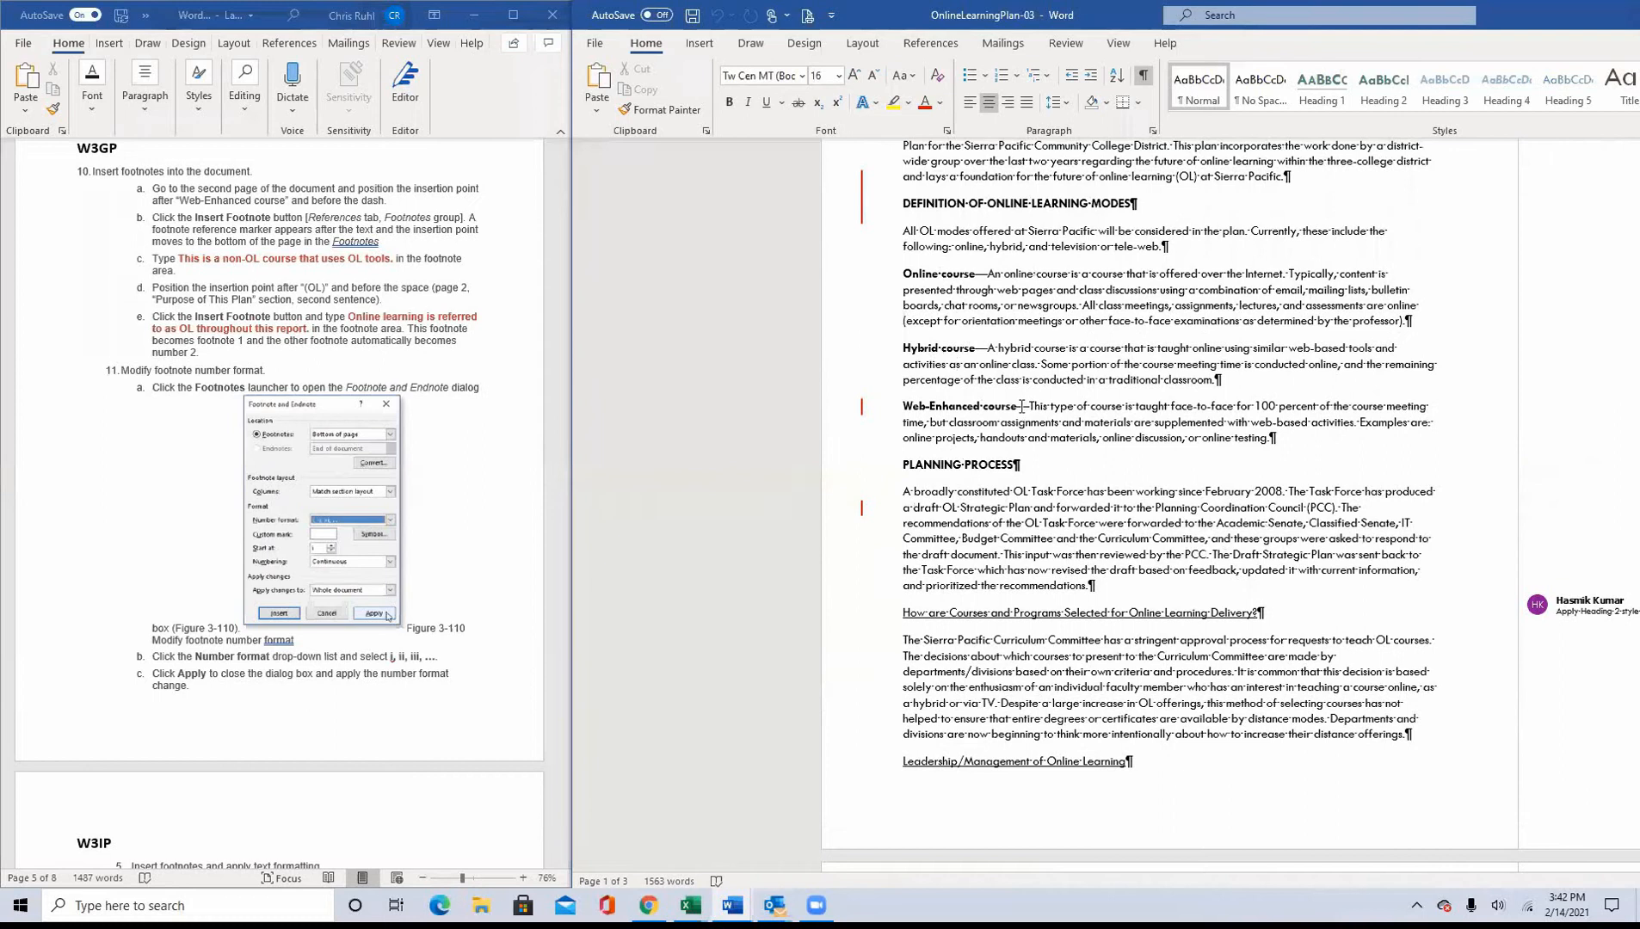
{"action": "left_click", "coordinate": [1019, 406]}
{"action": "scroll", "coordinate": [884, 534], "scroll_direction": "up", "scroll_amount": 4}
{"action": "scroll", "coordinate": [884, 535], "scroll_direction": "down", "scroll_amount": 4}
{"action": "left_click", "coordinate": [908, 43]}
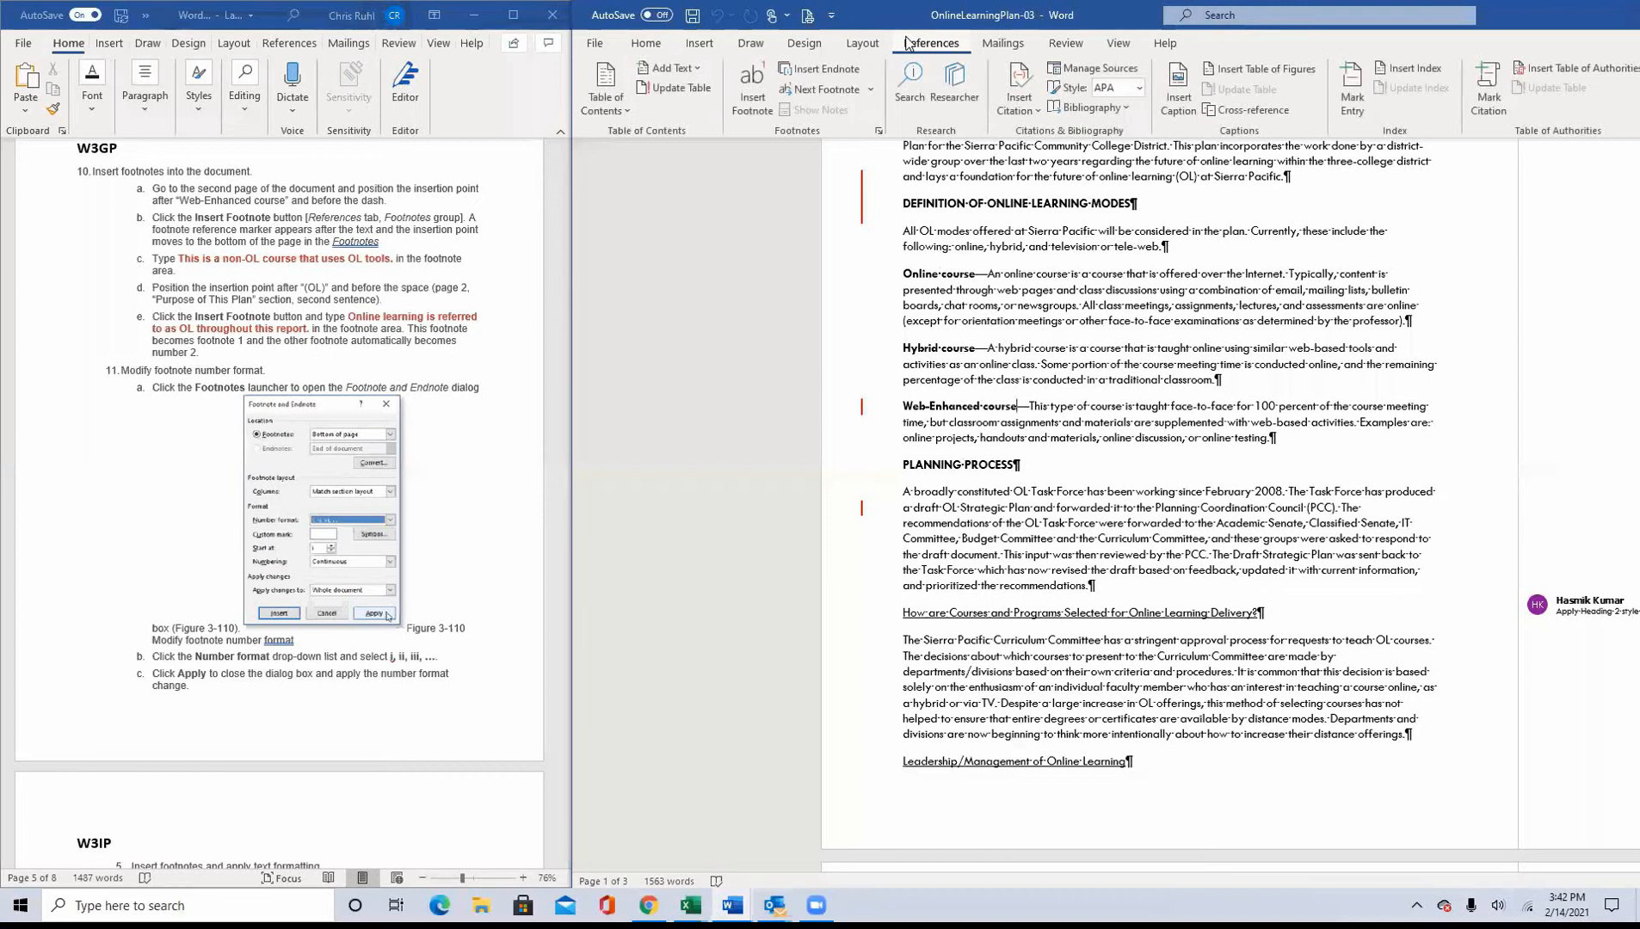
{"action": "left_click", "coordinate": [751, 102]}
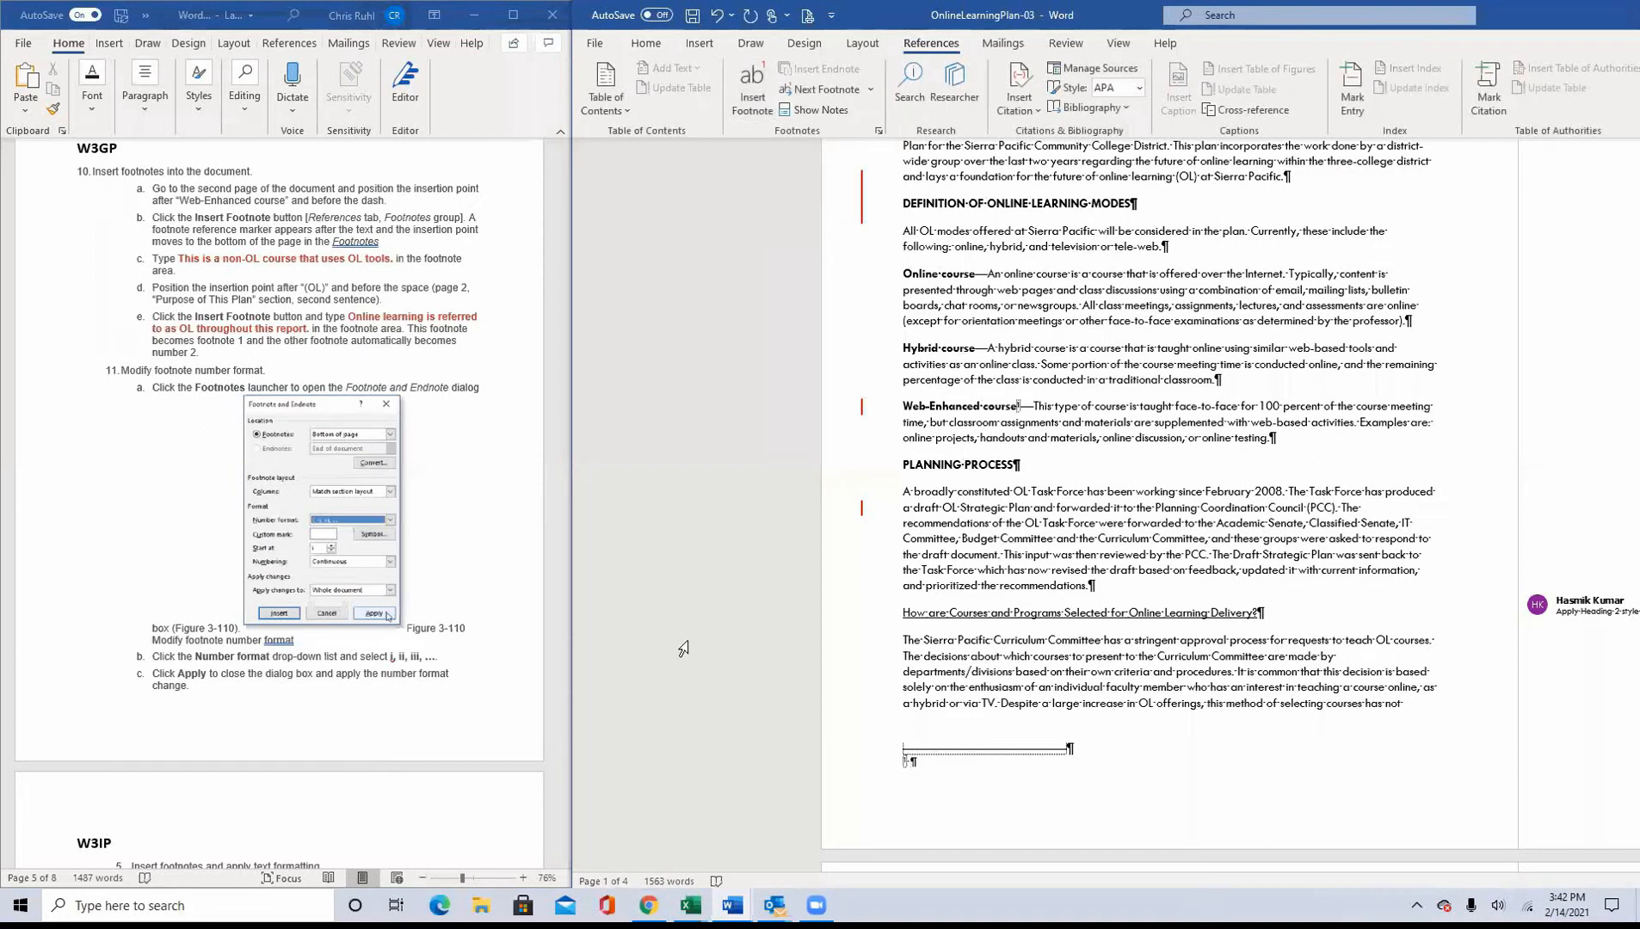
Step: Enter the footnote text "This is a non-OL course that uses OL tools"
{"action": "type", "text": "This is a non-OL course that uses OL tools."}
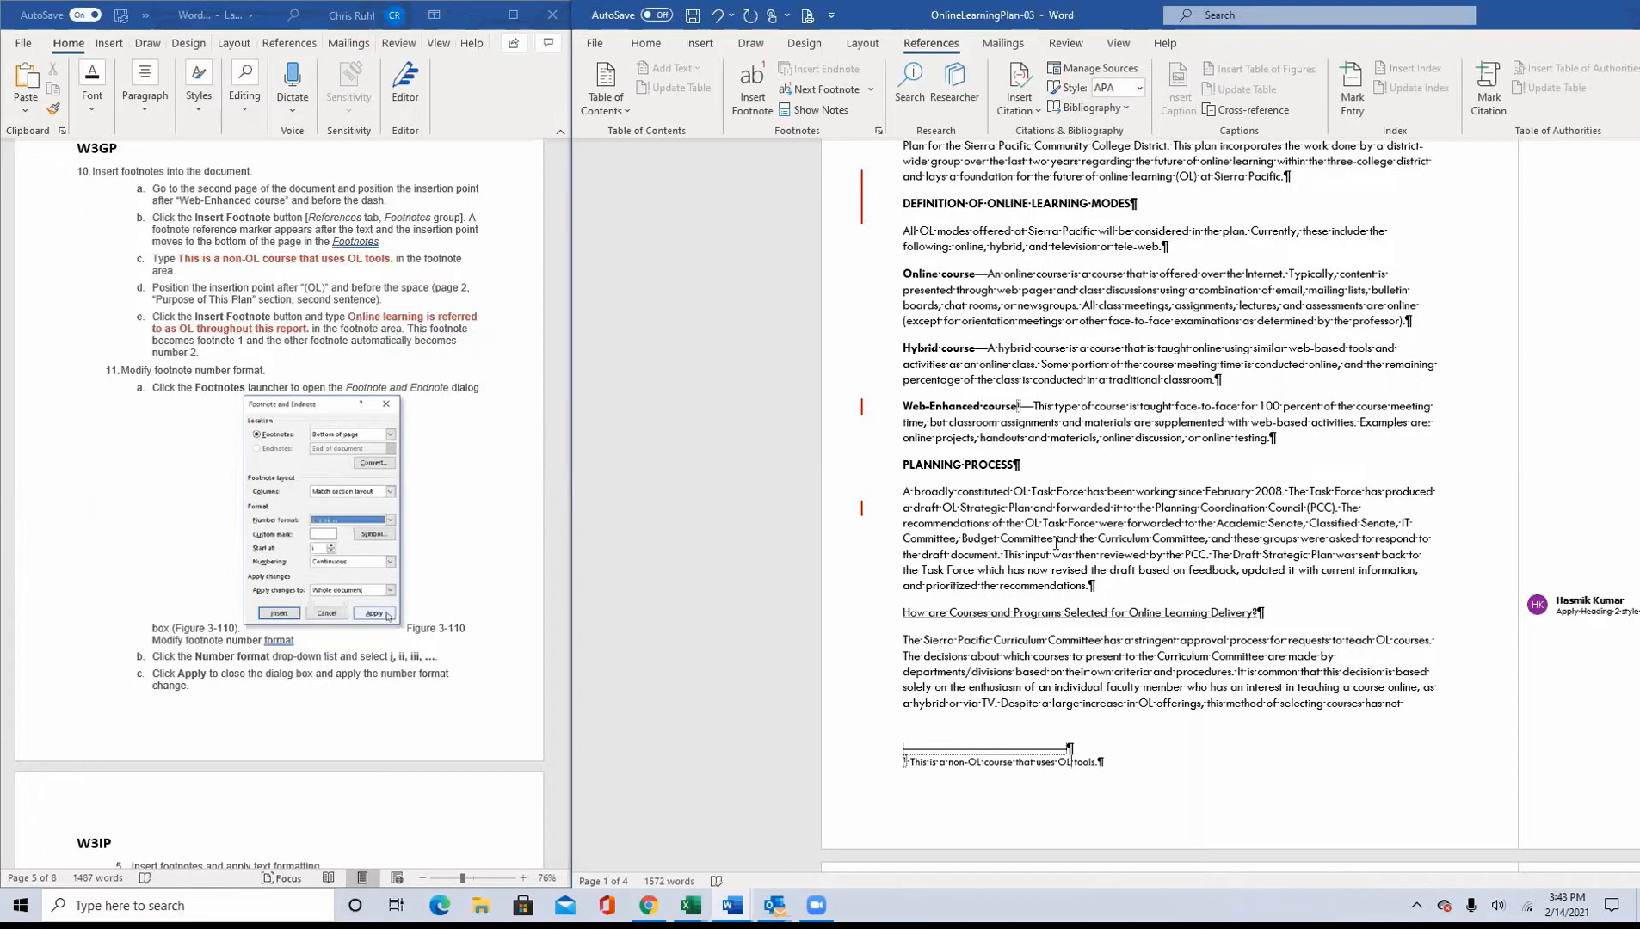
Step: Insert a footnote after "(OL)" and before the space in the second sentence of the Purpose of This Plan section
{"action": "scroll", "coordinate": [1055, 544], "scroll_direction": "up", "scroll_amount": 3}
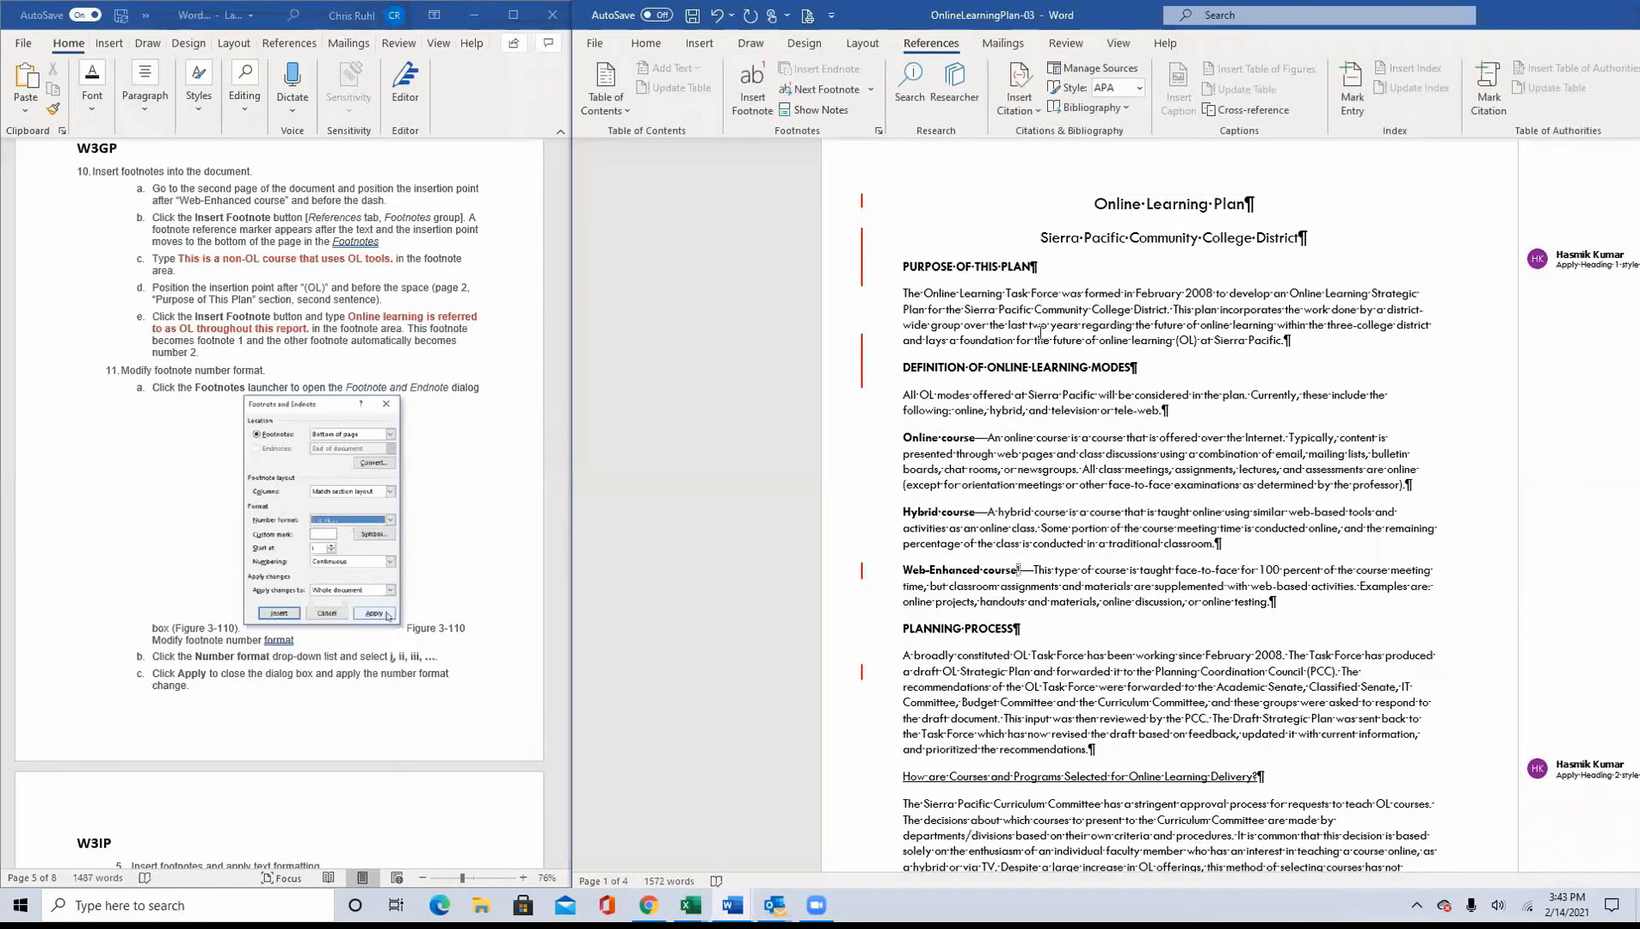
{"action": "left_click", "coordinate": [1197, 340]}
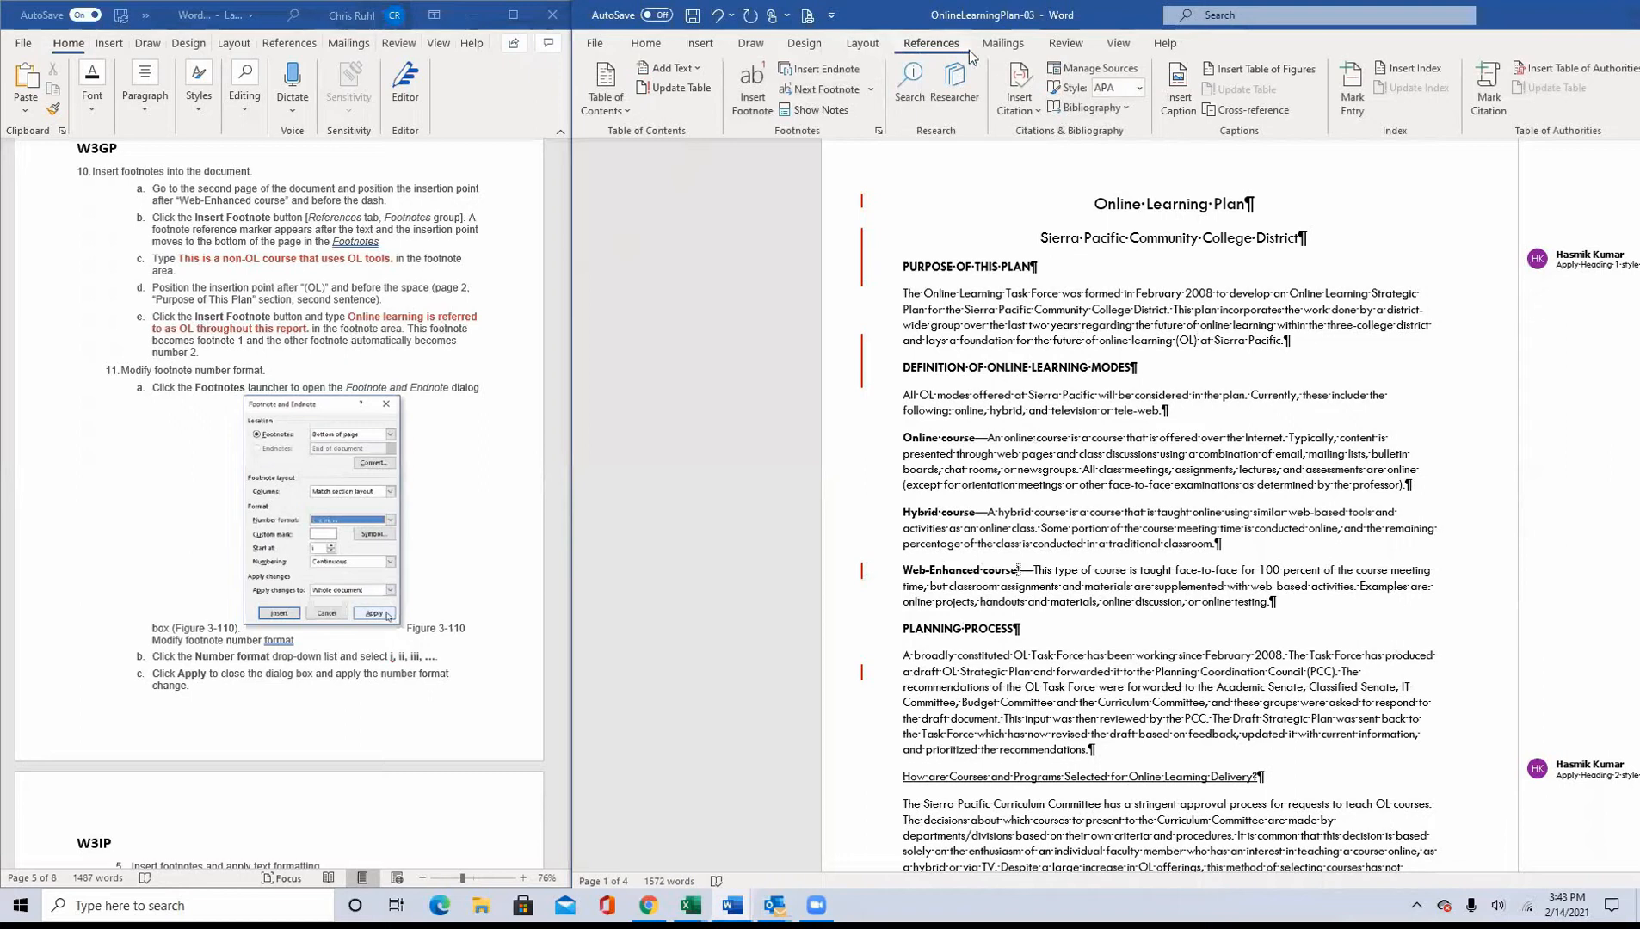
{"action": "left_click", "coordinate": [750, 108]}
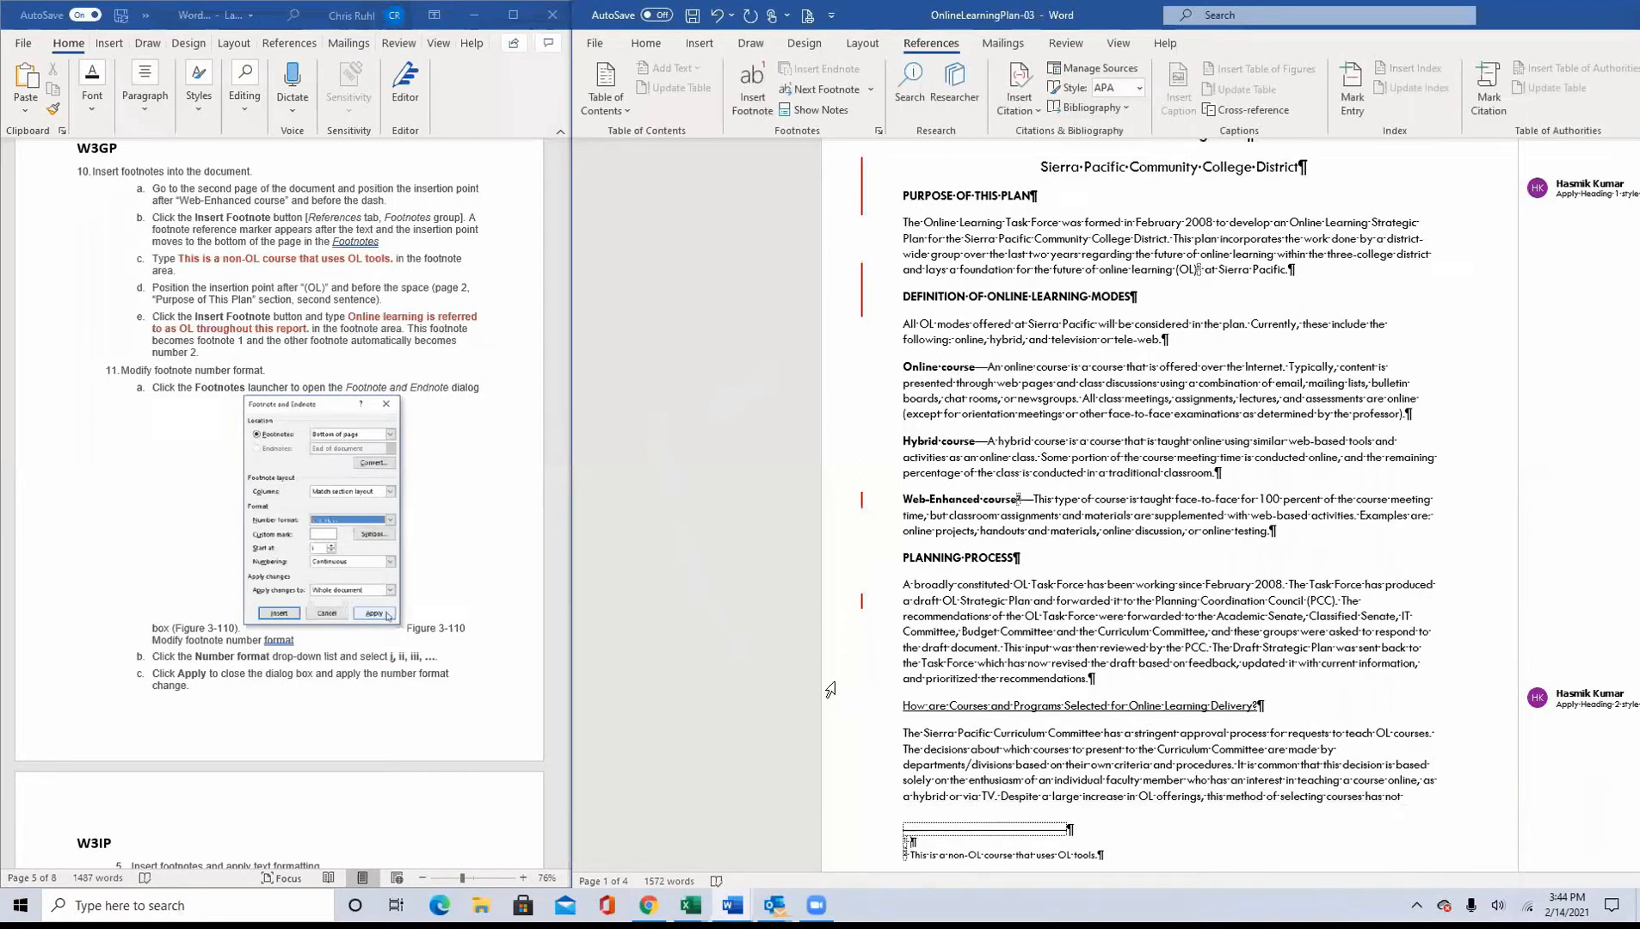
Step: Enter the footnote text "Online learning is referred to as OL throughout this report."
{"action": "type", "text": "Online learning is referred to a"}
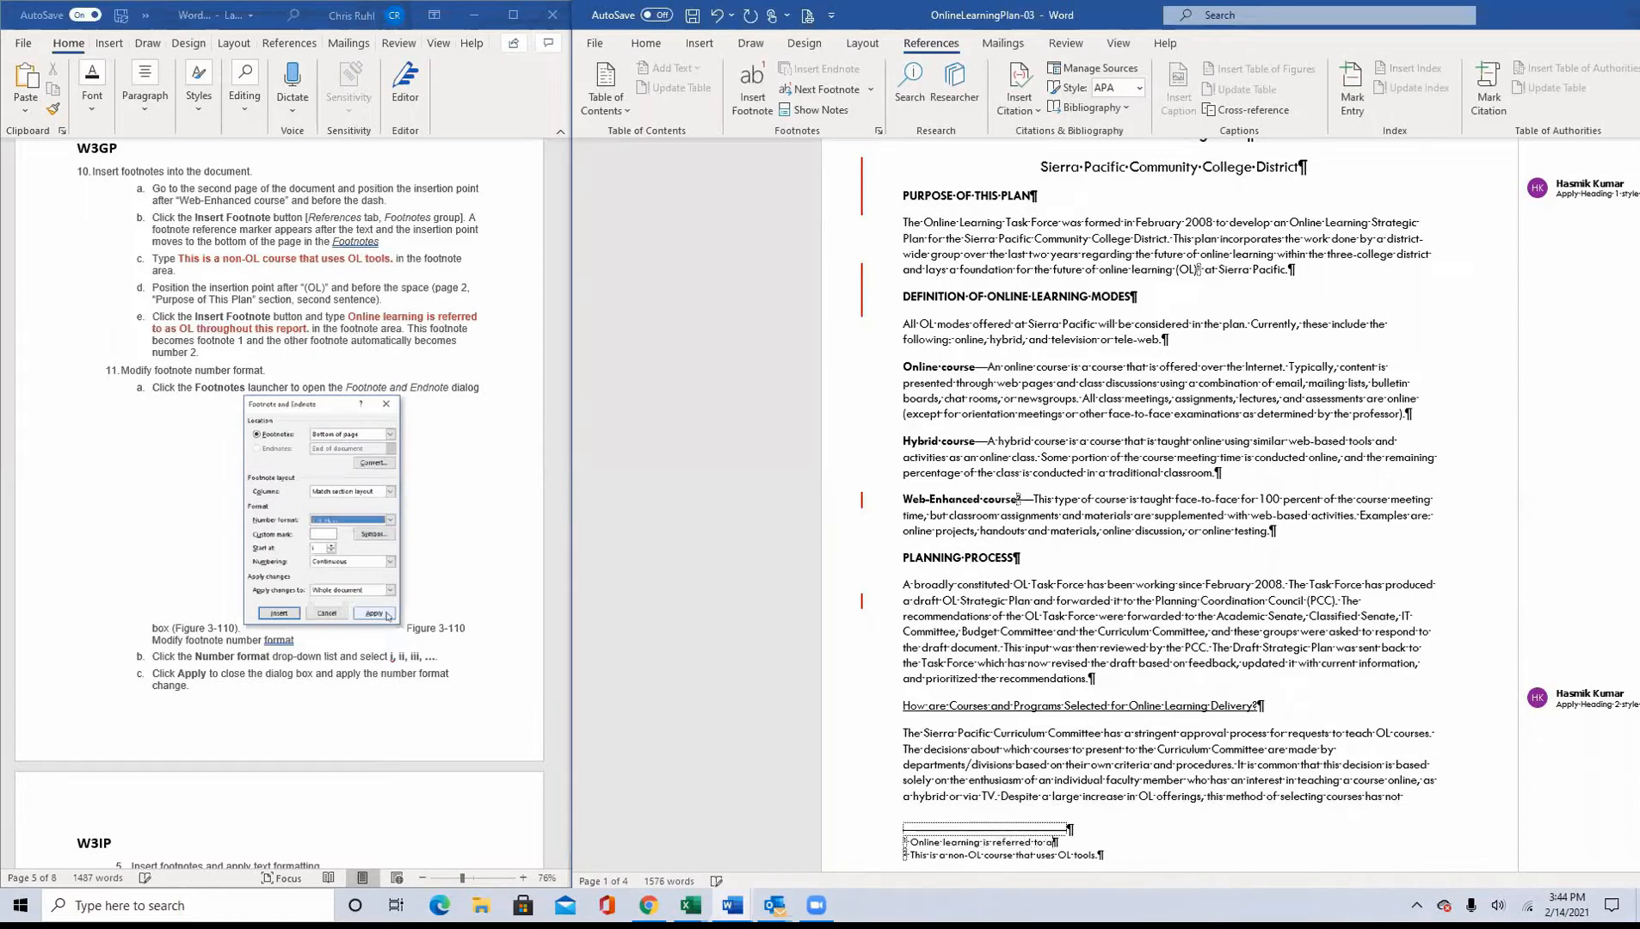
{"action": "type", "text": "s OL throughout this report."}
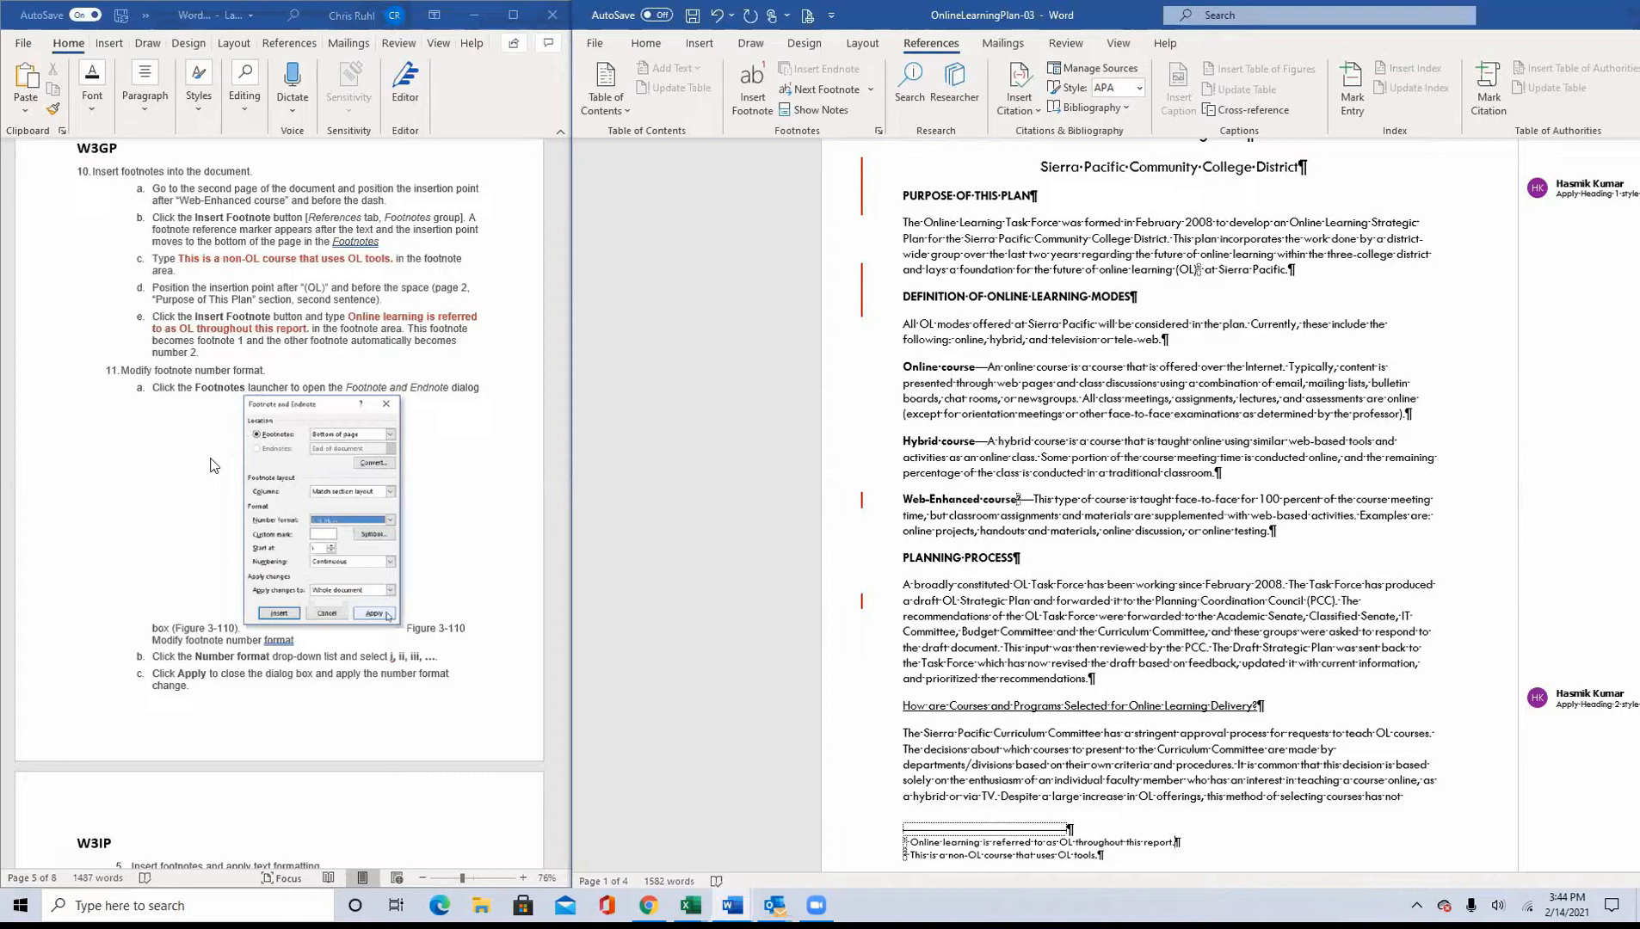
Step: Change the footnote number format to i, ii, iii, … and apply it to the whole document
{"action": "left_click", "coordinate": [878, 132]}
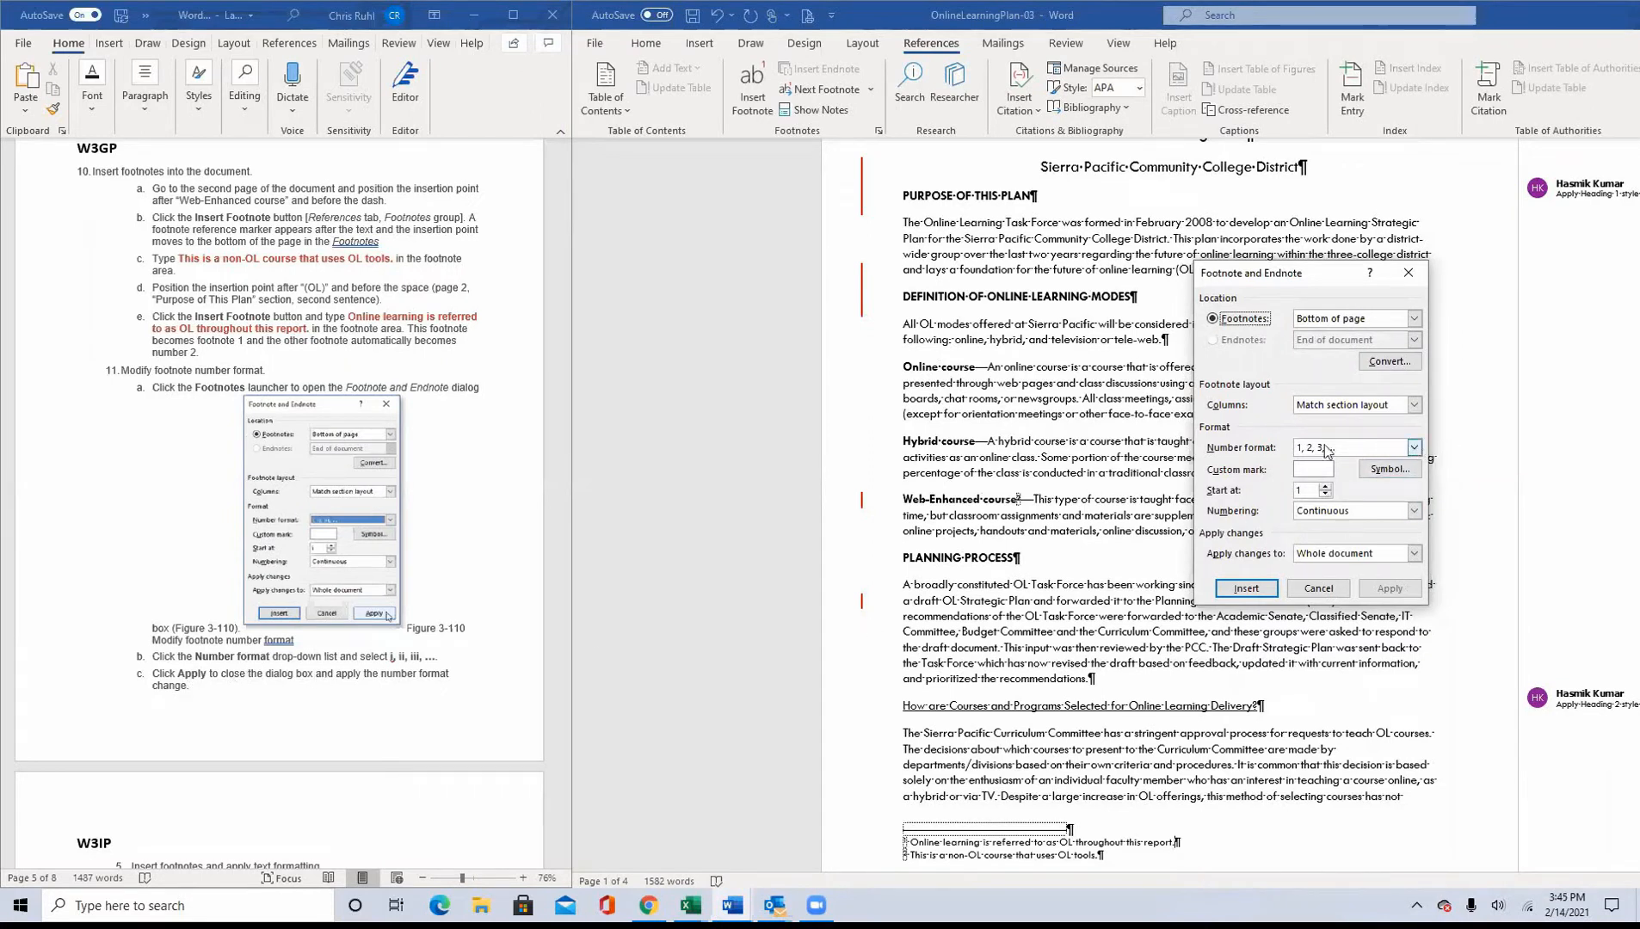
{"action": "left_click", "coordinate": [1415, 448]}
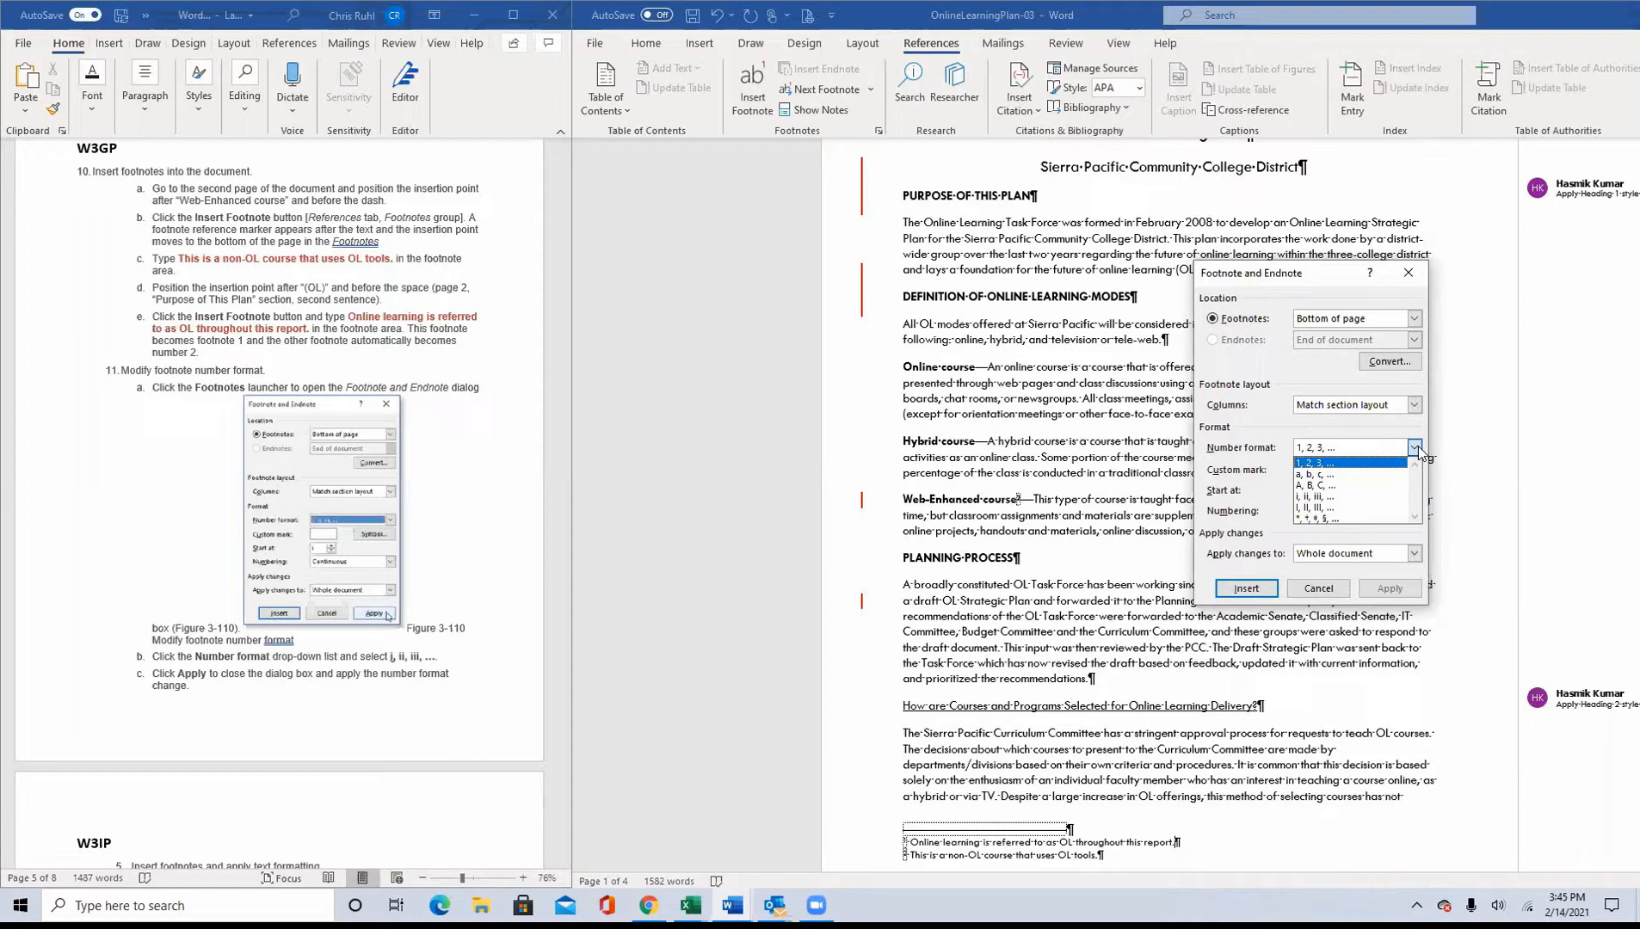
{"action": "left_click", "coordinate": [1391, 497]}
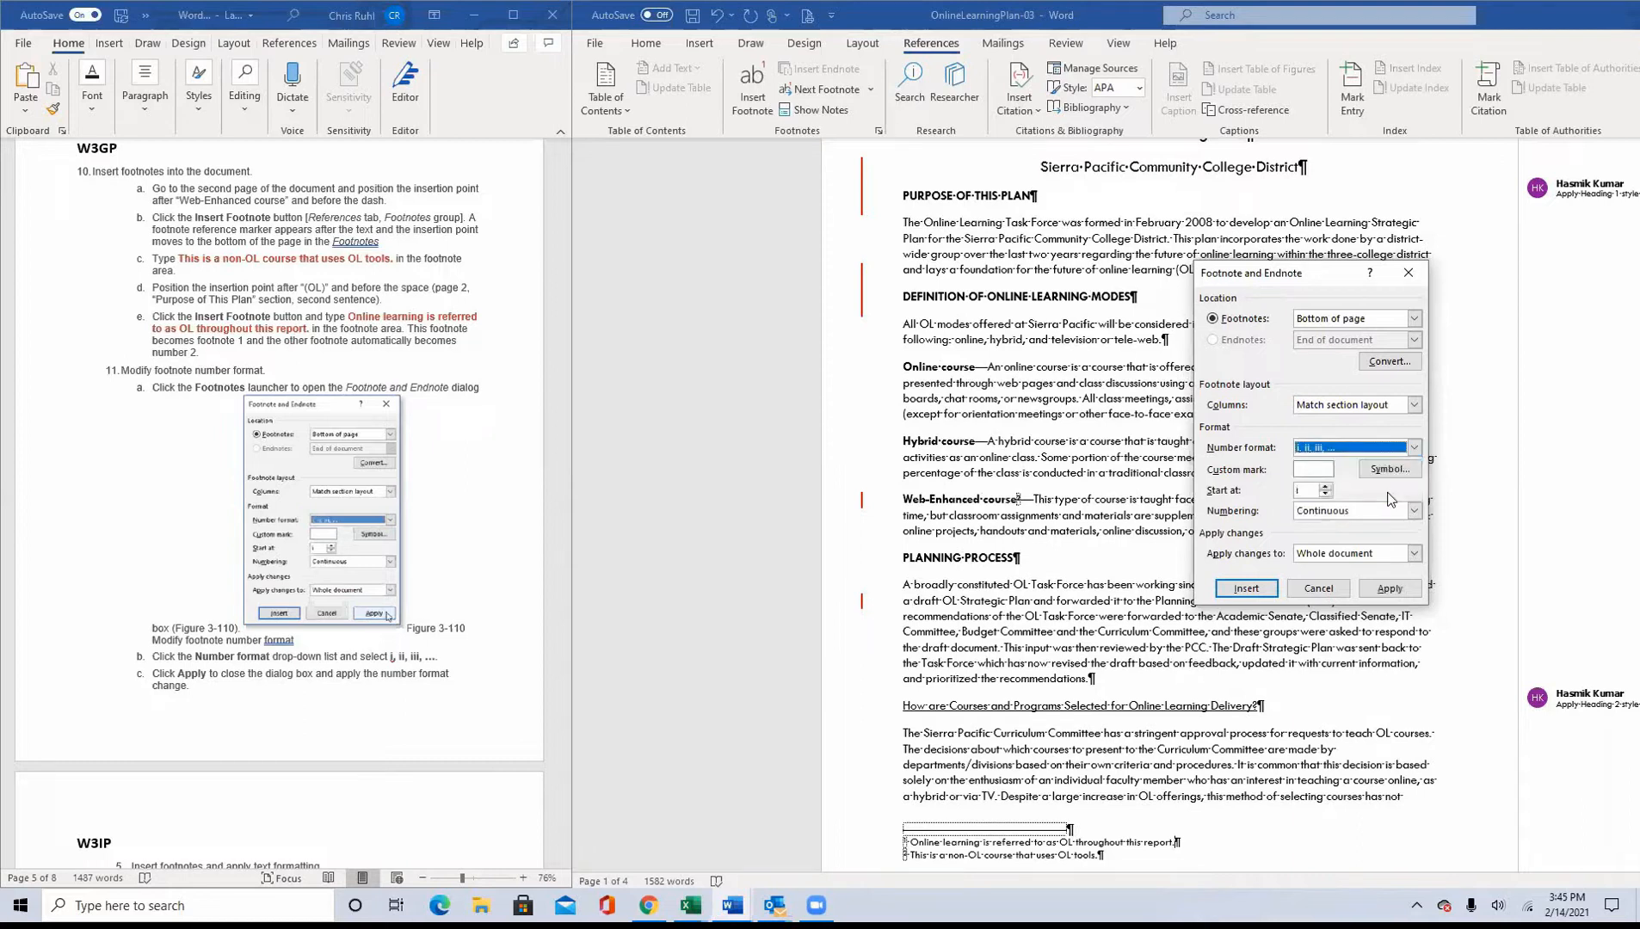
{"action": "left_click", "coordinate": [1389, 589]}
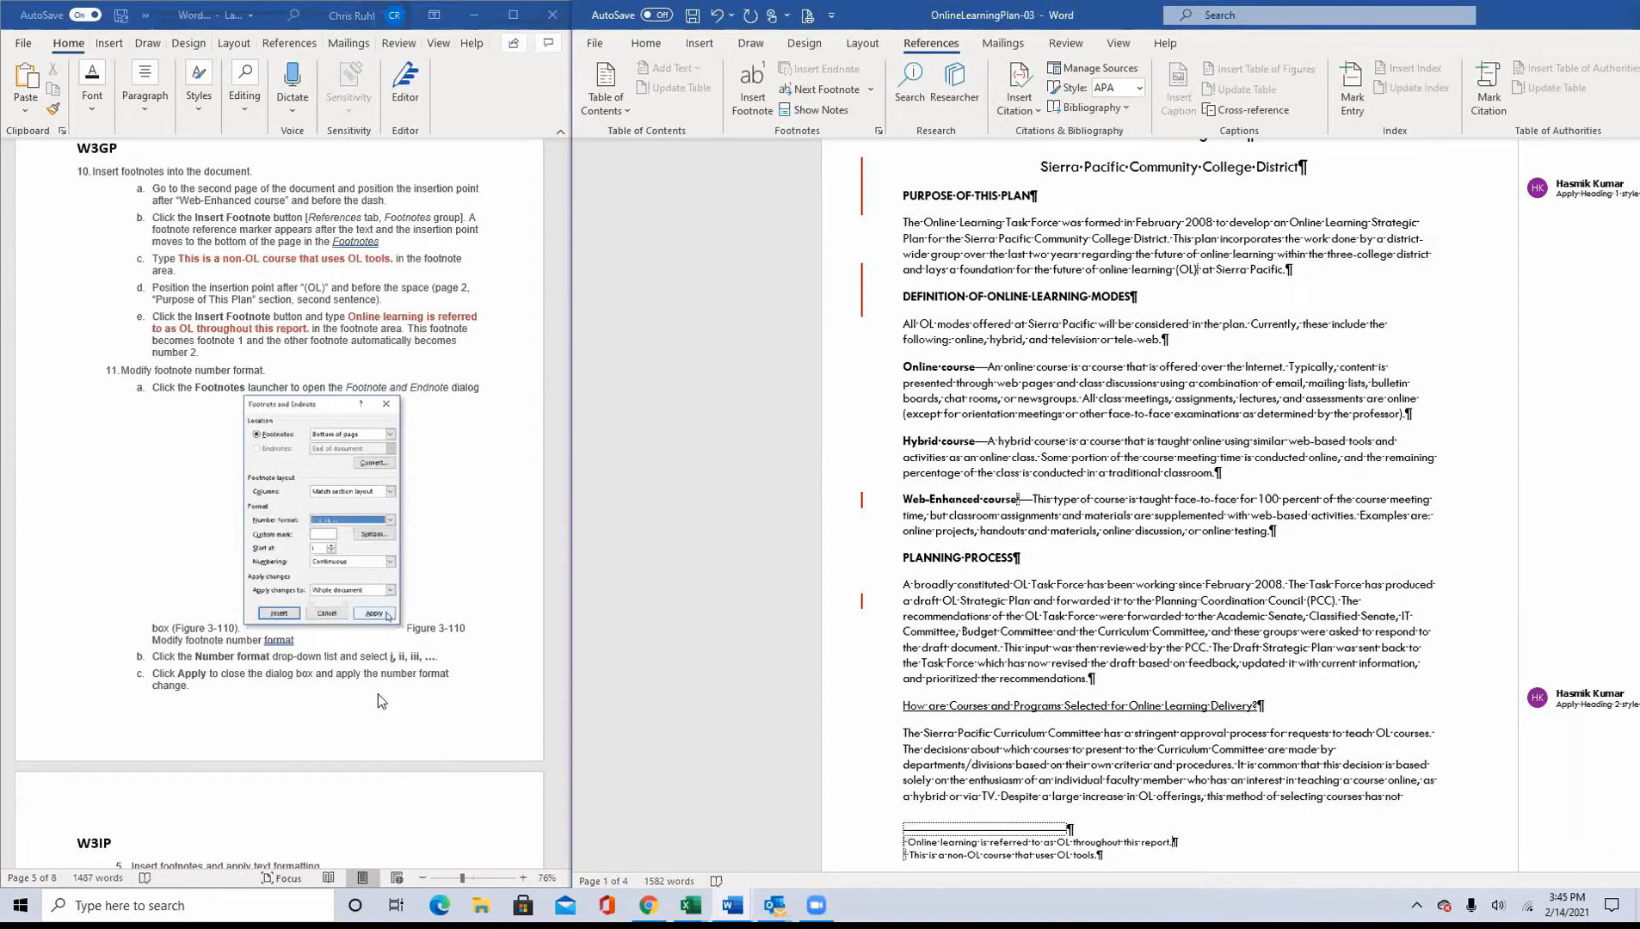
Step: Go to the W3IP section of the instructions and close OnlineLearningPlan-03 without saving its changes
{"action": "scroll", "coordinate": [378, 693], "scroll_direction": "down", "scroll_amount": 6}
{"action": "scroll", "coordinate": [374, 691], "scroll_direction": "up", "scroll_amount": 8}
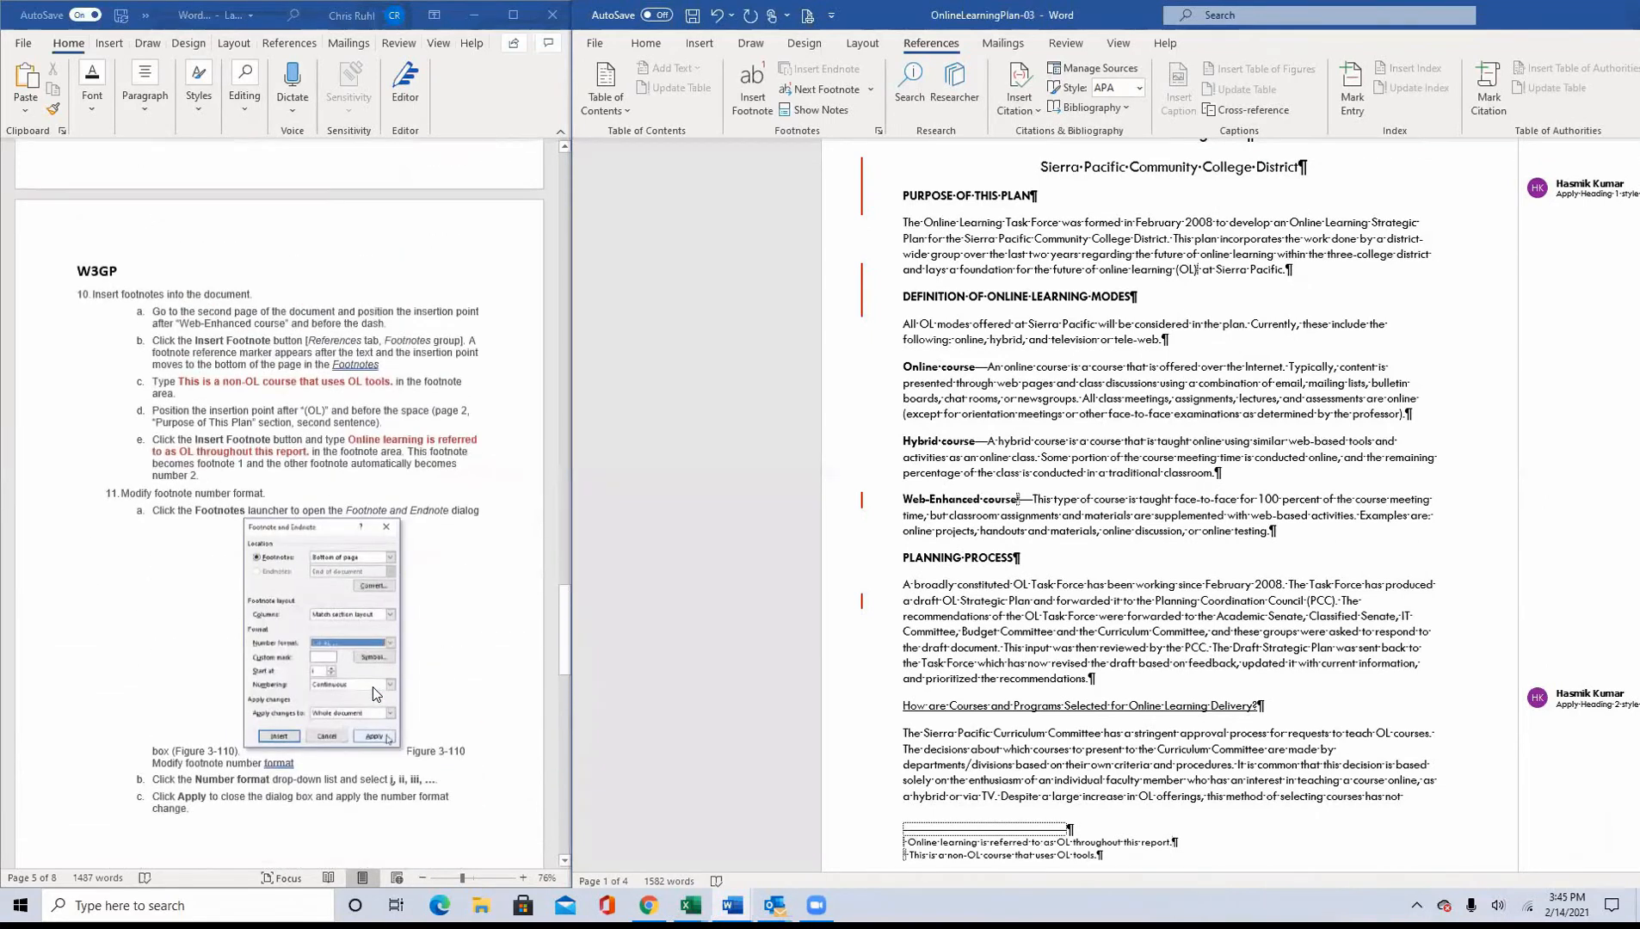
{"action": "scroll", "coordinate": [373, 687], "scroll_direction": "down", "scroll_amount": 1}
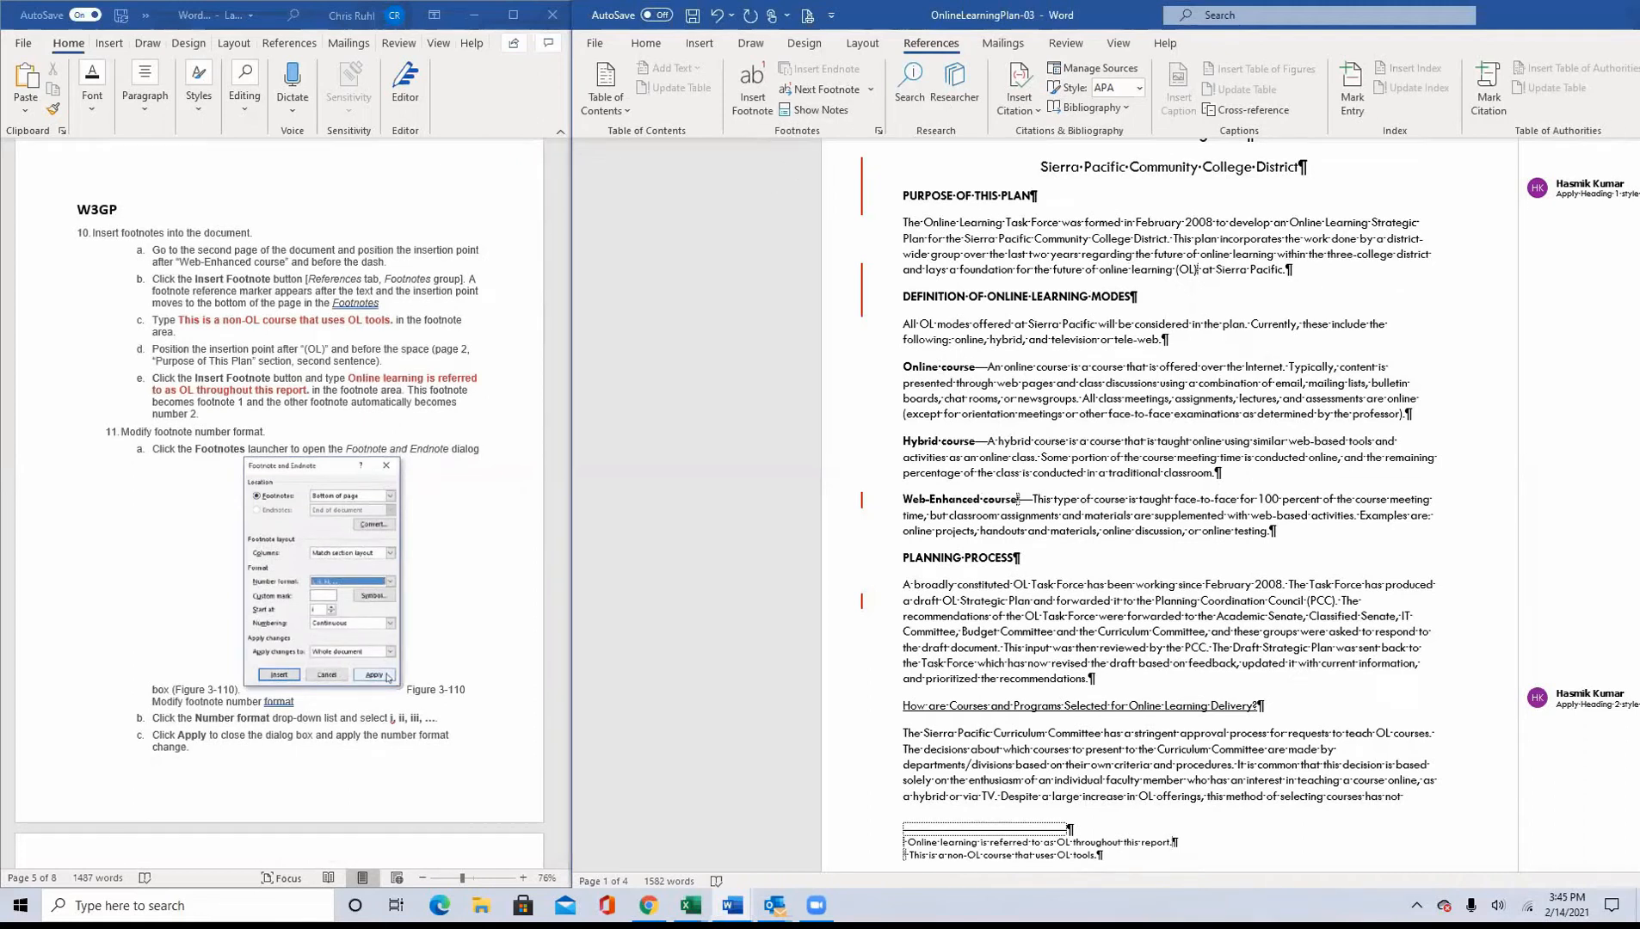
{"action": "scroll", "coordinate": [373, 645], "scroll_direction": "down", "scroll_amount": 5}
{"action": "scroll", "coordinate": [373, 645], "scroll_direction": "down", "scroll_amount": 9}
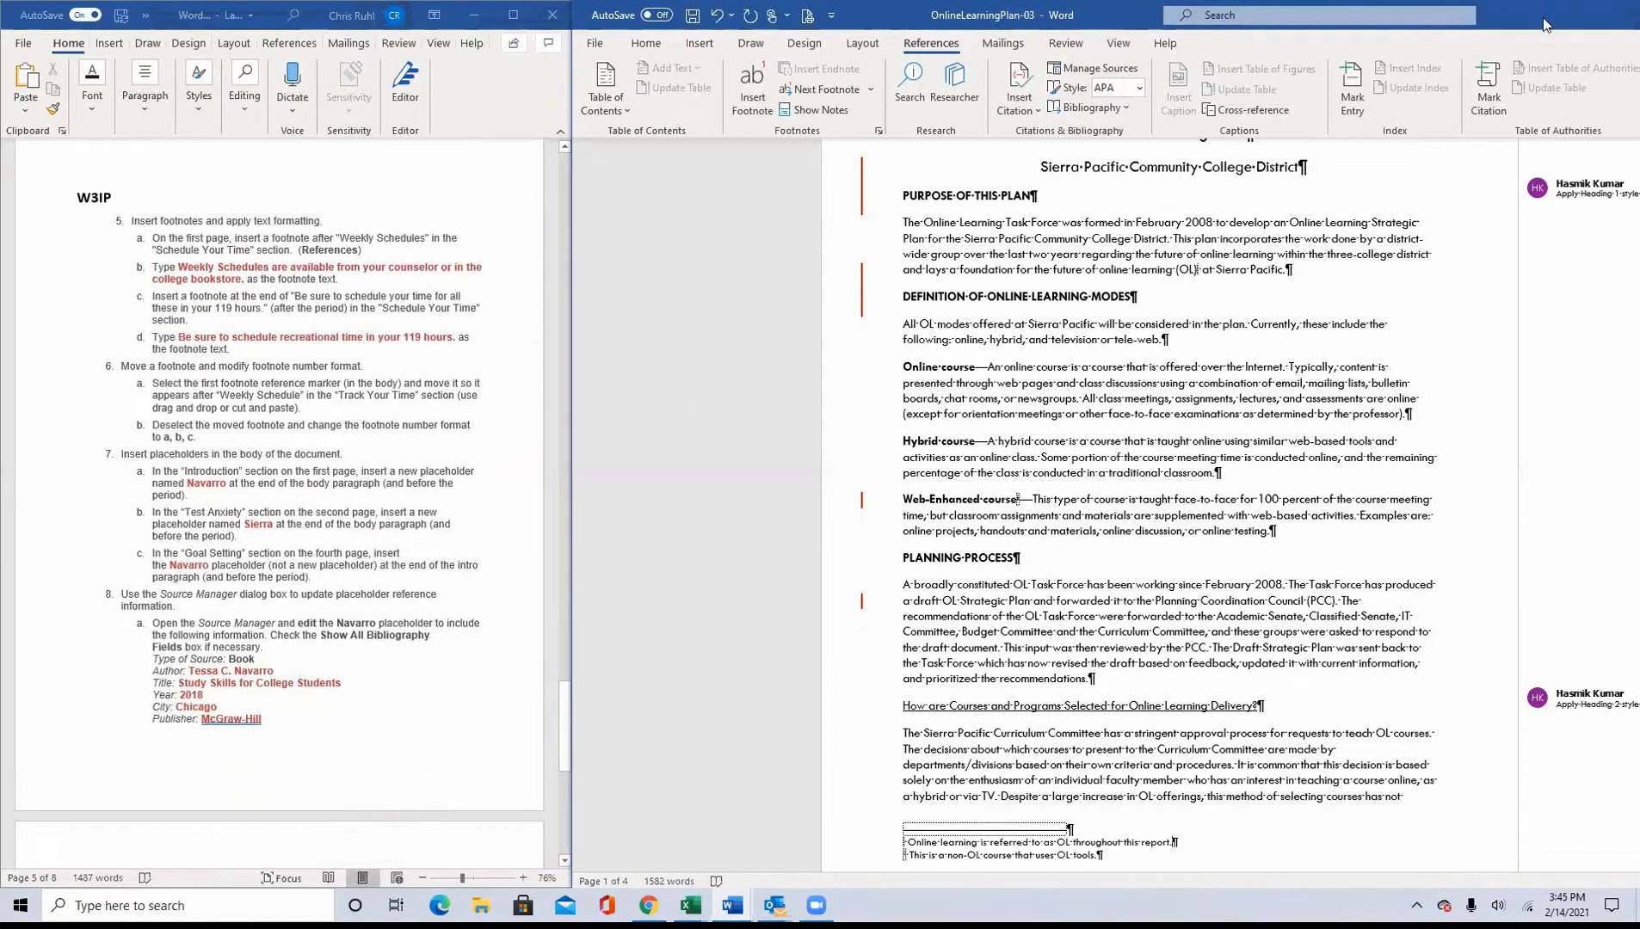
{"action": "left_click_drag", "start_coordinate": [1542, 18], "coordinate": [956, 85]}
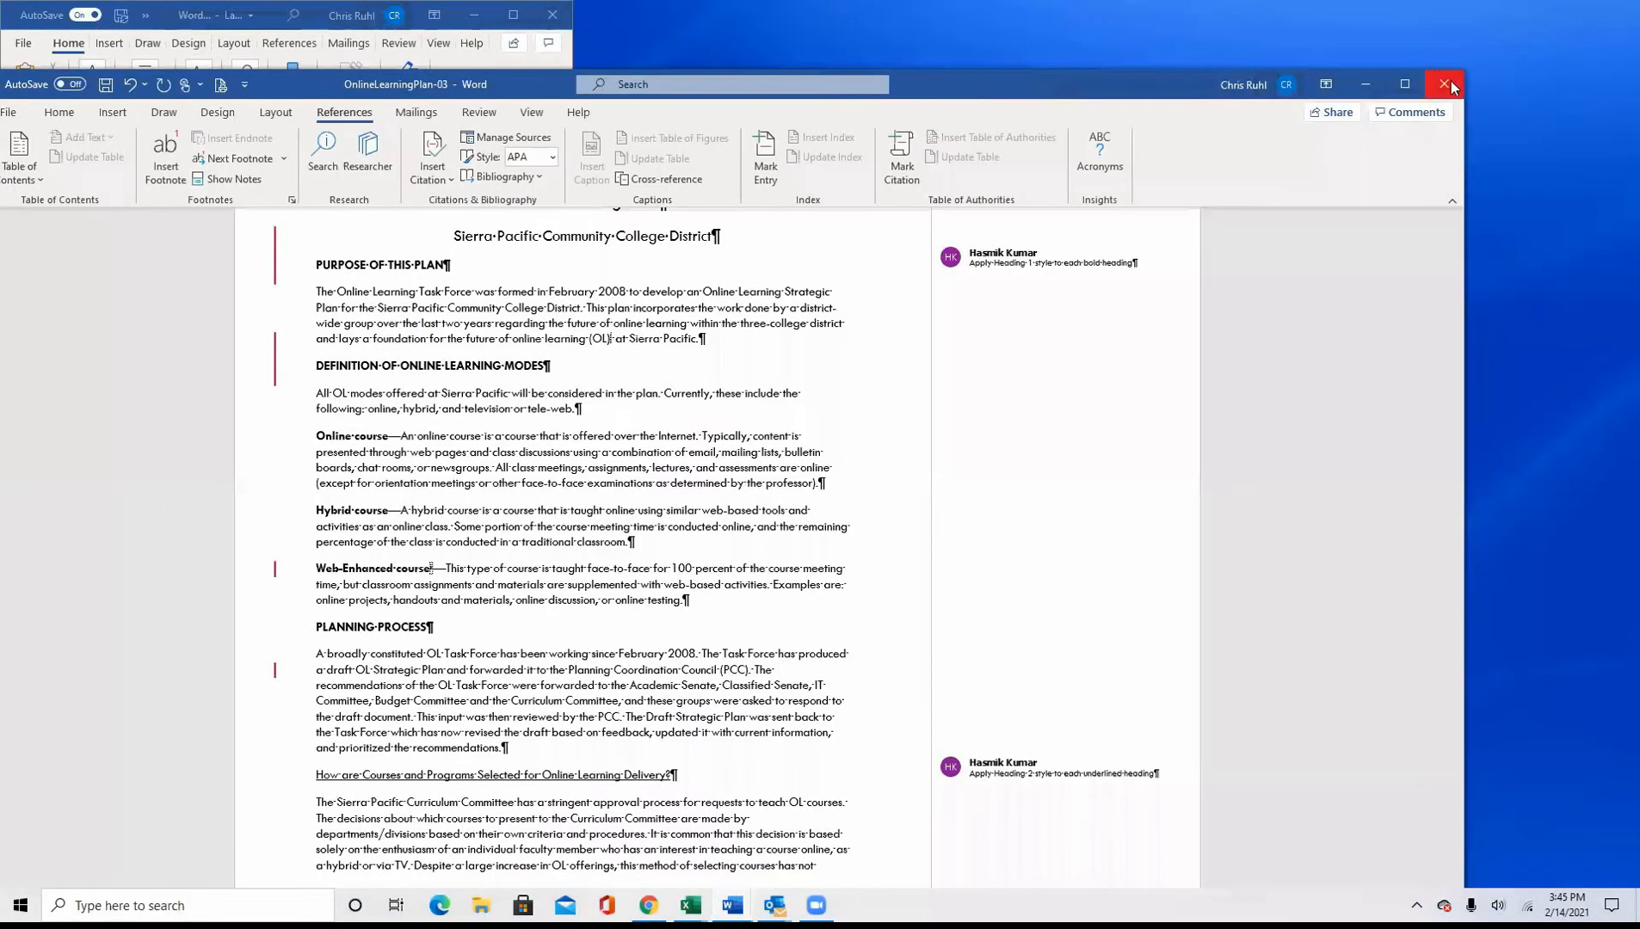
{"action": "left_click", "coordinate": [1445, 84]}
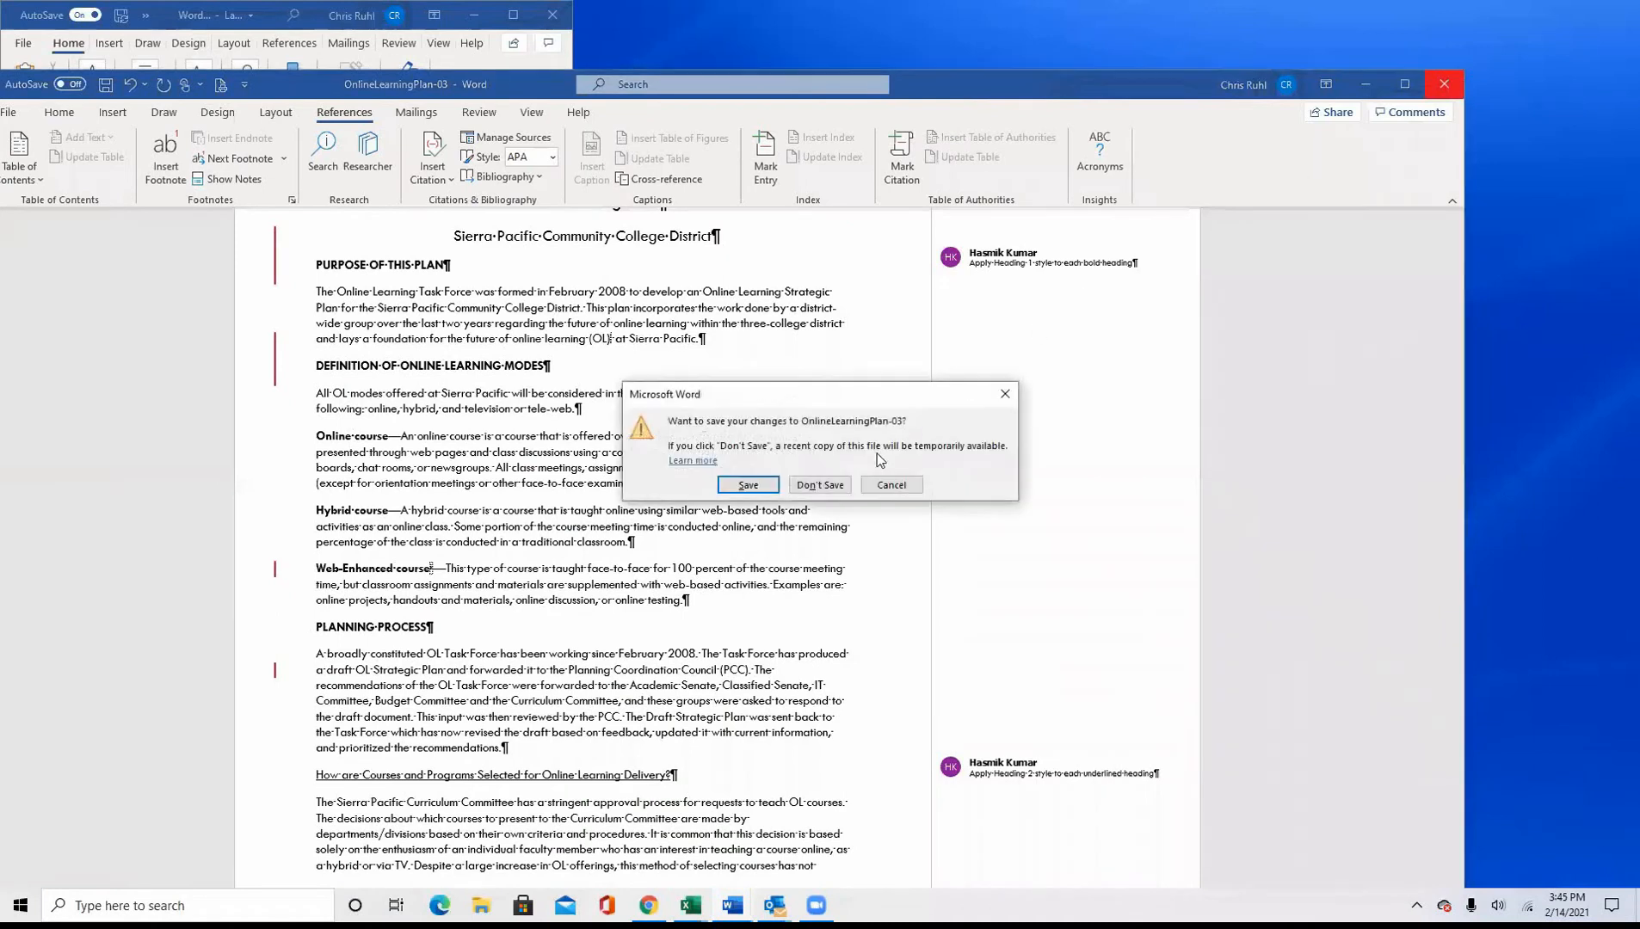
{"action": "left_click", "coordinate": [819, 485]}
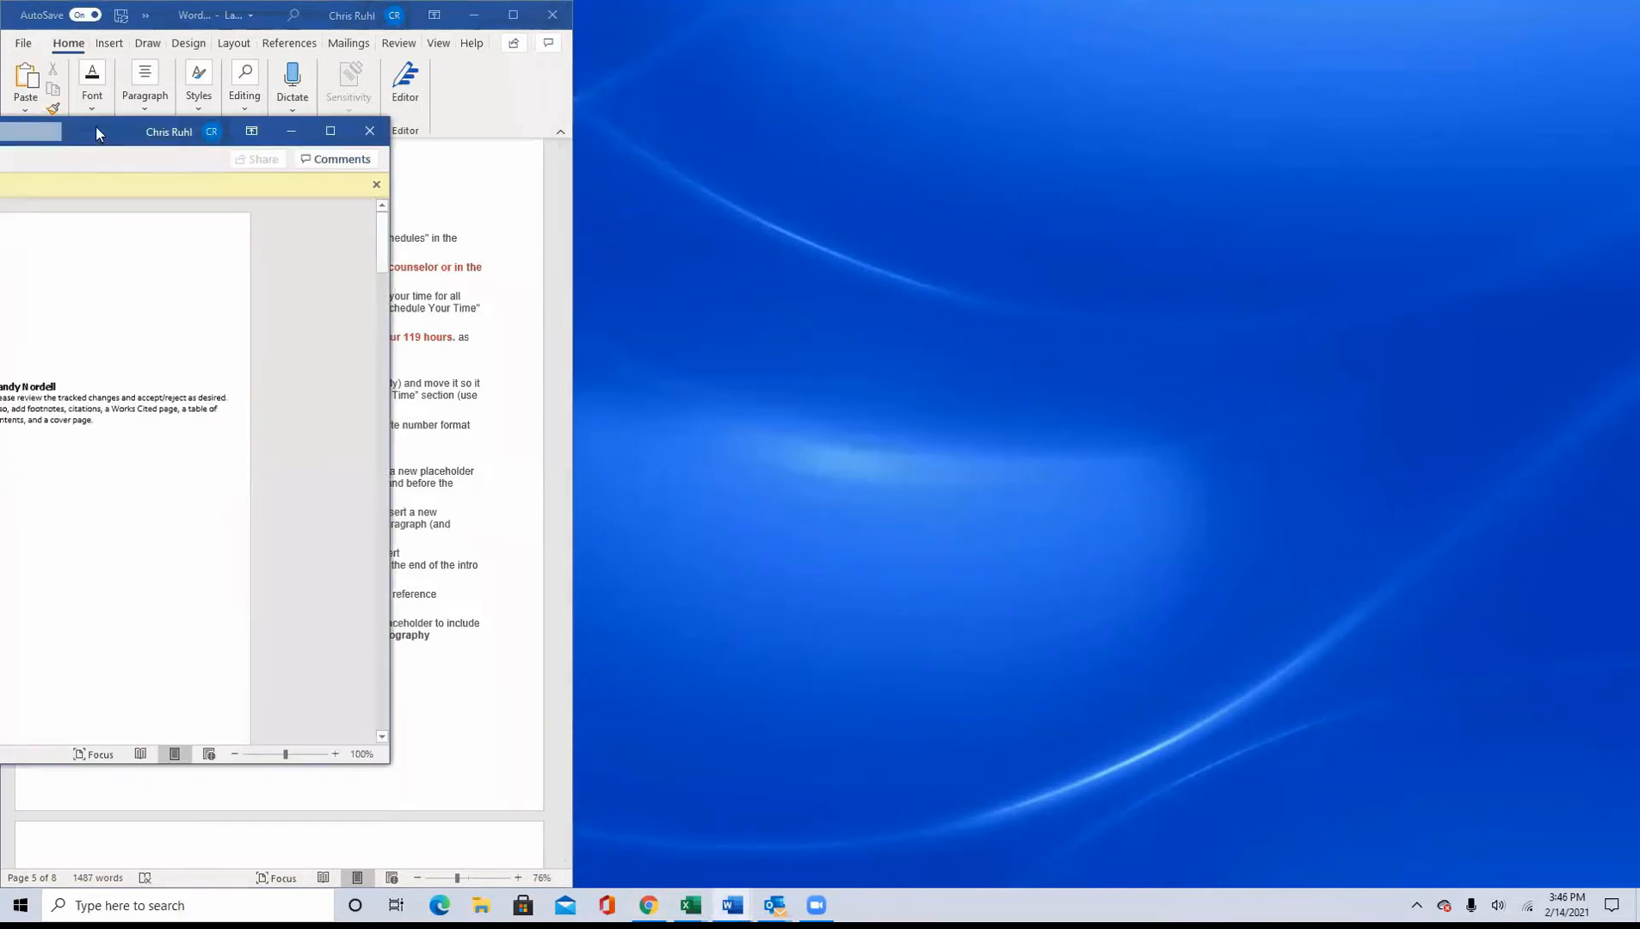
Step: Enable editing in StudentSuccess-03 and arrange its narrowed window at full height beside the instructions
{"action": "left_click_drag", "start_coordinate": [96, 127], "coordinate": [1164, 31]}
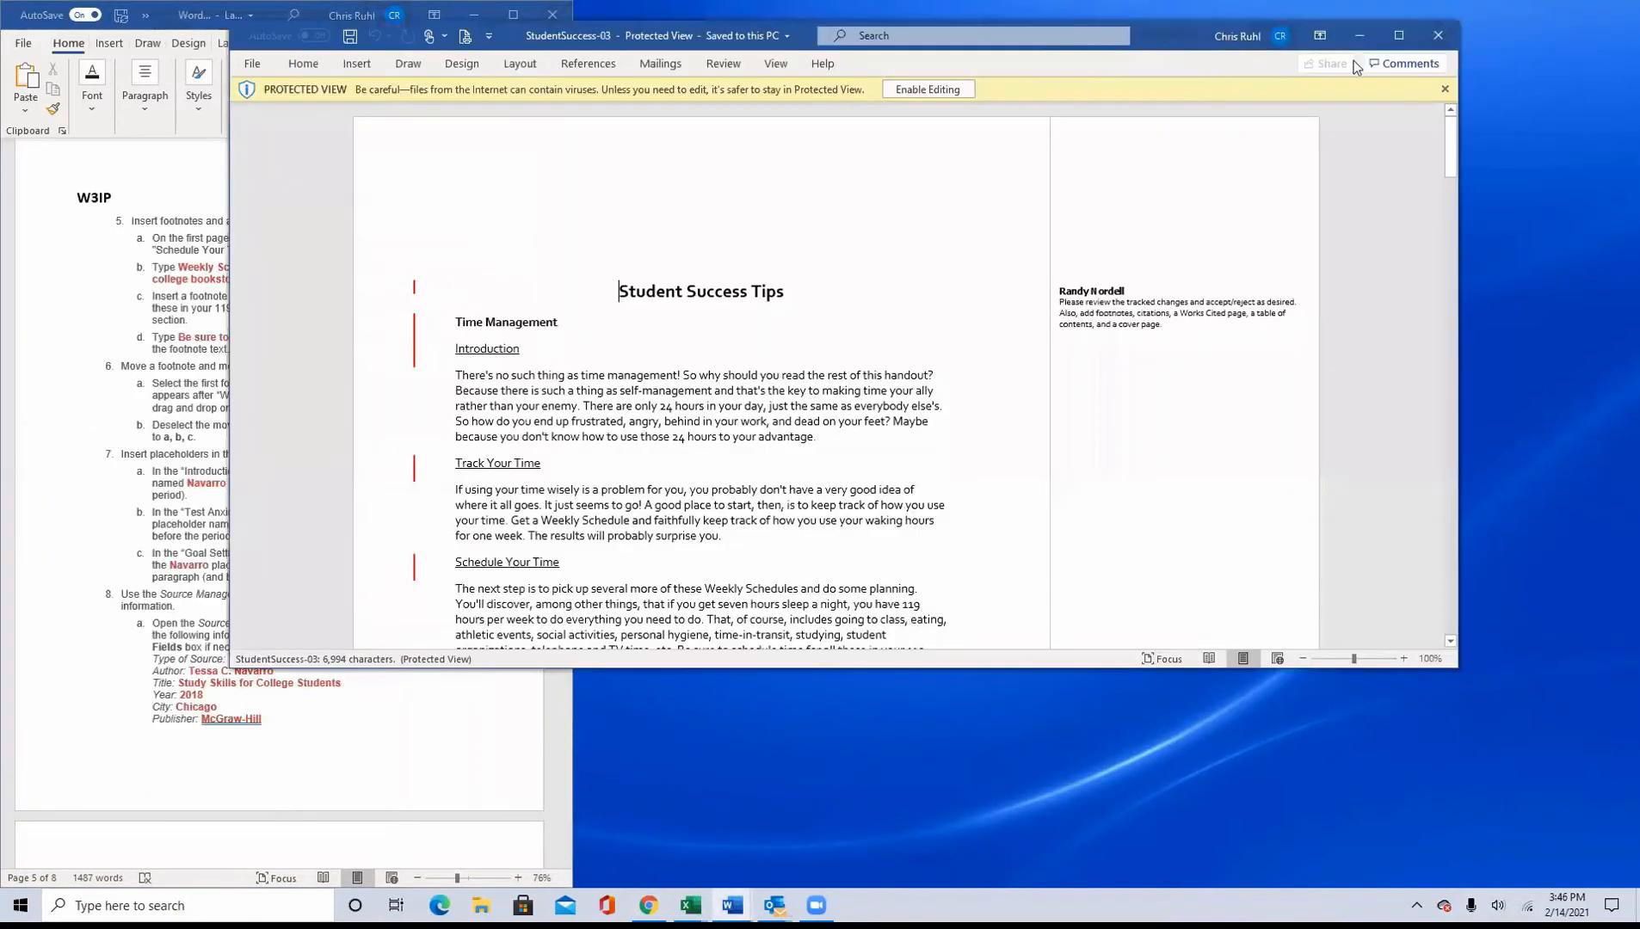
{"action": "left_click", "coordinate": [929, 90]}
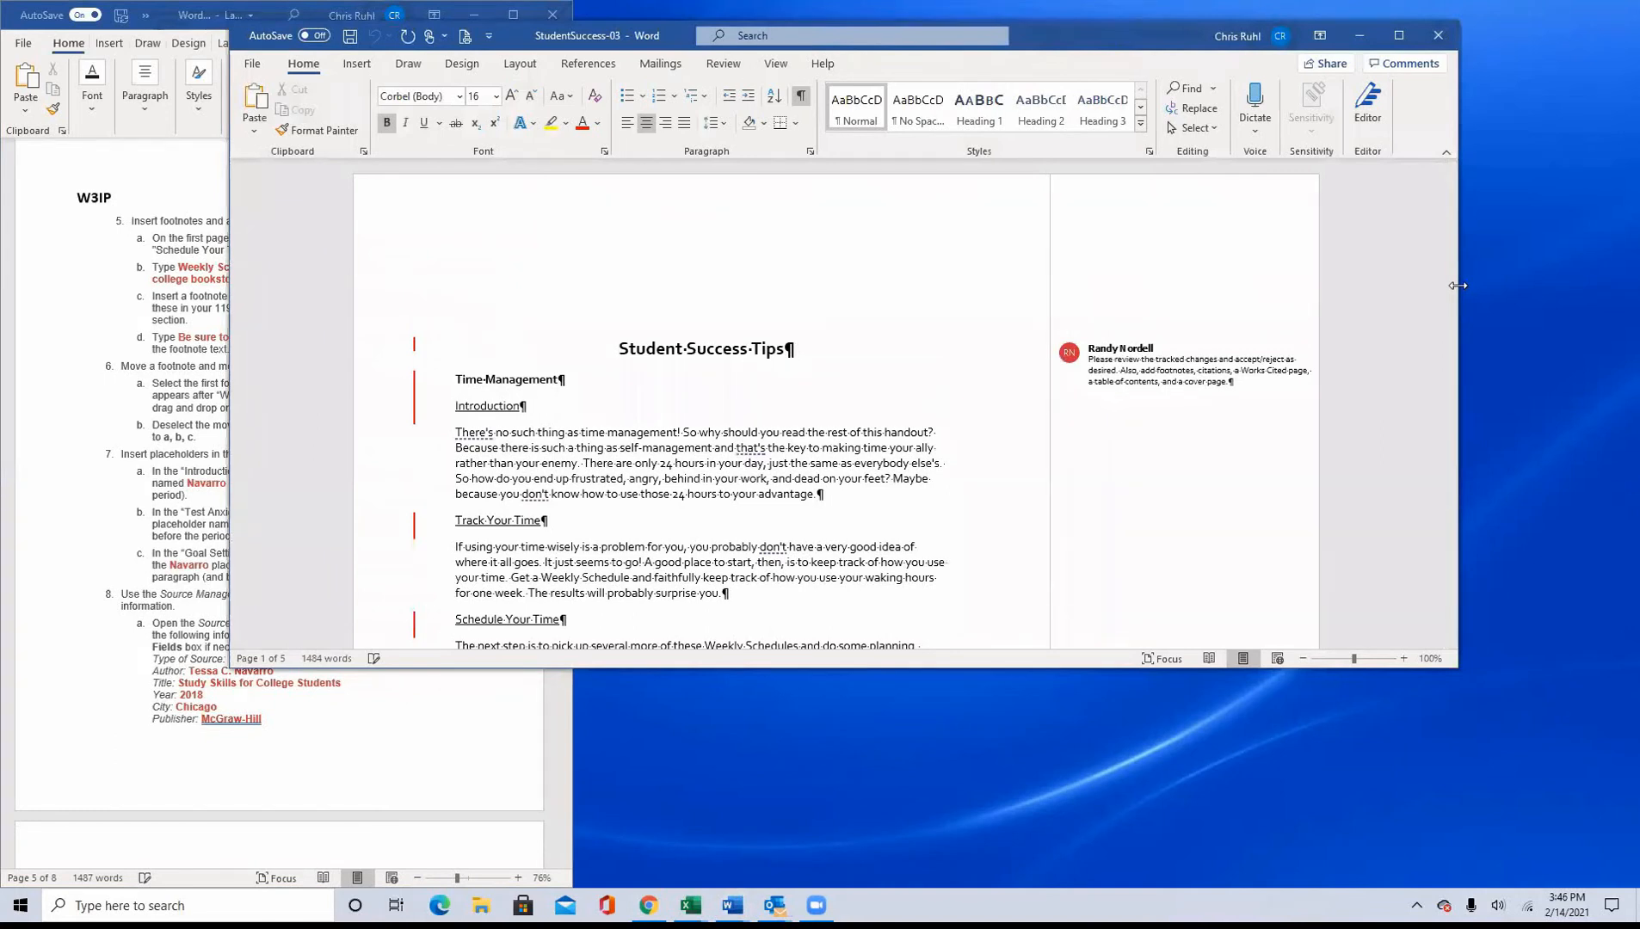
{"action": "left_click_drag", "start_coordinate": [1457, 285], "coordinate": [1224, 285]}
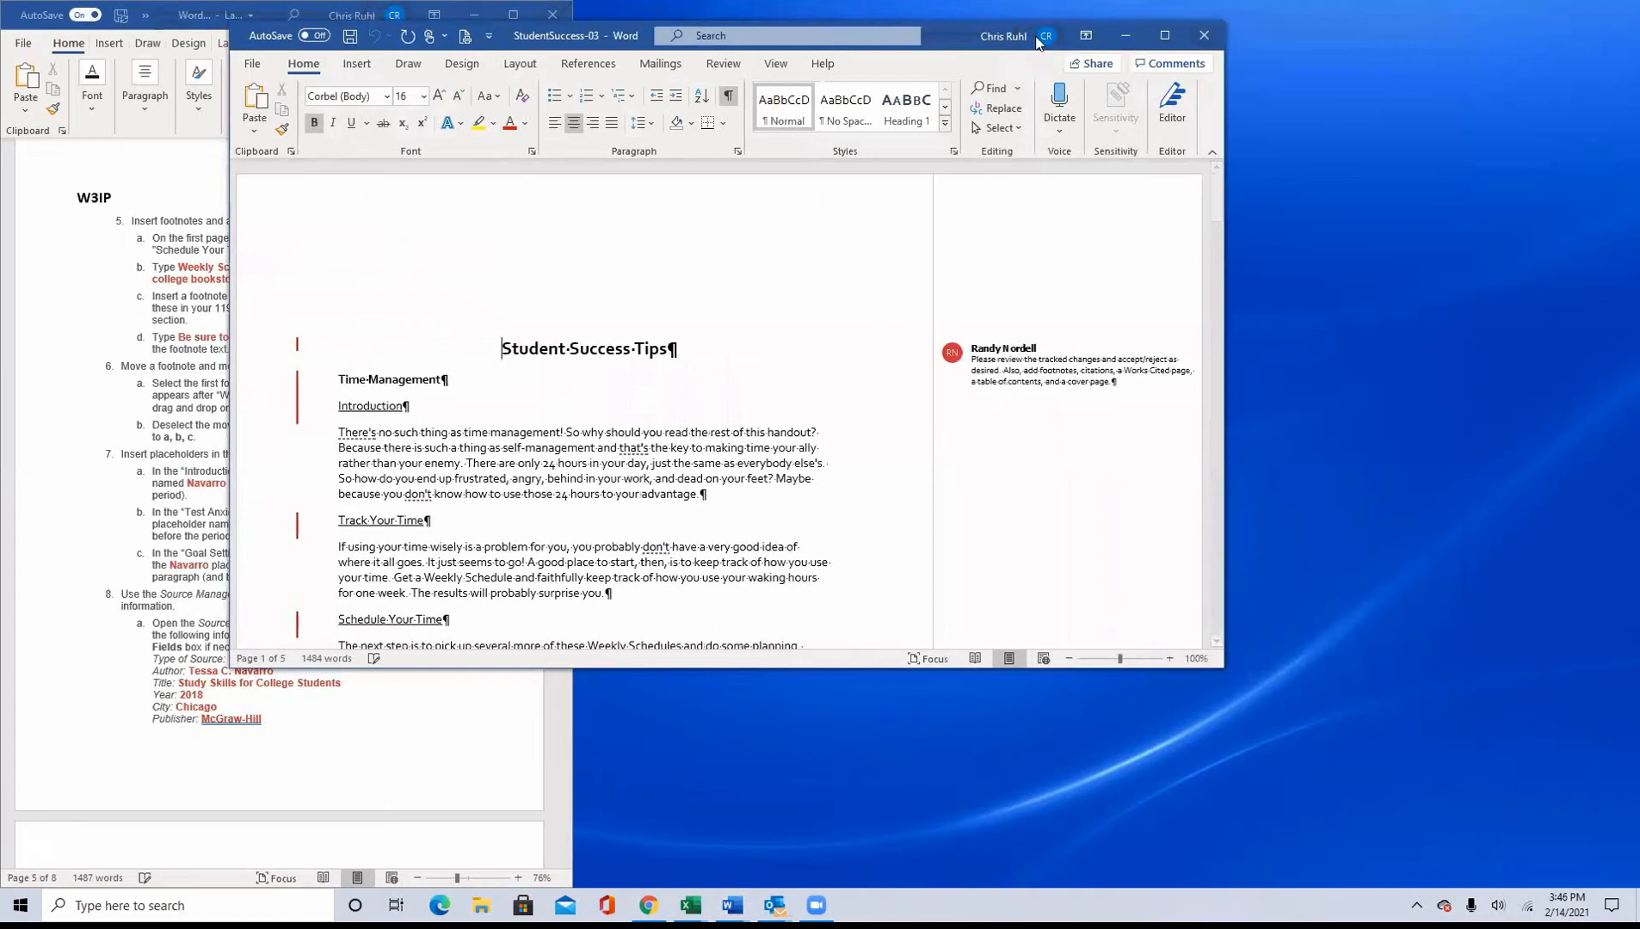
{"action": "left_click_drag", "start_coordinate": [1038, 43], "coordinate": [1397, 44]}
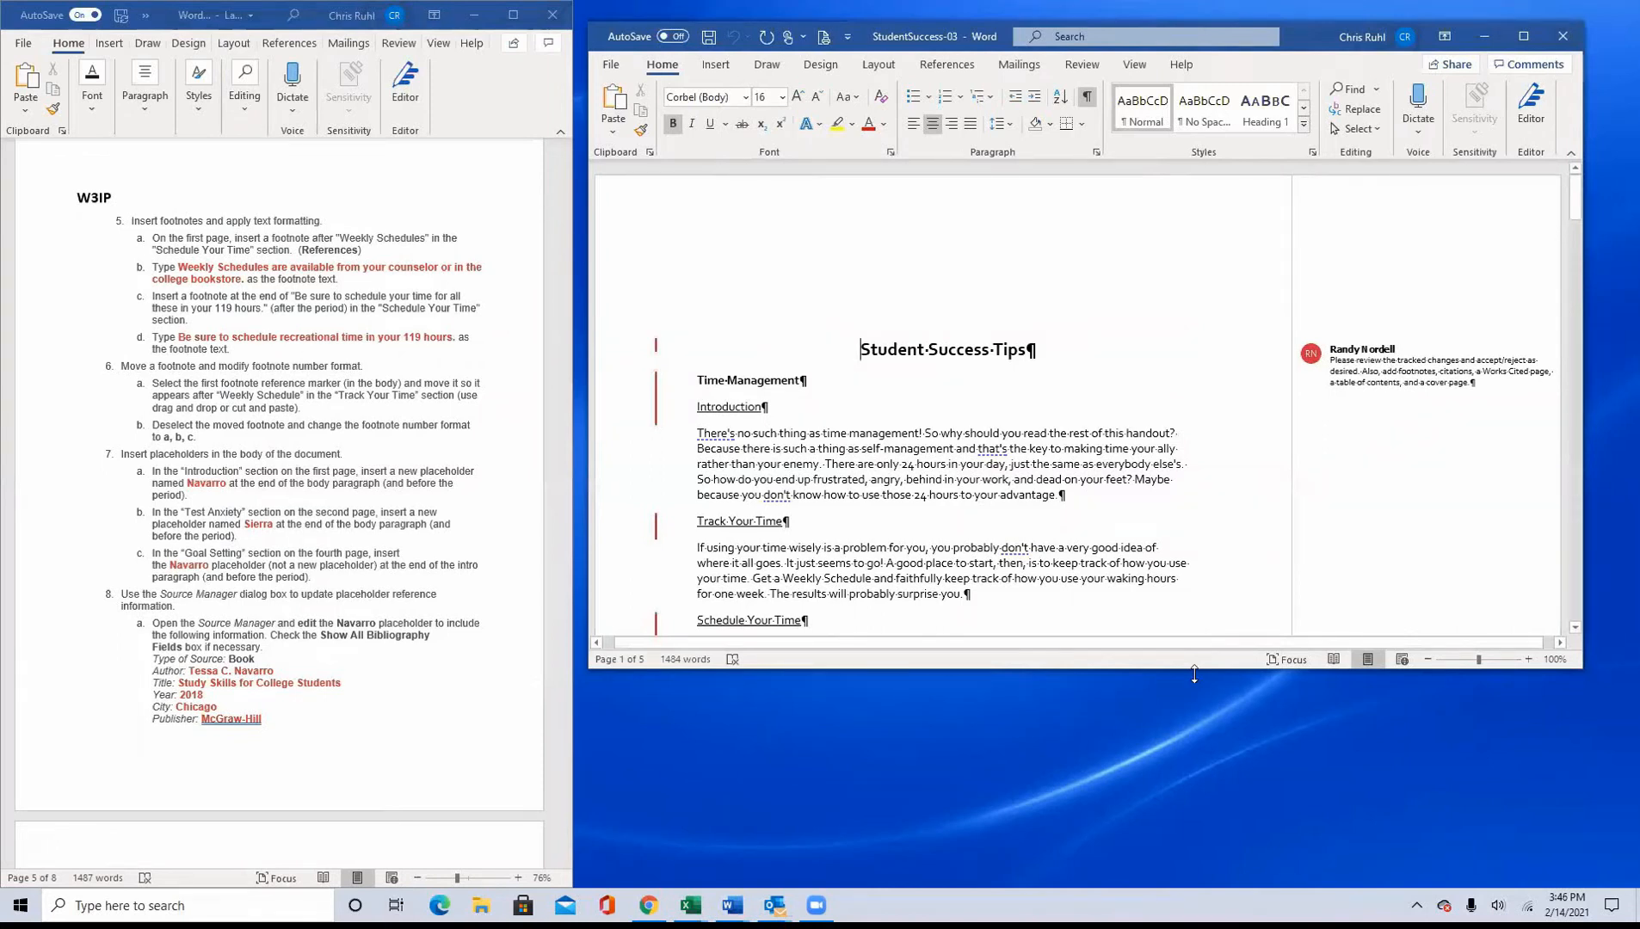
{"action": "left_click_drag", "start_coordinate": [1194, 675], "coordinate": [1195, 891]}
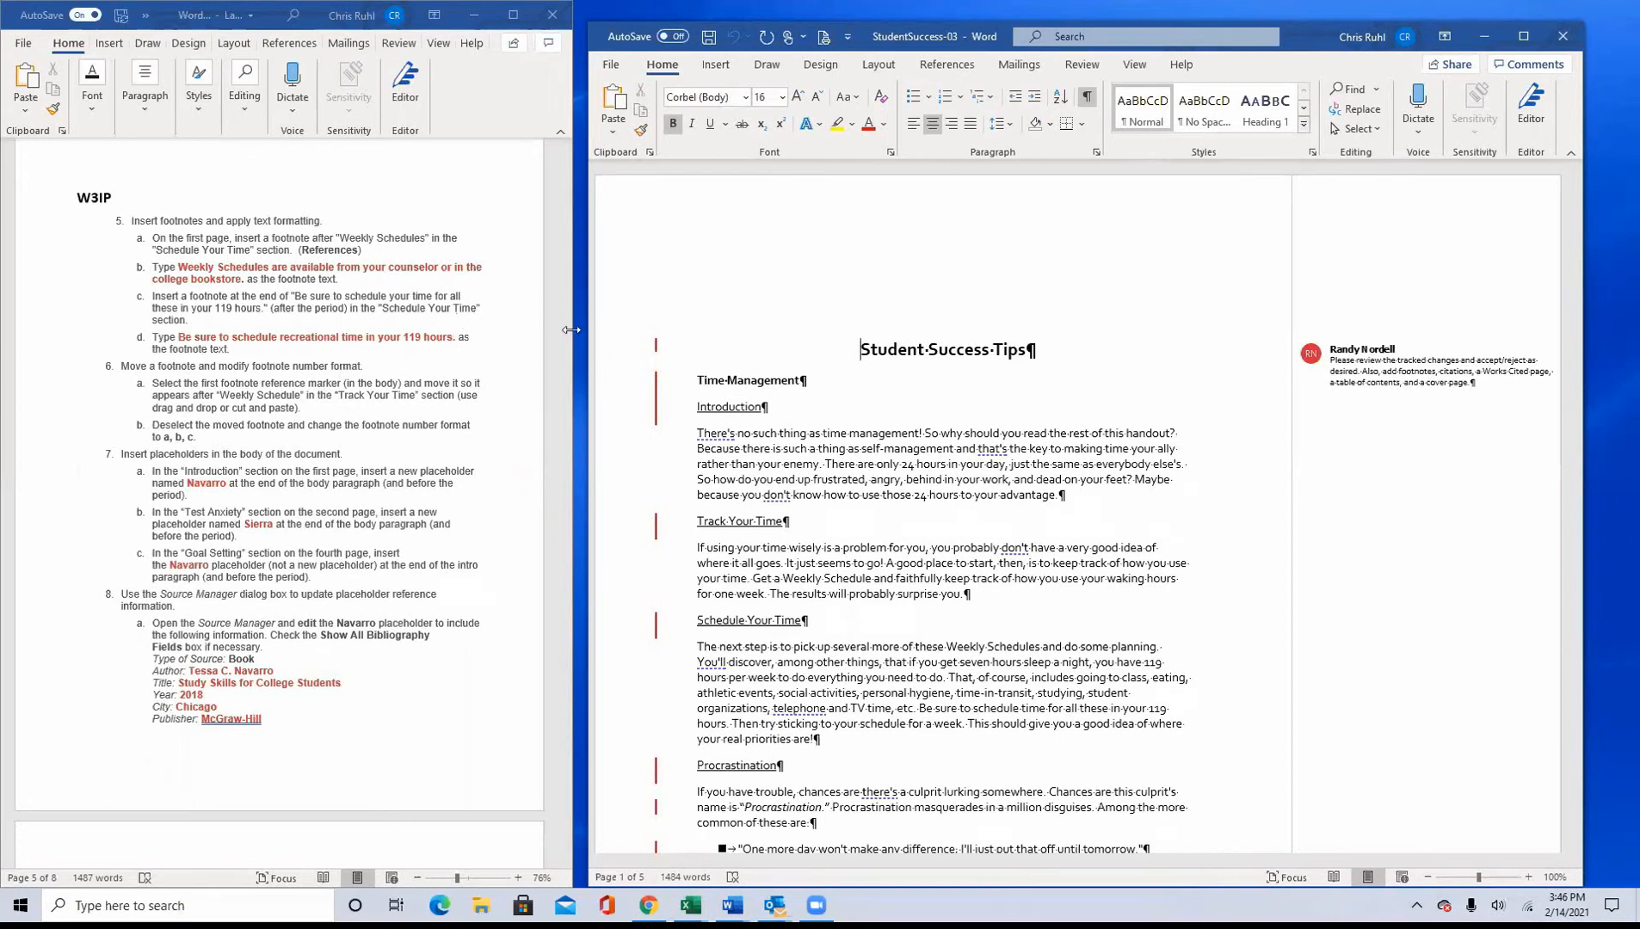
Step: Look through the sections of StudentSuccess-03 to find where the W3IP footnotes and placeholders belong
{"action": "scroll", "coordinate": [994, 554], "scroll_direction": "down", "scroll_amount": 4}
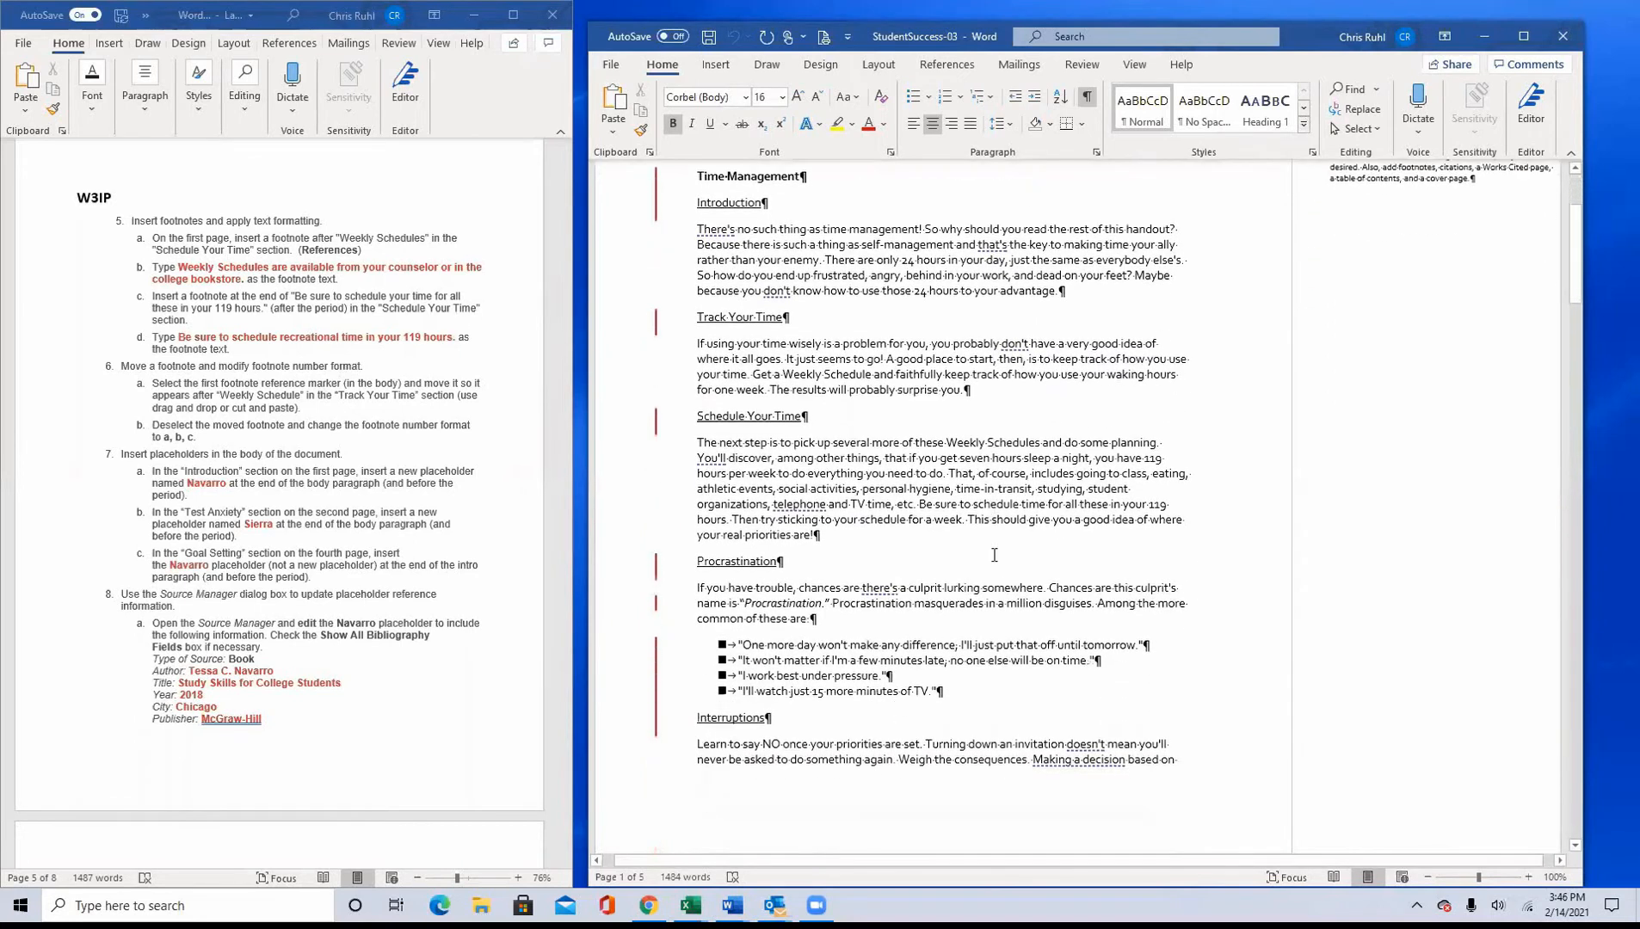
{"action": "scroll", "coordinate": [994, 555], "scroll_direction": "up", "scroll_amount": 1}
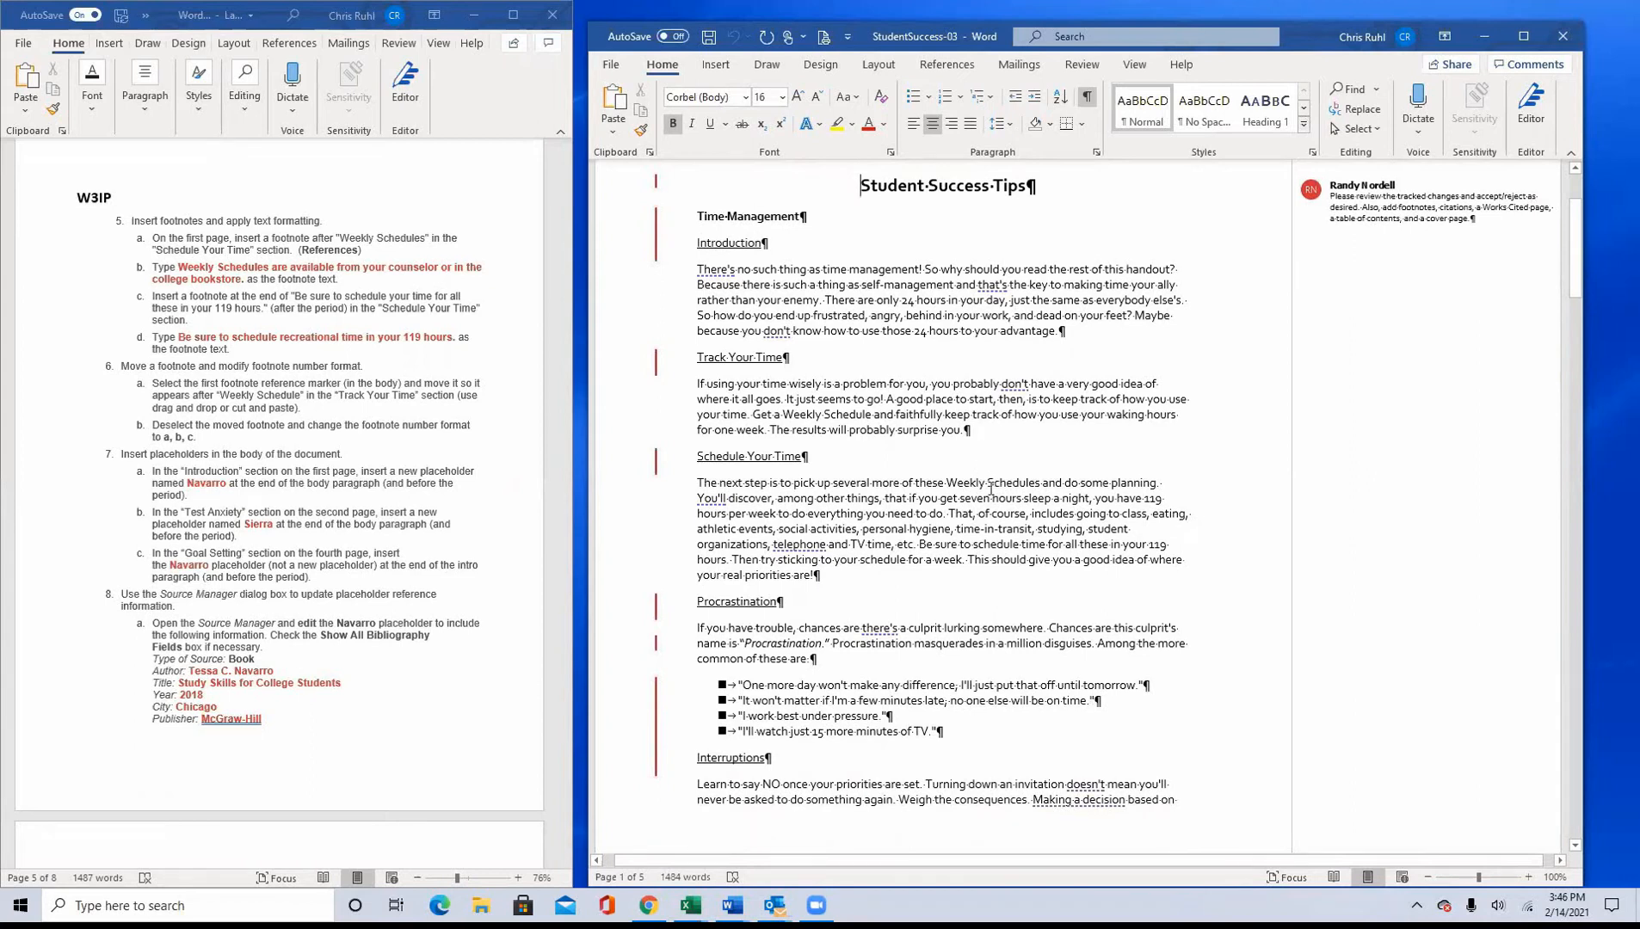
{"action": "scroll", "coordinate": [1002, 519], "scroll_direction": "down", "scroll_amount": 4}
{"action": "scroll", "coordinate": [1003, 519], "scroll_direction": "down", "scroll_amount": 8}
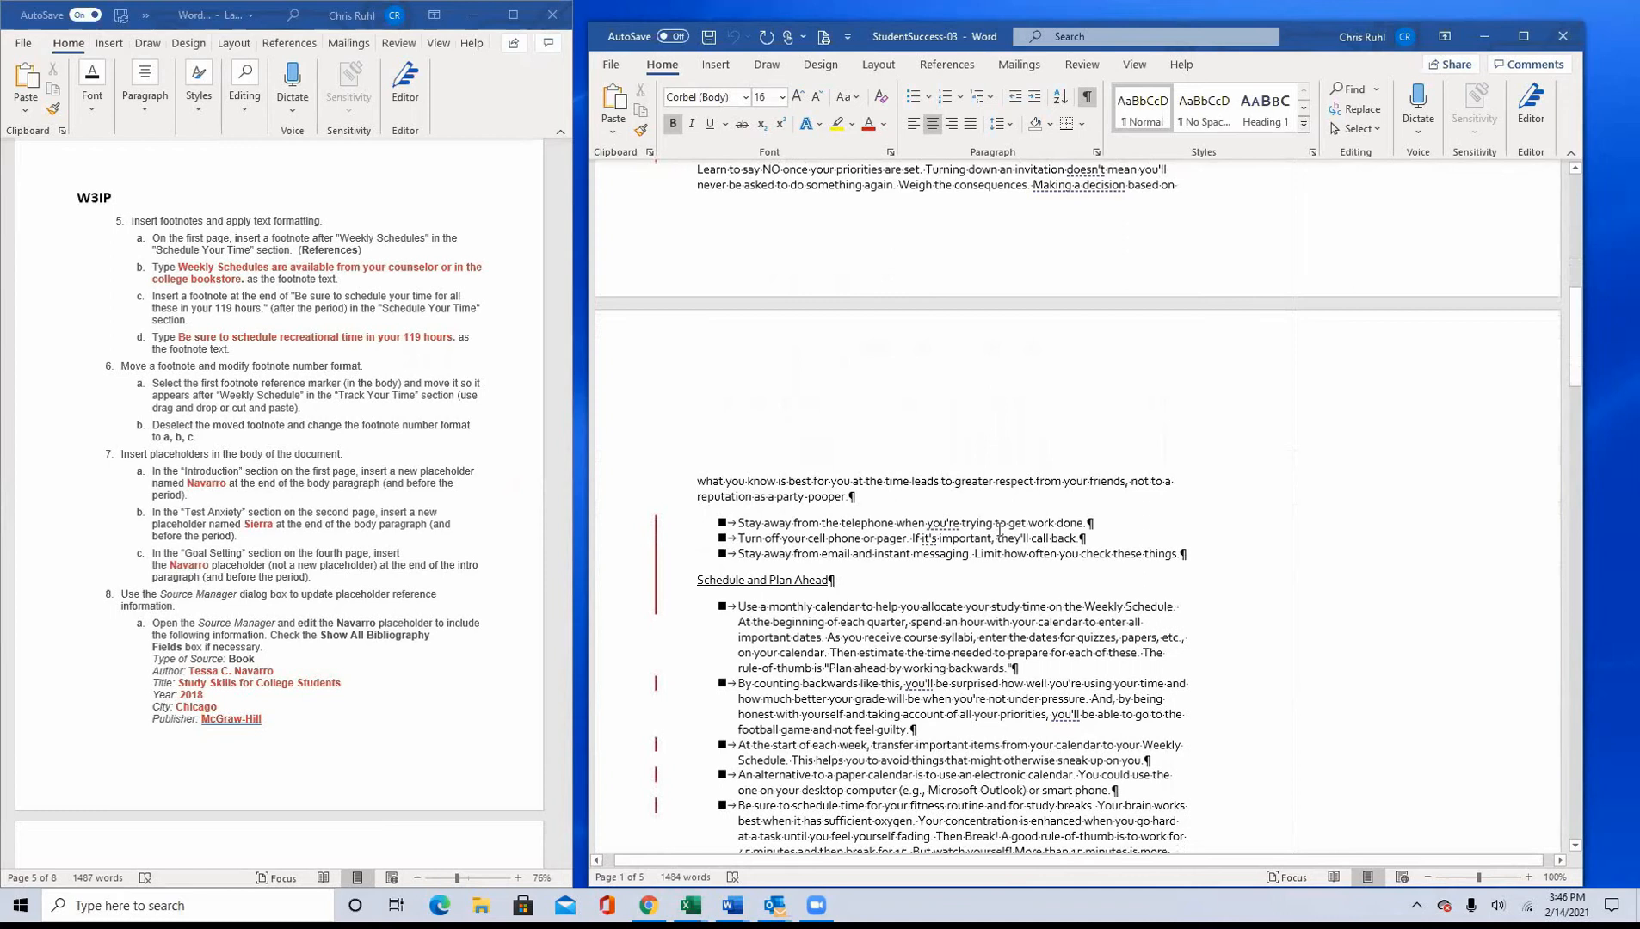
{"action": "scroll", "coordinate": [1000, 529], "scroll_direction": "down", "scroll_amount": 5}
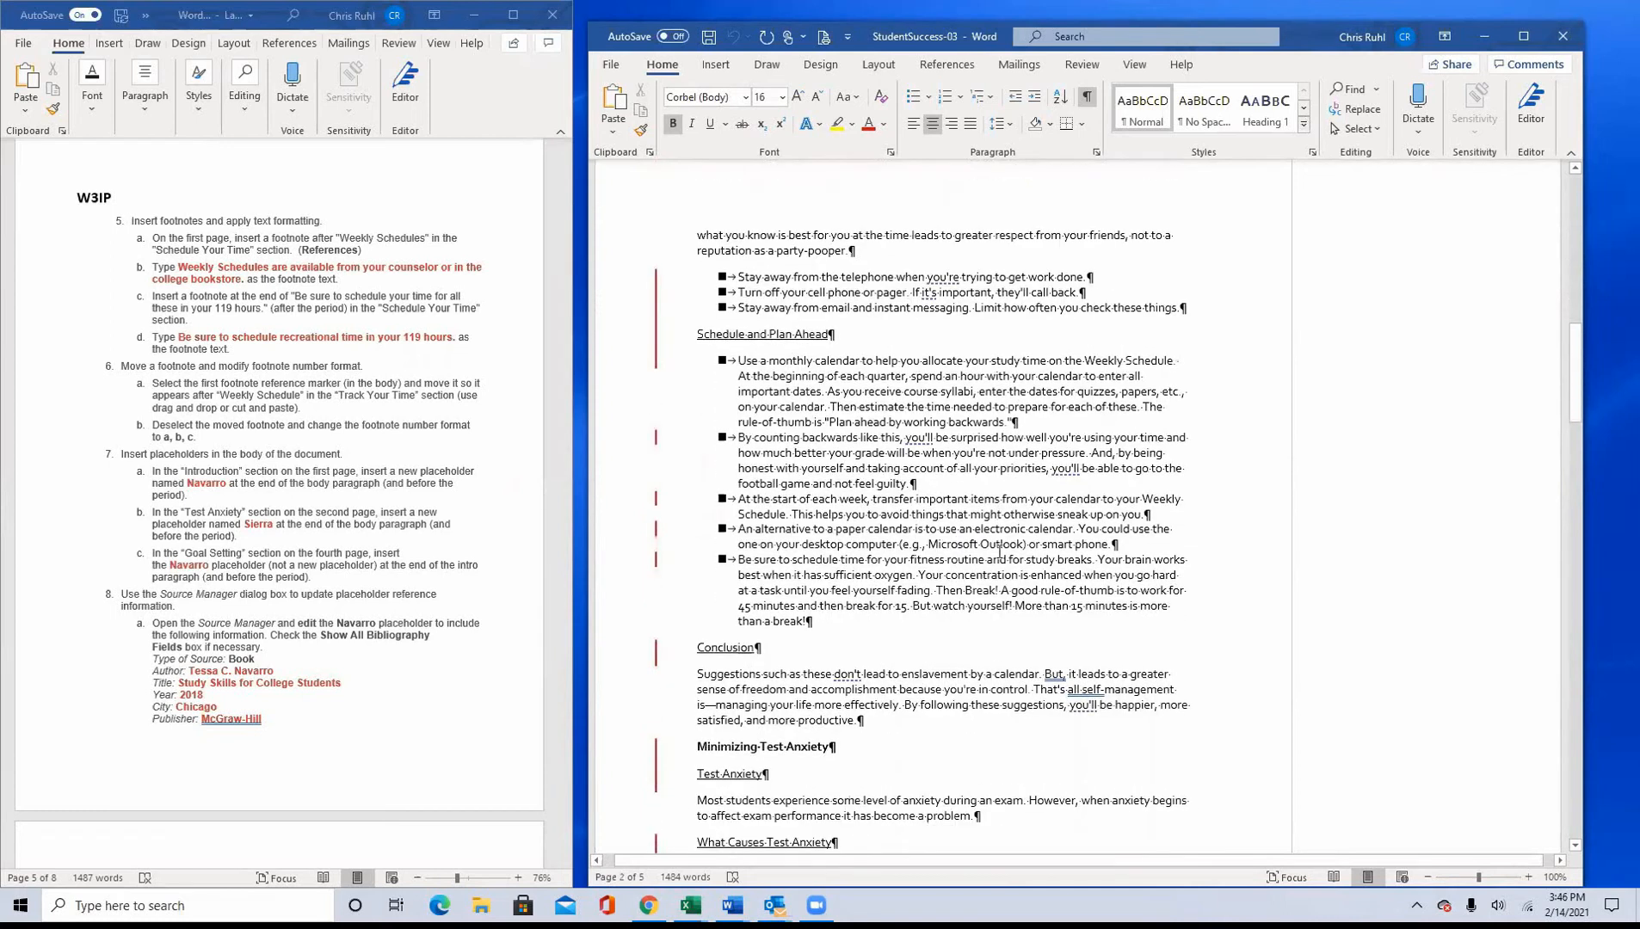
{"action": "scroll", "coordinate": [1000, 553], "scroll_direction": "down", "scroll_amount": 12}
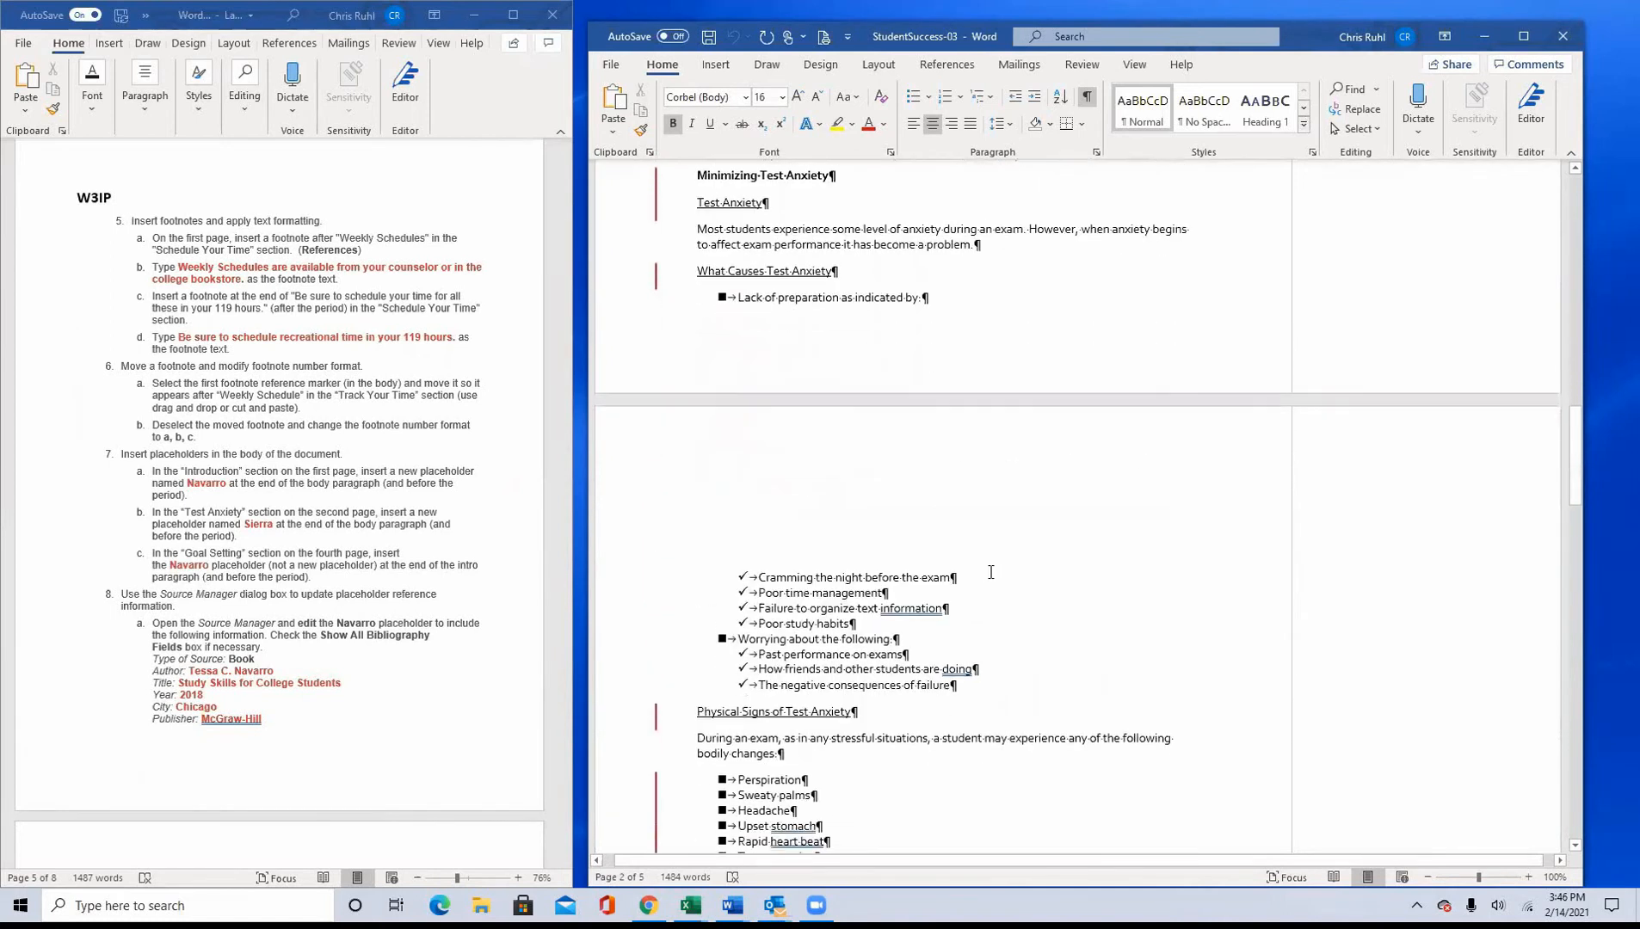
{"action": "scroll", "coordinate": [990, 572], "scroll_direction": "down", "scroll_amount": 7}
{"action": "scroll", "coordinate": [989, 577], "scroll_direction": "down", "scroll_amount": 1}
{"action": "scroll", "coordinate": [989, 580], "scroll_direction": "up", "scroll_amount": 10}
{"action": "scroll", "coordinate": [989, 585], "scroll_direction": "up", "scroll_amount": 20}
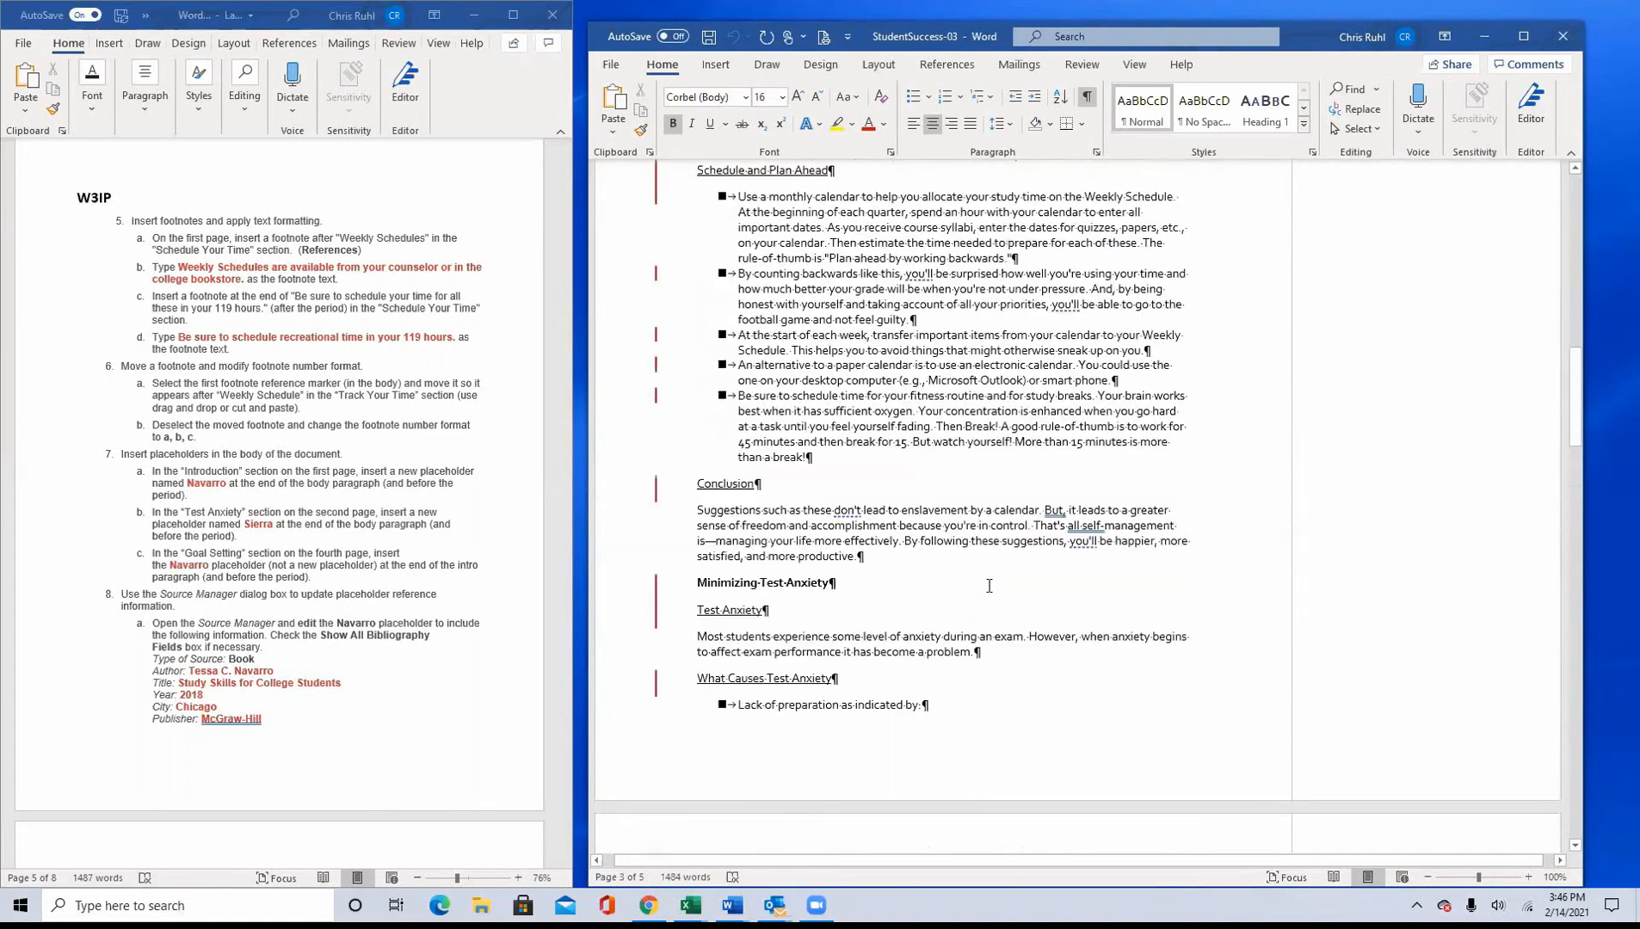
{"action": "scroll", "coordinate": [990, 586], "scroll_direction": "up", "scroll_amount": 2}
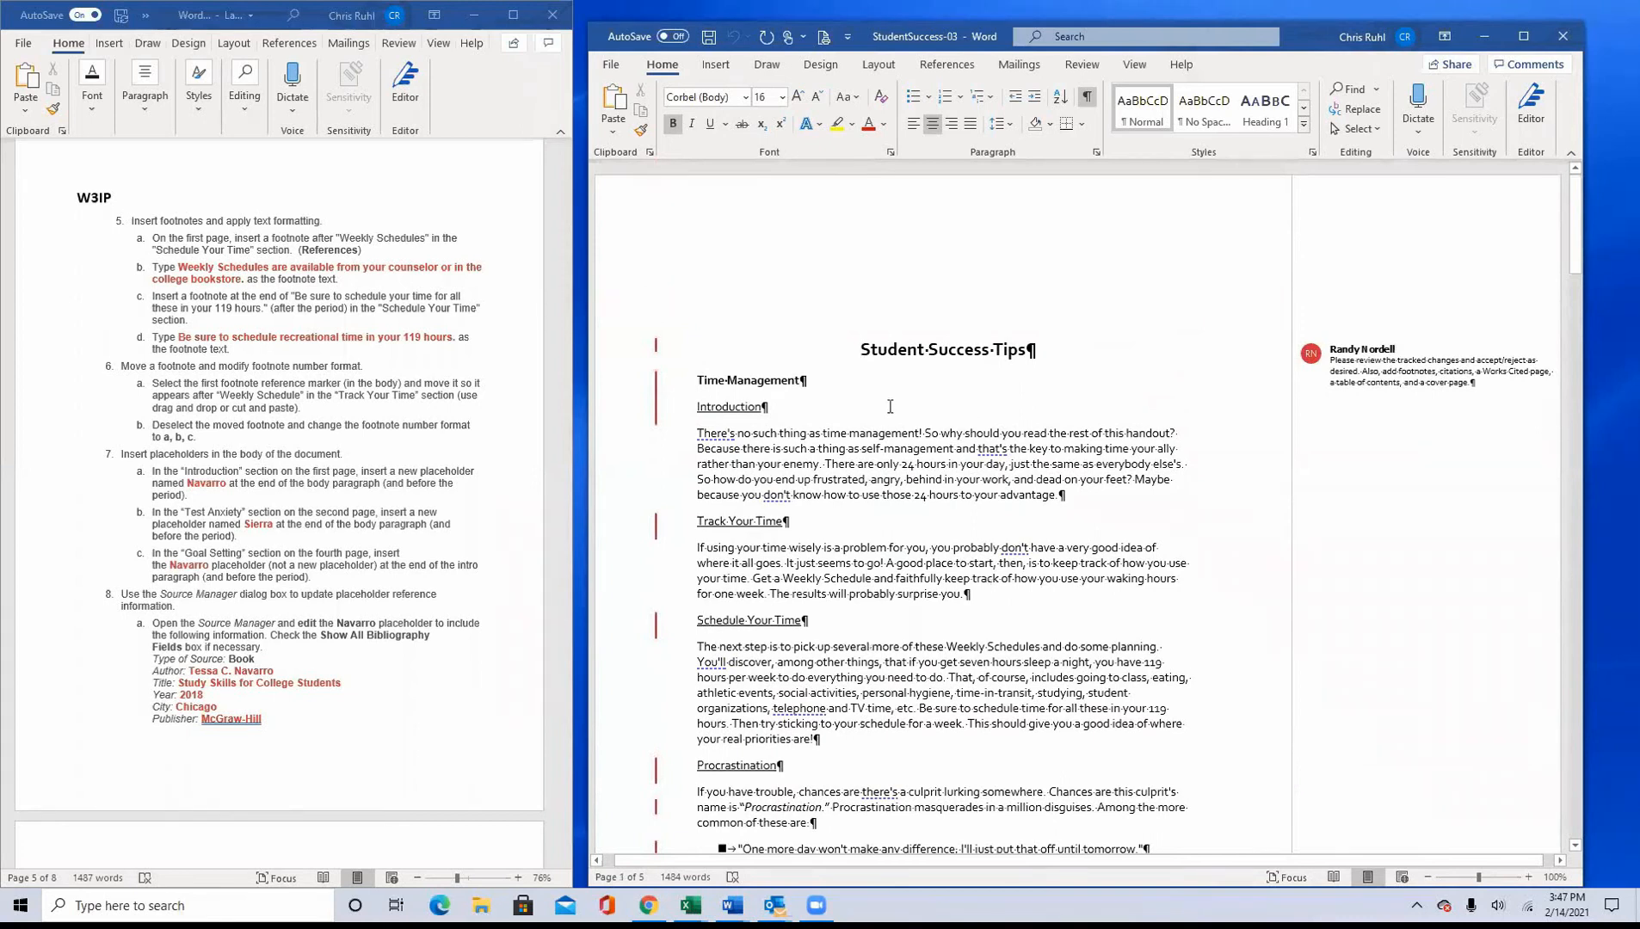
{"action": "scroll", "coordinate": [895, 430], "scroll_direction": "down", "scroll_amount": 6}
{"action": "scroll", "coordinate": [904, 418], "scroll_direction": "up", "scroll_amount": 6}
Step: Search StudentSuccess-03 for "weekly" and close the search results
{"action": "key", "text": "ctrl+f"}
{"action": "type", "text": "weekly"}
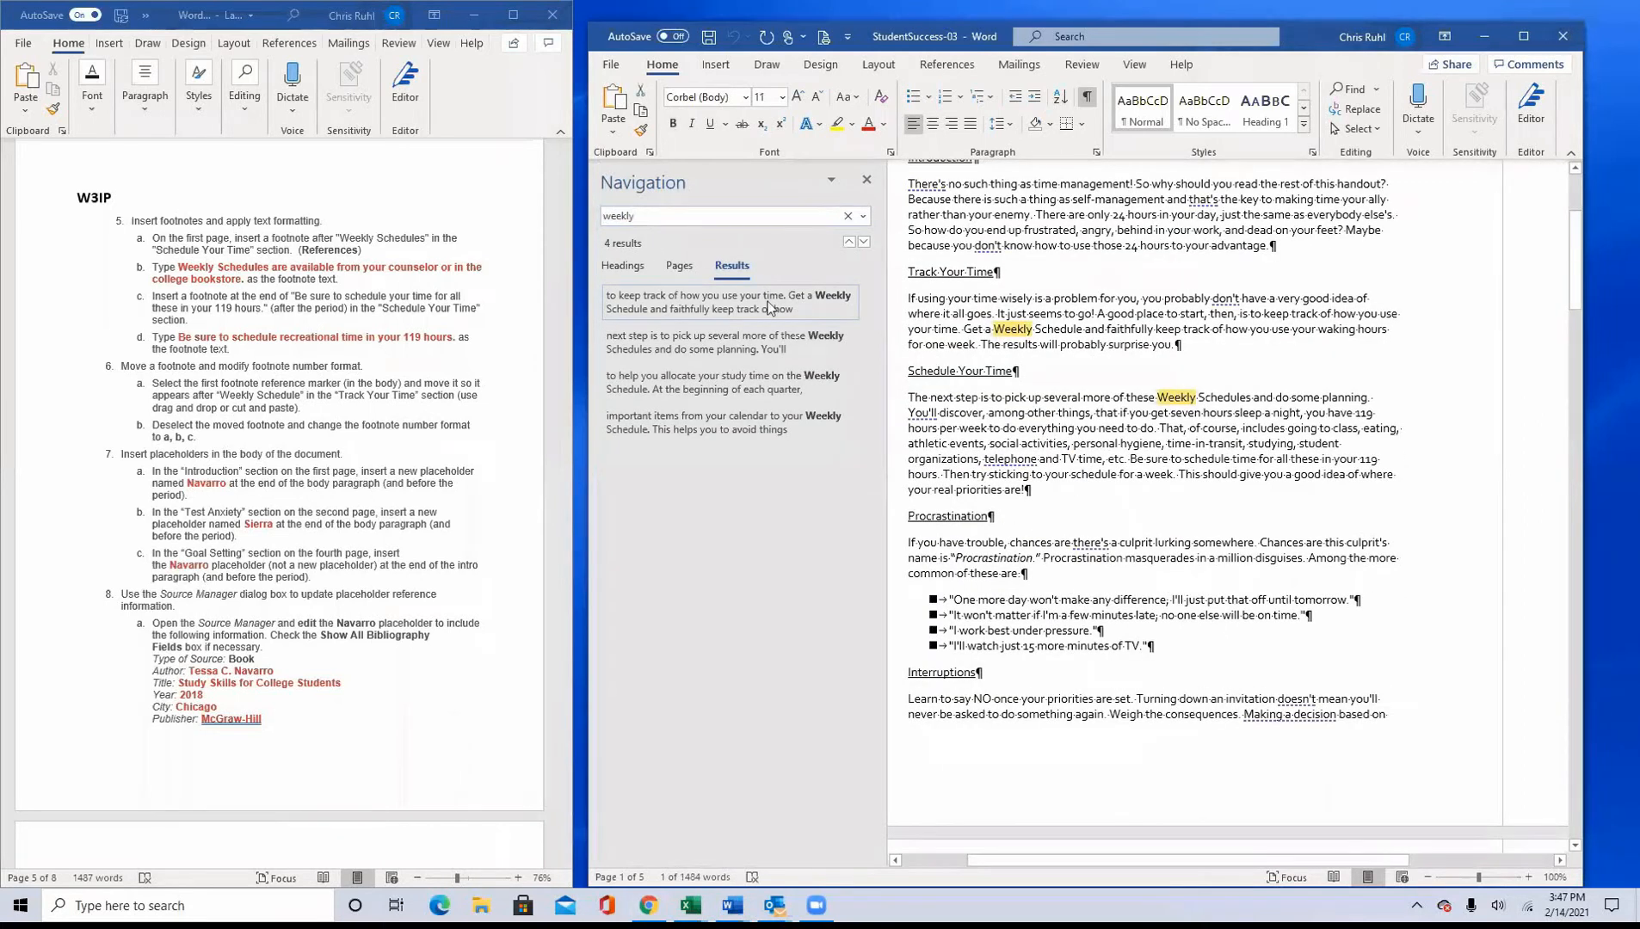
{"action": "left_click", "coordinate": [866, 181]}
{"action": "left_click", "coordinate": [866, 182]}
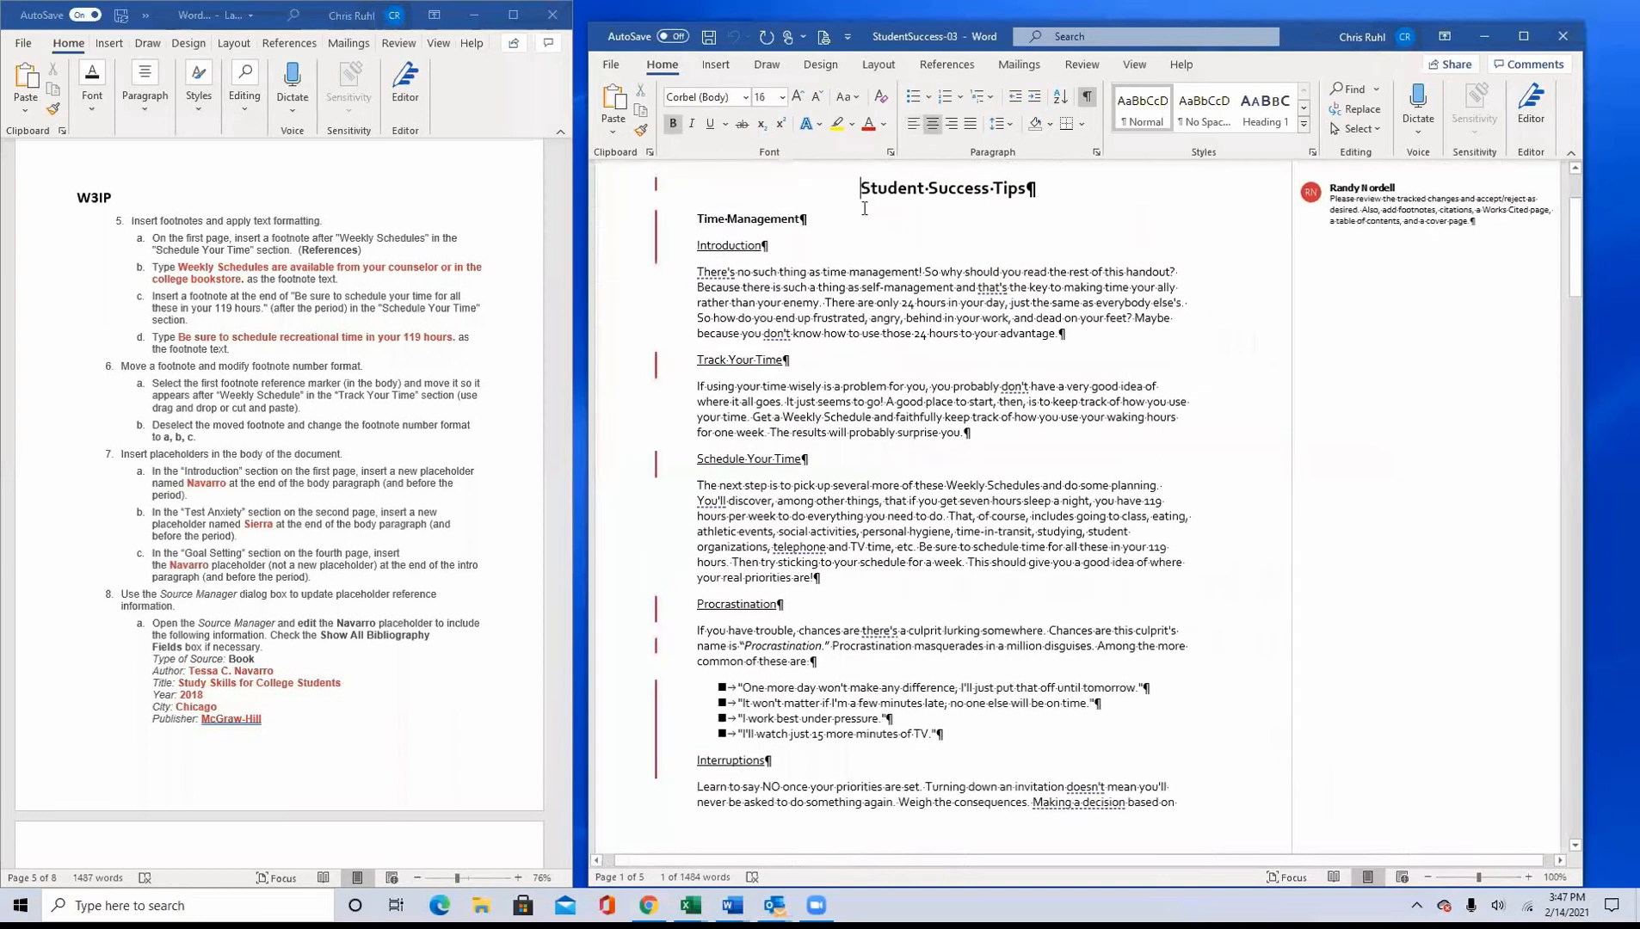
Step: Insert a footnote after "Weekly Schedules" in the Schedule Your Time section
{"action": "left_click", "coordinate": [1040, 486]}
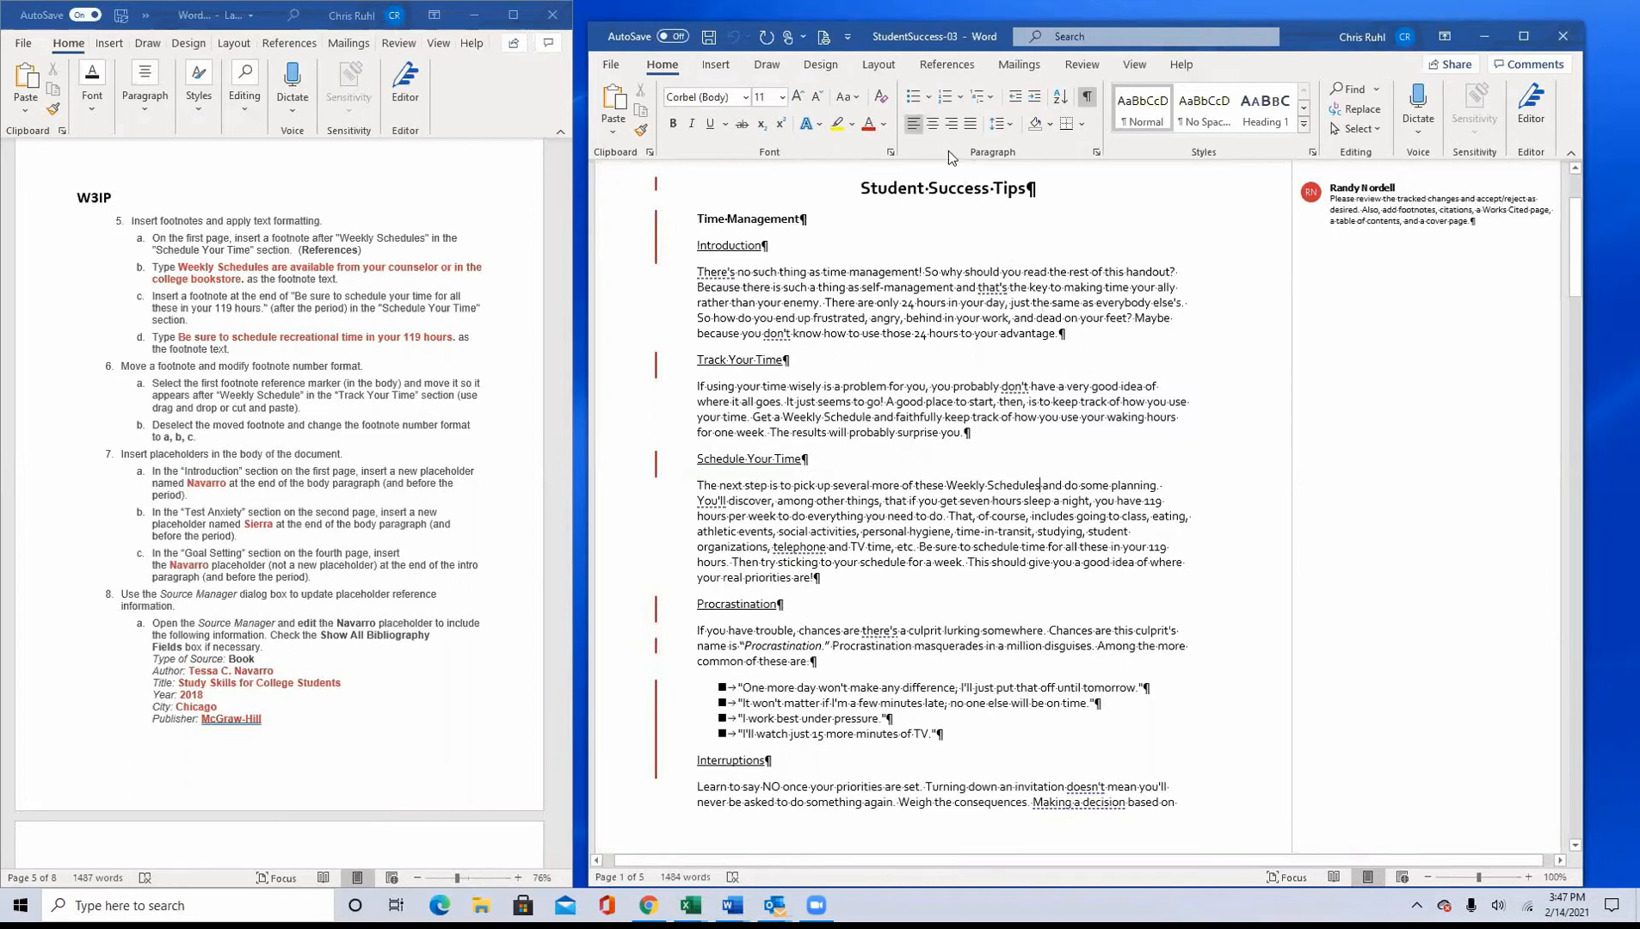
{"action": "left_click", "coordinate": [947, 65]}
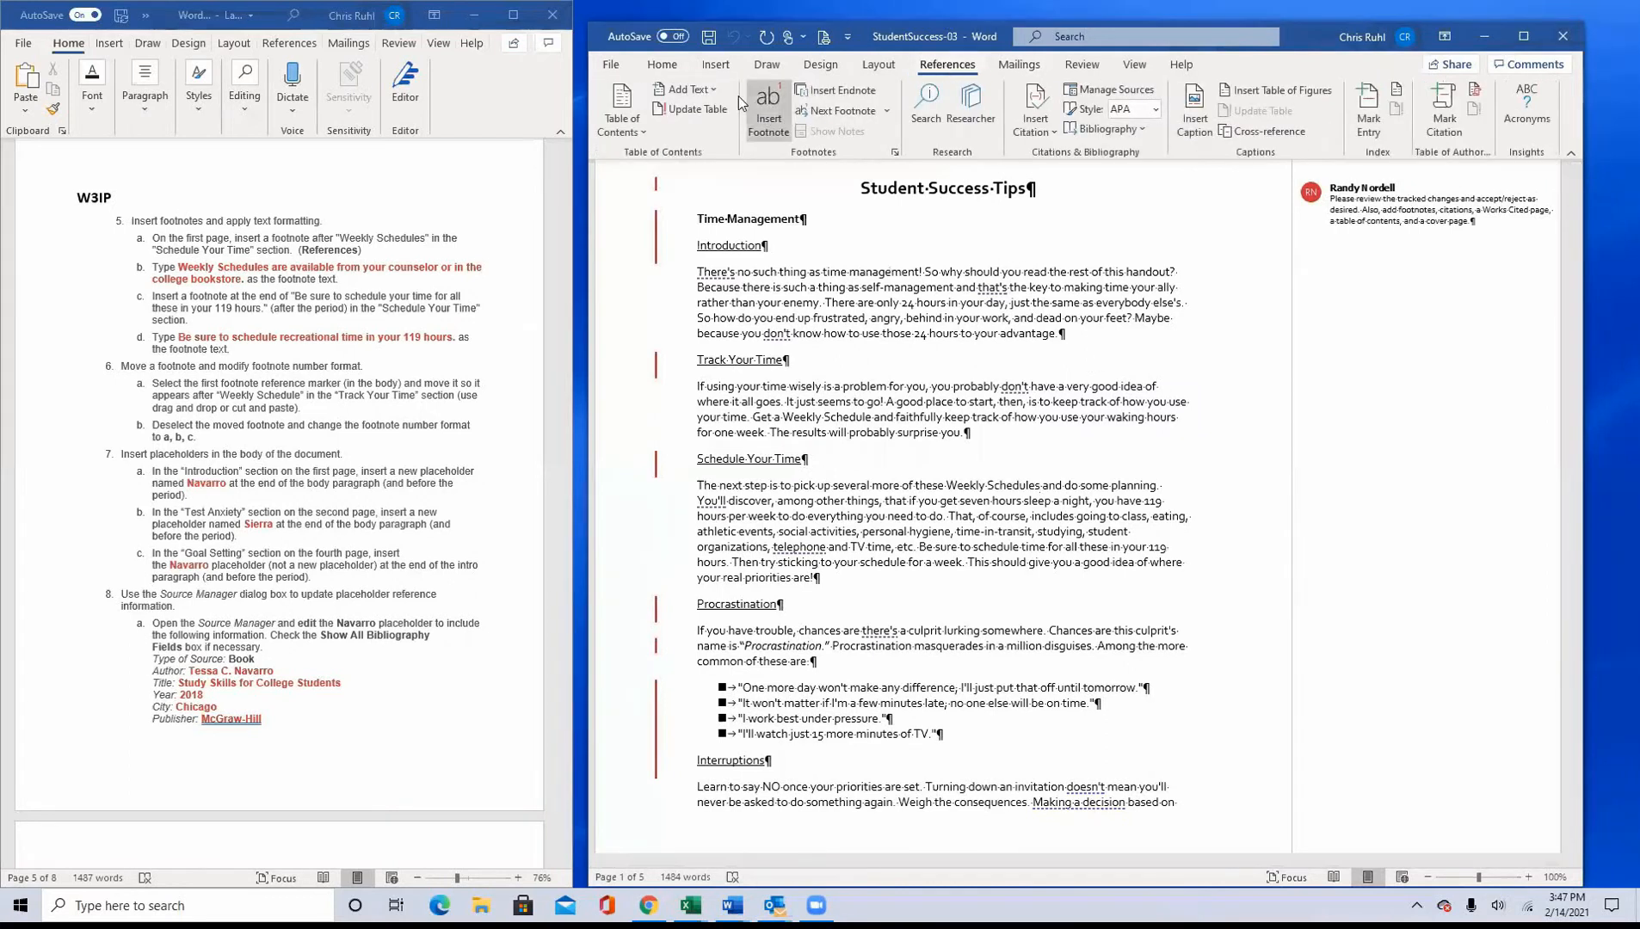
{"action": "left_click", "coordinate": [768, 112]}
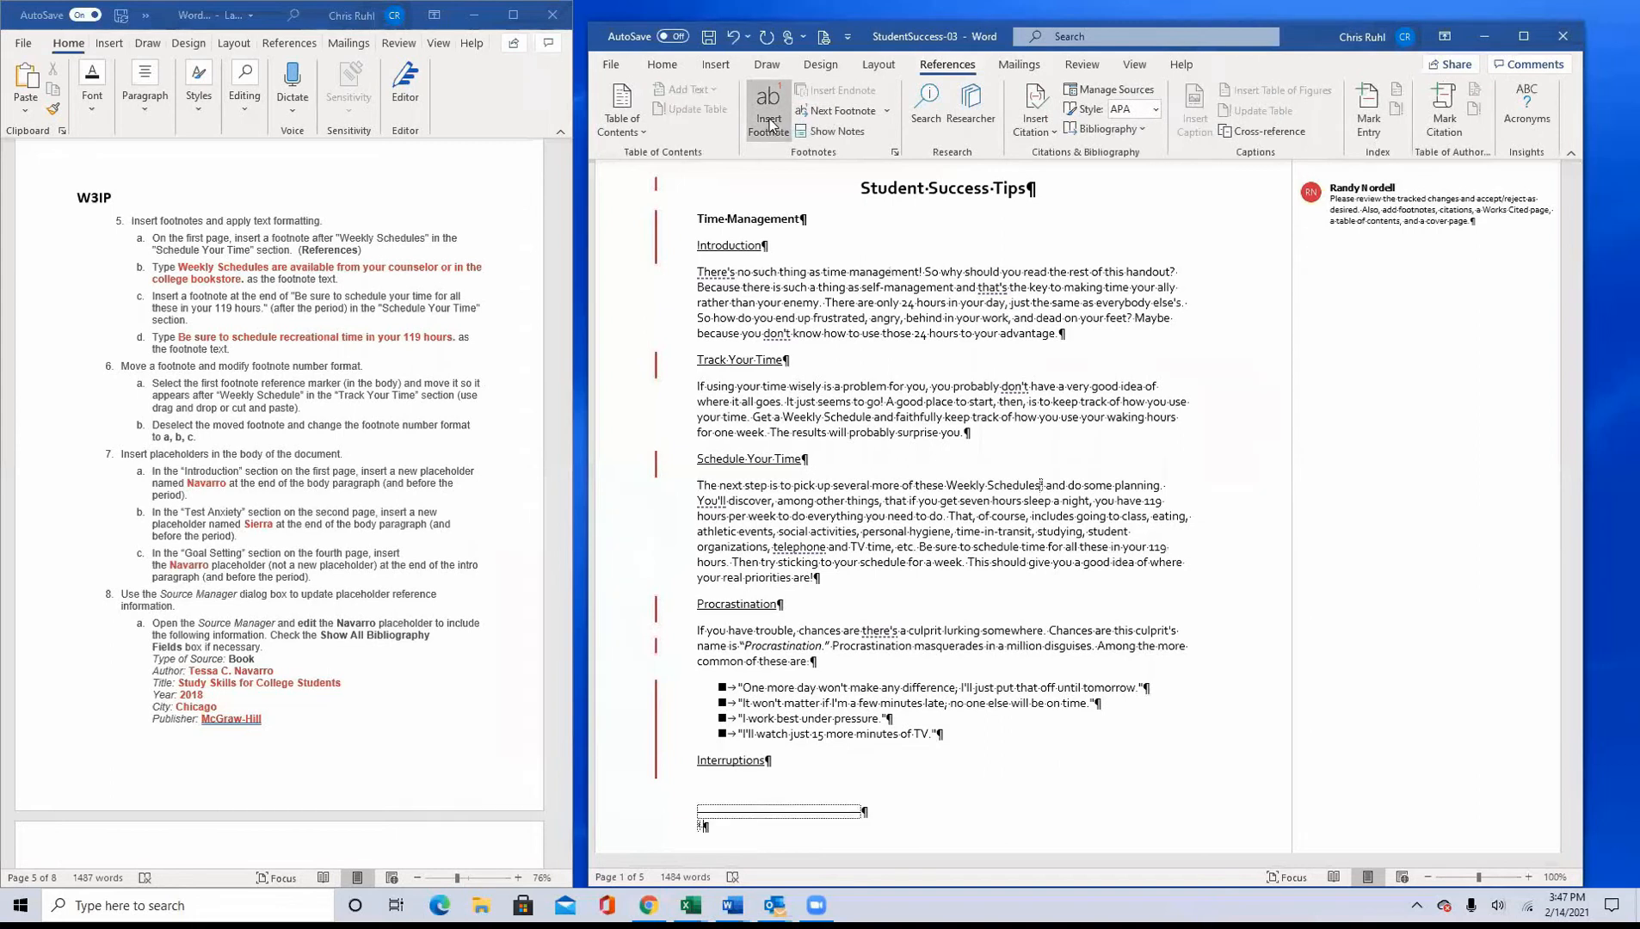
Step: Enter the footnote text "Weekly Schedules are available from you counselor or in the college bookstore."
{"action": "type", "text": "Weekly Schedules are available from you cou"}
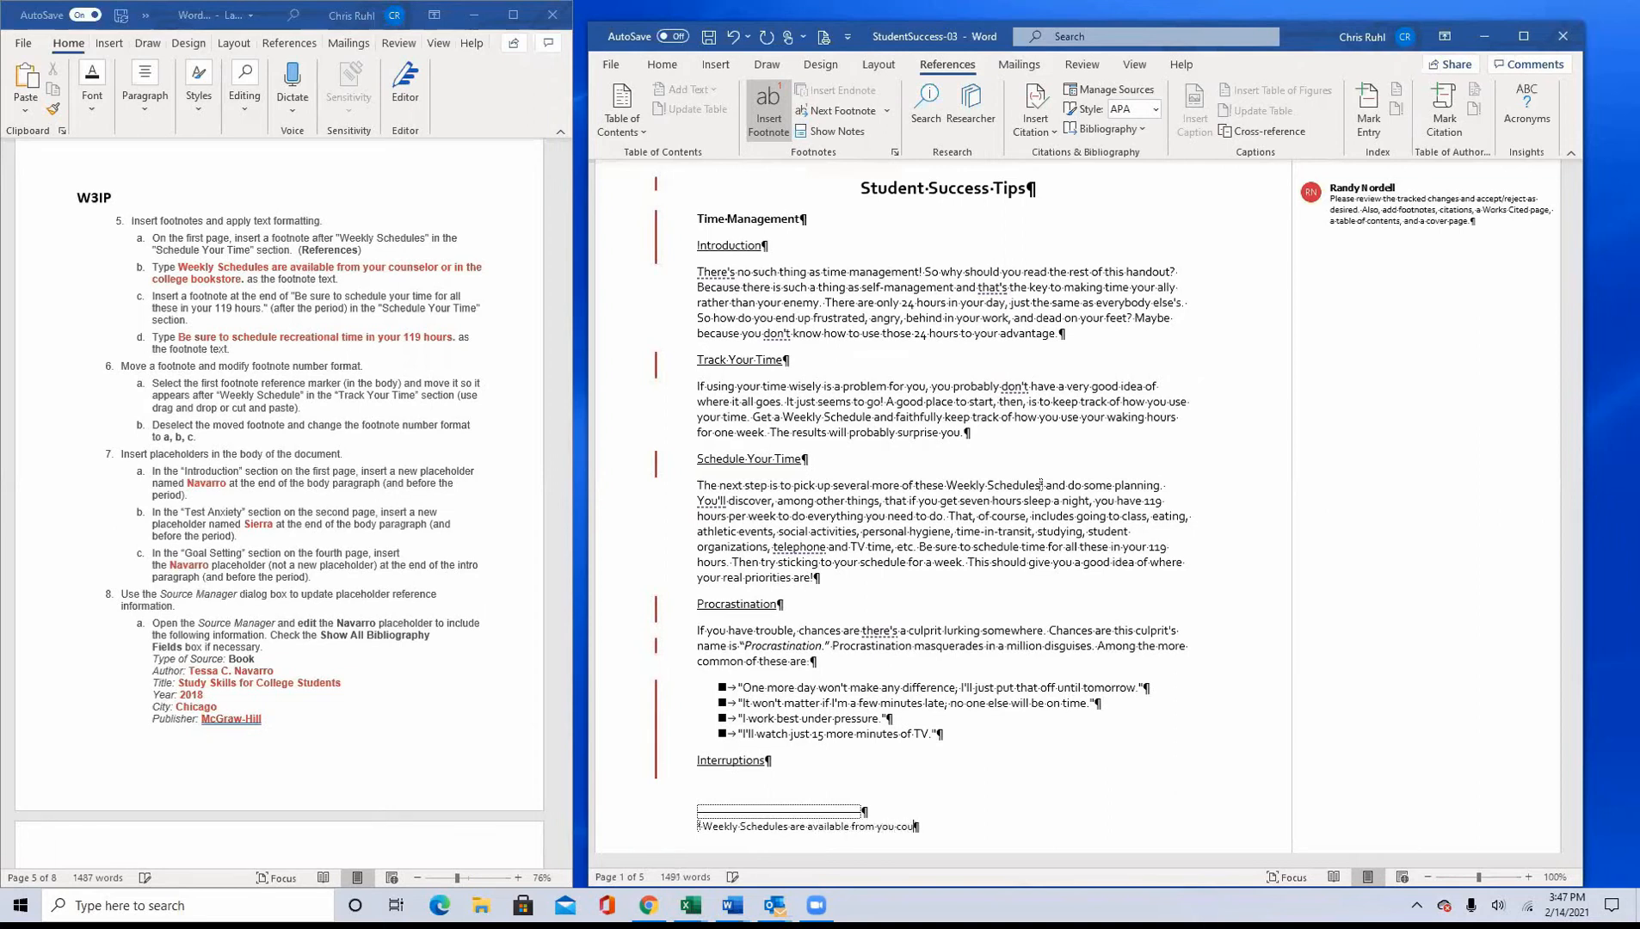
{"action": "type", "text": "nselor or in the college.bookstore."}
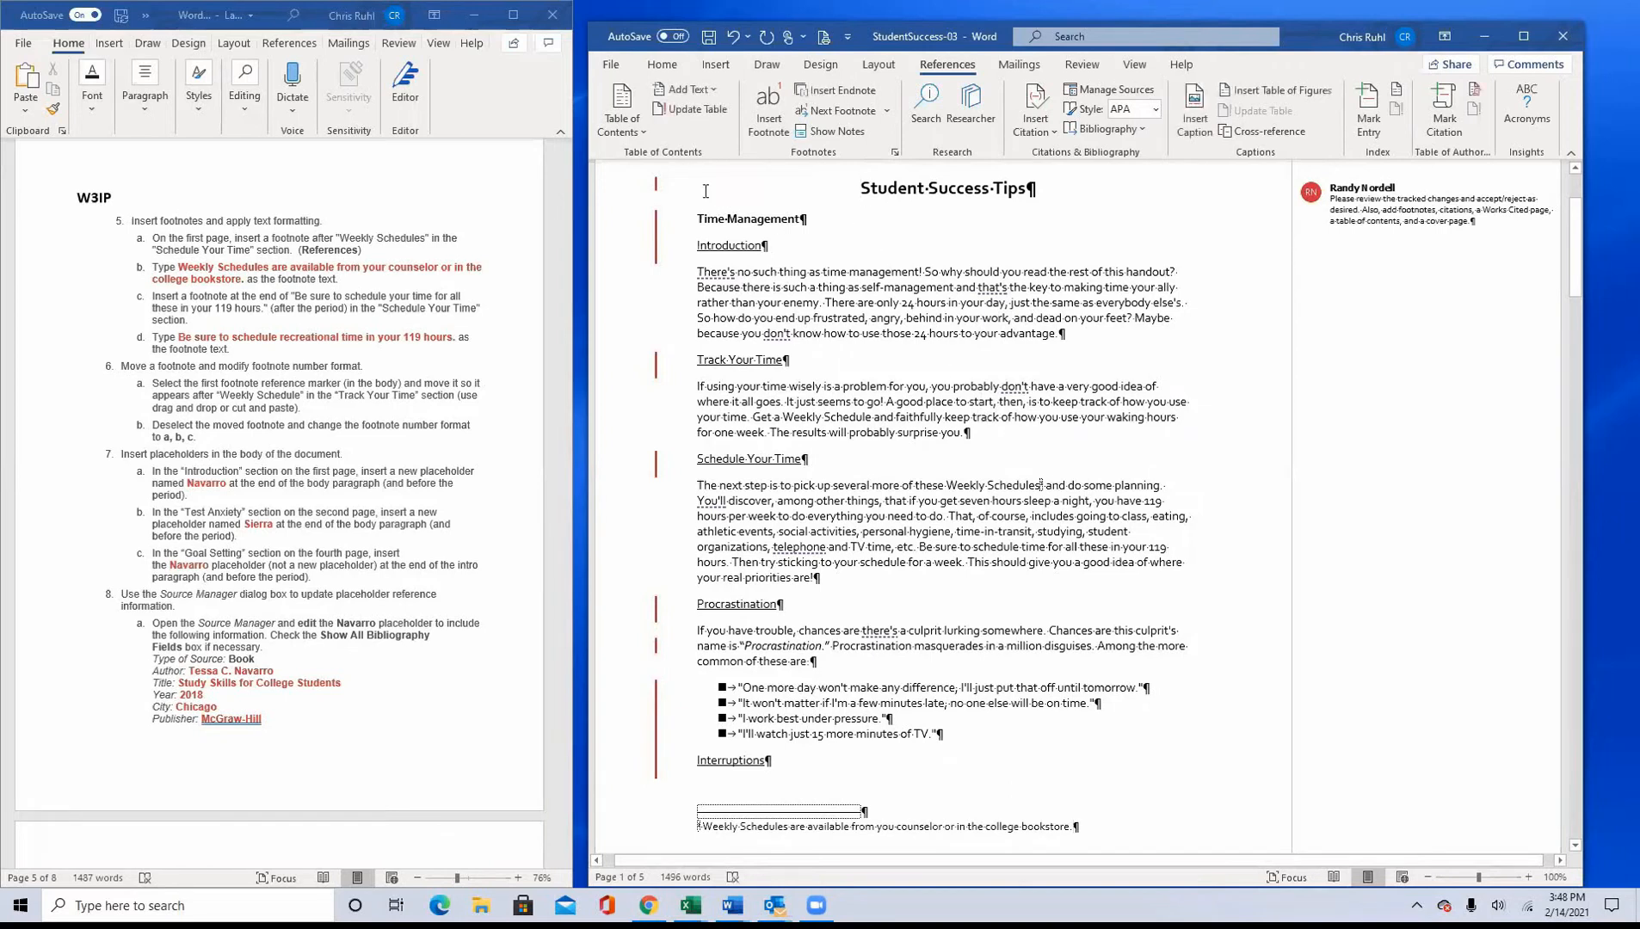
Step: Search StudentSuccess-03 for "schedule" to locate the sentence about scheduling time in the 119 hours
{"action": "key", "text": "ctrl+f"}
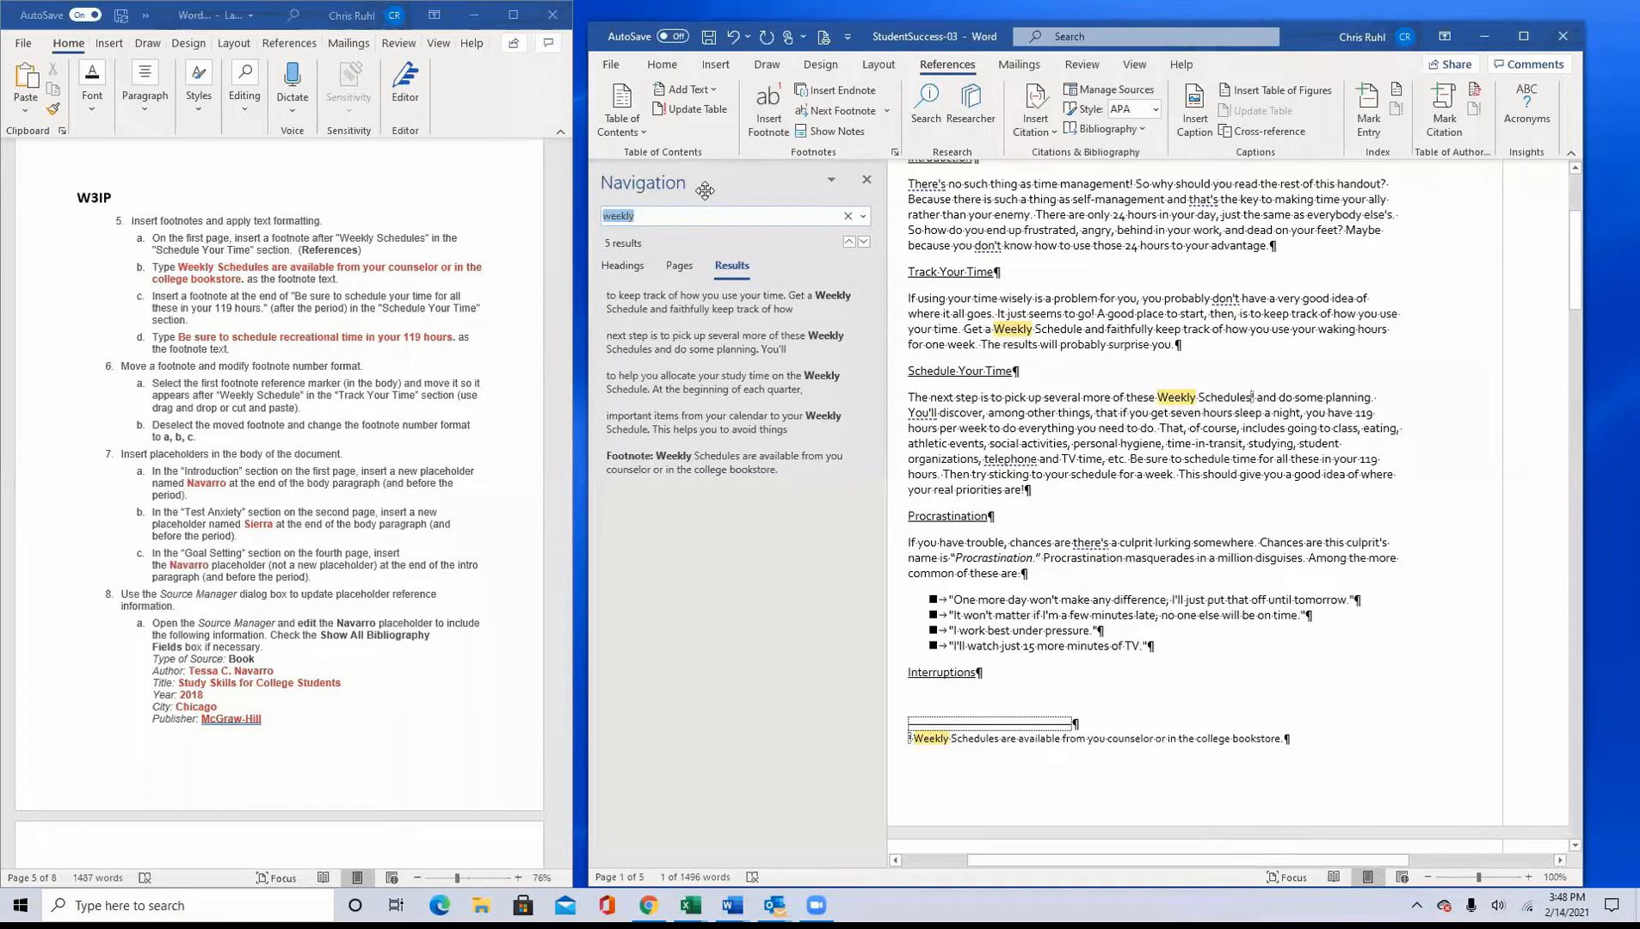
{"action": "type", "text": "schedeu"}
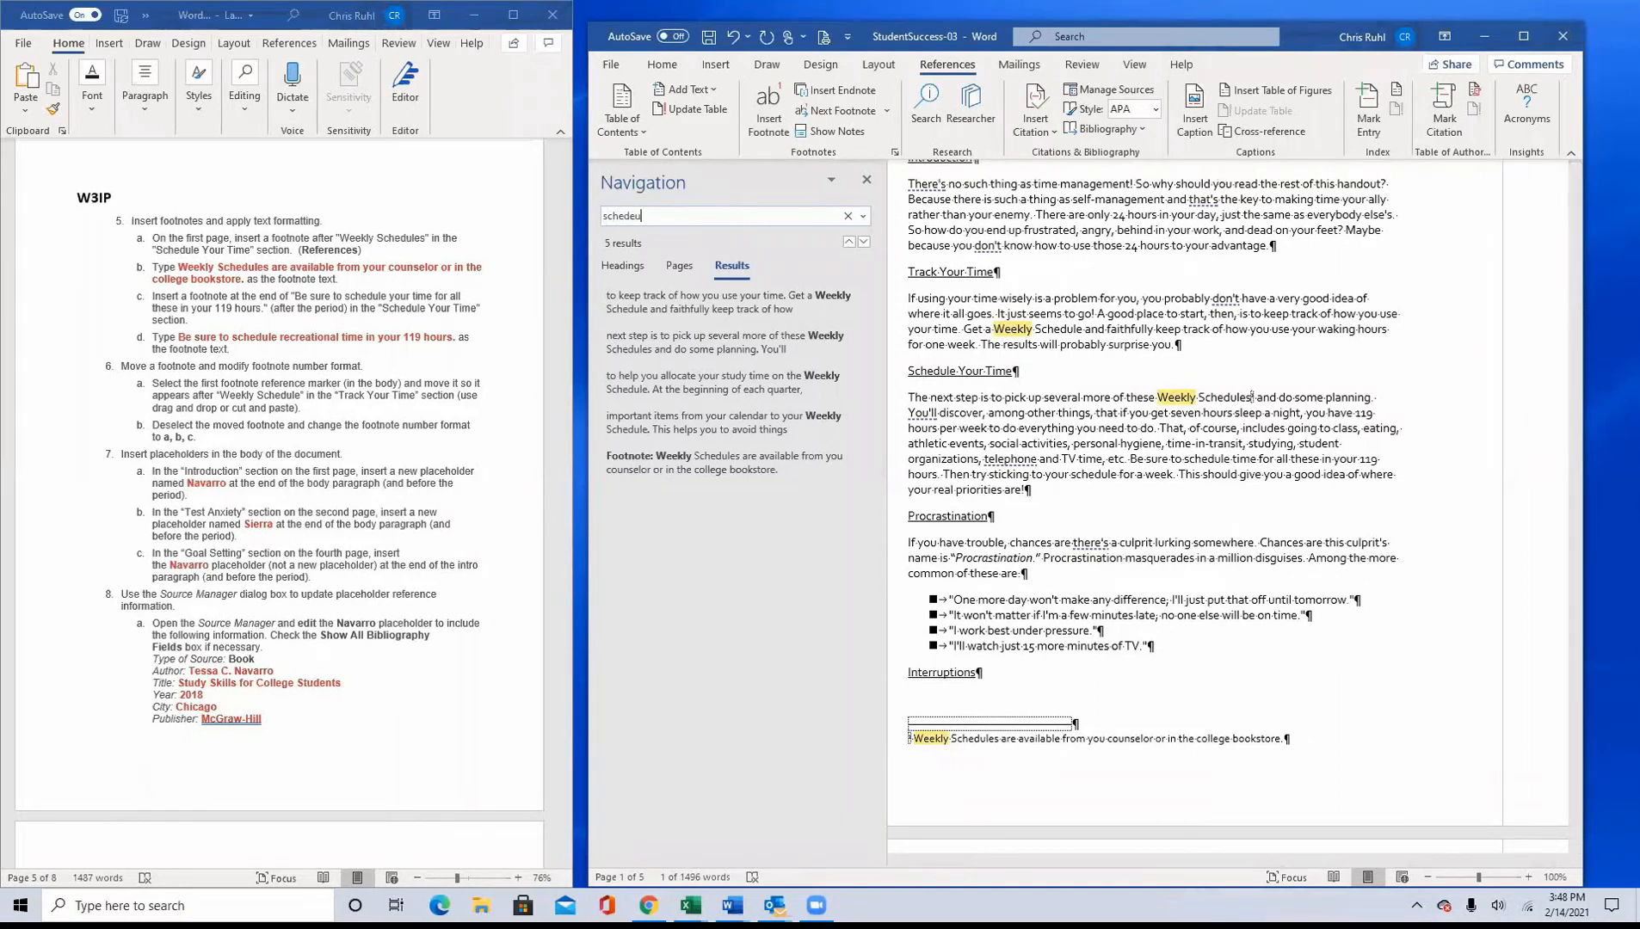
{"action": "key", "text": "BackSpace"}
{"action": "key", "text": "BackSpace"}
{"action": "type", "text": "ule"}
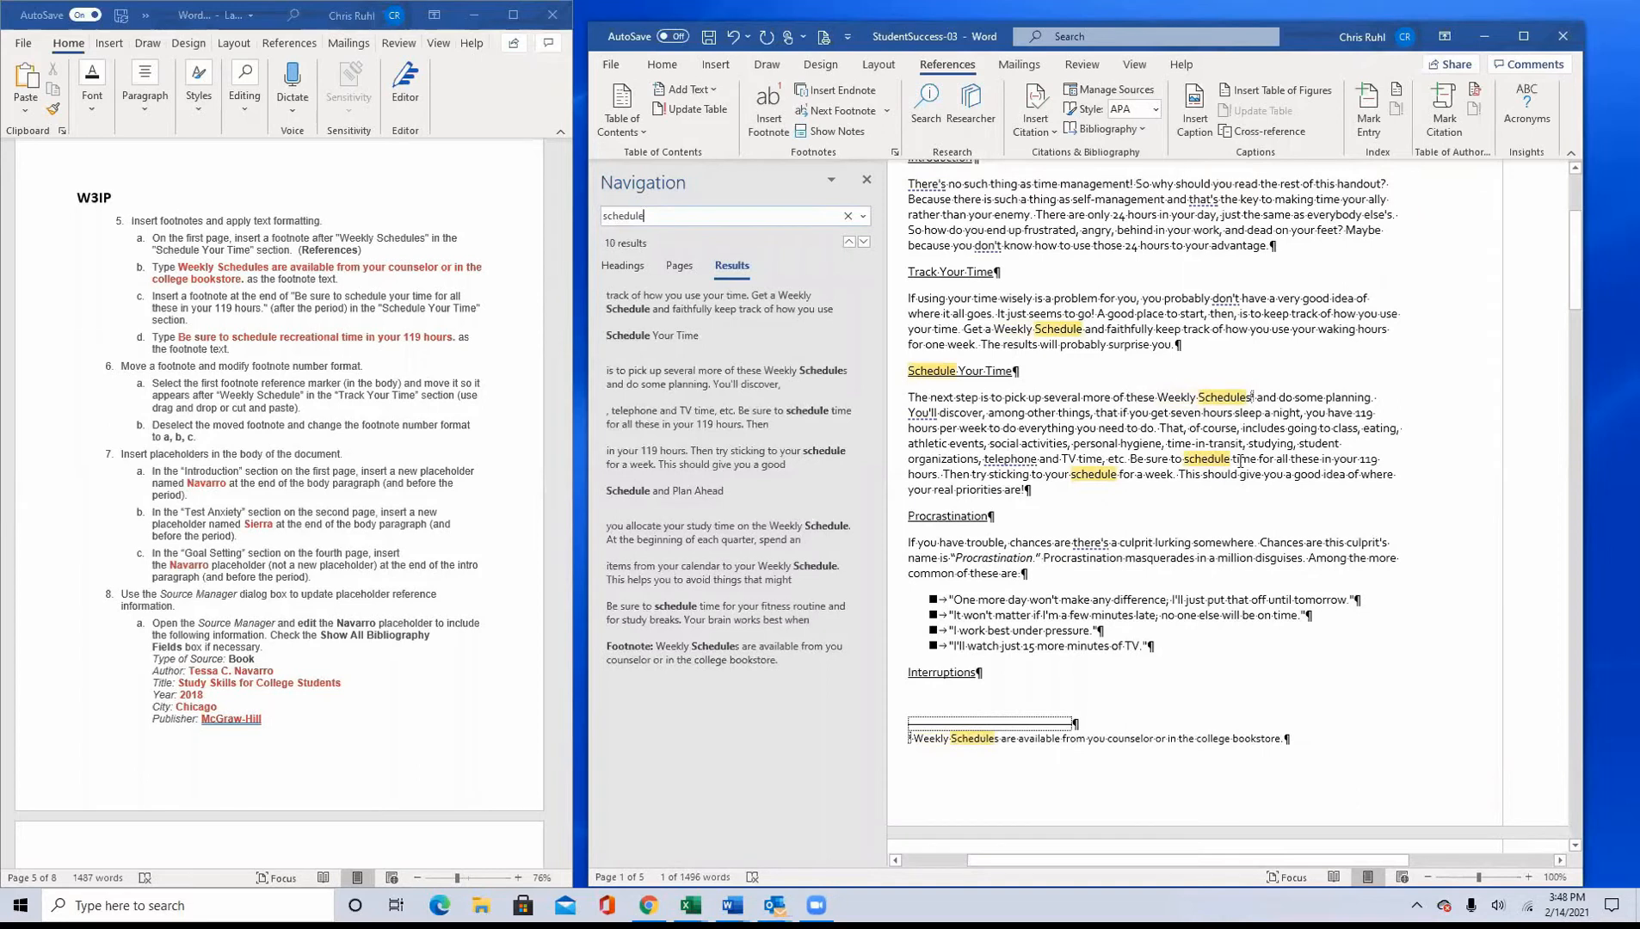
Step: Close the search results and insert a footnote after the period of "...all these in your 119 hours." in the Schedule Your Time section
{"action": "left_click", "coordinate": [942, 474]}
{"action": "left_click", "coordinate": [867, 180]}
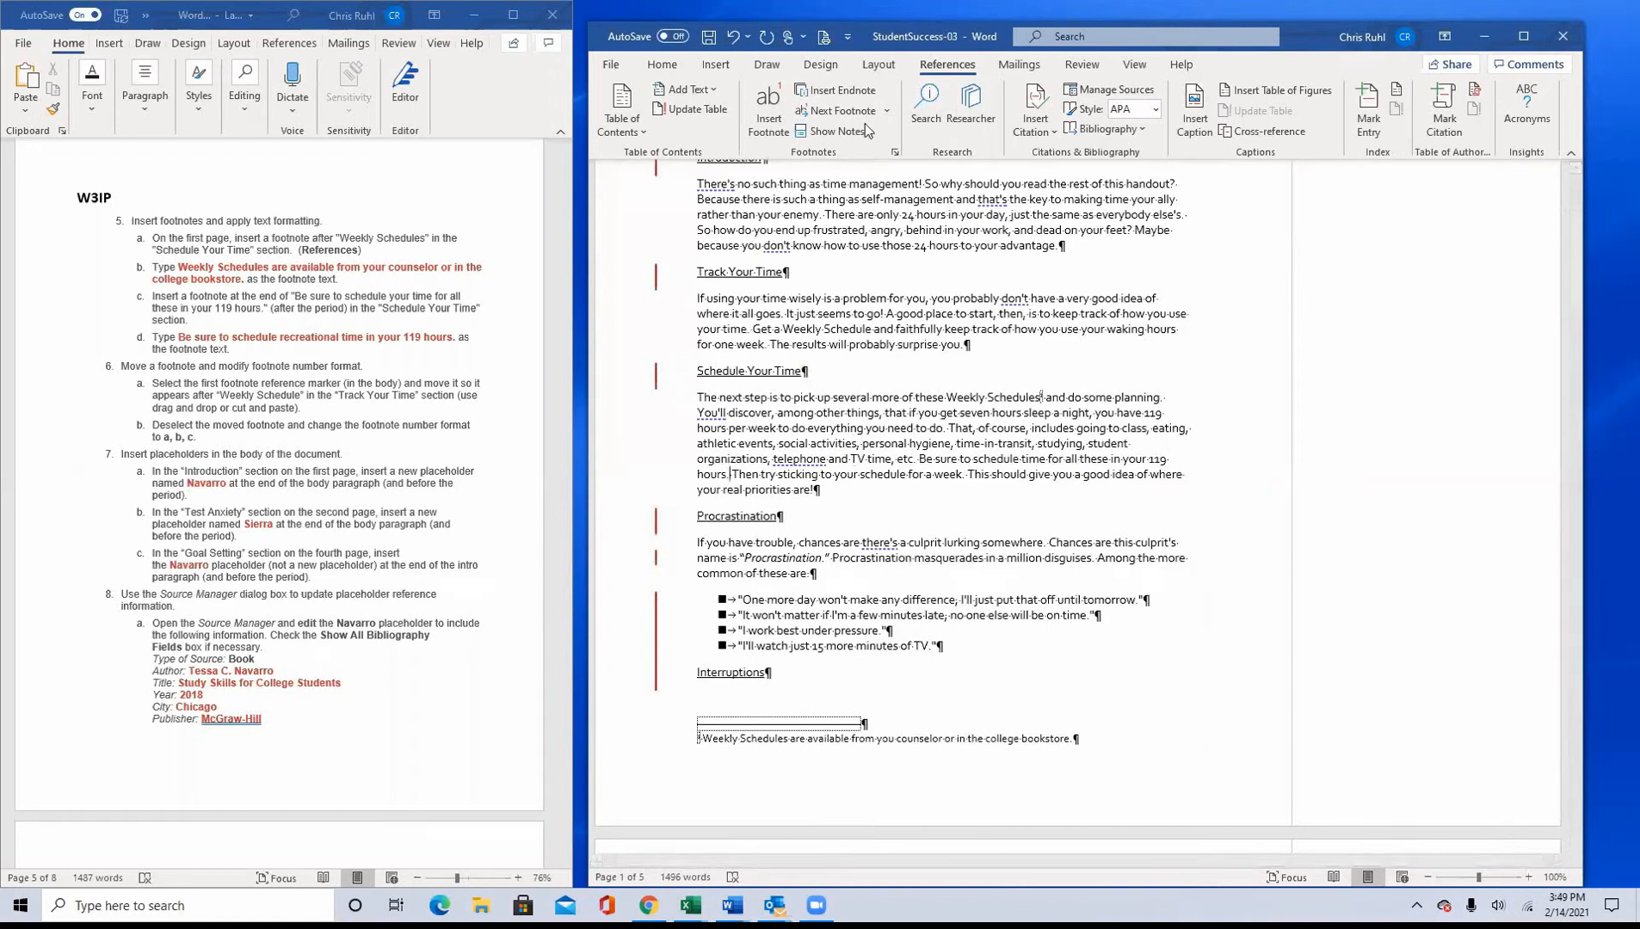
{"action": "left_click", "coordinate": [768, 113]}
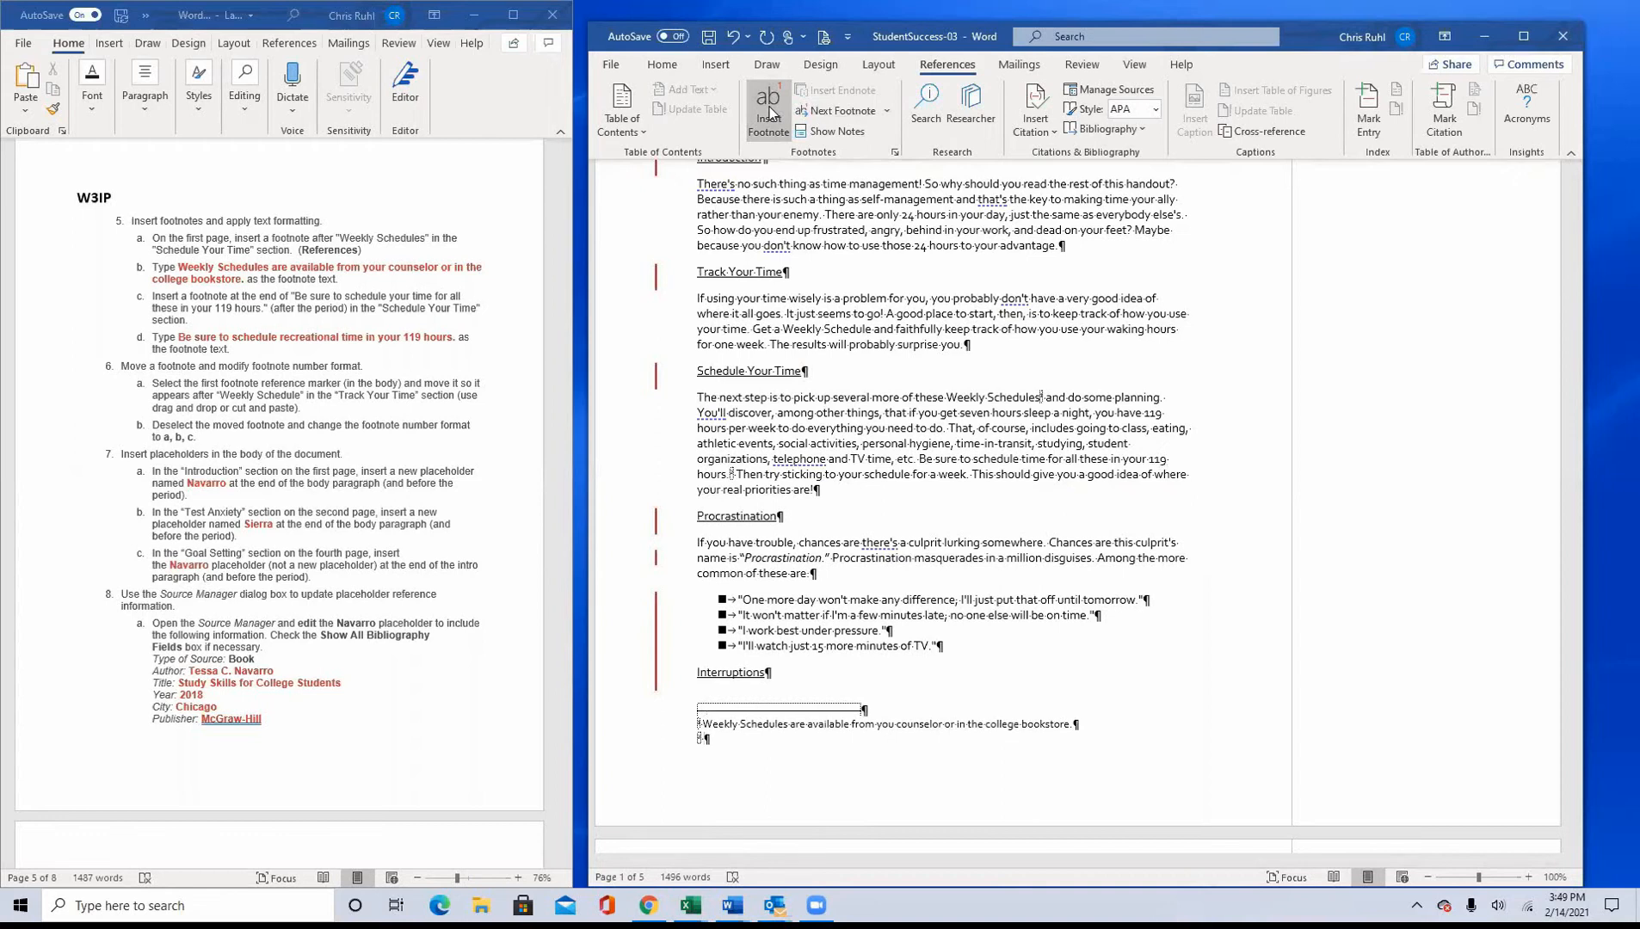
Step: Enter the second footnote's text "Be sure to schedule recreational time in your 119 hours."
{"action": "type", "text": "Be sure to schedule recreational t"}
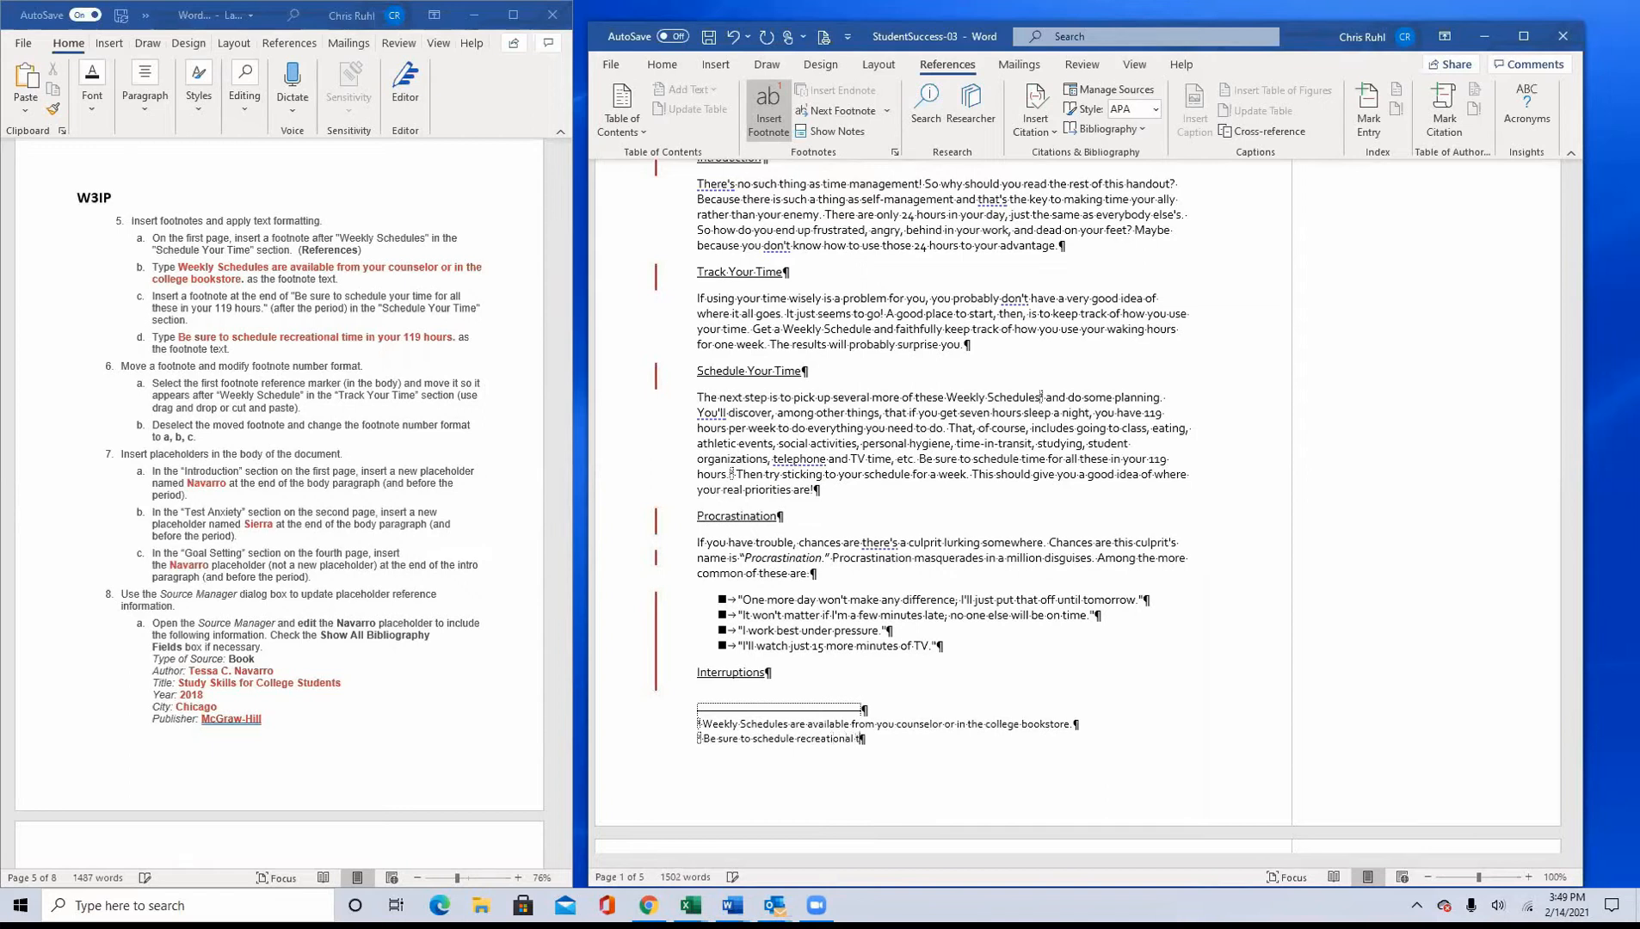
{"action": "type", "text": "ime in your"}
{"action": "type", "text": " 19"}
{"action": "key", "text": "BackSpace"}
{"action": "key", "text": "BackSpace"}
{"action": "type", "text": "19 hours."}
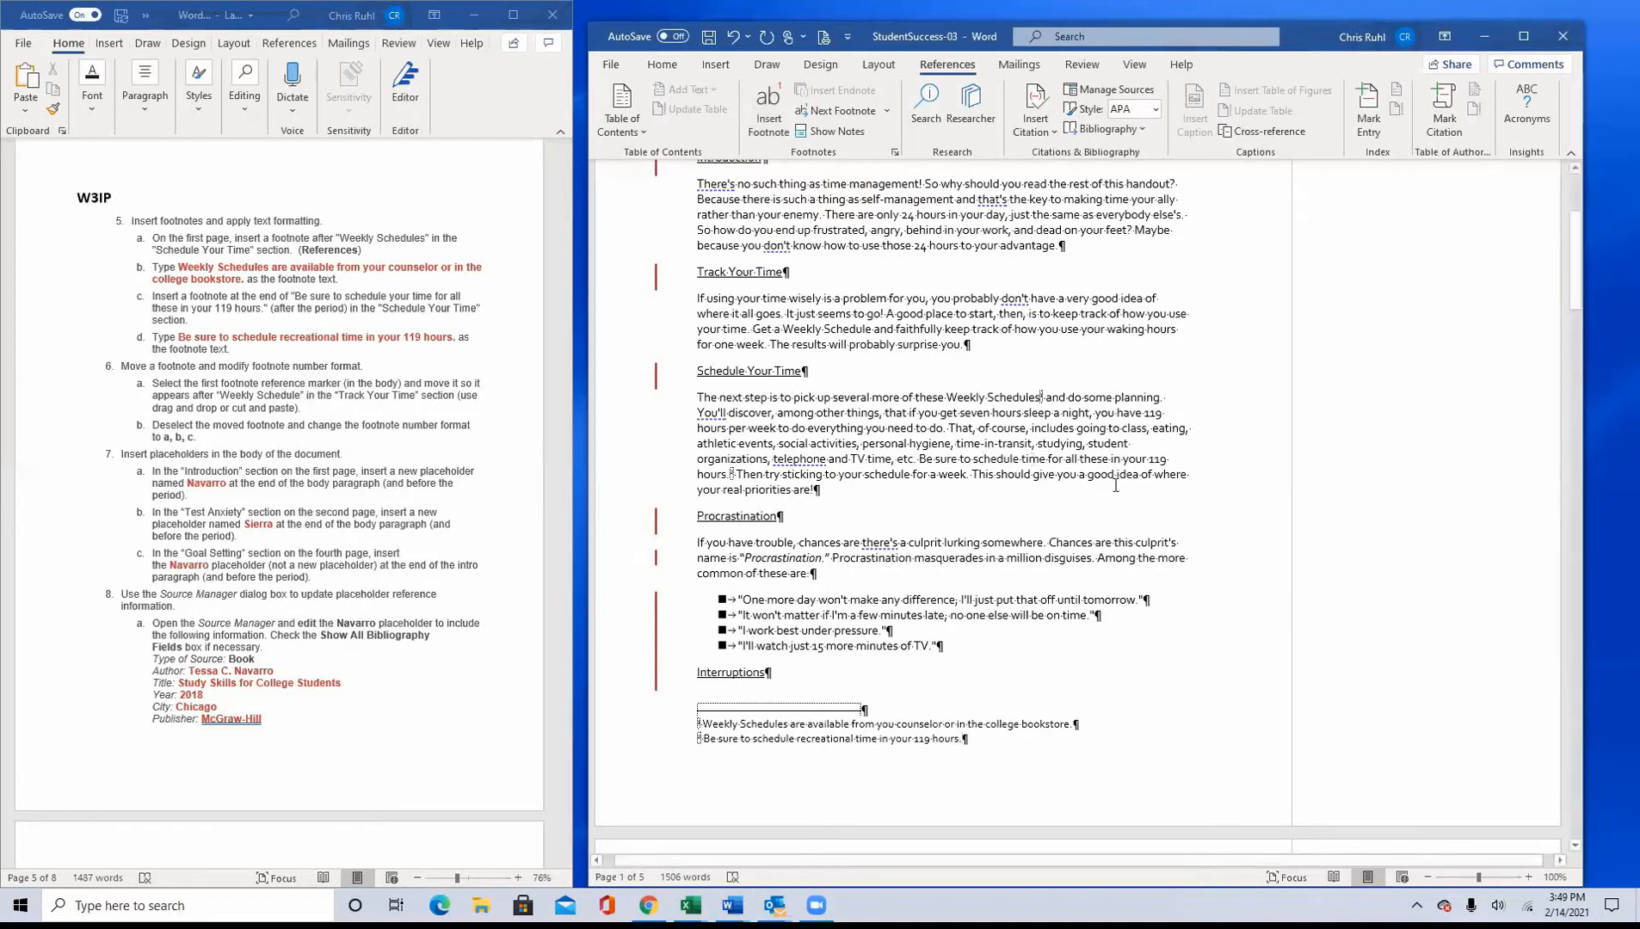
Step: Try to pick up the first footnote reference marker after "Weekly Schedules" in the Schedule Your Time section
{"action": "scroll", "coordinate": [1084, 490], "scroll_direction": "up", "scroll_amount": 3}
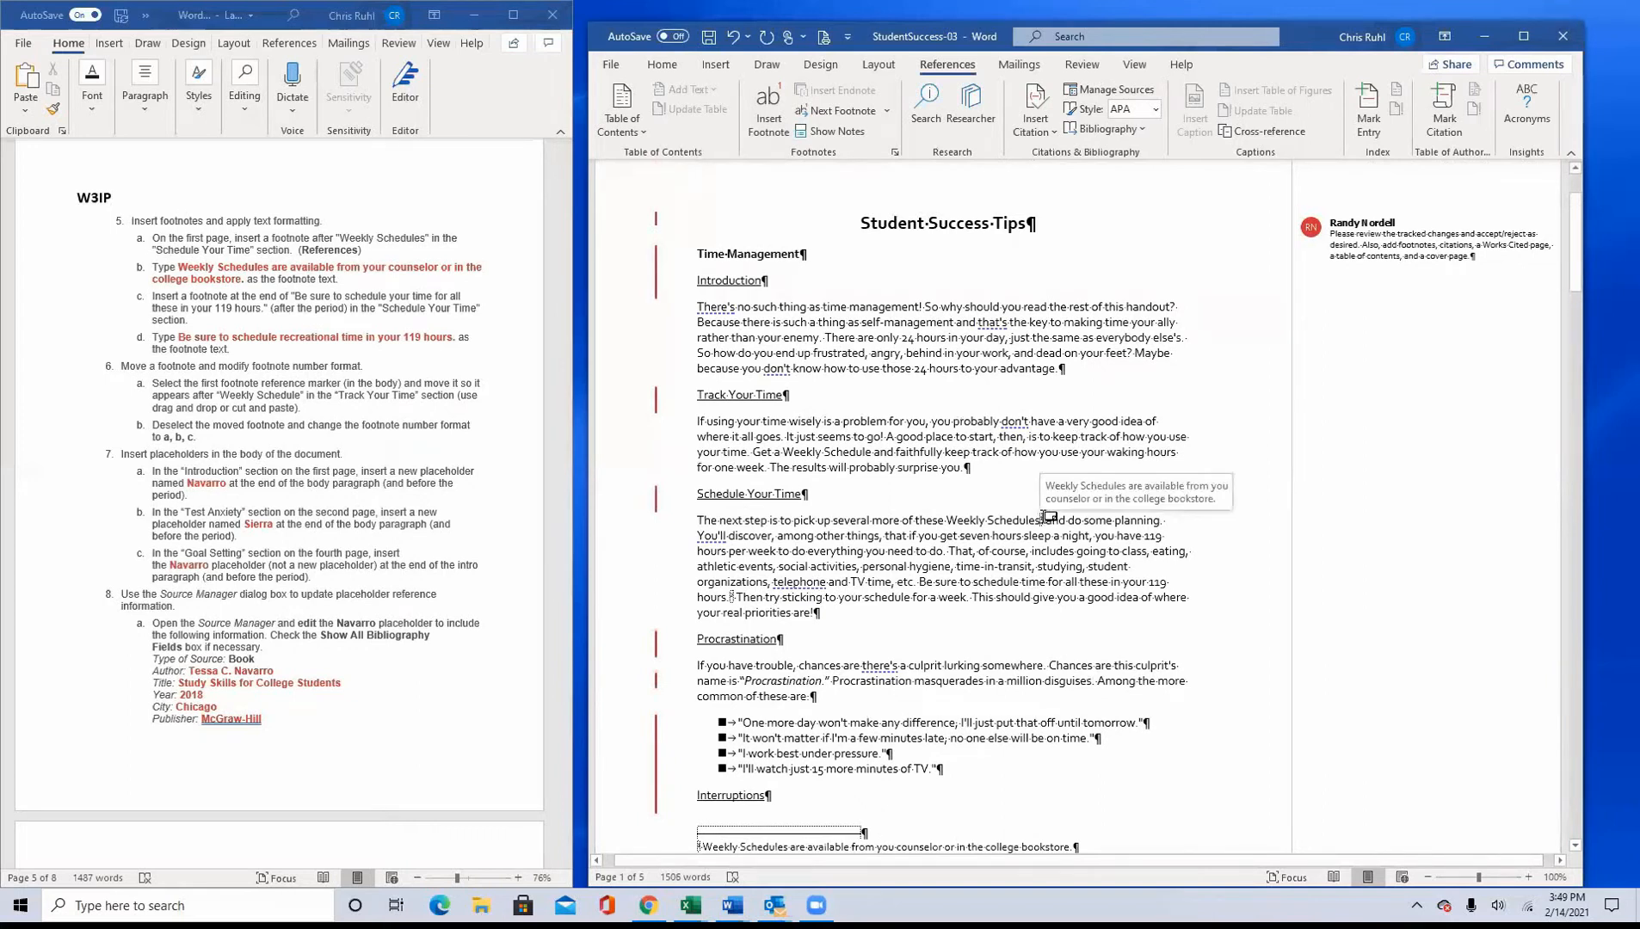
{"action": "mouse_move", "coordinate": [1045, 515]}
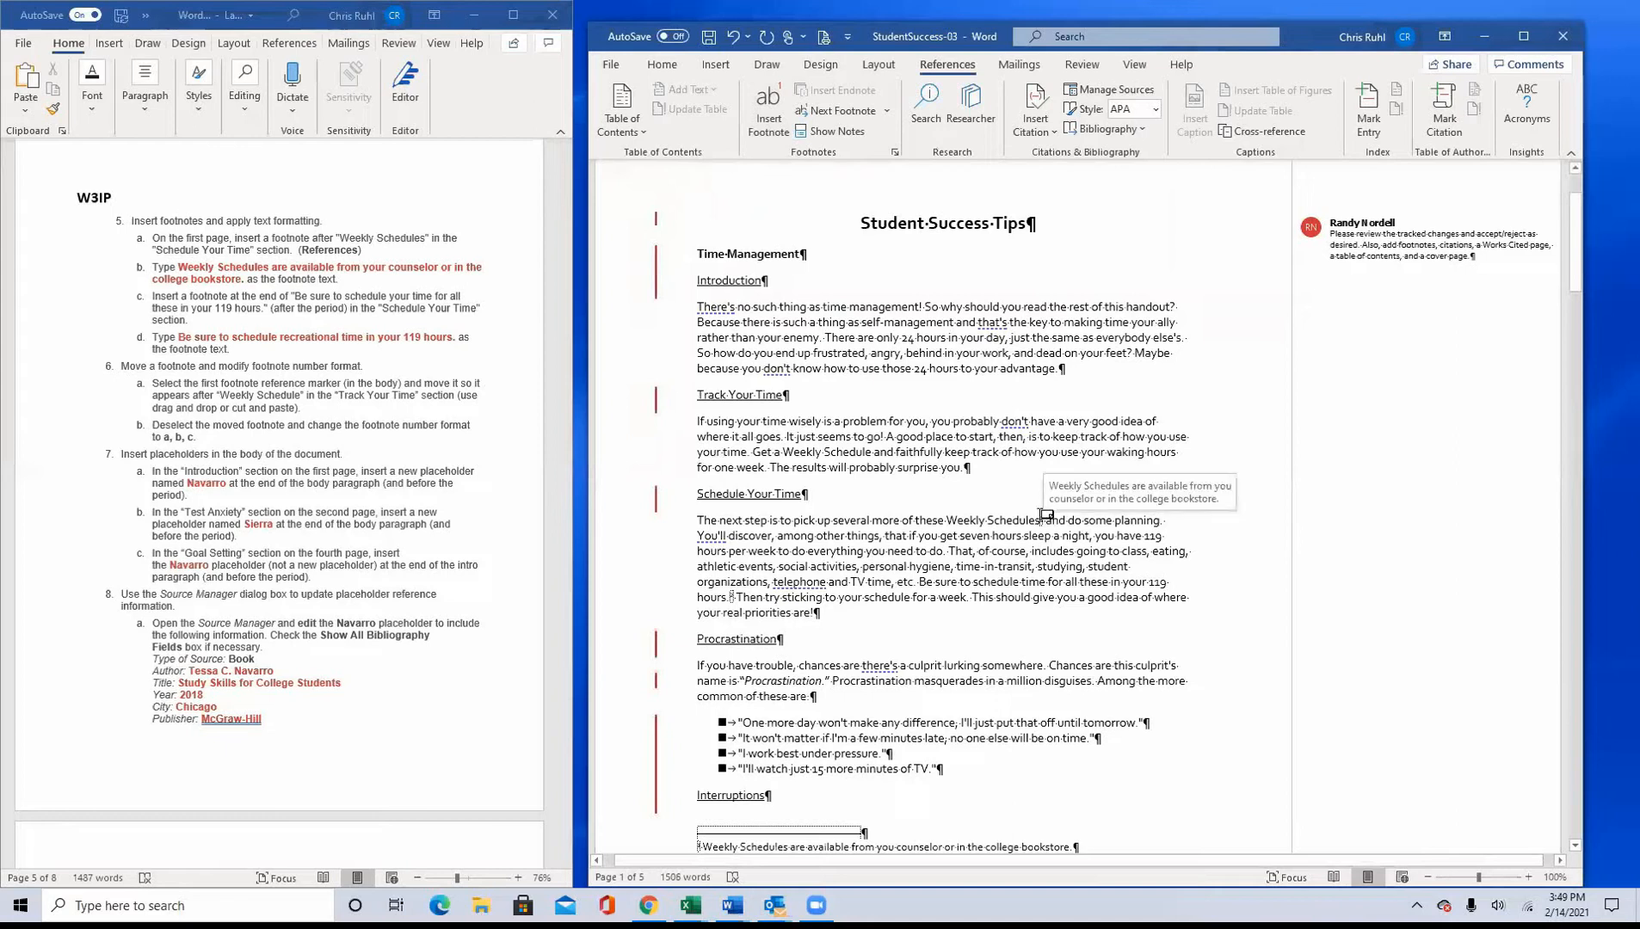
{"action": "left_click_drag", "start_coordinate": [1046, 520], "coordinate": [1039, 519]}
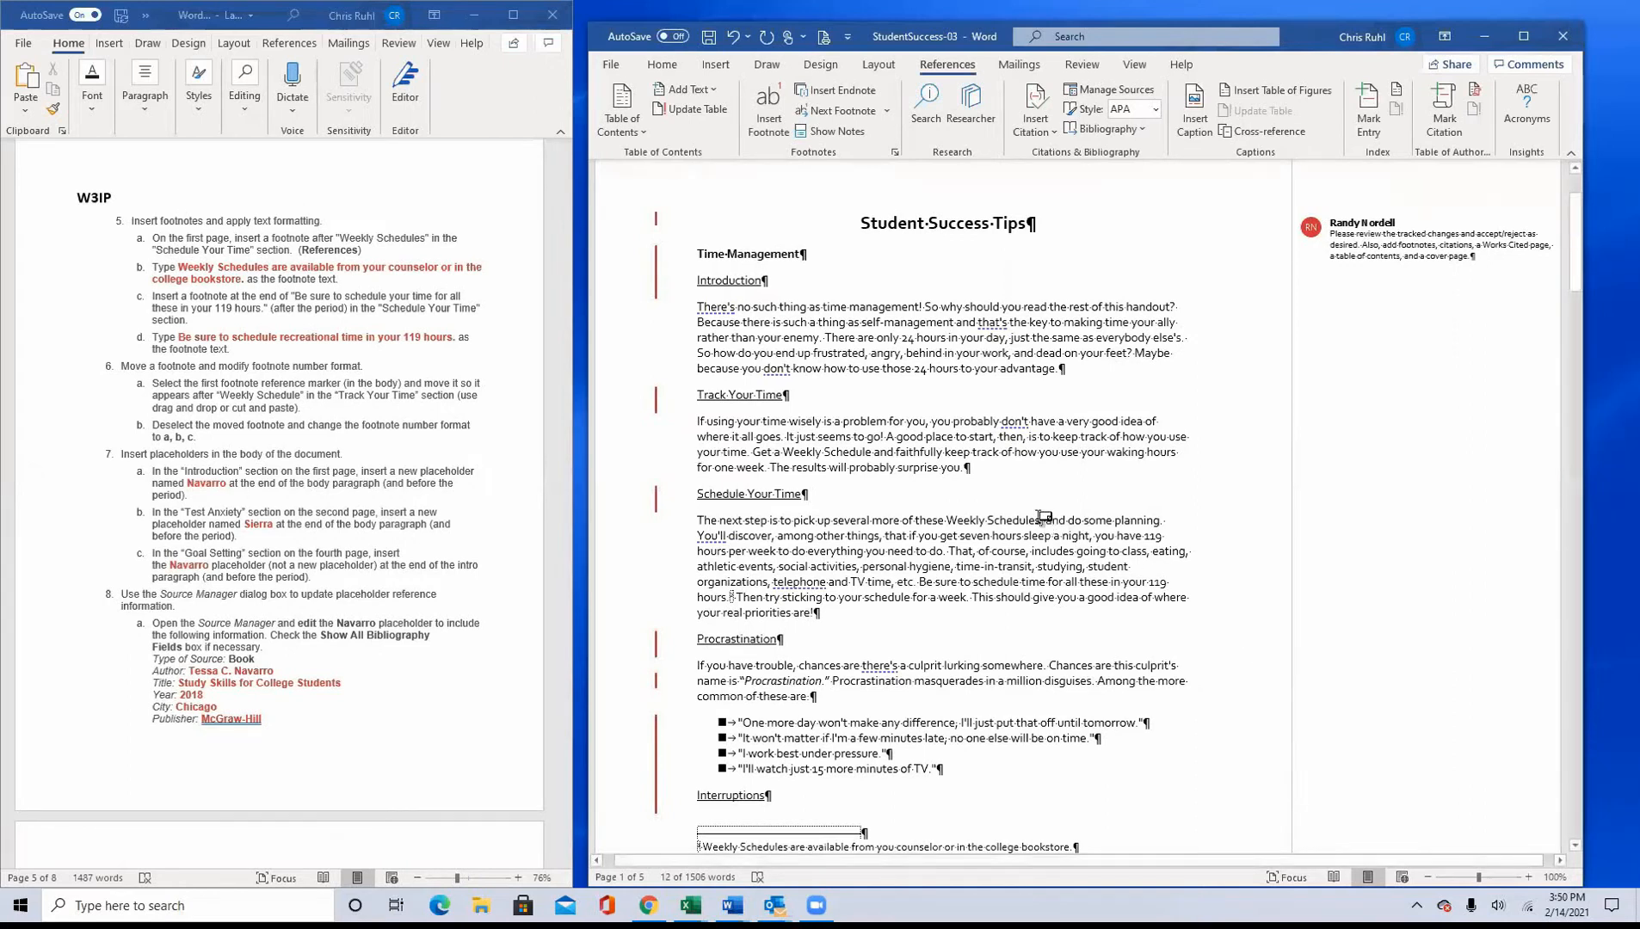
{"action": "mouse_move", "coordinate": [1047, 518]}
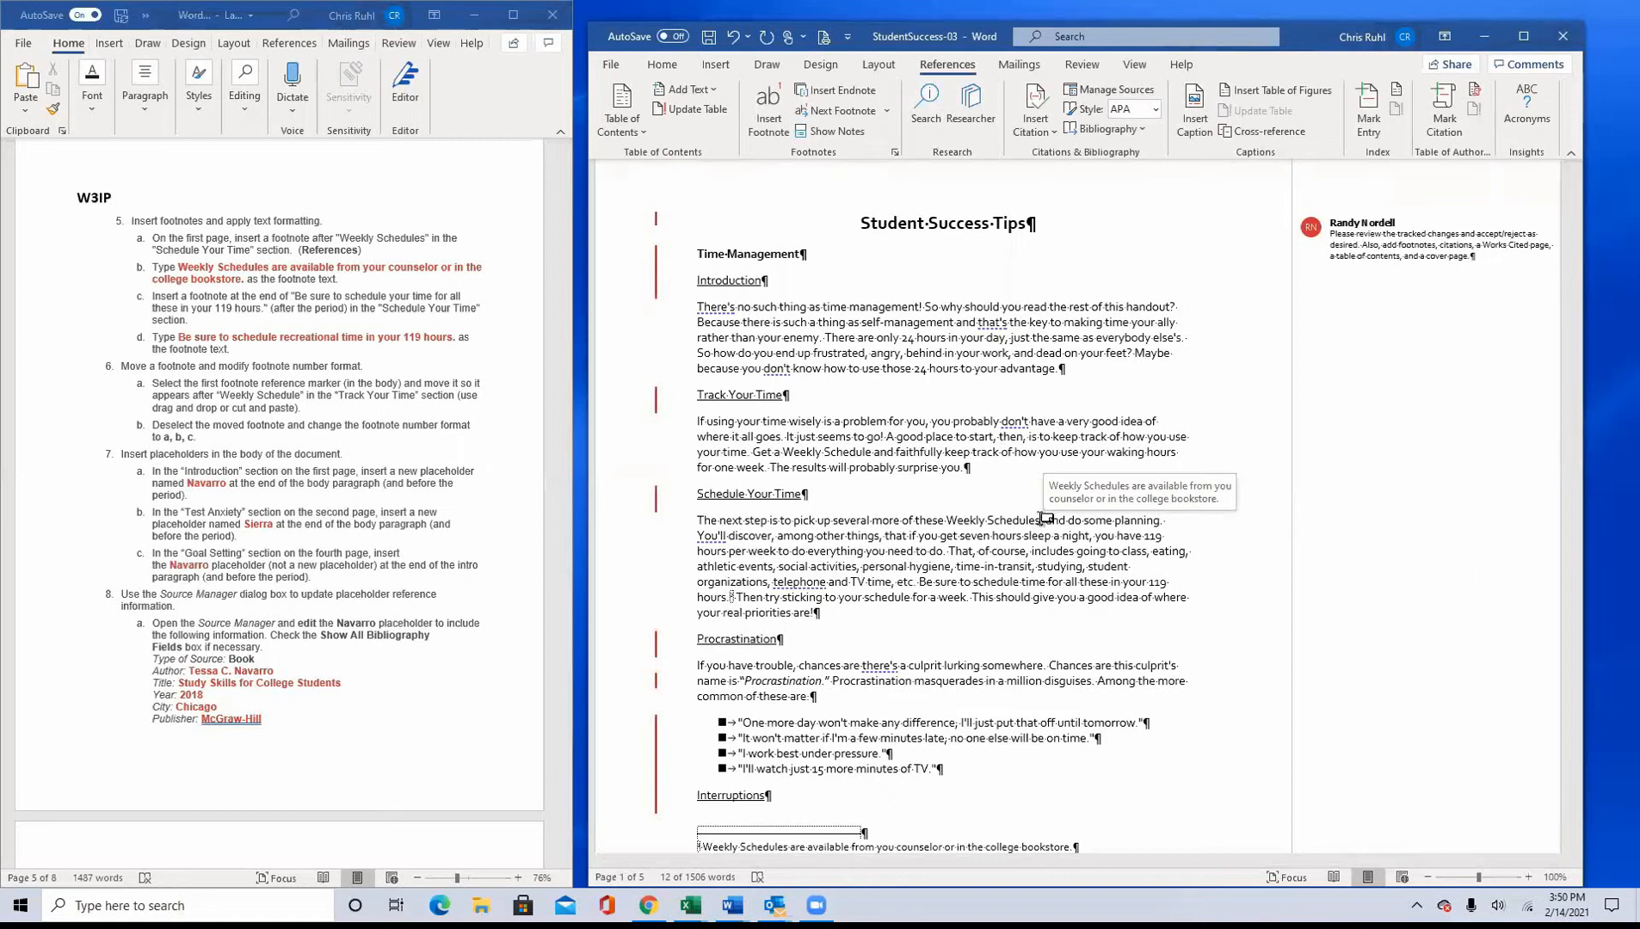
{"action": "left_click_drag", "start_coordinate": [1043, 525], "coordinate": [1041, 518]}
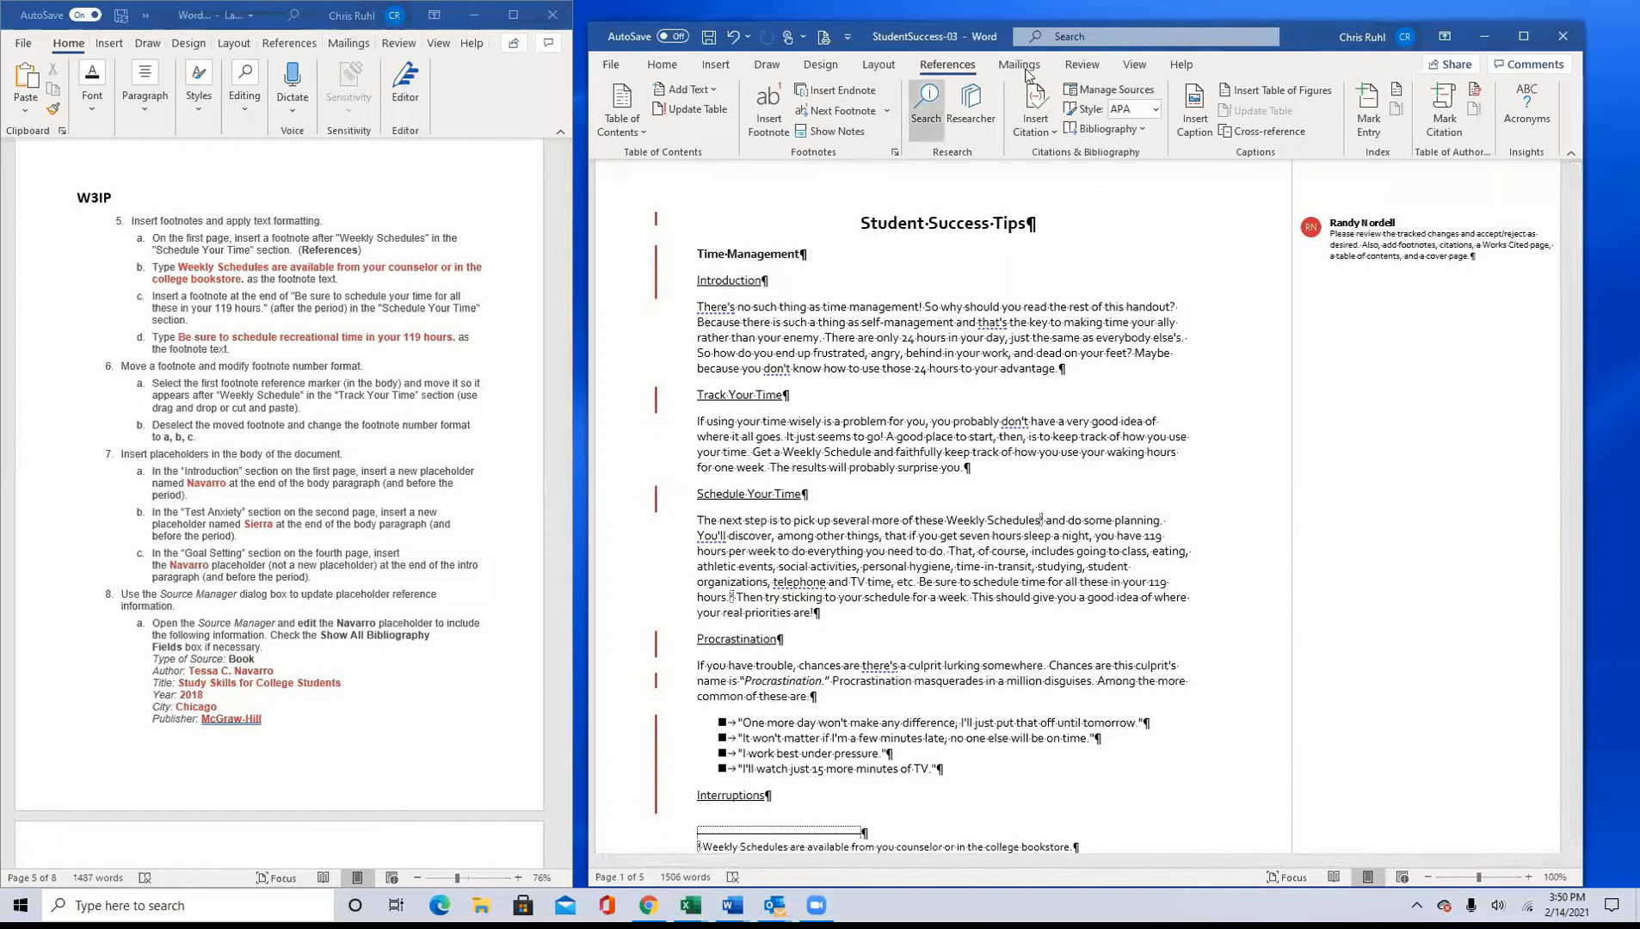
Step: Zoom the document to 200% to make the footnote reference markers easier to select
{"action": "left_click", "coordinate": [1136, 67]}
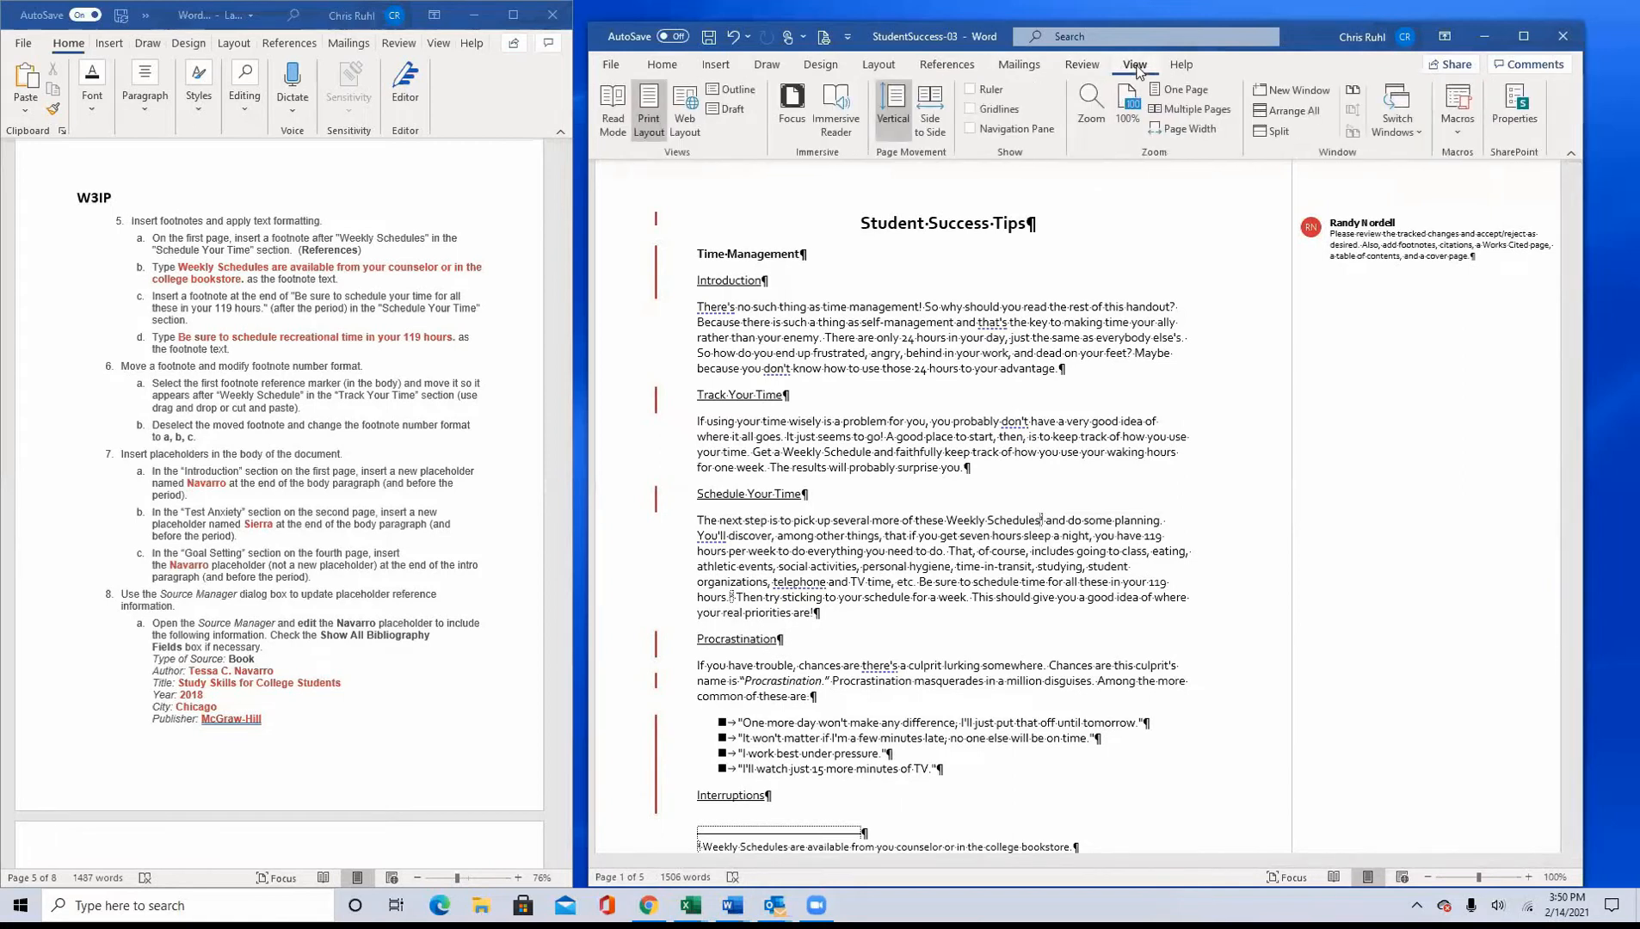
{"action": "left_click", "coordinate": [1187, 129]}
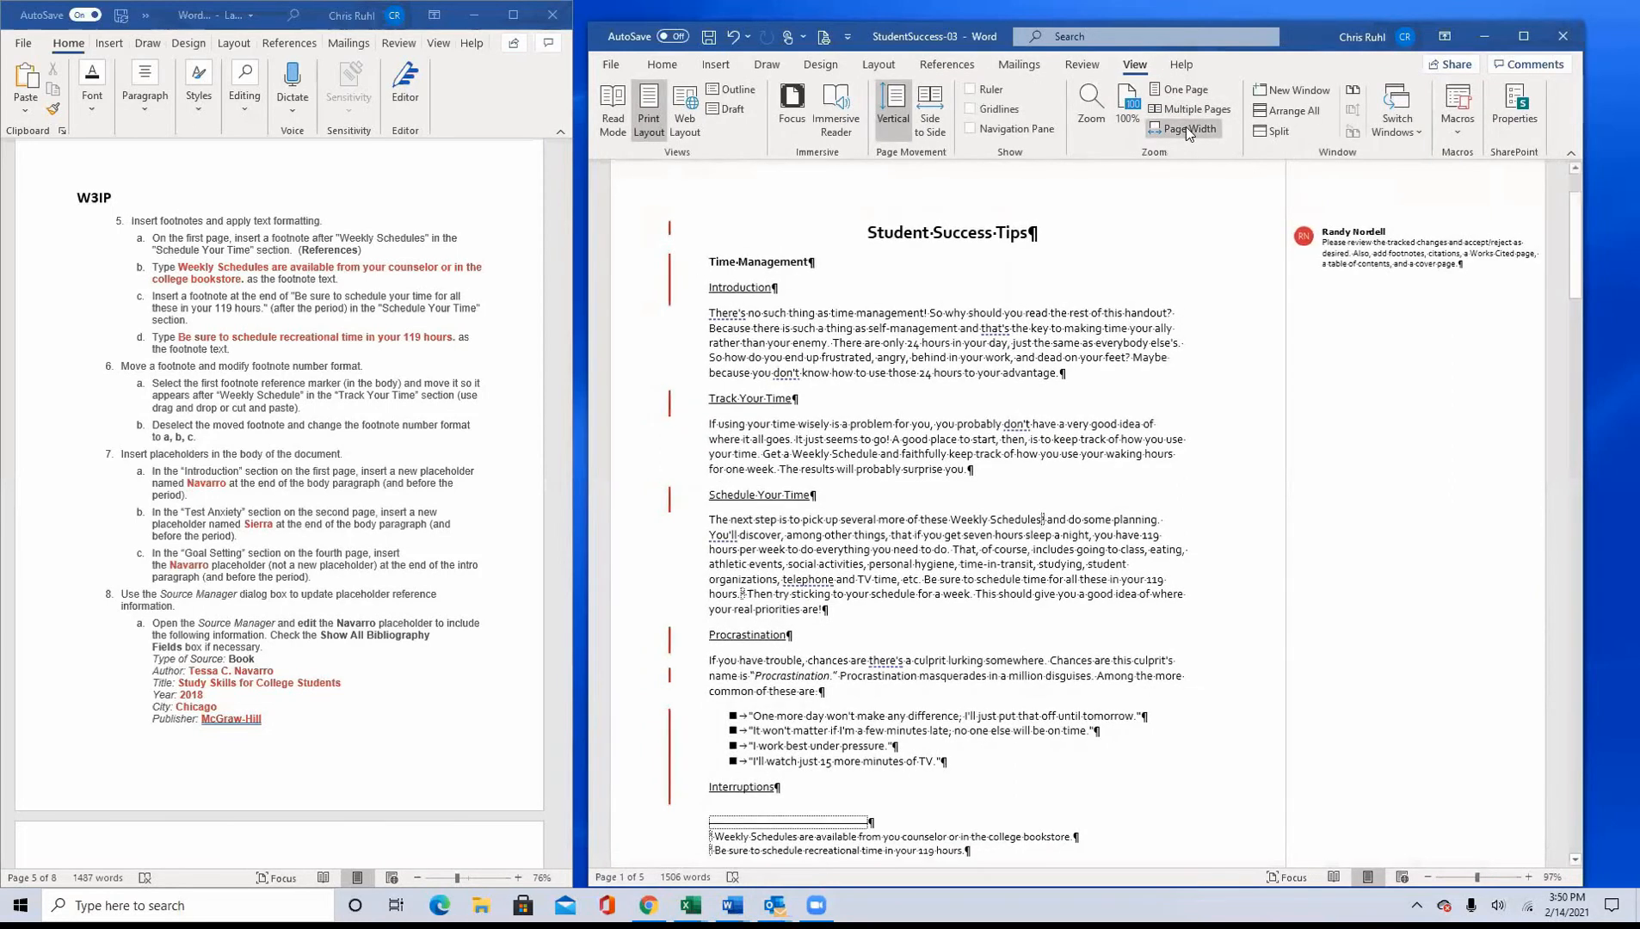
{"action": "left_click", "coordinate": [1089, 108]}
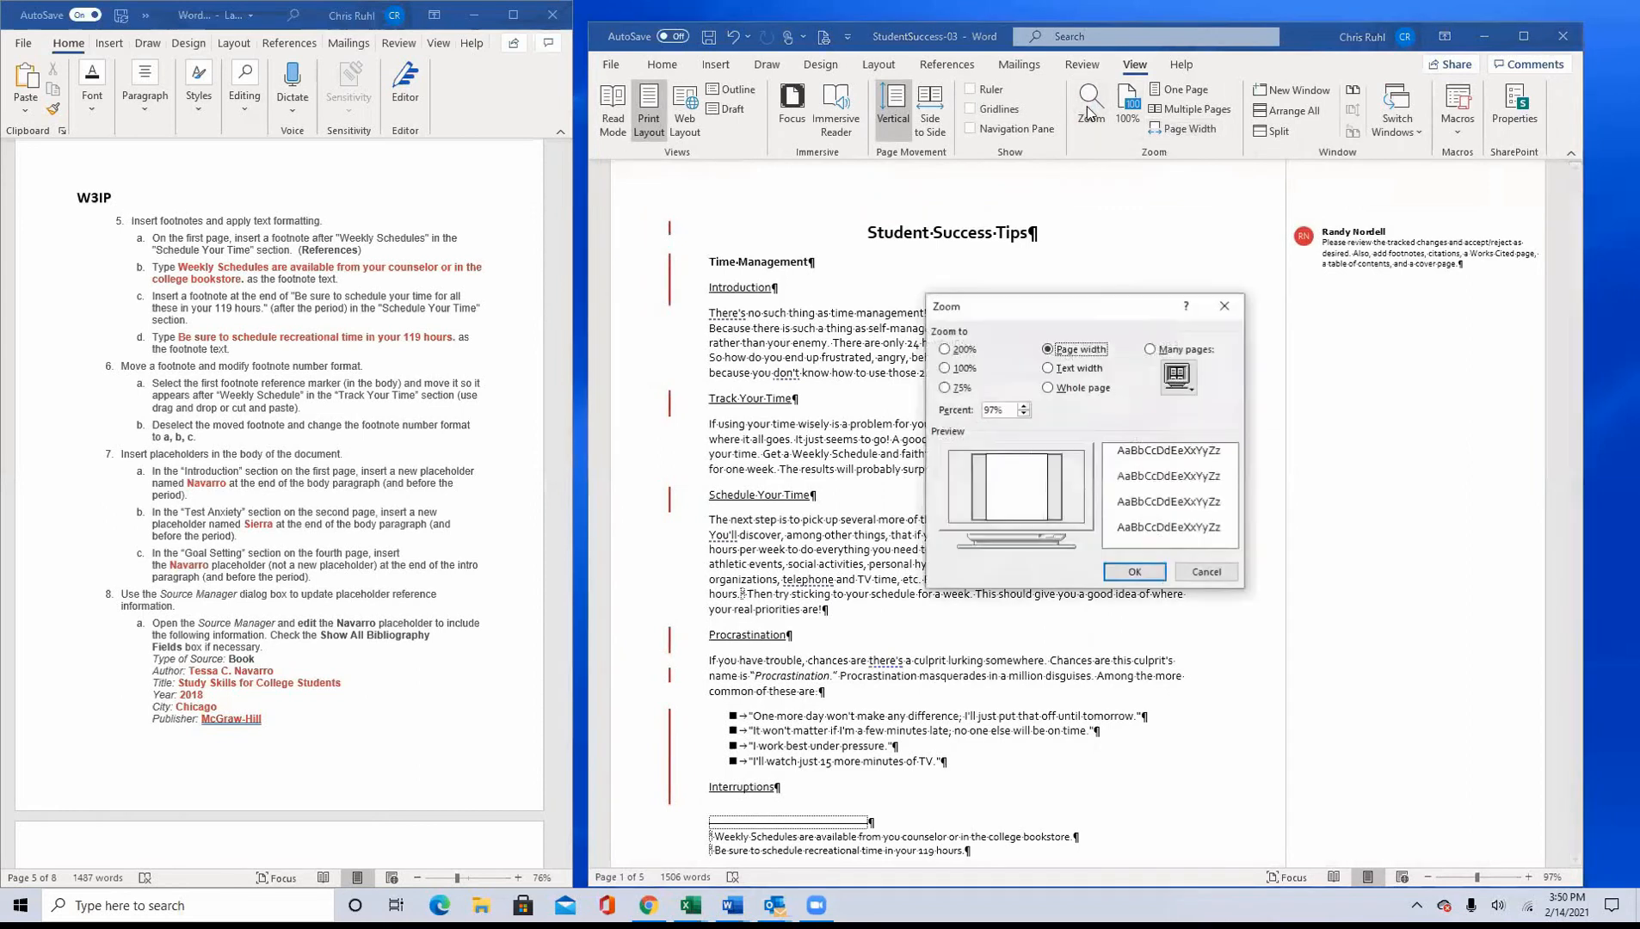
{"action": "left_click", "coordinate": [960, 351]}
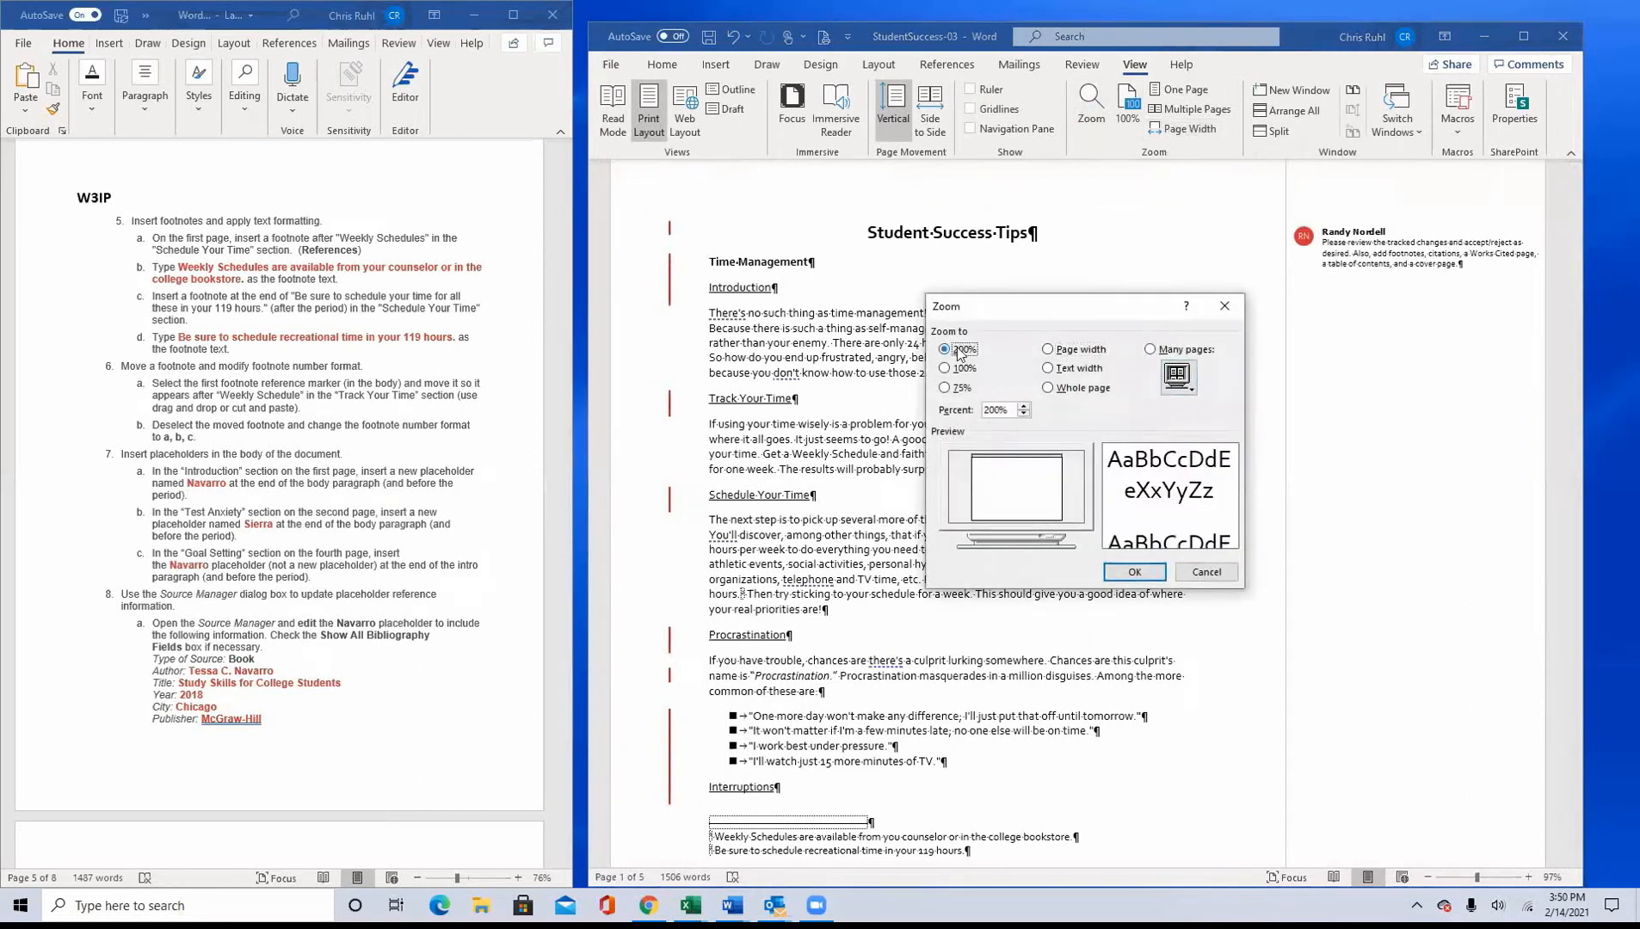
{"action": "left_click", "coordinate": [1132, 572]}
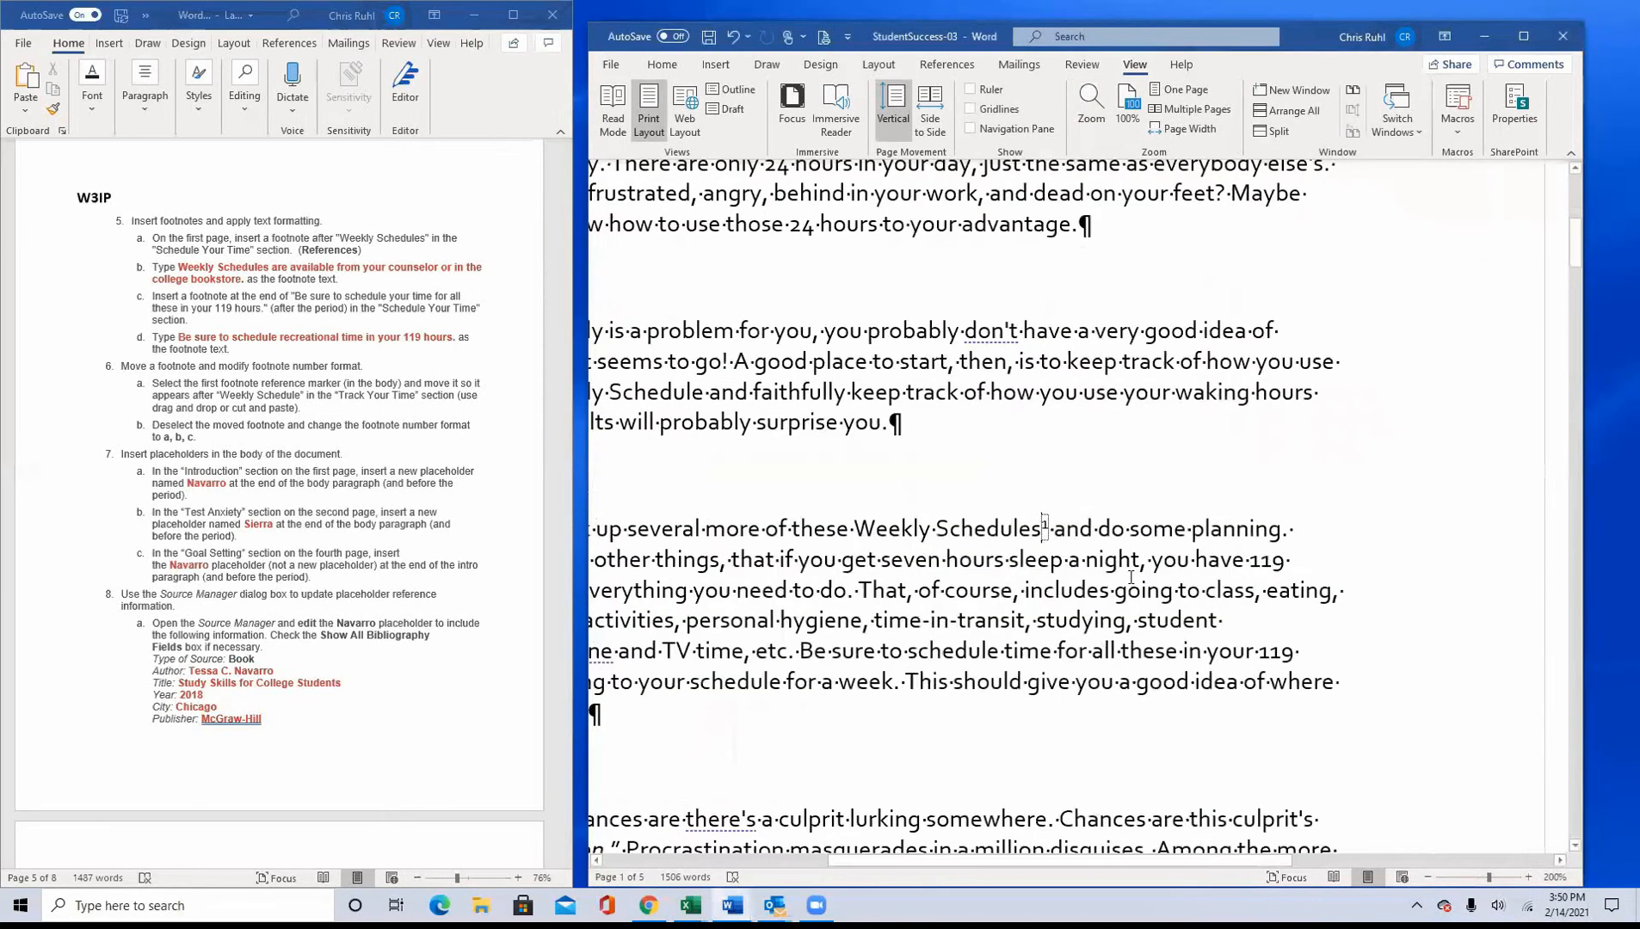
Step: Move the first footnote reference marker from "Weekly Schedules" to directly after "Weekly Schedule" in the Track Your Time section
{"action": "left_click_drag", "start_coordinate": [1044, 525], "coordinate": [1044, 519]}
{"action": "left_click", "coordinate": [1046, 525]}
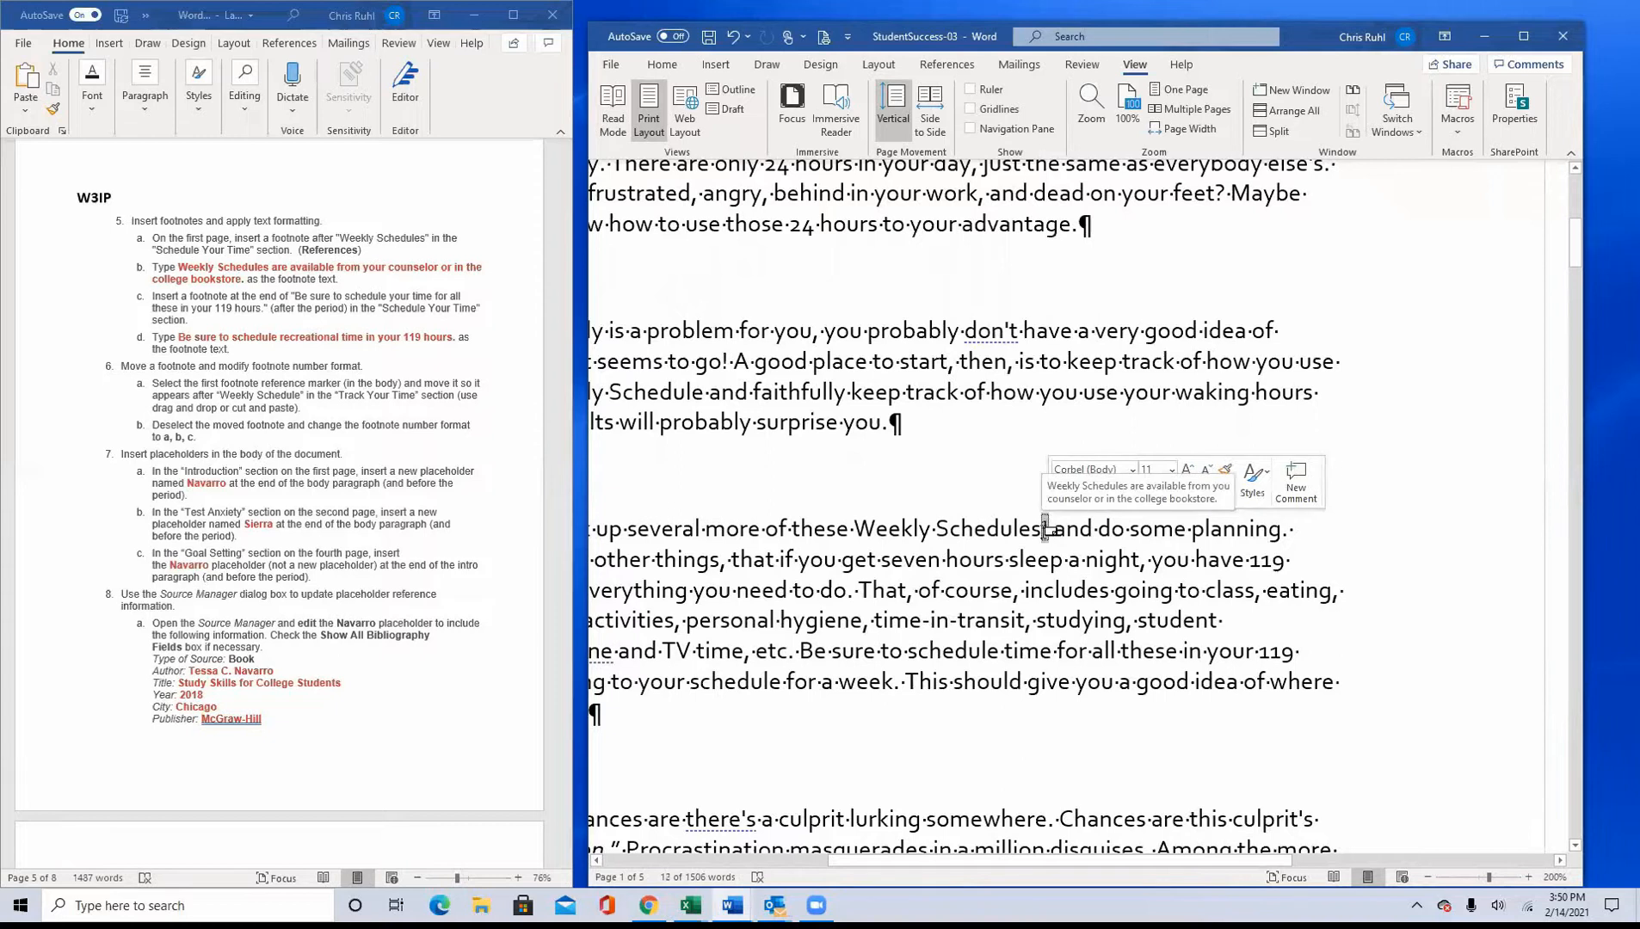
{"action": "mouse_move", "coordinate": [1046, 528]}
{"action": "left_mouse_down"}
{"action": "mouse_move", "coordinate": [1005, 456]}
{"action": "mouse_move", "coordinate": [914, 378]}
{"action": "mouse_move", "coordinate": [584, 380]}
{"action": "mouse_move", "coordinate": [946, 432]}
{"action": "mouse_move", "coordinate": [1046, 391]}
{"action": "left_mouse_up"}
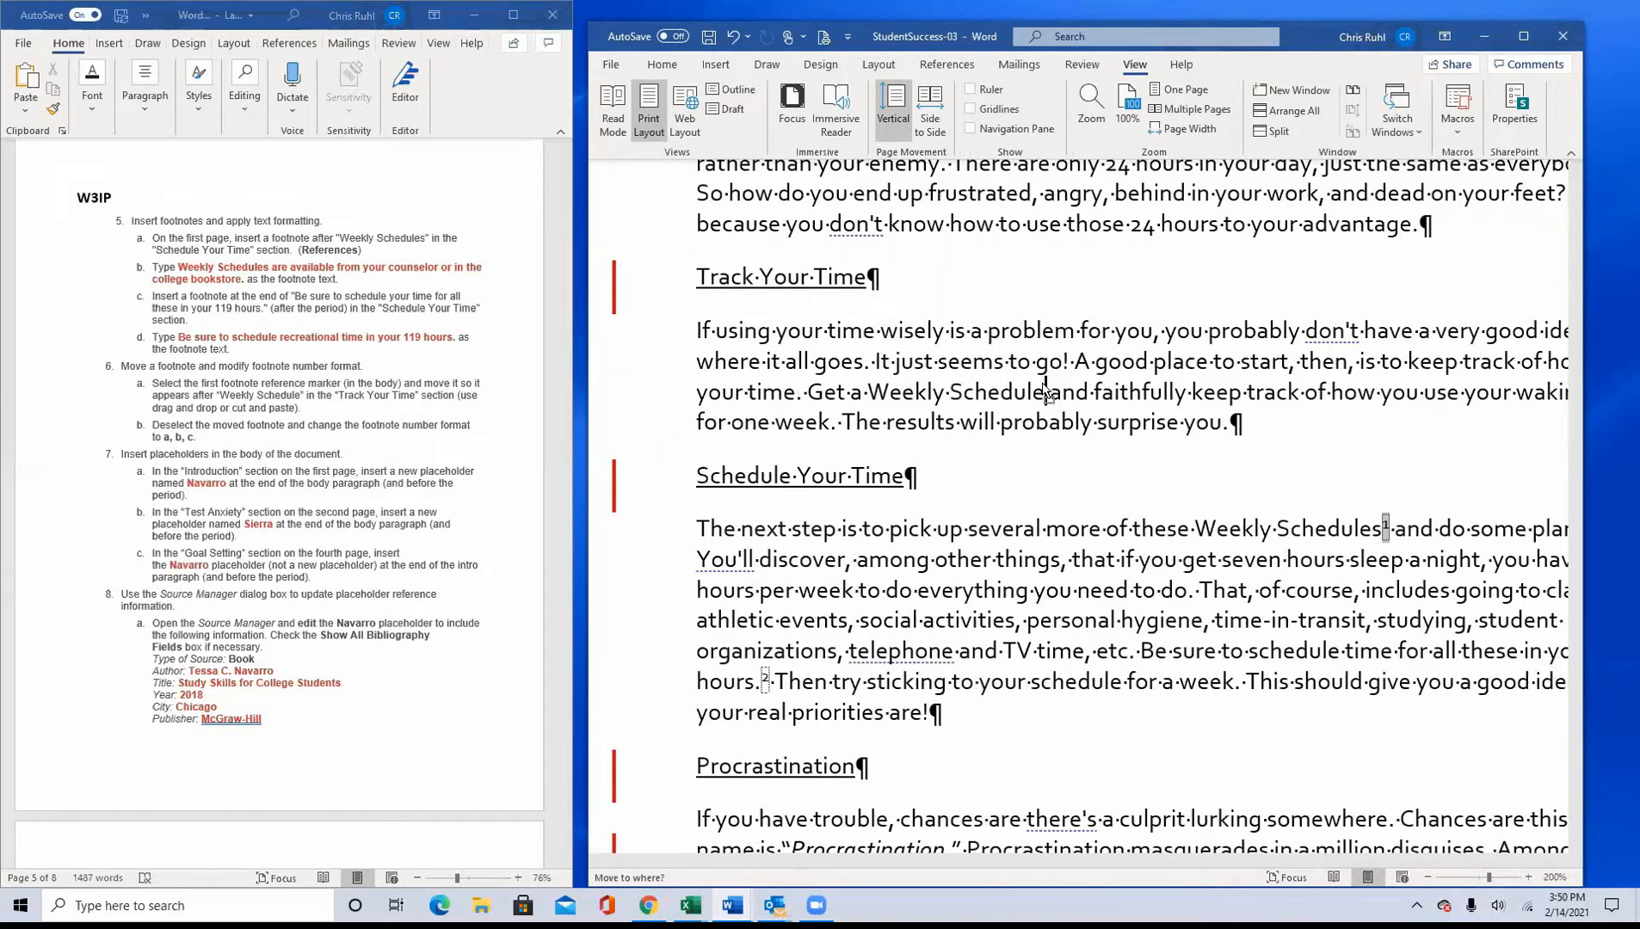
{"action": "left_click_drag", "start_coordinate": [1046, 392], "coordinate": [1046, 391]}
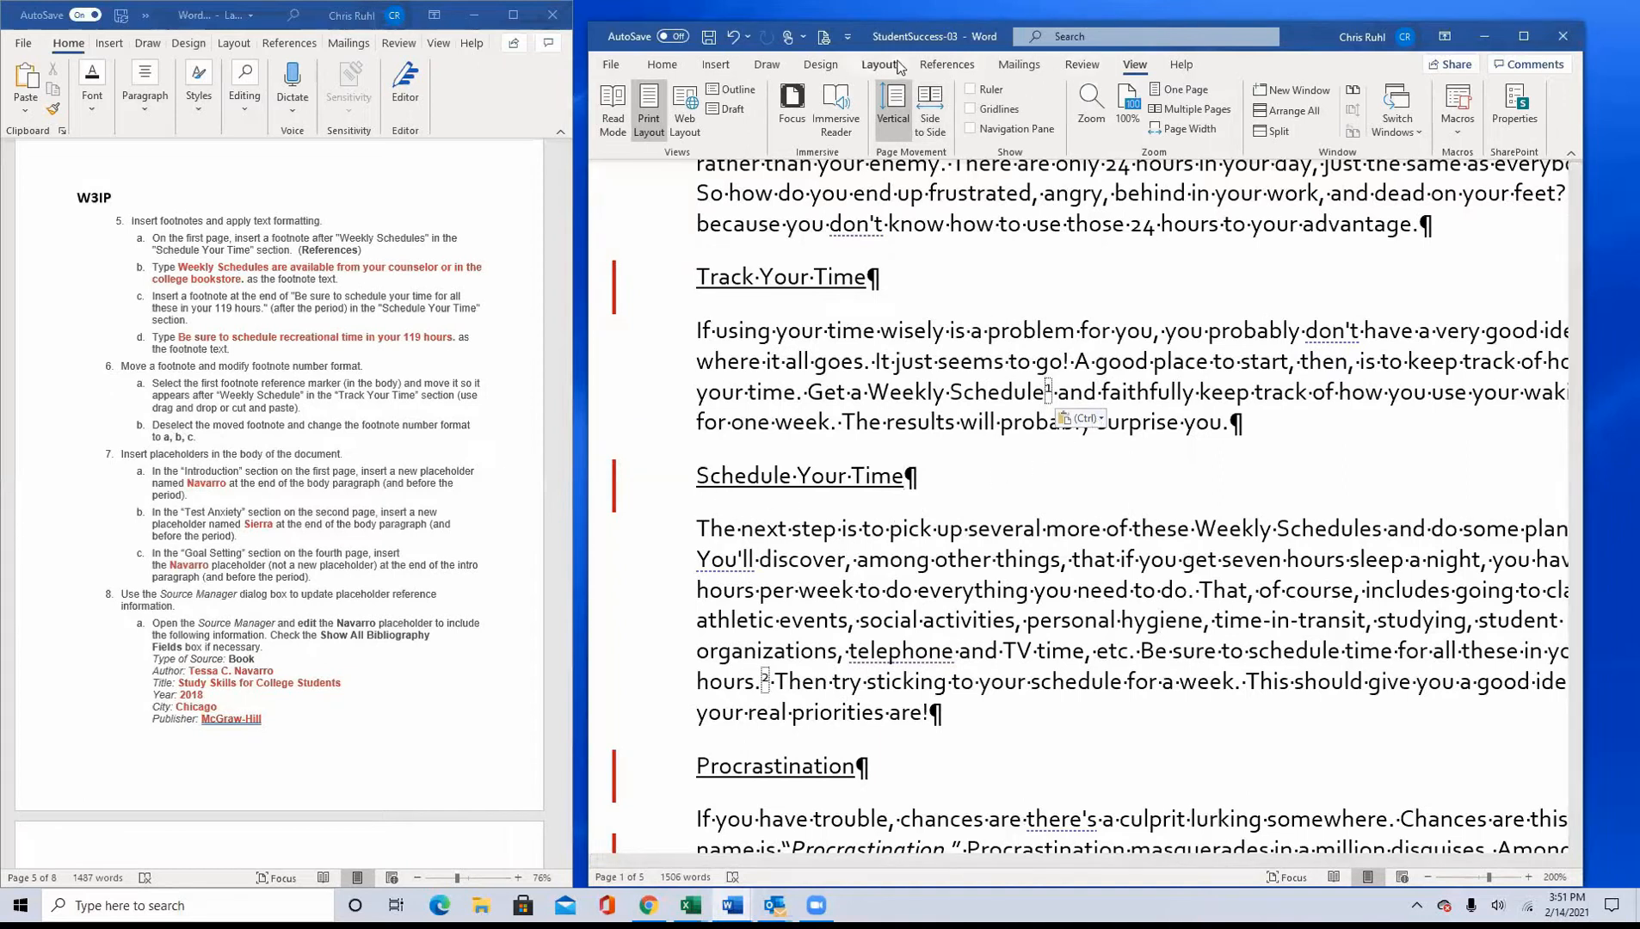
Step: Change the footnote number format to a, b, c for the whole document and check the footnotes at the end of the page
{"action": "left_click", "coordinate": [970, 65]}
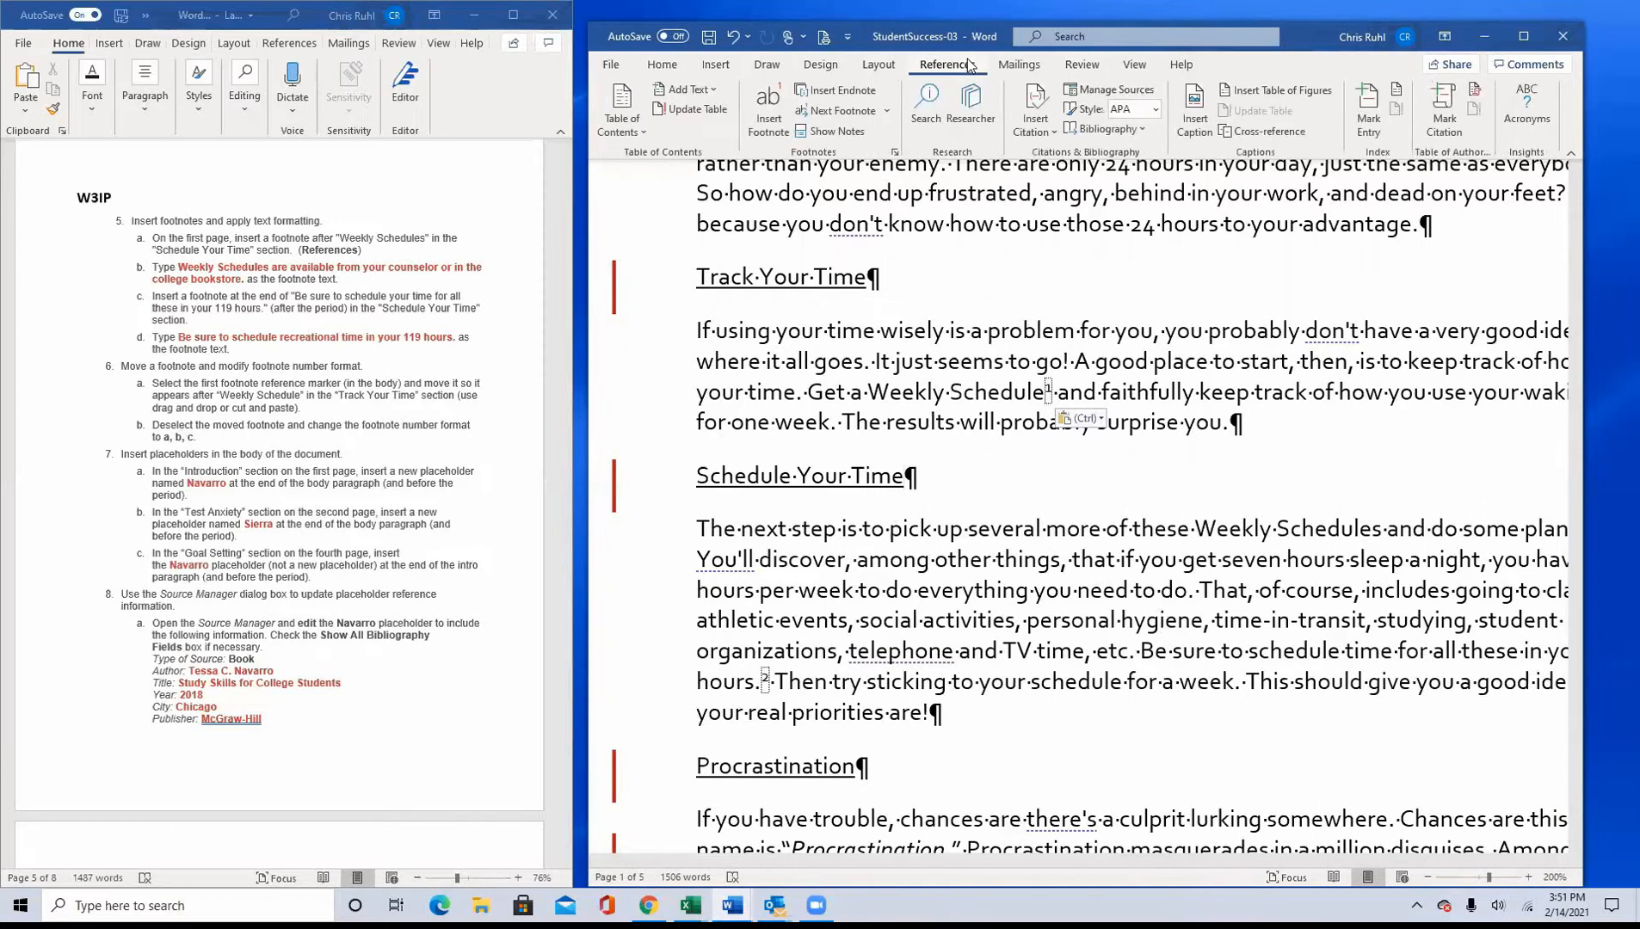
{"action": "left_click", "coordinate": [895, 152]}
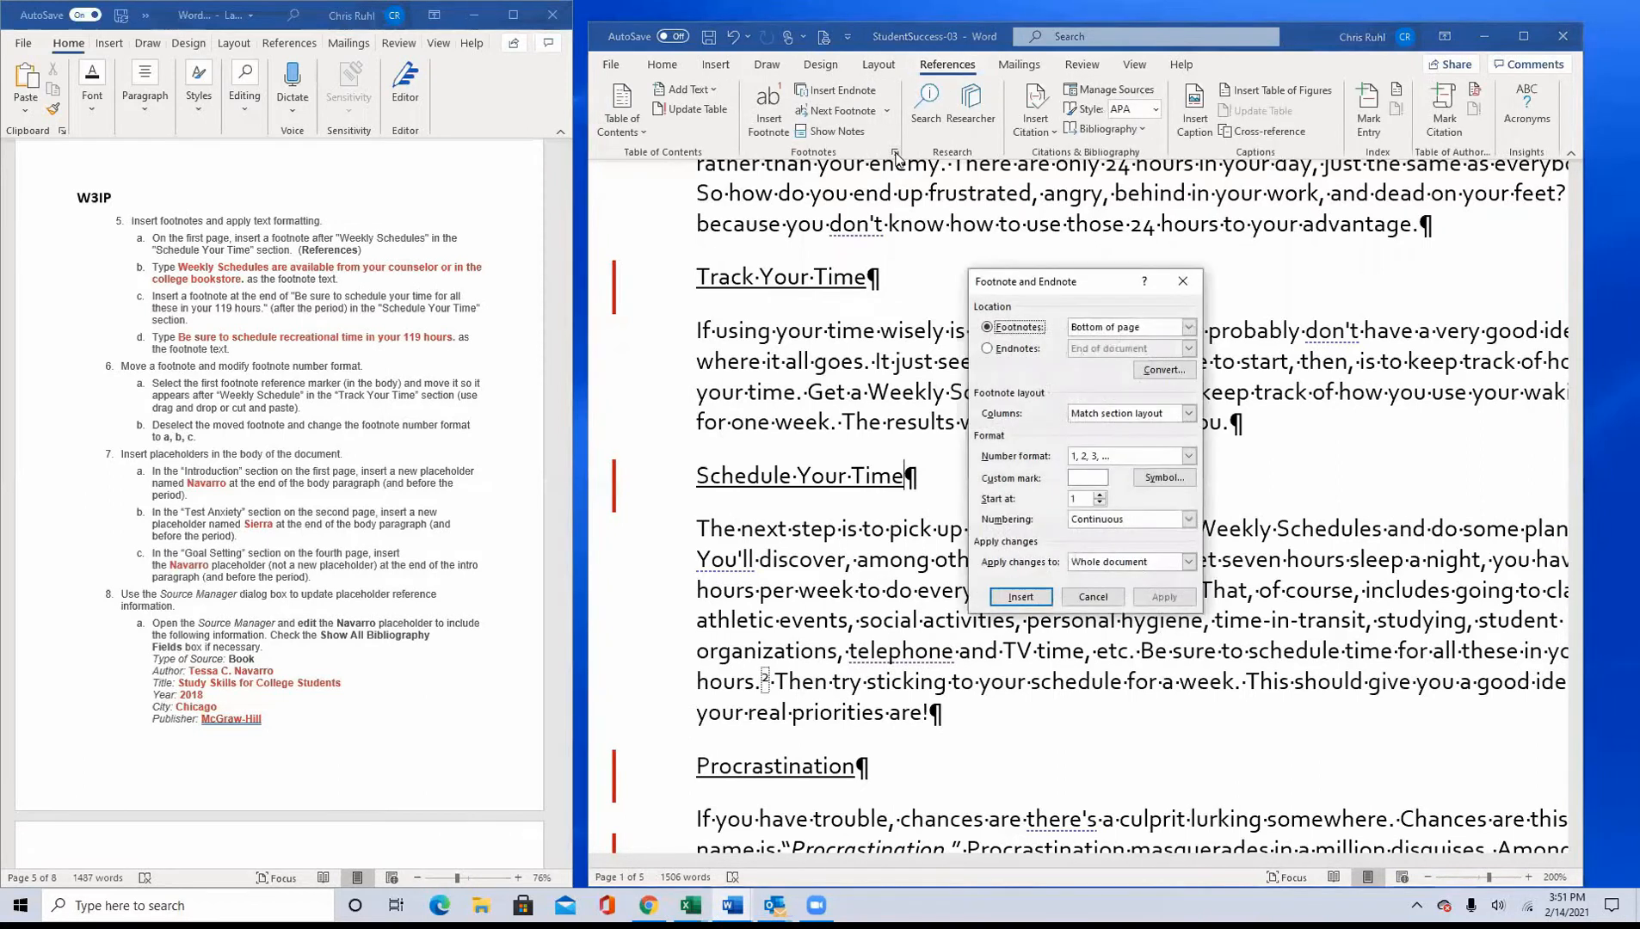
{"action": "left_click", "coordinate": [1188, 457]}
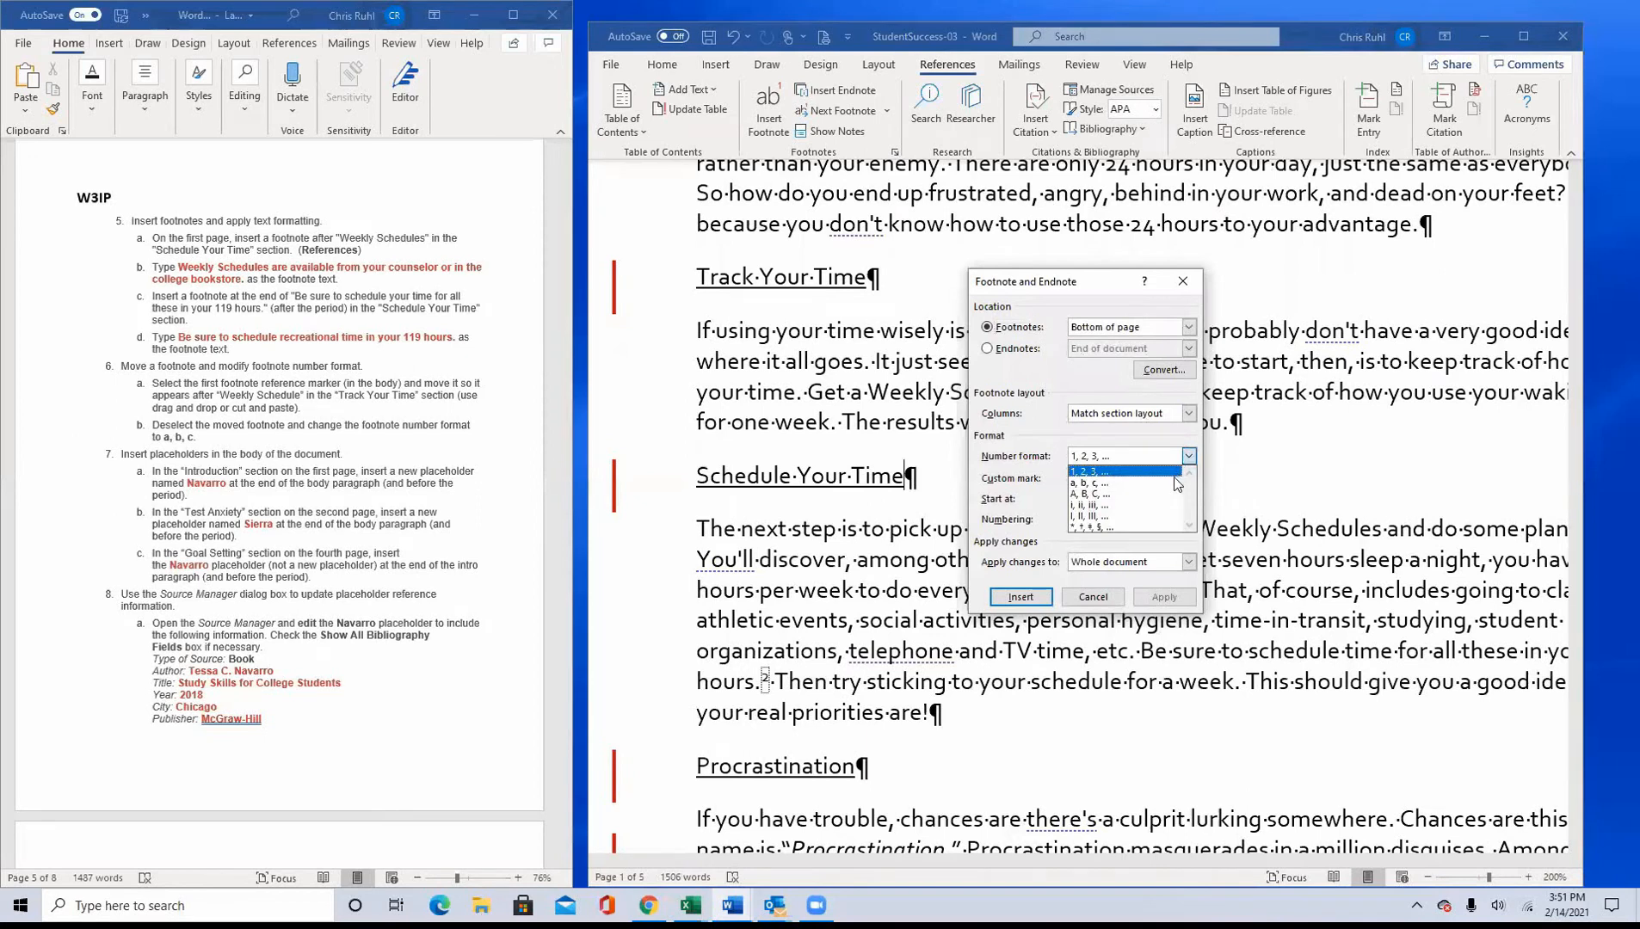
{"action": "left_click", "coordinate": [1145, 487]}
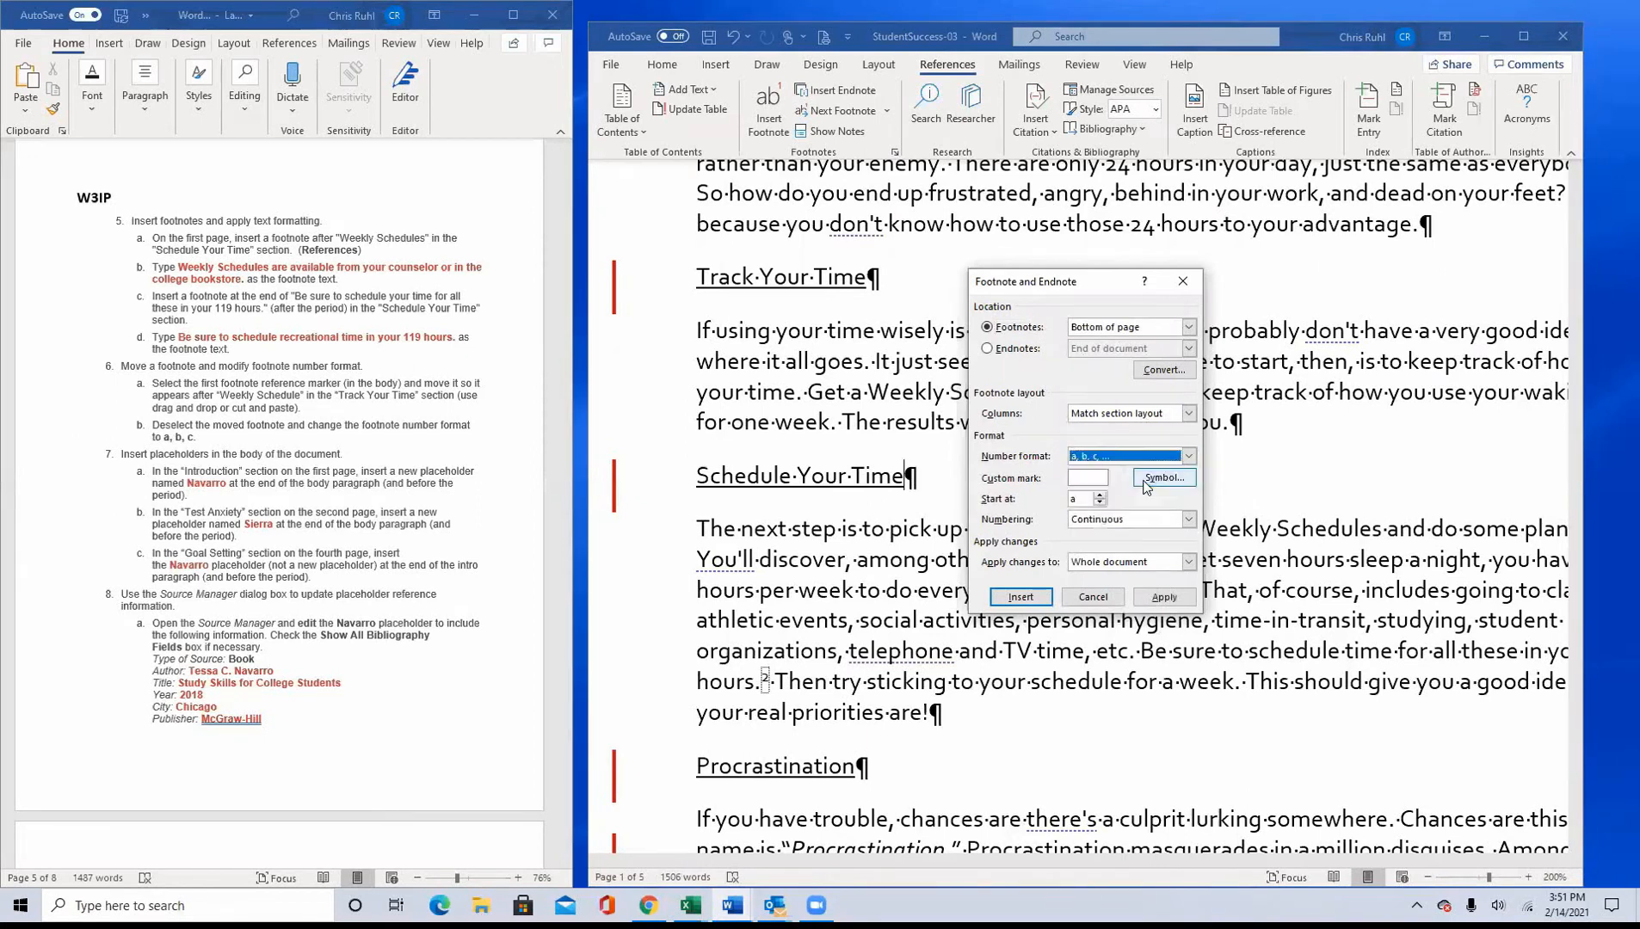
{"action": "left_click", "coordinate": [1155, 598]}
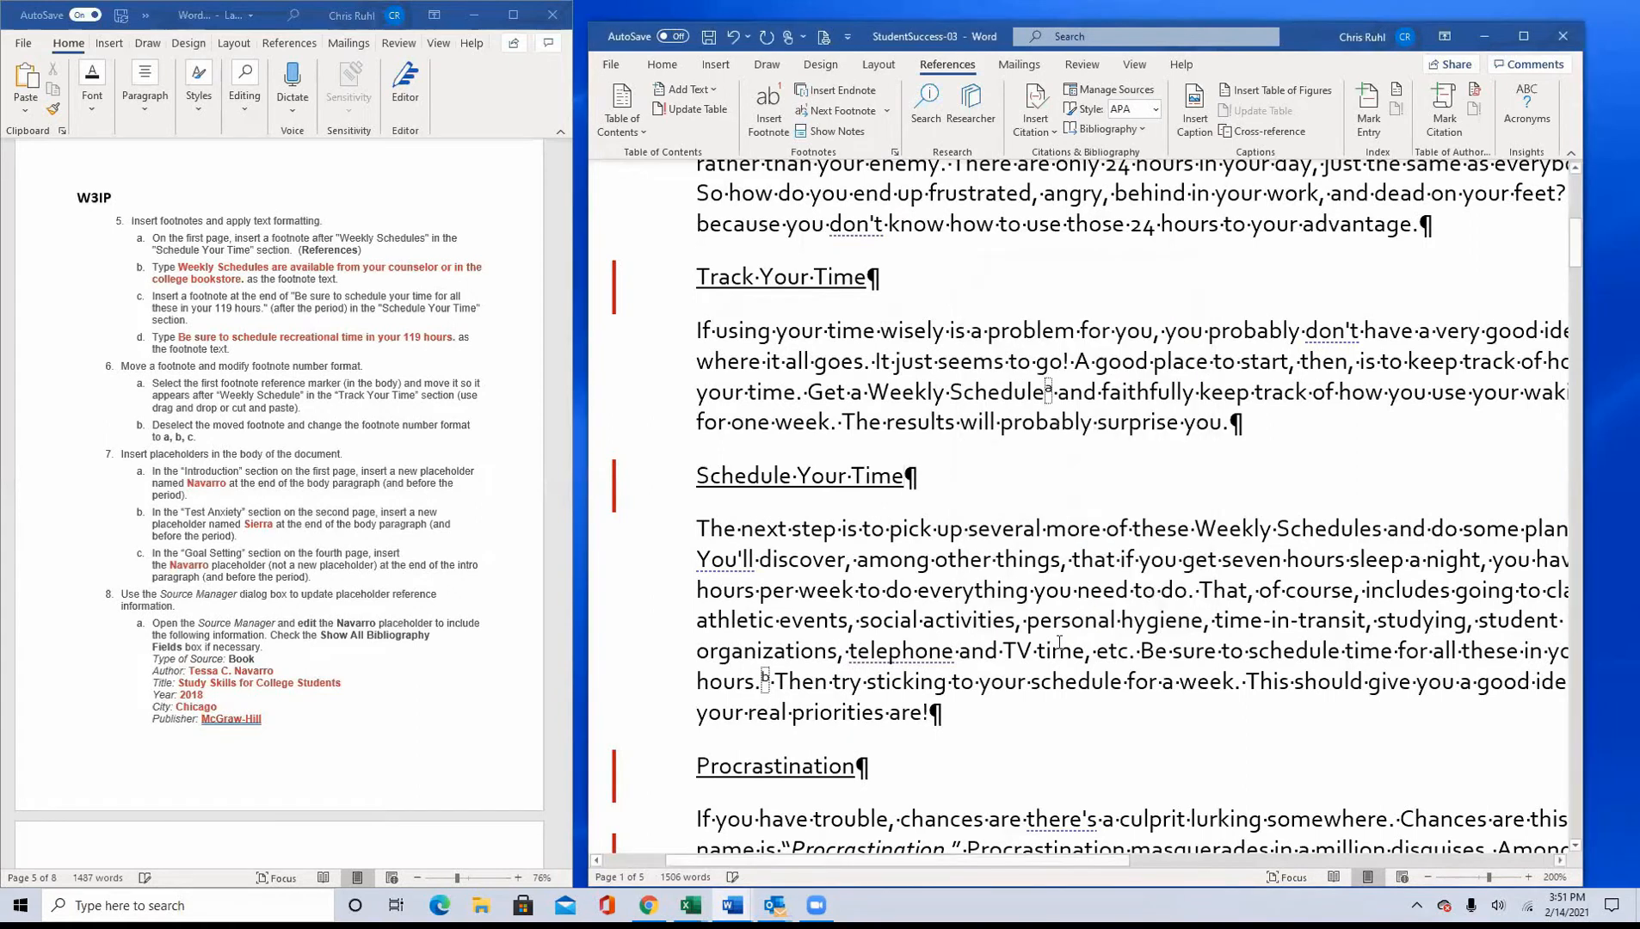
{"action": "scroll", "coordinate": [716, 657], "scroll_direction": "down", "scroll_amount": 6}
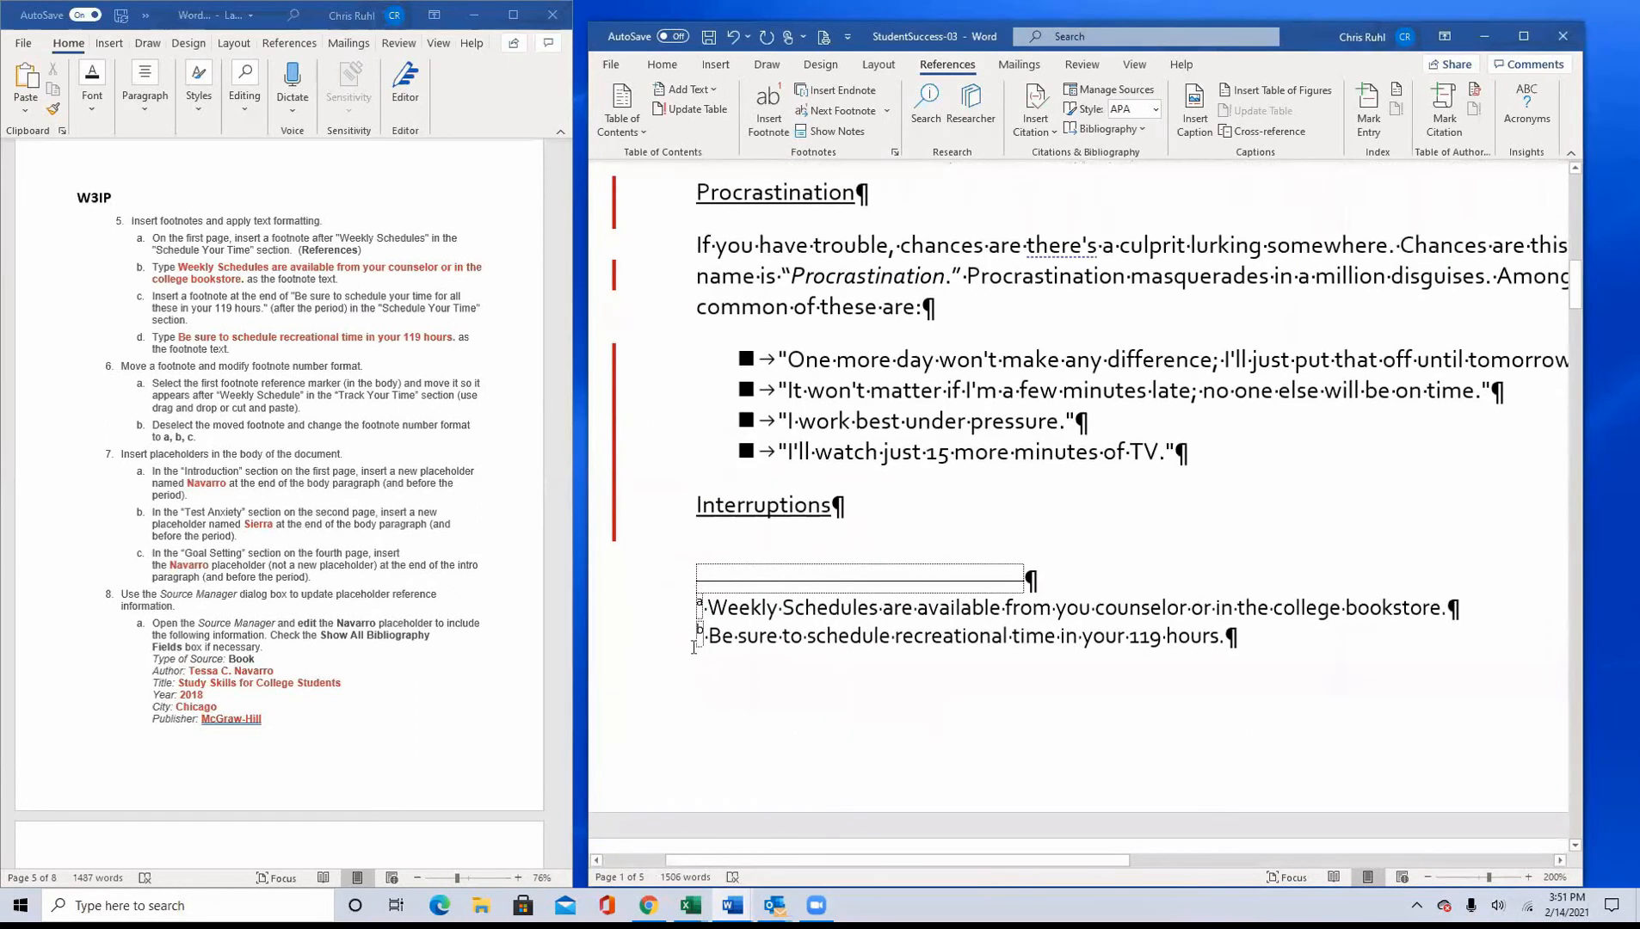
{"action": "left_click", "coordinate": [786, 673]}
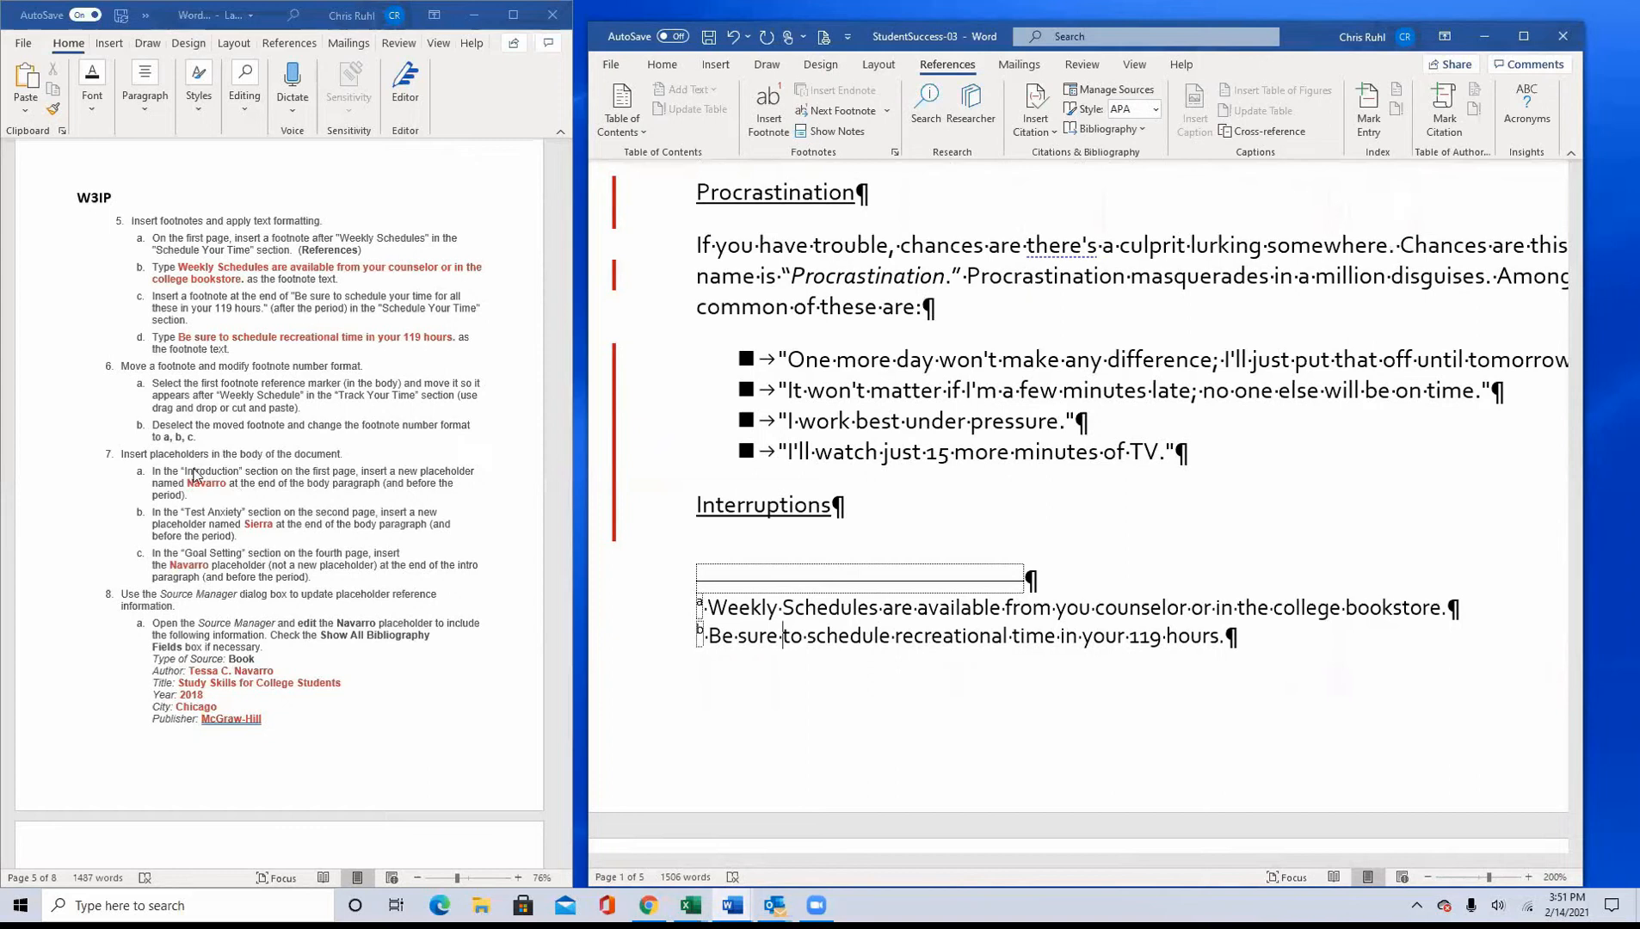
Step: Insert a citation placeholder, named with the surname given in instruction 7a, before the period ending the Introduction paragraph
{"action": "scroll", "coordinate": [210, 456], "scroll_direction": "down", "scroll_amount": 3}
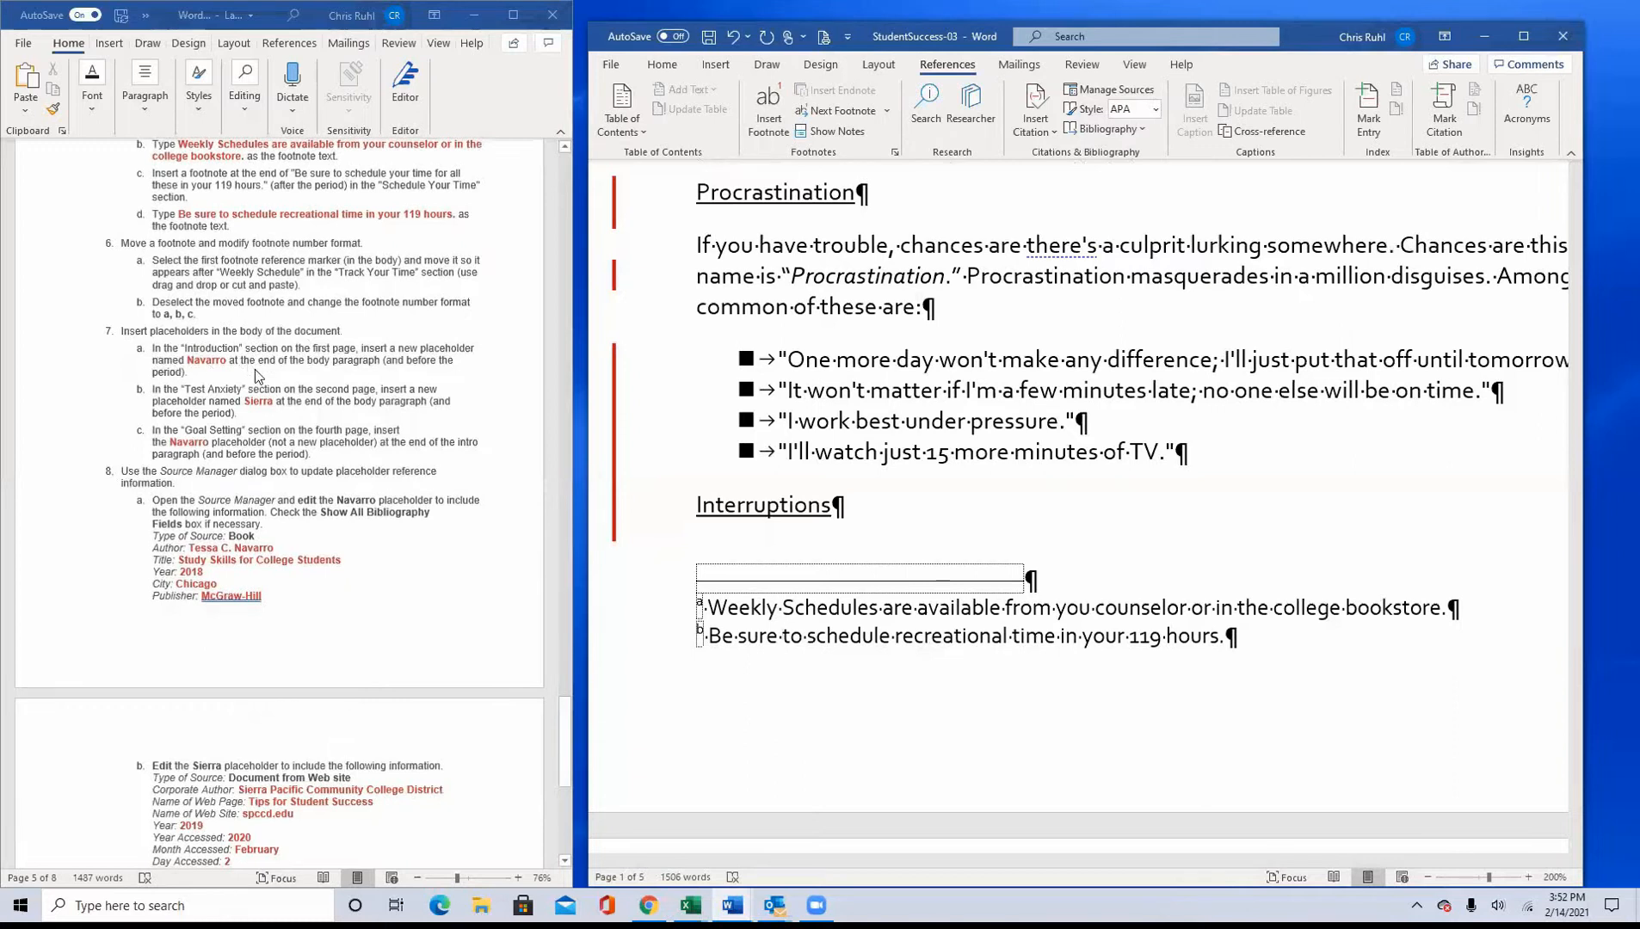
{"action": "scroll", "coordinate": [1075, 602], "scroll_direction": "up", "scroll_amount": 15}
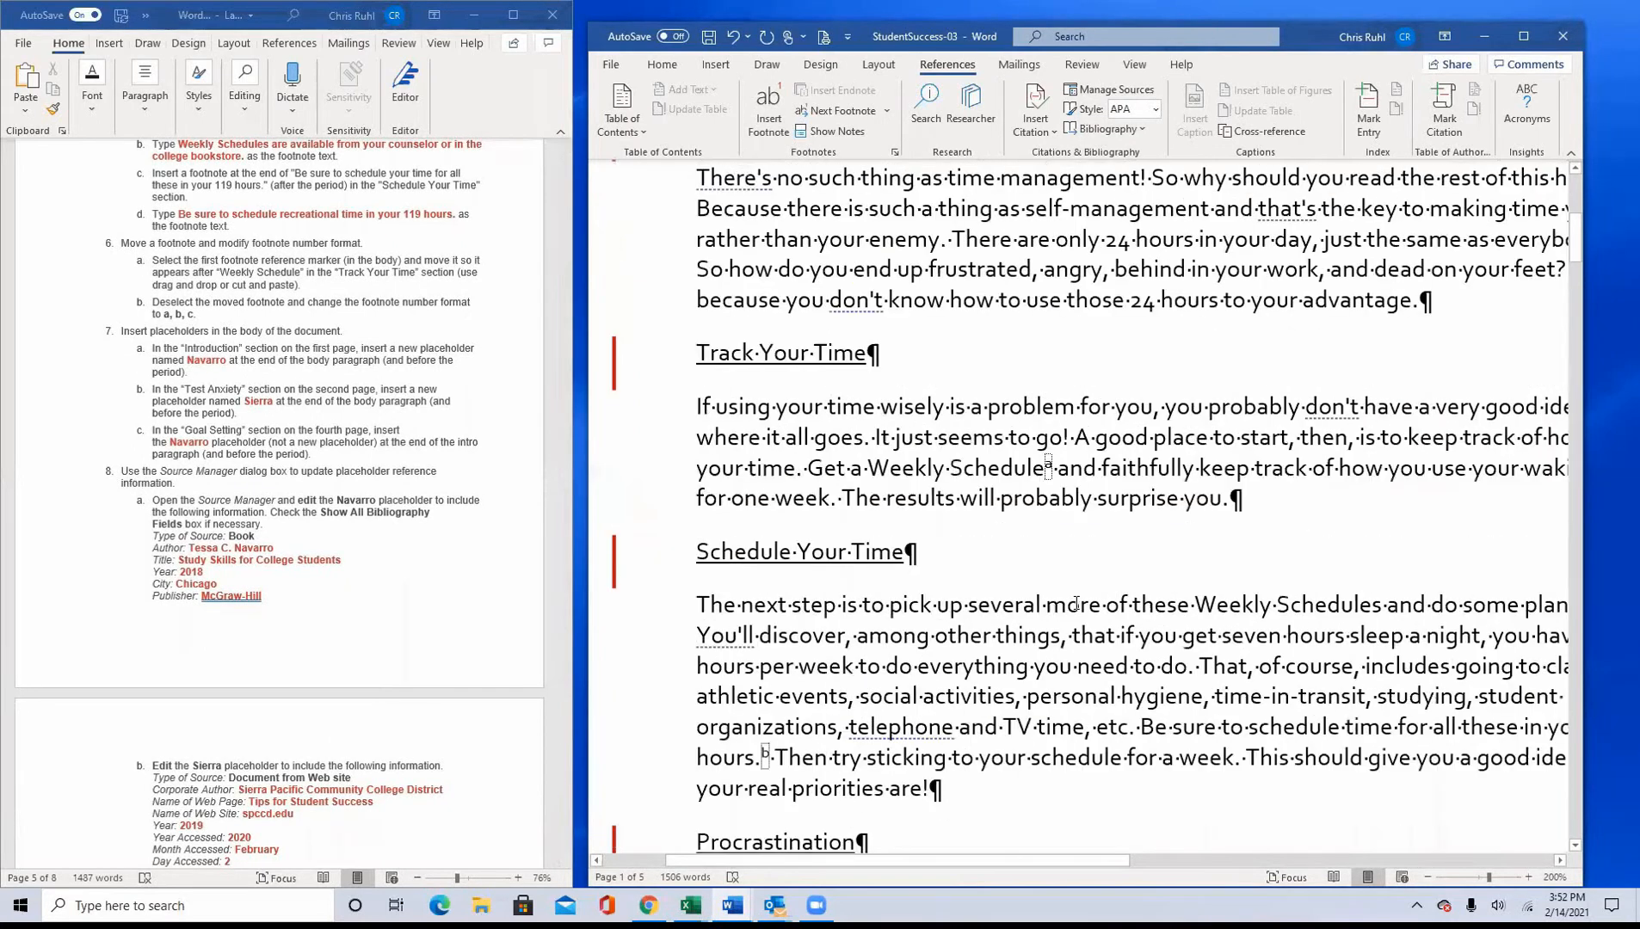
{"action": "scroll", "coordinate": [1074, 596], "scroll_direction": "down", "scroll_amount": 4}
{"action": "scroll", "coordinate": [904, 371], "scroll_direction": "down", "scroll_amount": 1}
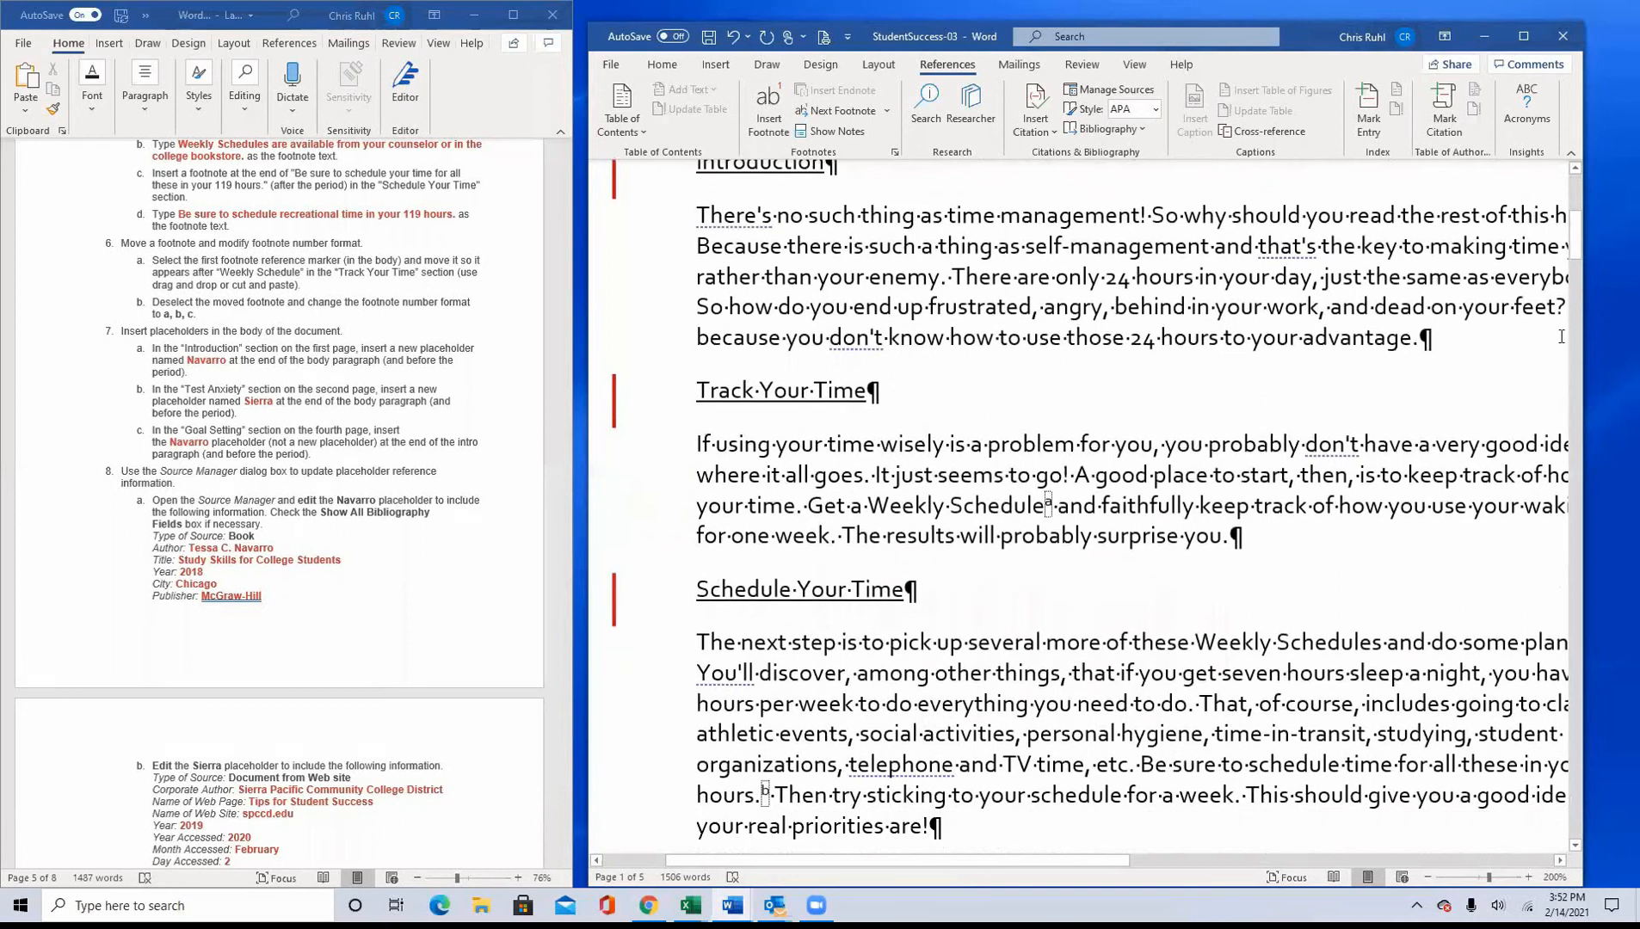
{"action": "left_click", "coordinate": [1418, 345]}
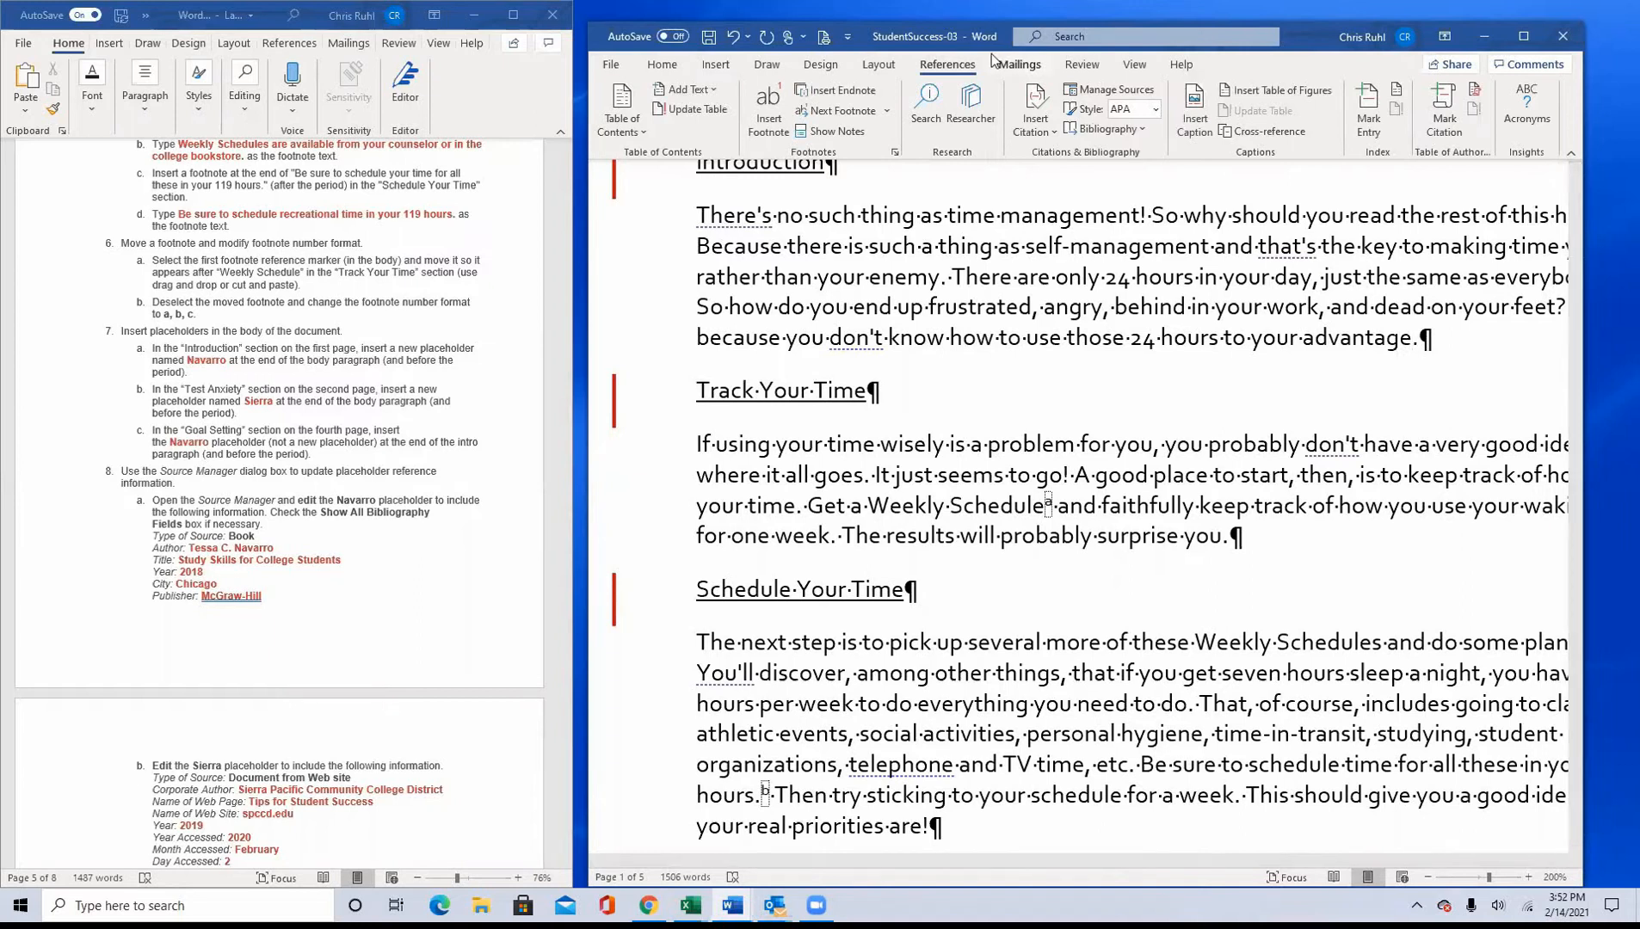
{"action": "left_click", "coordinate": [1033, 122]}
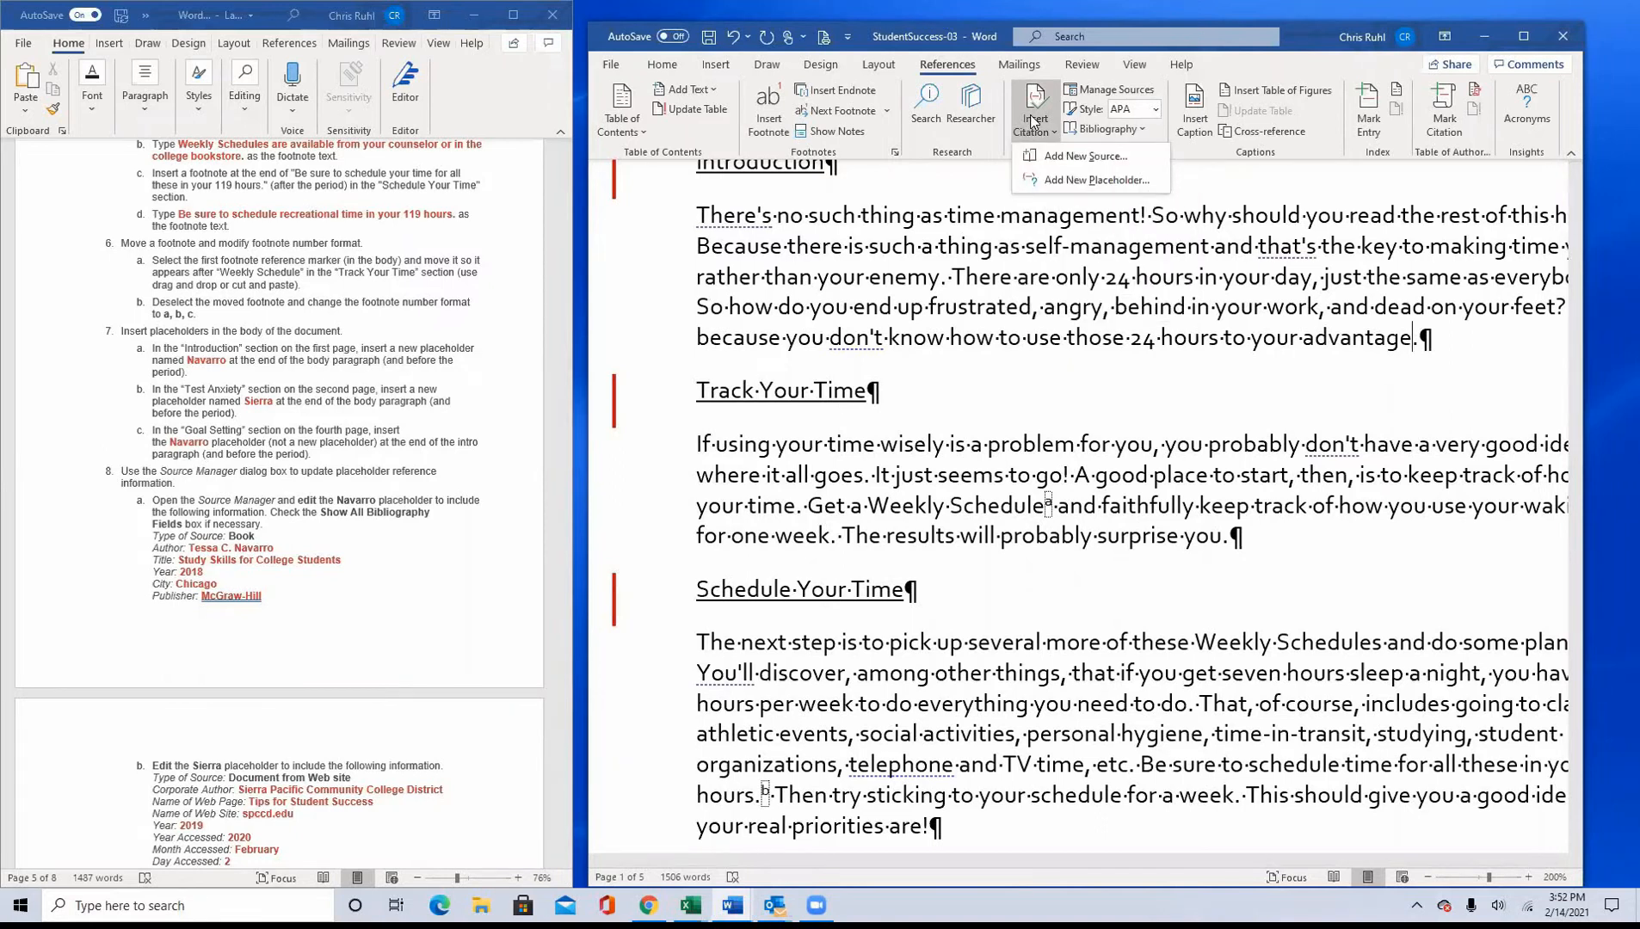
{"action": "left_click", "coordinate": [1130, 181]}
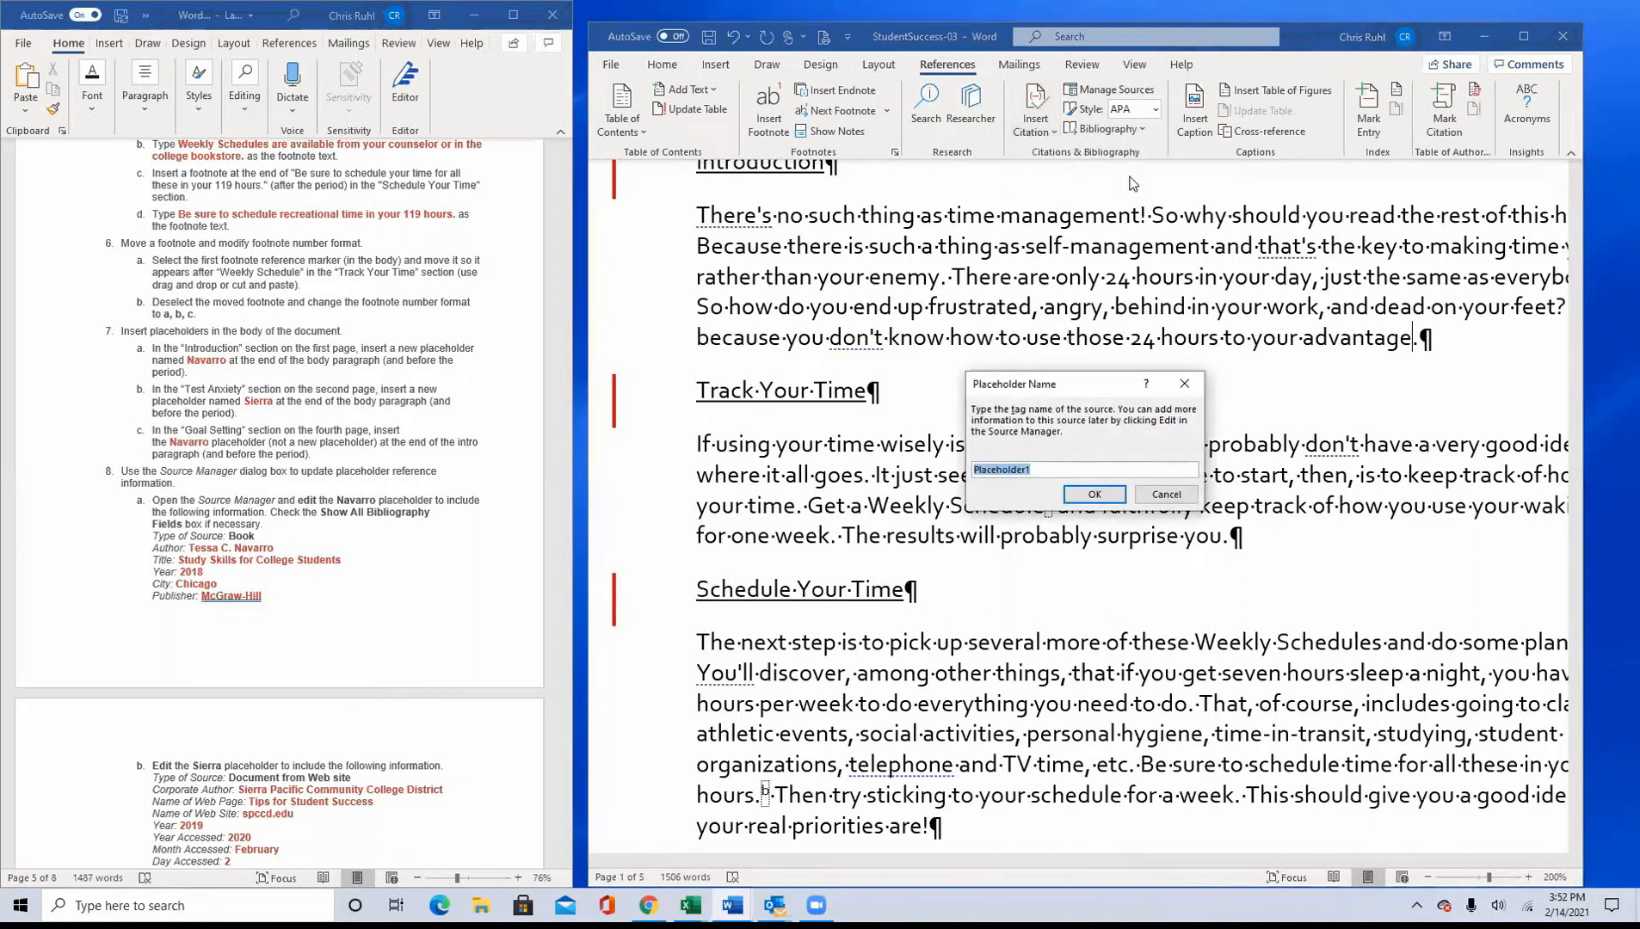
{"action": "type", "text": "Navarro"}
{"action": "left_click", "coordinate": [1096, 496]}
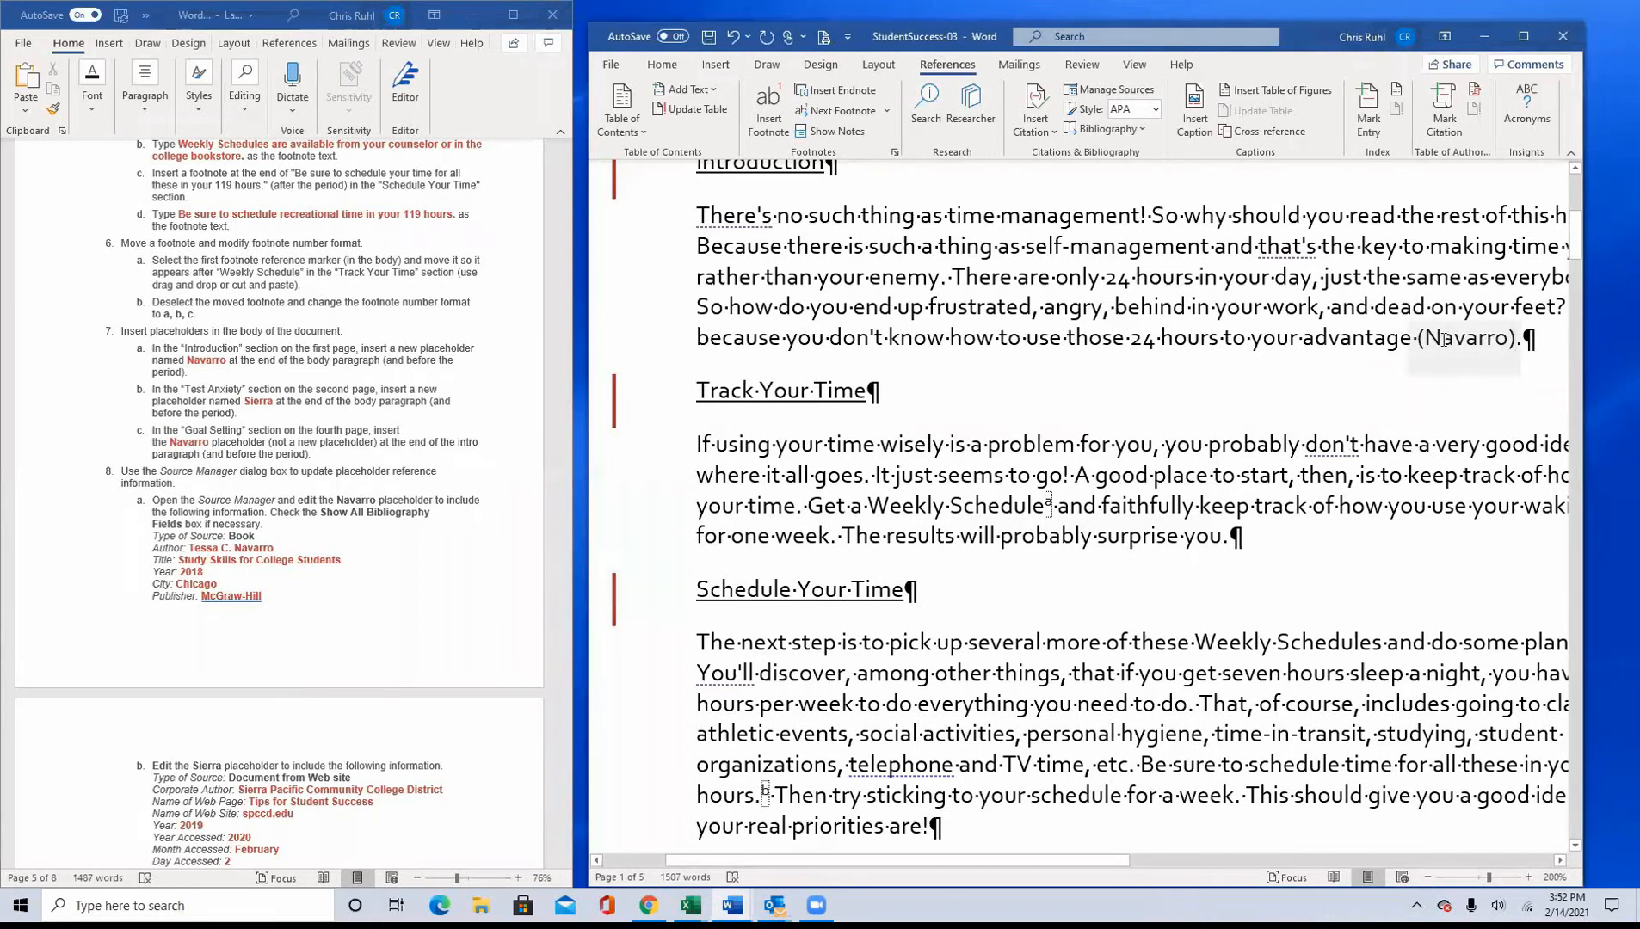
Step: Insert a new citation placeholder named Sierra before the period ending the body paragraph of the Test Anxiety section
{"action": "scroll", "coordinate": [989, 554], "scroll_direction": "down", "scroll_amount": 4}
{"action": "scroll", "coordinate": [990, 555], "scroll_direction": "down", "scroll_amount": 15}
{"action": "scroll", "coordinate": [970, 576], "scroll_direction": "down", "scroll_amount": 10}
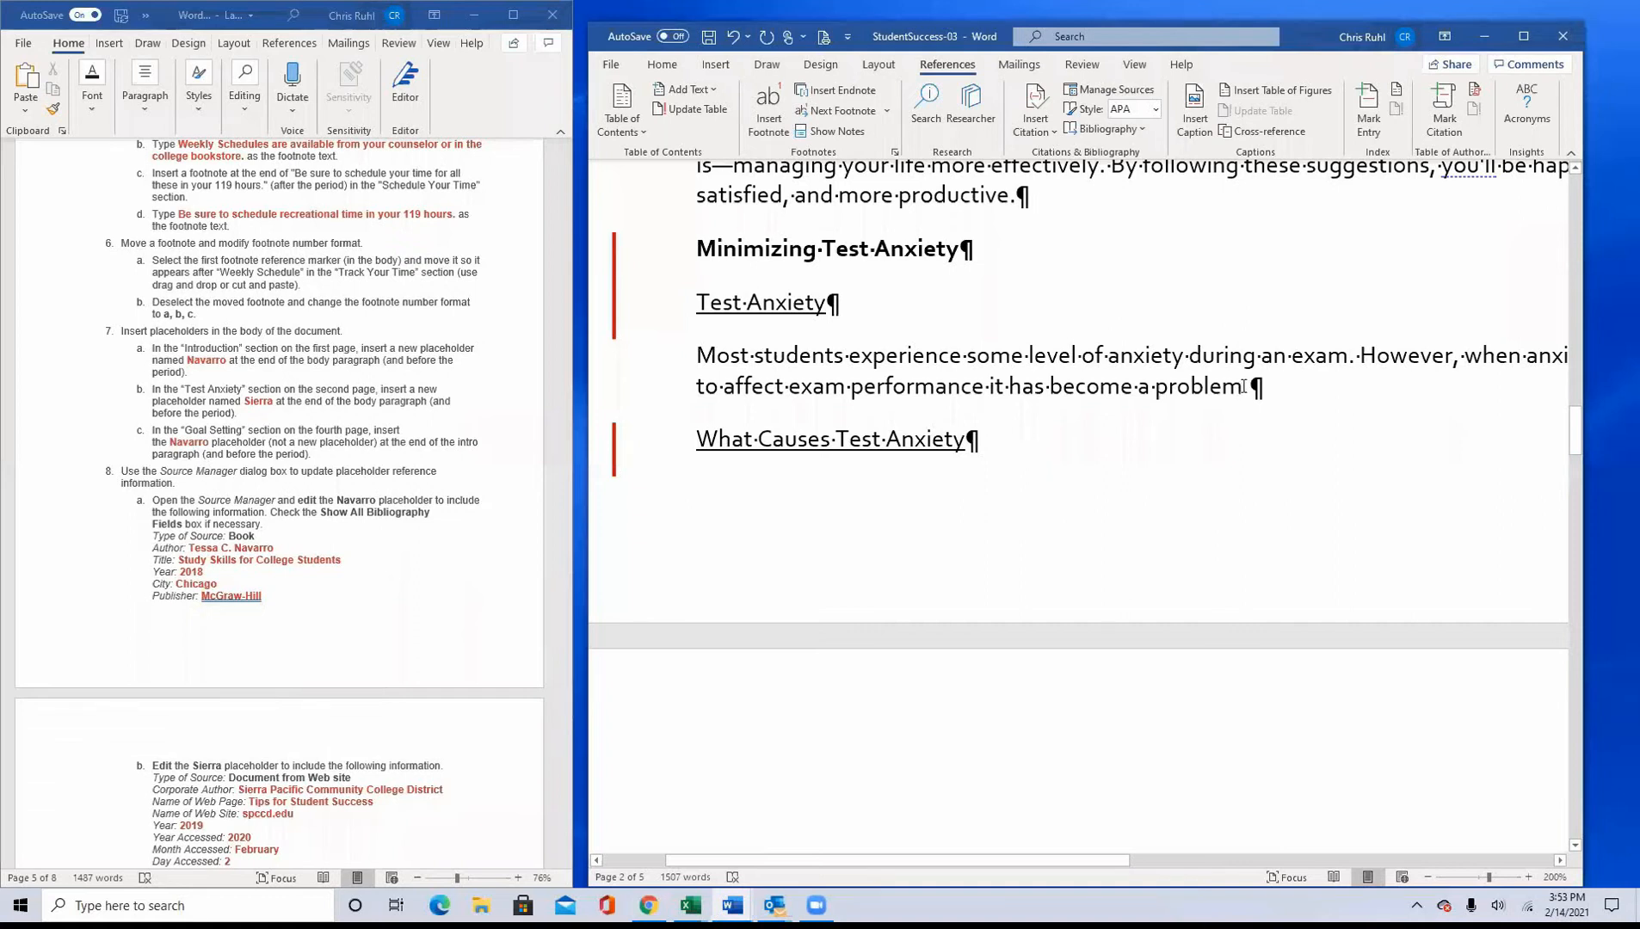
{"action": "left_click", "coordinate": [1036, 115]}
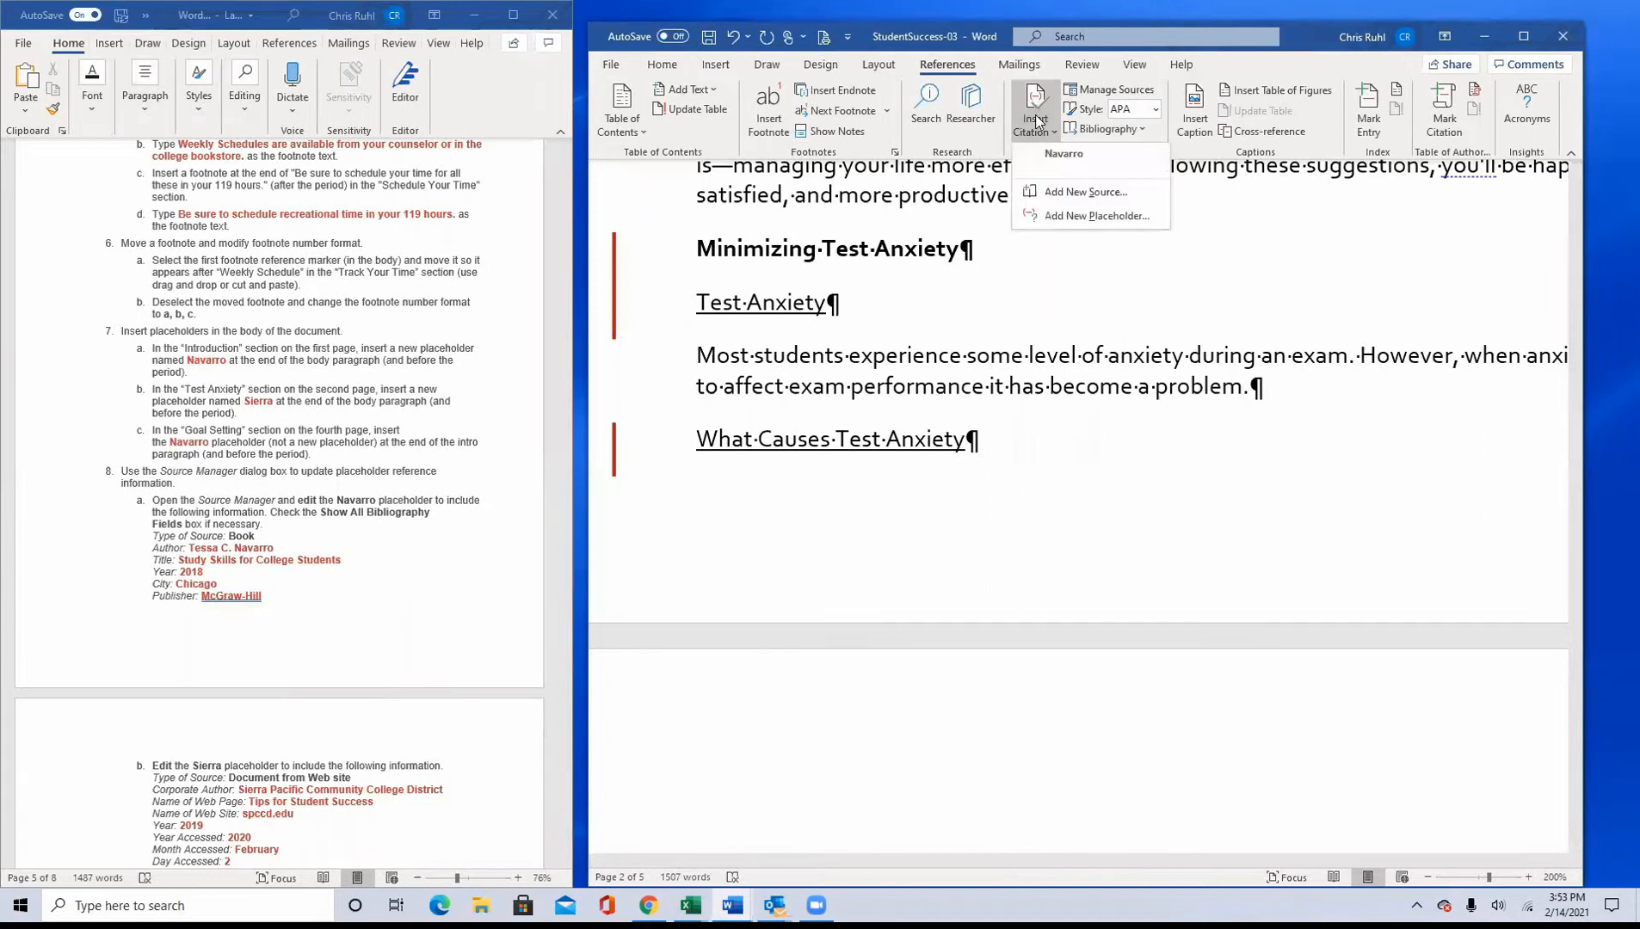
{"action": "left_click", "coordinate": [1060, 218]}
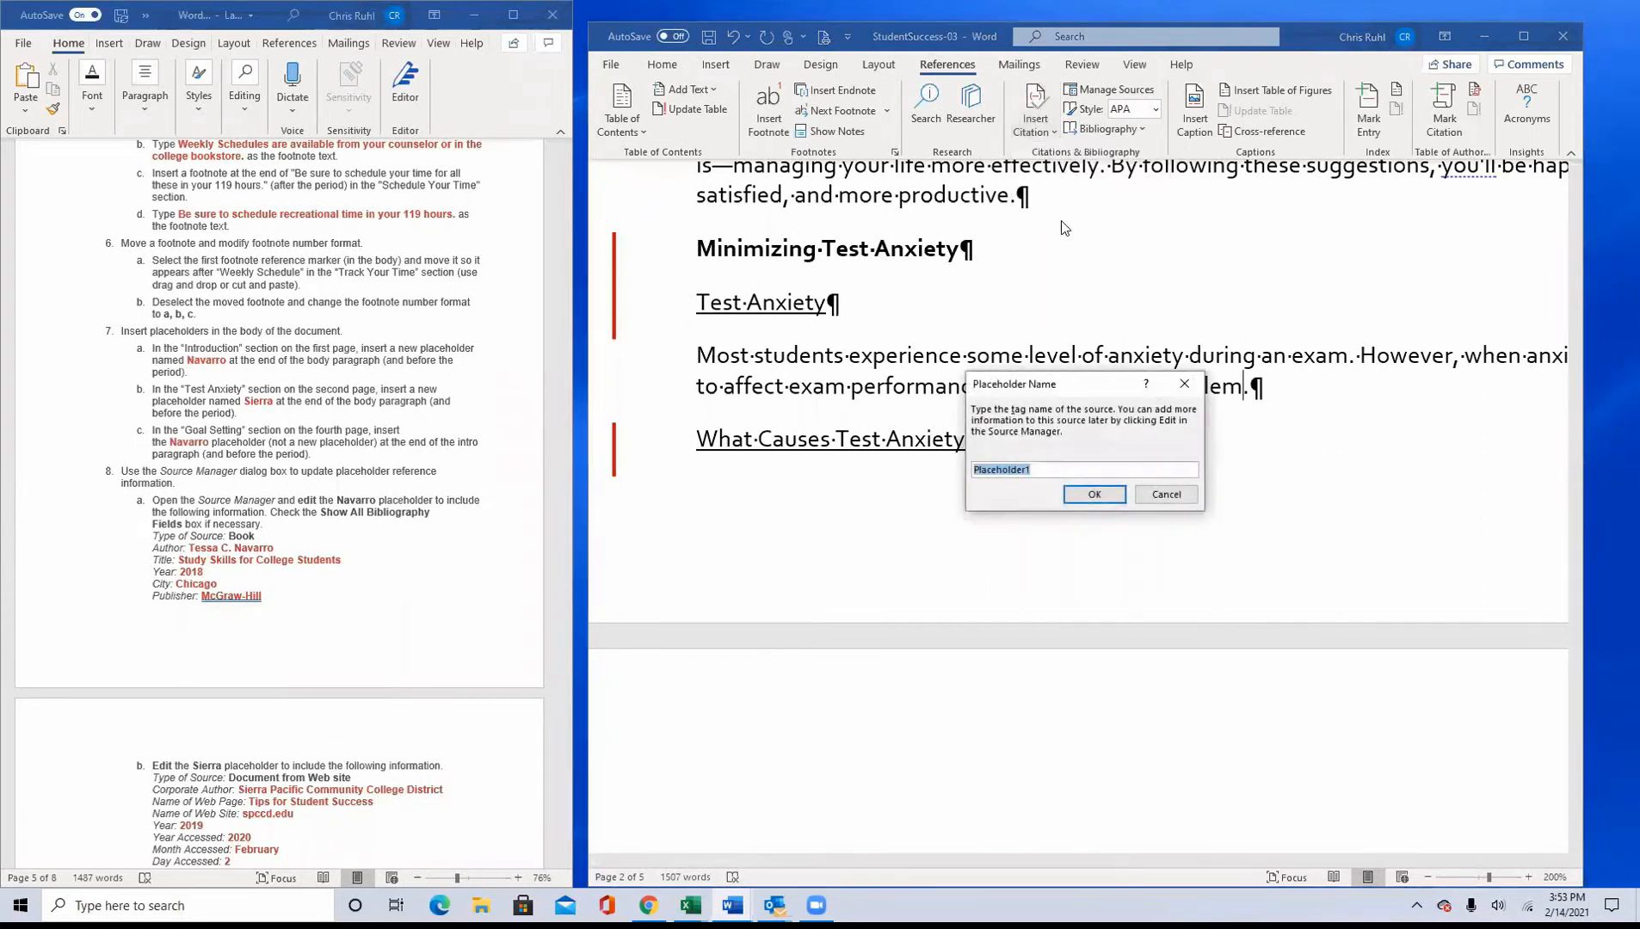
{"action": "type", "text": "Sierra"}
{"action": "left_click", "coordinate": [1097, 496]}
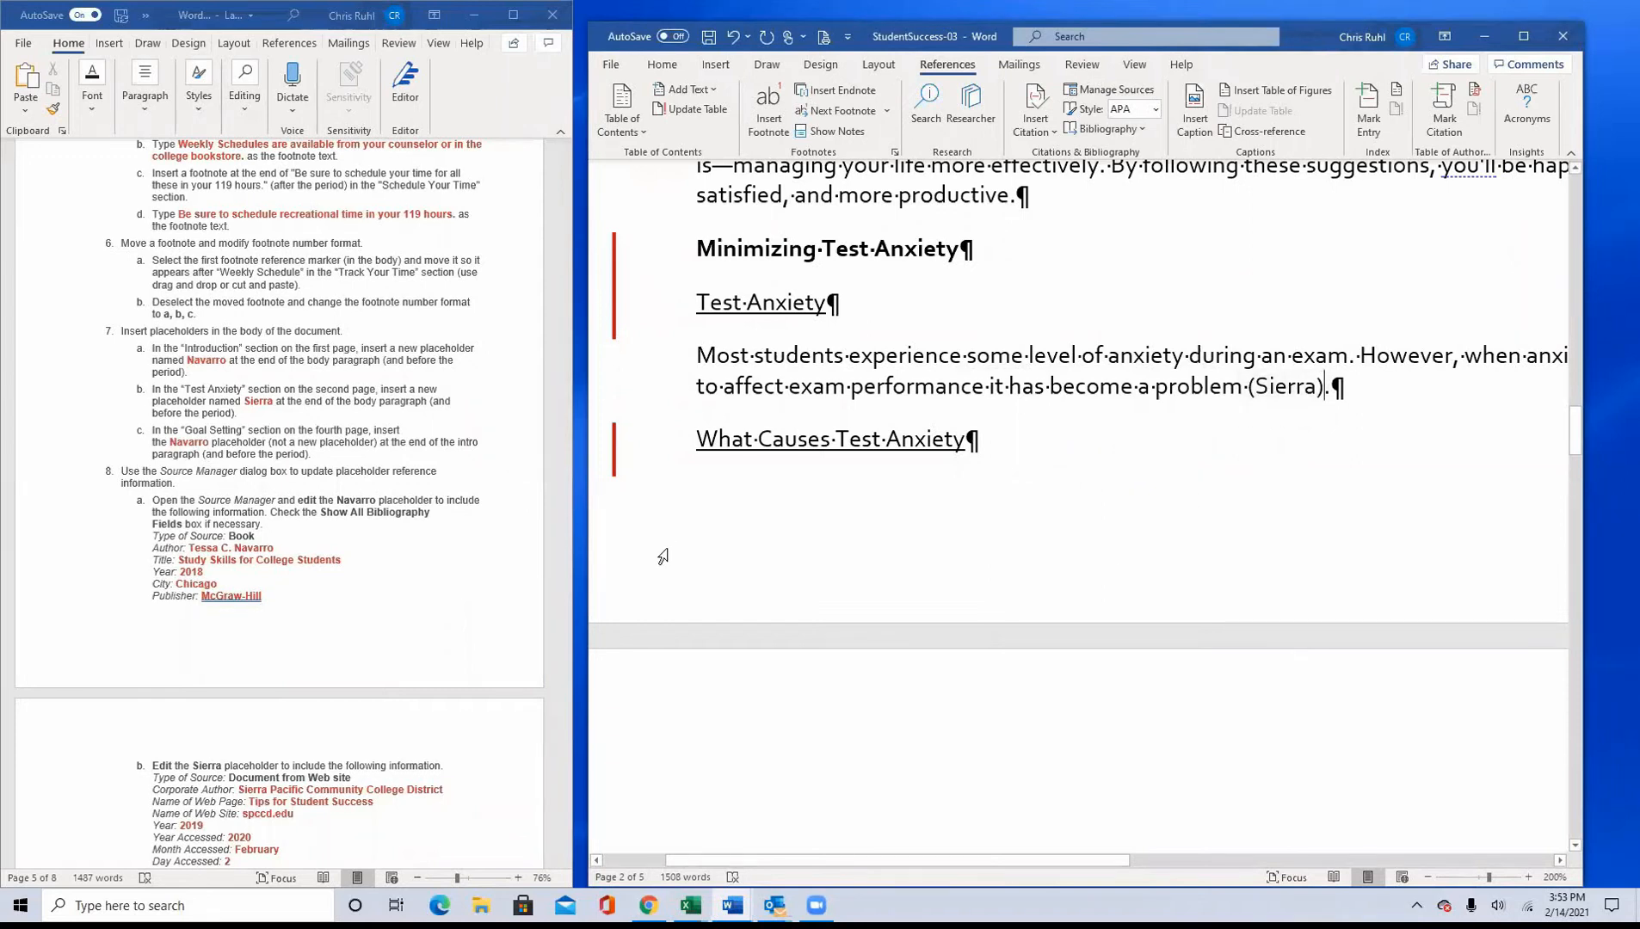
Step: Insert the existing placeholder named in instruction 7c before the period ending the Goal Setting intro paragraph
{"action": "scroll", "coordinate": [667, 551], "scroll_direction": "up", "scroll_amount": 1}
{"action": "scroll", "coordinate": [669, 550], "scroll_direction": "down", "scroll_amount": 15}
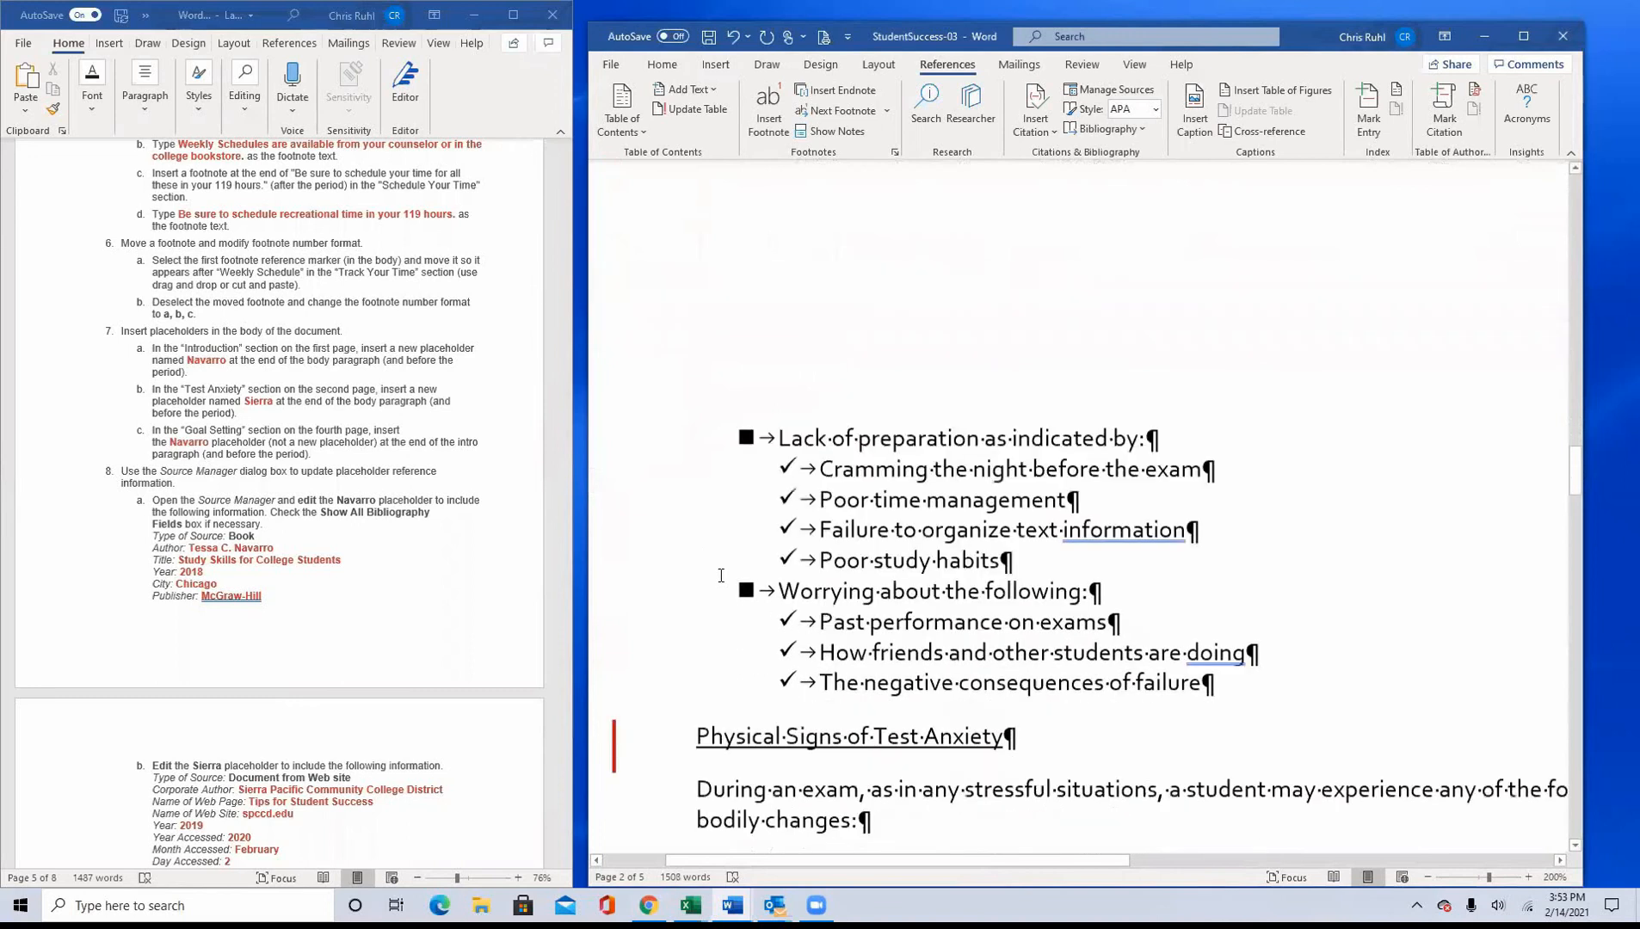
{"action": "scroll", "coordinate": [721, 577], "scroll_direction": "down", "scroll_amount": 15}
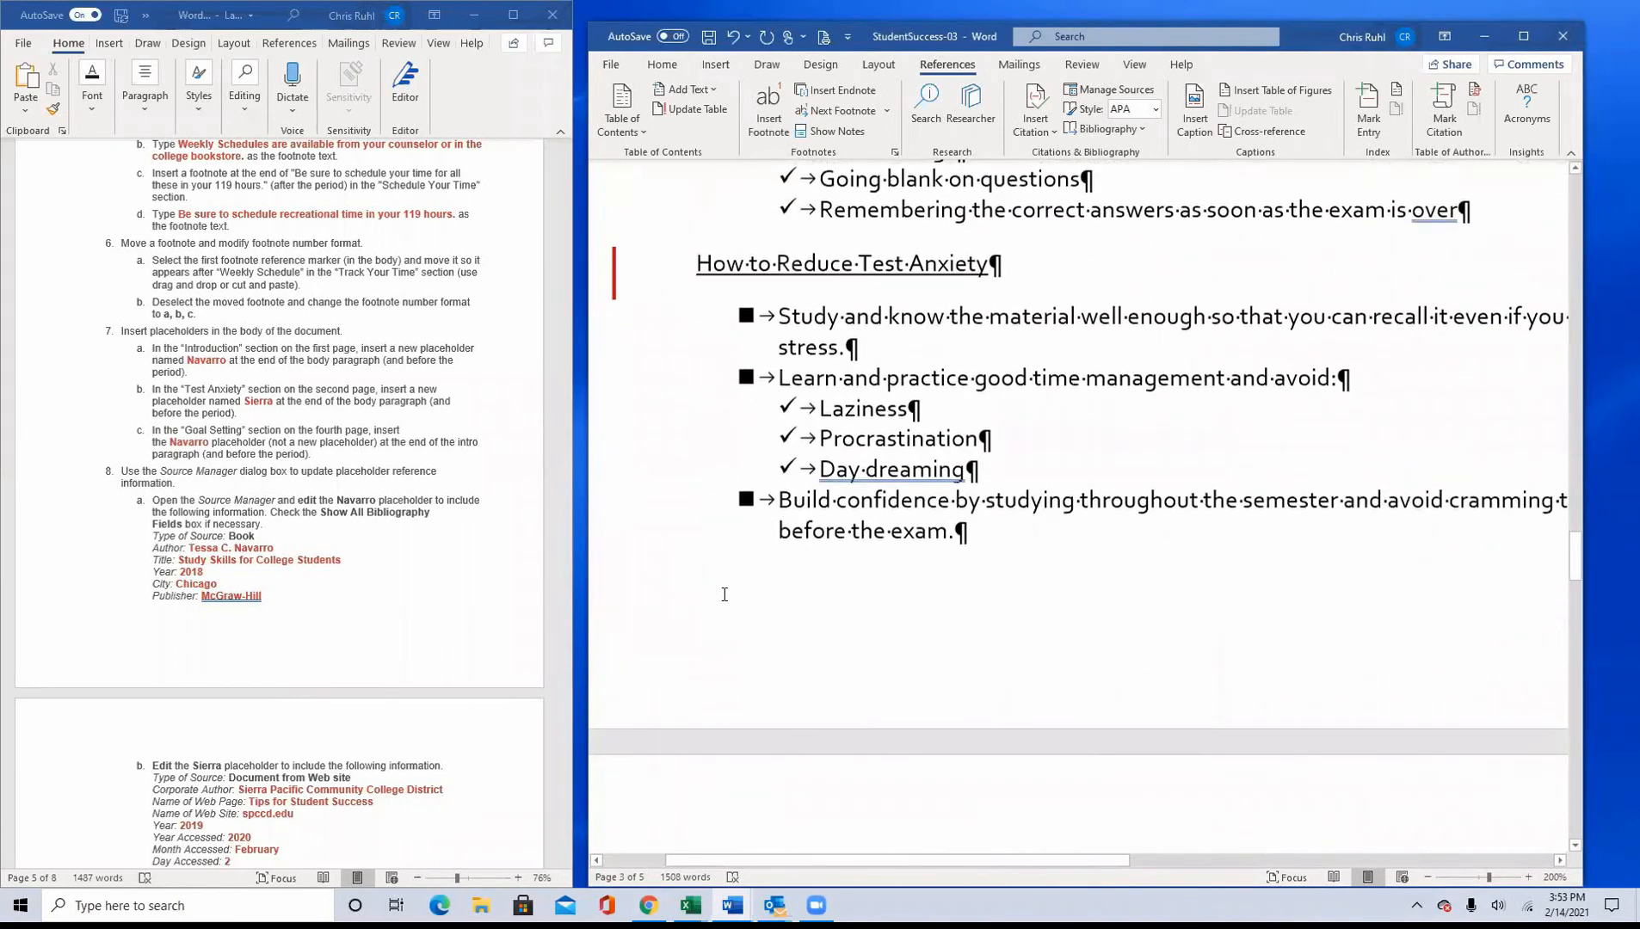
{"action": "scroll", "coordinate": [726, 602], "scroll_direction": "down", "scroll_amount": 7}
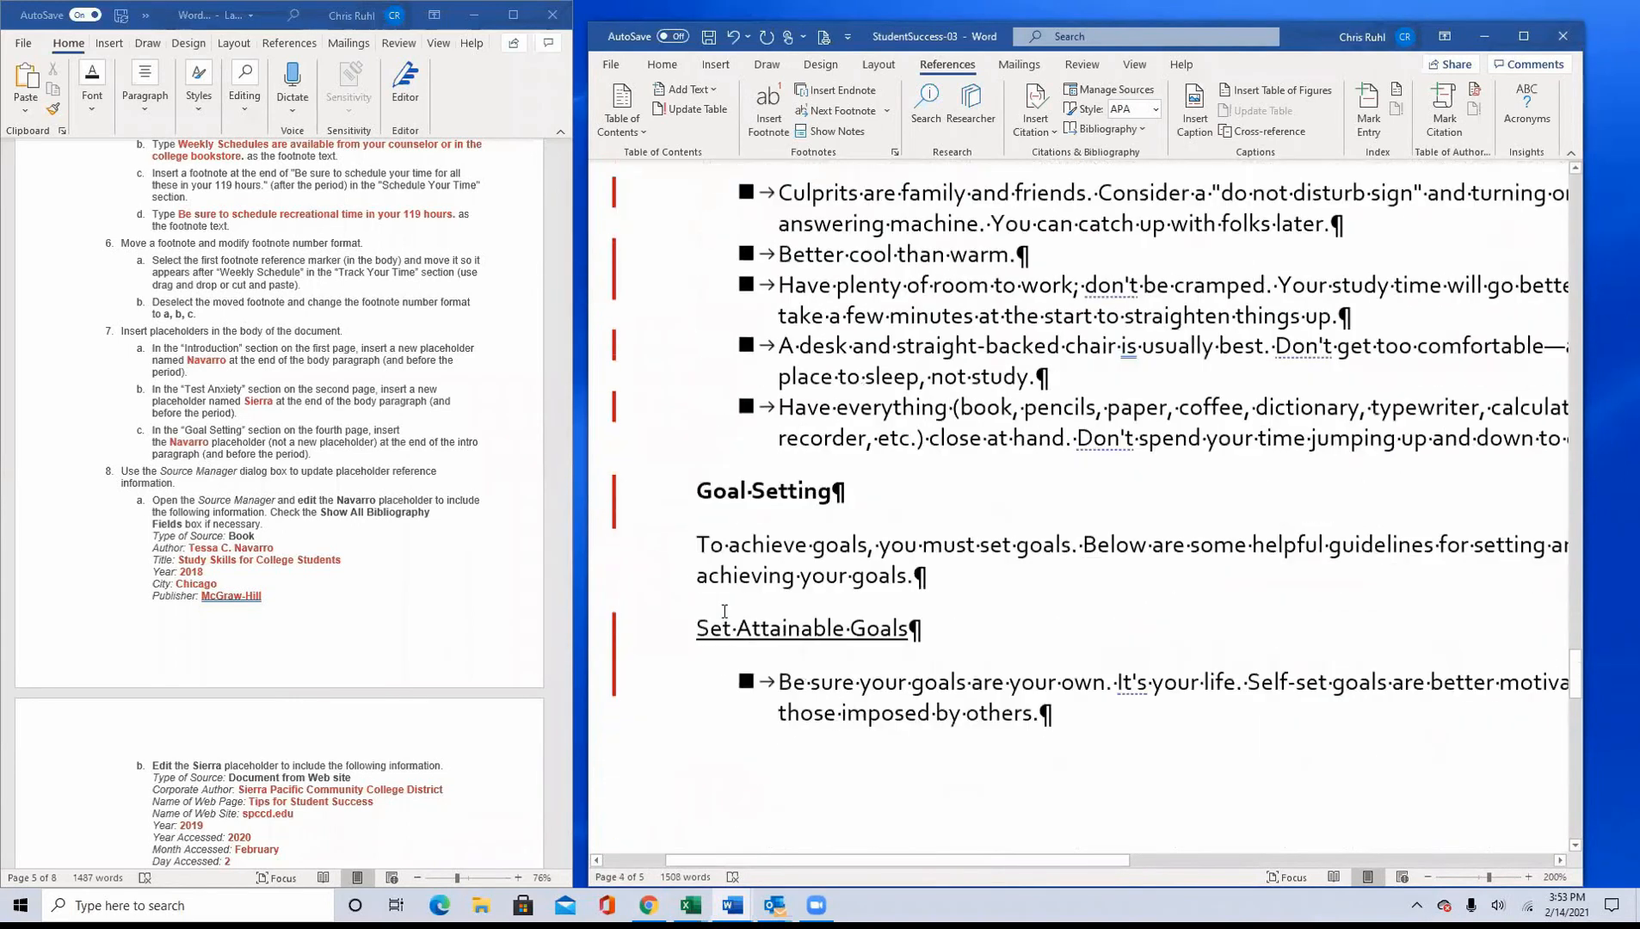
{"action": "scroll", "coordinate": [777, 512], "scroll_direction": "down", "scroll_amount": 1}
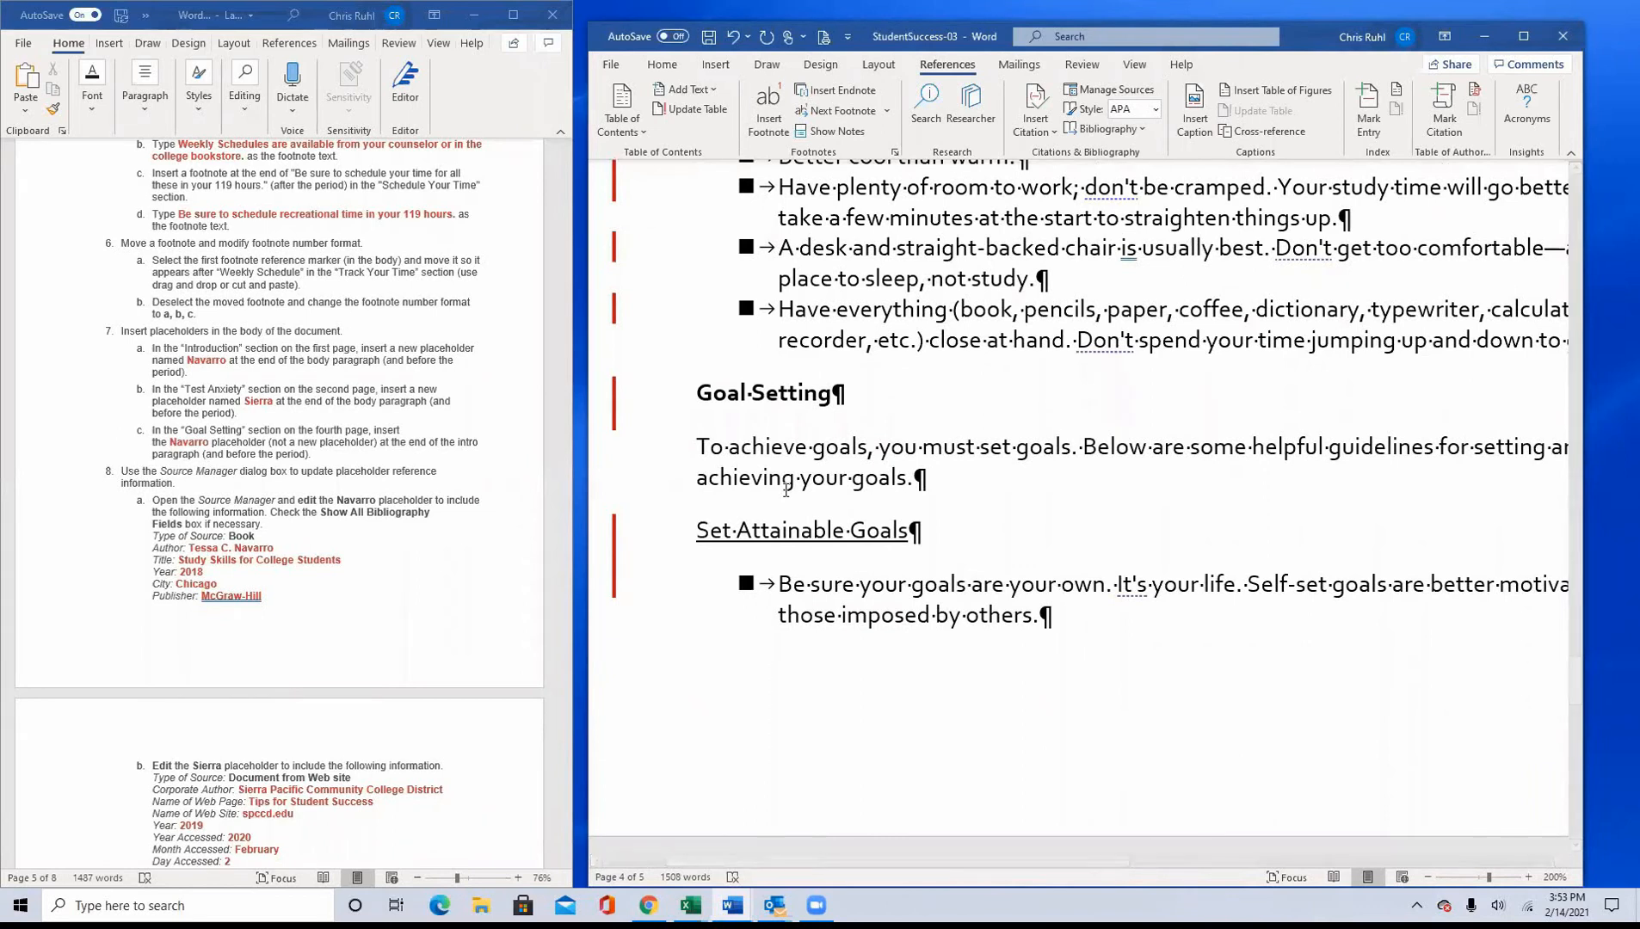
{"action": "left_click", "coordinate": [907, 477]}
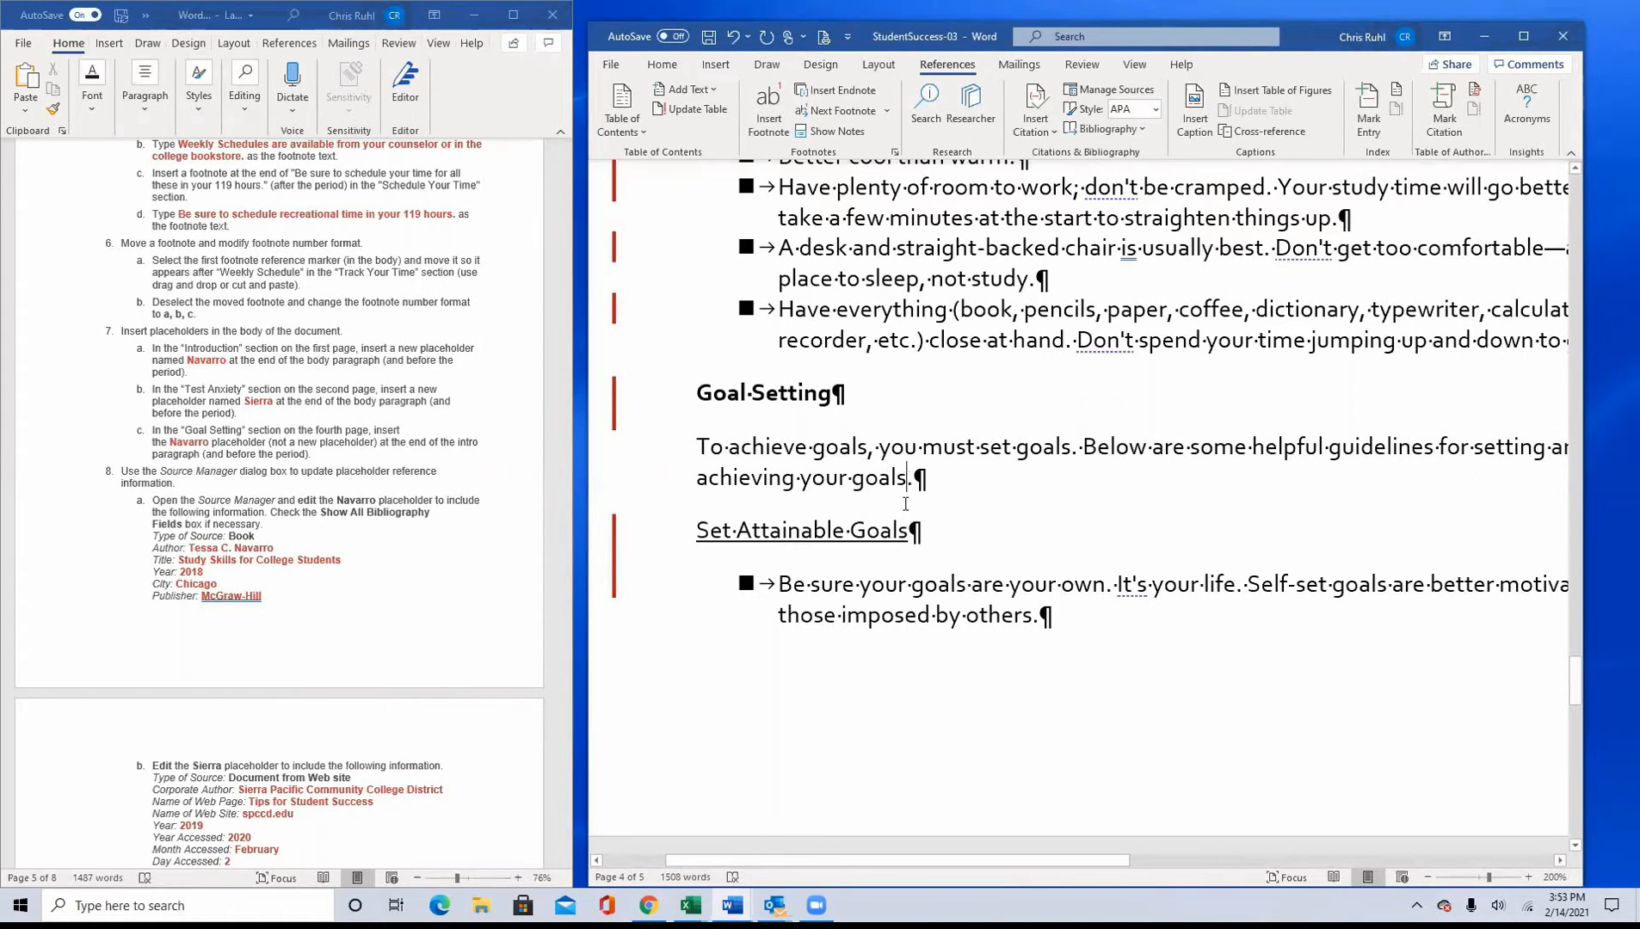
{"action": "left_click", "coordinate": [1038, 117]}
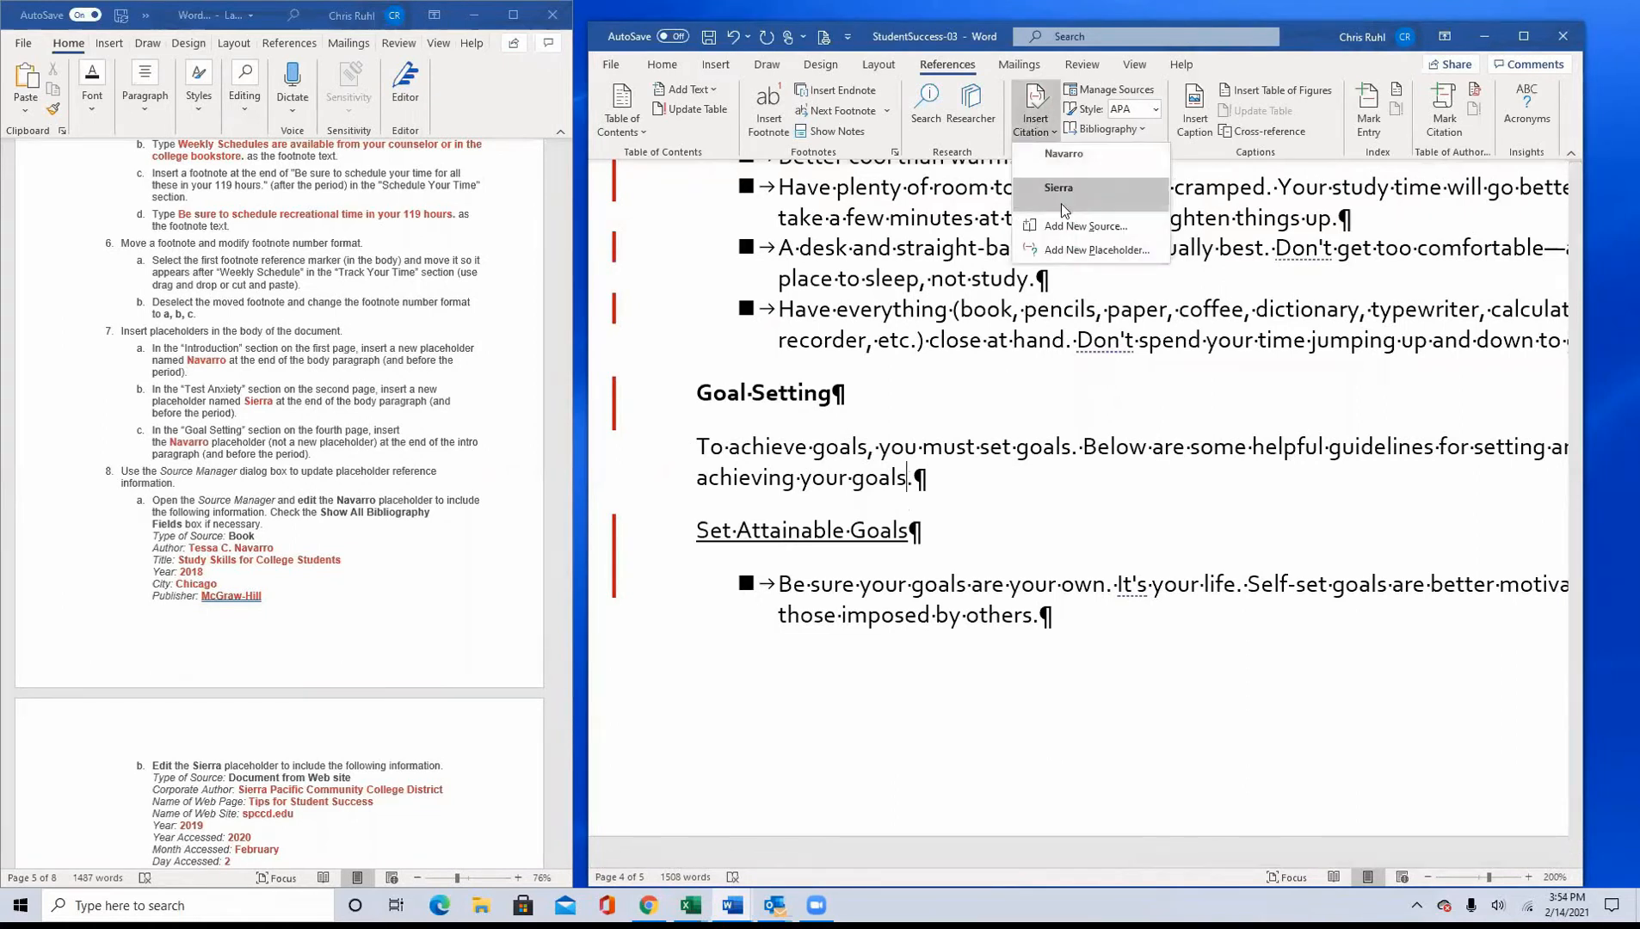
{"action": "left_click", "coordinate": [1064, 153]}
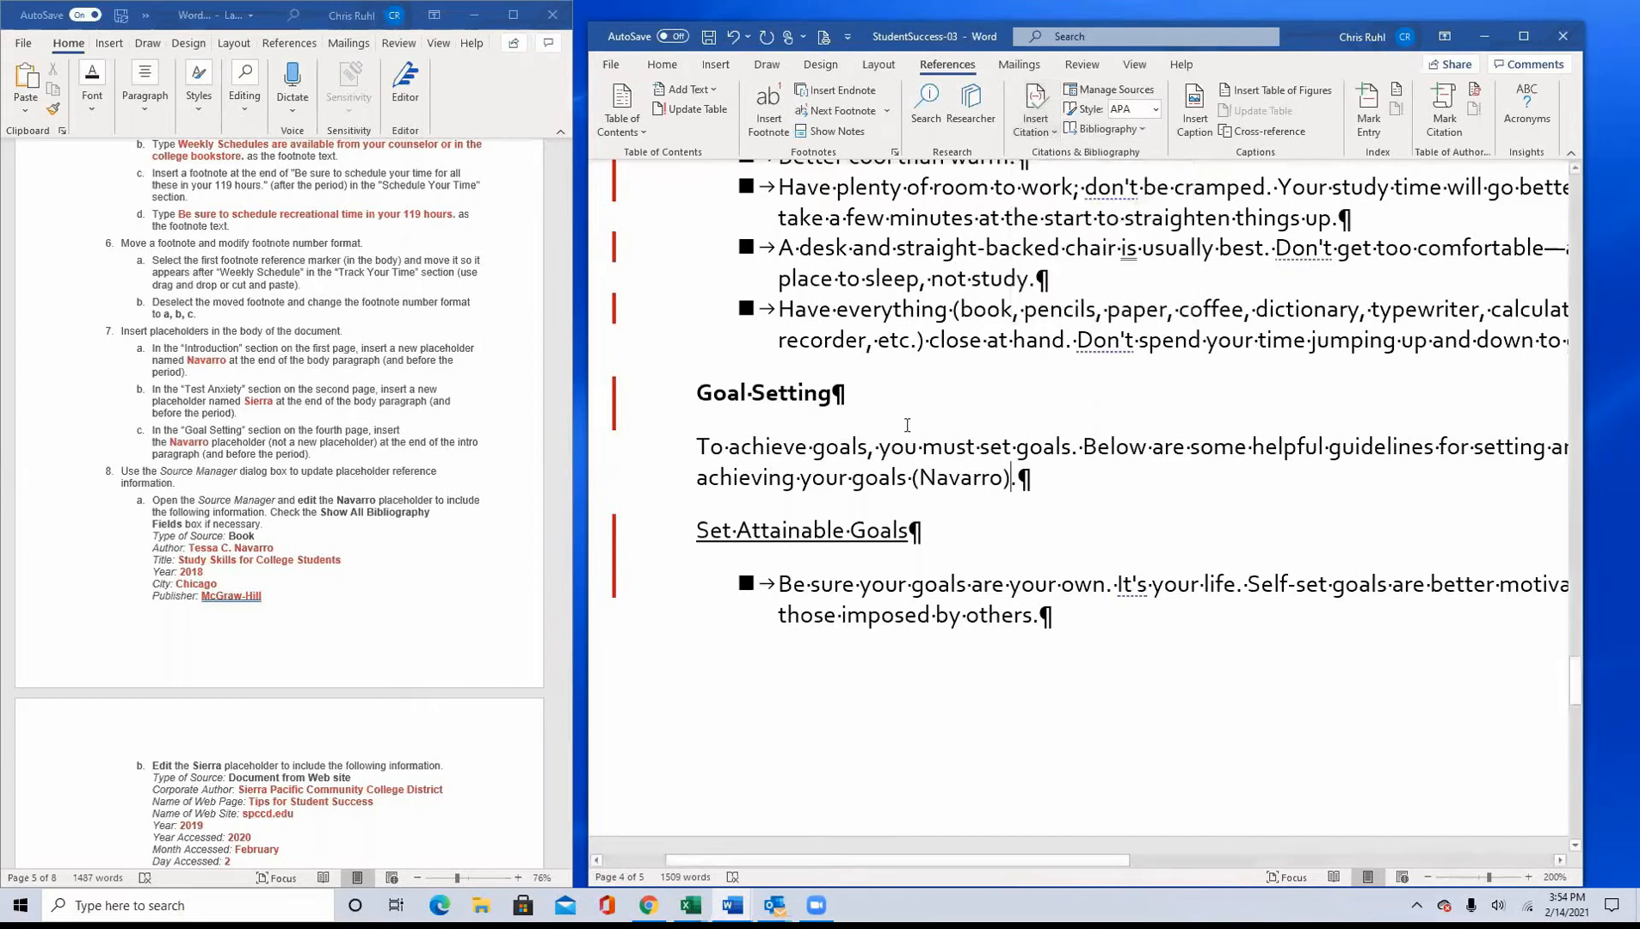
Step: Open the placeholder source from instruction 8a for editing in the Source Manager and show all bibliography fields
{"action": "scroll", "coordinate": [232, 585], "scroll_direction": "down", "scroll_amount": 5}
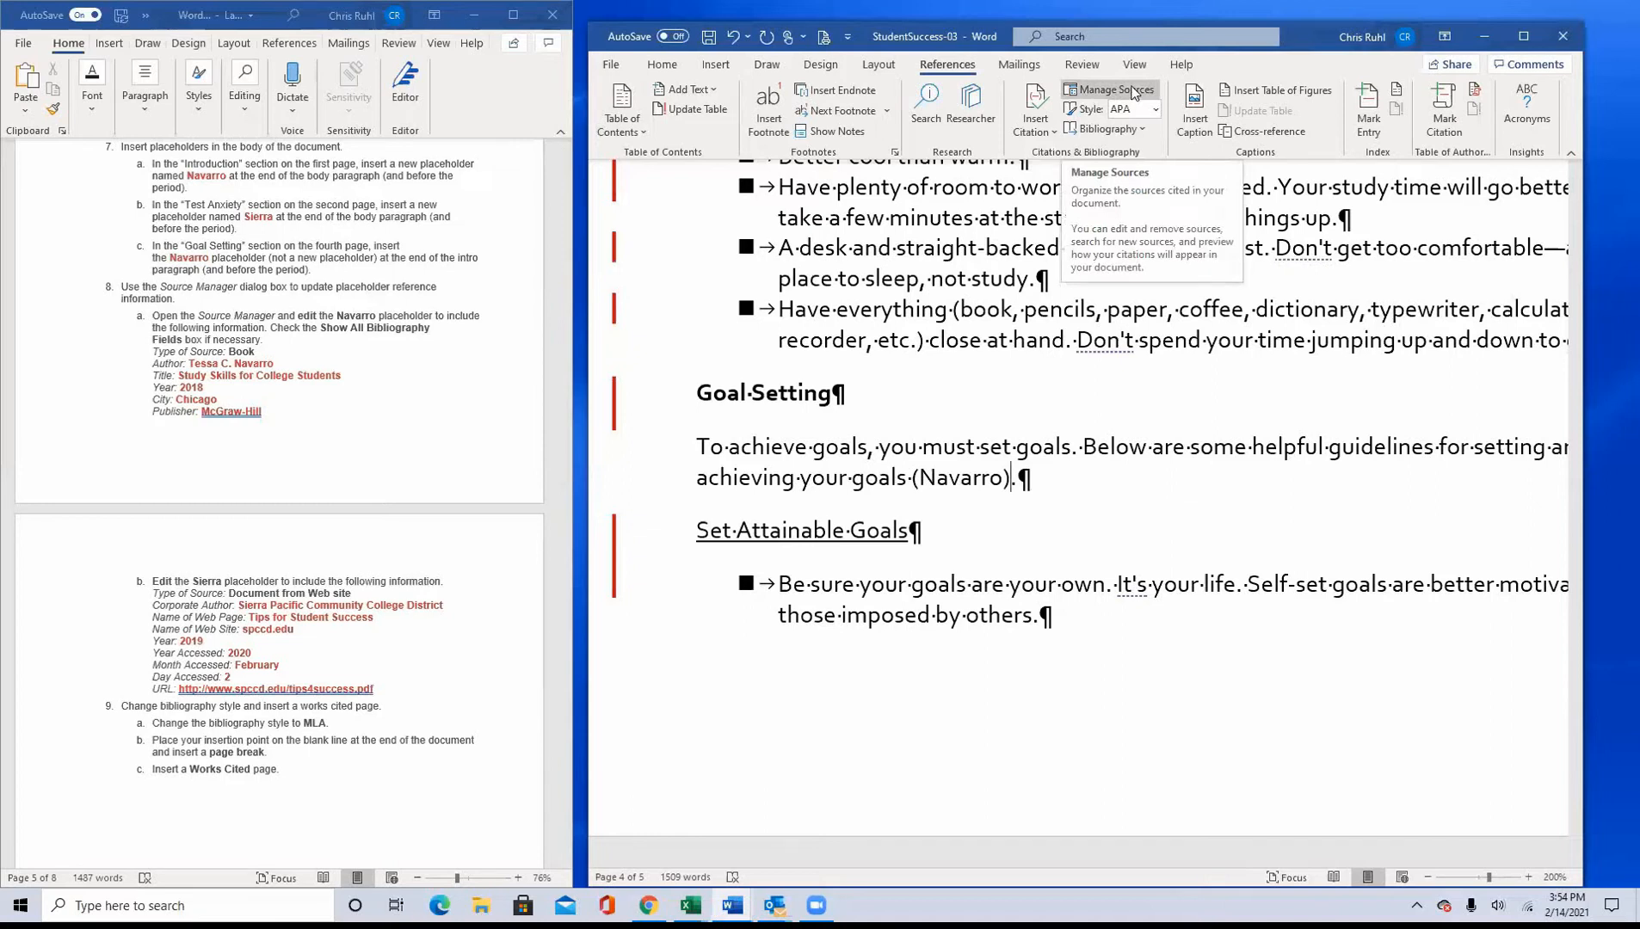
{"action": "left_click", "coordinate": [1132, 90]}
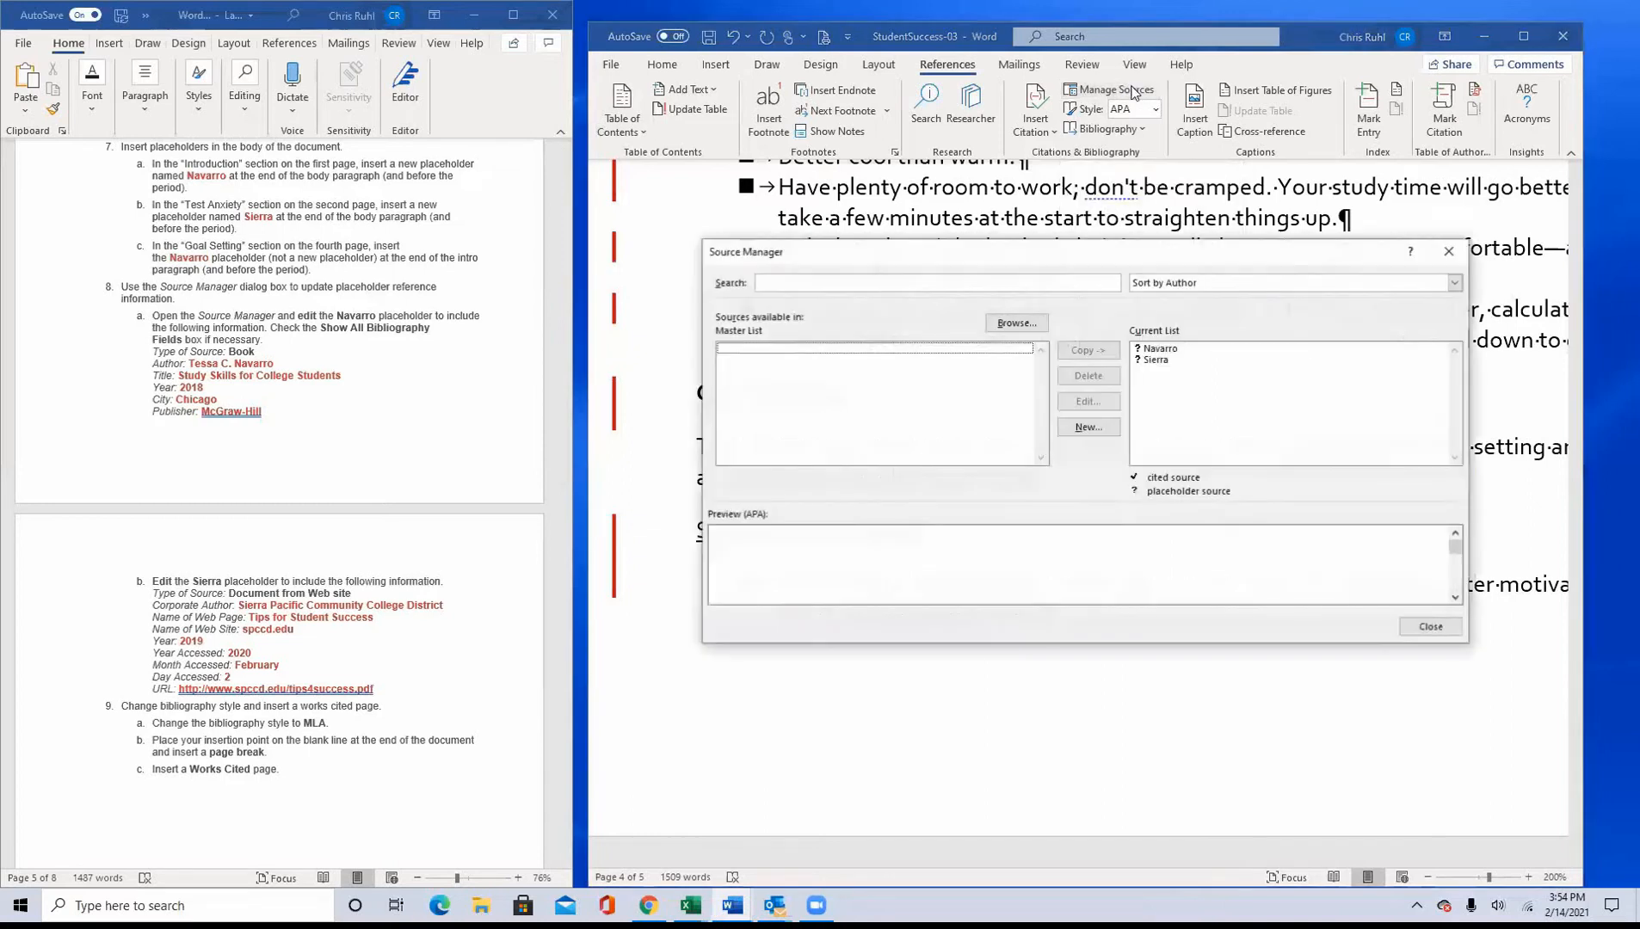
{"action": "left_click", "coordinate": [1164, 351]}
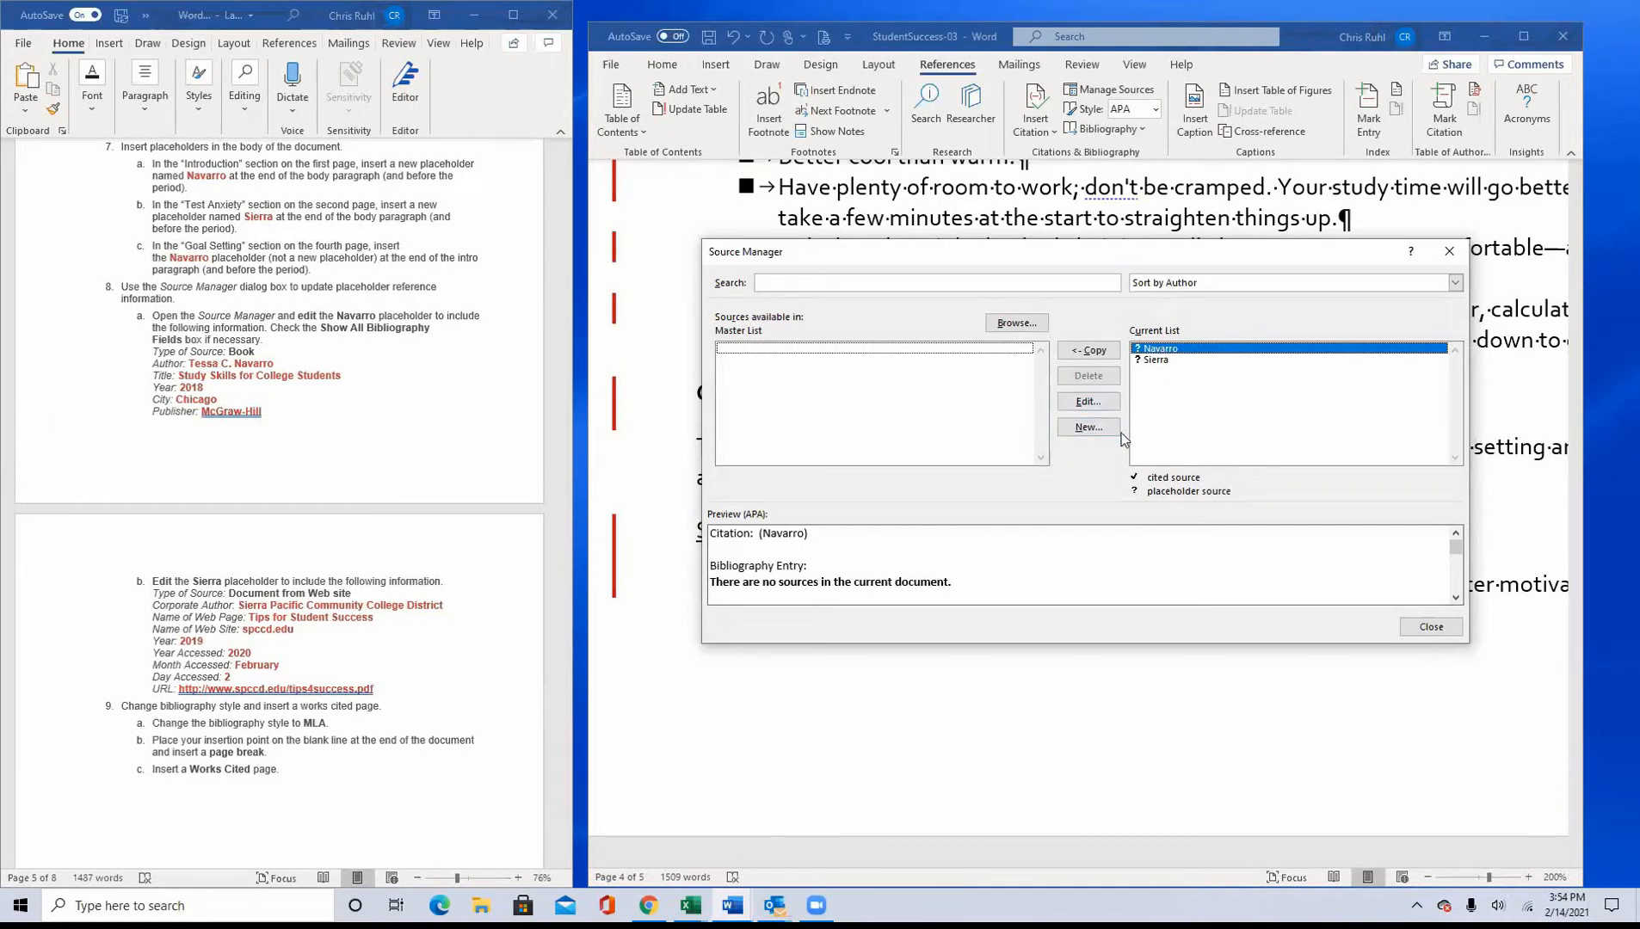
{"action": "left_click", "coordinate": [1089, 400]}
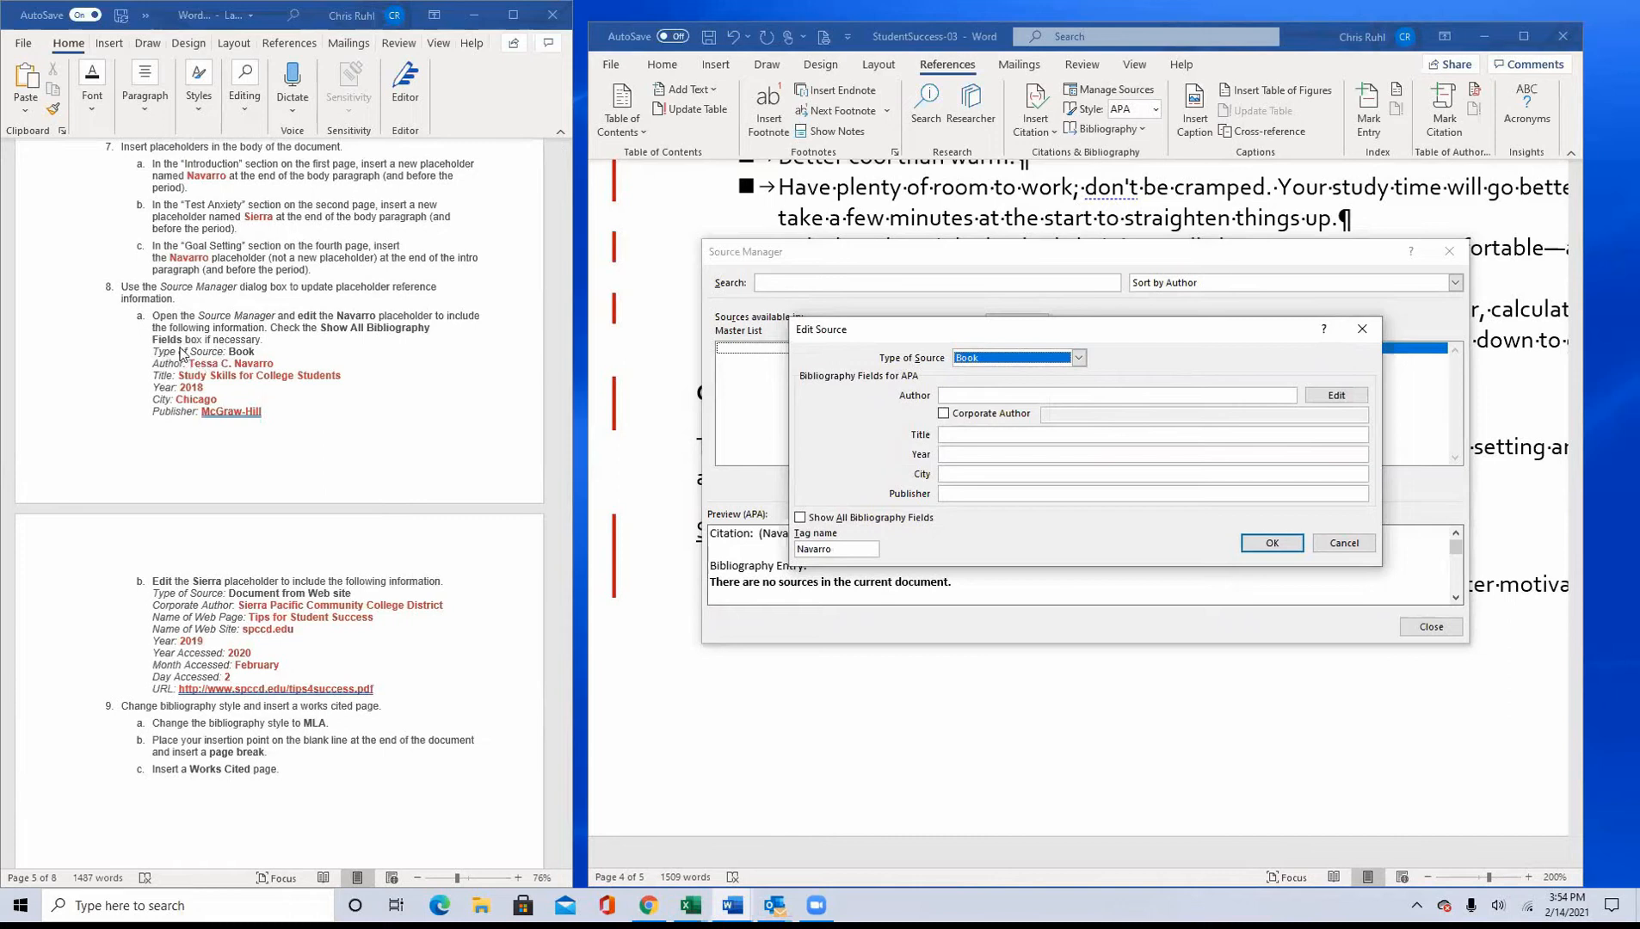
{"action": "left_click", "coordinate": [800, 518]}
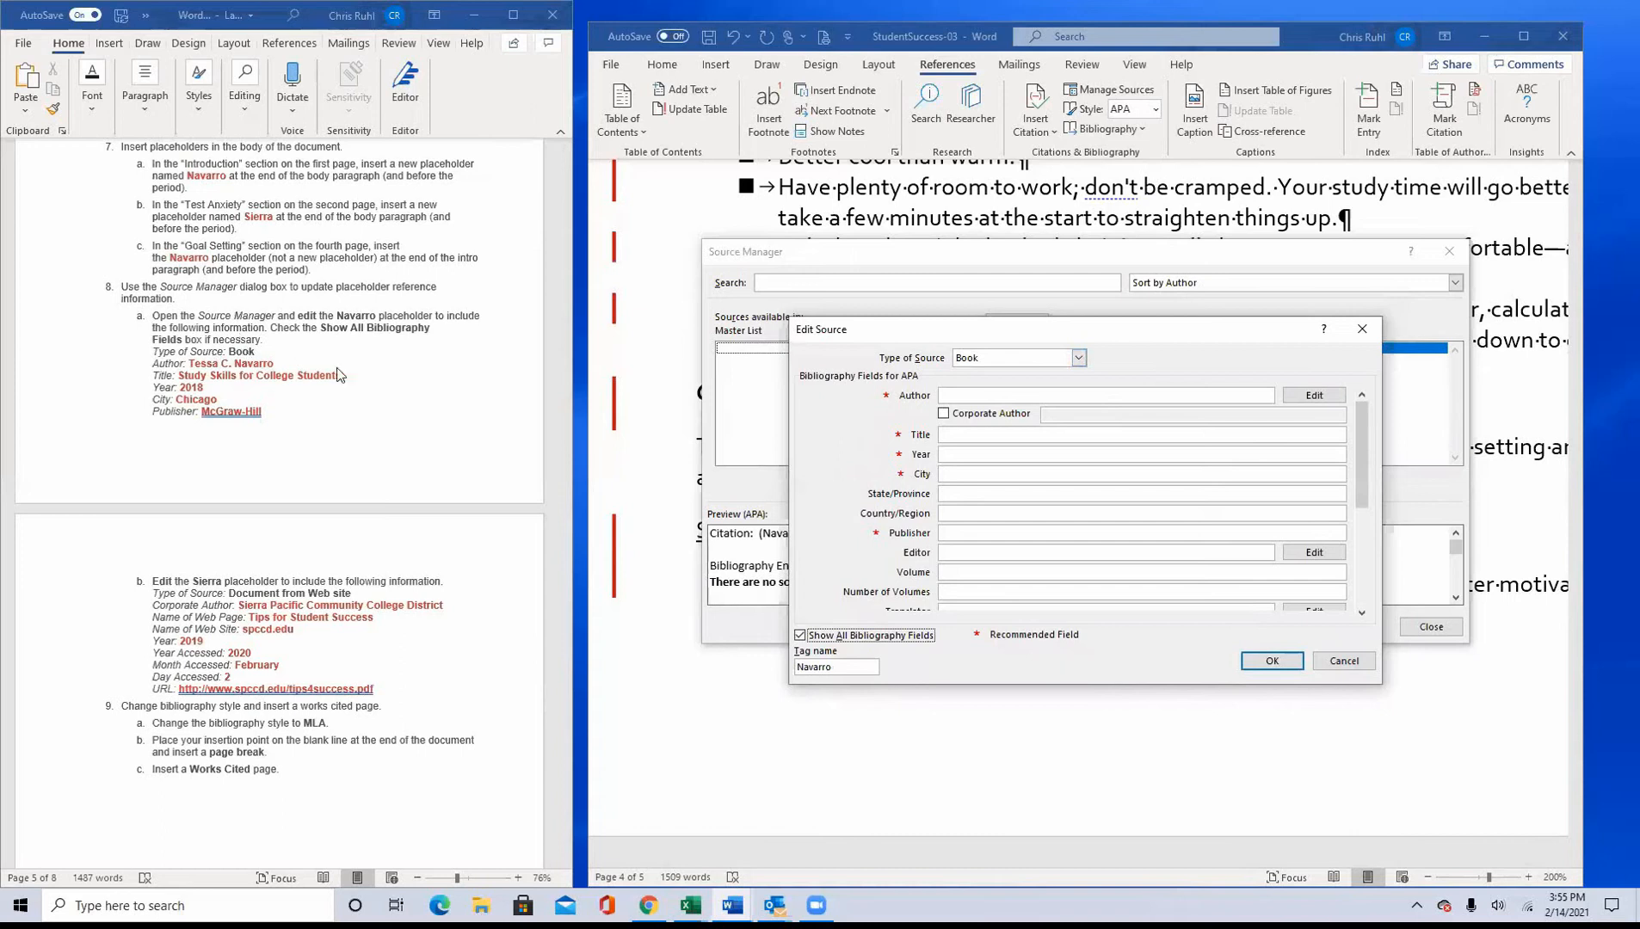
Step: Enter the author's full name from instruction 8a and the title "Study Skills for College Students" for the book source
{"action": "left_click", "coordinate": [1004, 394]}
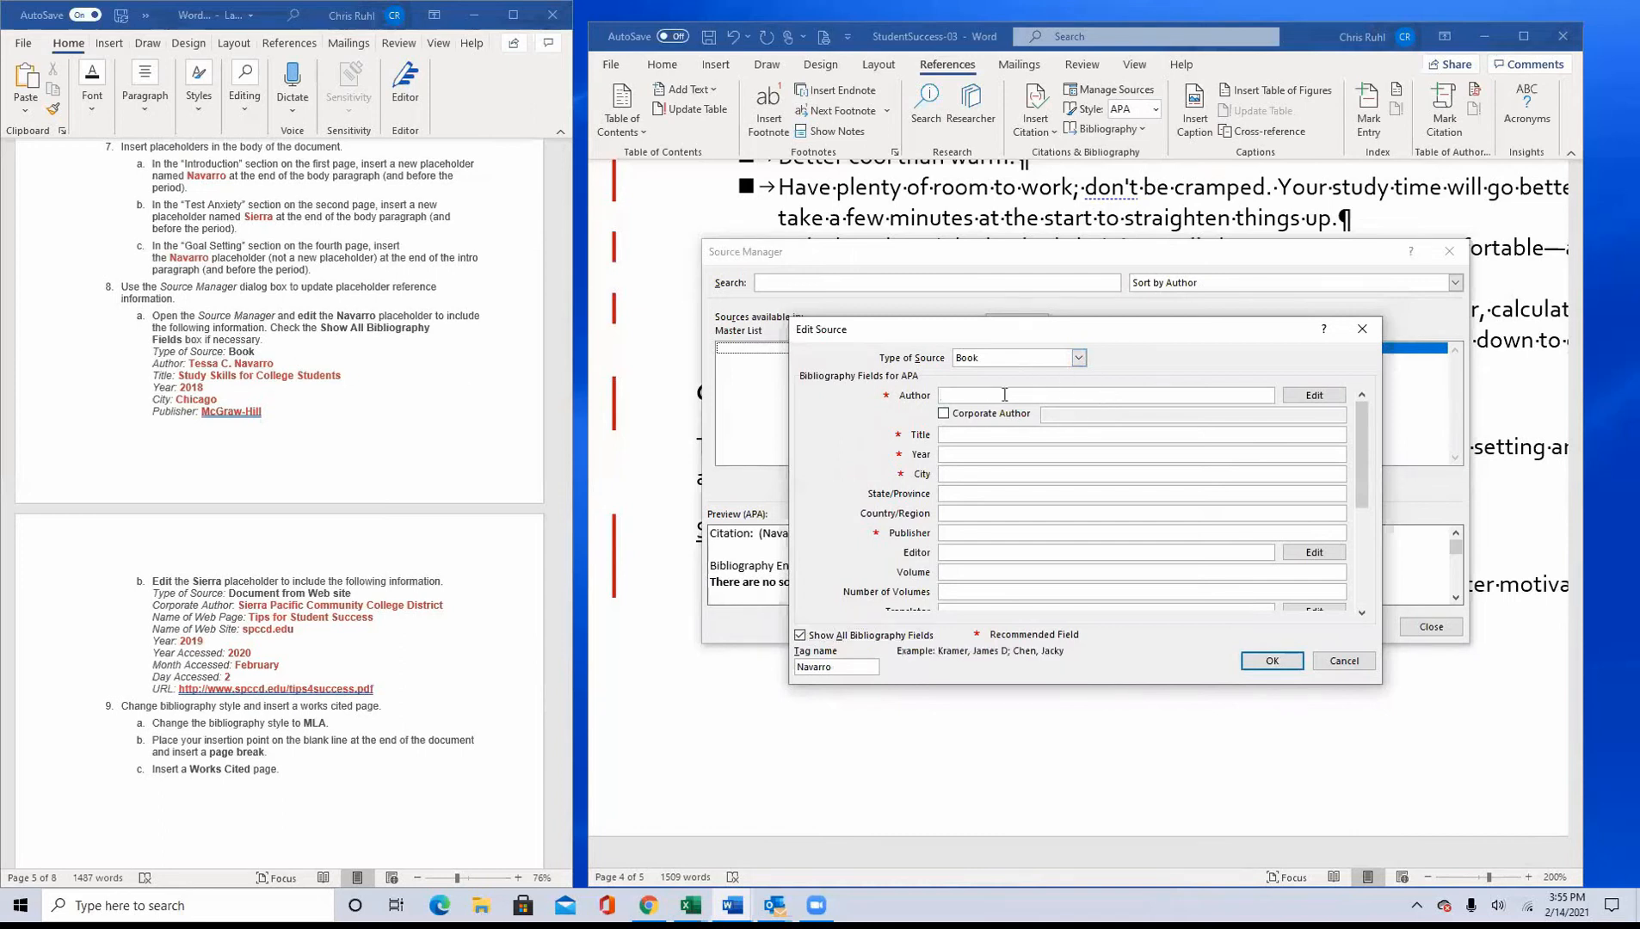
{"action": "type", "text": "Tessa C. Navarro"}
{"action": "key", "text": "Tab"}
{"action": "key", "text": "Tab"}
{"action": "key", "text": "Tab"}
{"action": "type", "text": "Study Skills for Colleg"}
{"action": "type", "text": "e"}
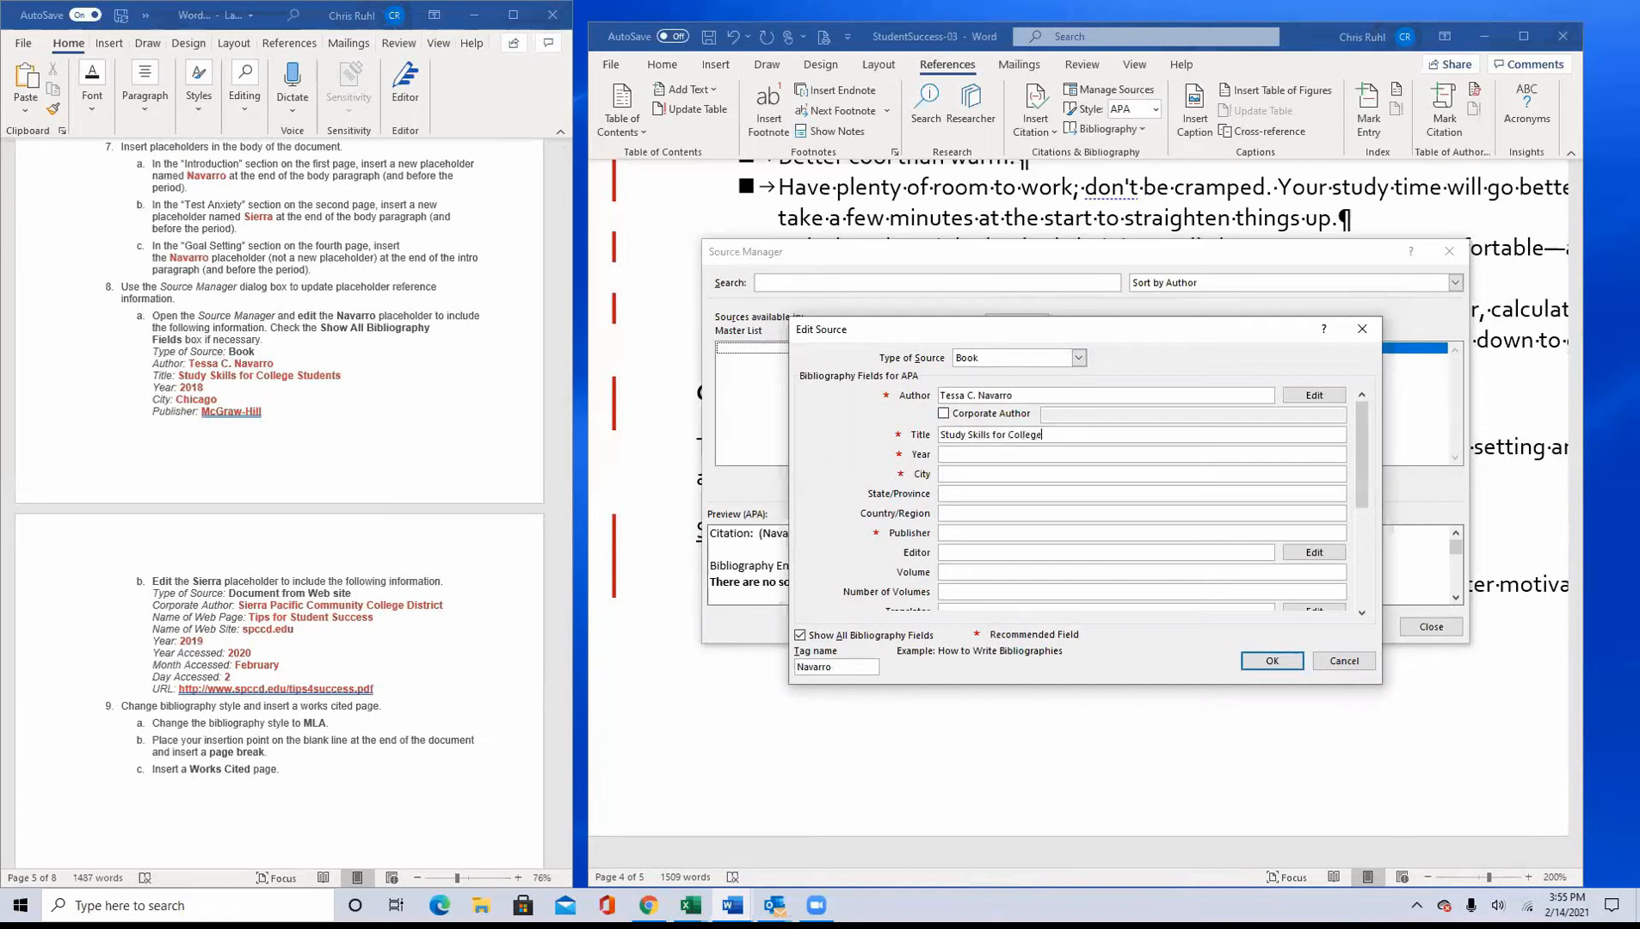
{"action": "type", "text": " Students"}
Step: Set the book source's year to 2018, city to Chicago and publisher to McGraw-Hill, and save the source
{"action": "left_click", "coordinate": [964, 456]}
{"action": "type", "text": "2018"}
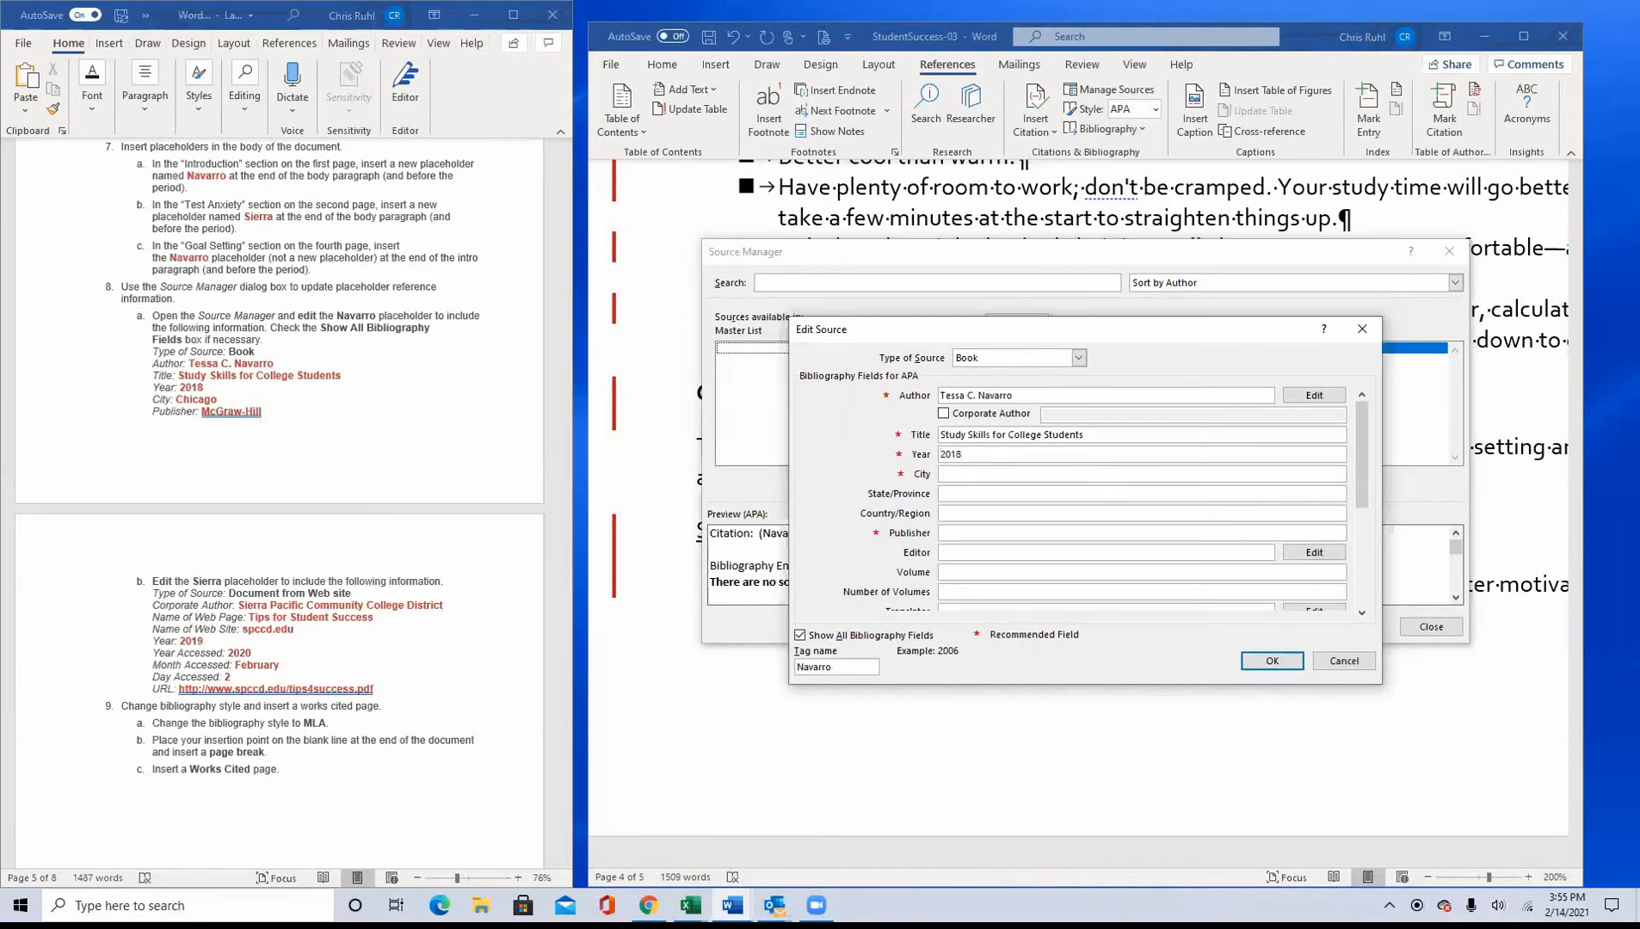
{"action": "left_click", "coordinate": [978, 476]}
{"action": "type", "text": "Chicago"}
{"action": "left_click", "coordinate": [971, 529]}
{"action": "type", "text": "McGra"}
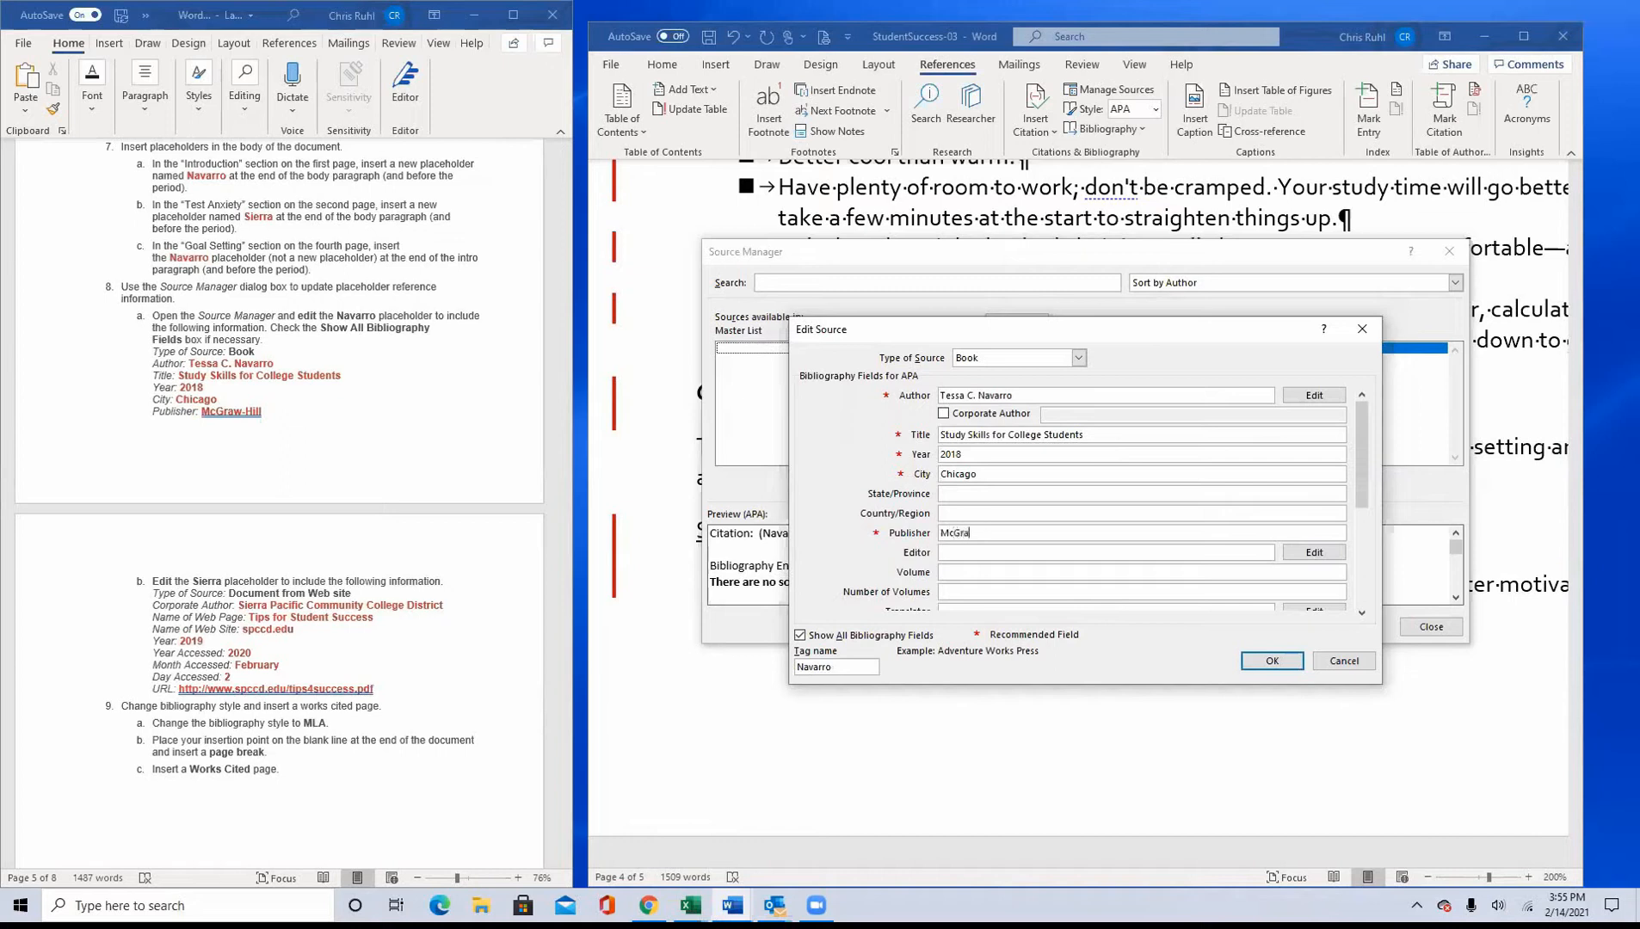
{"action": "type", "text": "w-Hill"}
{"action": "left_click", "coordinate": [1275, 663]}
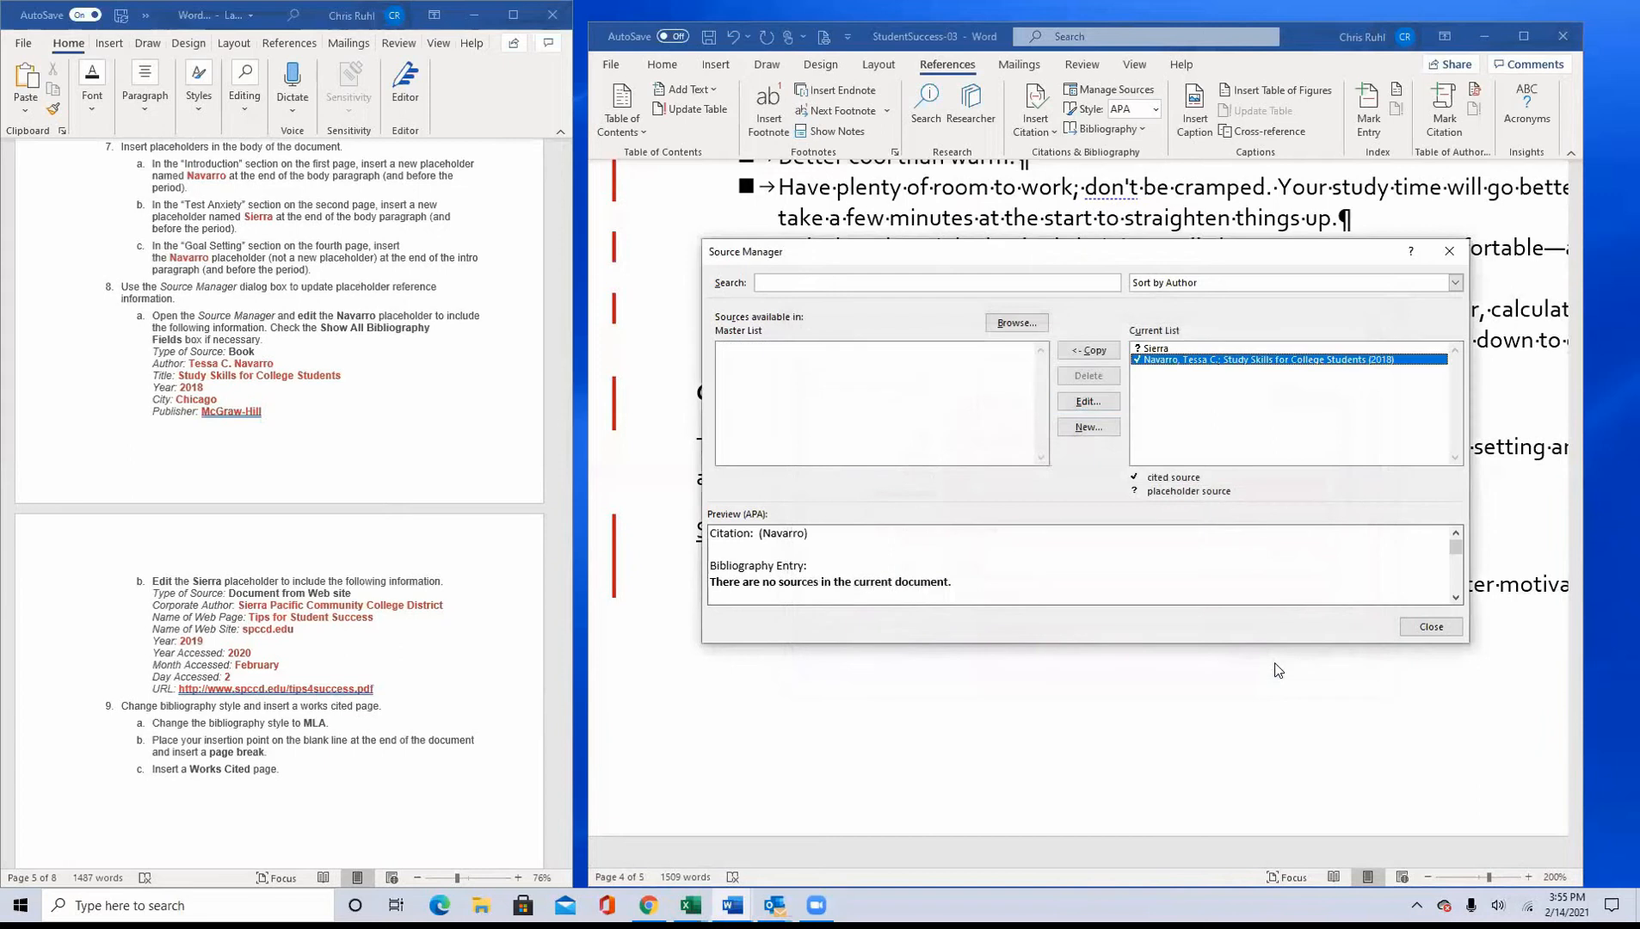
Step: Open the Sierra placeholder for editing, set its source type to Document From Web site and show all bibliography fields
{"action": "left_click", "coordinate": [1162, 350]}
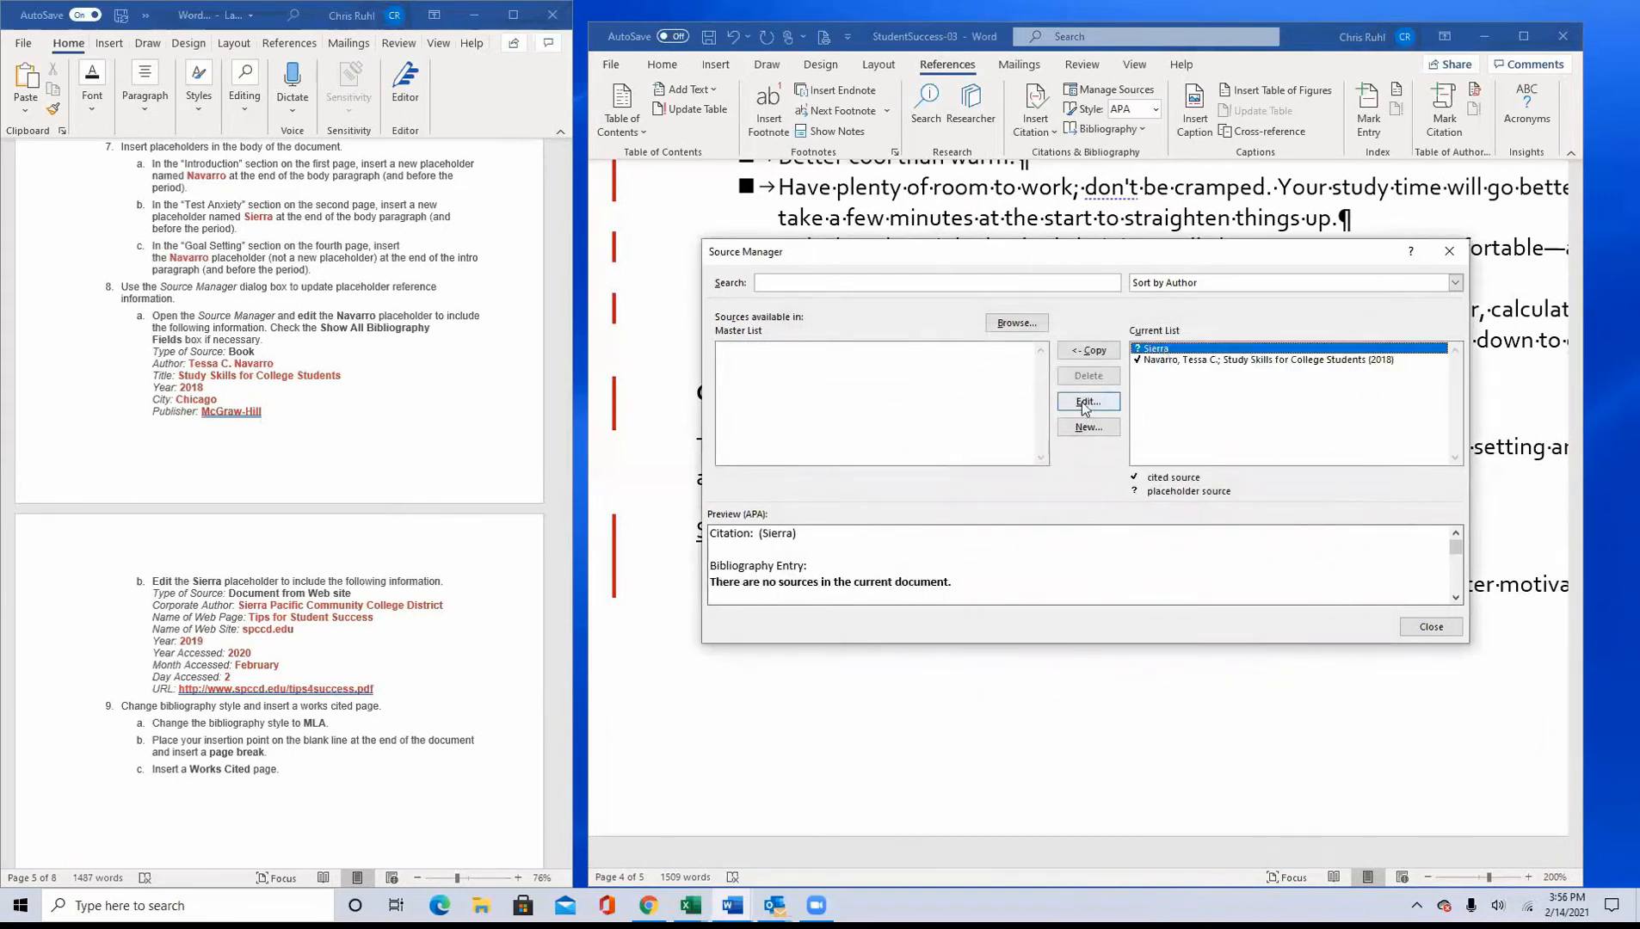
{"action": "left_click", "coordinate": [1084, 404]}
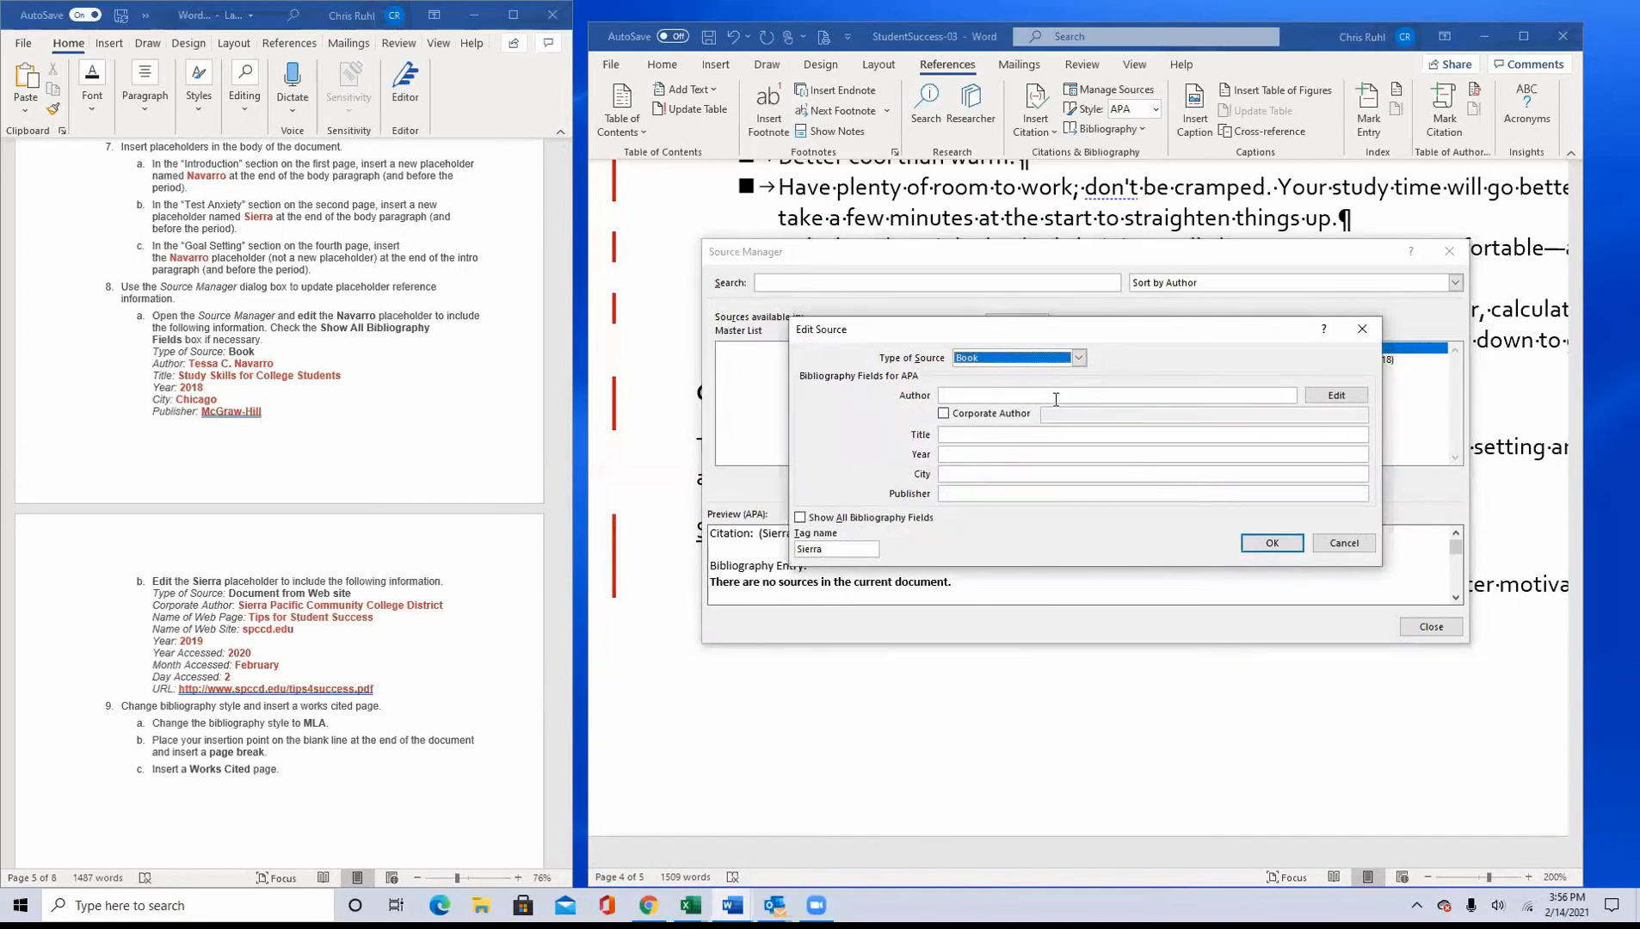
{"action": "left_click", "coordinate": [1081, 357]}
{"action": "mouse_move", "coordinate": [1079, 388]}
{"action": "left_mouse_down"}
{"action": "mouse_move", "coordinate": [1089, 417]}
{"action": "mouse_move", "coordinate": [1082, 399]}
{"action": "left_mouse_up"}
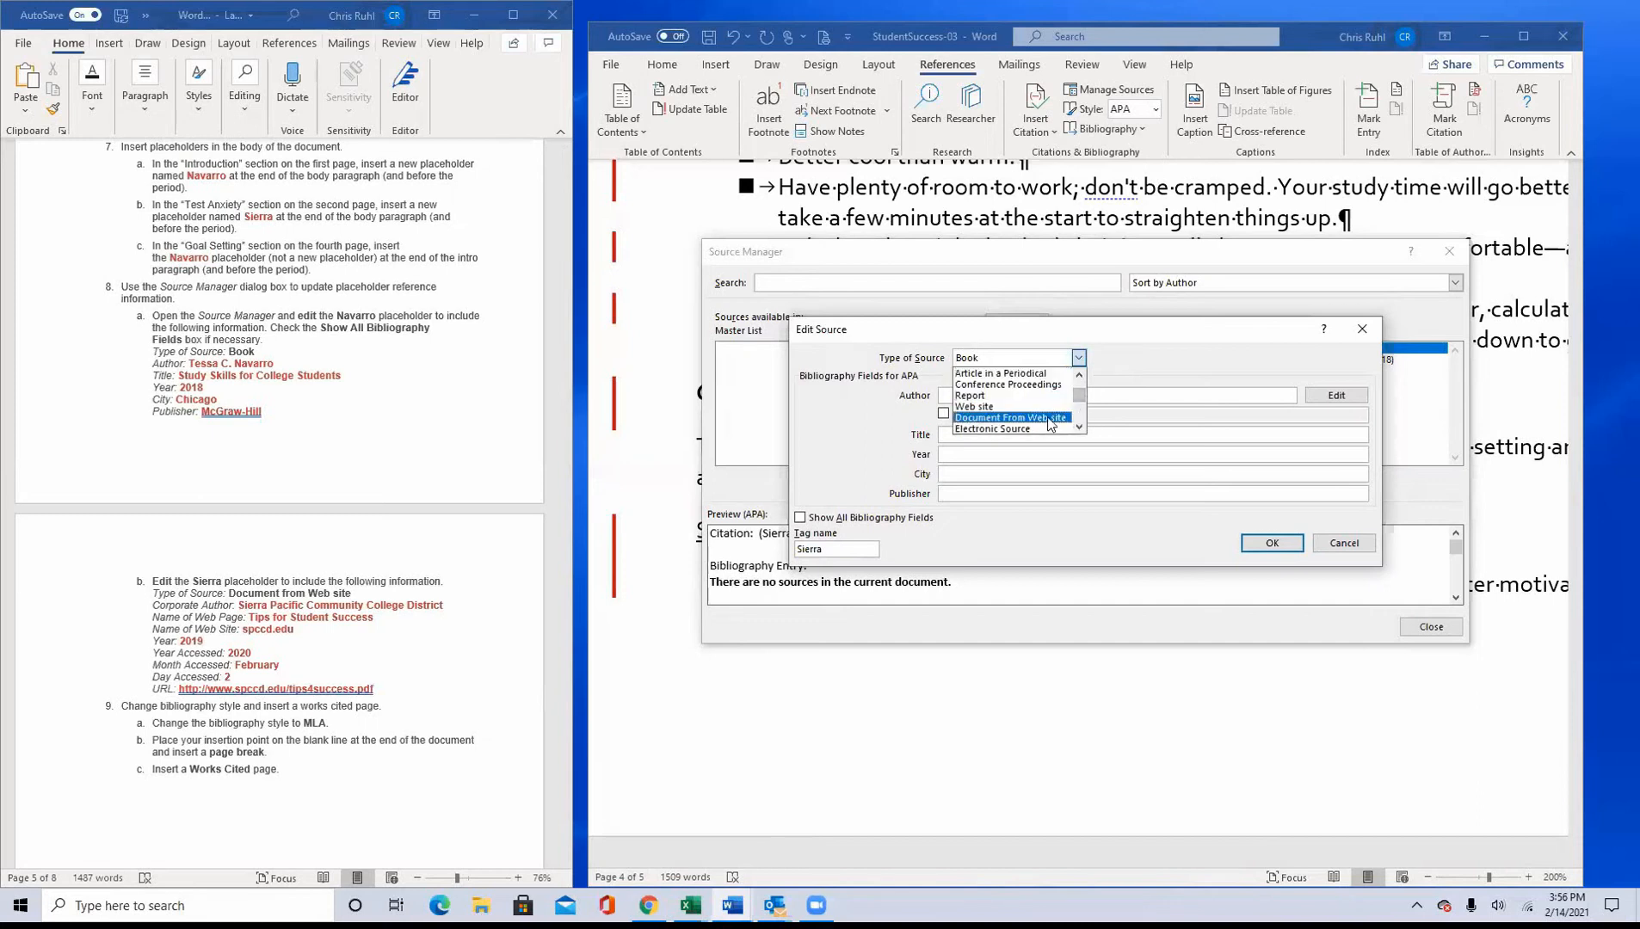
{"action": "left_click", "coordinate": [1047, 418]}
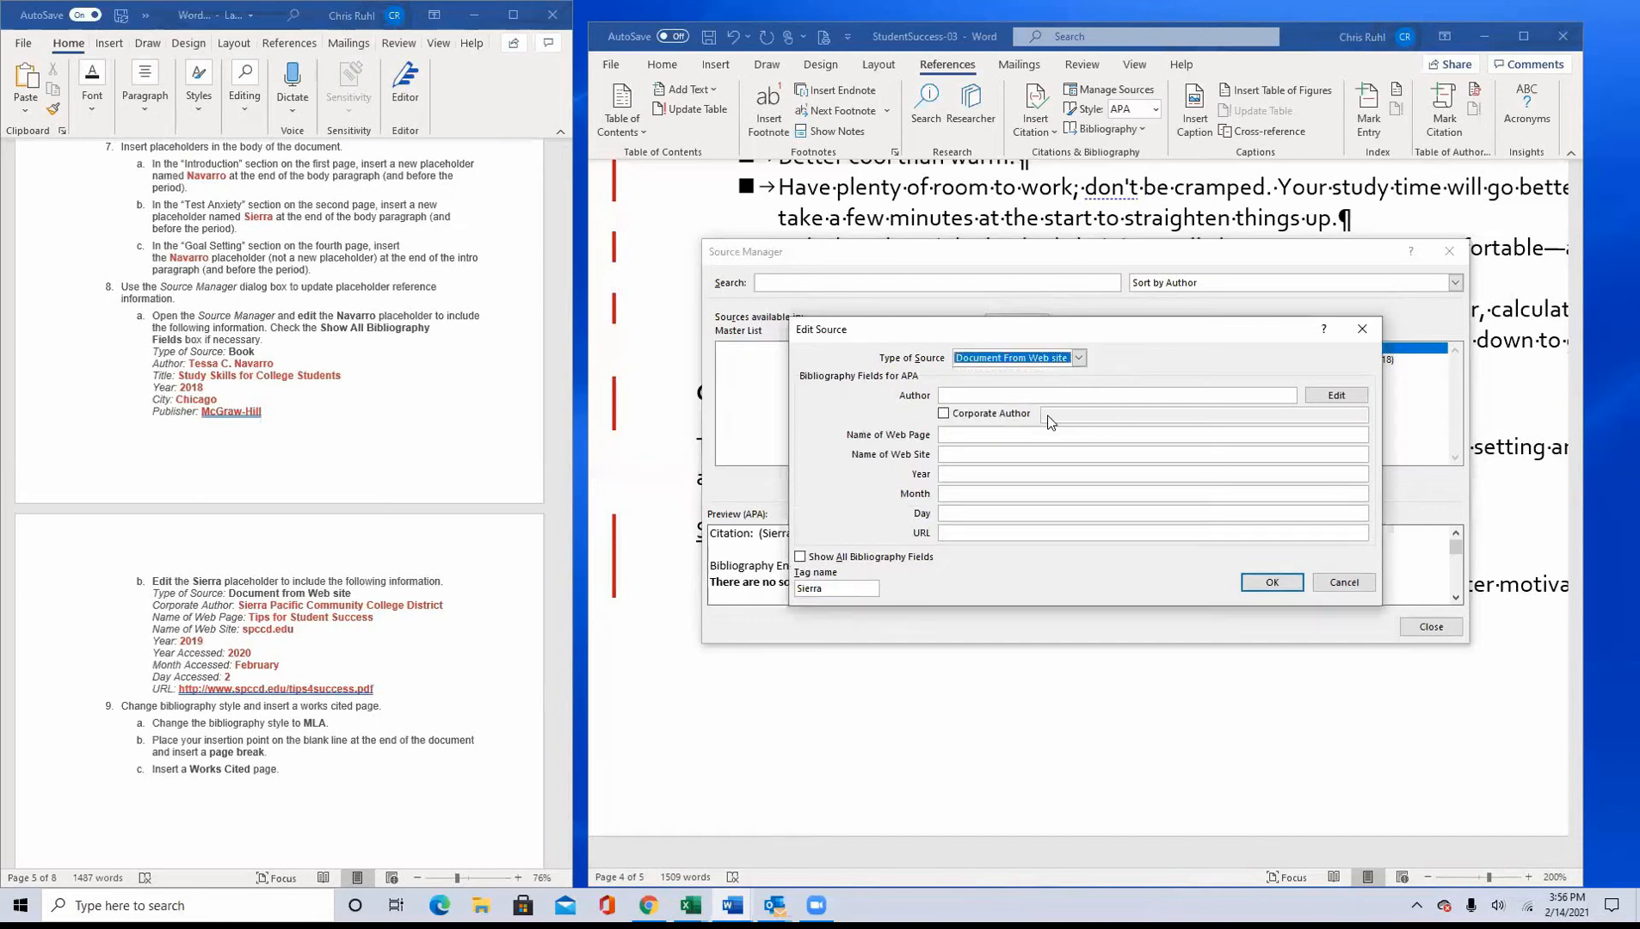
{"action": "left_click", "coordinate": [987, 393]}
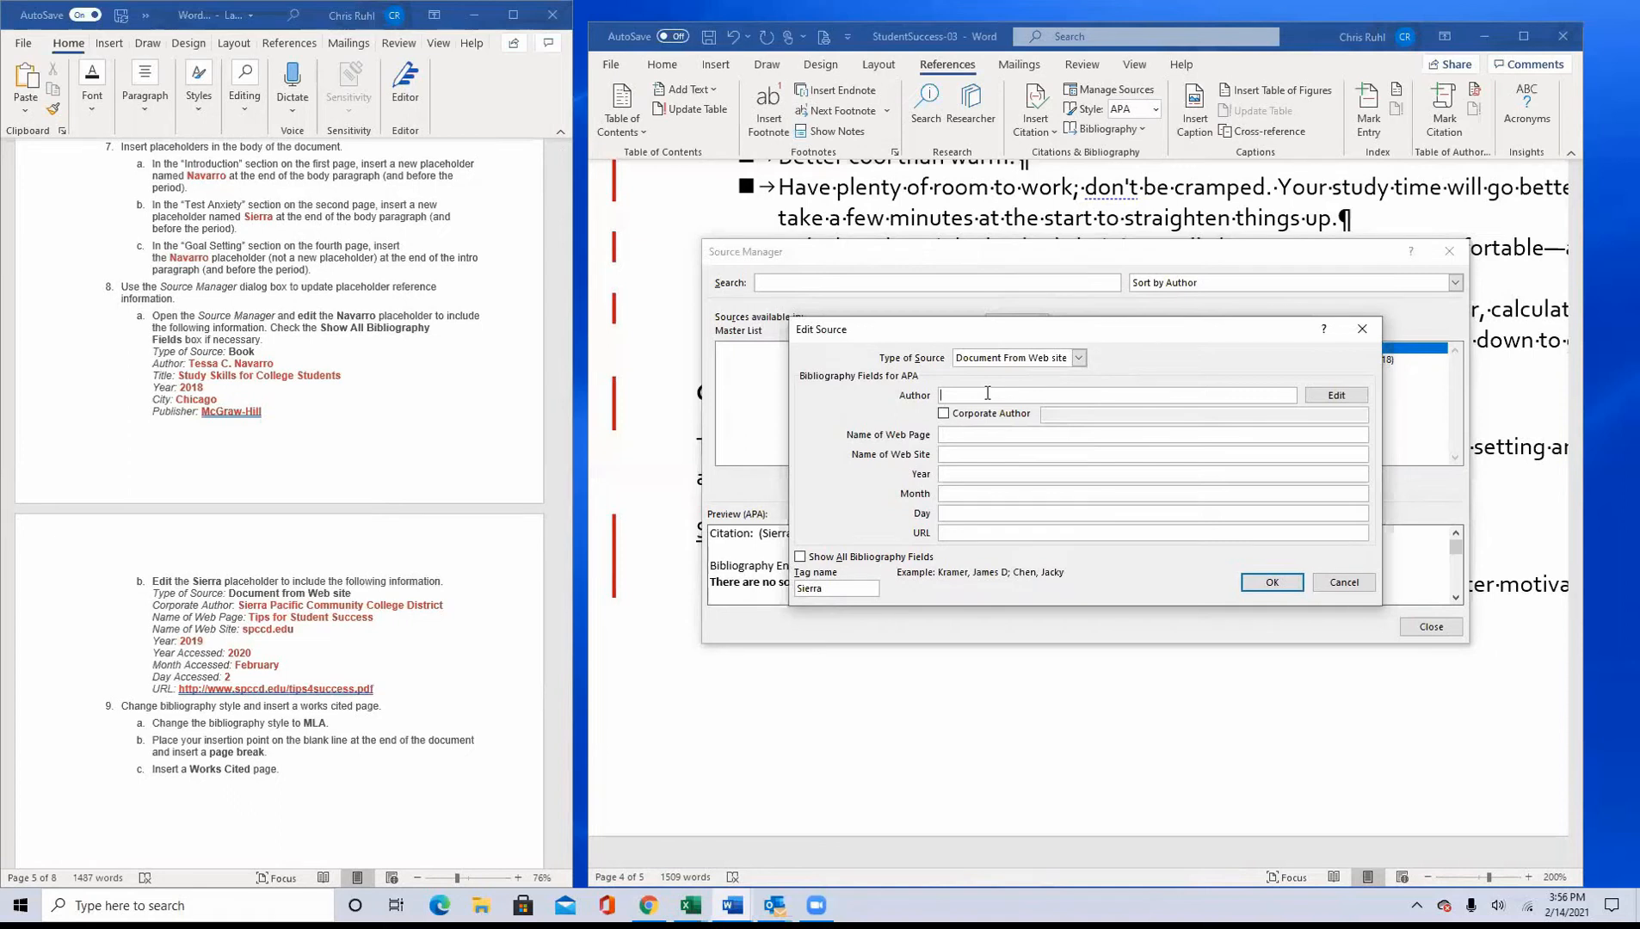
{"action": "left_click", "coordinate": [800, 556]}
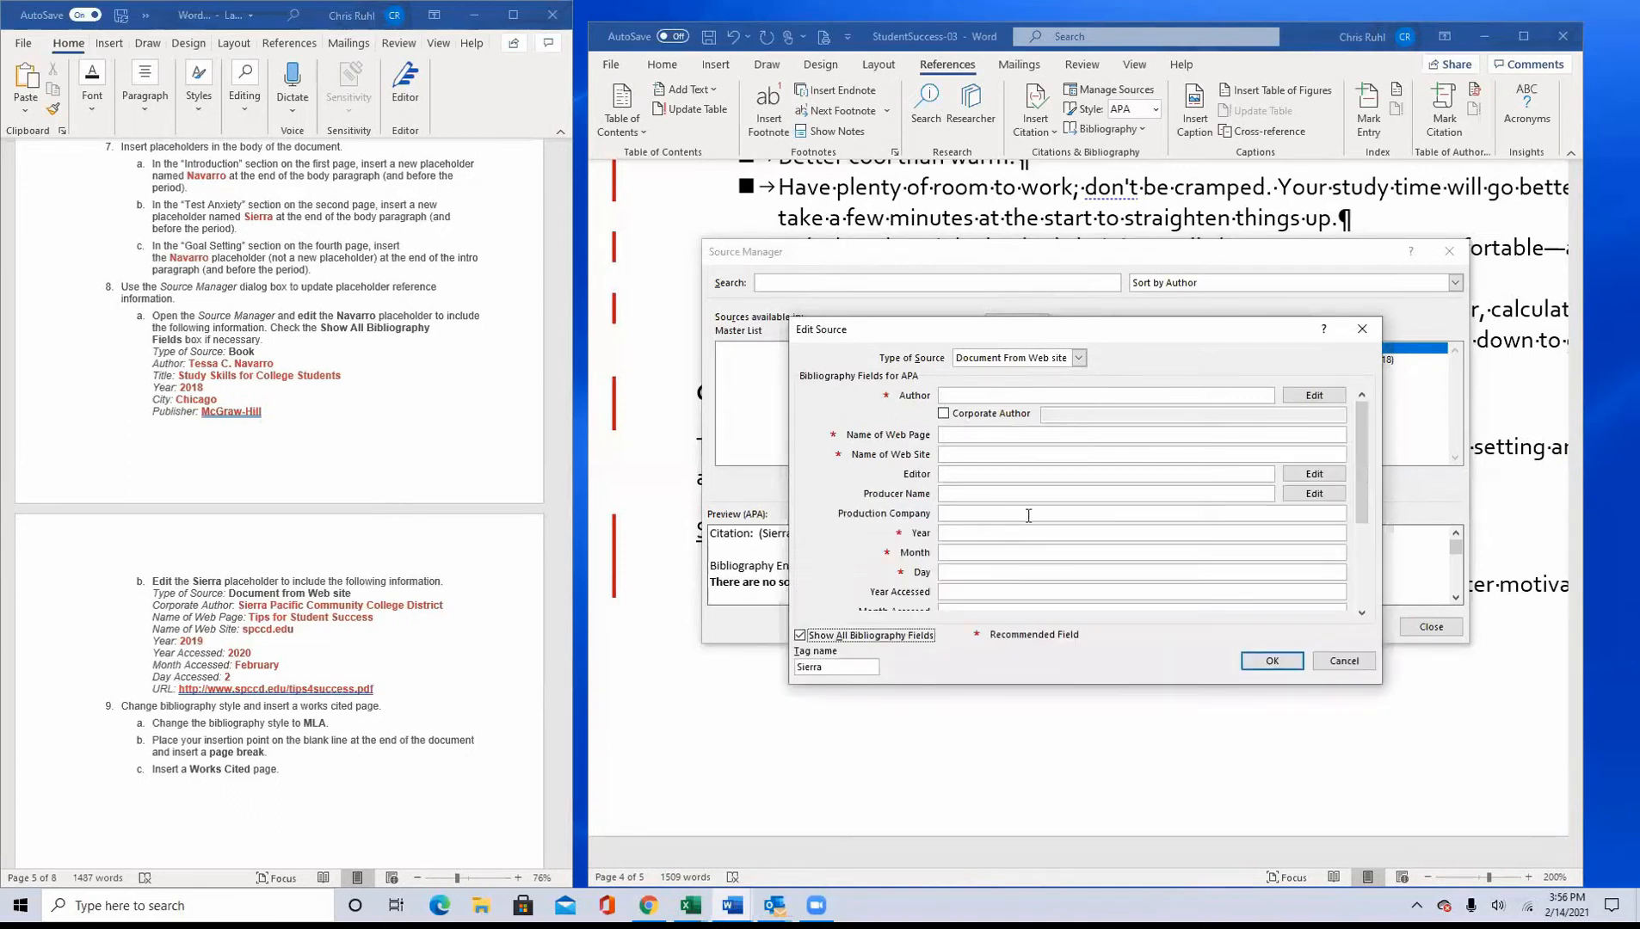
Step: Enable a corporate author for the Sierra source and enter Sierra Pacific Community College District
{"action": "left_click", "coordinate": [943, 415]}
{"action": "left_click", "coordinate": [1049, 413]}
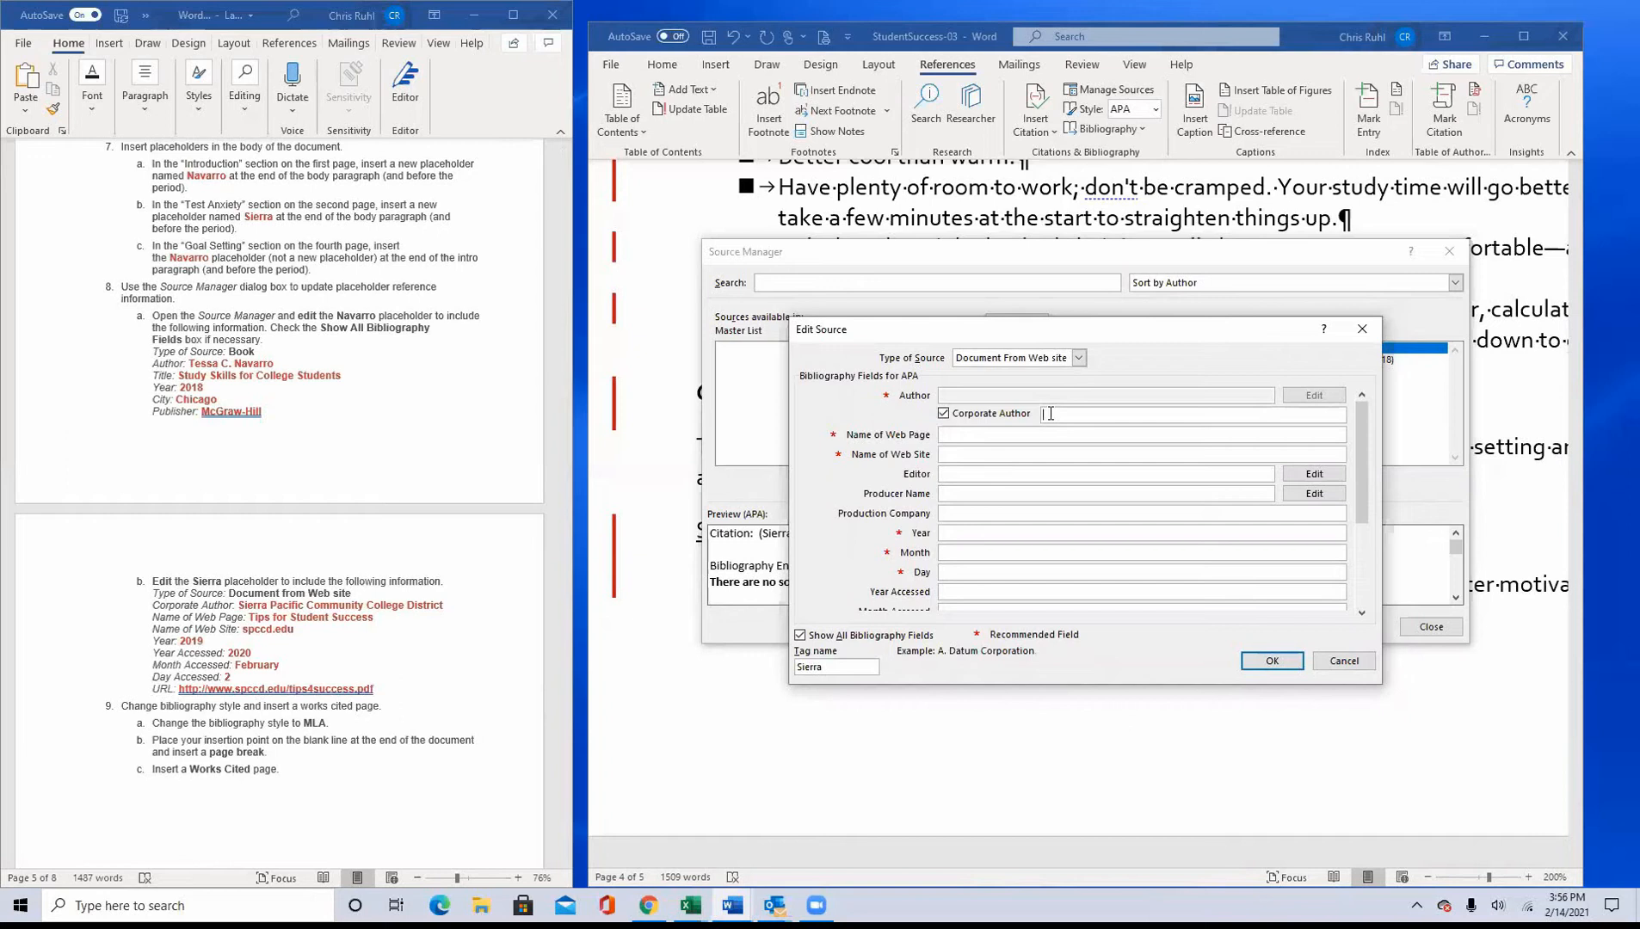
{"action": "type", "text": "Sierra Pacific Community College District"}
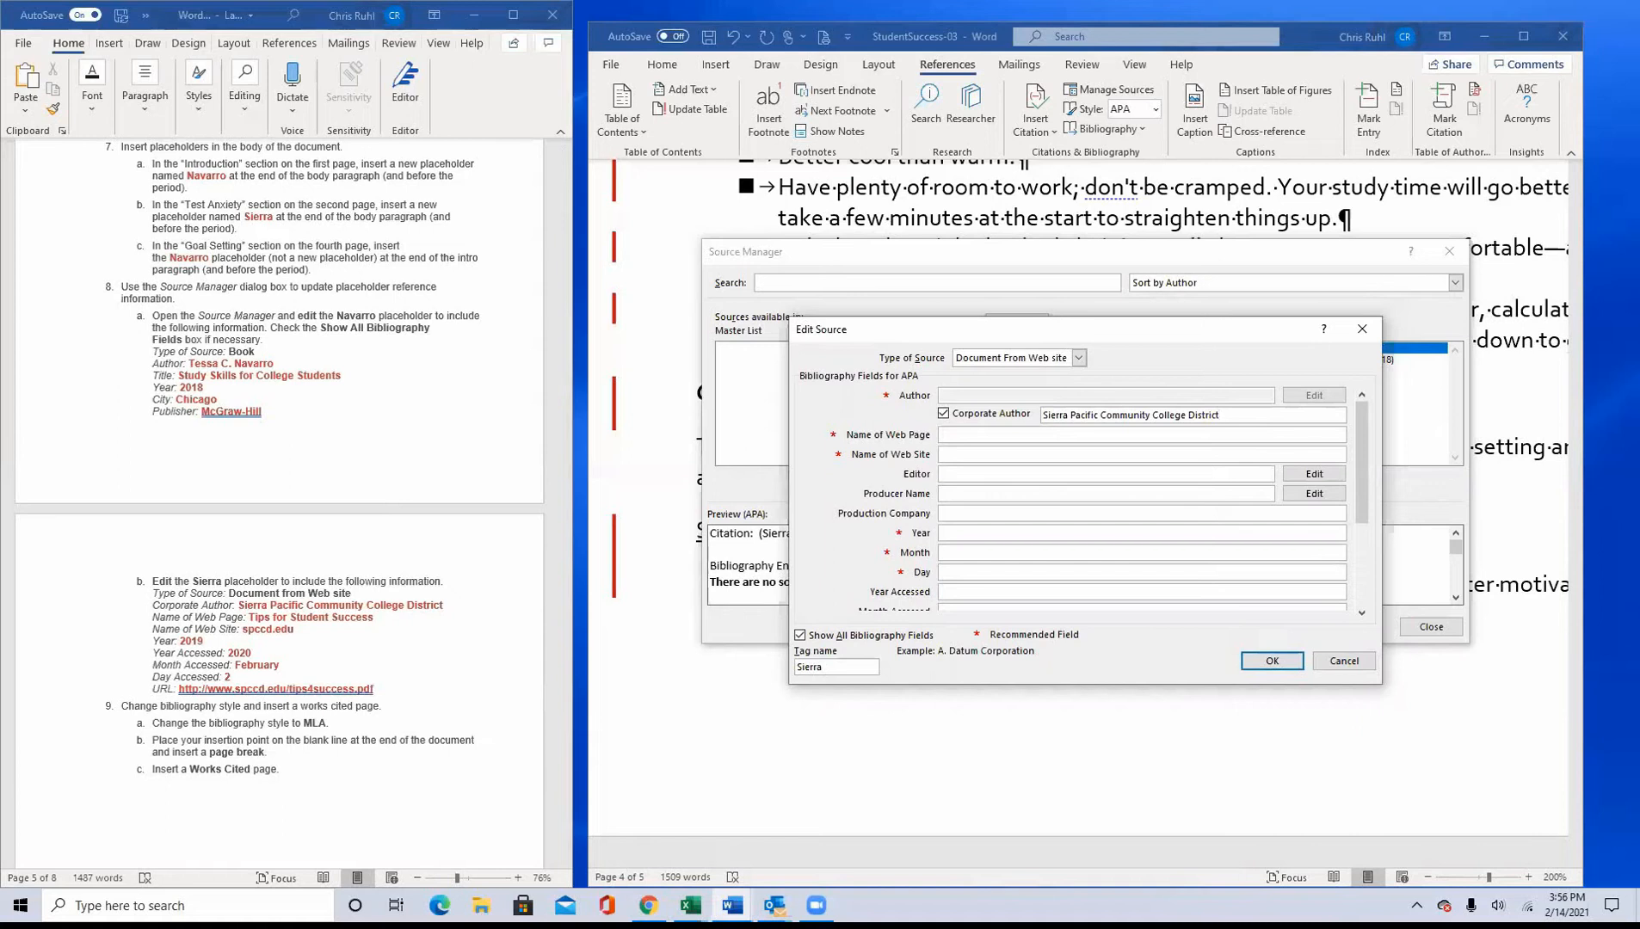
Step: Enter "Tips for Student Success" as the Sierra source's web page name and spccd.edu as its web site name
{"action": "left_click", "coordinate": [956, 435]}
{"action": "type", "text": "Tips"}
{"action": "key", "text": "BackSpace"}
{"action": "type", "text": "for Student Success"}
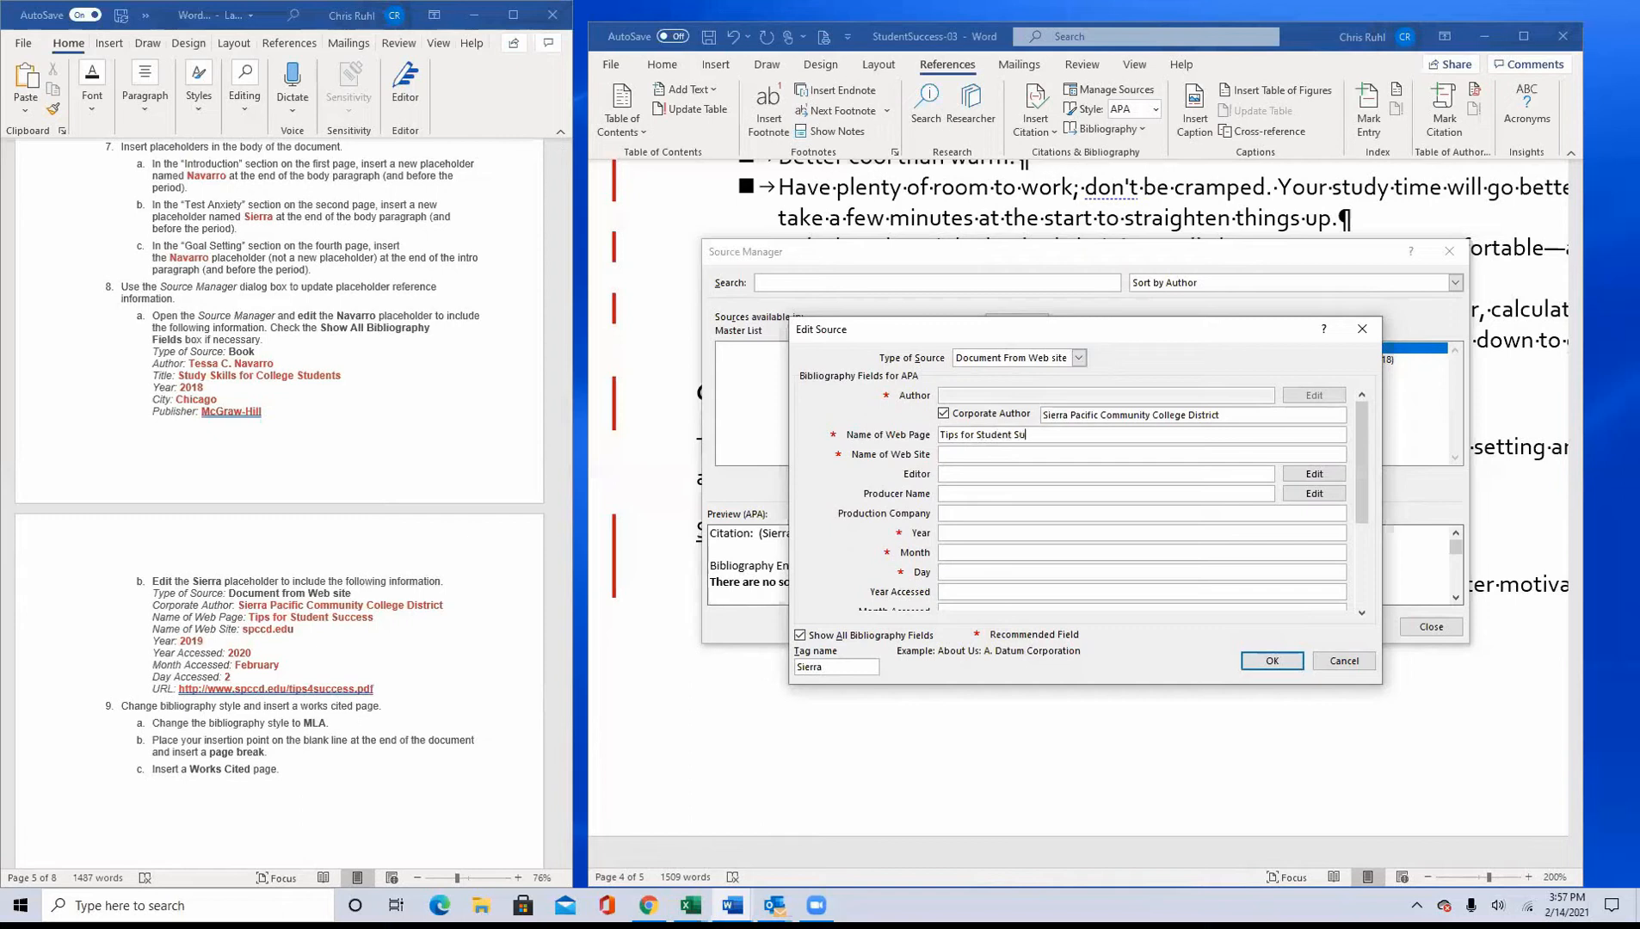
{"action": "key", "text": "Tab"}
{"action": "type", "text": "spcce"}
{"action": "type", "text": ".edu"}
Step: Set the Sierra source's year to 2019, month to February, day to 2 and year accessed to 2020
{"action": "key", "text": "Tab"}
{"action": "key", "text": "Tab"}
{"action": "key", "text": "Tab"}
{"action": "key", "text": "Tab"}
{"action": "key", "text": "Tab"}
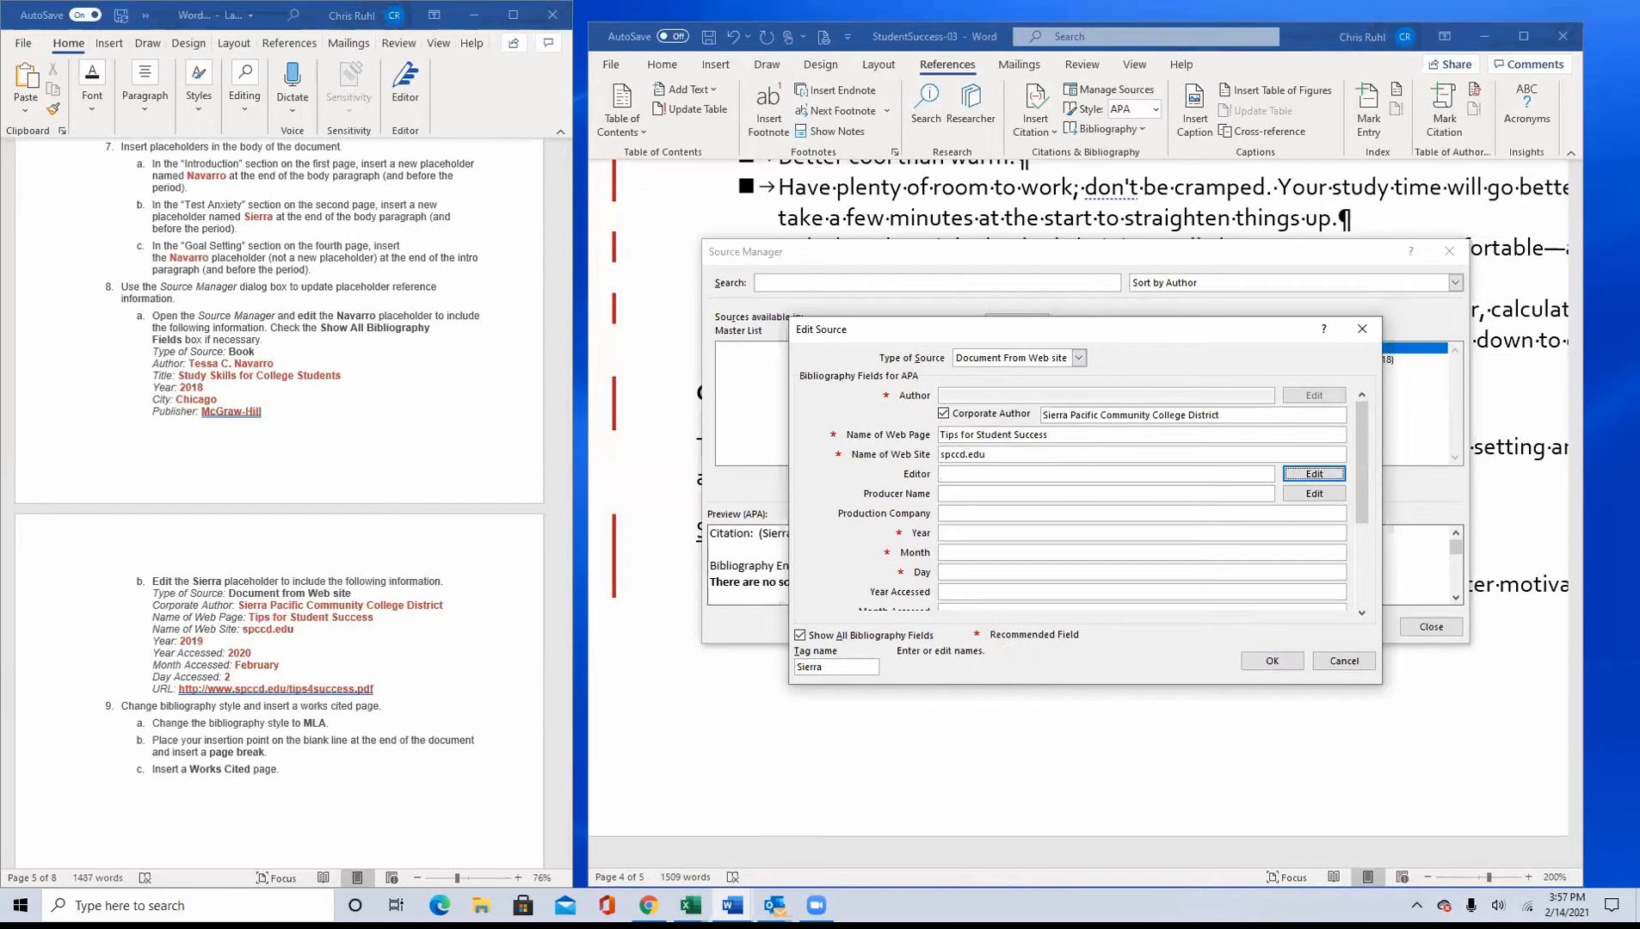
{"action": "key", "text": "Tab"}
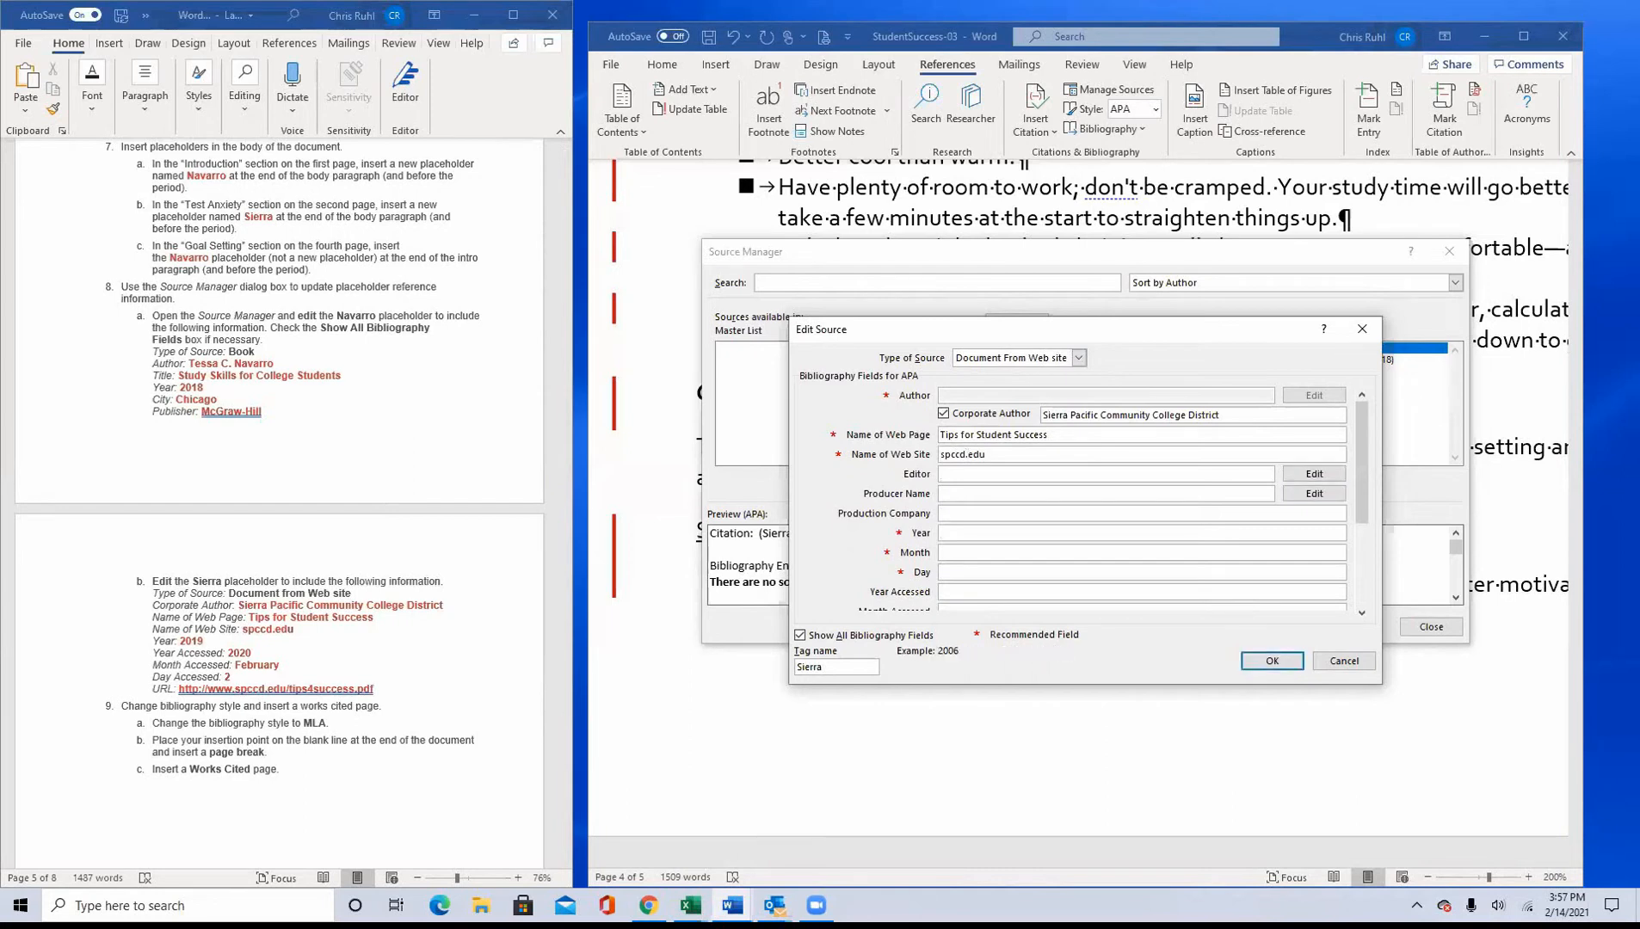
{"action": "type", "text": "2019"}
{"action": "key", "text": "Tab"}
{"action": "type", "text": "February"}
{"action": "key", "text": "Tab"}
{"action": "type", "text": "2"}
{"action": "left_click", "coordinate": [955, 592]}
{"action": "type", "text": "2020"}
{"action": "left_click_drag", "start_coordinate": [1357, 469], "coordinate": [1357, 545]}
{"action": "left_click", "coordinate": [955, 514]}
{"action": "type", "text": "http"}
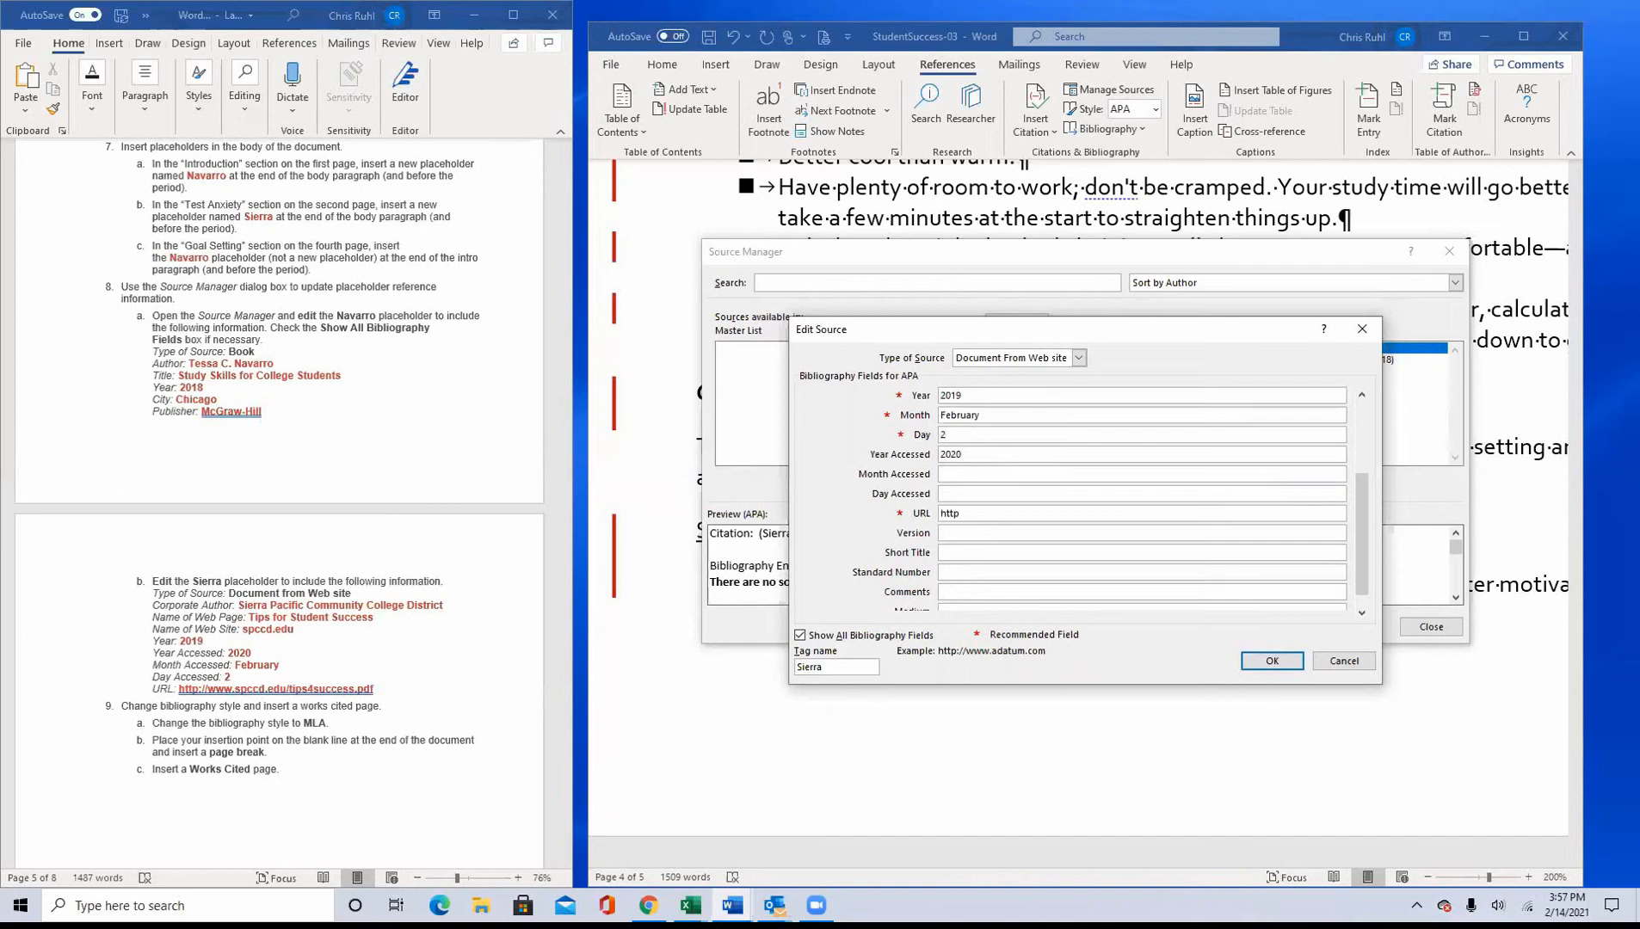
{"action": "type", "text": "://www.spccd.edu/tips-4success.pdf"}
{"action": "left_click", "coordinate": [1286, 664]}
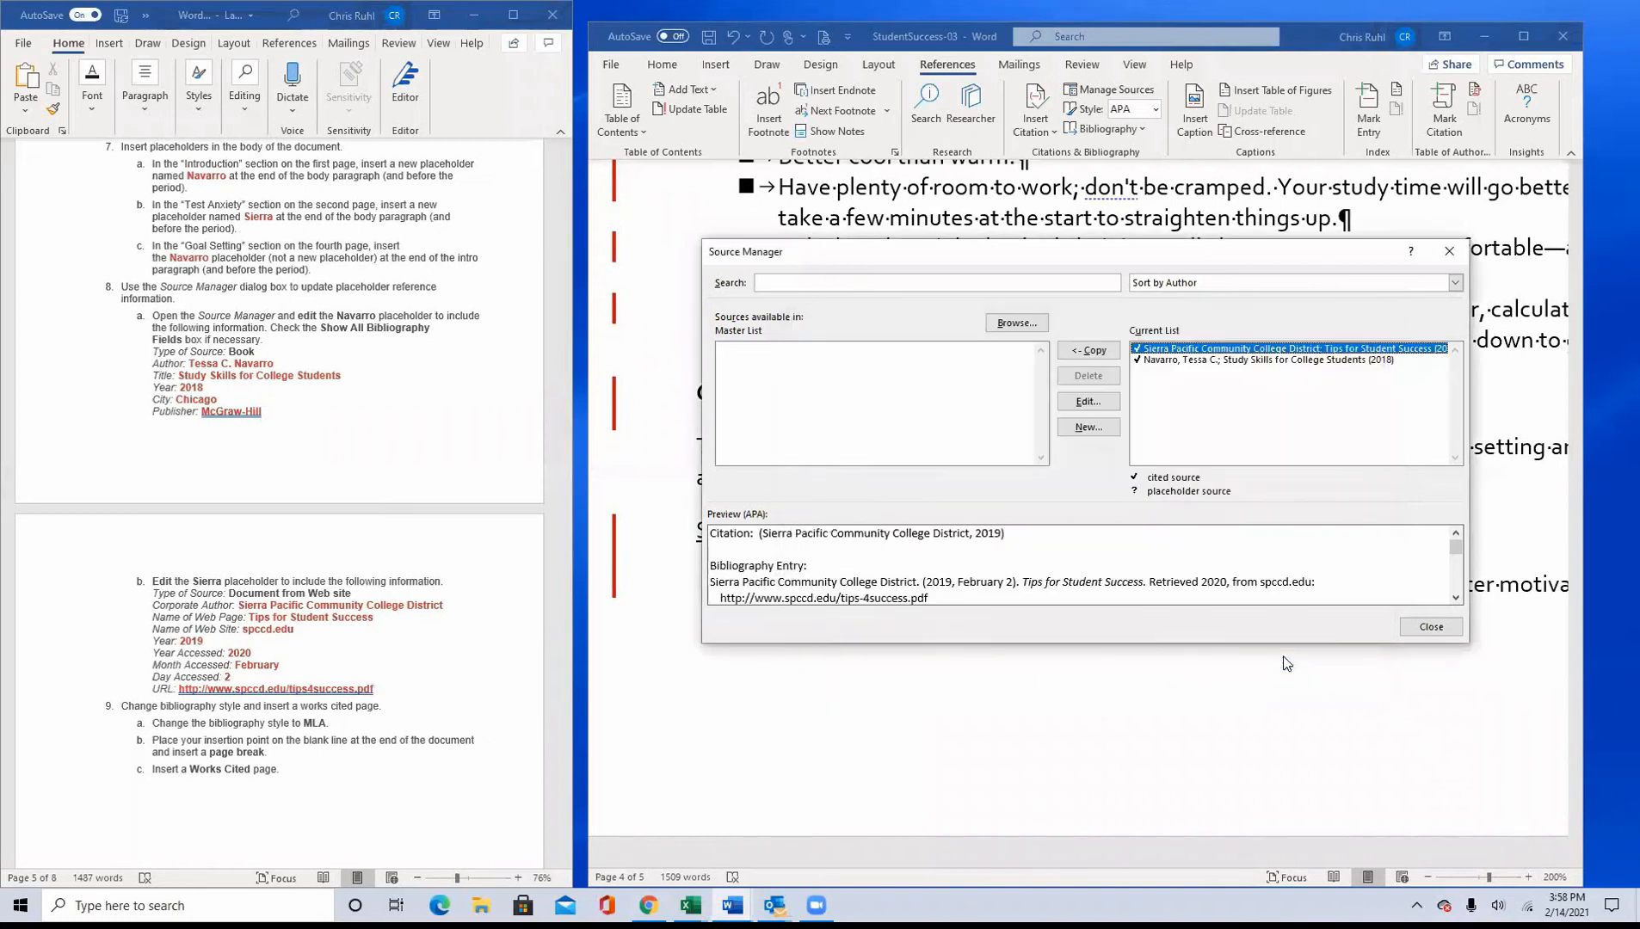
{"action": "left_click", "coordinate": [1415, 628]}
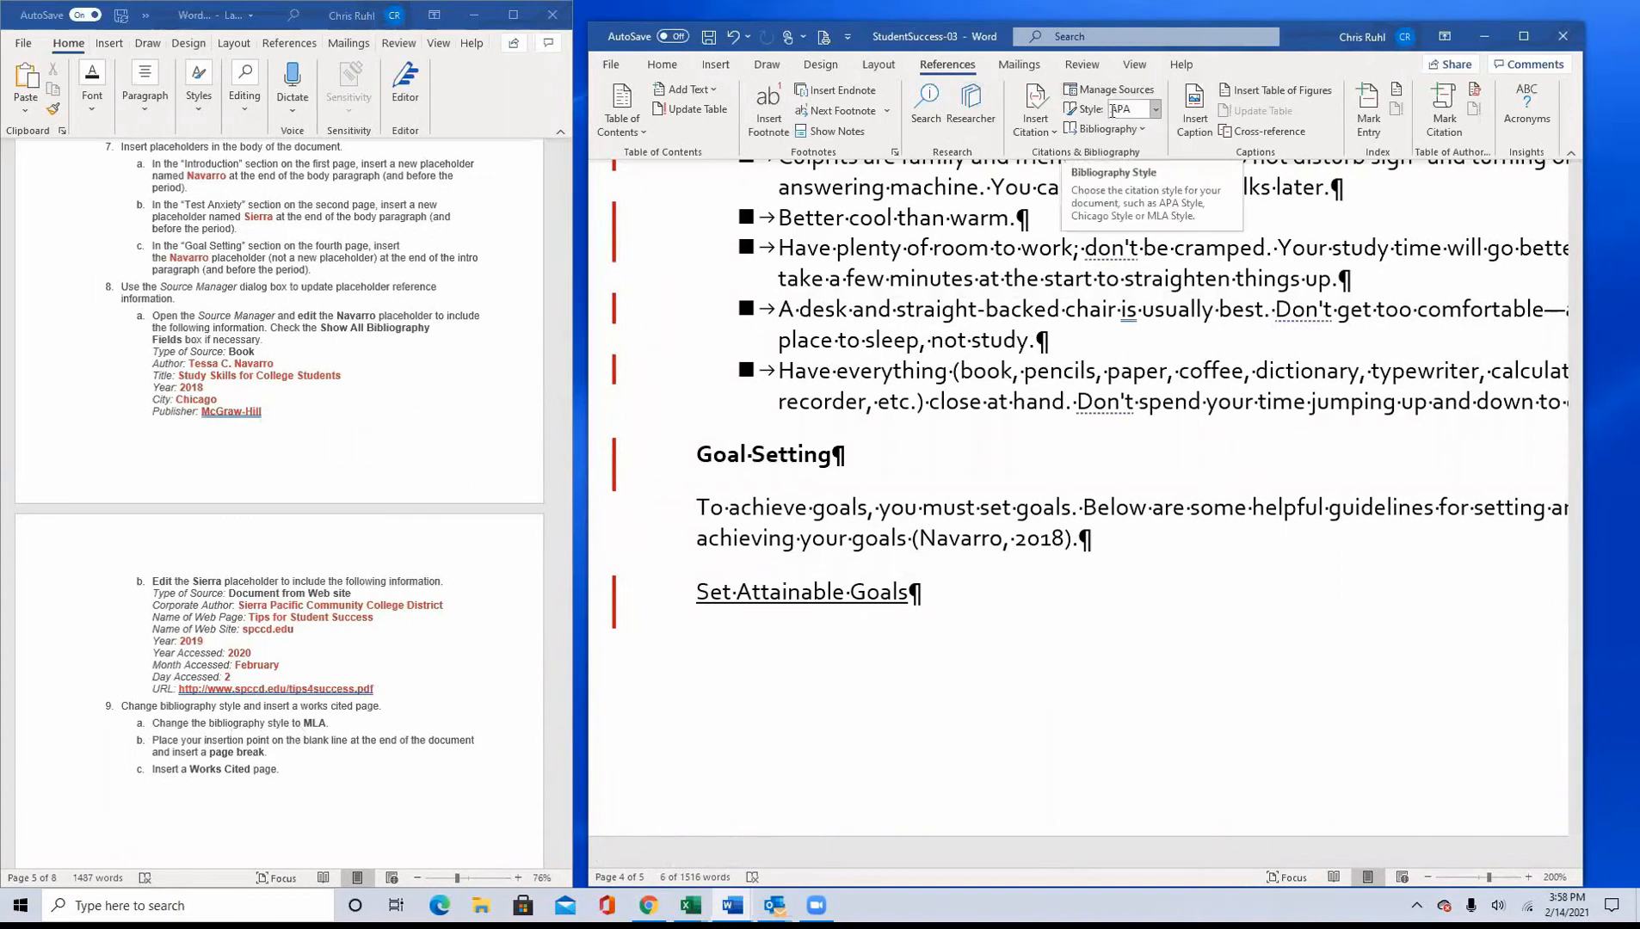
Step: Change the document's citation and bibliography style to MLA
{"action": "left_click", "coordinate": [1155, 110]}
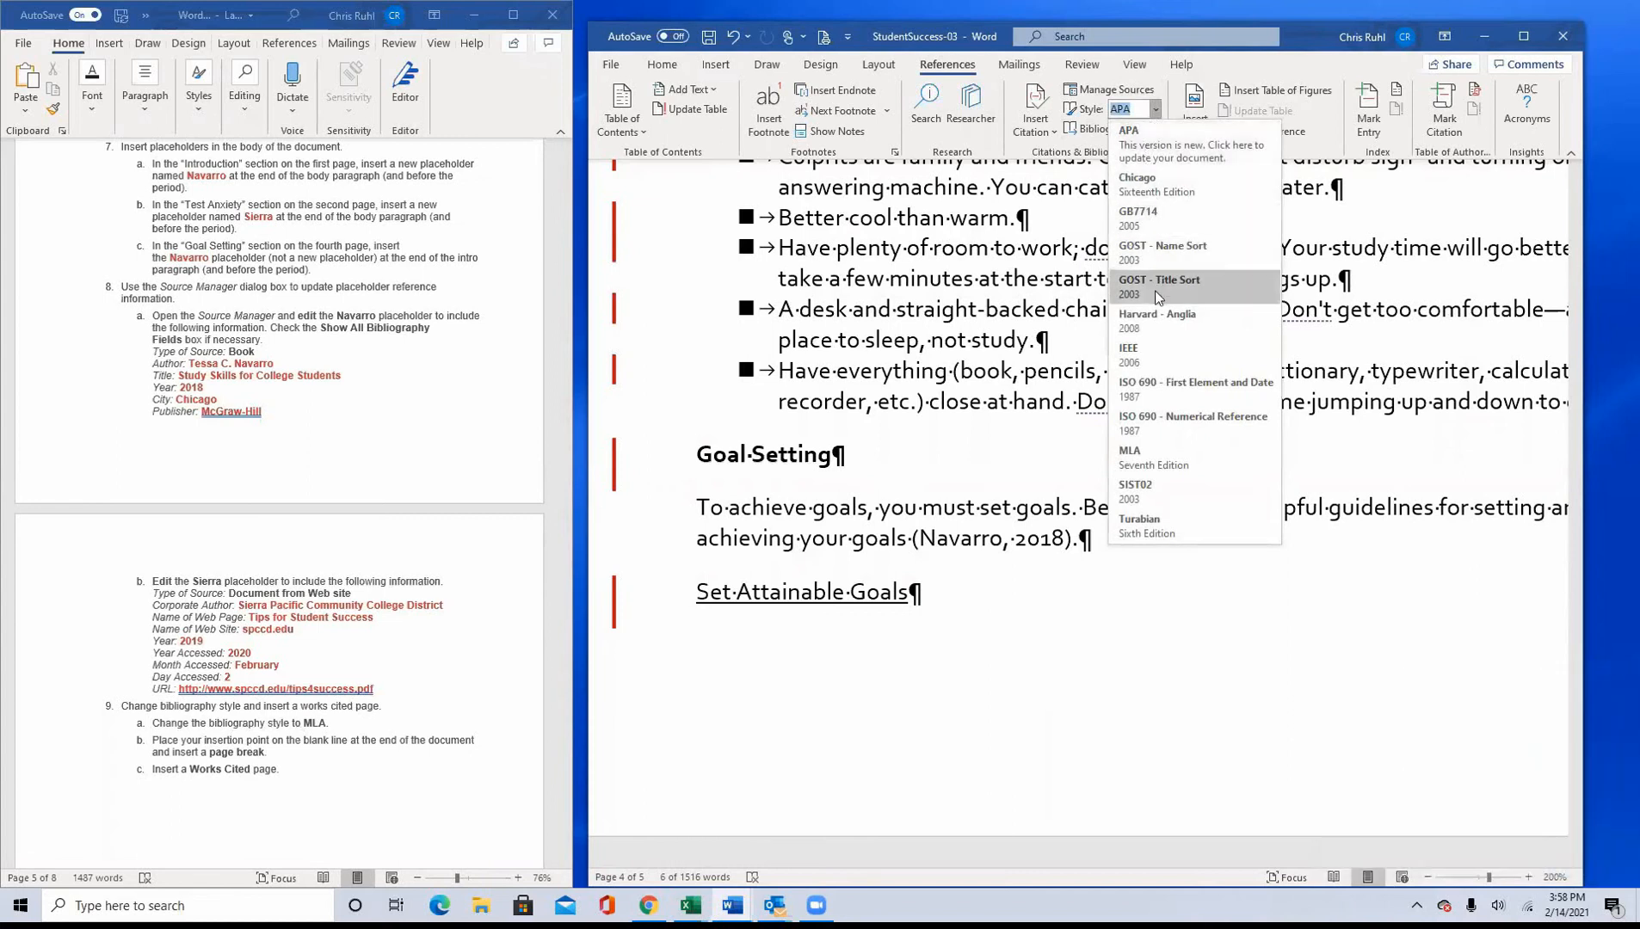
{"action": "left_click", "coordinate": [1150, 455]}
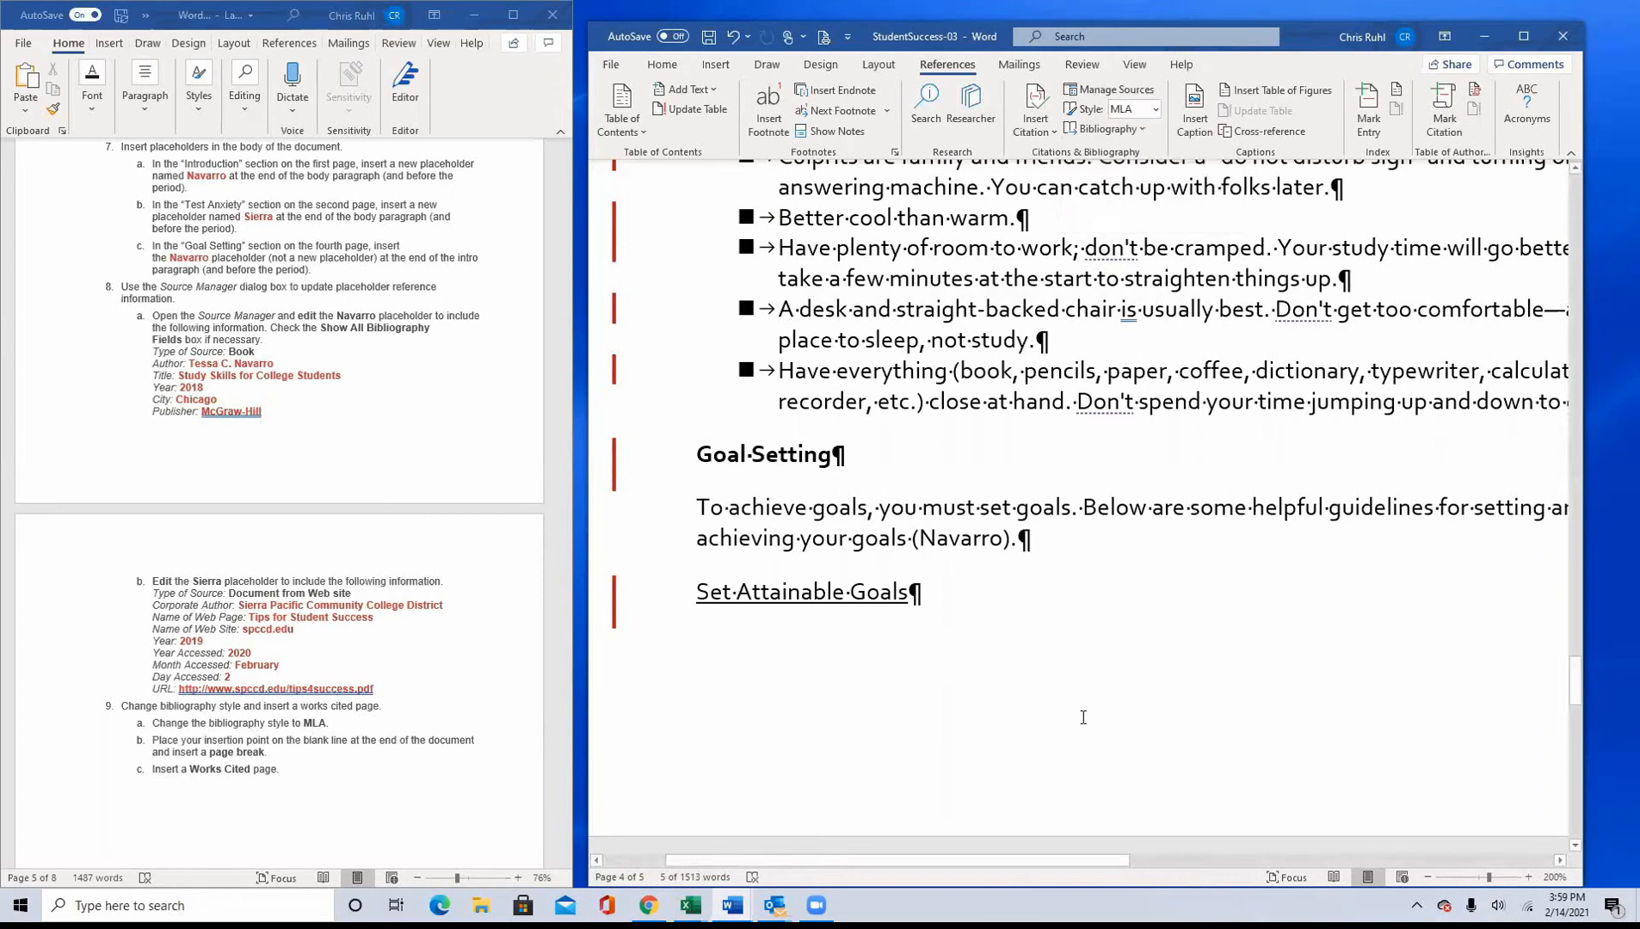
Step: Insert a page break on the blank line at the end of the document, below the Revise Goals list
{"action": "scroll", "coordinate": [1041, 692], "scroll_direction": "down", "scroll_amount": 6}
{"action": "scroll", "coordinate": [1041, 679], "scroll_direction": "down", "scroll_amount": 10}
{"action": "scroll", "coordinate": [946, 585], "scroll_direction": "up", "scroll_amount": 8}
{"action": "left_click", "coordinate": [738, 536]}
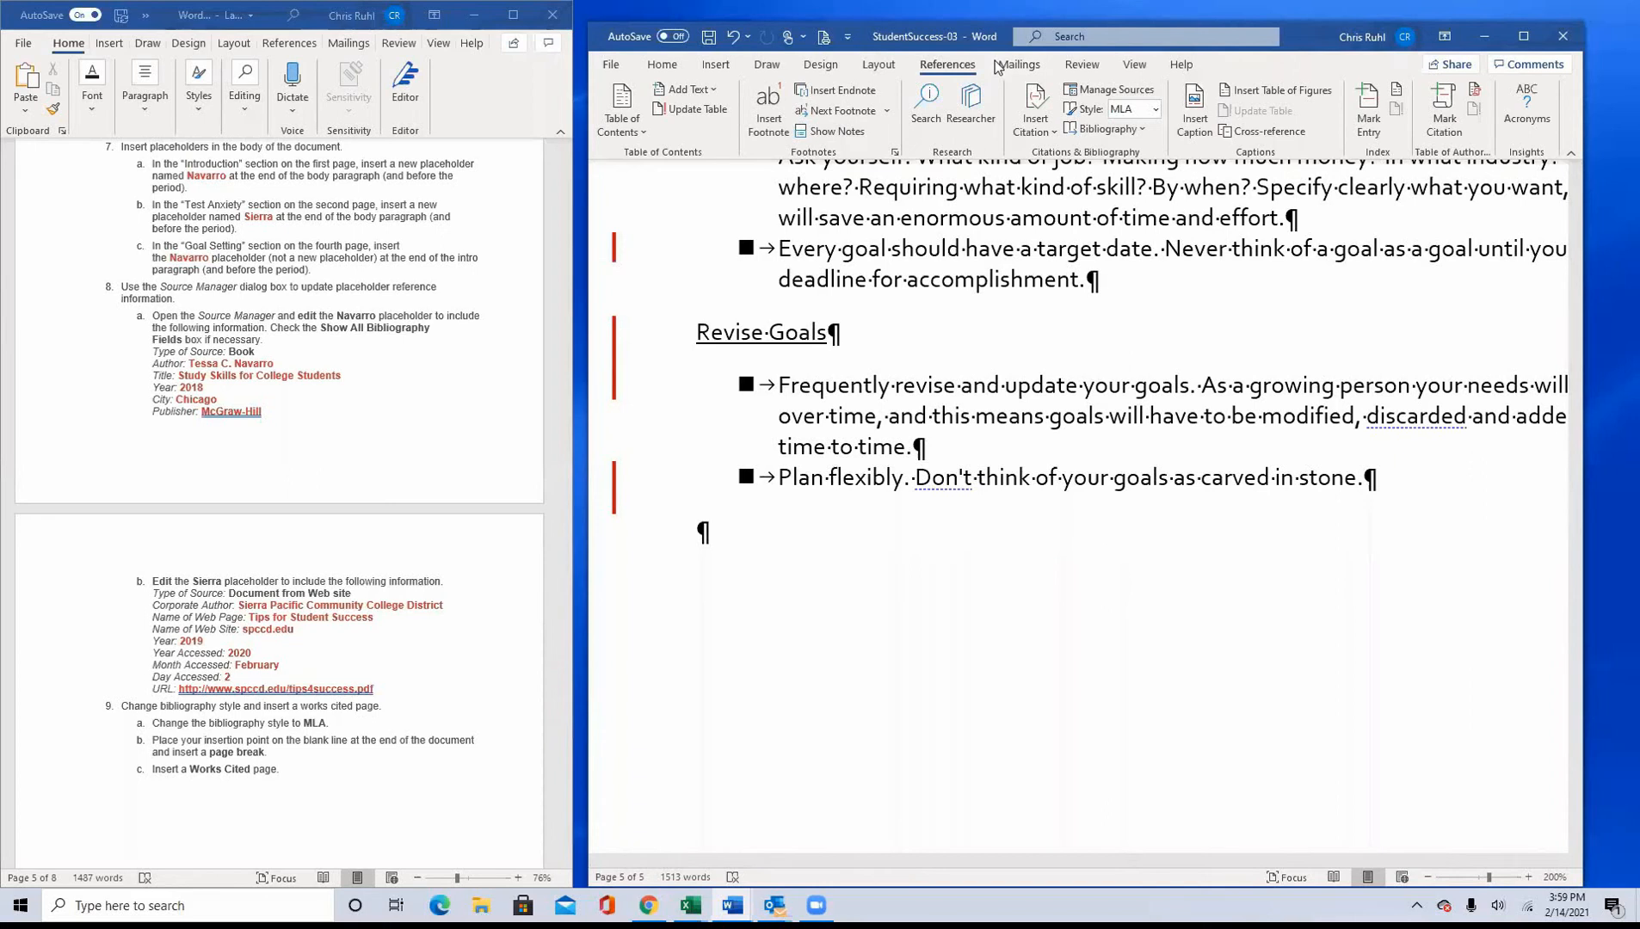
{"action": "left_click", "coordinate": [662, 65]}
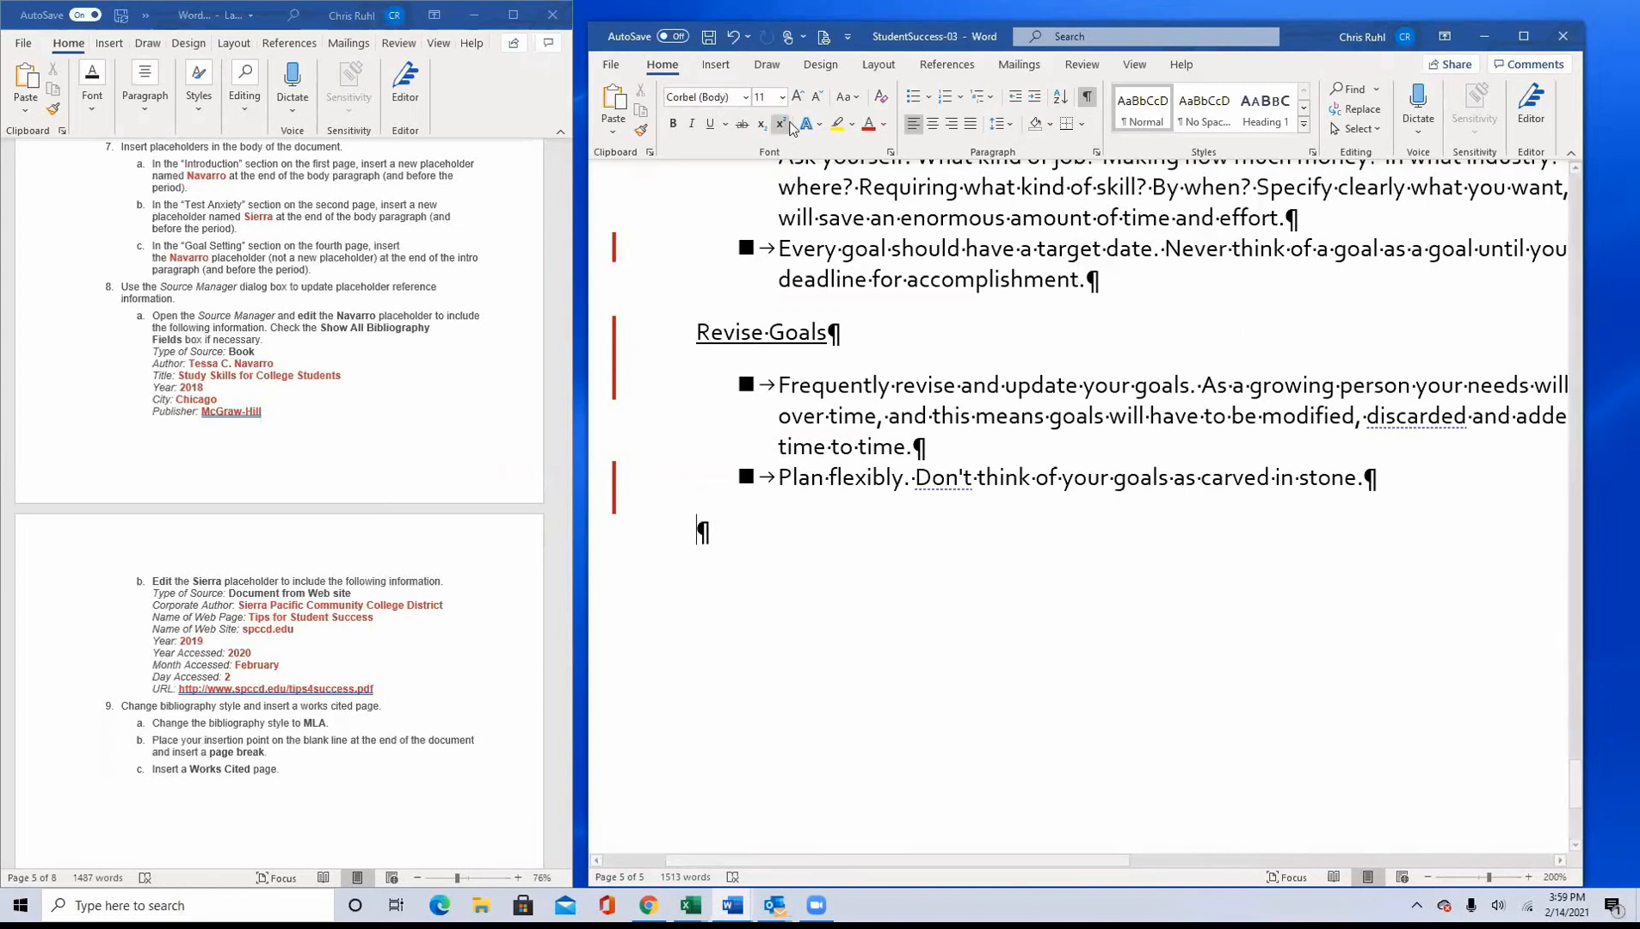
{"action": "left_click", "coordinate": [716, 65]}
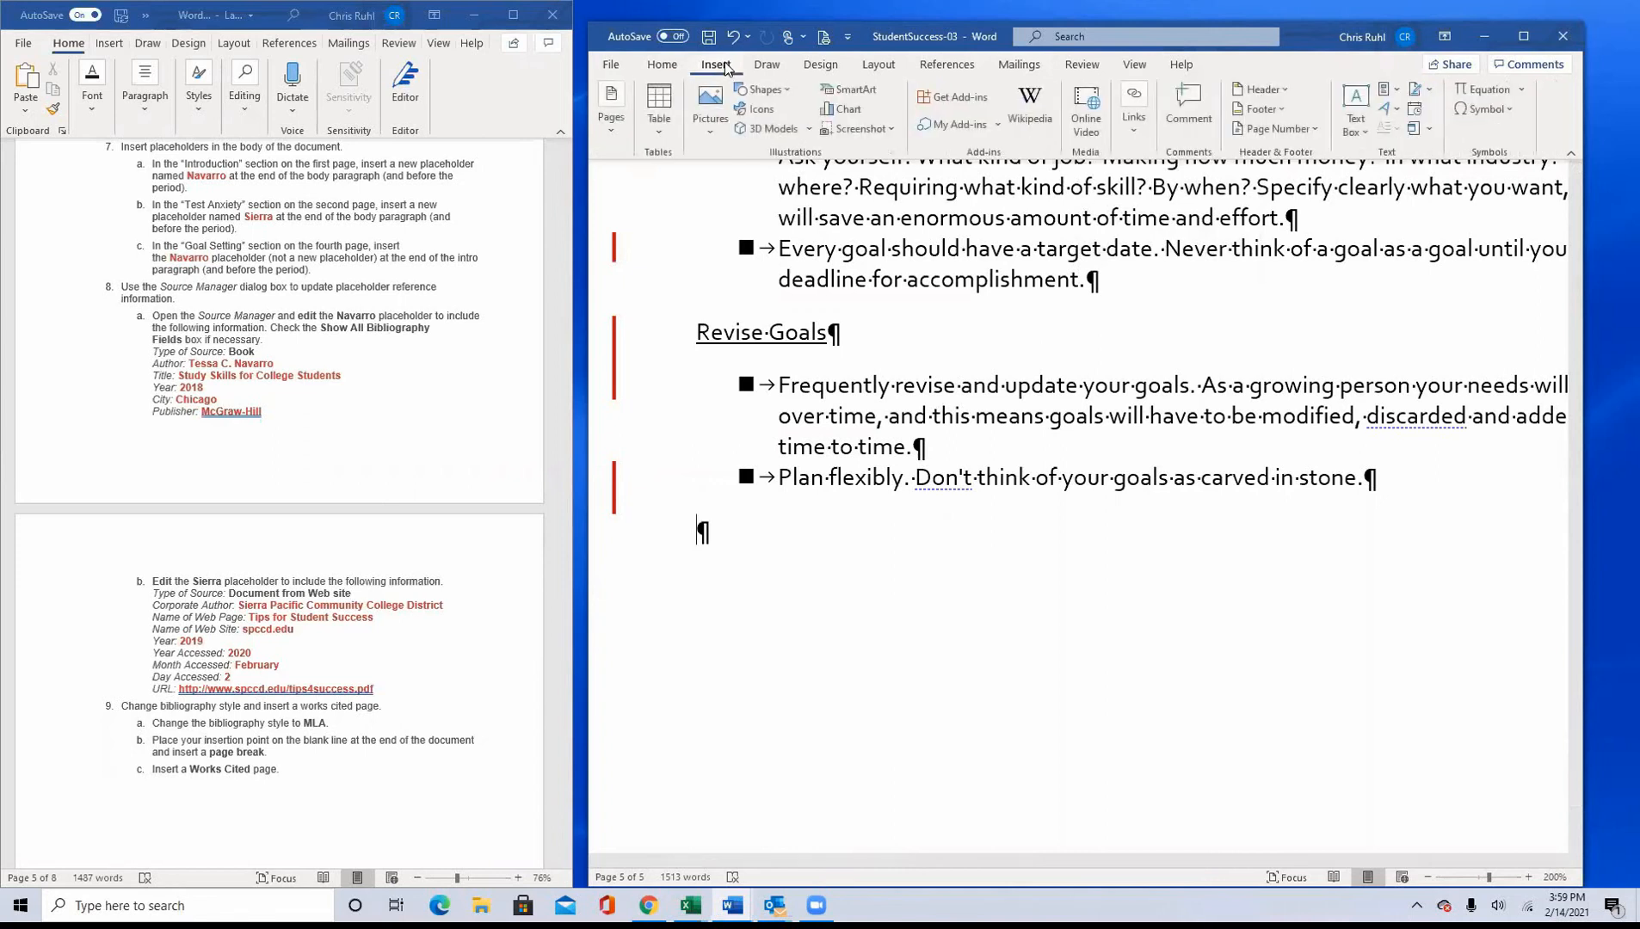
{"action": "left_click", "coordinate": [609, 134]}
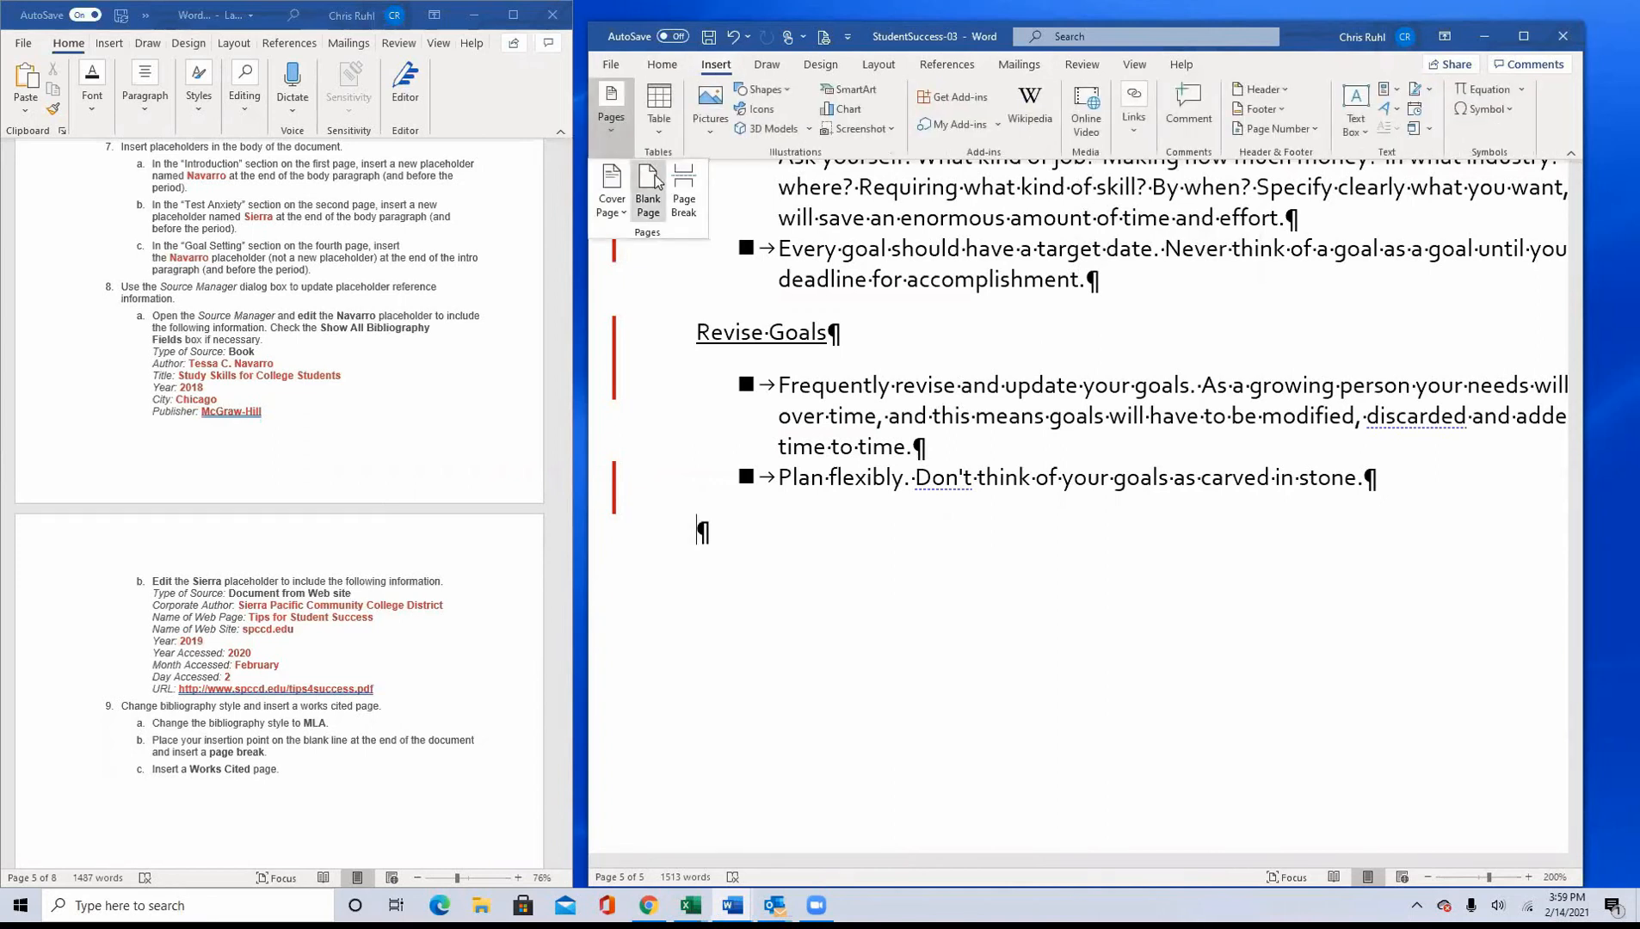
{"action": "left_click", "coordinate": [691, 205]}
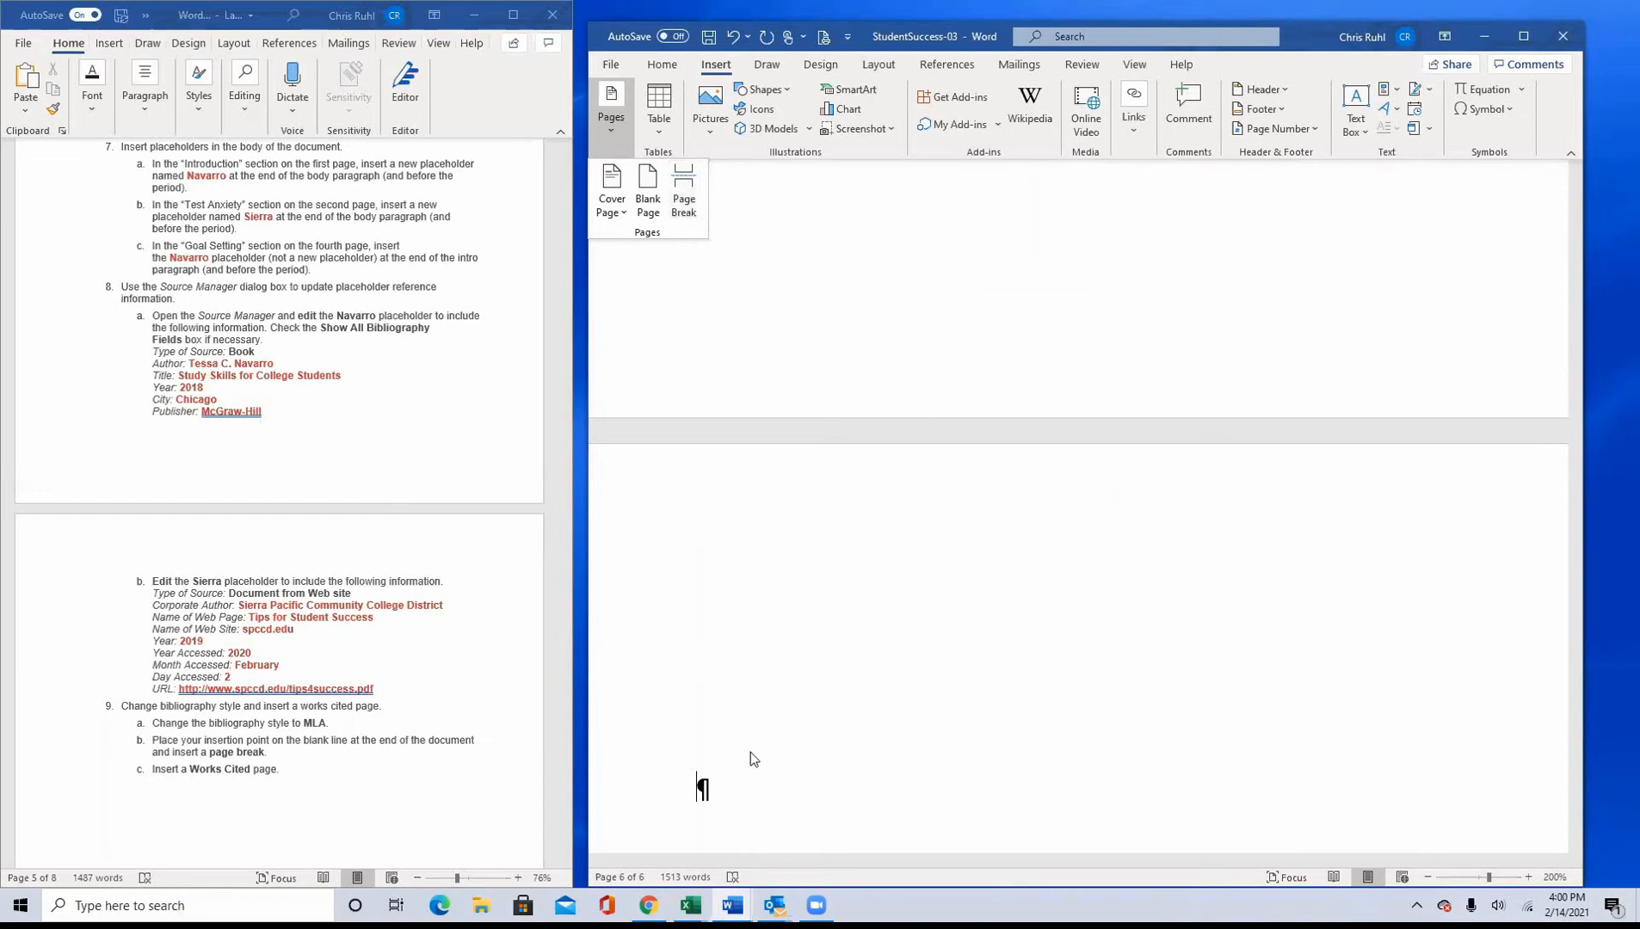
Step: Insert a built-in Works Cited bibliography on the blank line of the new last page
{"action": "left_click", "coordinate": [704, 787]}
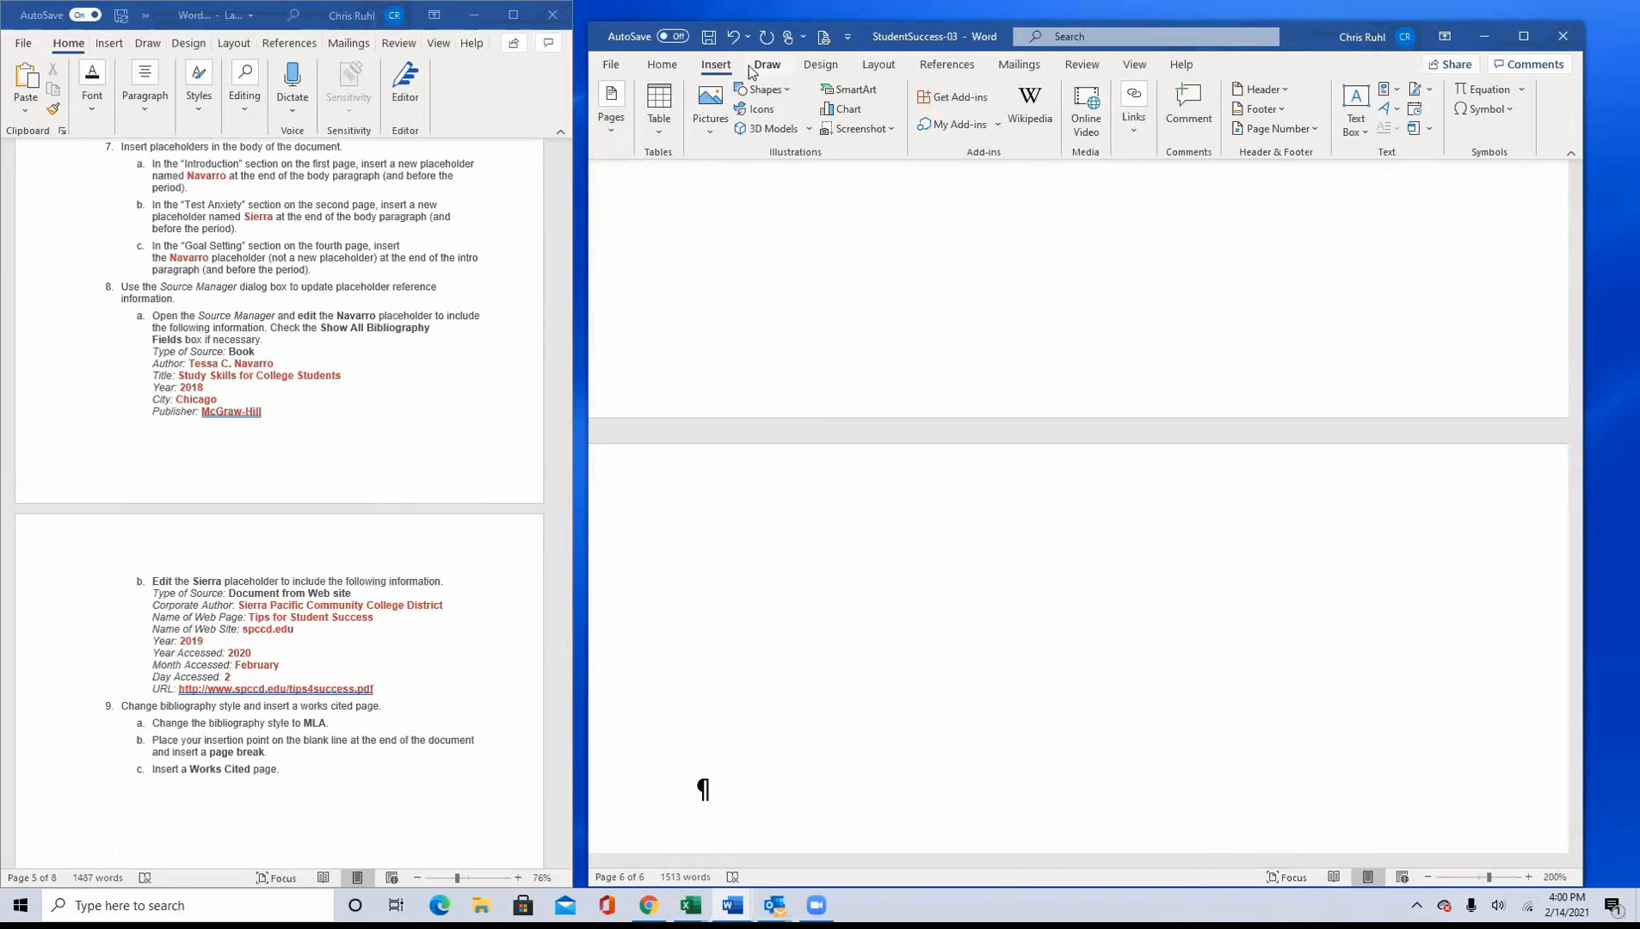
{"action": "left_click", "coordinate": [1522, 38]}
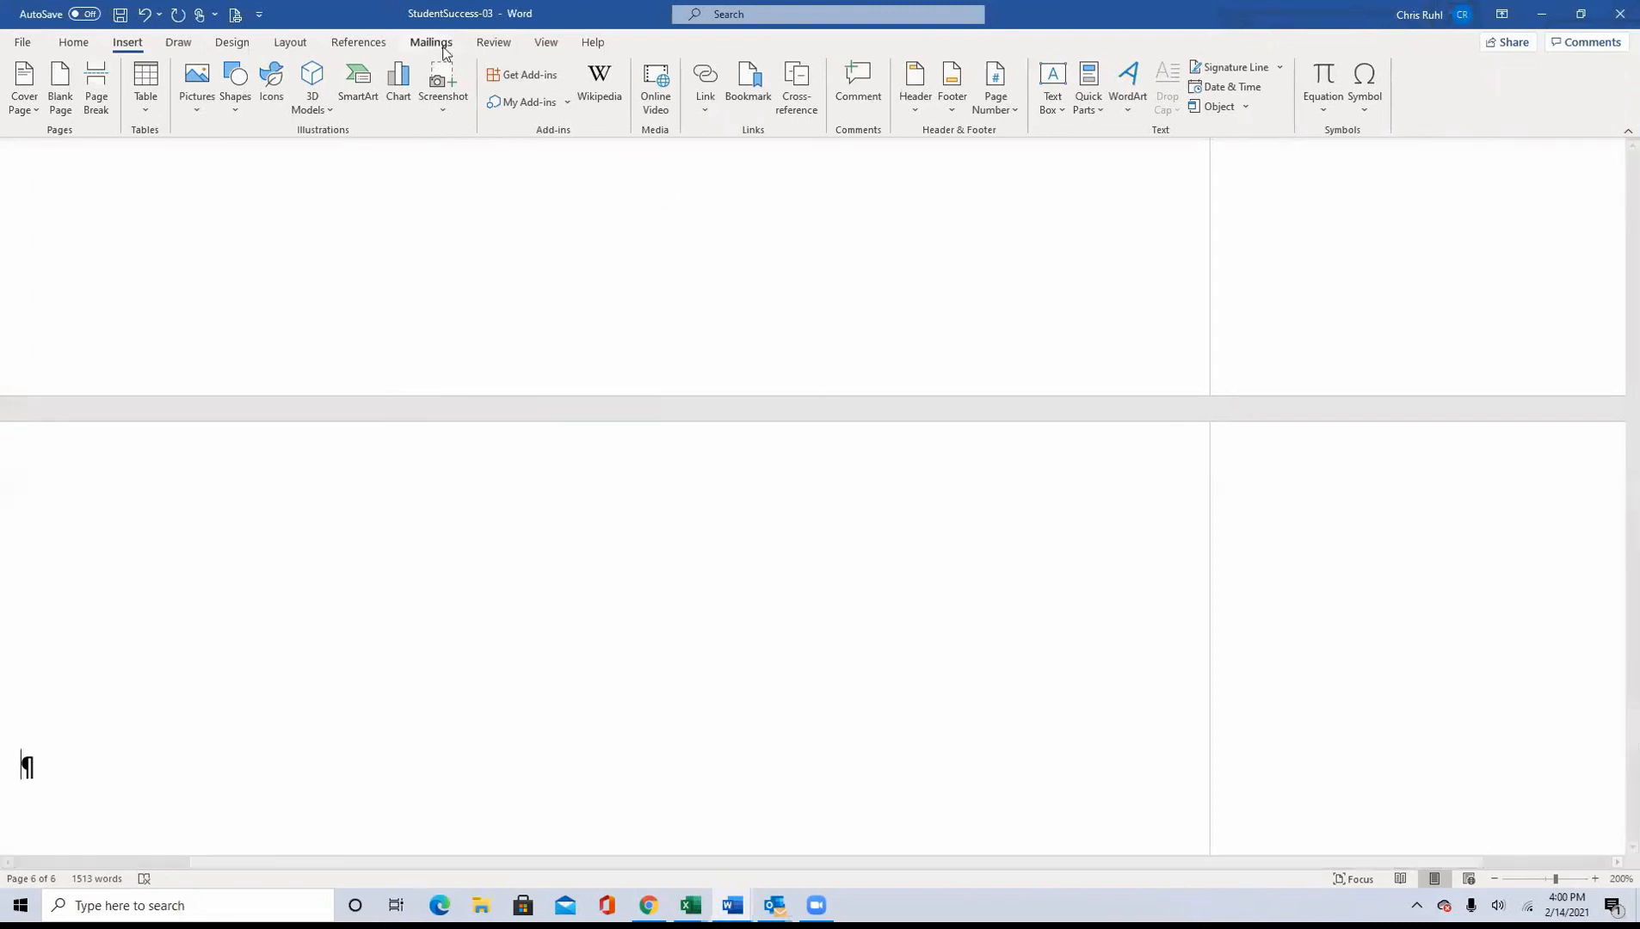
{"action": "left_click", "coordinate": [362, 39]}
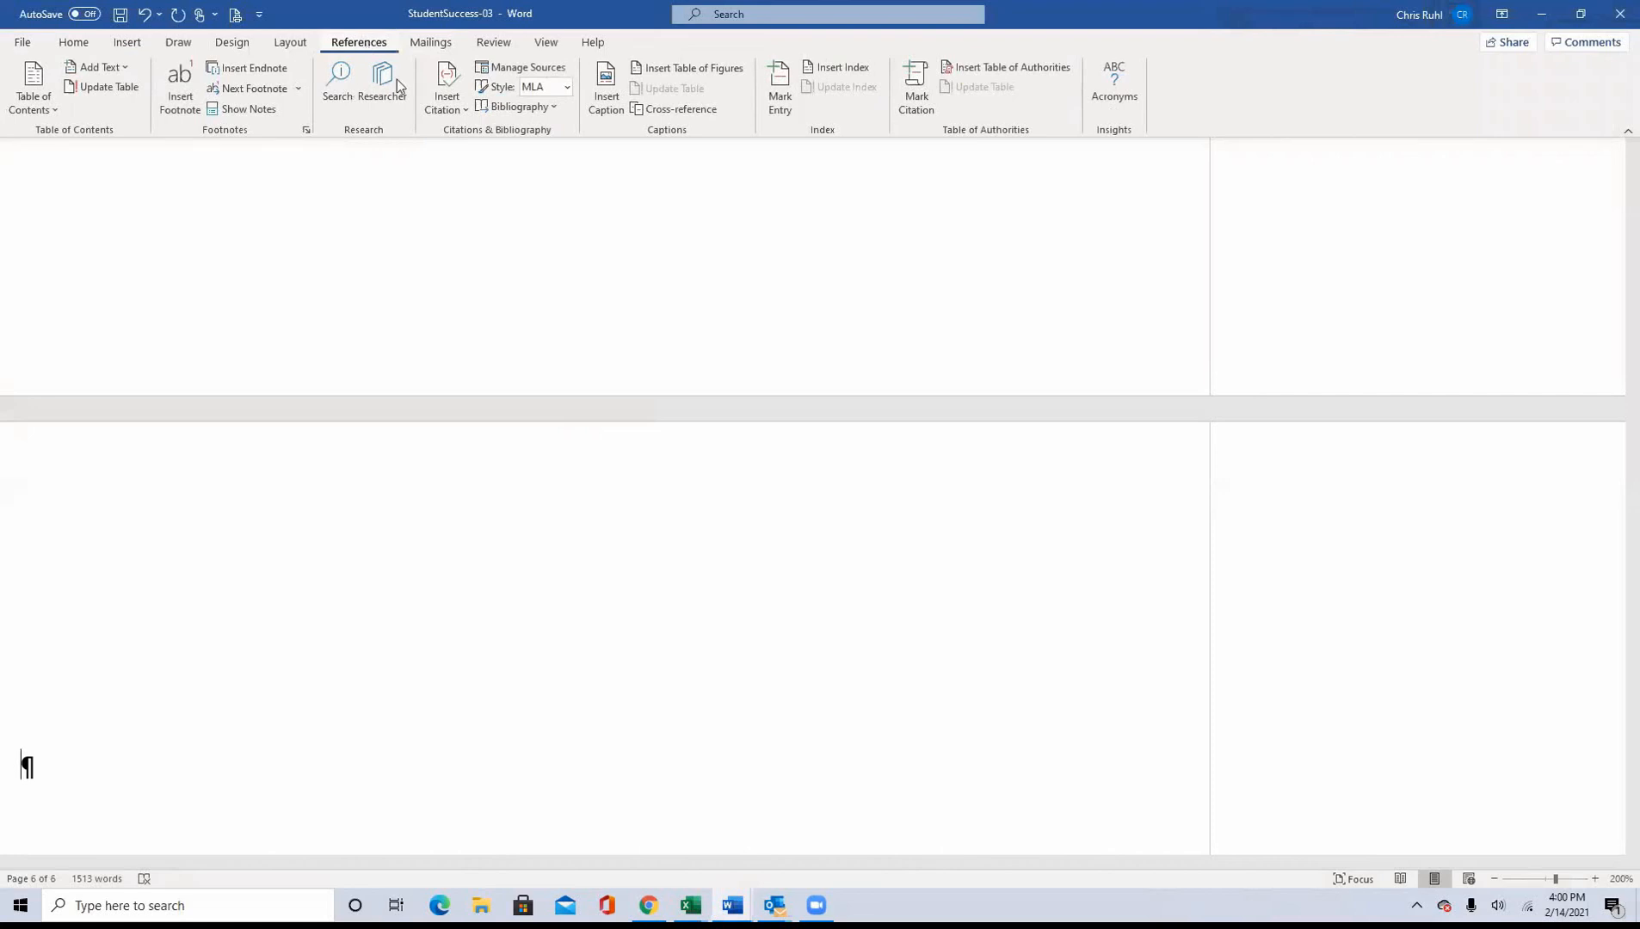
{"action": "left_click", "coordinate": [555, 108]}
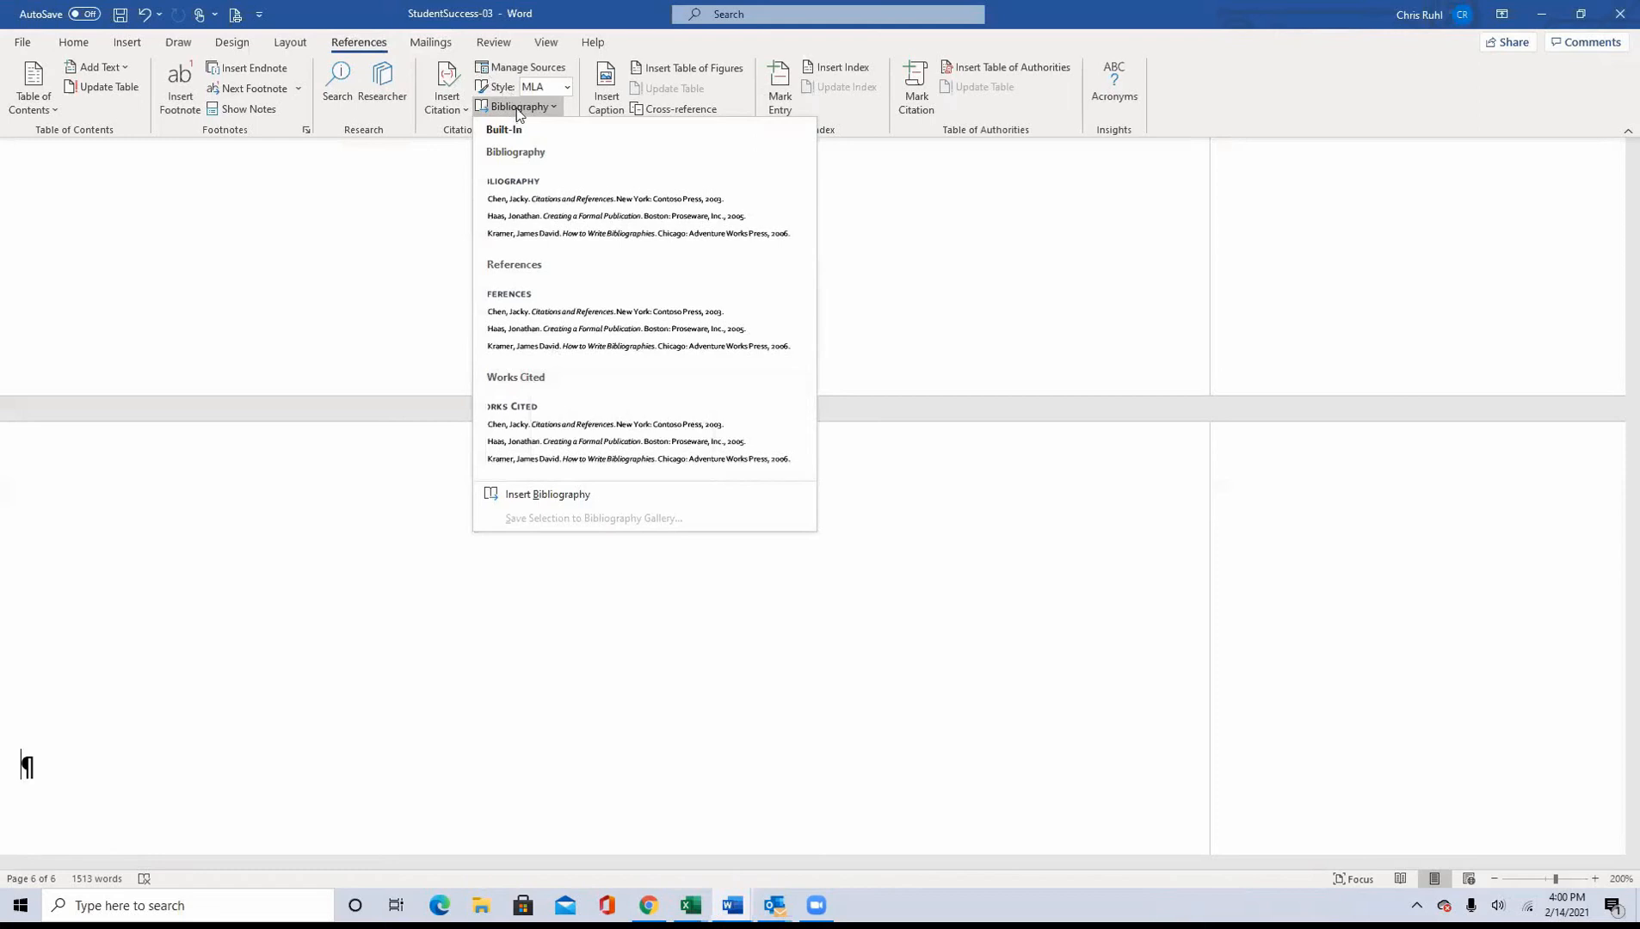
{"action": "left_click", "coordinate": [529, 381]}
{"action": "scroll", "coordinate": [347, 502], "scroll_direction": "up", "scroll_amount": 5}
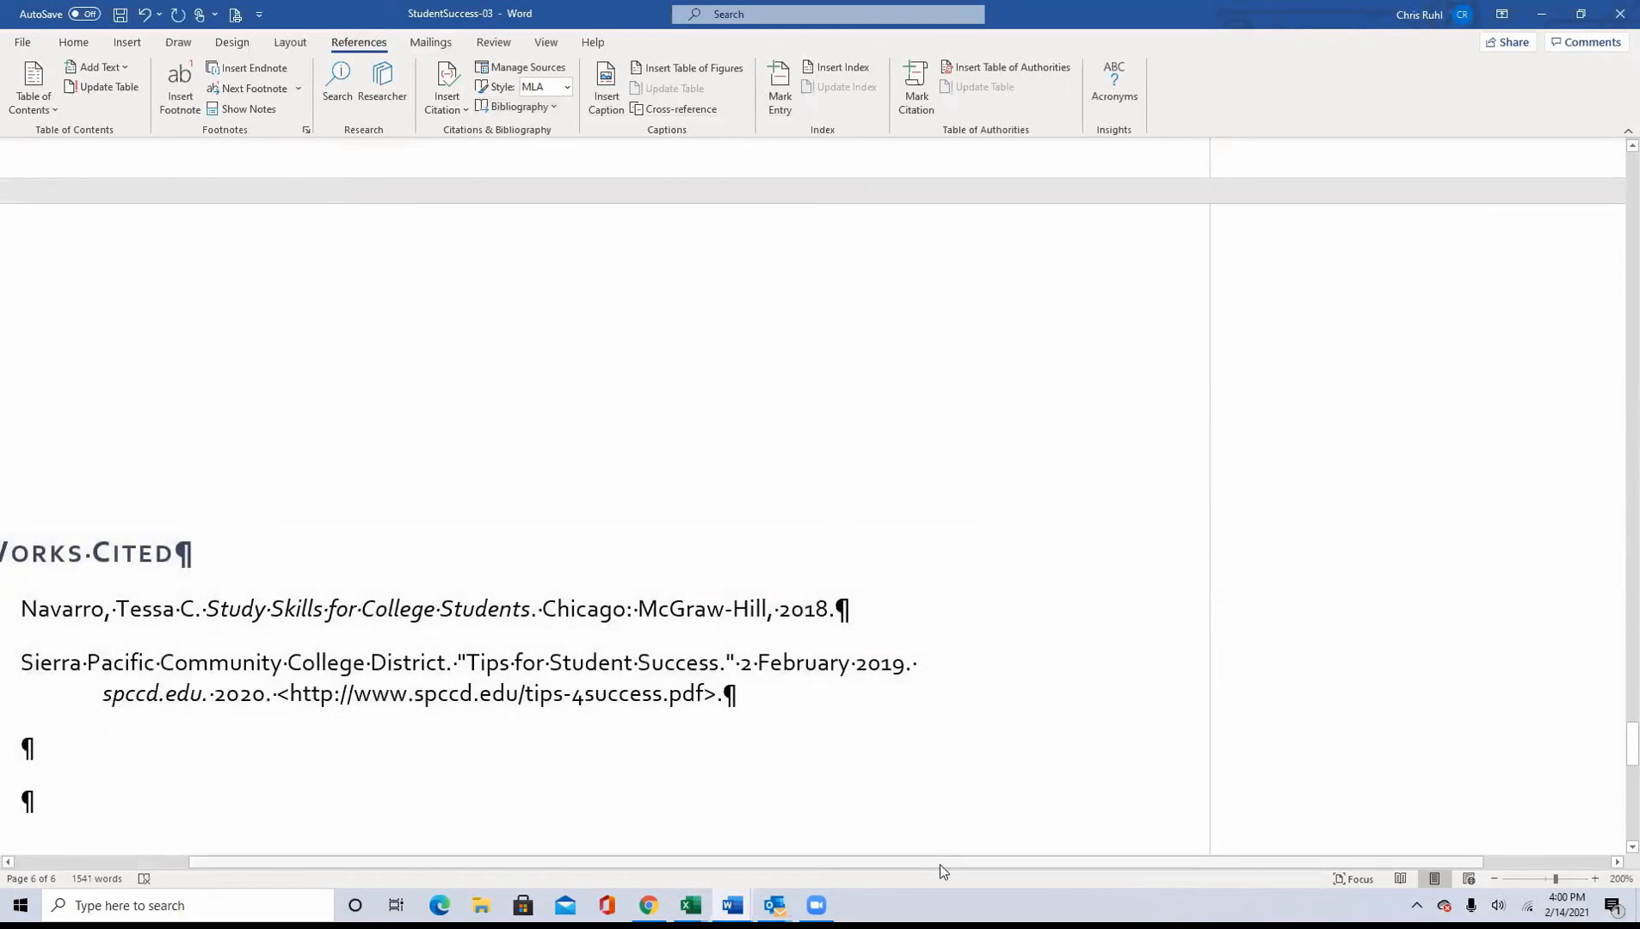
{"action": "left_click_drag", "start_coordinate": [939, 865], "coordinate": [708, 870]}
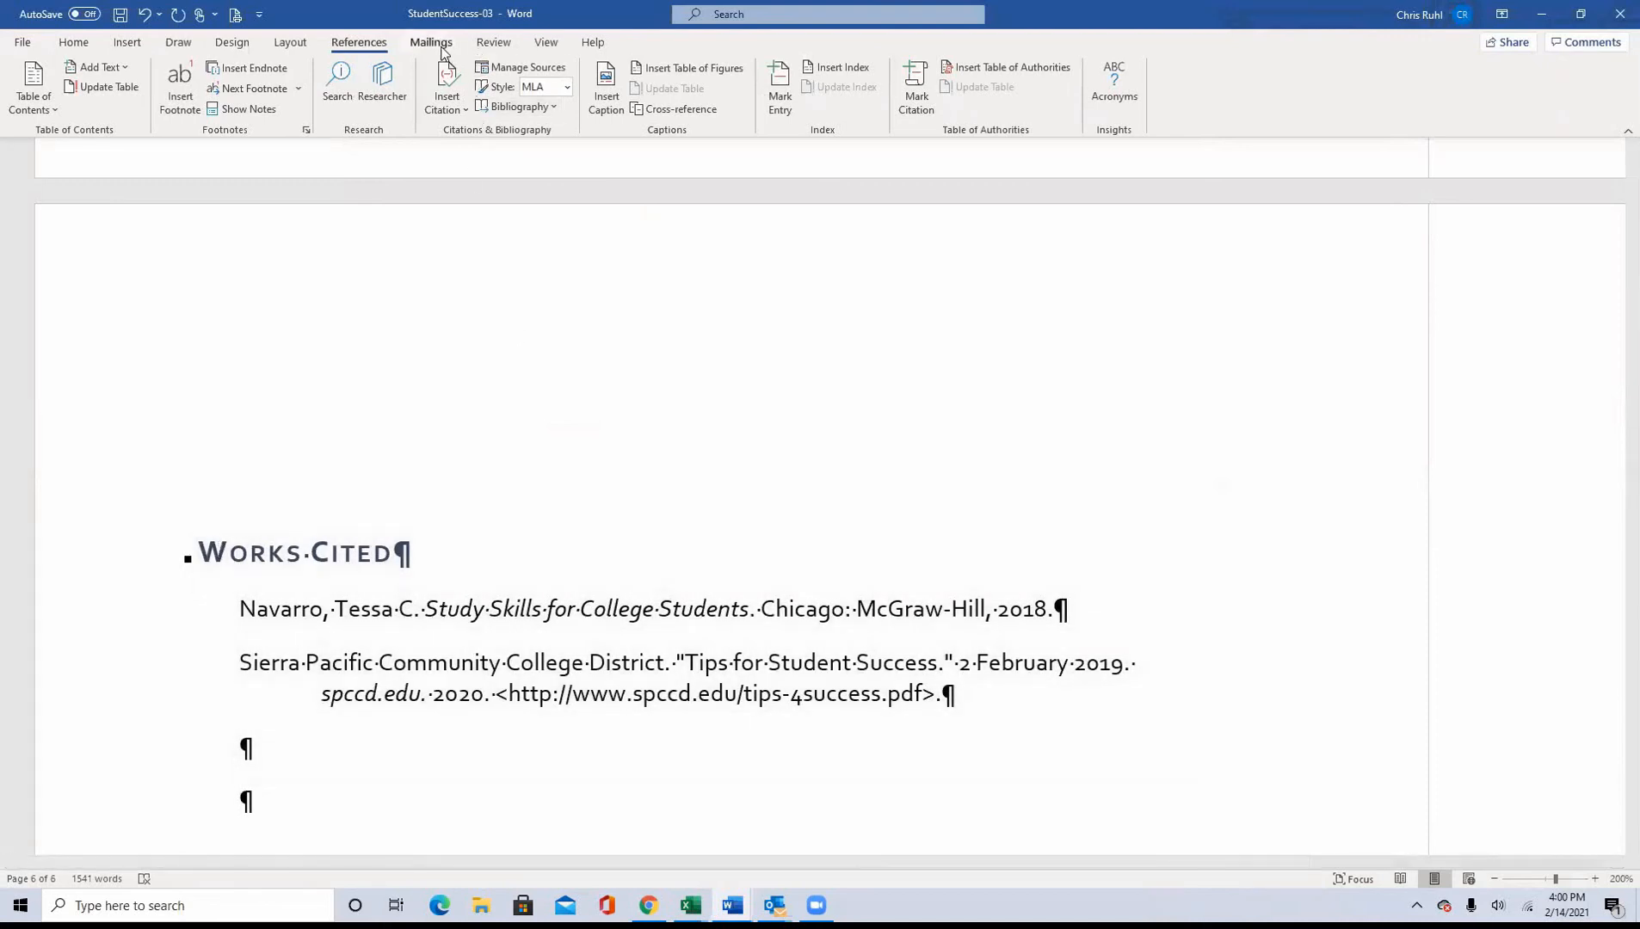
{"action": "left_click", "coordinate": [555, 107]}
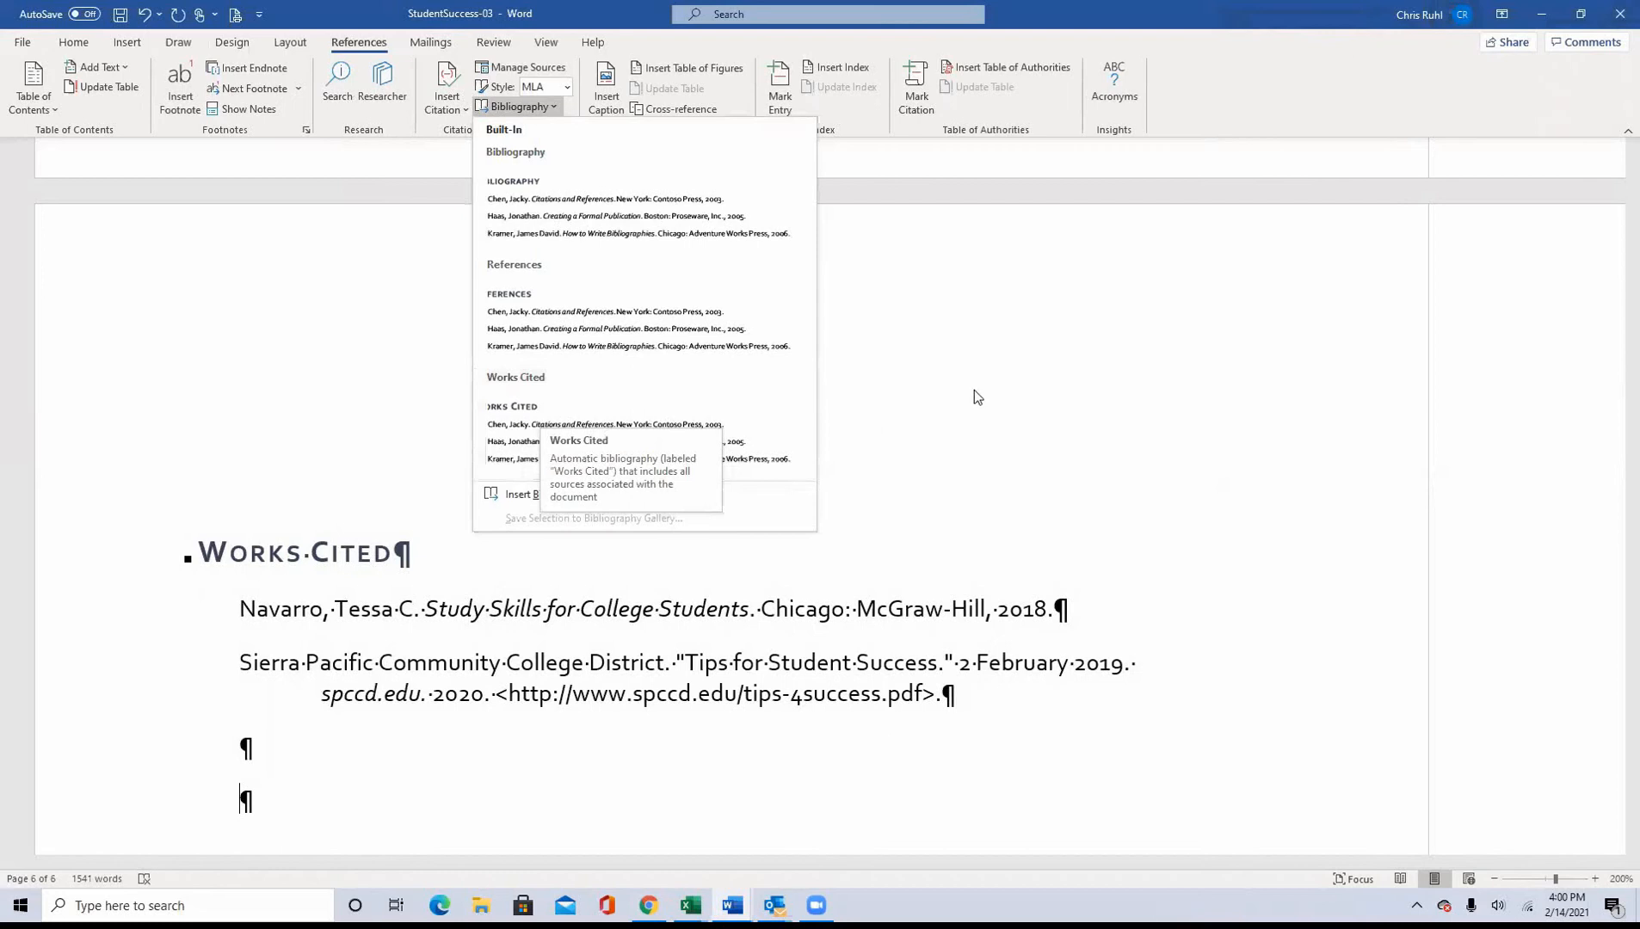
{"action": "left_click", "coordinate": [1014, 397]}
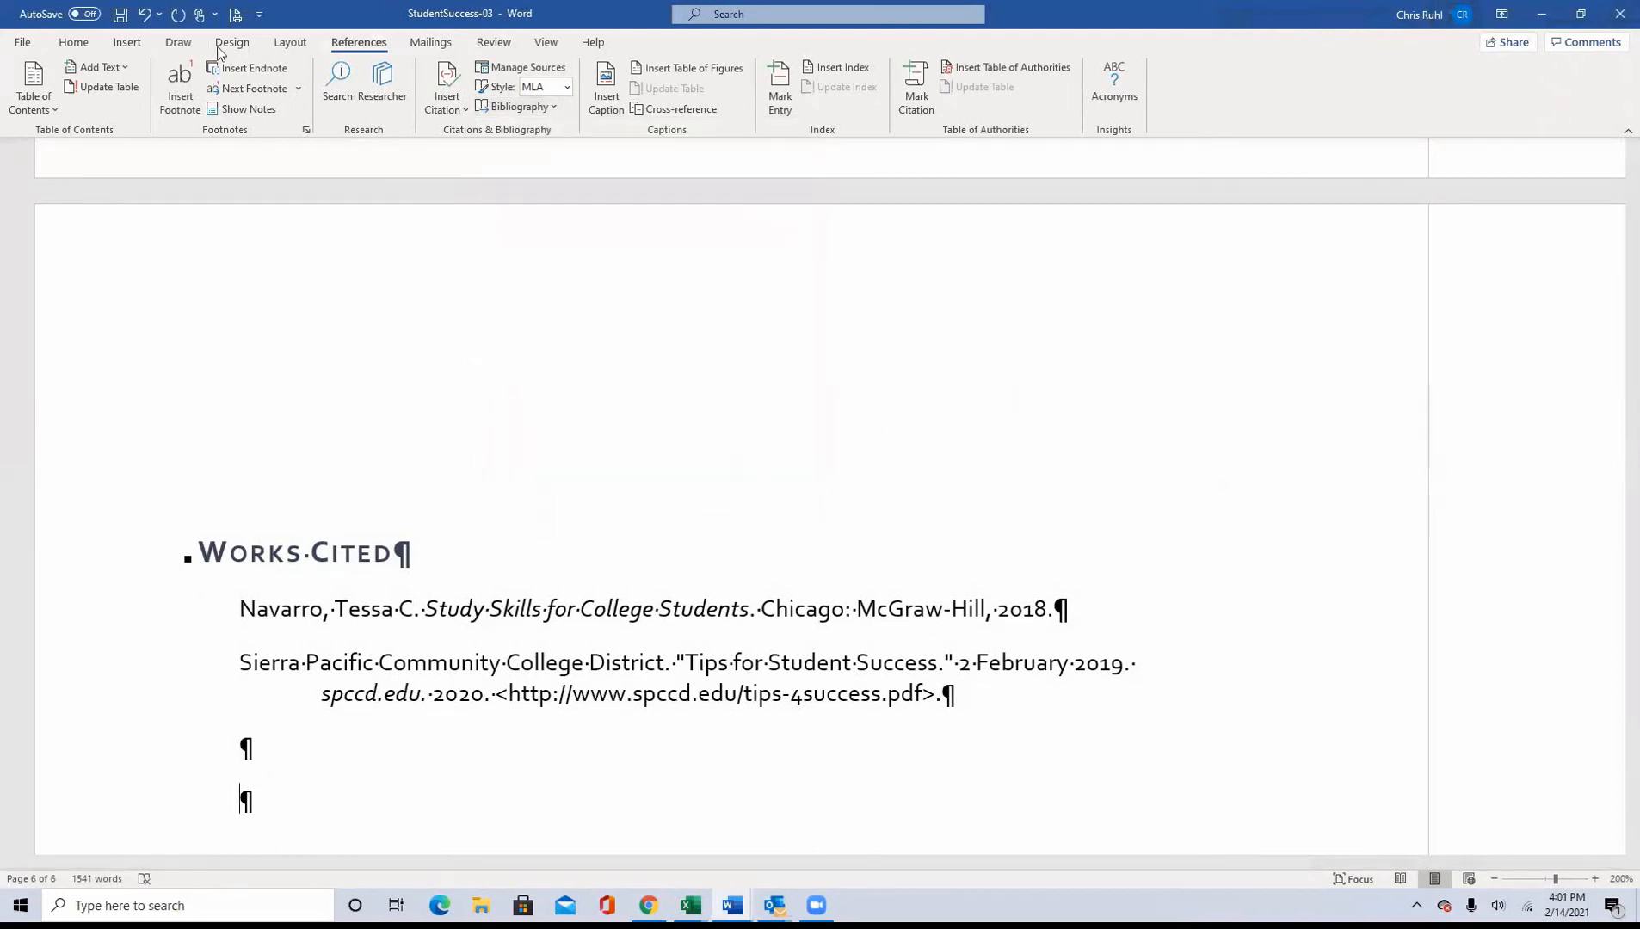
Step: Hide the paragraph formatting marks and restore the StudentSuccess-03 window beside the instructions
{"action": "left_click", "coordinate": [75, 44]}
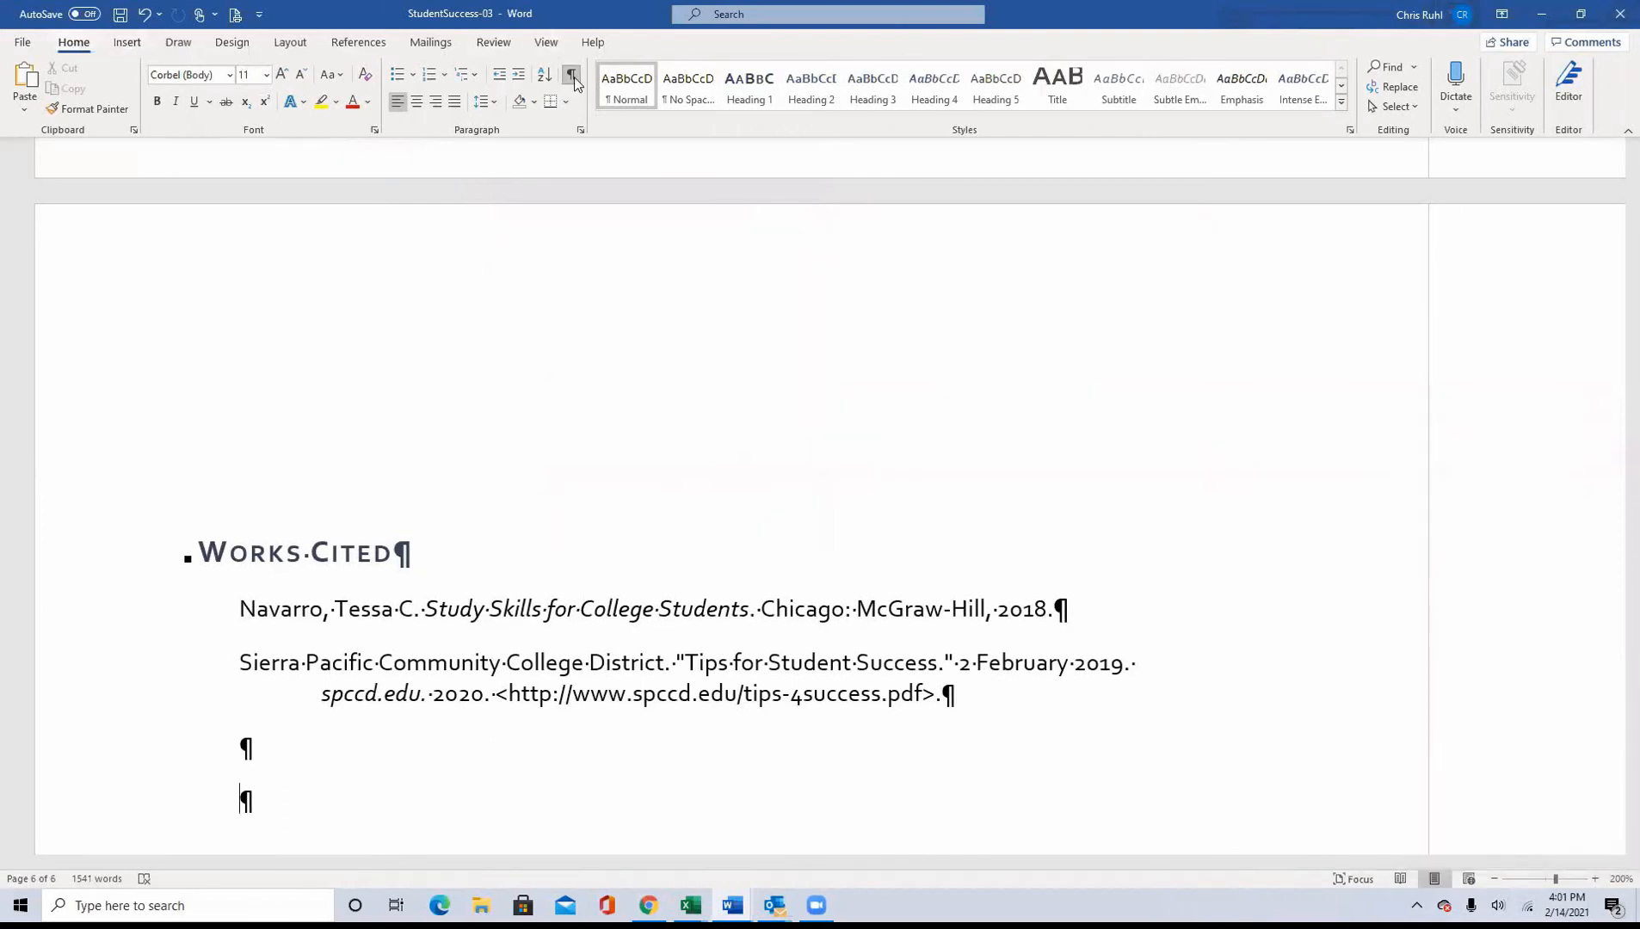
{"action": "key", "text": "ctrl+shift+8"}
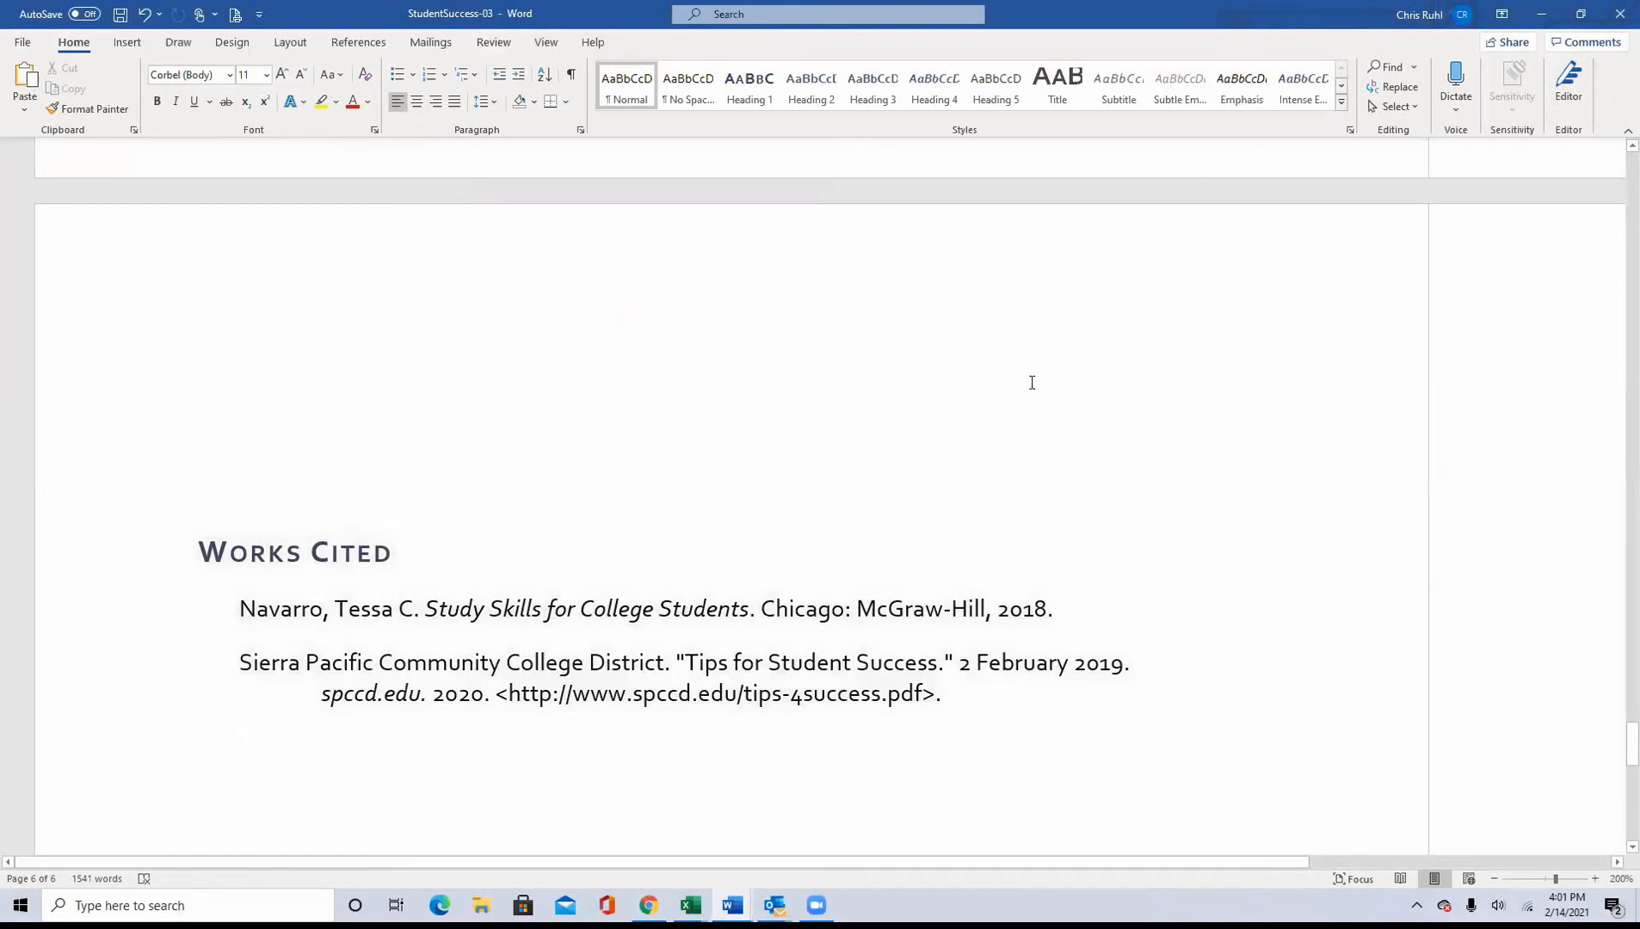
{"action": "left_click", "coordinate": [1578, 14]}
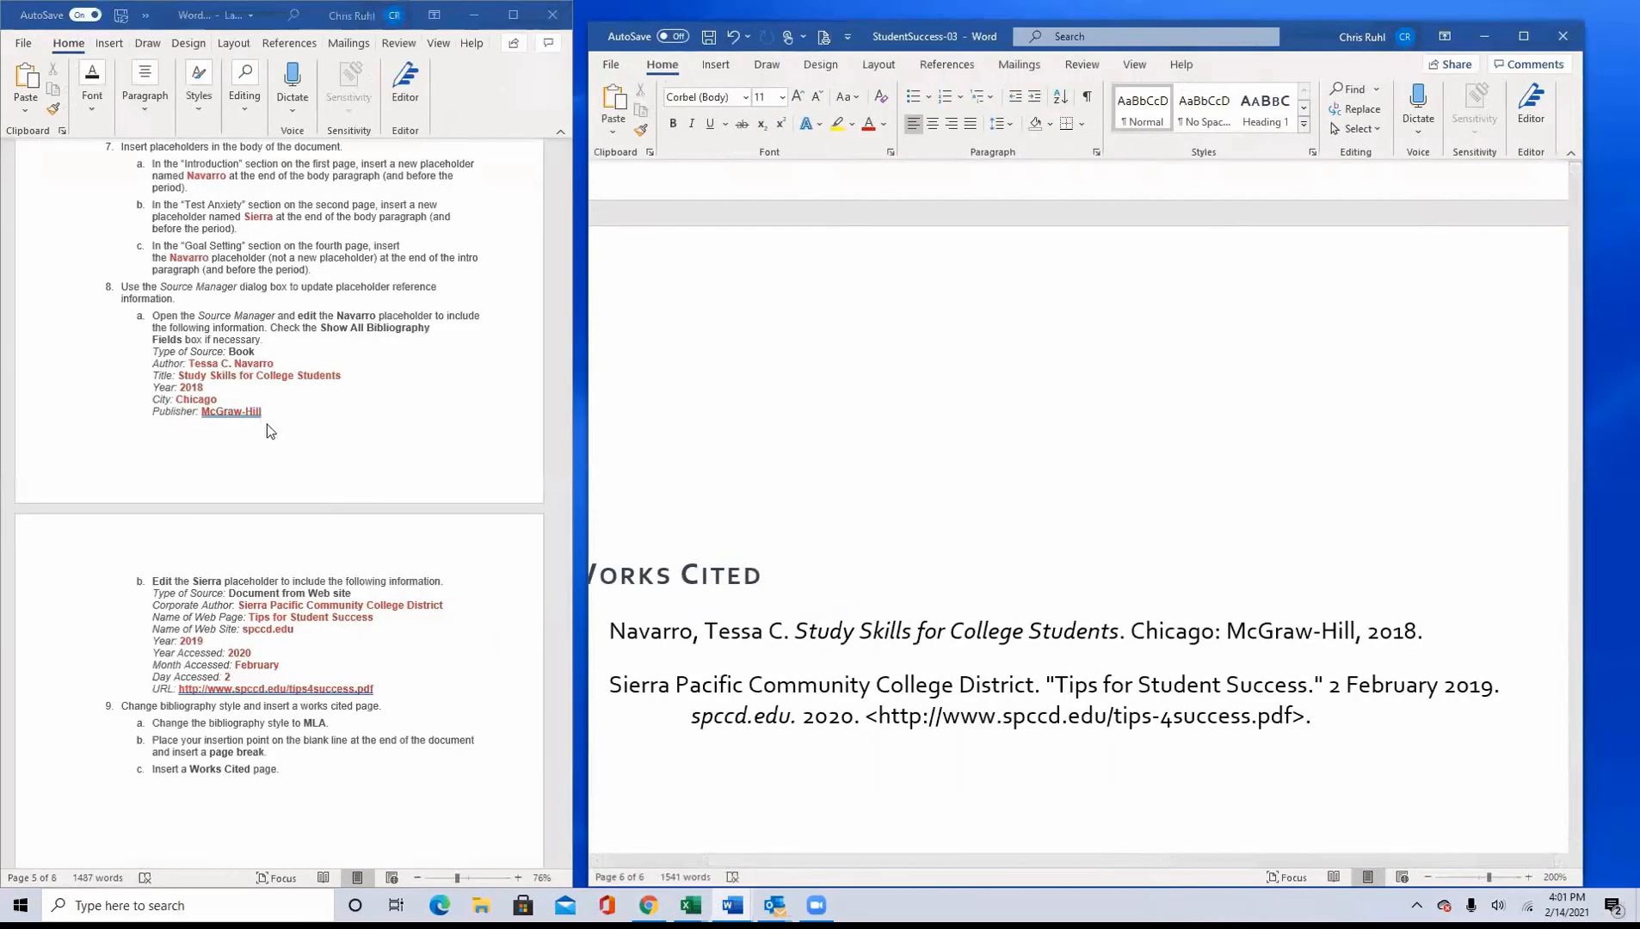
Step: Look back through the W3IP steps and the earlier project sections in the instructions document
{"action": "scroll", "coordinate": [263, 408], "scroll_direction": "up", "scroll_amount": 8}
{"action": "scroll", "coordinate": [265, 401], "scroll_direction": "down", "scroll_amount": 12}
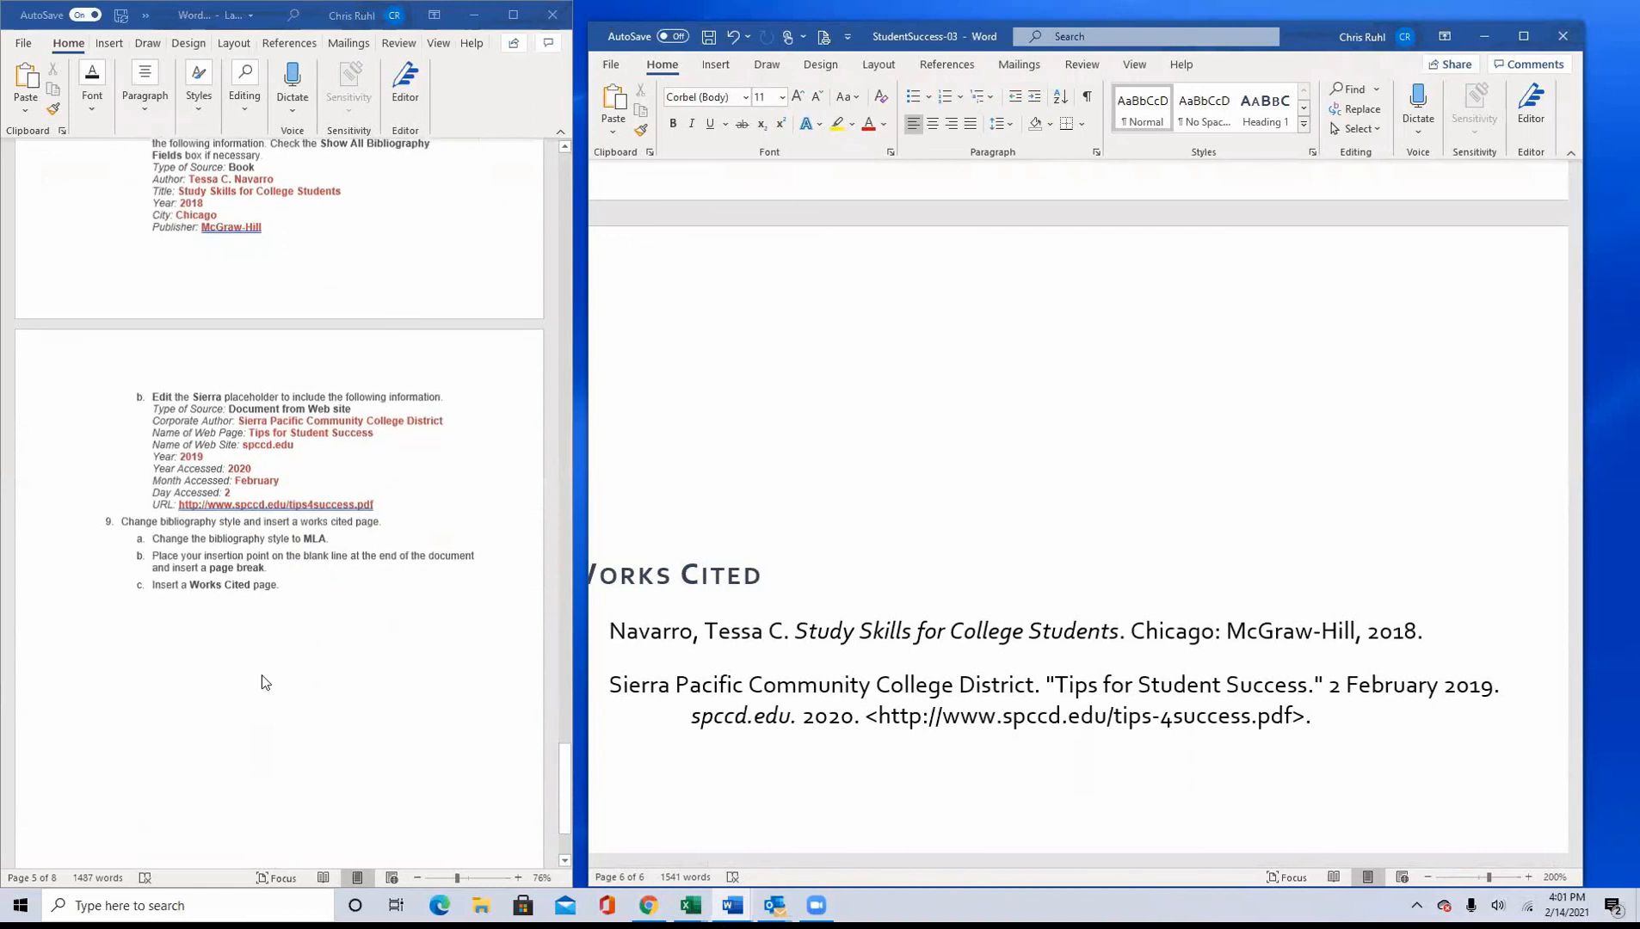
{"action": "scroll", "coordinate": [262, 696], "scroll_direction": "up", "scroll_amount": 9}
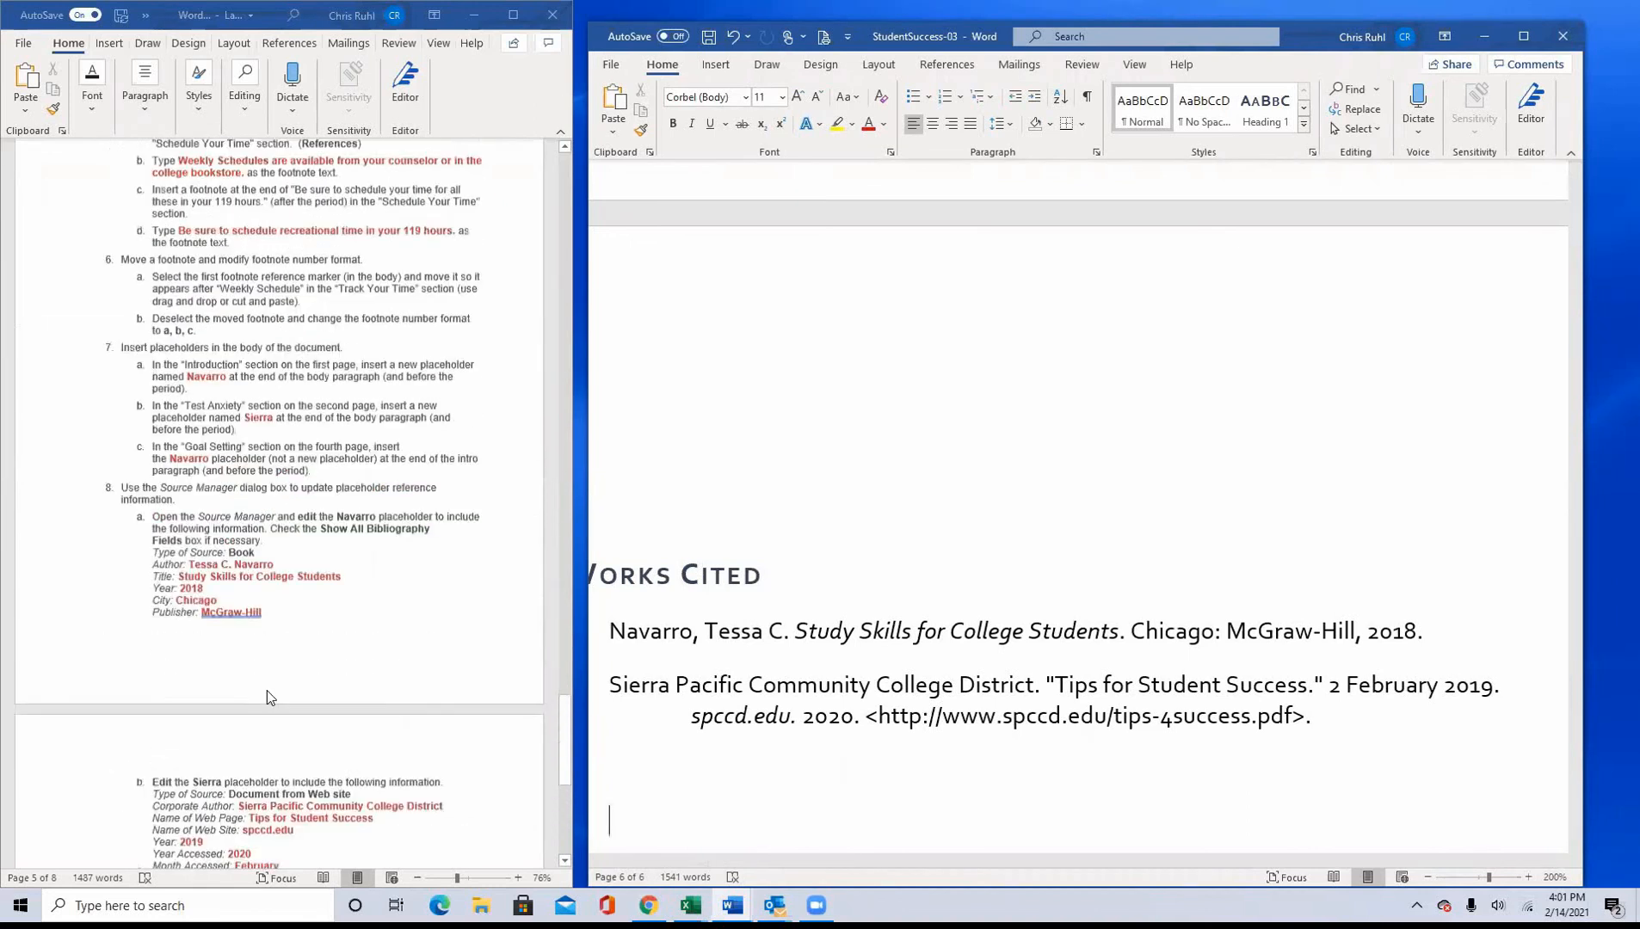
{"action": "scroll", "coordinate": [266, 691], "scroll_direction": "up", "scroll_amount": 3}
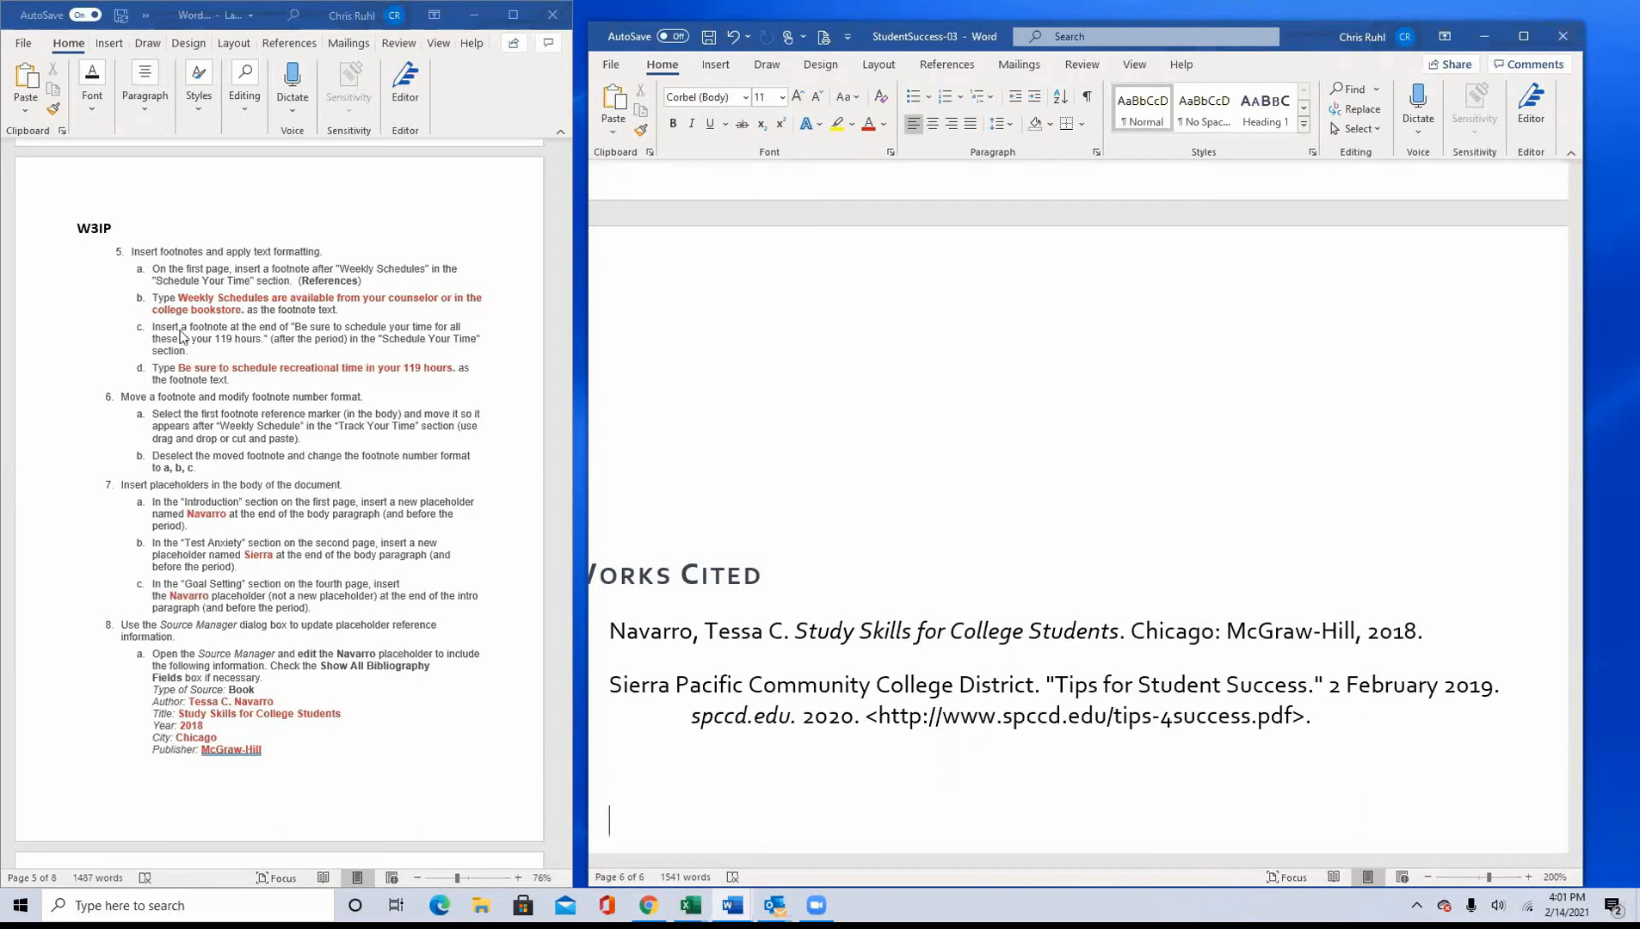
{"action": "scroll", "coordinate": [195, 353], "scroll_direction": "up", "scroll_amount": 3}
{"action": "scroll", "coordinate": [195, 353], "scroll_direction": "down", "scroll_amount": 9}
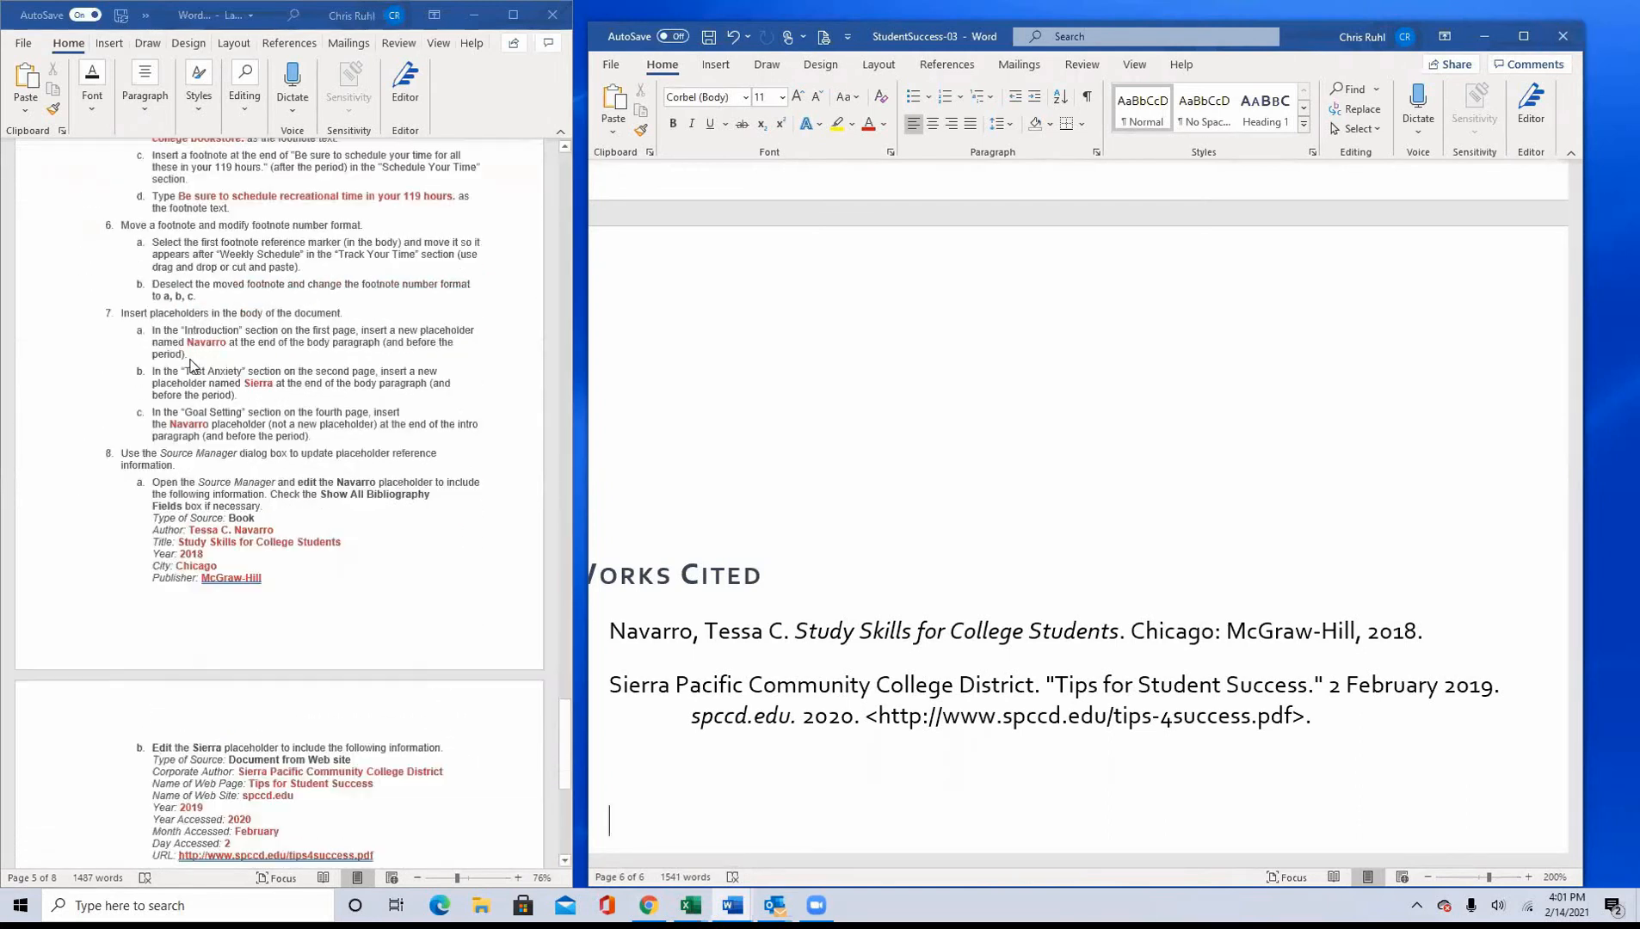
{"action": "scroll", "coordinate": [195, 439], "scroll_direction": "up", "scroll_amount": 10}
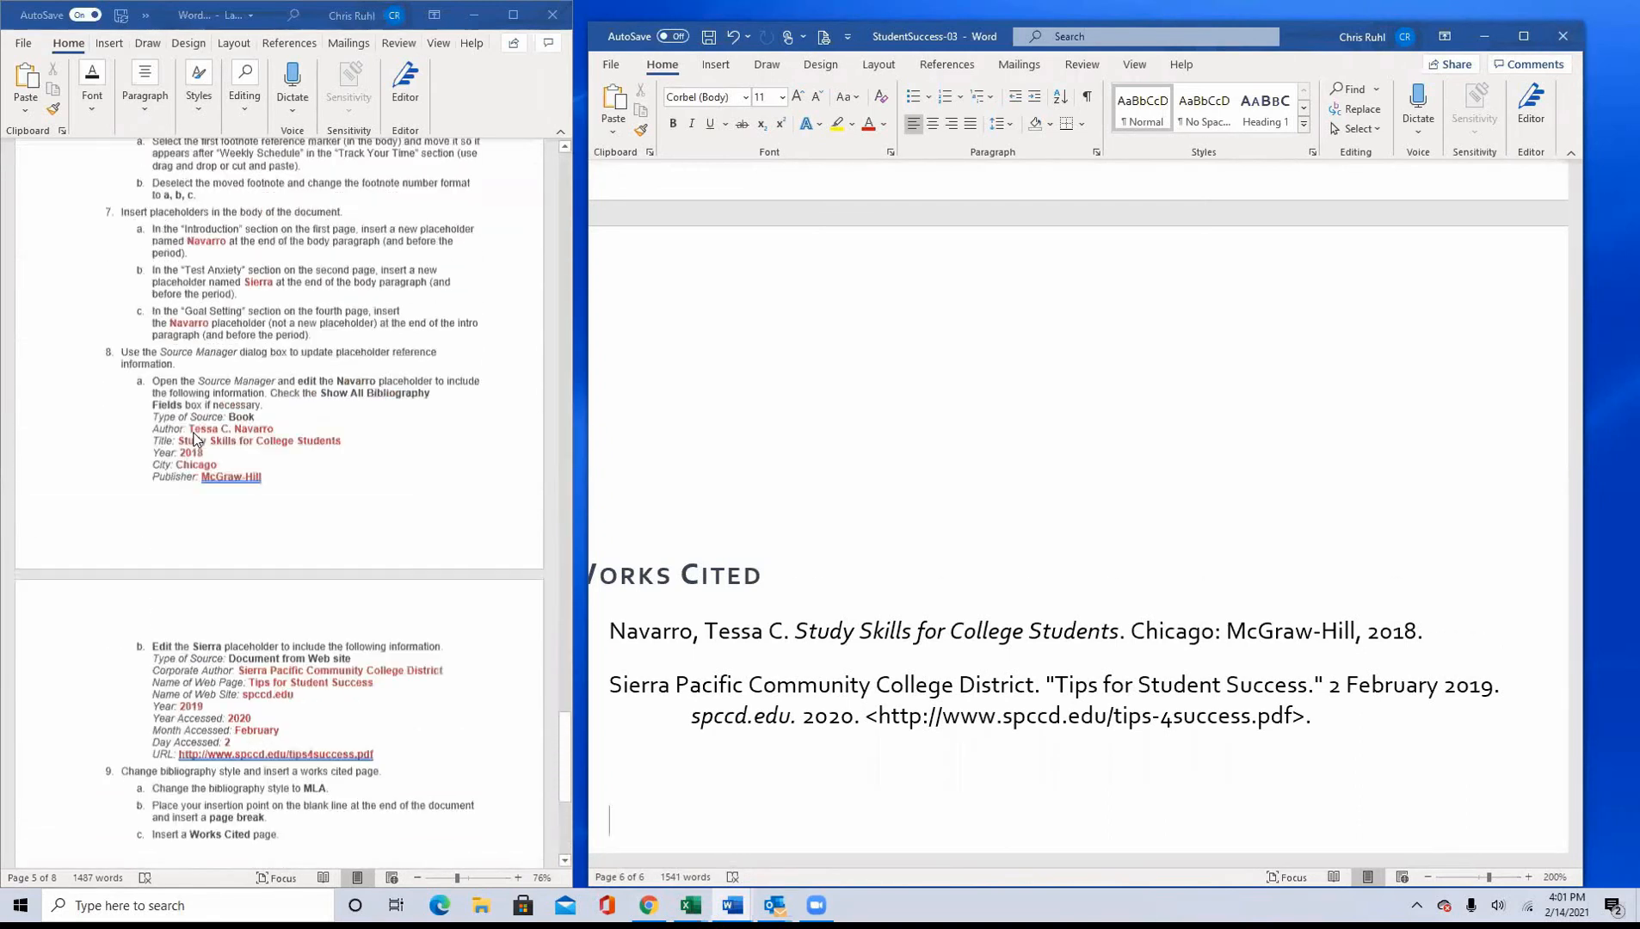
{"action": "scroll", "coordinate": [199, 440], "scroll_direction": "up", "scroll_amount": 12}
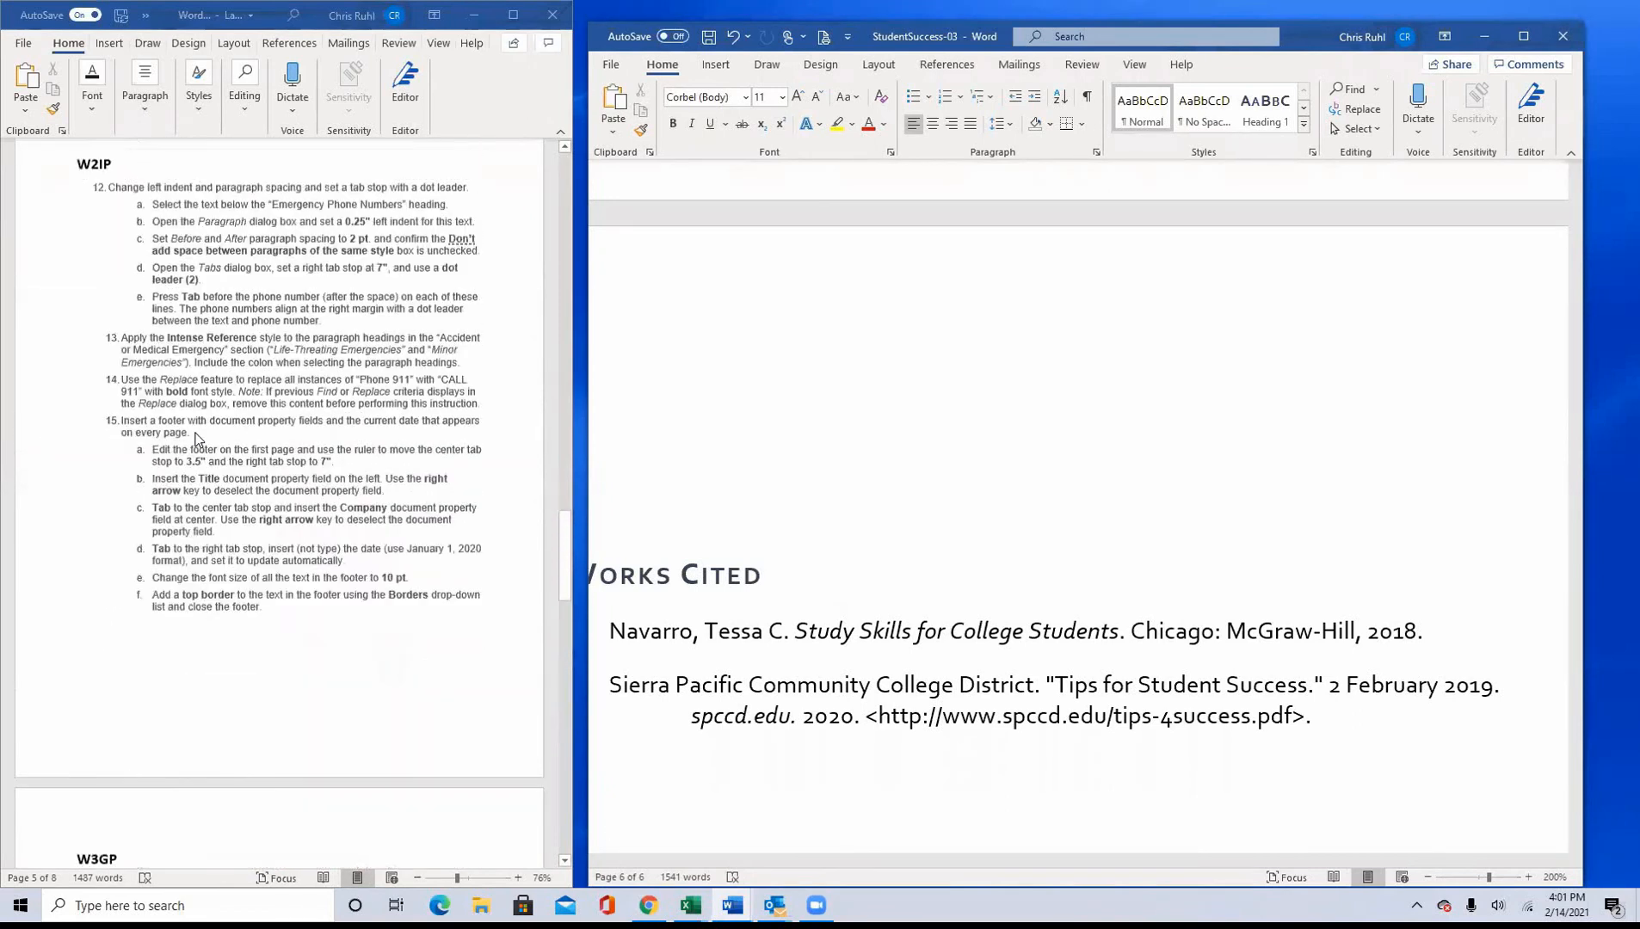
{"action": "scroll", "coordinate": [199, 440], "scroll_direction": "up", "scroll_amount": 7}
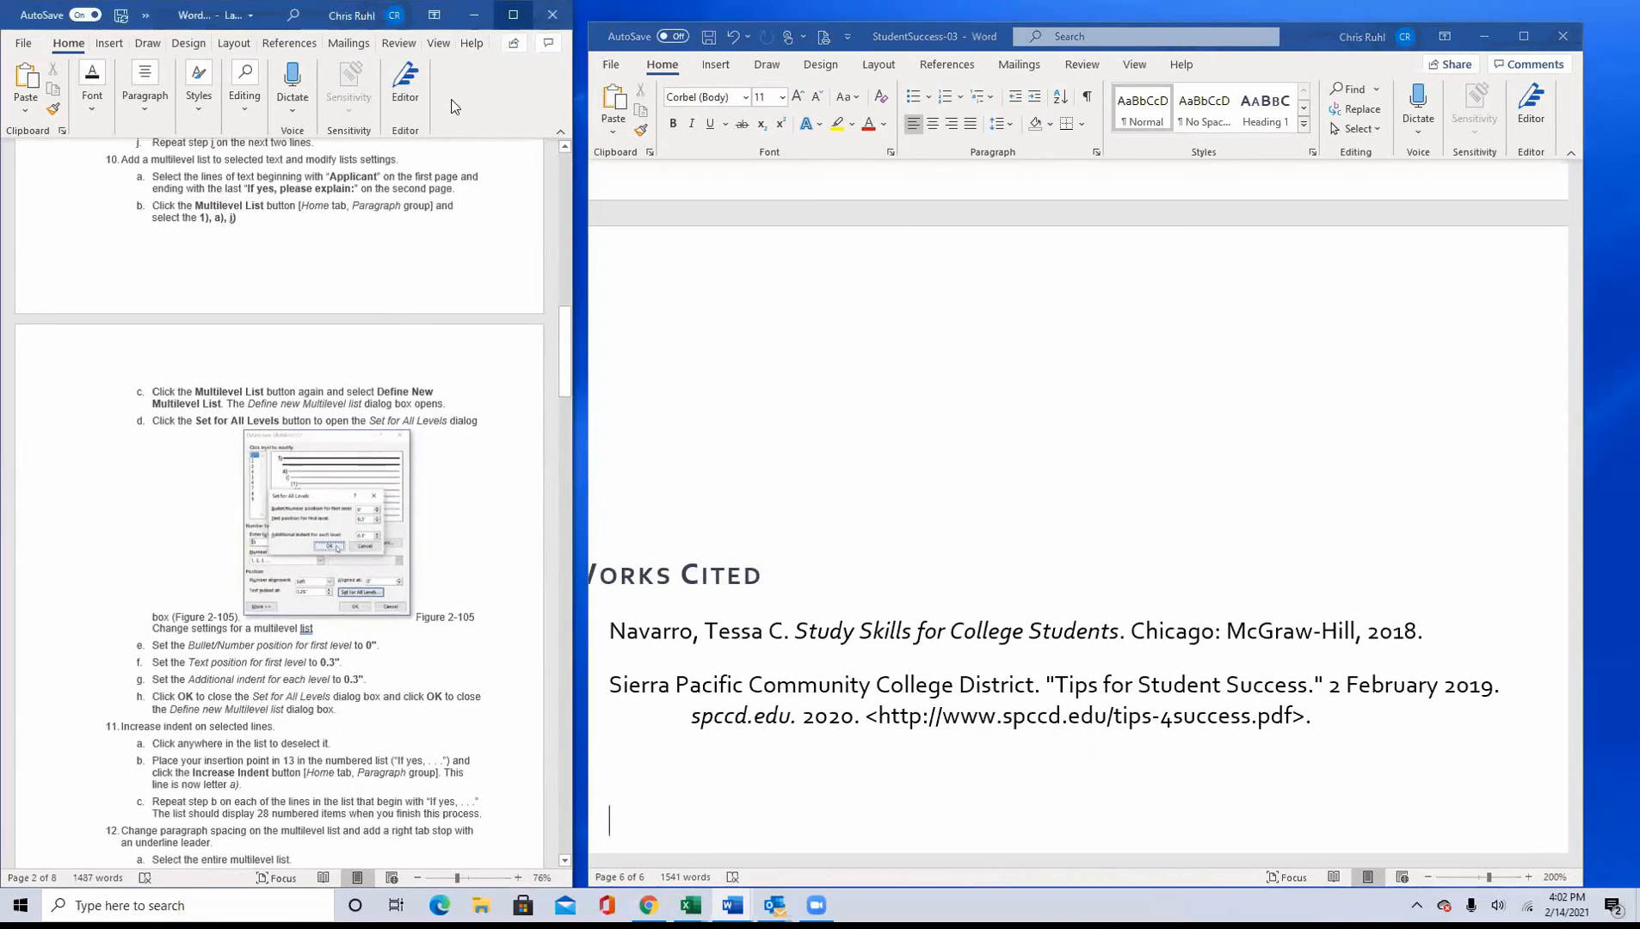
Step: Maximize the instructions document and review the objective percentages for the Word 2 and Word 3 Guided and Independent Projects
{"action": "left_click", "coordinate": [513, 15]}
{"action": "scroll", "coordinate": [401, 495], "scroll_direction": "up", "scroll_amount": 10}
{"action": "scroll", "coordinate": [400, 495], "scroll_direction": "up", "scroll_amount": 10}
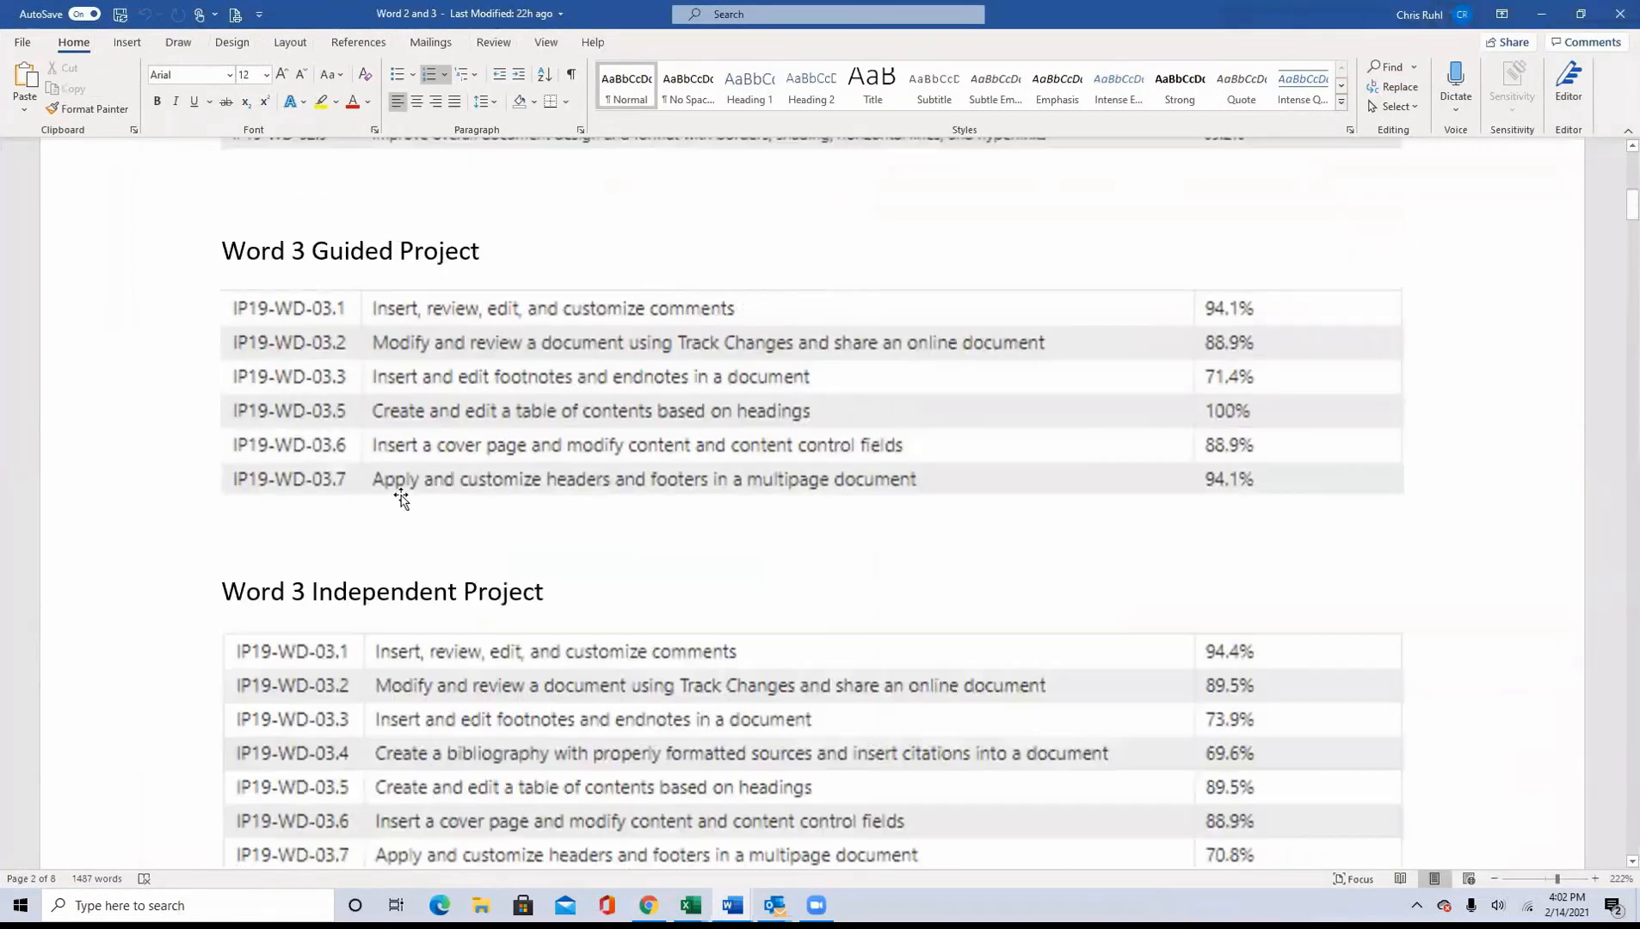
{"action": "scroll", "coordinate": [426, 439], "scroll_direction": "down", "scroll_amount": 4}
{"action": "scroll", "coordinate": [437, 398], "scroll_direction": "up", "scroll_amount": 3}
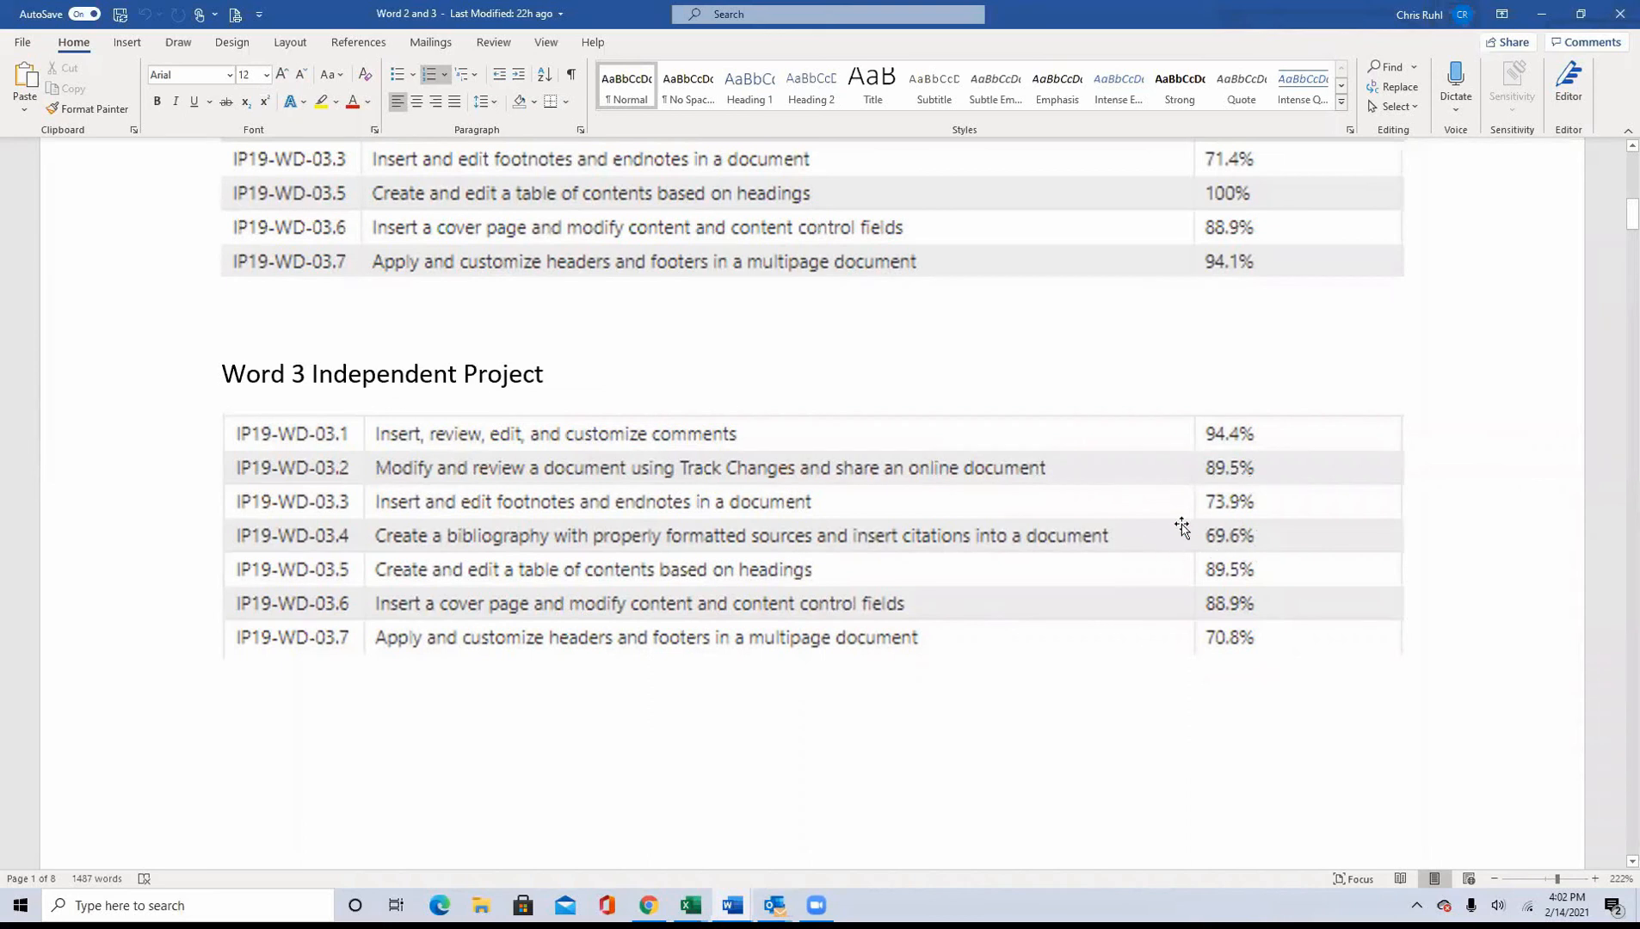
{"action": "scroll", "coordinate": [1115, 593], "scroll_direction": "up", "scroll_amount": 4}
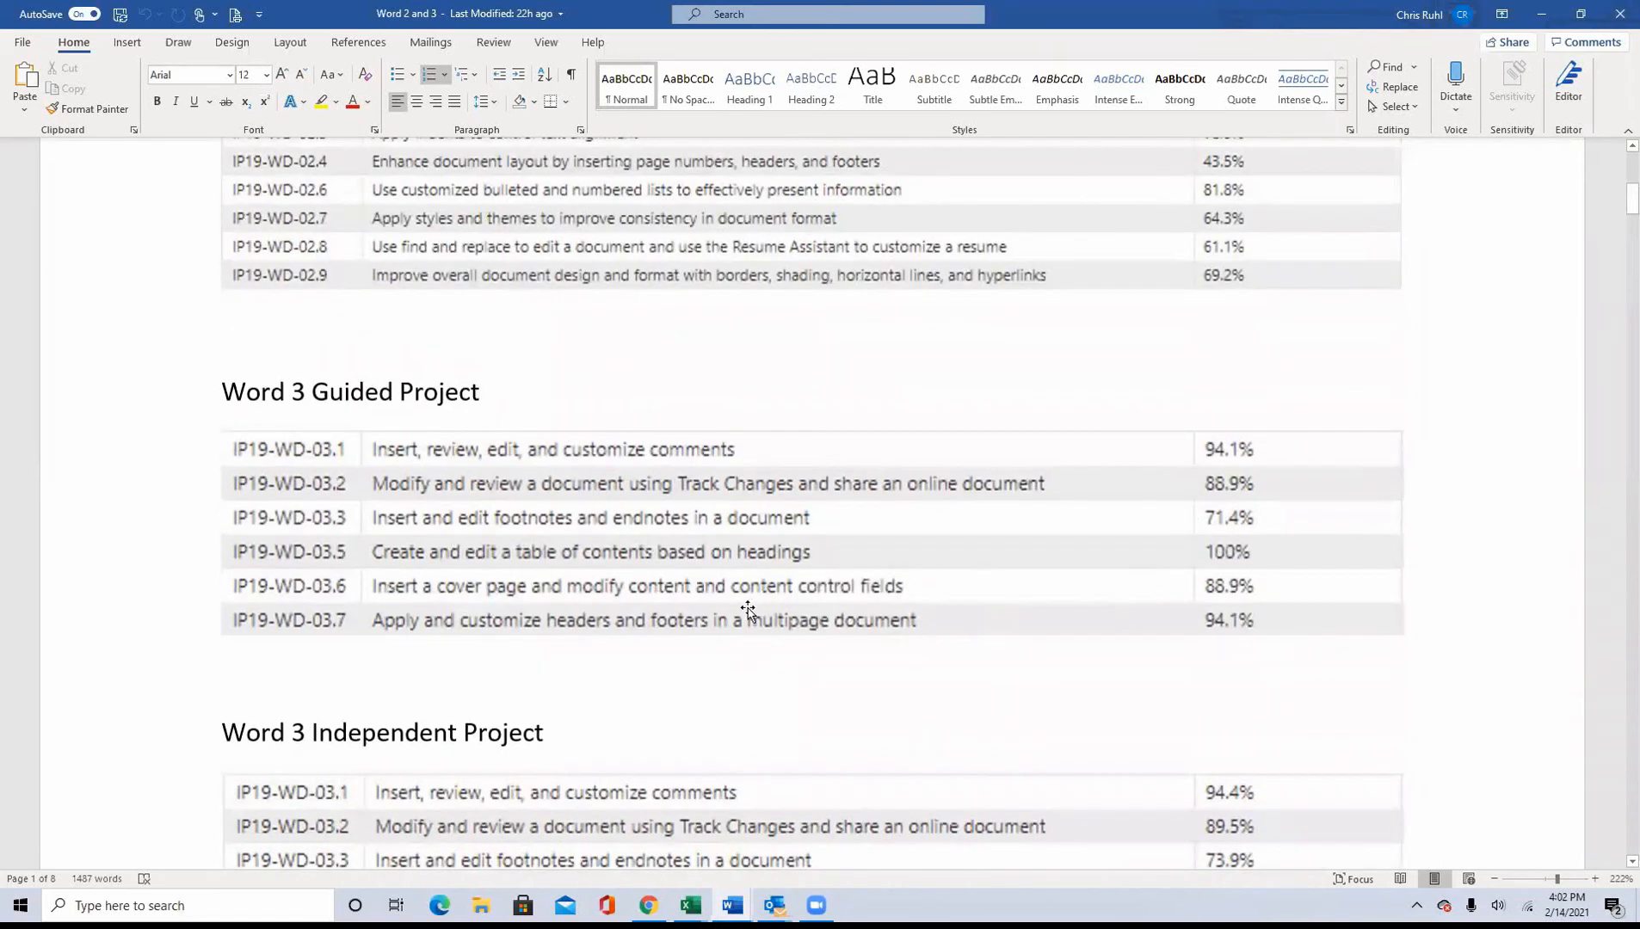
{"action": "scroll", "coordinate": [672, 617], "scroll_direction": "up", "scroll_amount": 6}
{"action": "scroll", "coordinate": [673, 617], "scroll_direction": "up", "scroll_amount": 2}
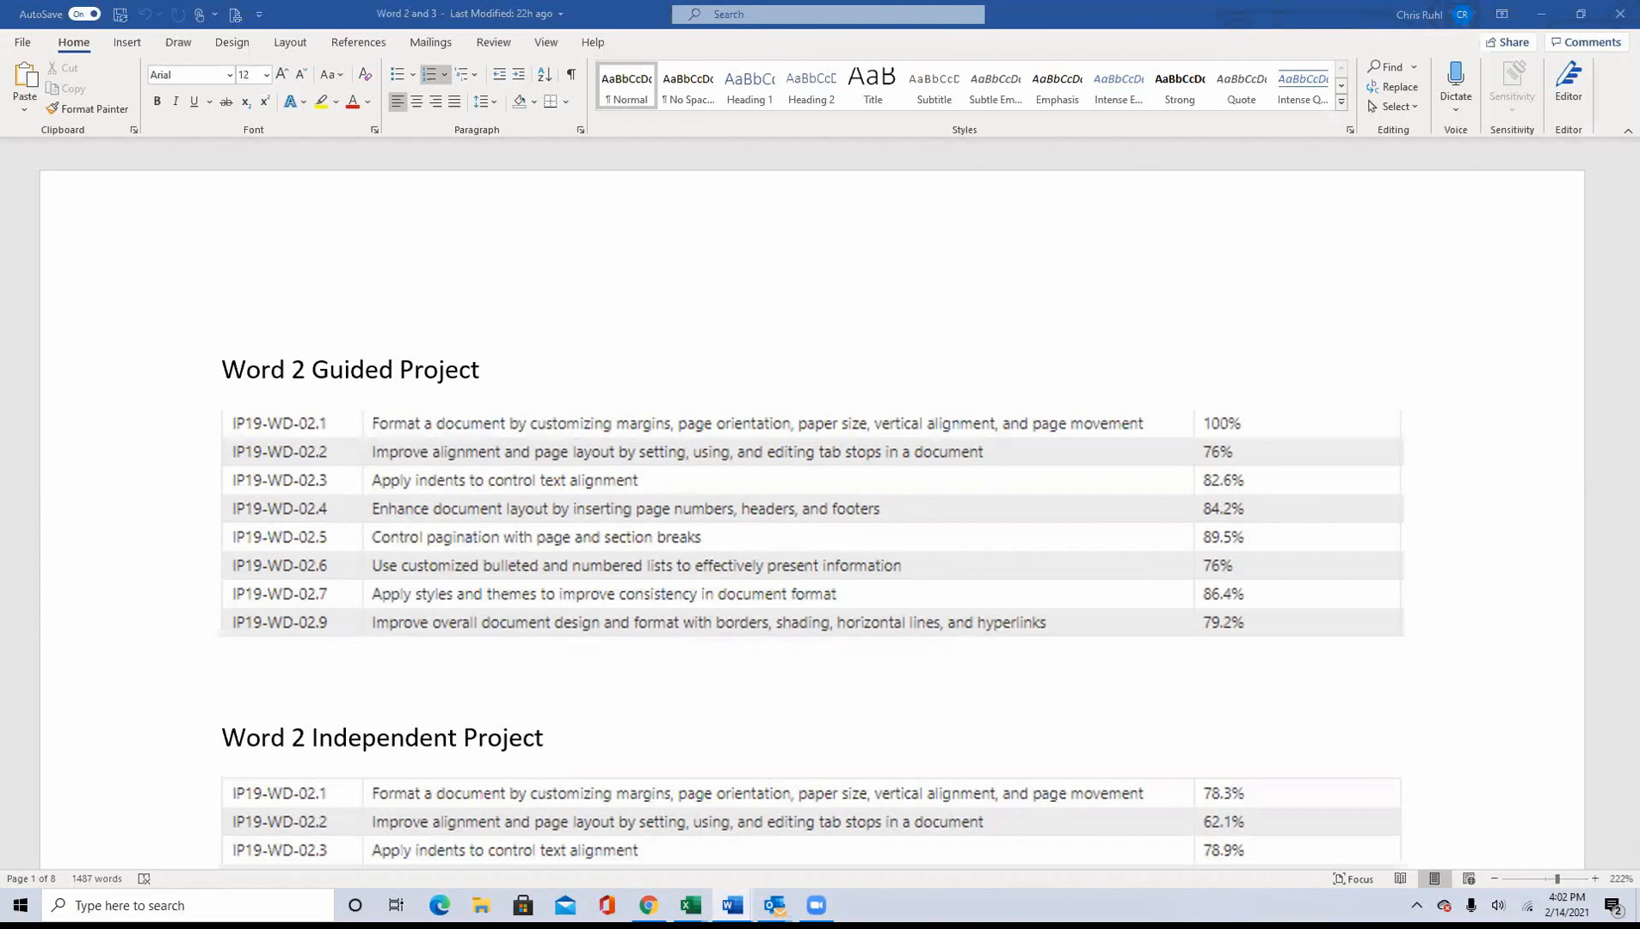
Step: Minimize the instructions document and close StudentSuccess-03 without saving its changes
{"action": "left_click", "coordinate": [1541, 13]}
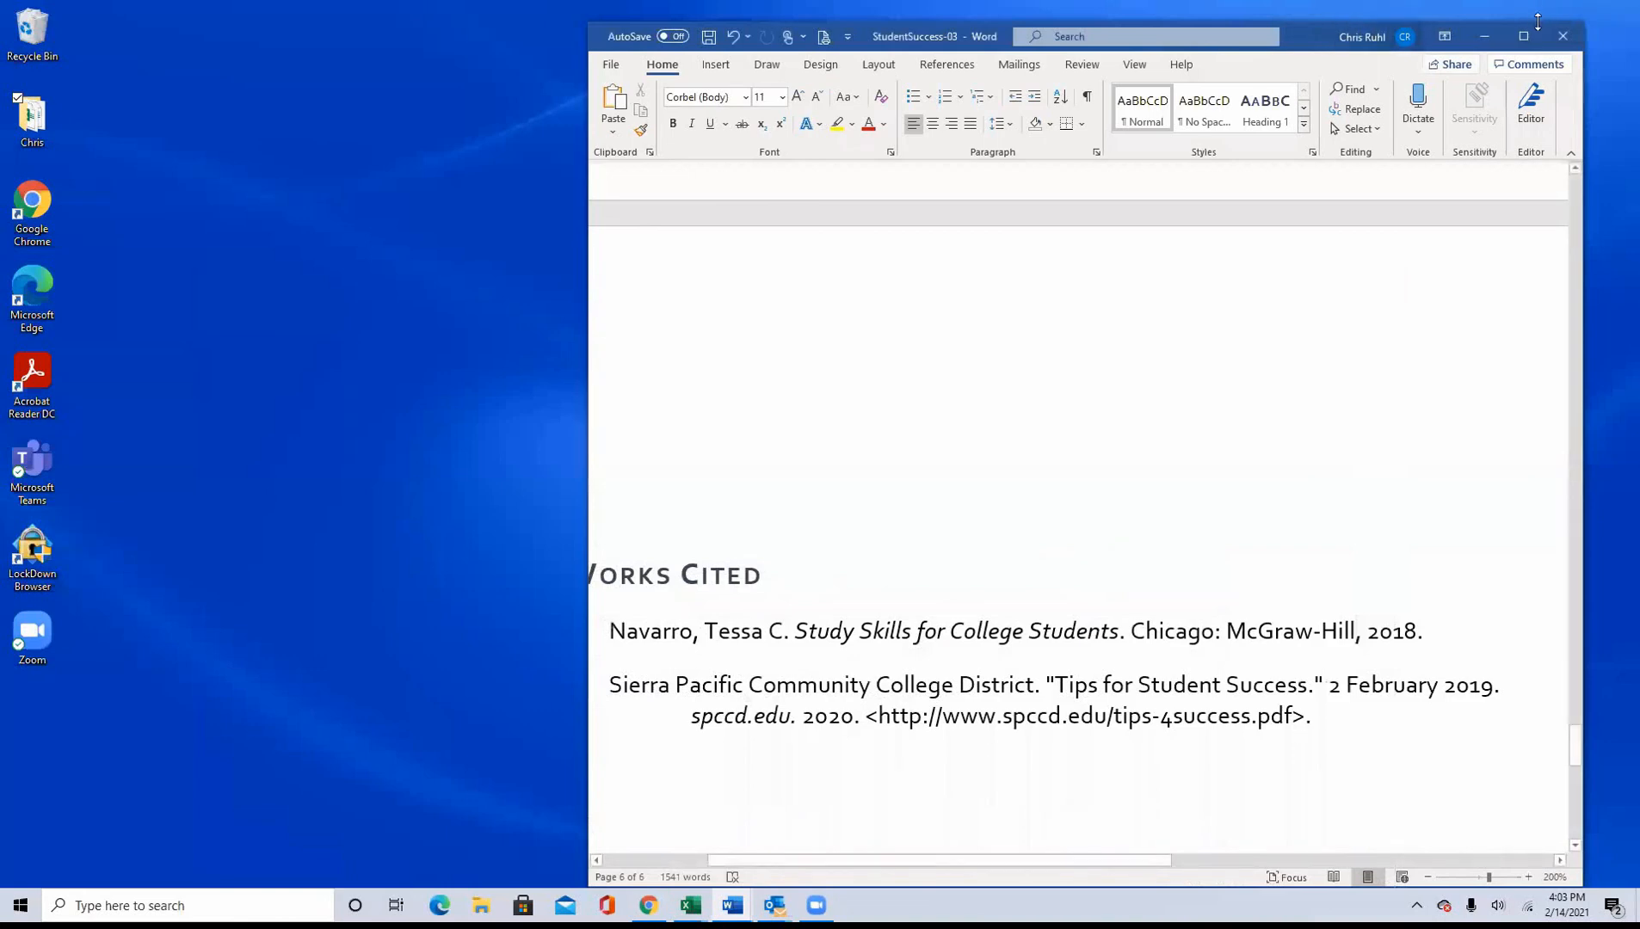
{"action": "left_click", "coordinate": [1574, 42]}
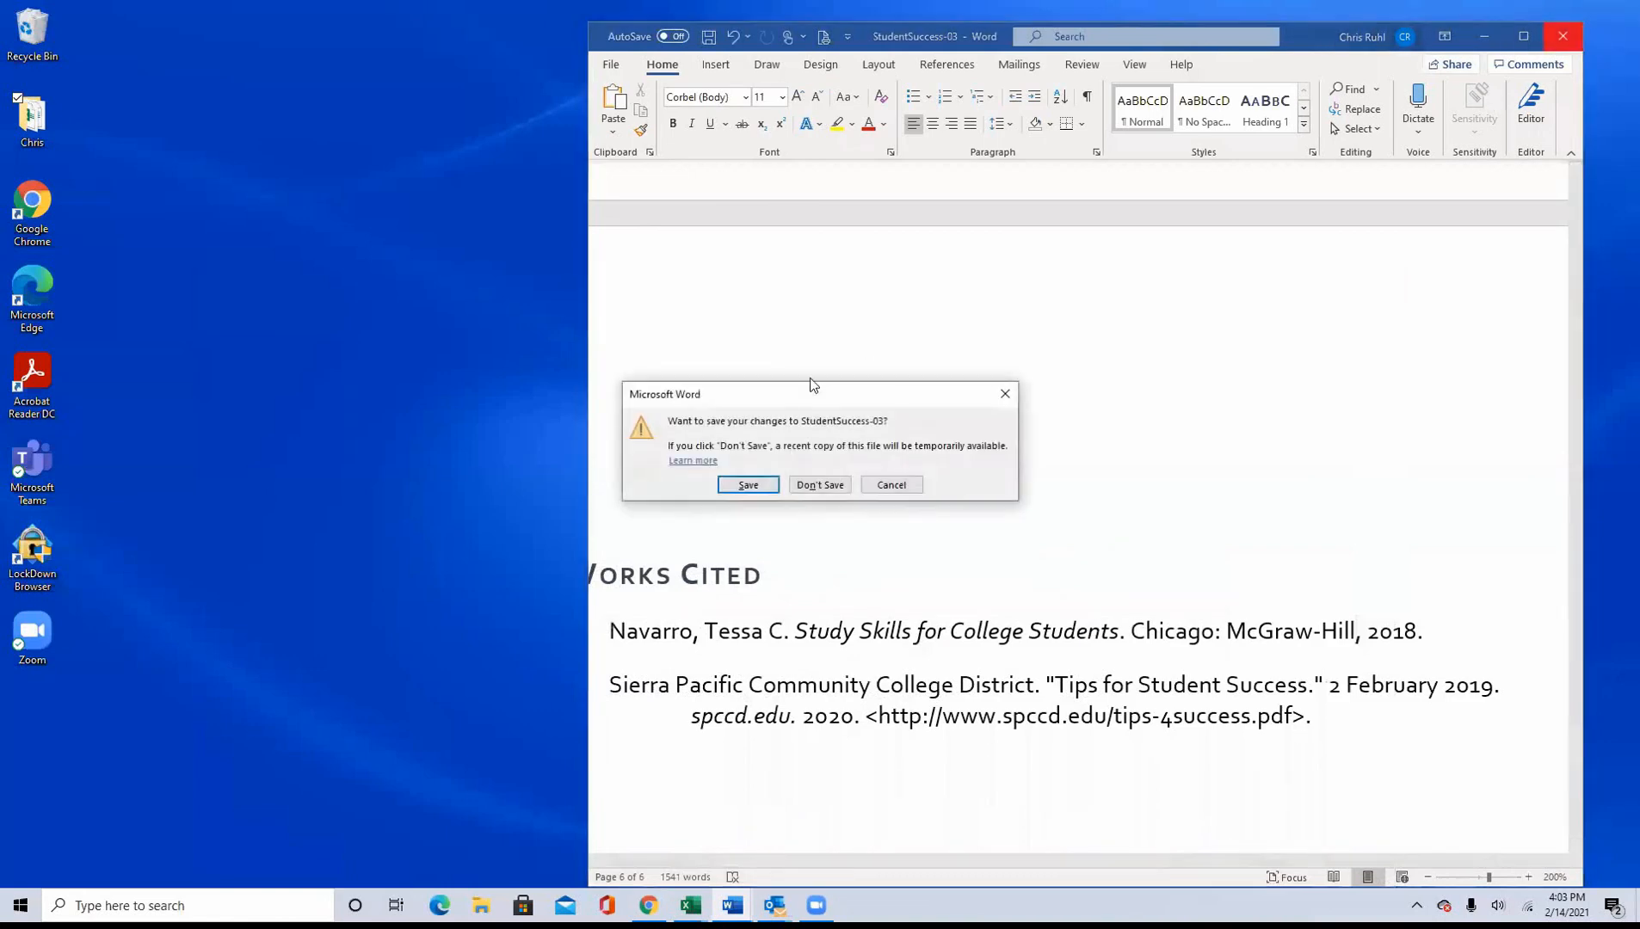
{"action": "left_click", "coordinate": [821, 485]}
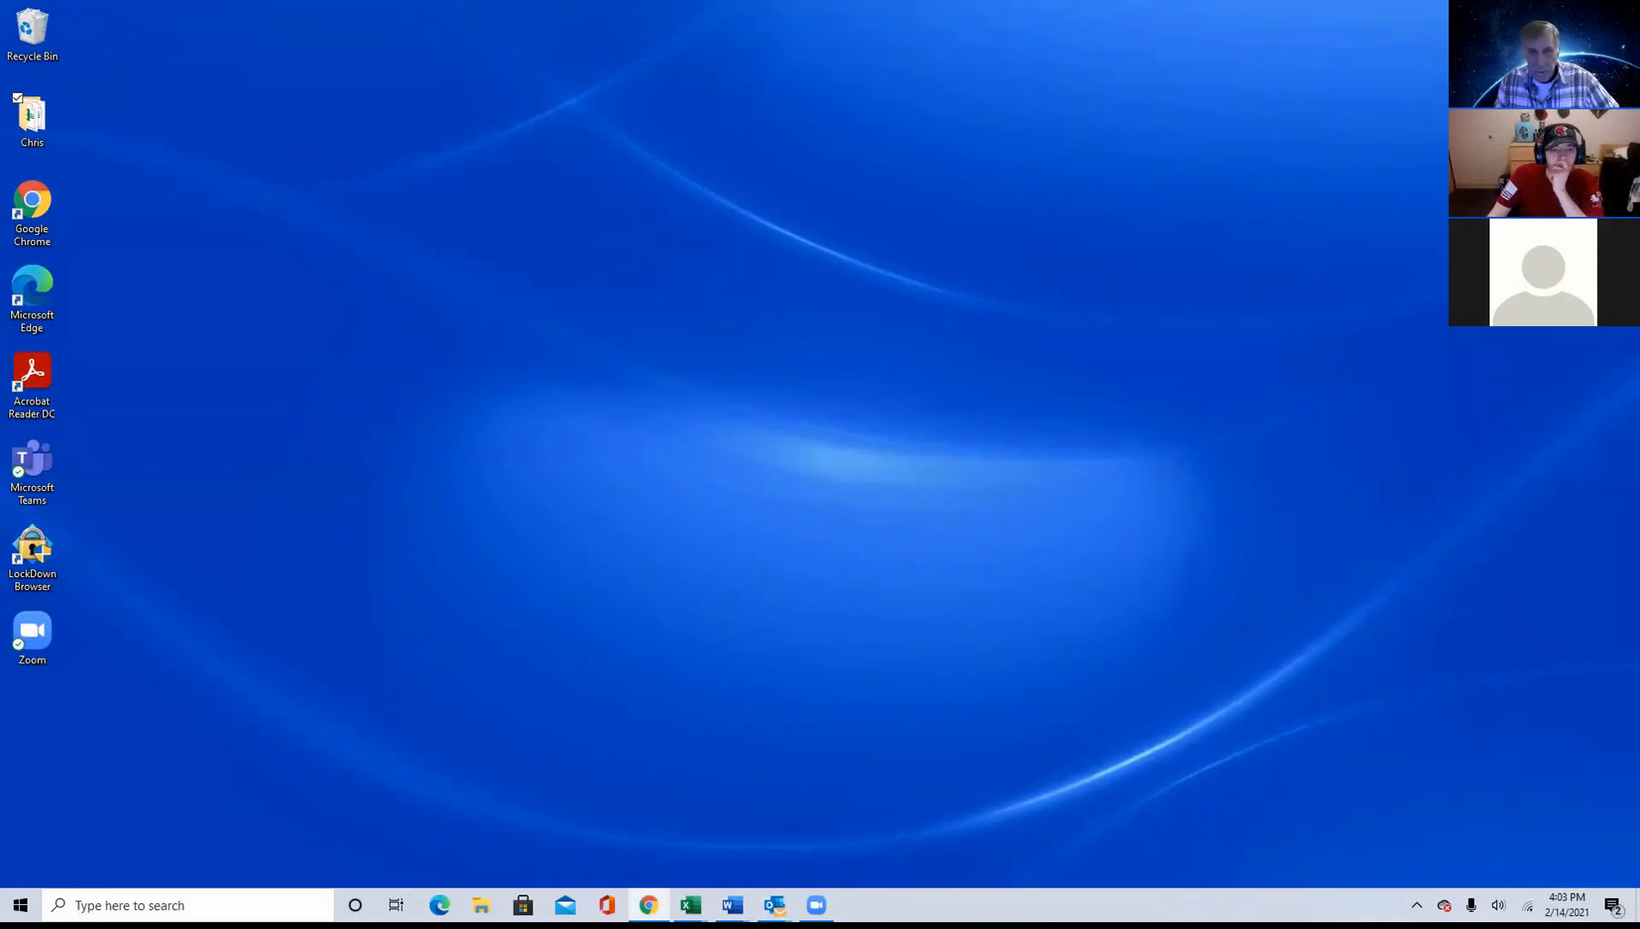
Step: Switch to Google Chrome and open the MyRSU site (my.rsu.edu) in a new tab
{"action": "left_click", "coordinate": [649, 905]}
{"action": "left_click", "coordinate": [232, 15]}
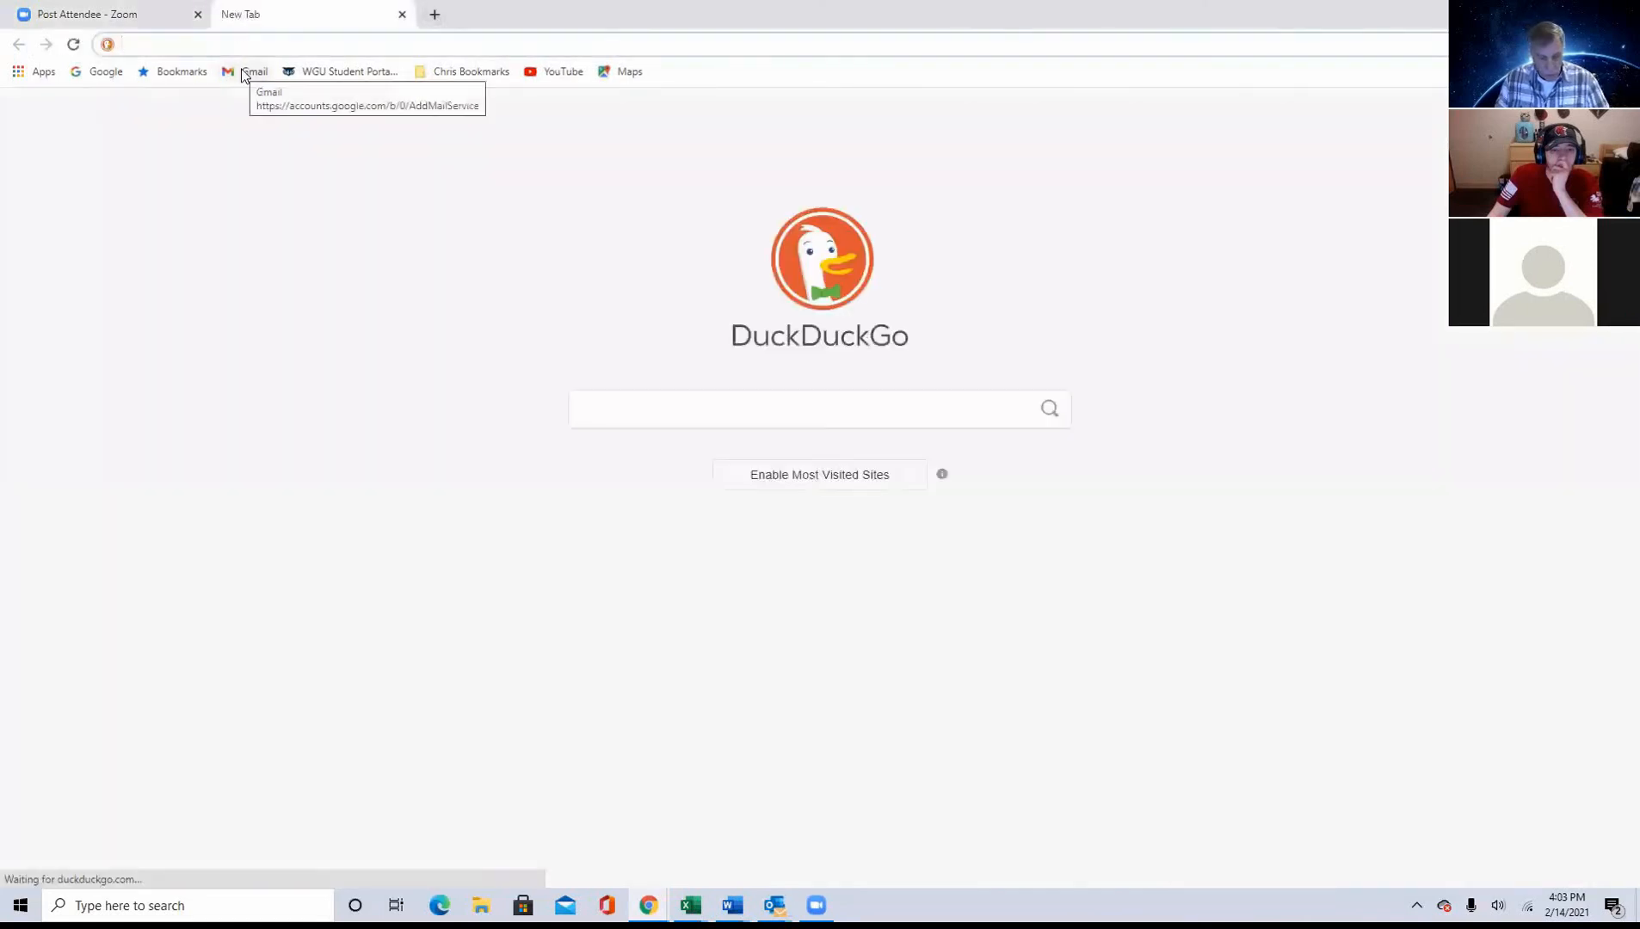
{"action": "type", "text": "m"}
{"action": "key", "text": "Return"}
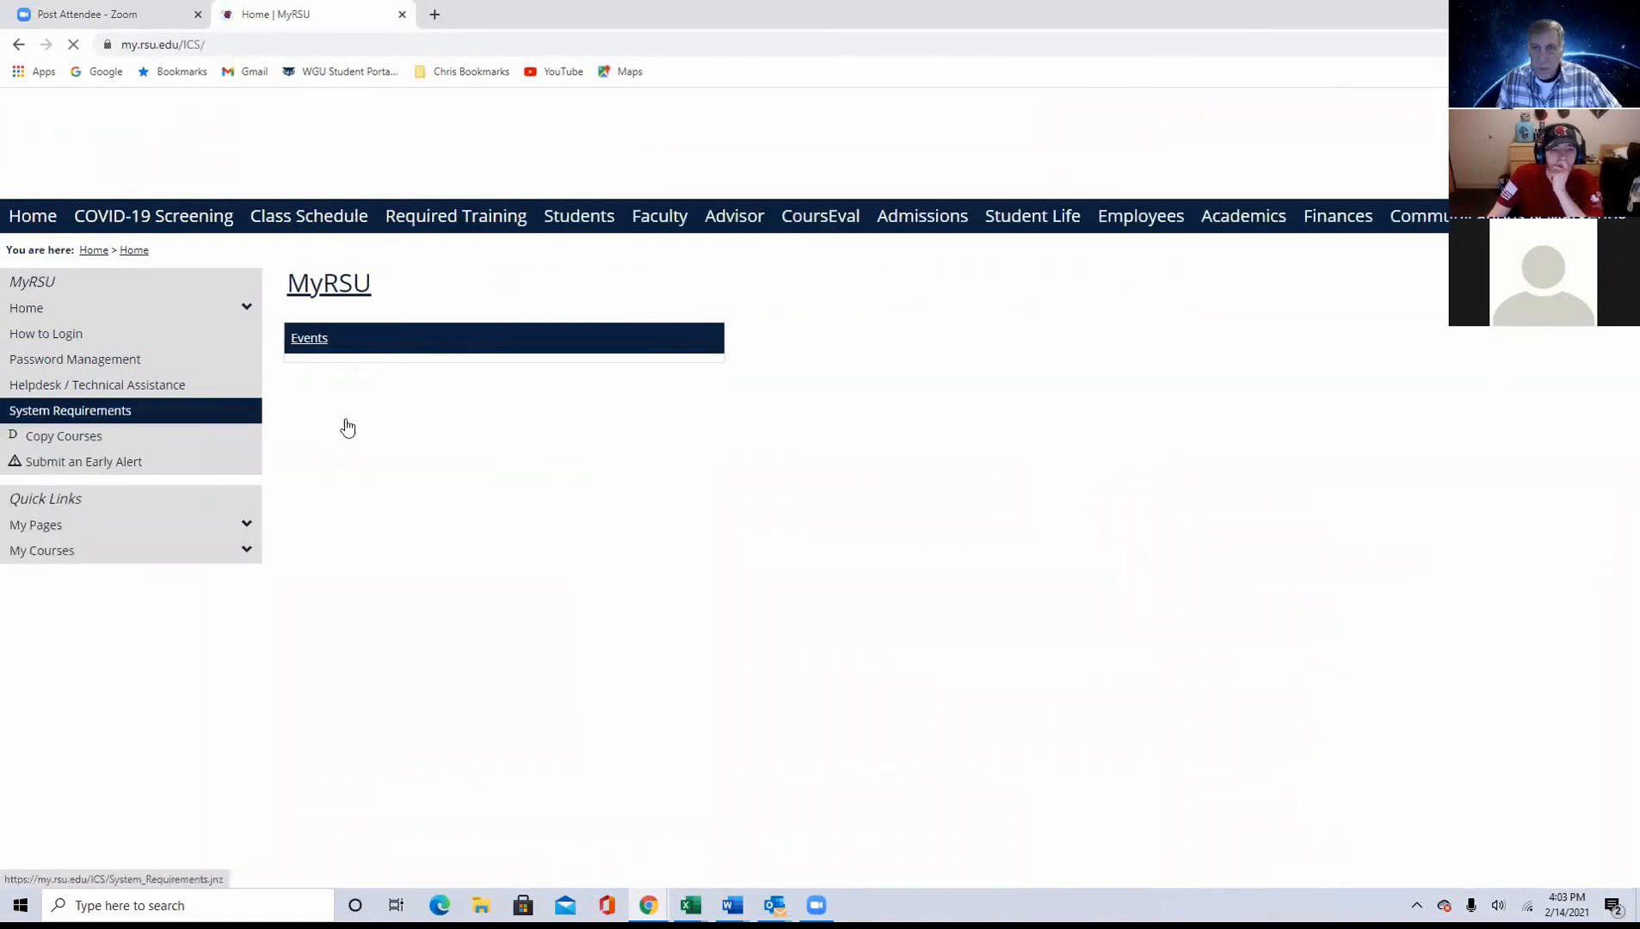
Step: Open the CS 1113 003 - Microcomputer Applications course from the My Courses list and go to its Course Resources page
{"action": "left_click", "coordinate": [241, 559]}
{"action": "scroll", "coordinate": [219, 585], "scroll_direction": "down", "scroll_amount": 15}
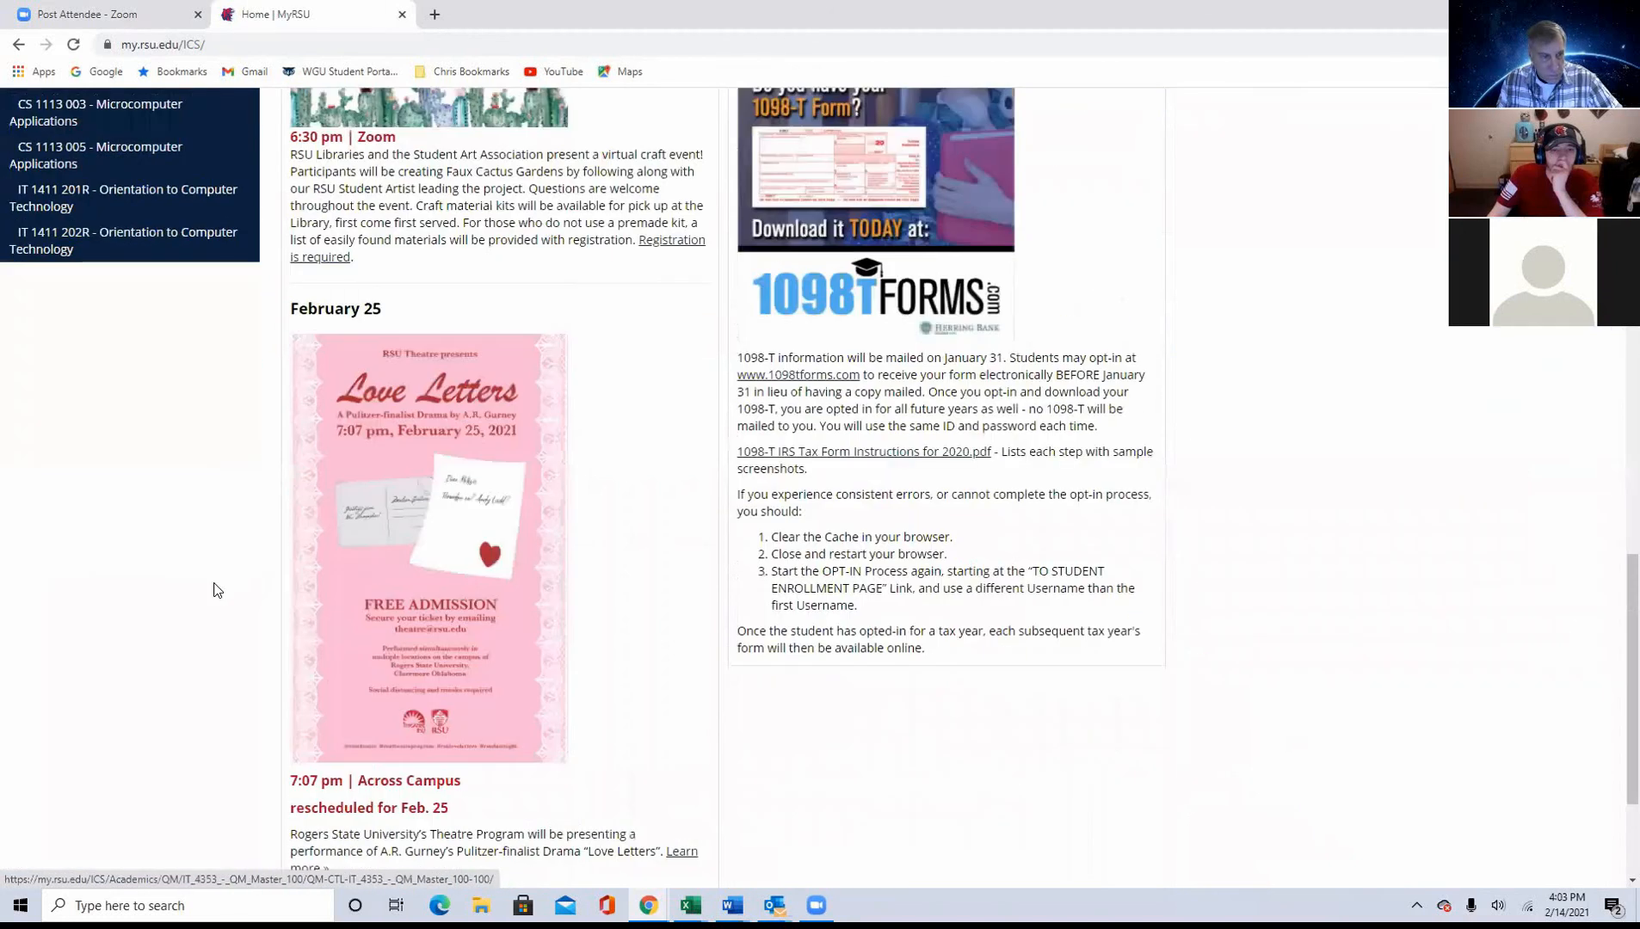
{"action": "scroll", "coordinate": [211, 585], "scroll_direction": "up", "scroll_amount": 6}
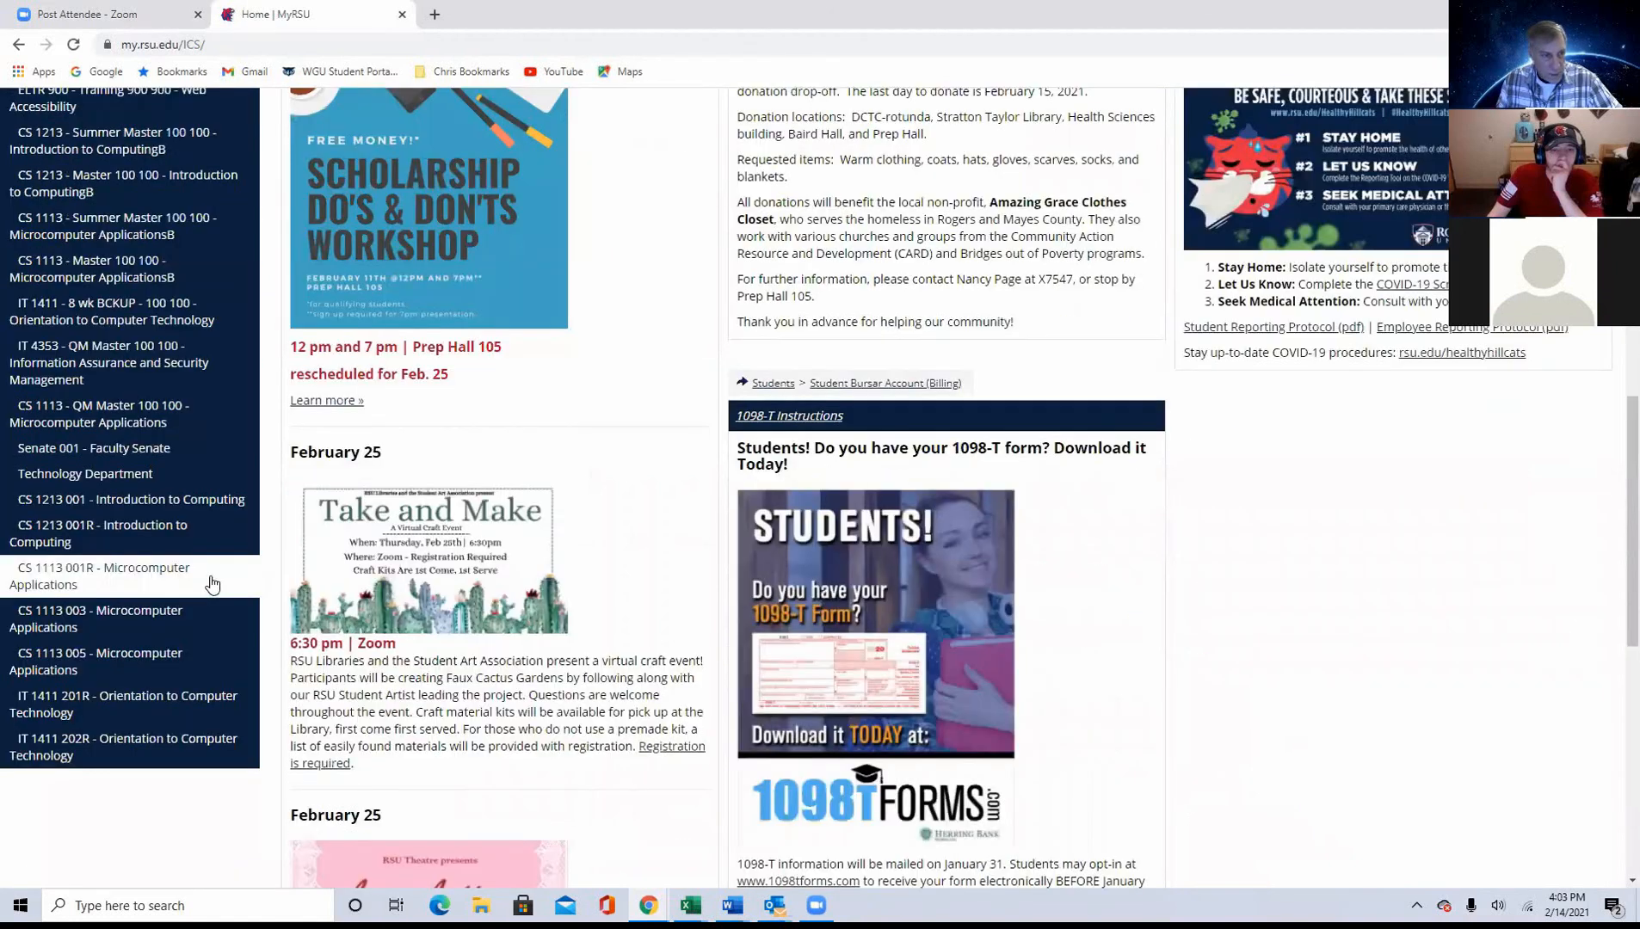
{"action": "left_click", "coordinate": [131, 616]}
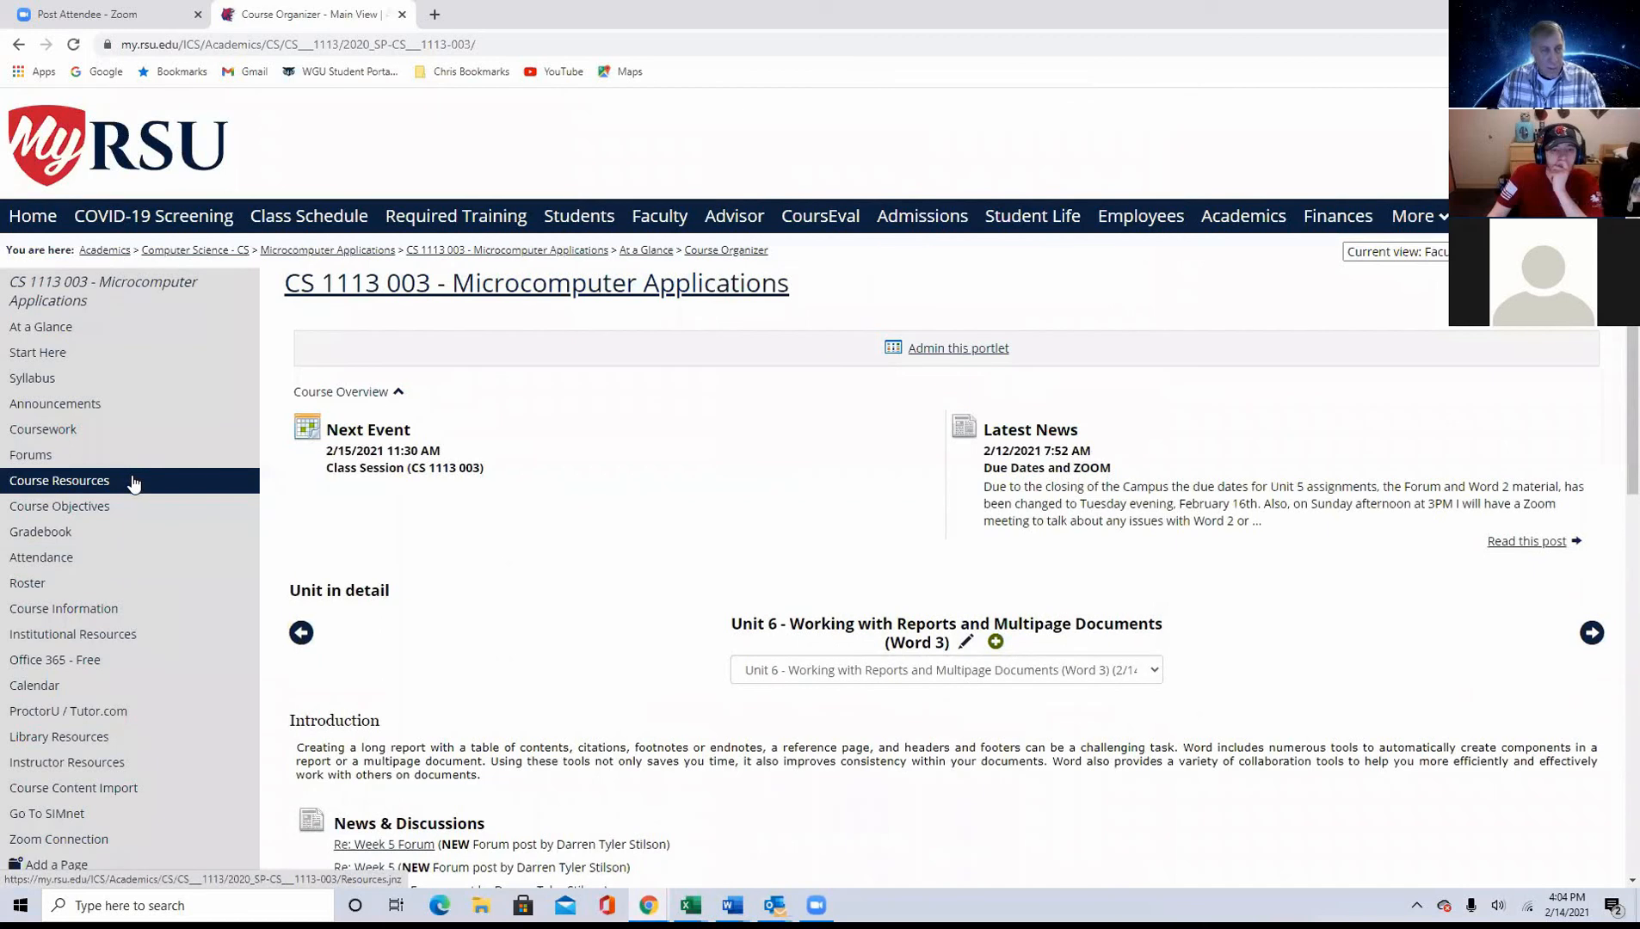
{"action": "left_click", "coordinate": [133, 482]}
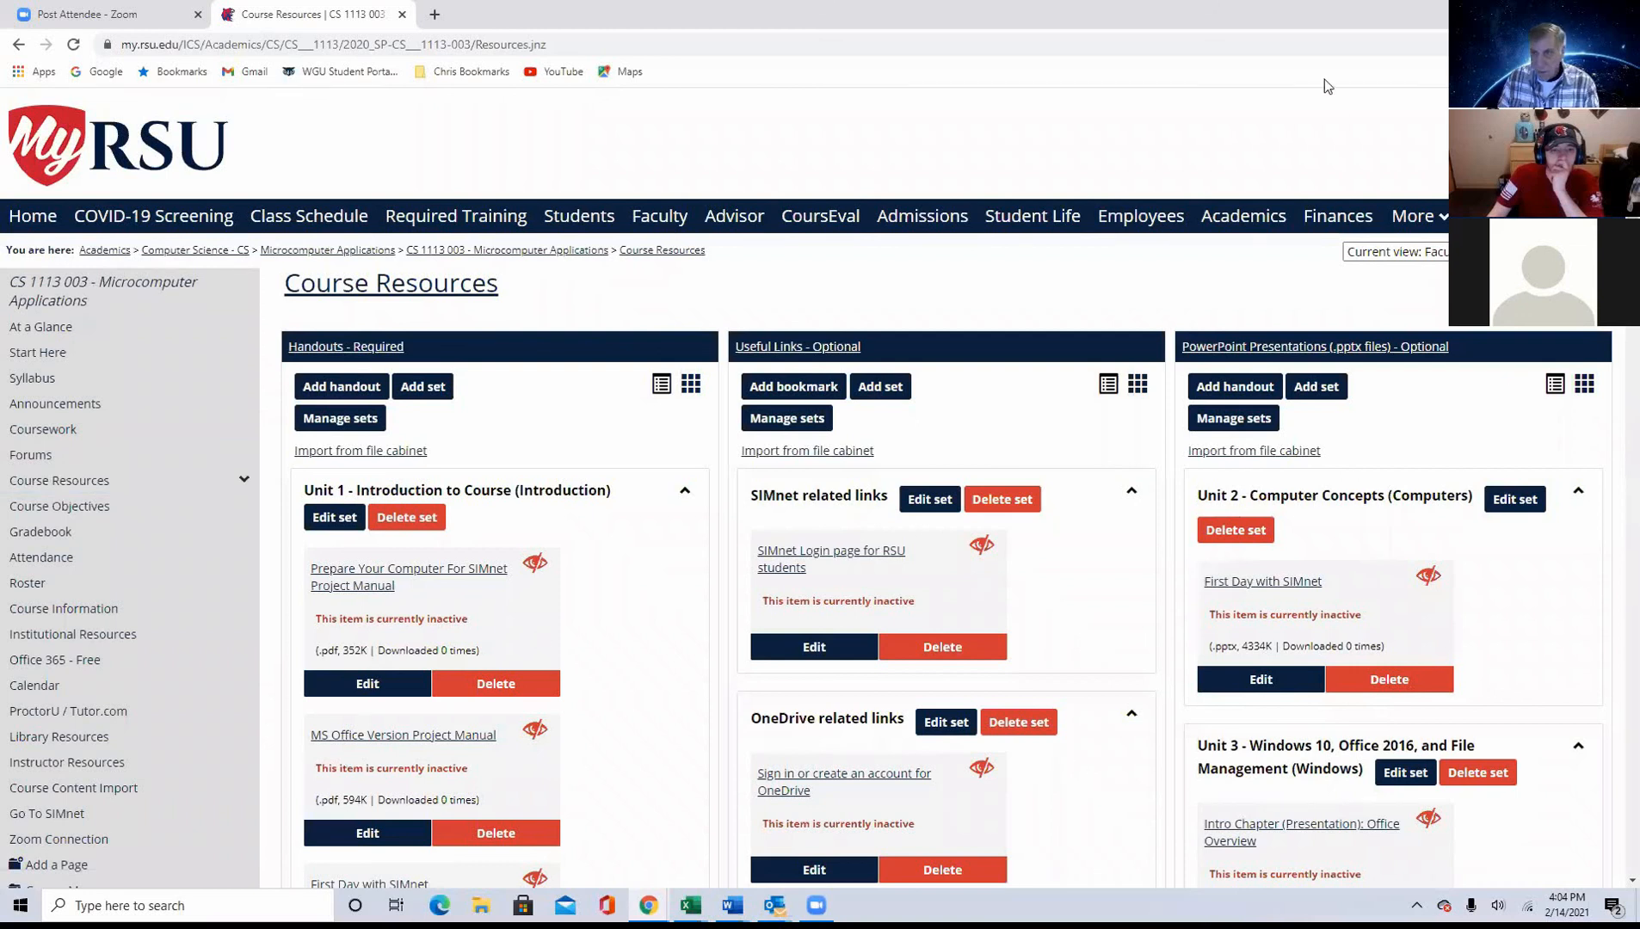
Step: View the Course Resources page as Students and check the subpages listed under Course Resources
{"action": "left_click", "coordinate": [1452, 251]}
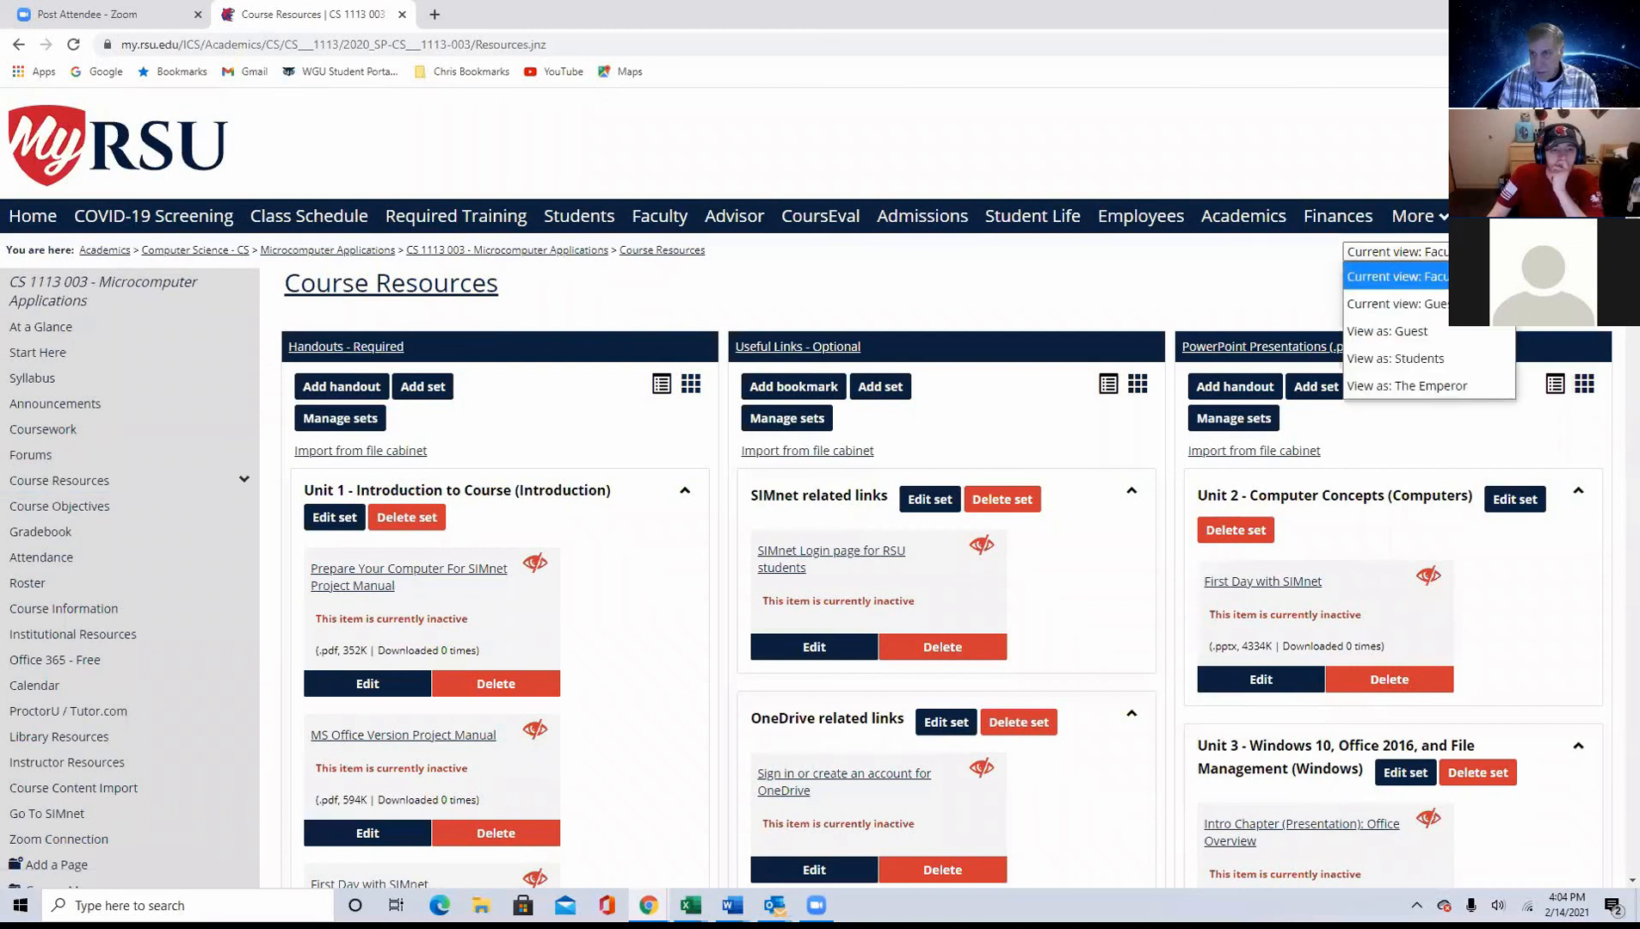
{"action": "left_click", "coordinate": [1454, 354]}
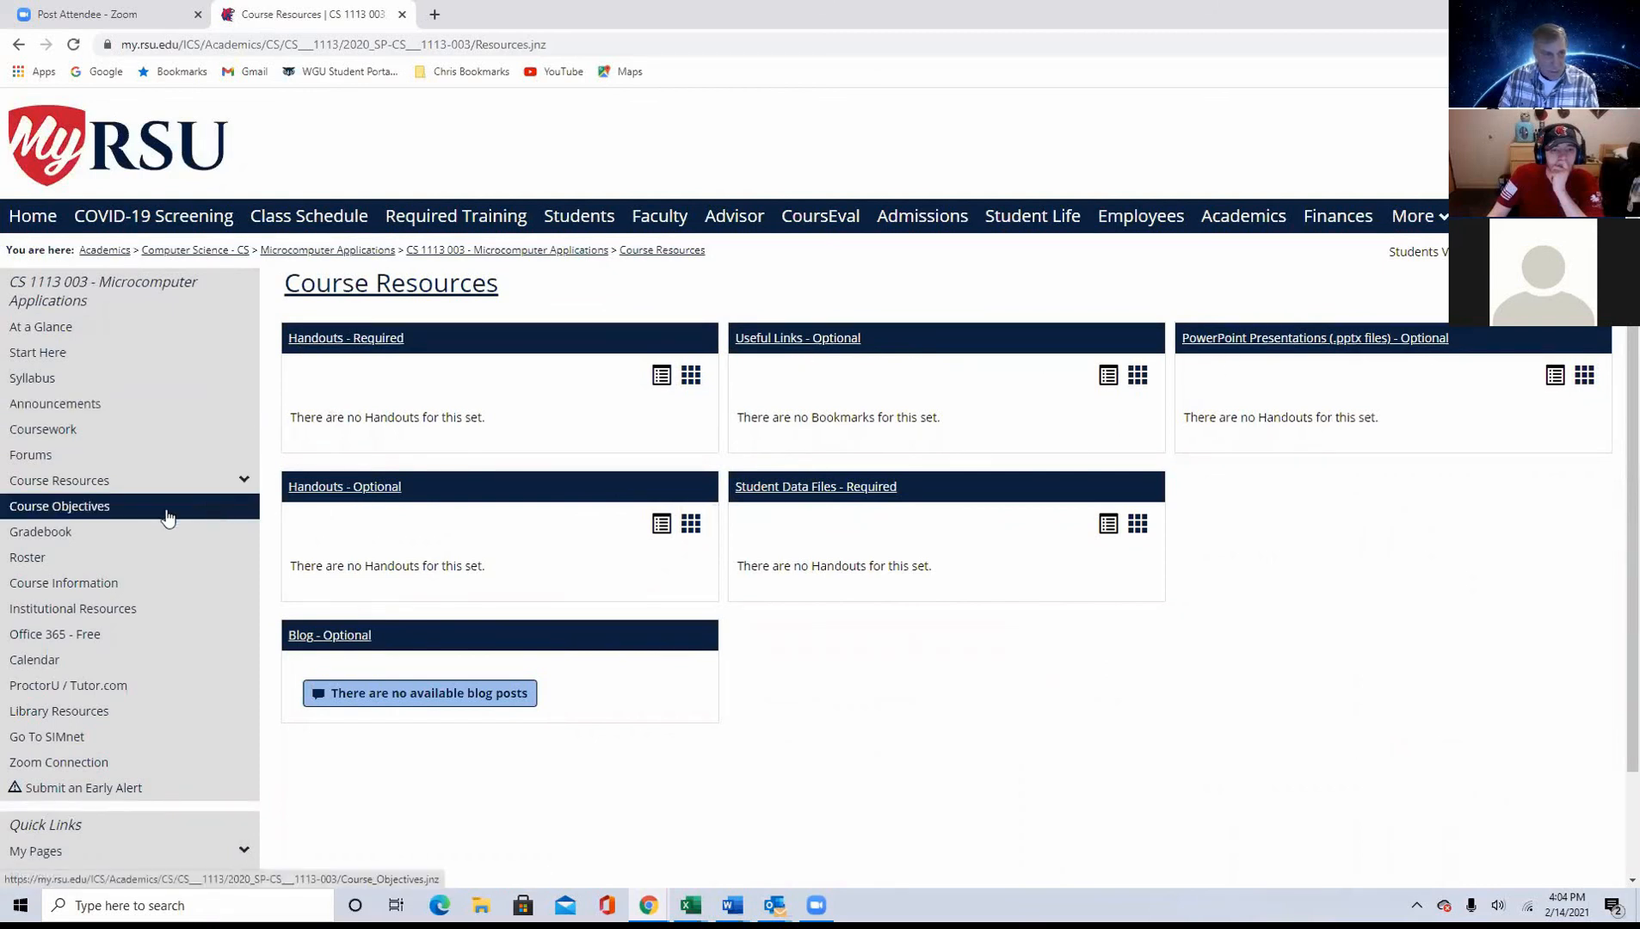
{"action": "left_click", "coordinate": [244, 484]}
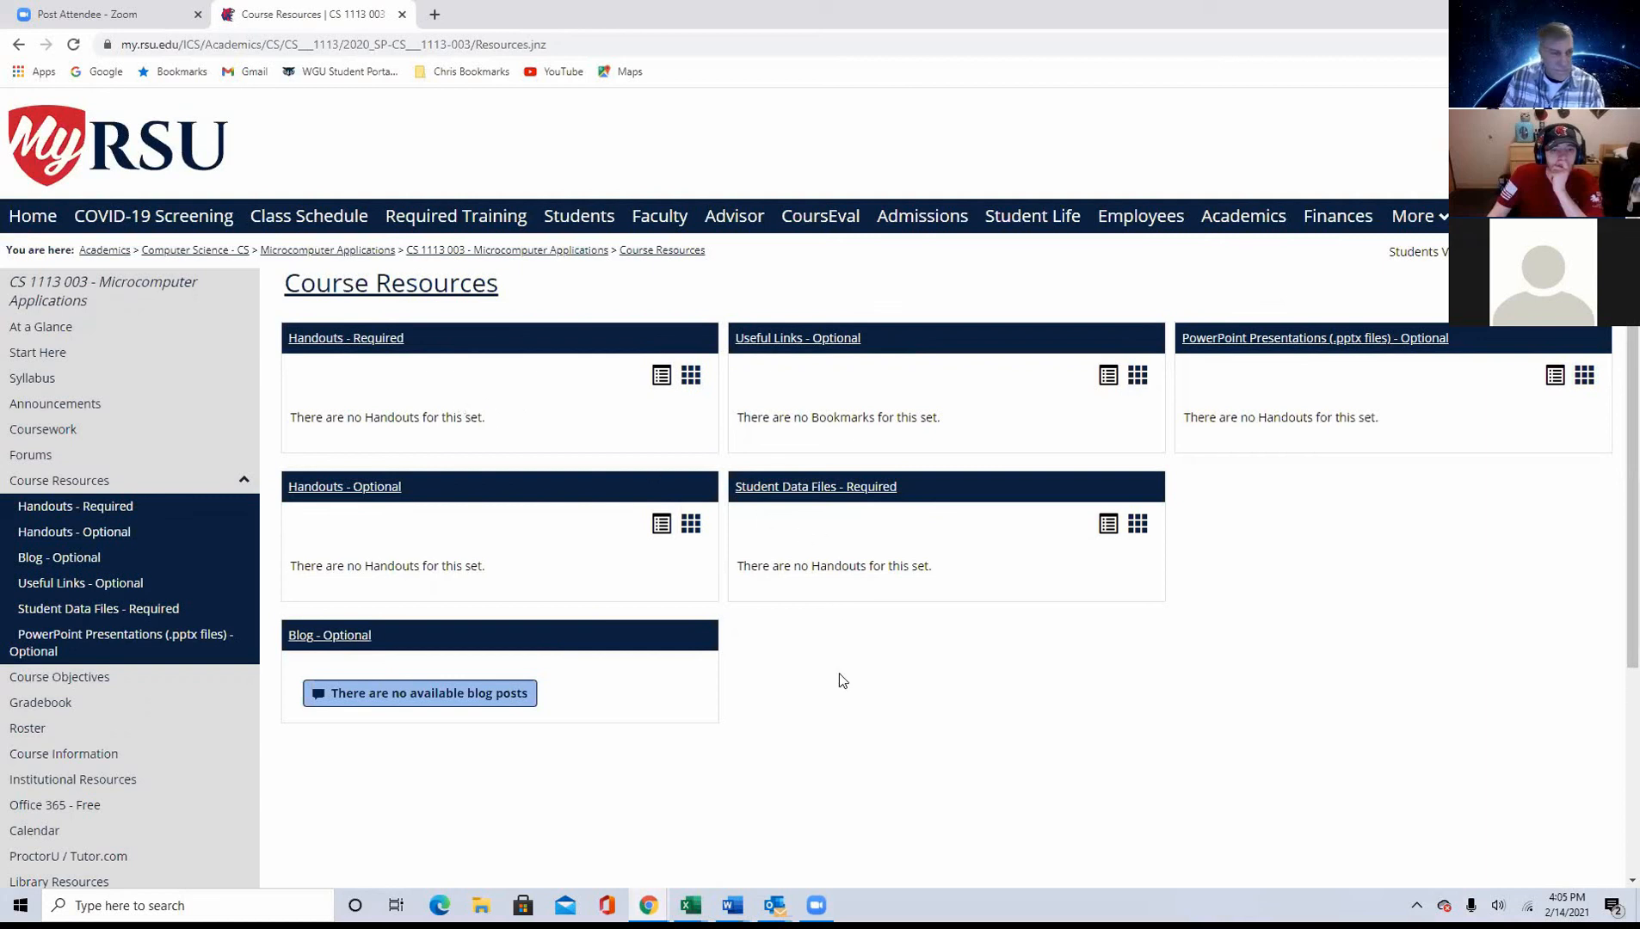
{"action": "left_click", "coordinate": [244, 482]}
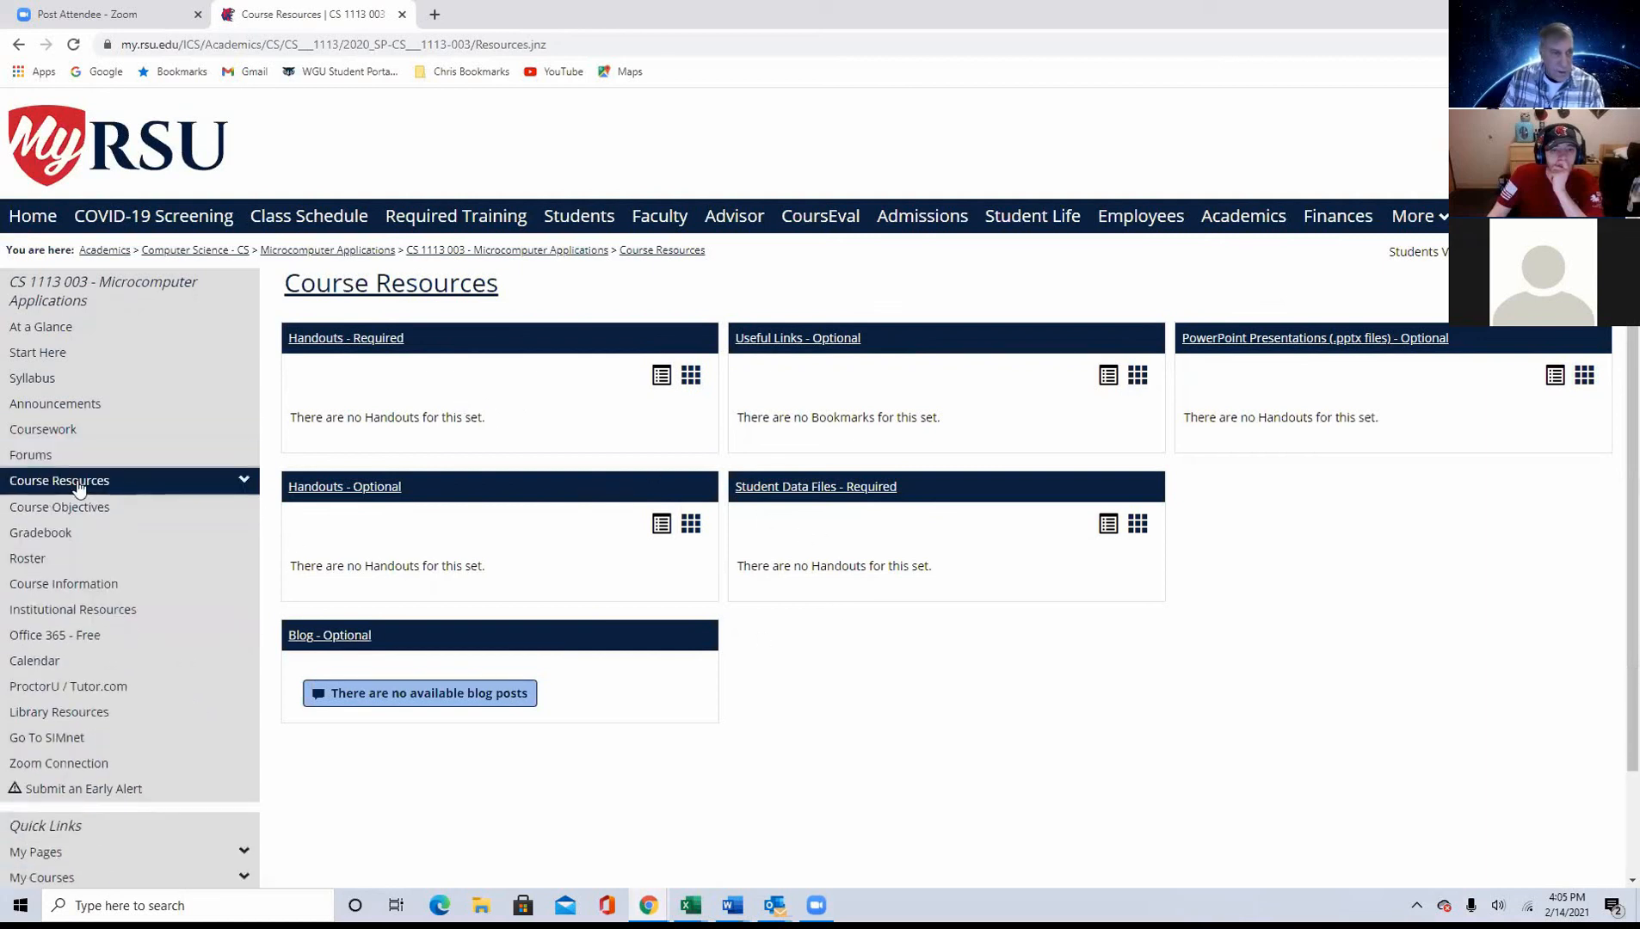